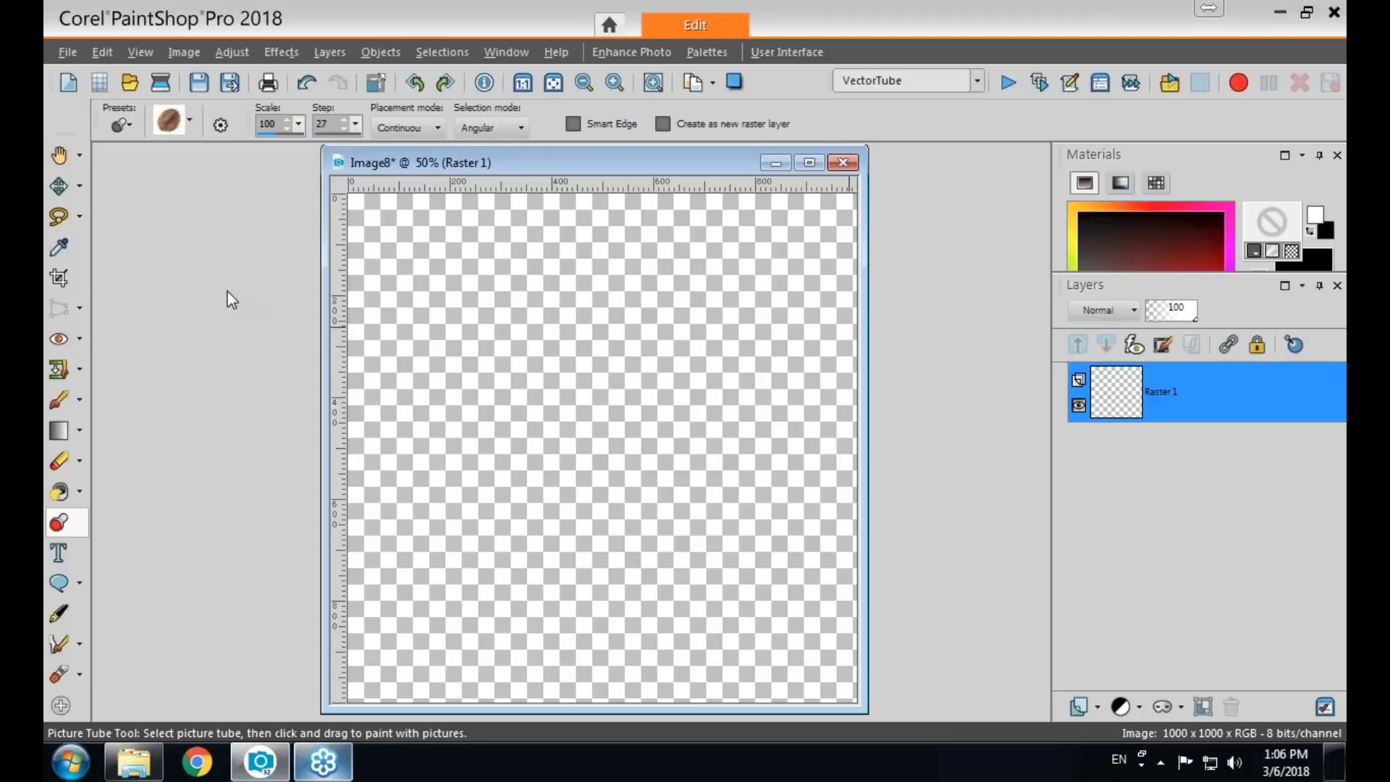
Stamp metal rivets from the Photo Objects picture tubes at scattered spots across the canvas, and clear the layer.
click(187, 122)
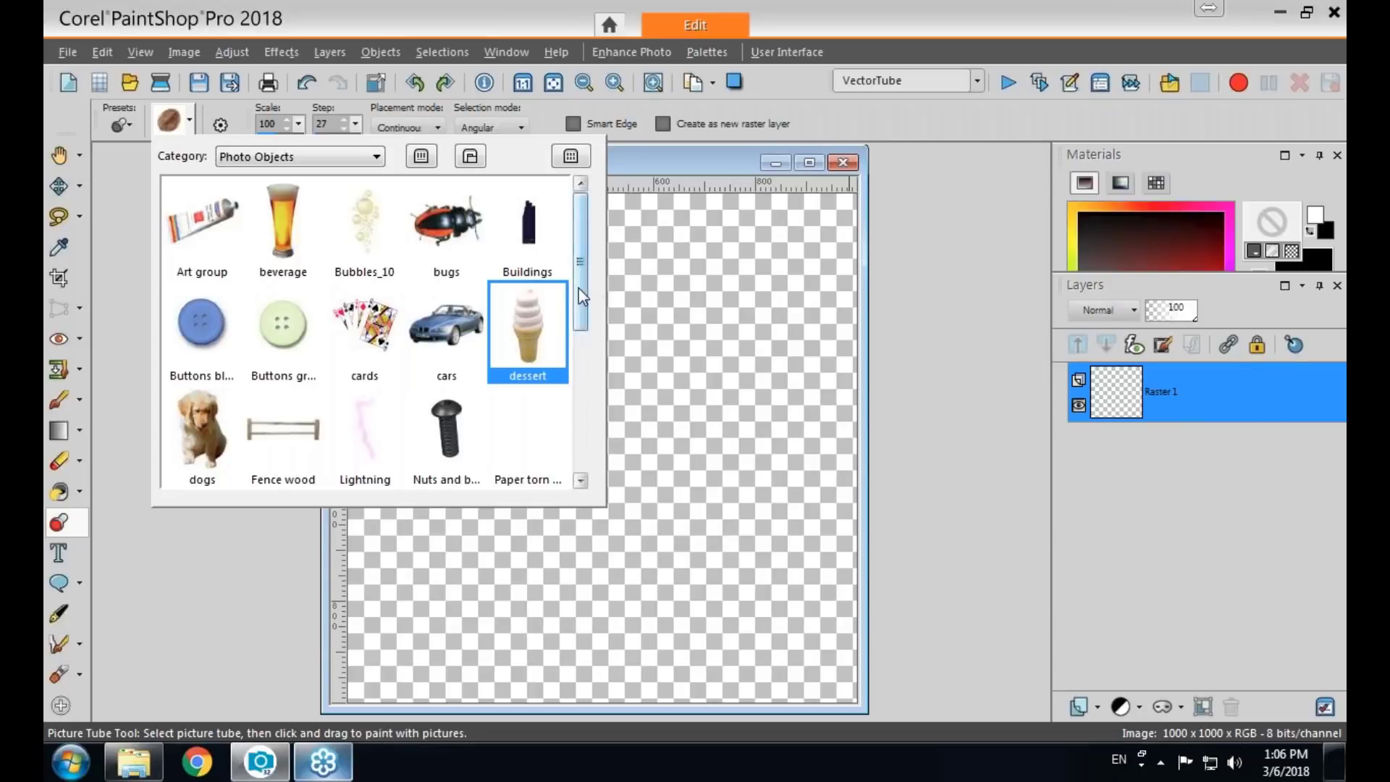
drag(579, 291, 579, 442)
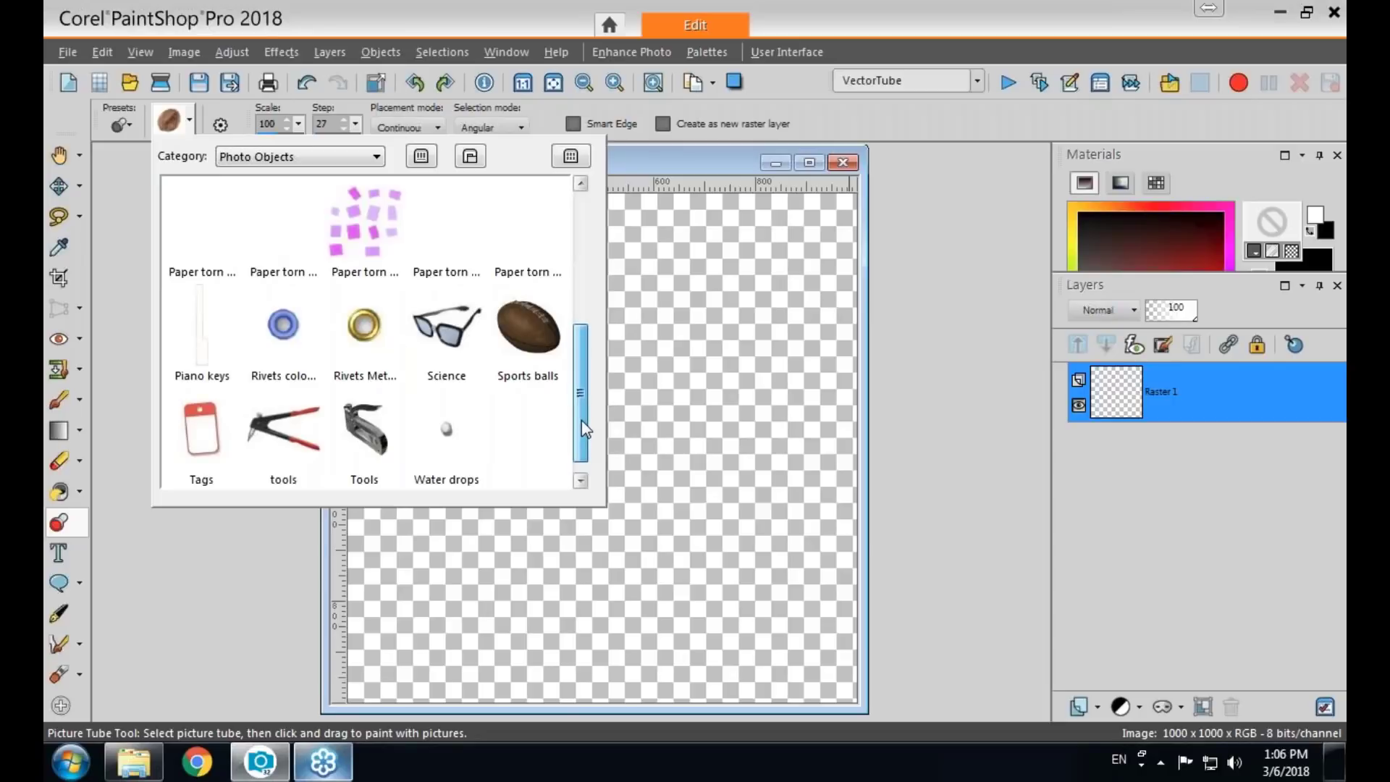
click(360, 342)
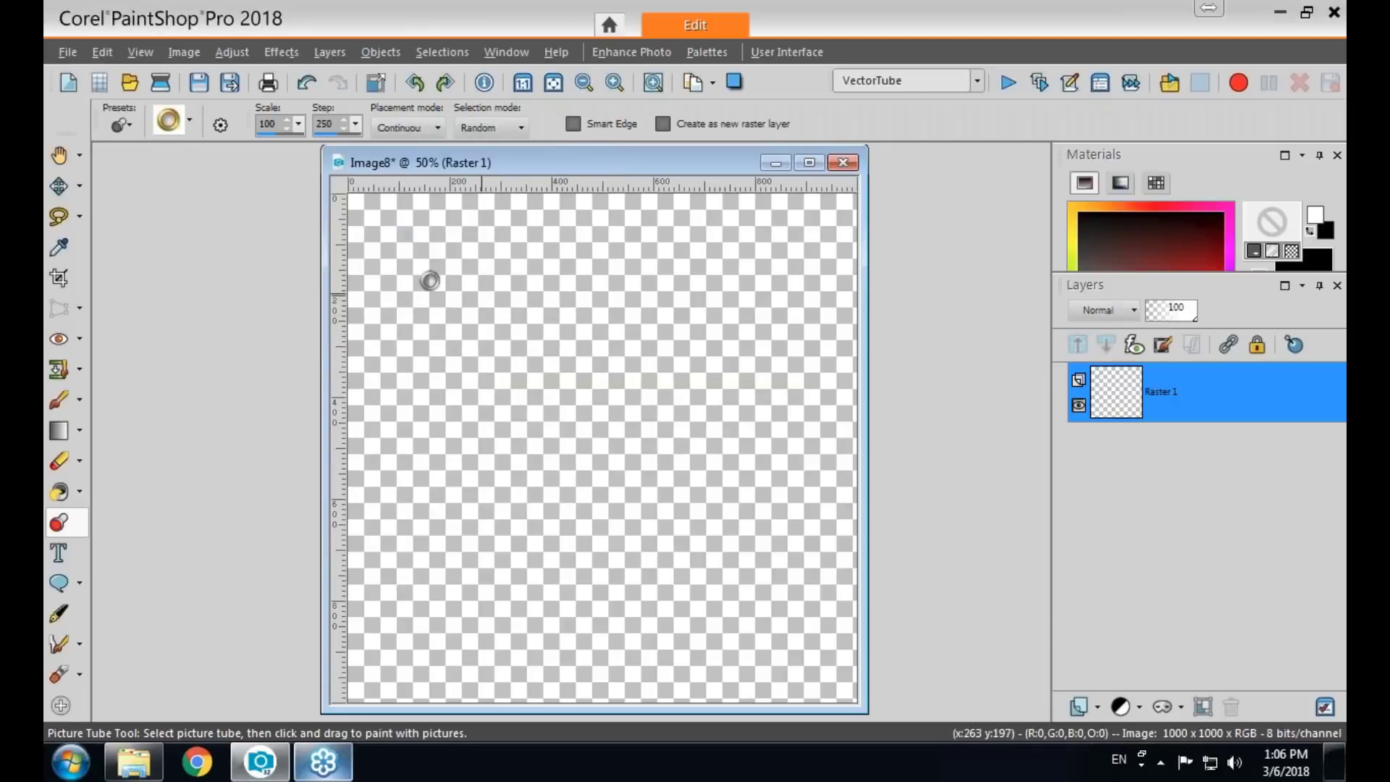
click(535, 285)
click(485, 363)
click(602, 360)
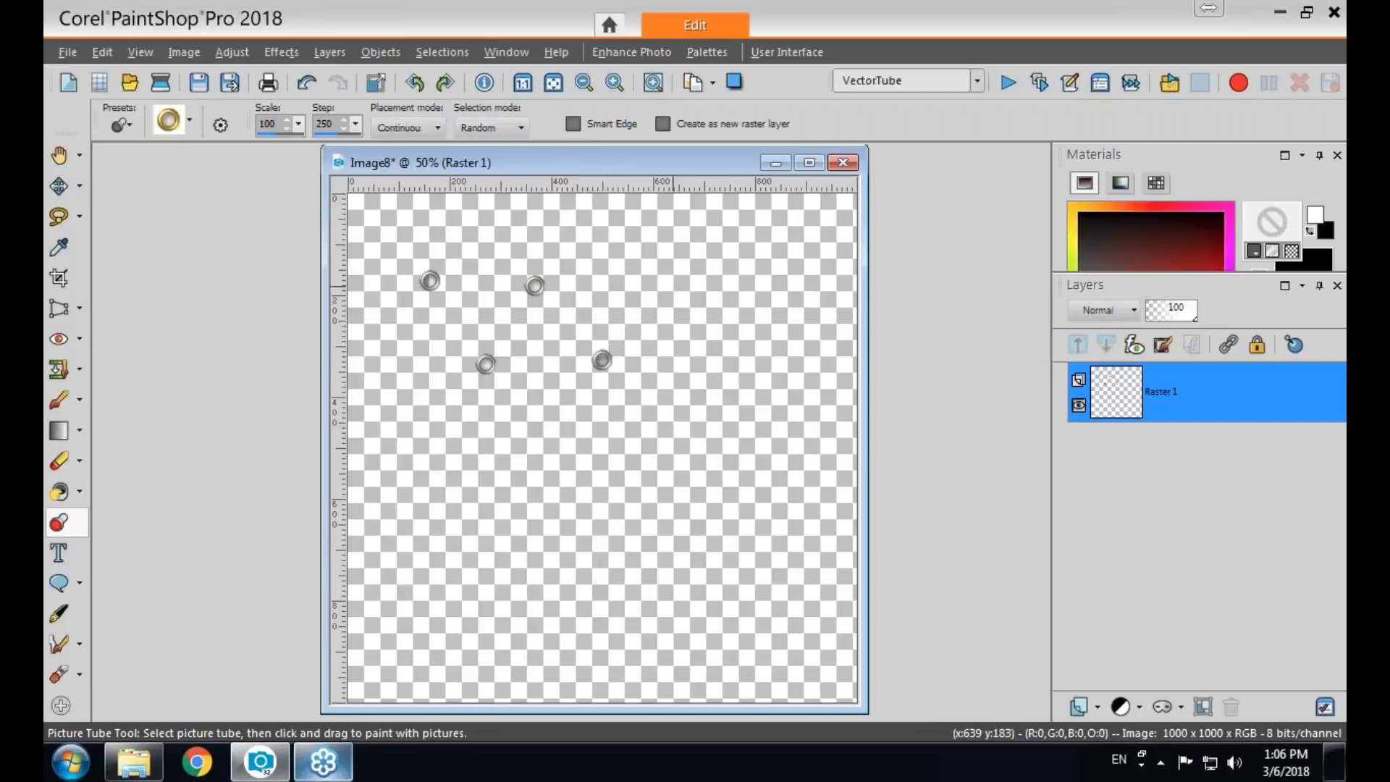
click(681, 281)
click(736, 397)
click(533, 439)
click(446, 502)
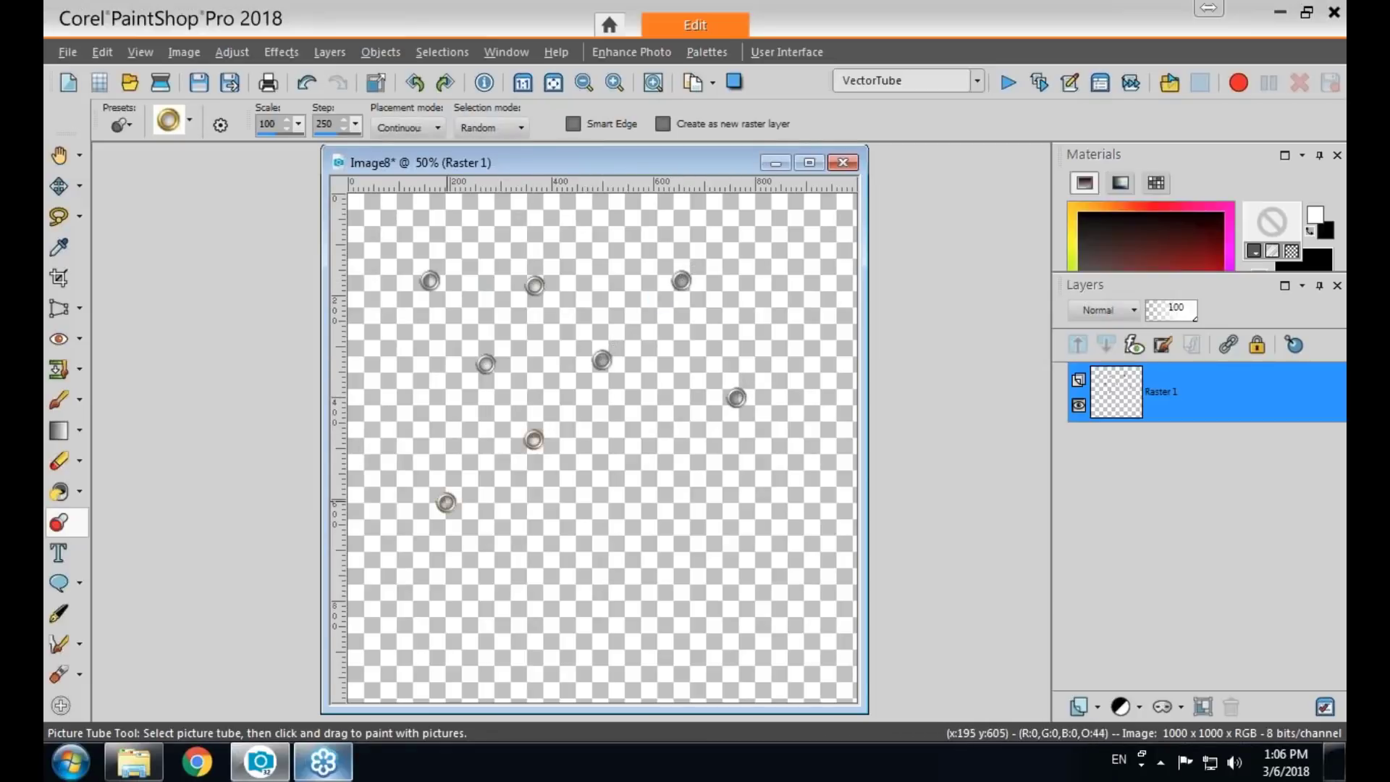
click(544, 536)
click(601, 478)
click(674, 523)
click(701, 458)
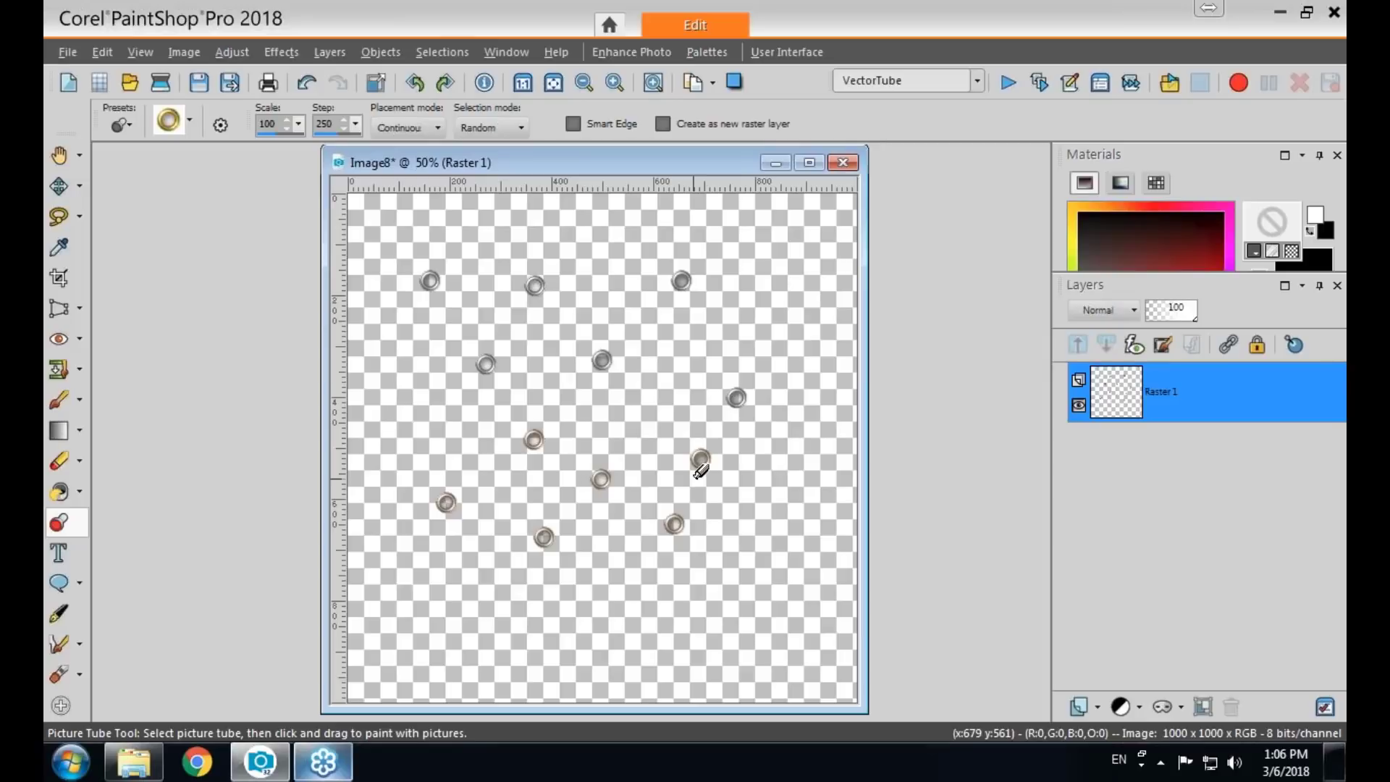
key(Delete)
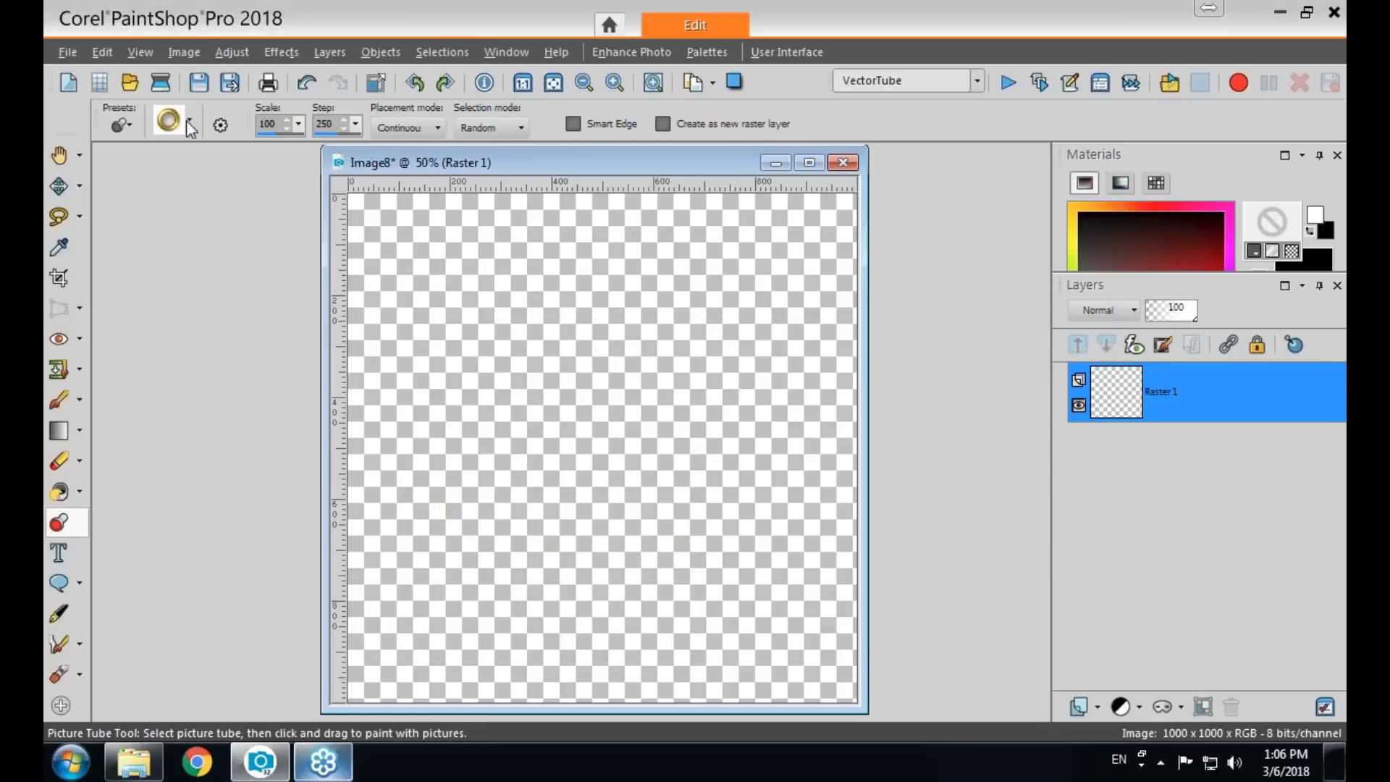
Stamp six more metal rivets in two rows across the canvas's upper part, and clear the layer.
click(432, 263)
click(501, 263)
click(604, 267)
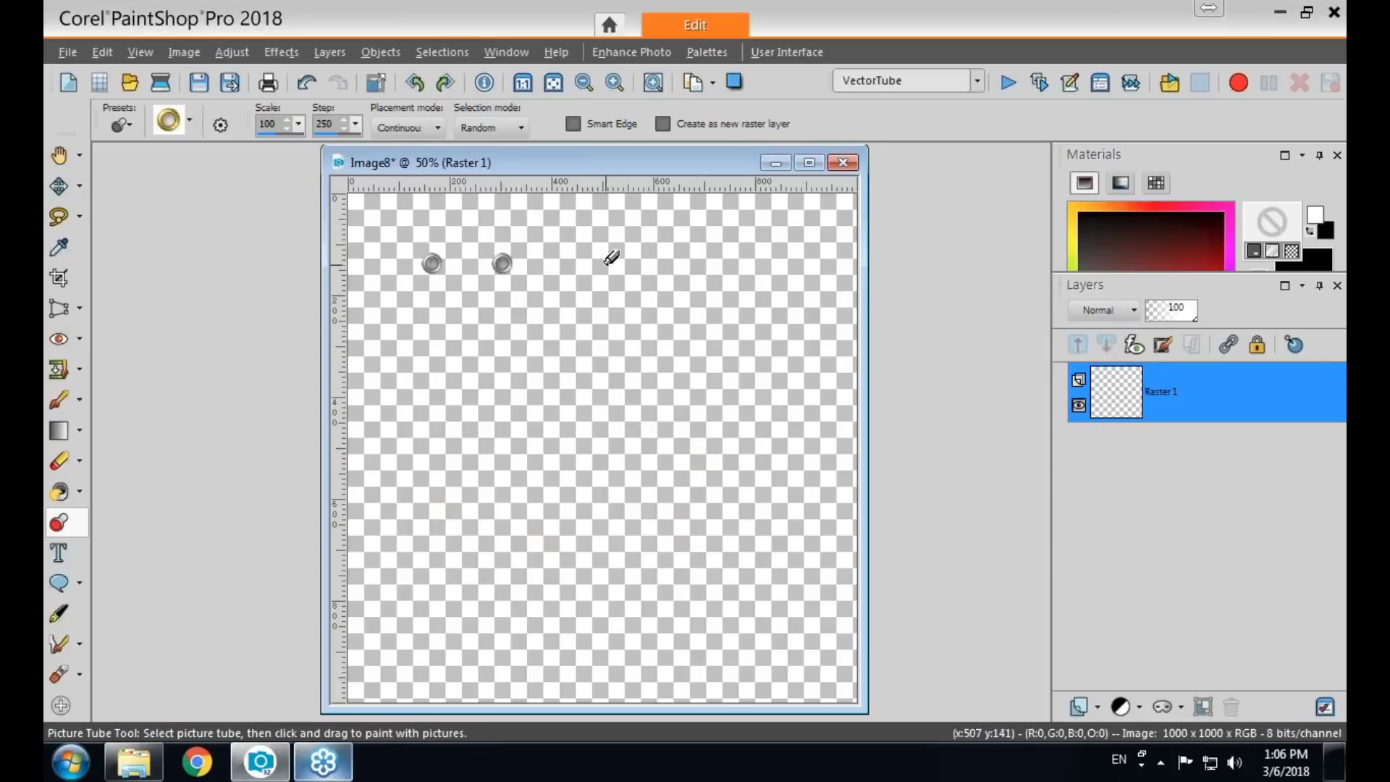
click(692, 269)
click(643, 327)
click(490, 326)
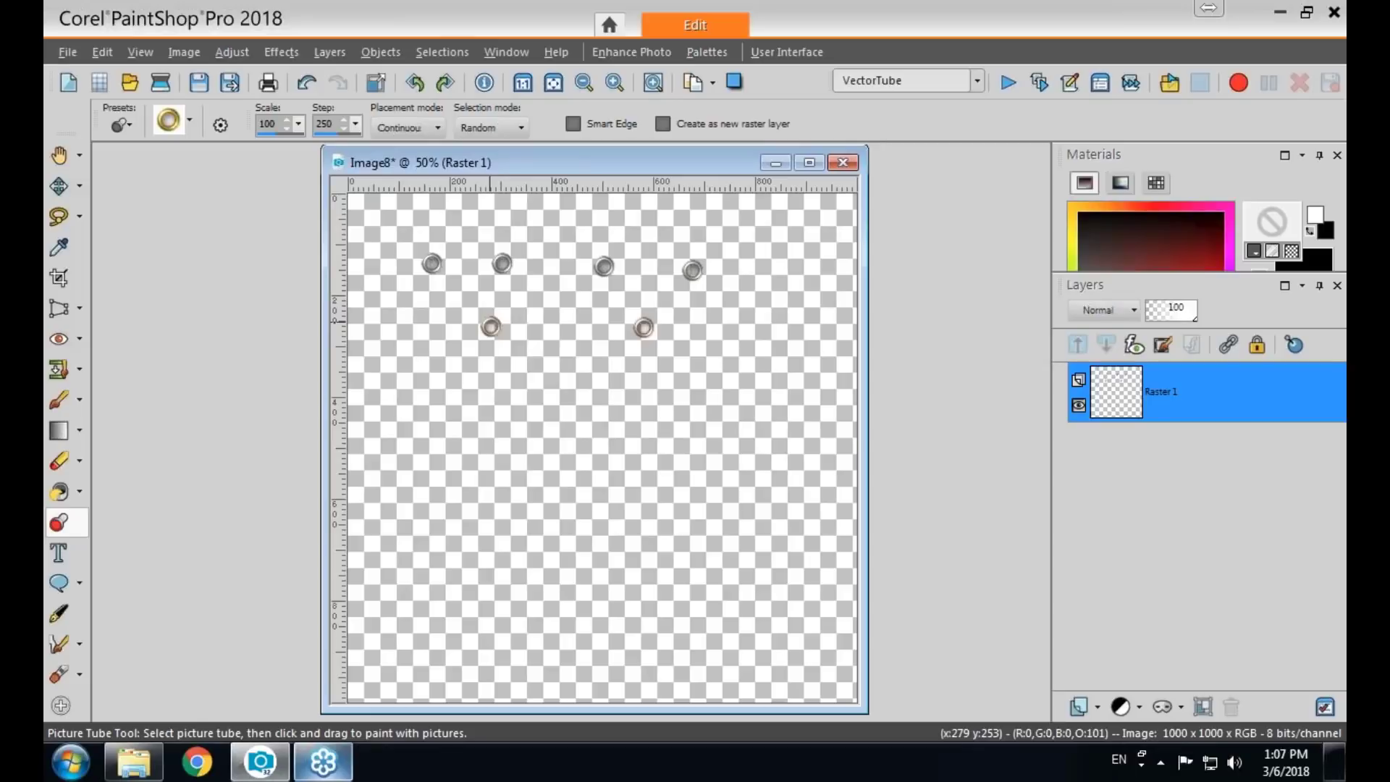
key(Delete)
Switch to the coloured rivets picture tube, stamp rivets at scattered spots across the canvas, and clear the layer.
click(188, 120)
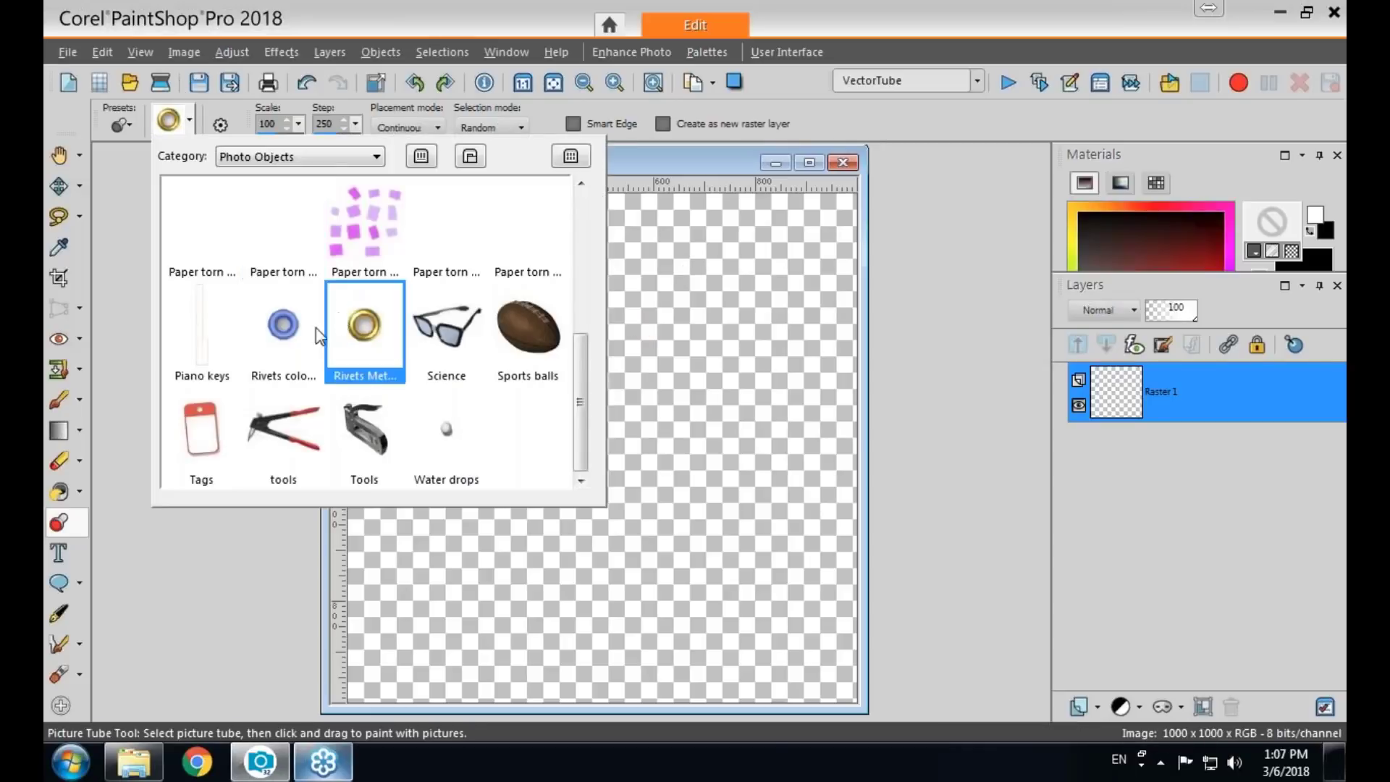
click(293, 331)
click(441, 299)
click(561, 328)
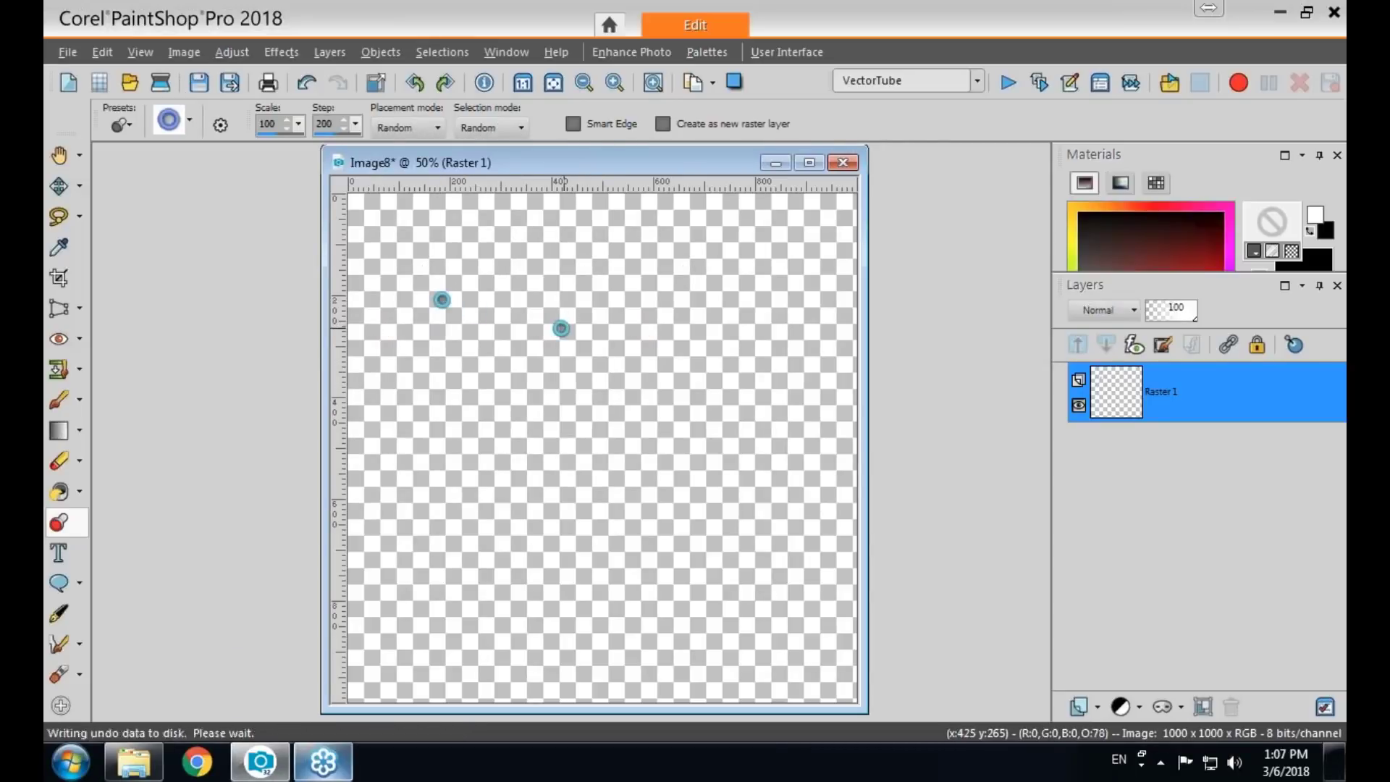
click(655, 309)
click(667, 413)
click(528, 418)
click(499, 509)
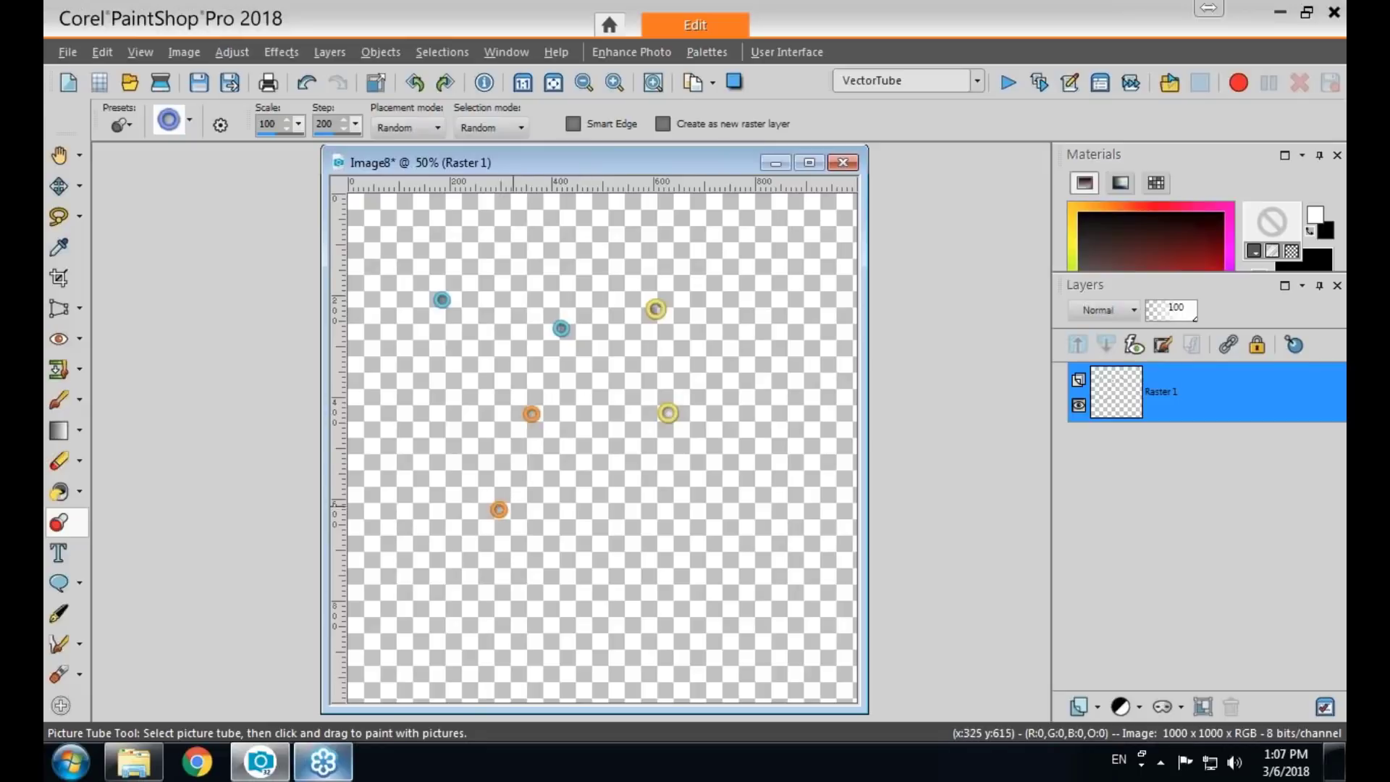
click(618, 505)
click(747, 441)
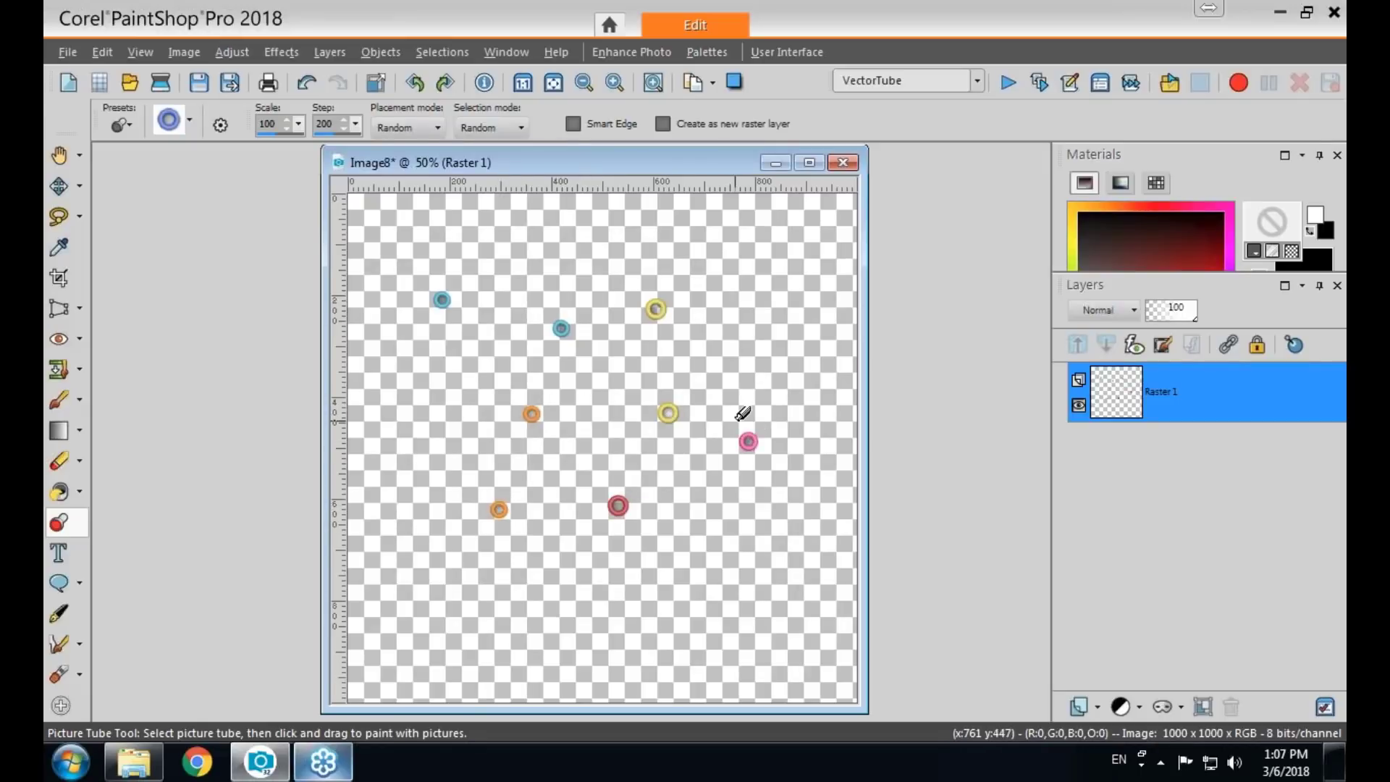
click(805, 265)
click(671, 251)
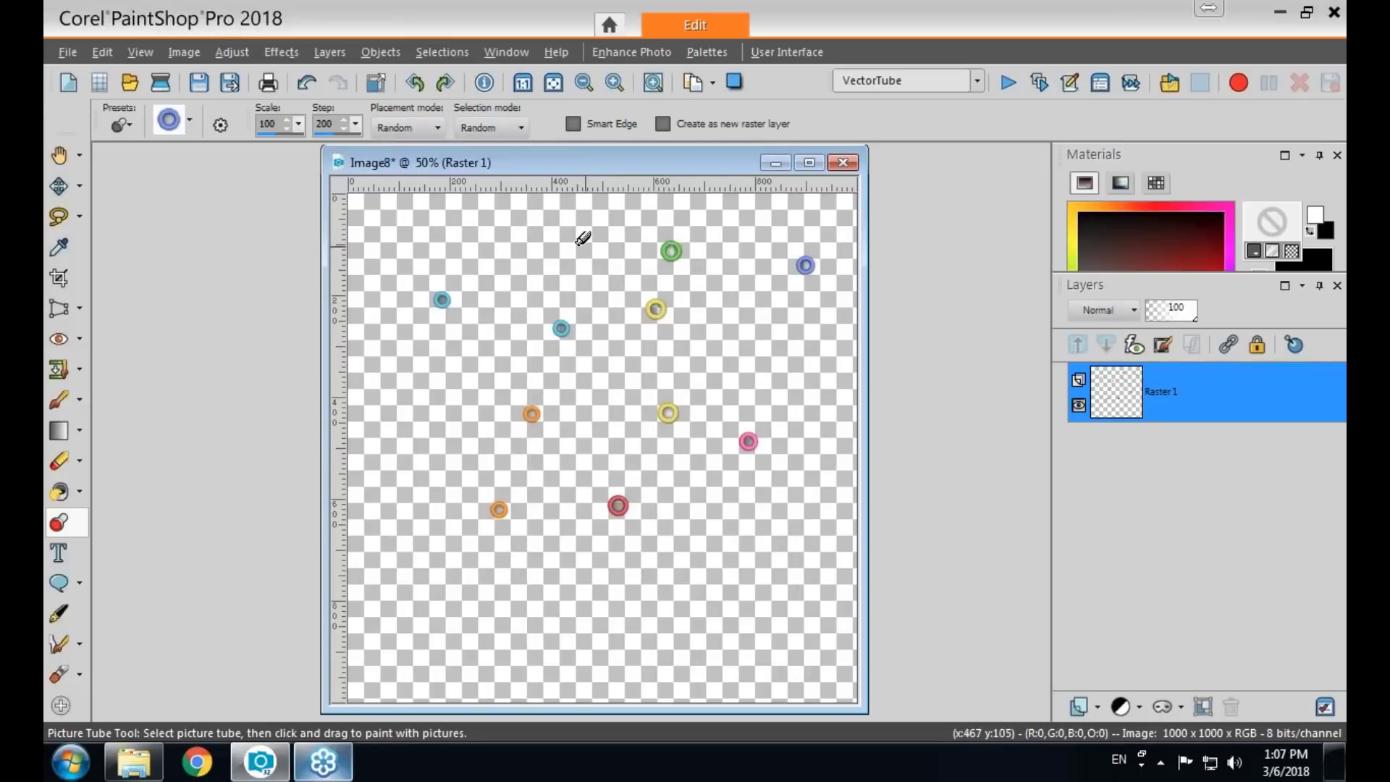
click(549, 251)
click(627, 359)
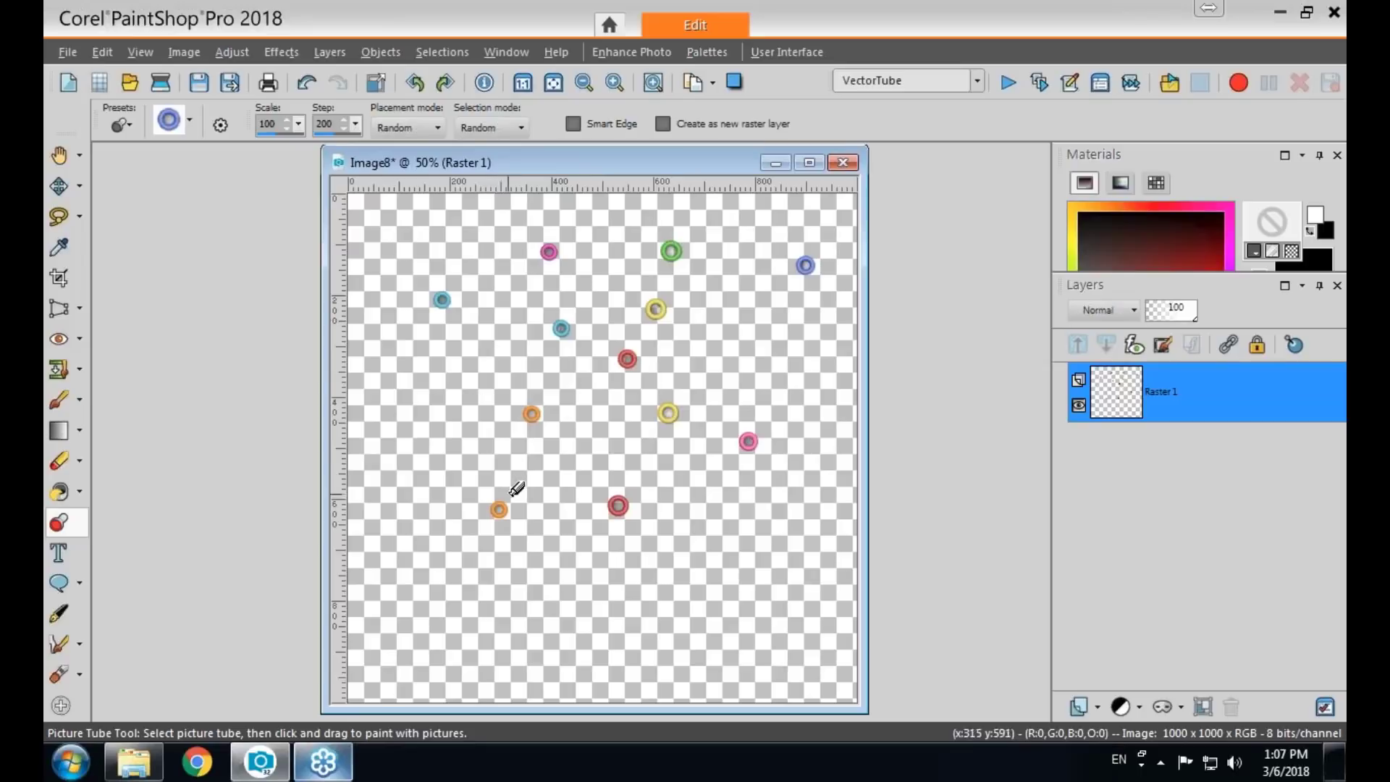
key(Delete)
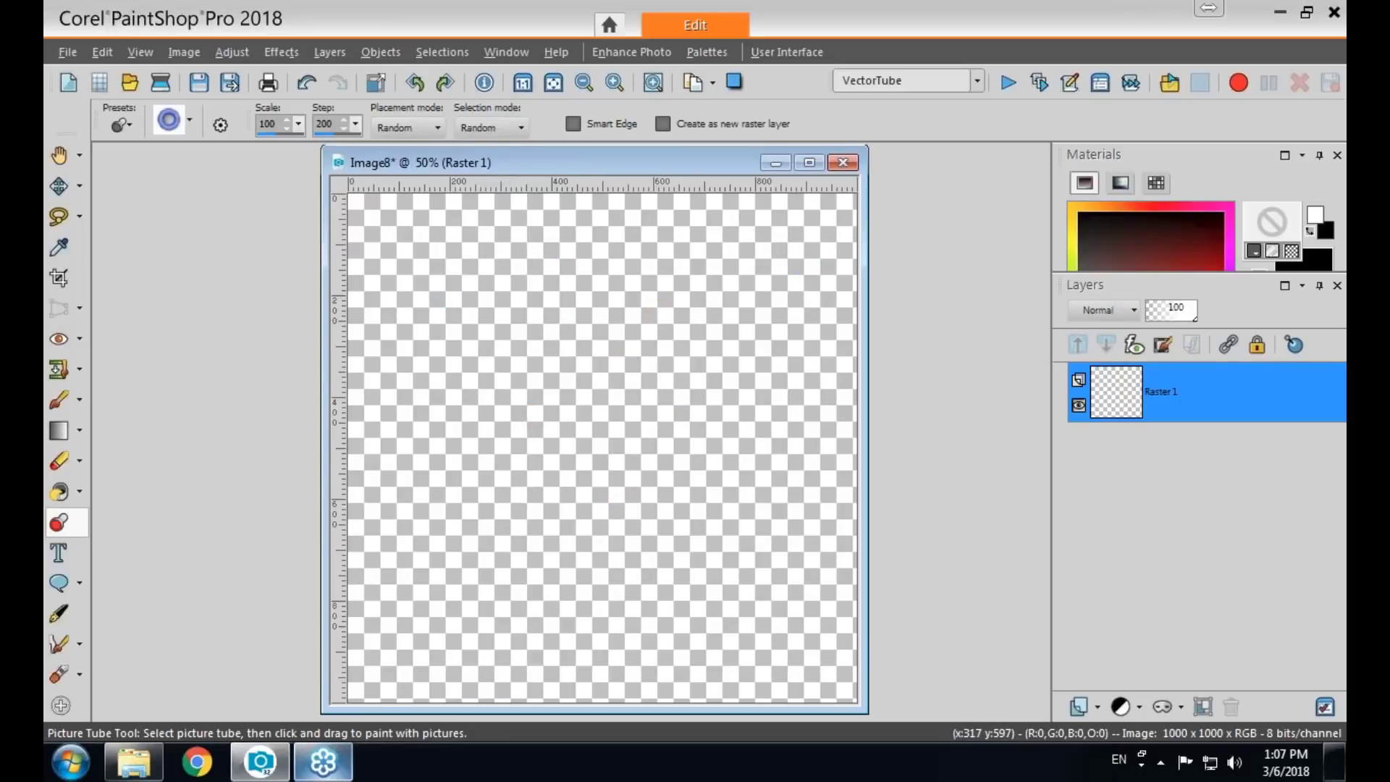
Switch to the Tags picture tube, stamp ten separate tags across the canvas, and clear the layer.
click(188, 120)
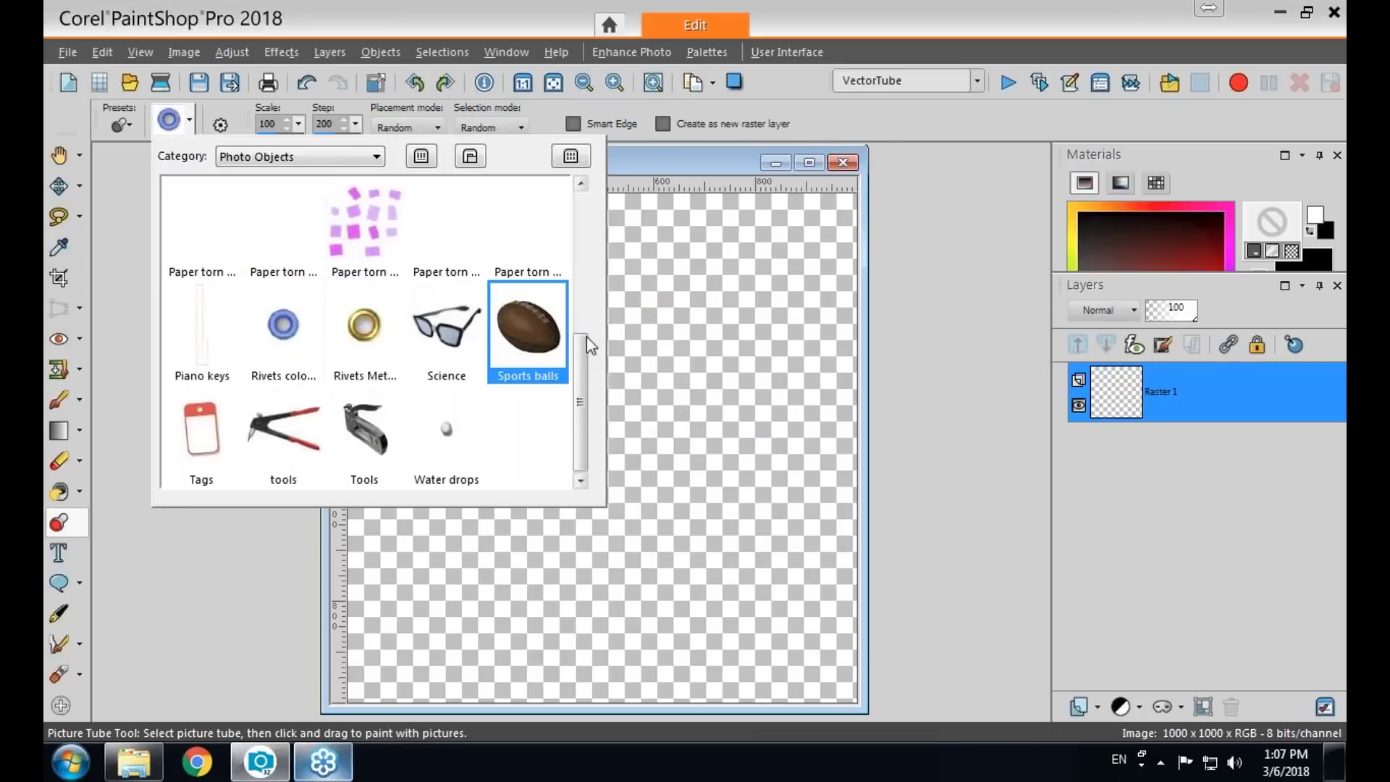
click(204, 433)
click(570, 297)
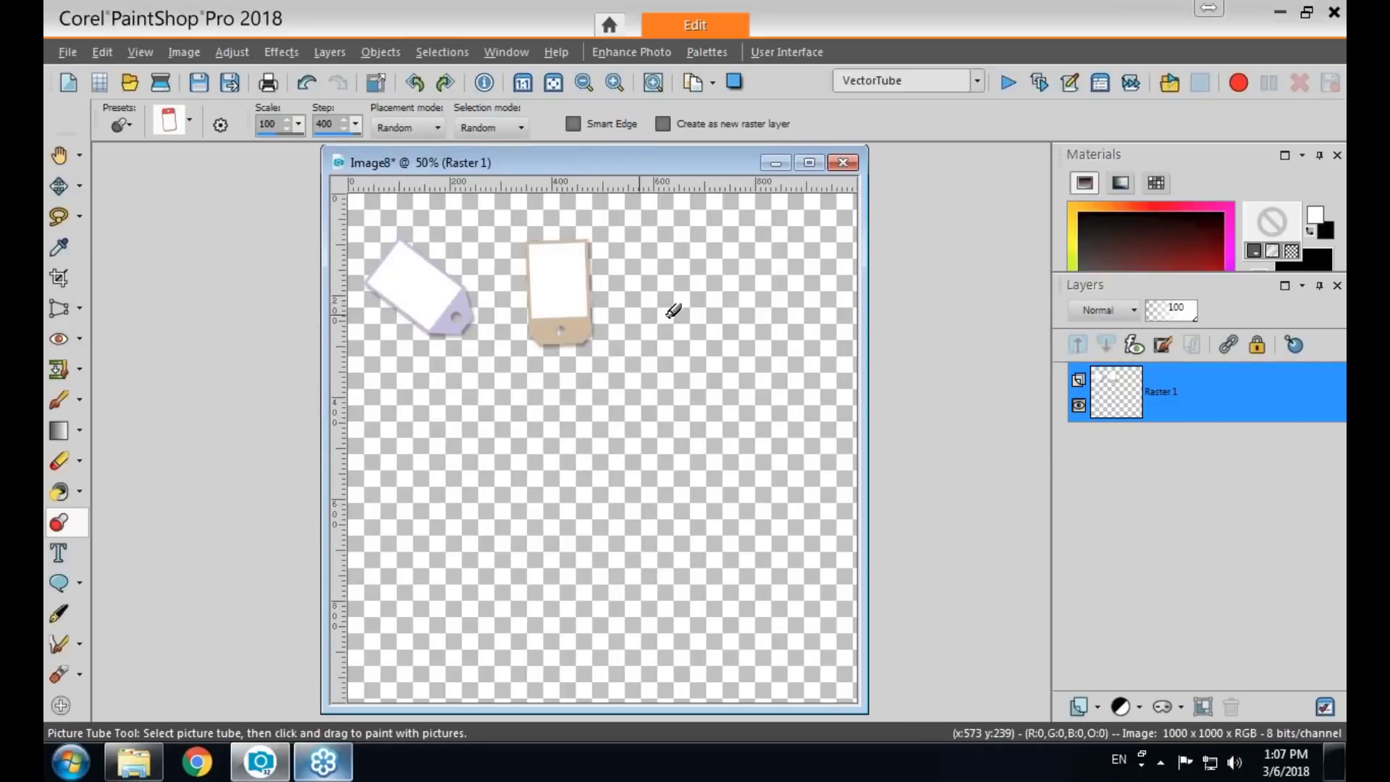
click(725, 297)
click(791, 402)
click(627, 456)
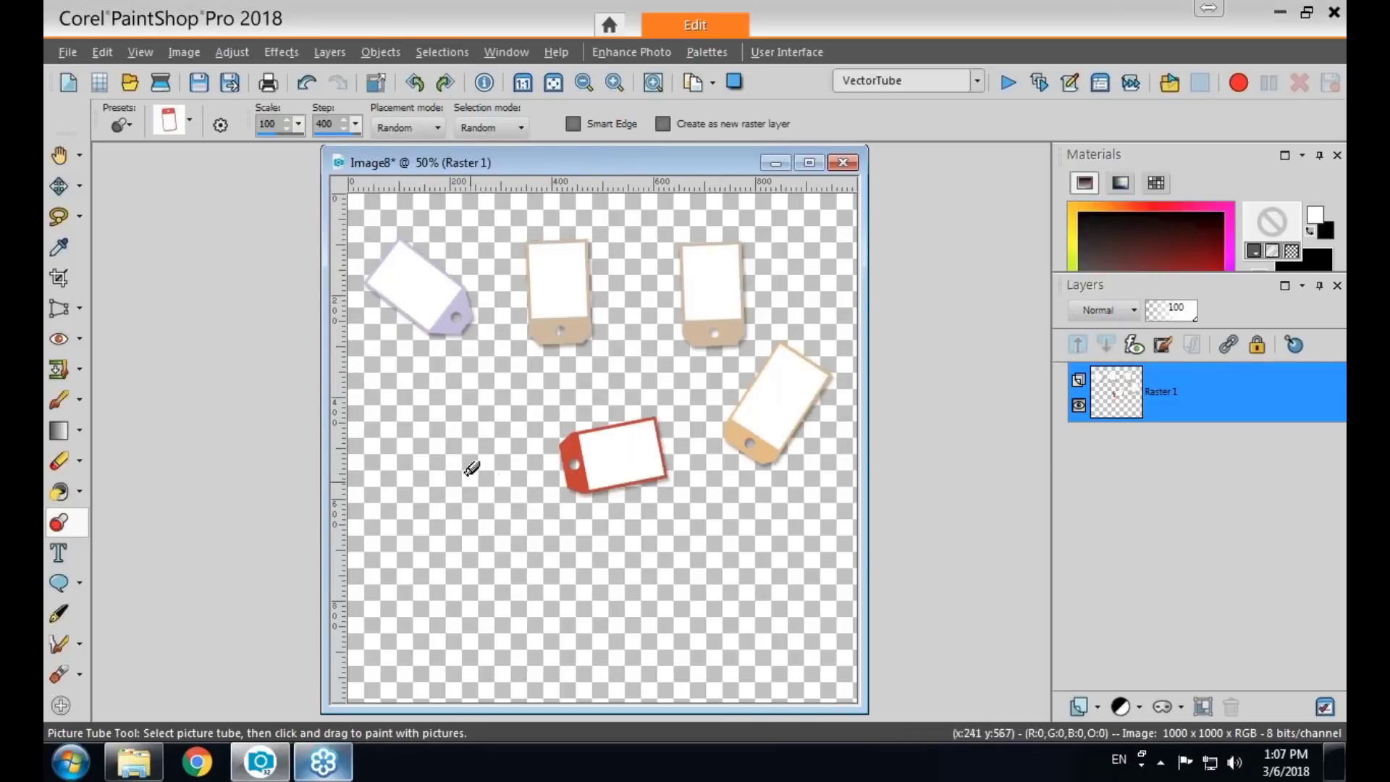
click(457, 447)
click(431, 564)
click(590, 590)
click(727, 585)
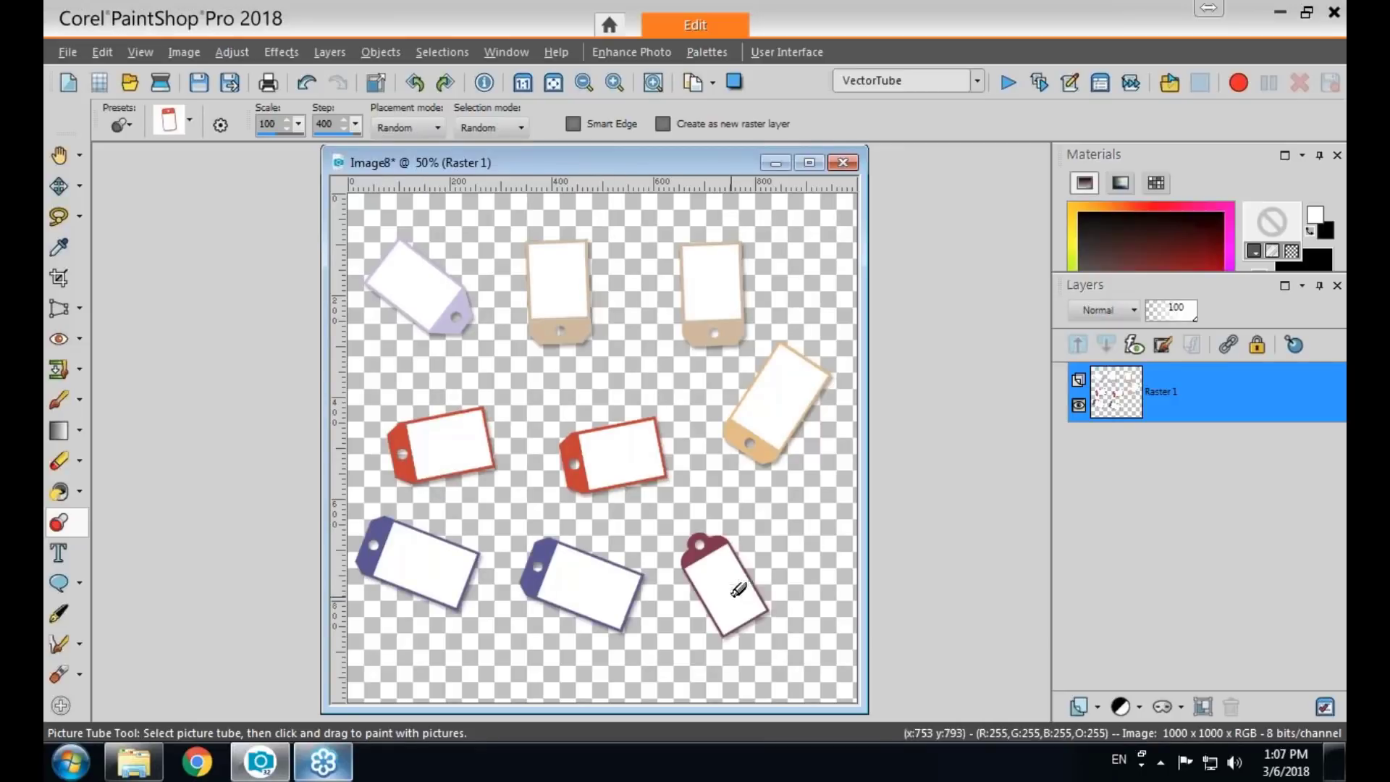
click(825, 553)
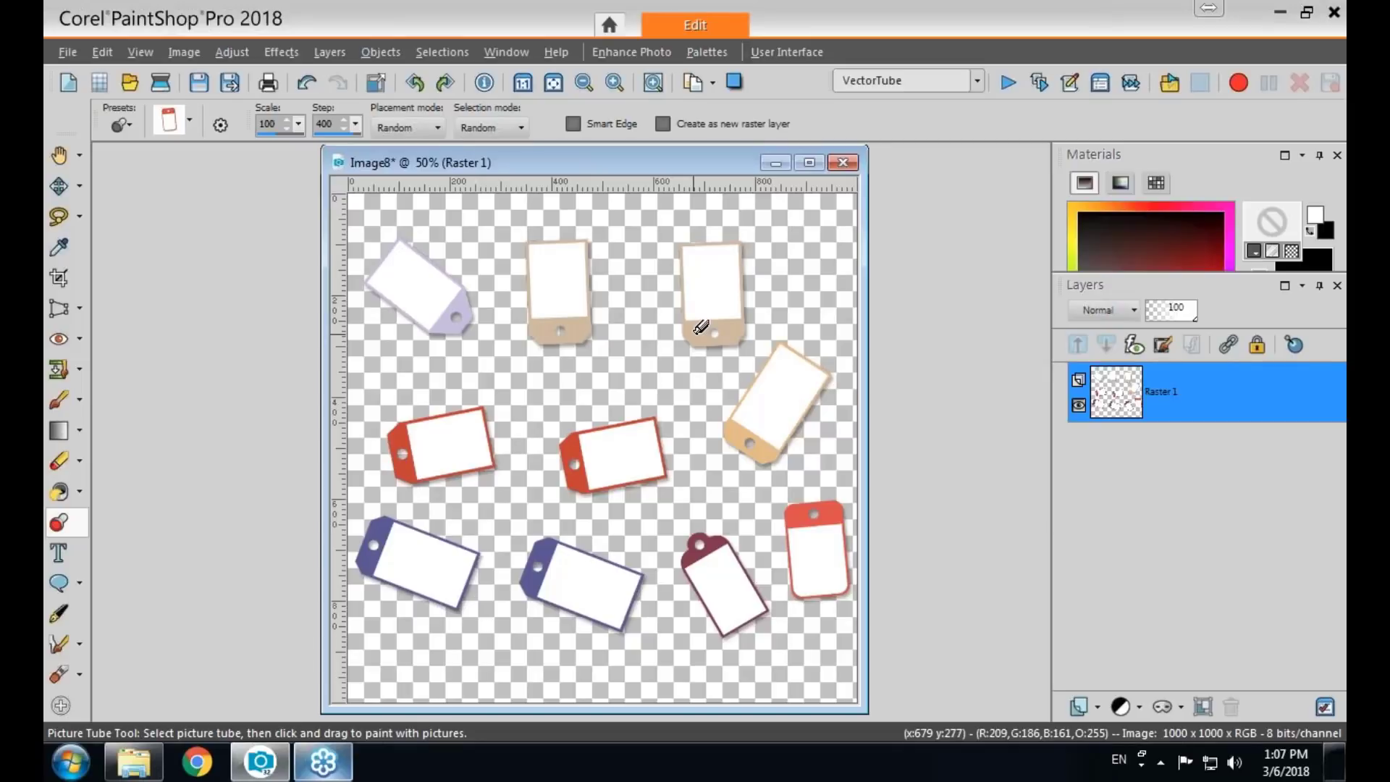
key(Delete)
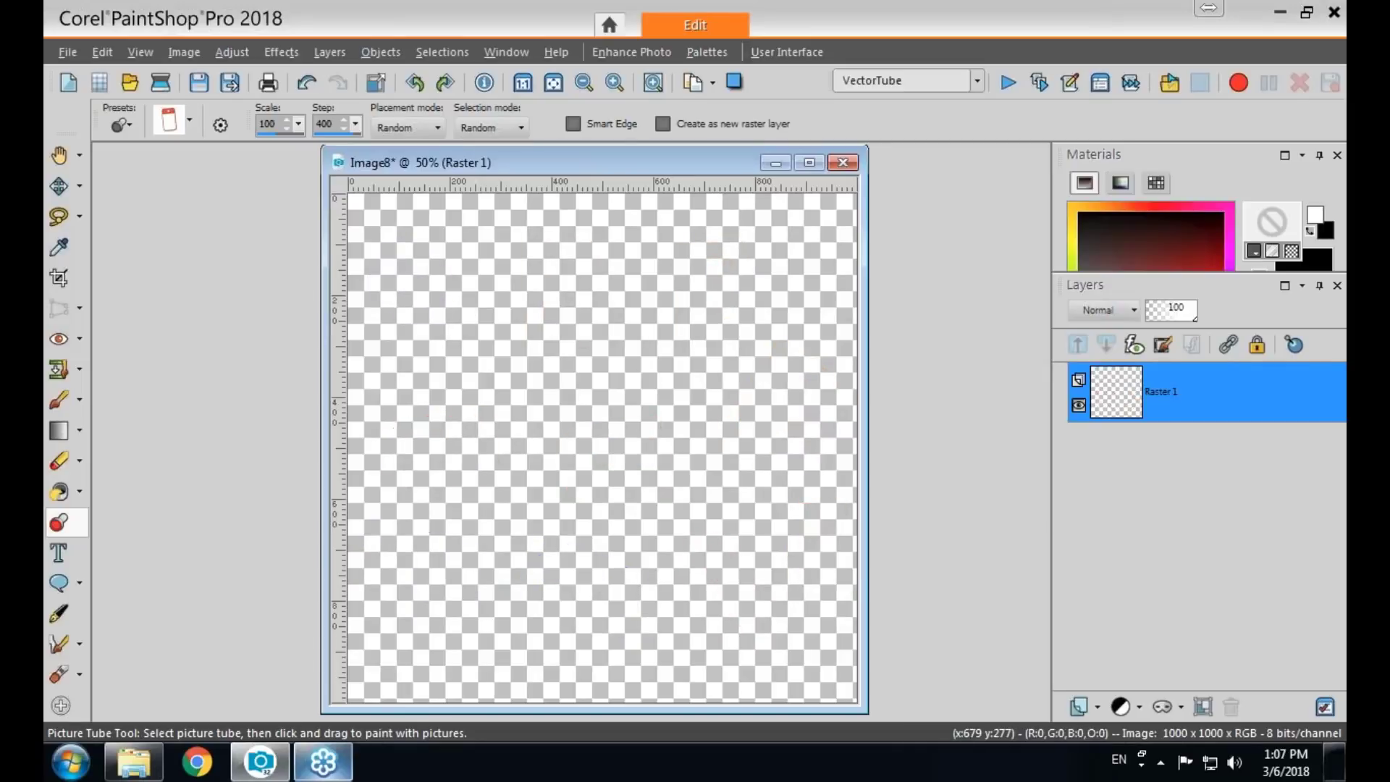
Paint one continuous trail of overlapping tags across the middle of the canvas, and undo it.
mouse_move(387, 443)
mouse_down()
mouse_move(834, 466)
mouse_move(442, 432)
mouse_move(448, 469)
mouse_move(554, 470)
mouse_move(613, 417)
mouse_move(466, 434)
mouse_move(634, 484)
mouse_move(847, 435)
mouse_move(573, 400)
mouse_move(396, 447)
mouse_move(623, 485)
mouse_move(626, 425)
mouse_up()
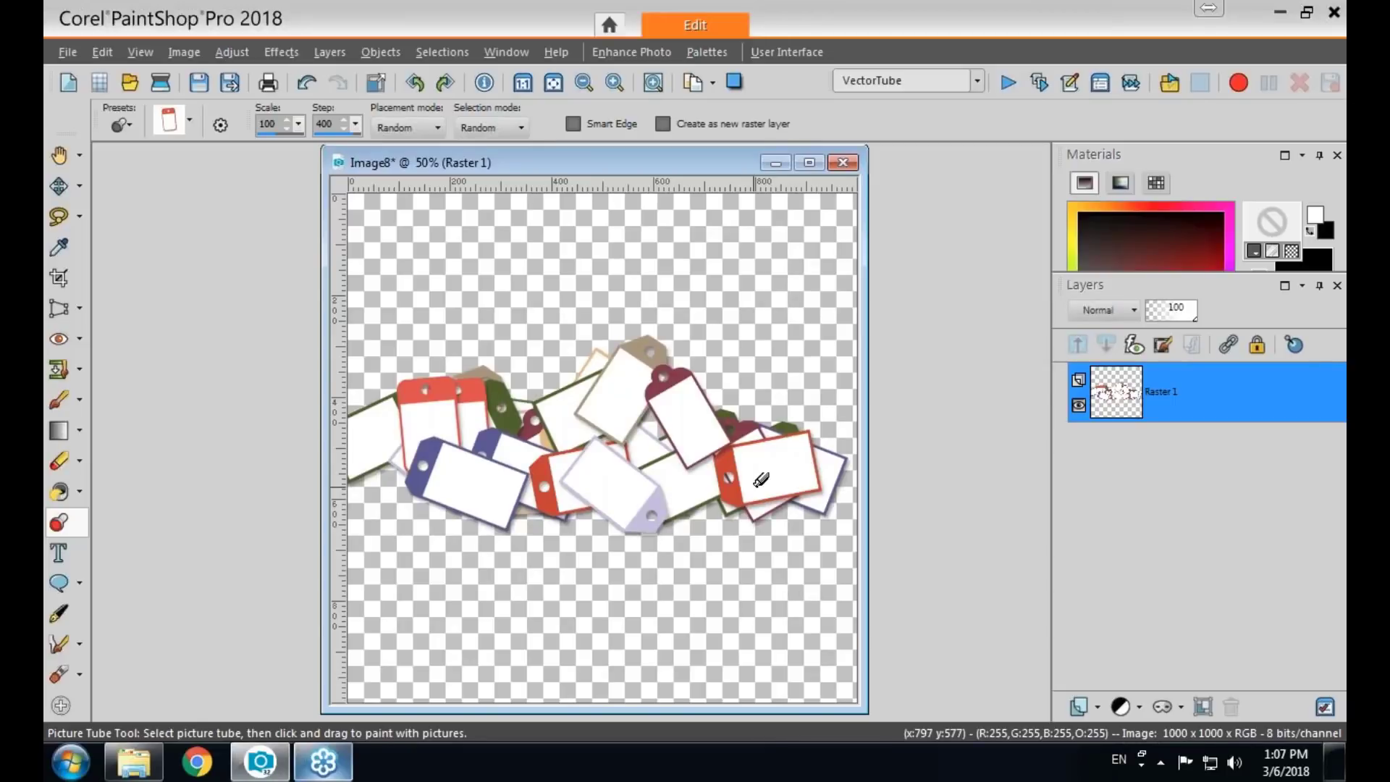
key(ctrl+z)
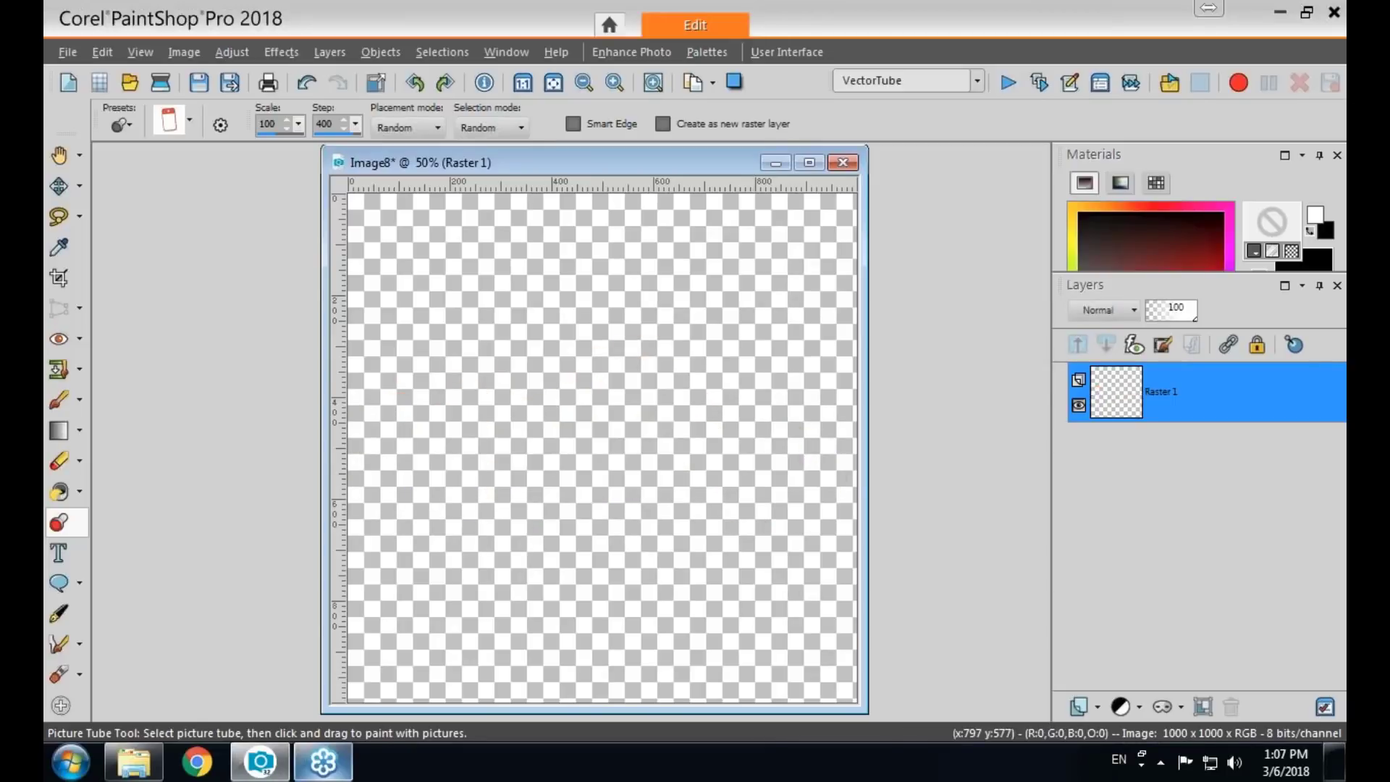
click(188, 119)
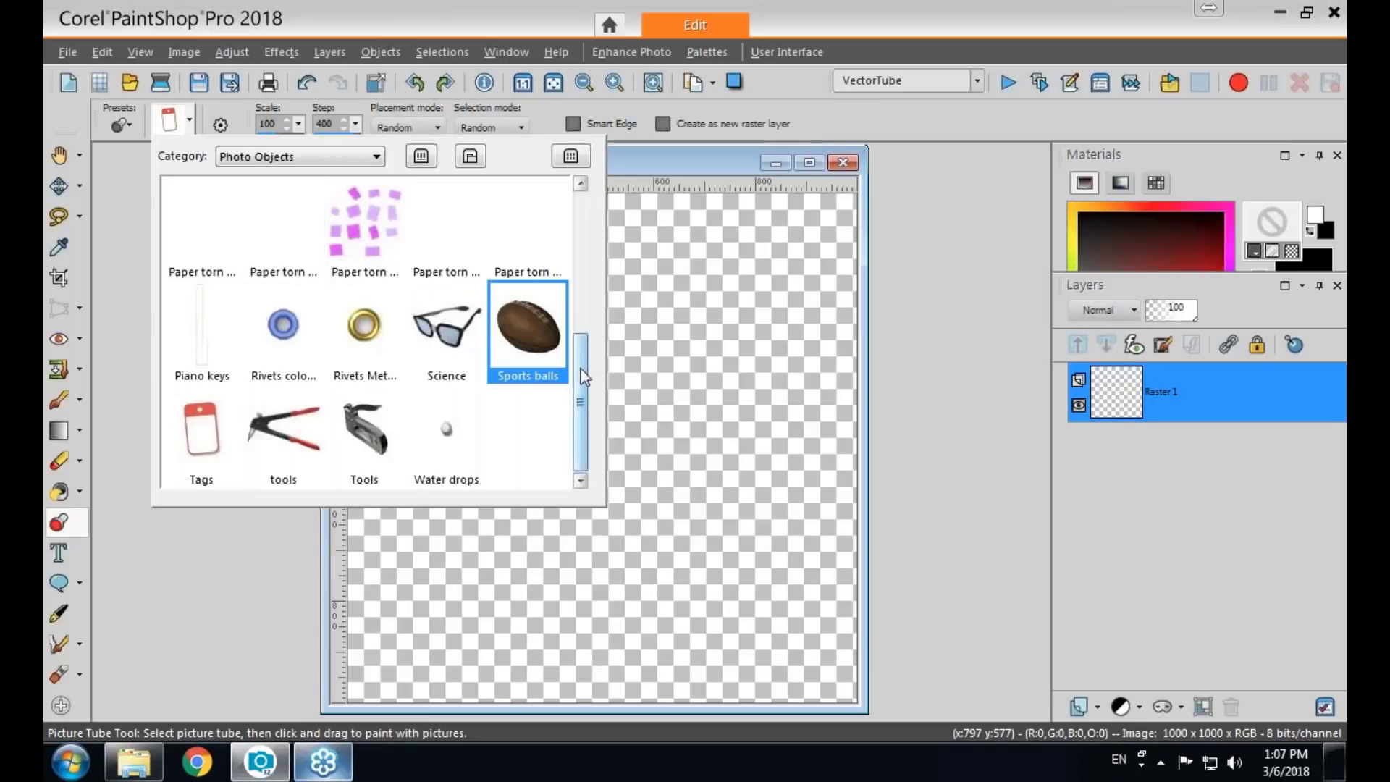
drag(583, 376, 598, 228)
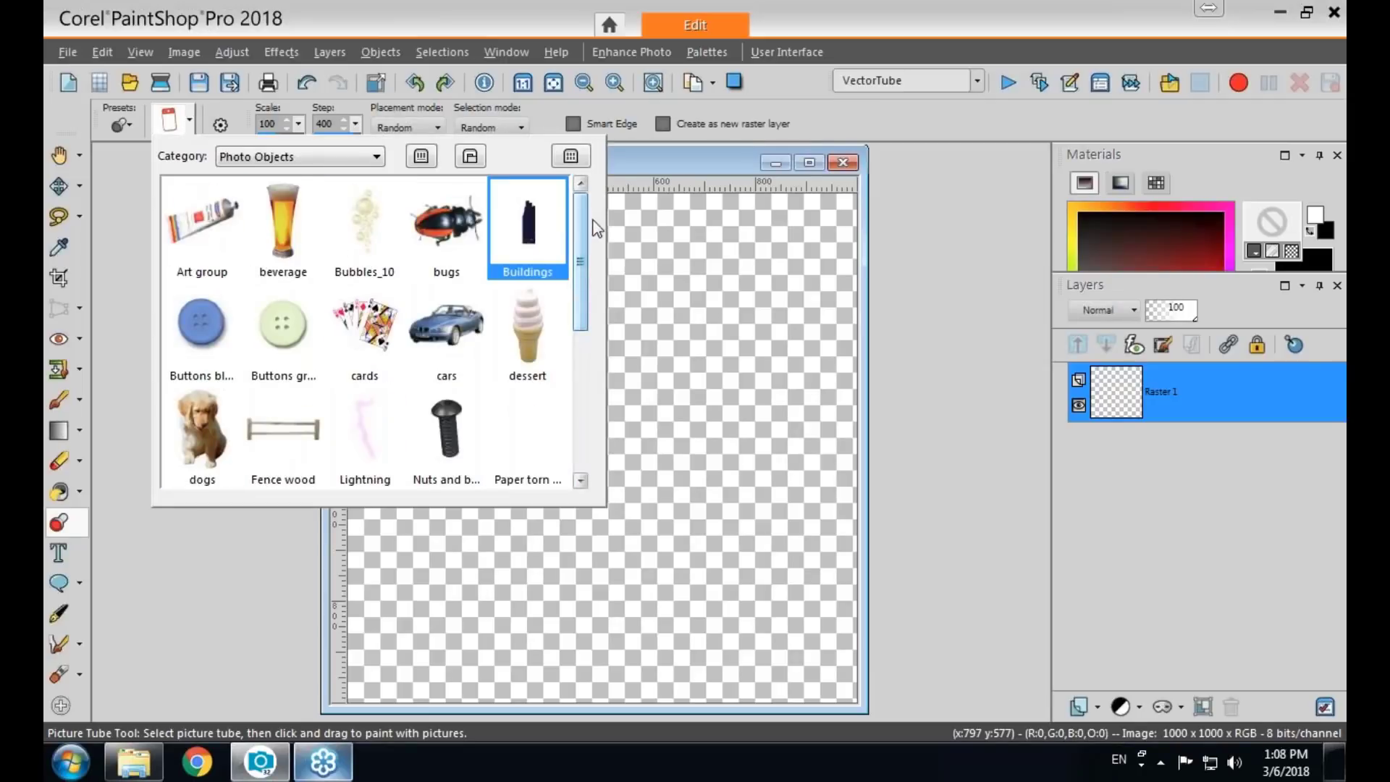
click(639, 163)
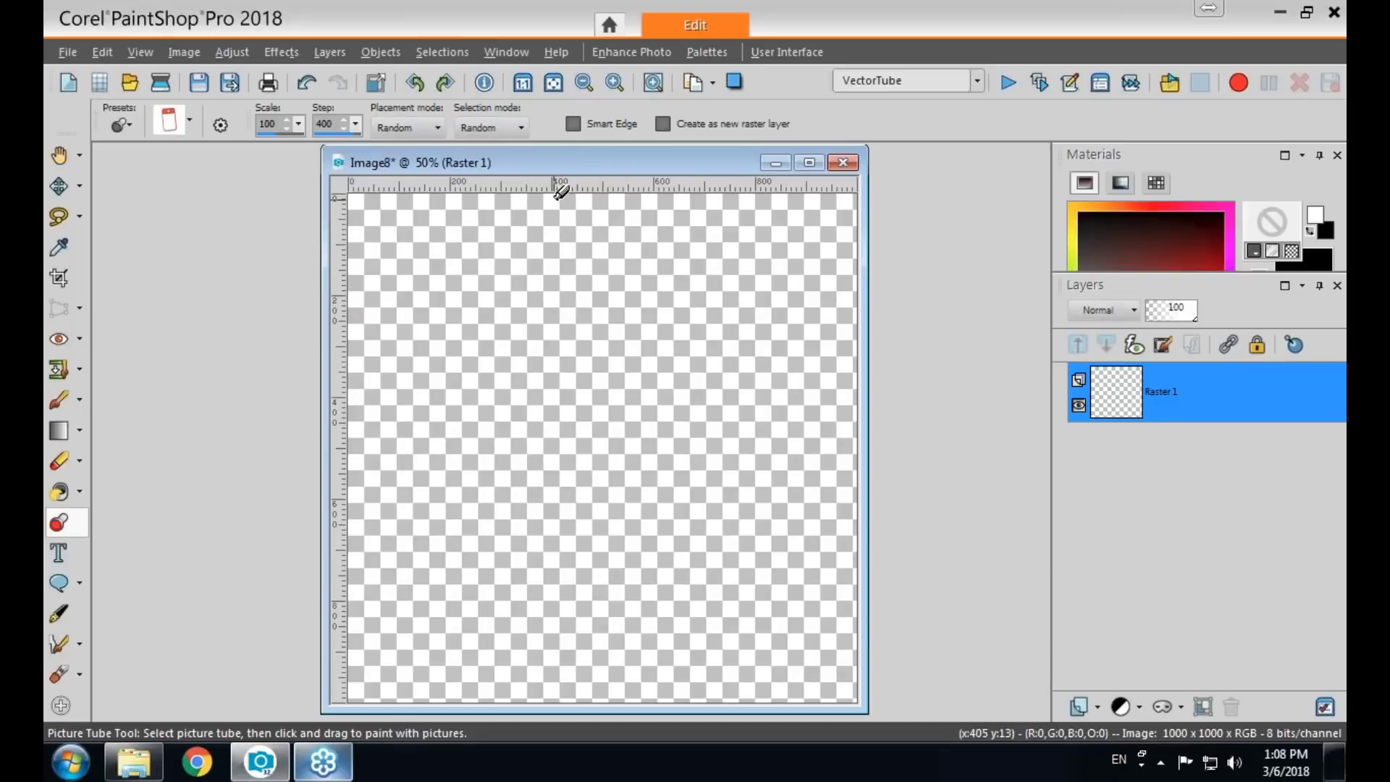
Choose the Flower 02 picture tube from the Nature category.
click(190, 120)
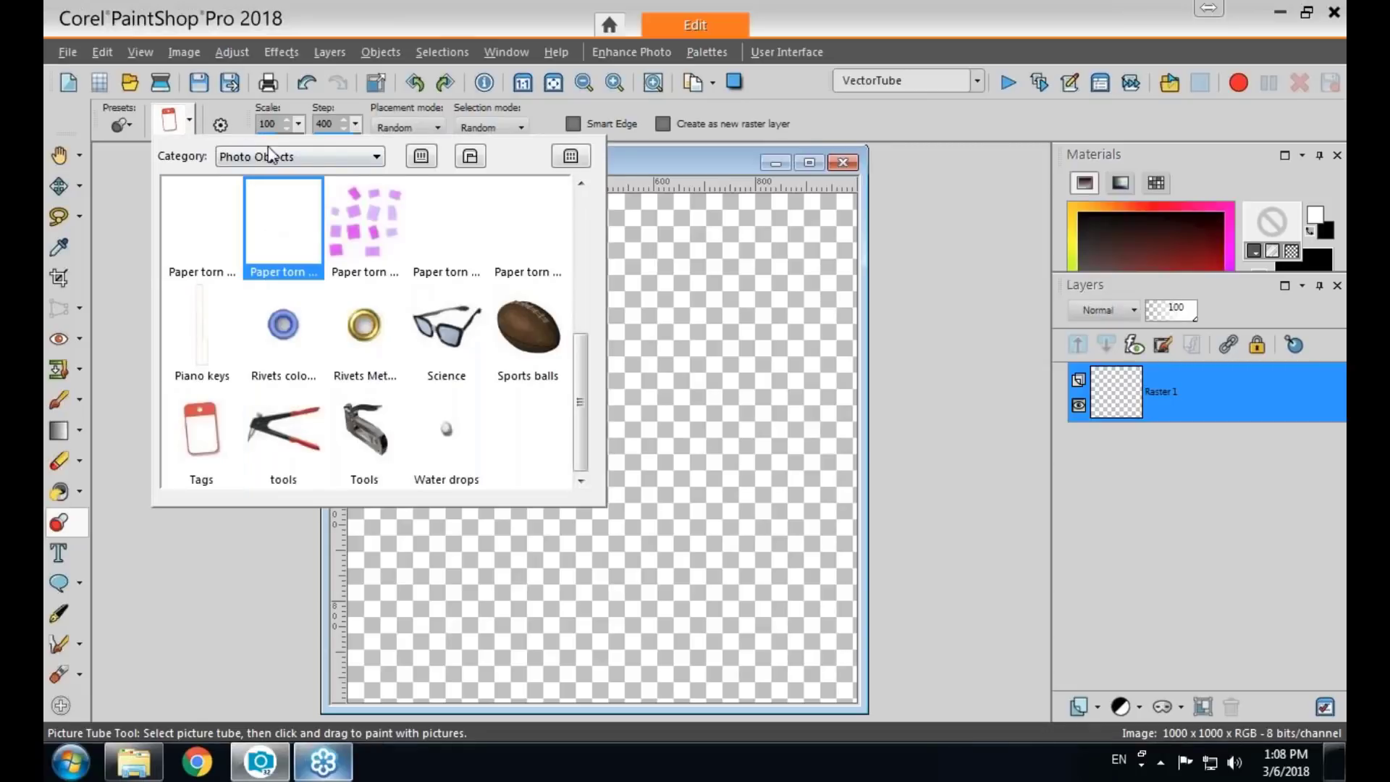
click(348, 159)
click(296, 327)
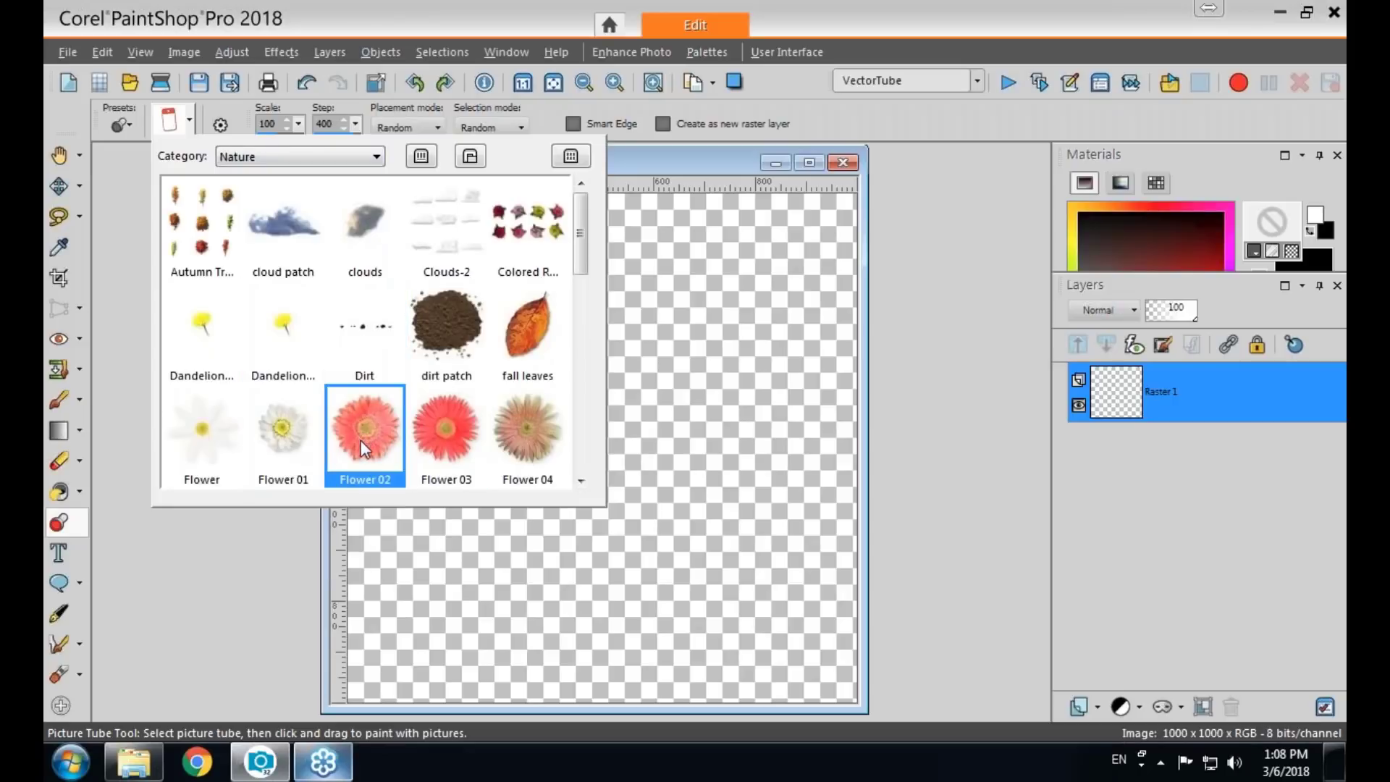
click(363, 433)
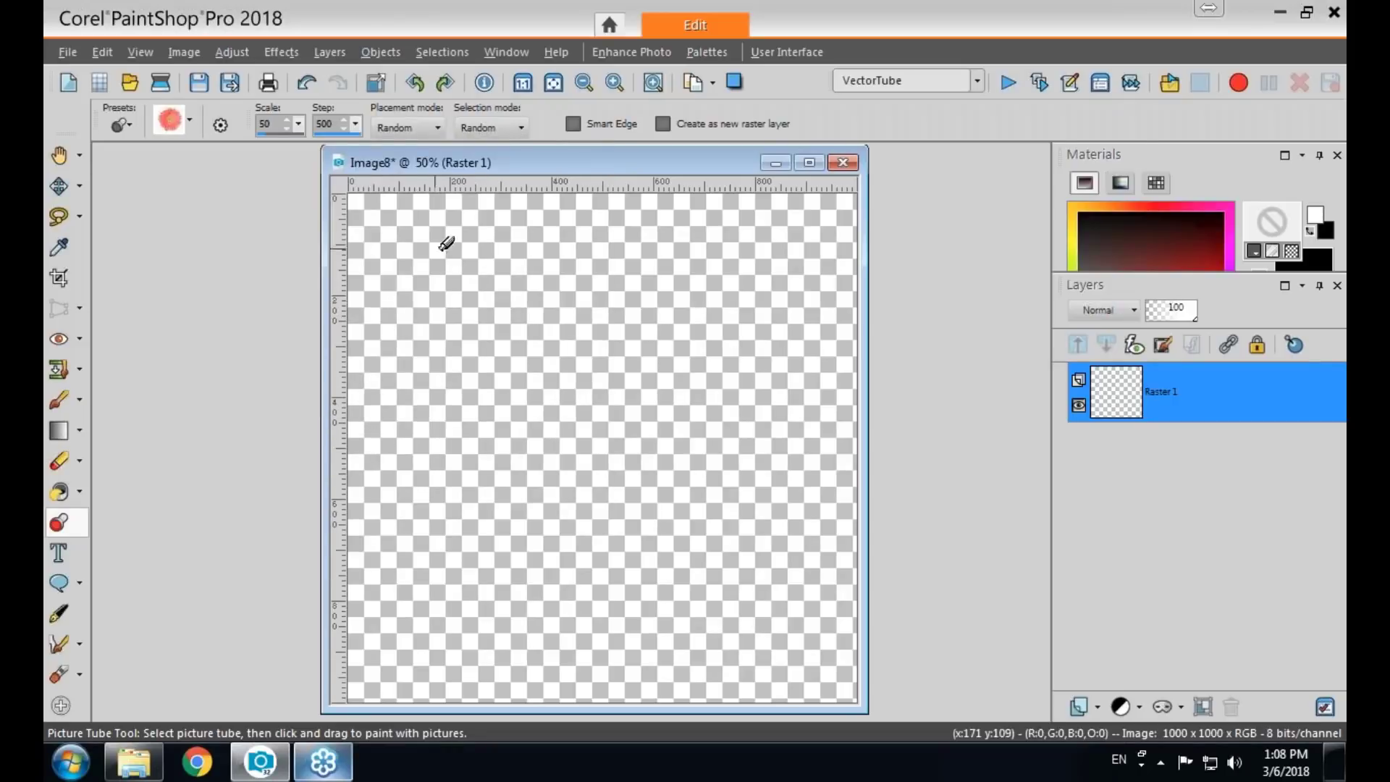
Cover the canvas with large overlapping Flower 02 blooms at scale 50, and clear the layer.
click(448, 292)
click(631, 309)
click(738, 417)
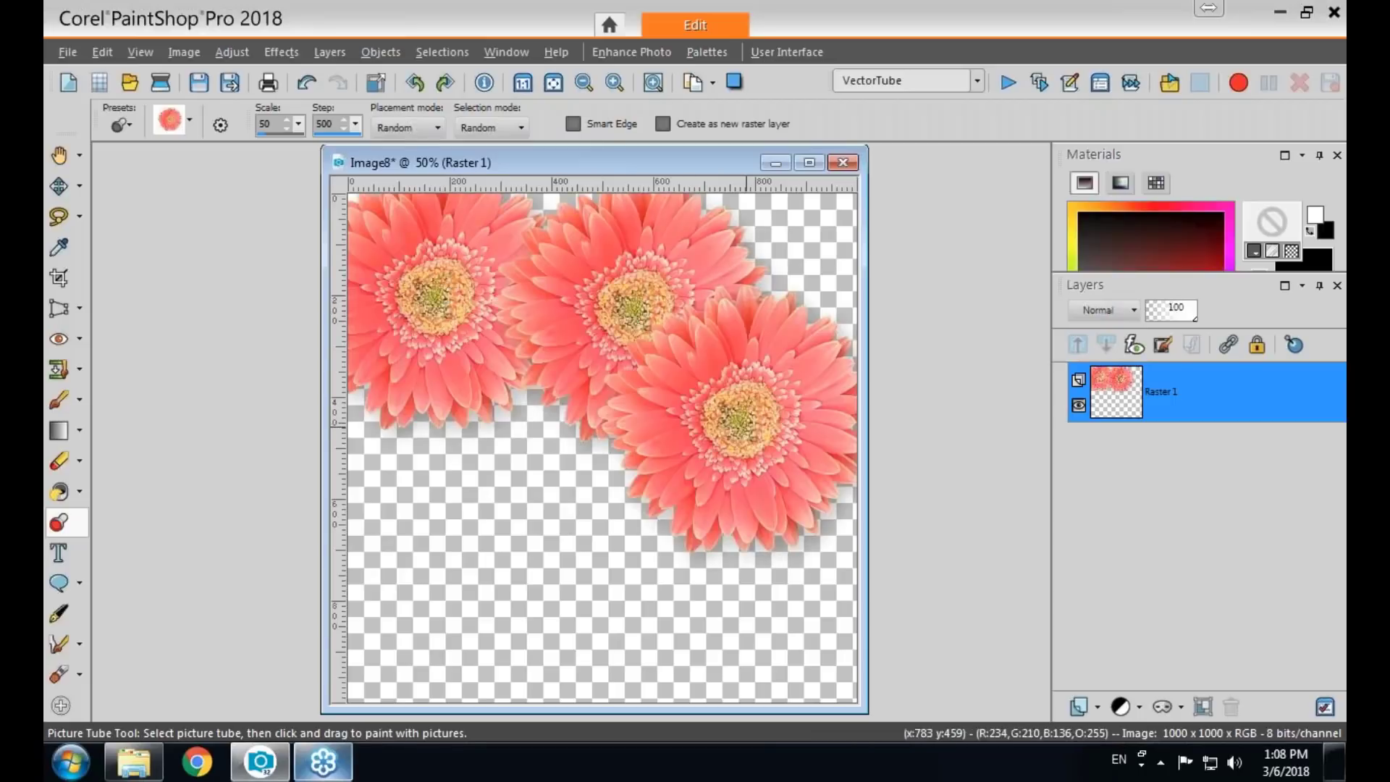
click(649, 536)
click(485, 527)
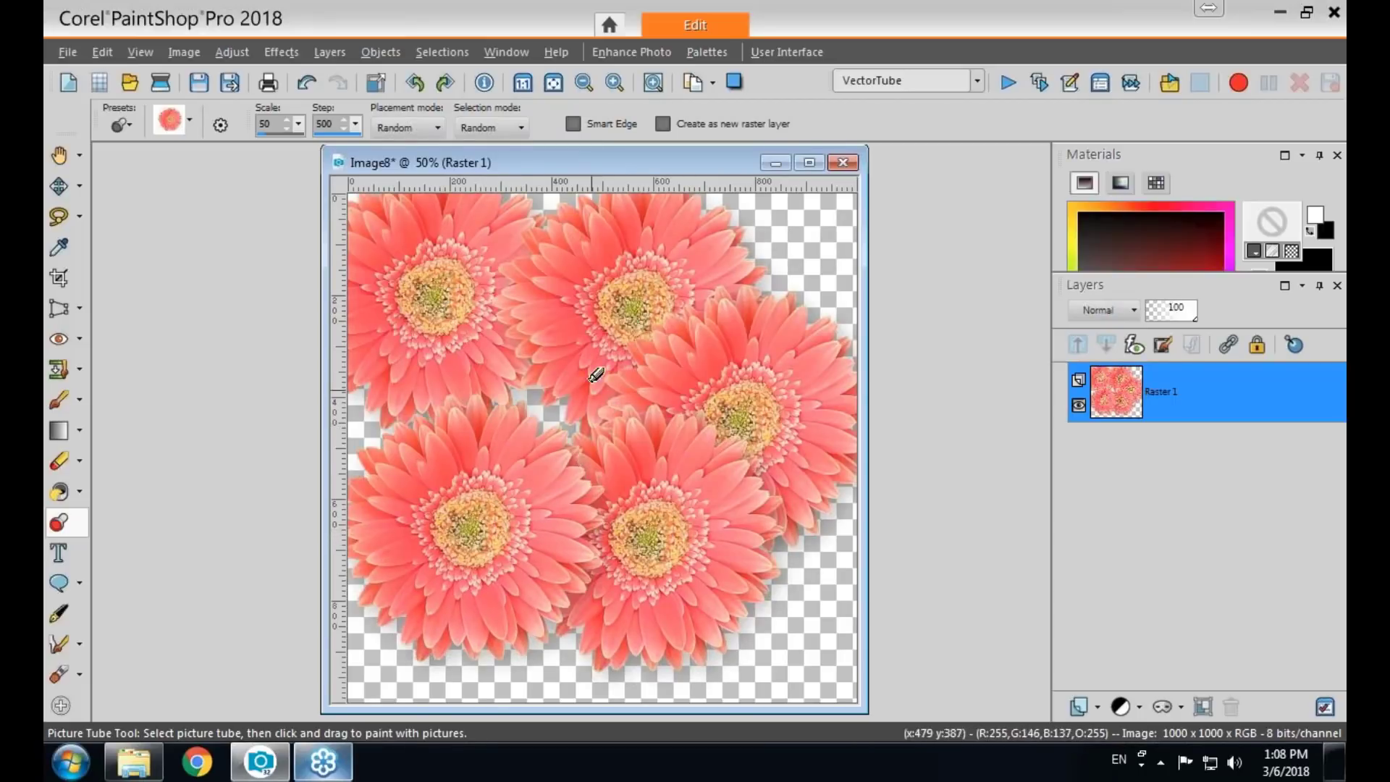
click(634, 215)
mouse_move(702, 213)
mouse_down()
mouse_move(502, 321)
mouse_move(471, 385)
mouse_move(690, 360)
mouse_move(755, 545)
mouse_move(720, 344)
mouse_move(403, 489)
mouse_move(809, 563)
mouse_move(726, 427)
mouse_move(556, 391)
mouse_move(460, 429)
mouse_move(393, 541)
mouse_move(491, 651)
mouse_move(687, 450)
mouse_move(657, 350)
mouse_up()
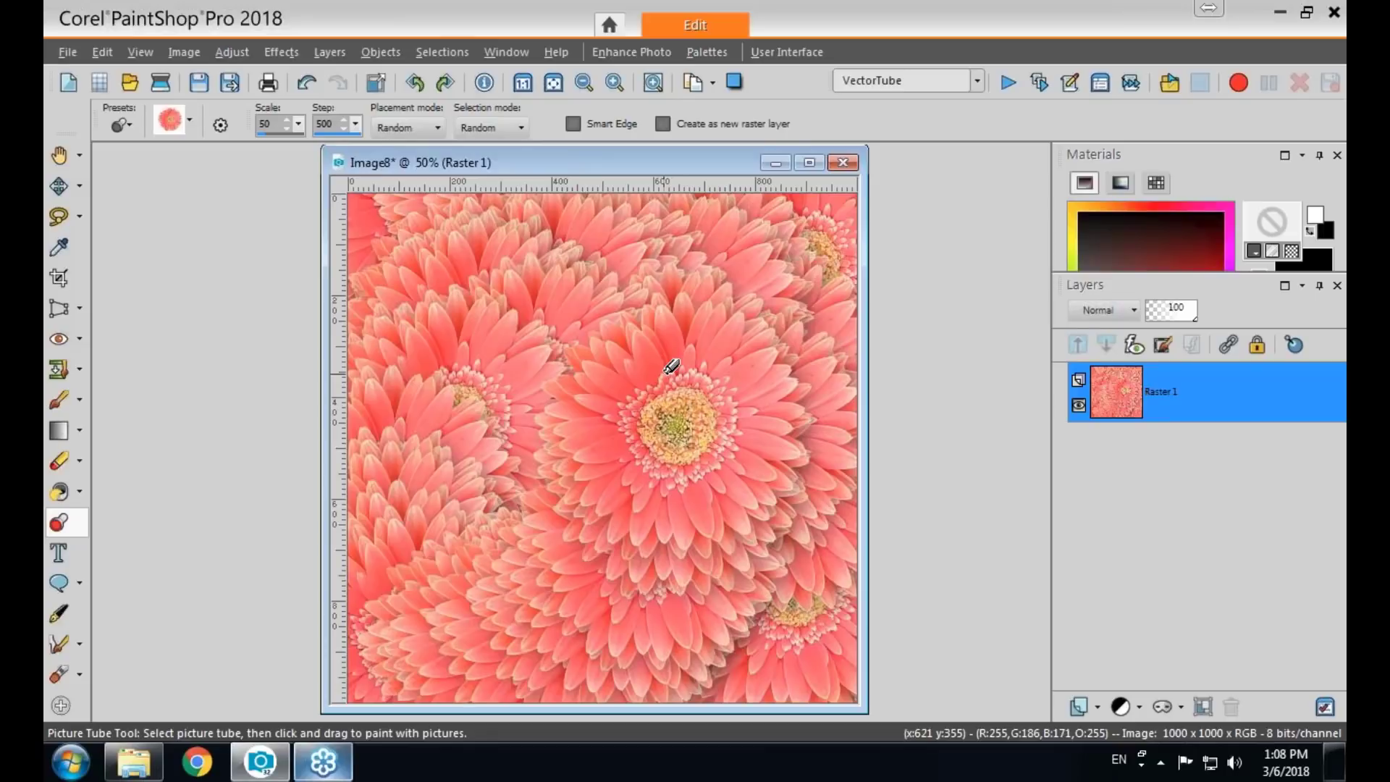
key(Delete)
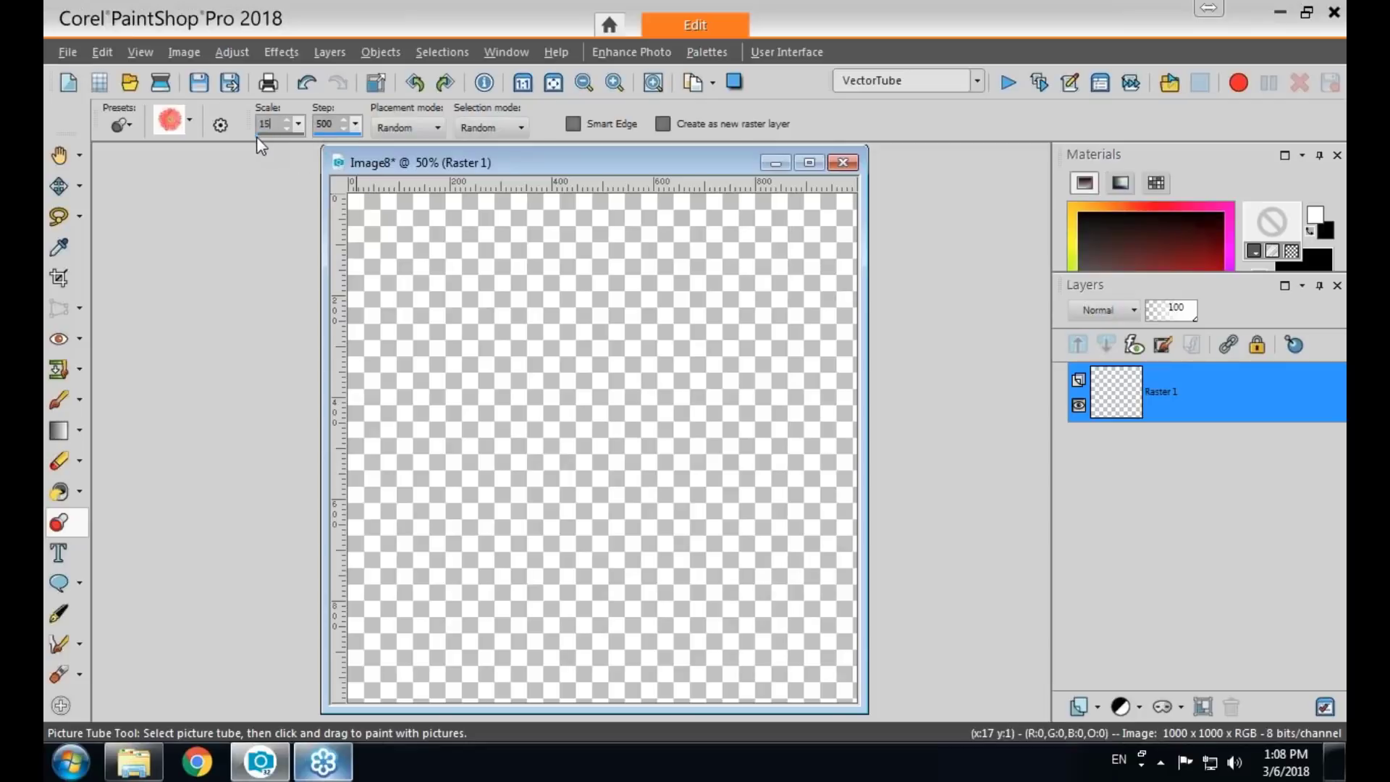
Paint a winding, looping trail of small Flower 02 blooms over the canvas with the tube's scale reduced.
mouse_move(445, 267)
mouse_down()
mouse_move(514, 261)
mouse_move(455, 344)
mouse_move(625, 368)
mouse_move(517, 503)
mouse_move(657, 554)
mouse_move(794, 456)
mouse_move(795, 325)
mouse_move(675, 310)
mouse_move(727, 481)
mouse_move(735, 615)
mouse_move(551, 647)
mouse_move(436, 528)
mouse_move(484, 468)
mouse_move(605, 589)
mouse_move(702, 550)
mouse_up()
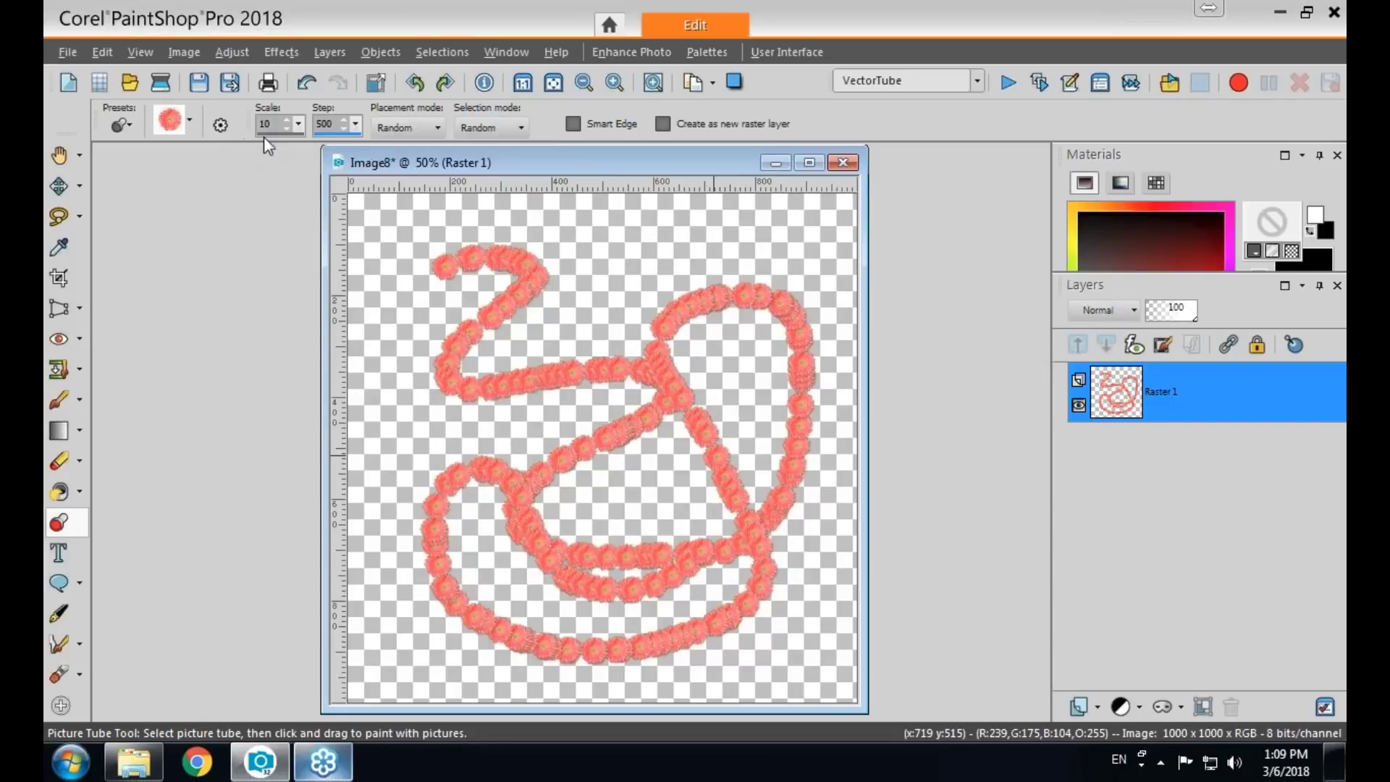
Extend the small Flower 02 trail with another looping stroke at scale 10, and clear the layer.
mouse_move(507, 235)
mouse_down()
mouse_move(580, 242)
mouse_move(646, 343)
mouse_move(636, 414)
mouse_move(662, 496)
mouse_move(587, 536)
mouse_up()
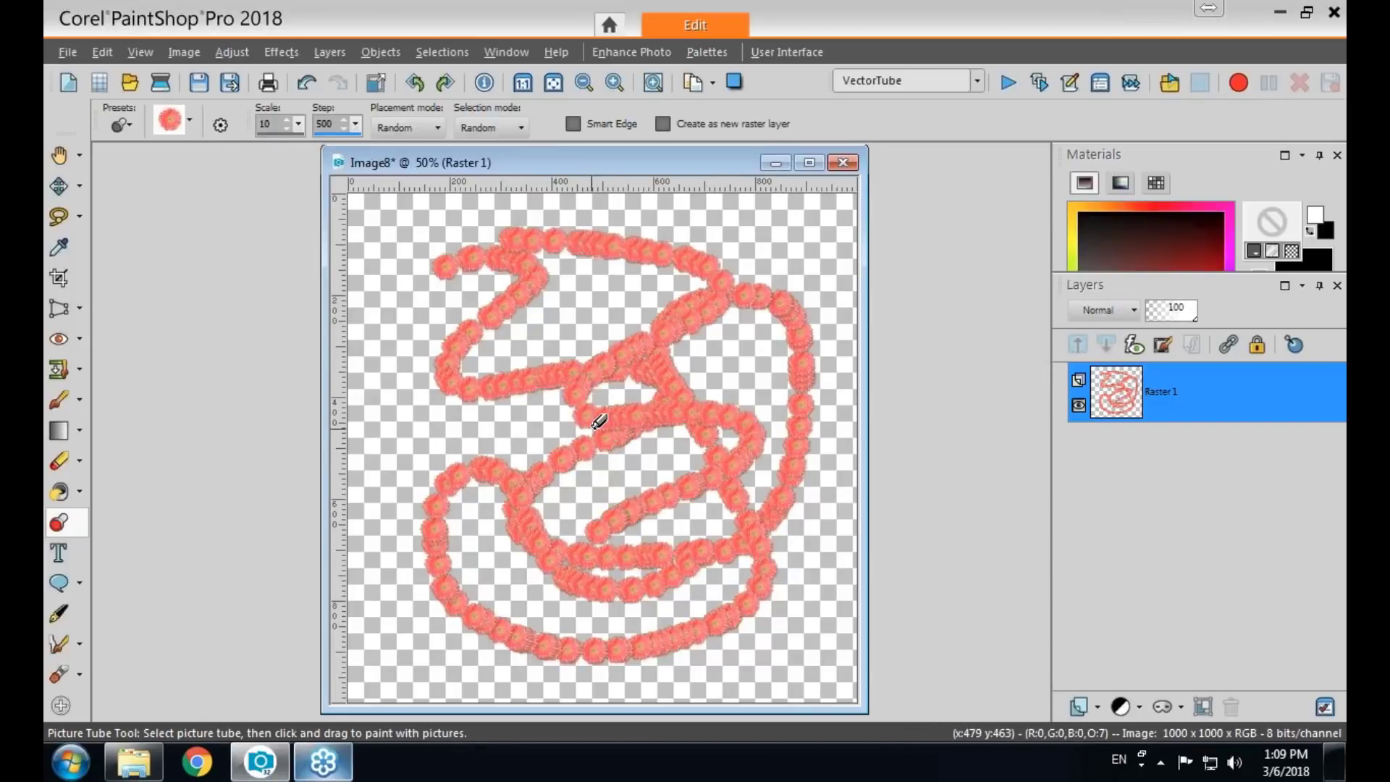
key(Delete)
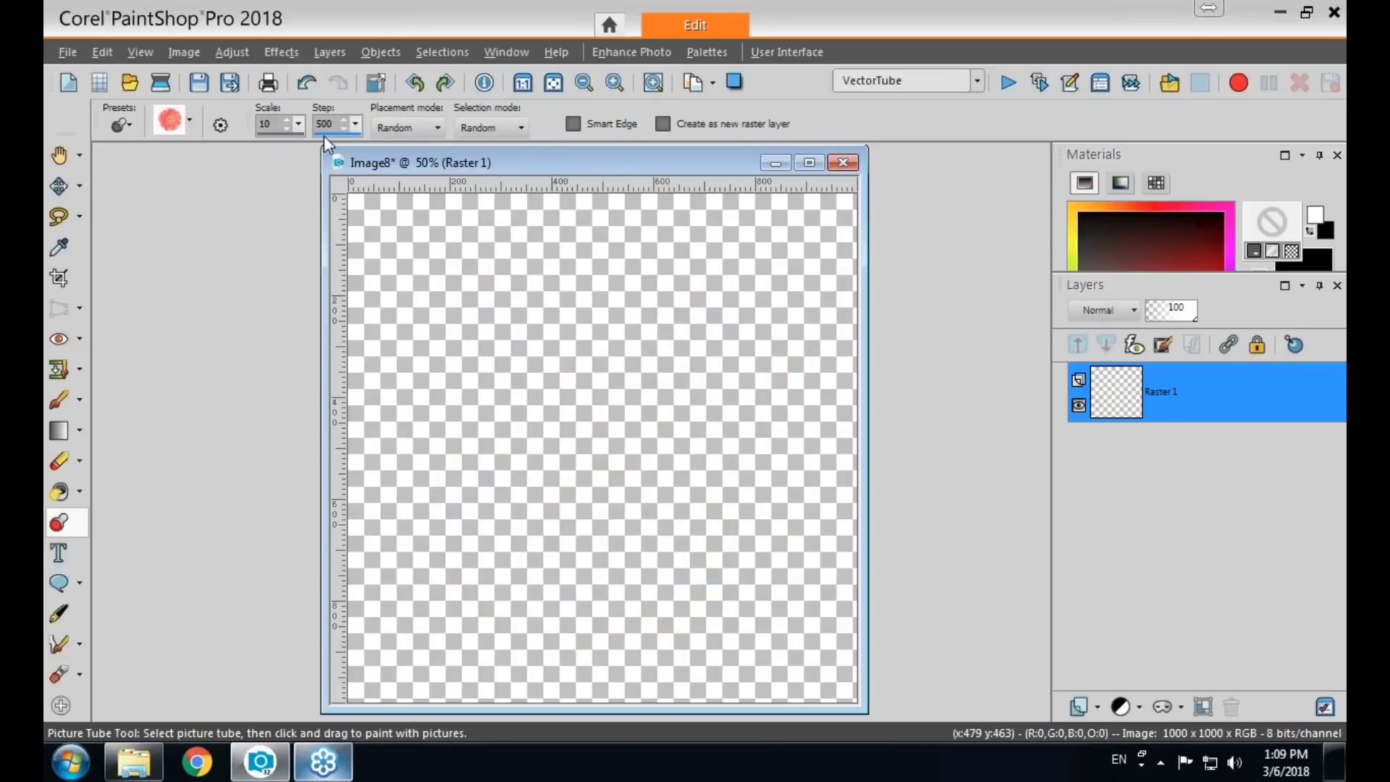
Paint a dense serpentine trail of Flower 02 blooms down the canvas at step 167, and clear the layer.
mouse_move(407, 254)
mouse_down()
mouse_move(605, 270)
mouse_move(577, 323)
mouse_move(473, 361)
mouse_move(485, 421)
mouse_move(678, 418)
mouse_move(744, 450)
mouse_move(669, 517)
mouse_move(547, 531)
mouse_move(453, 596)
mouse_move(552, 622)
mouse_move(661, 608)
mouse_up()
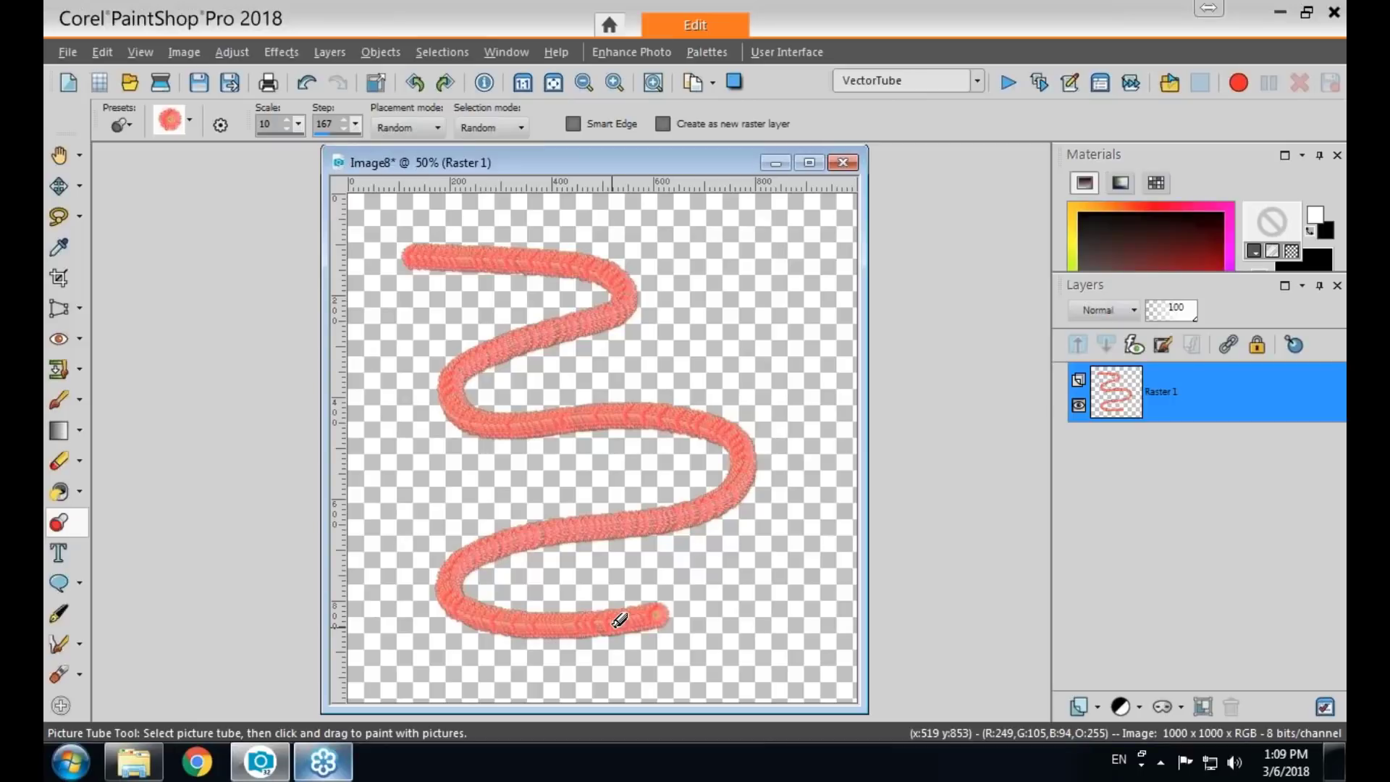
key(Delete)
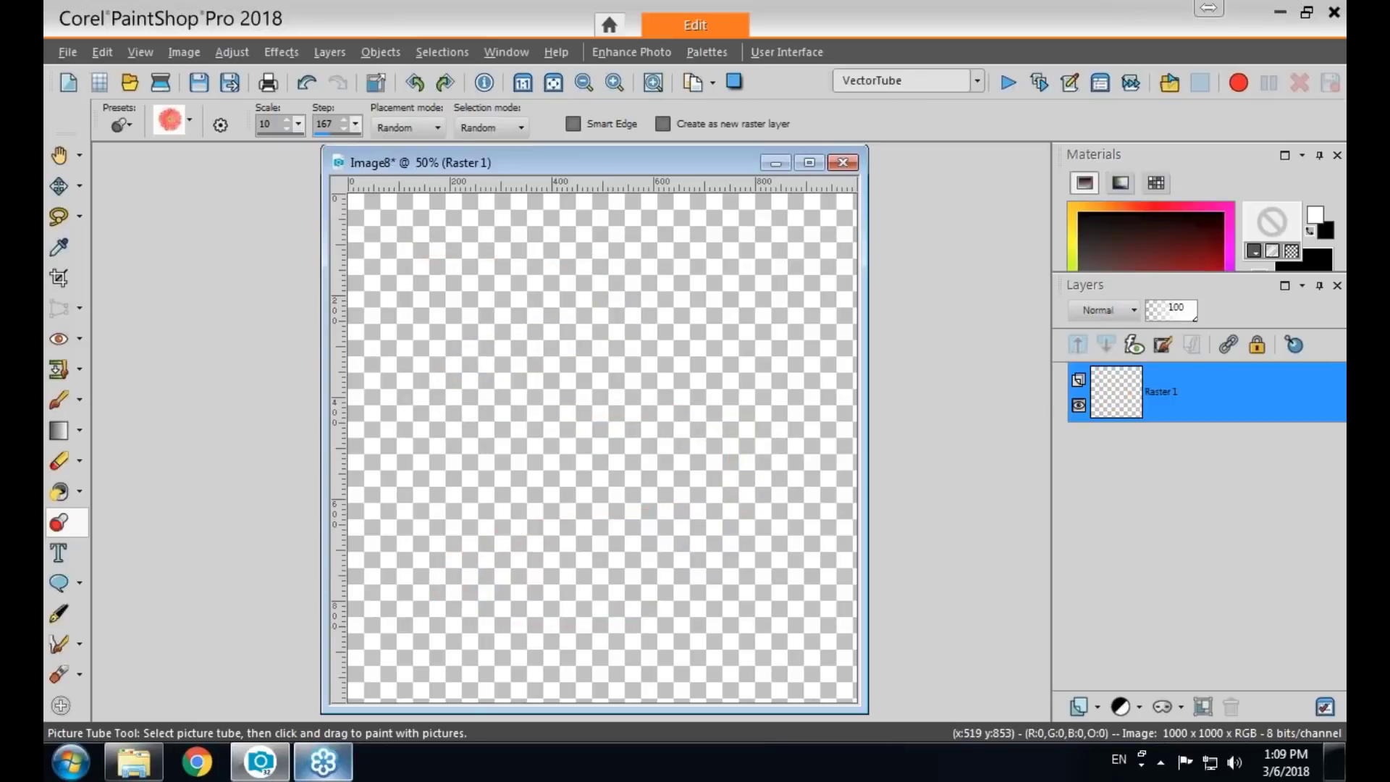
Choose the Garden 01 picture tube from the Nature category.
click(189, 123)
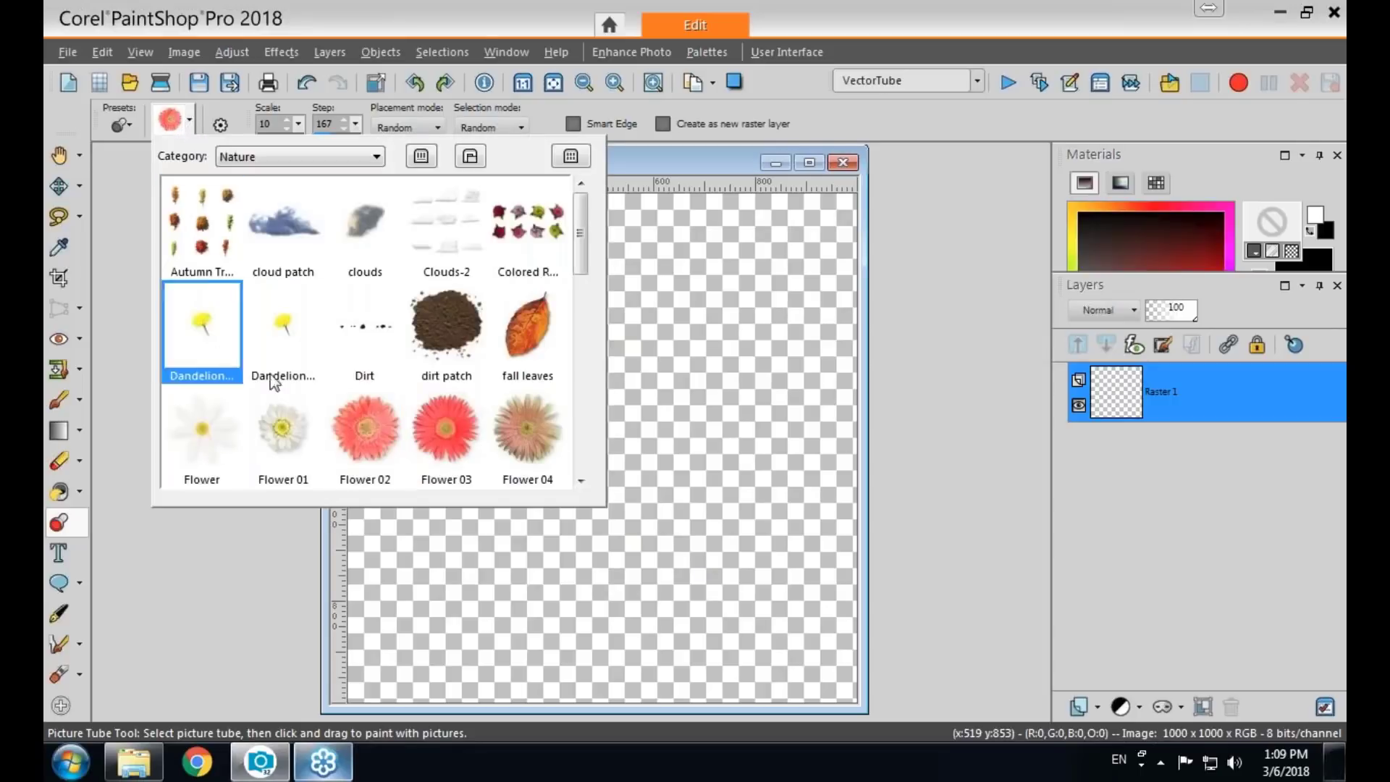
drag(582, 268, 584, 376)
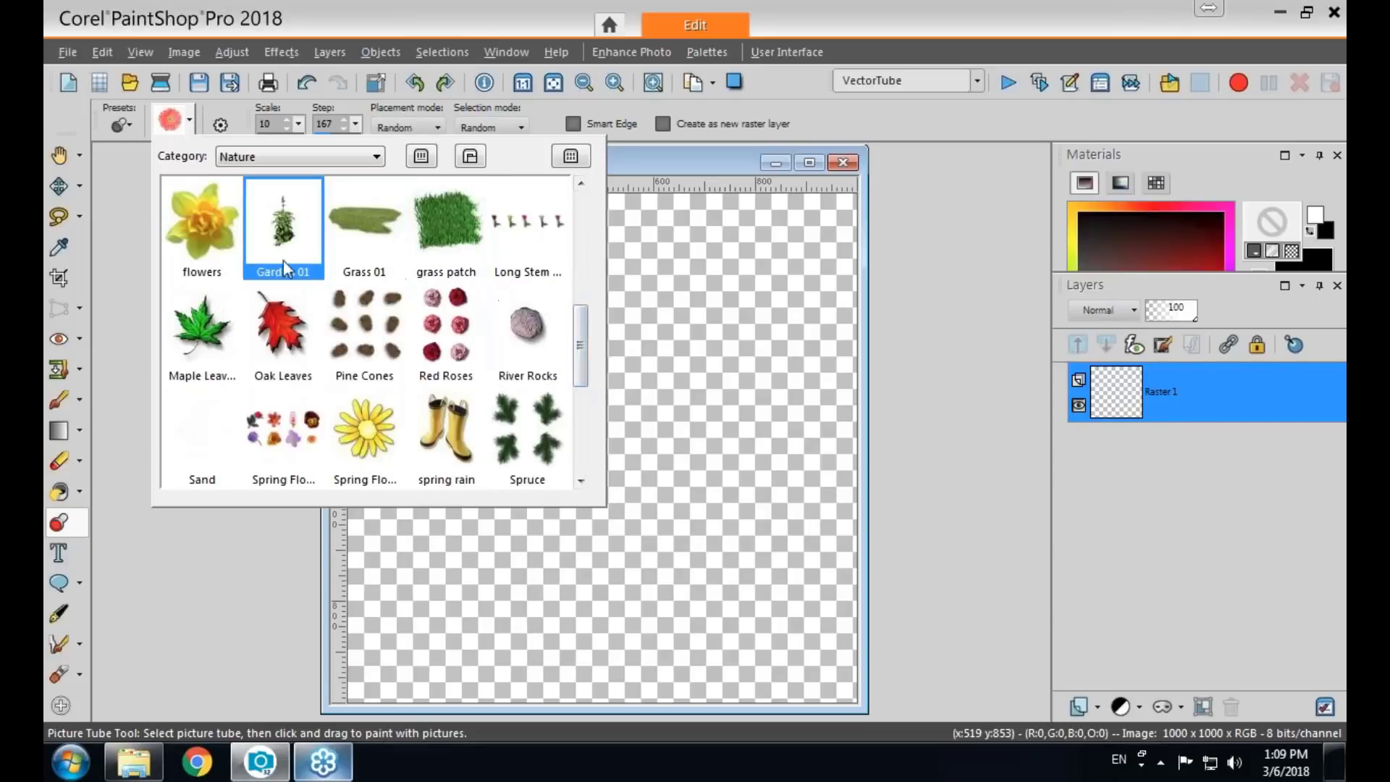
click(302, 275)
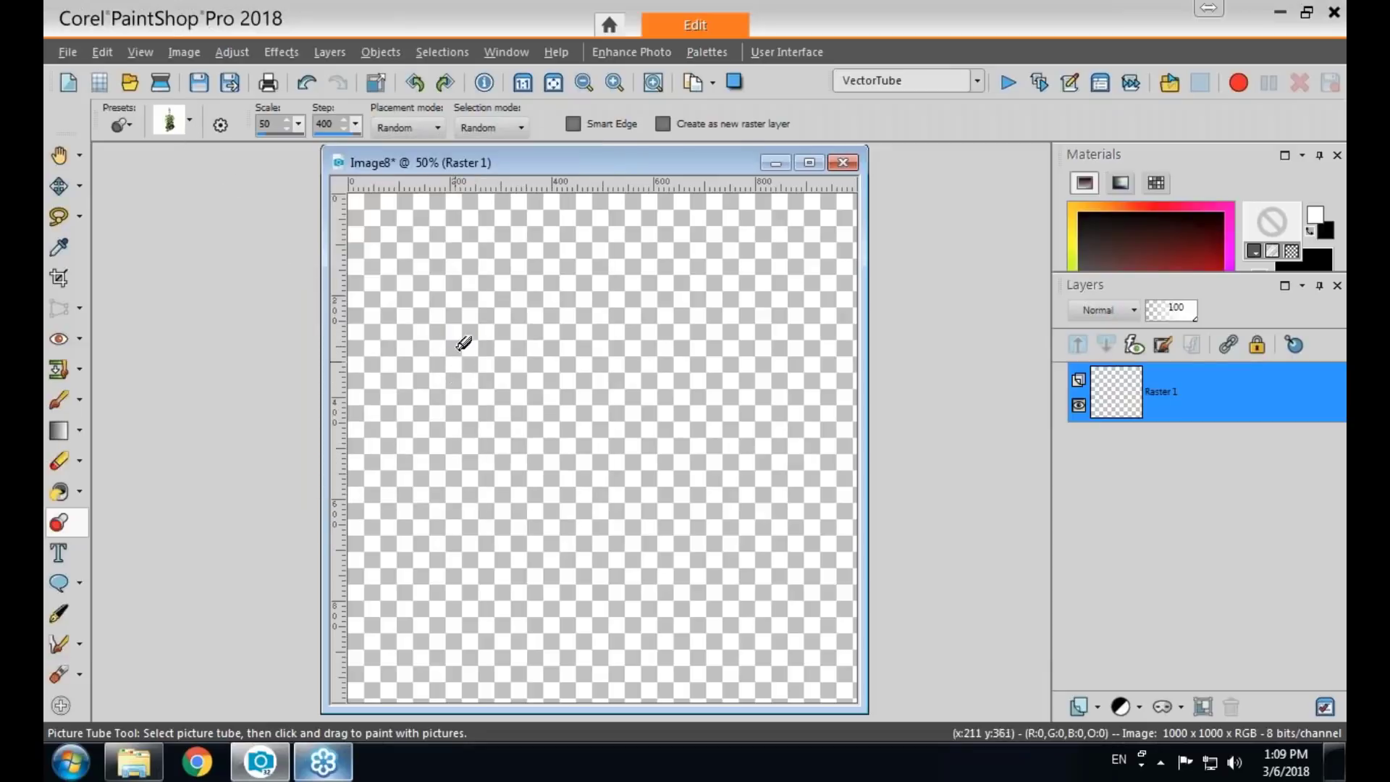
Place assorted Garden 01 plants one by one across the canvas at scale 50 and step 400, and clear the layer.
click(427, 336)
mouse_move(496, 356)
mouse_down()
mouse_move(658, 369)
mouse_move(778, 404)
mouse_up()
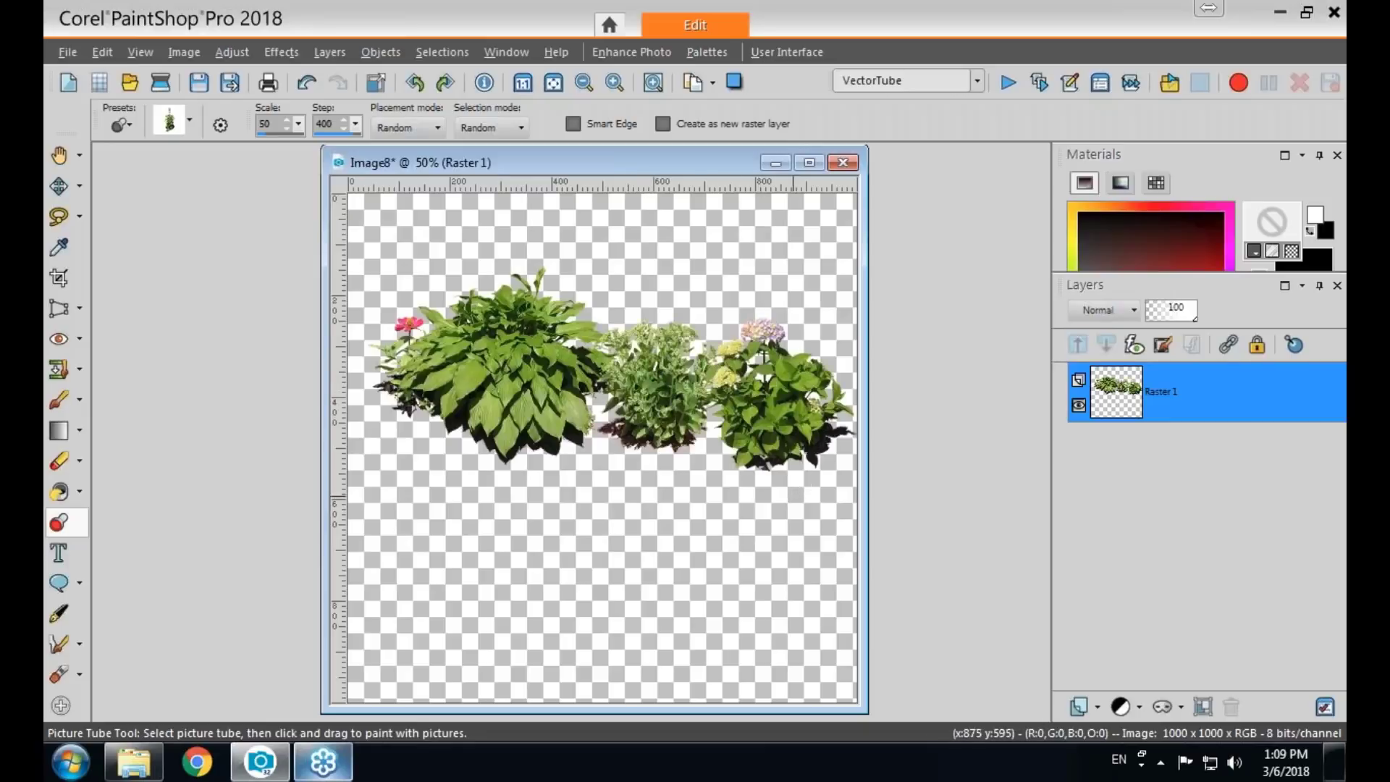
click(781, 532)
click(632, 528)
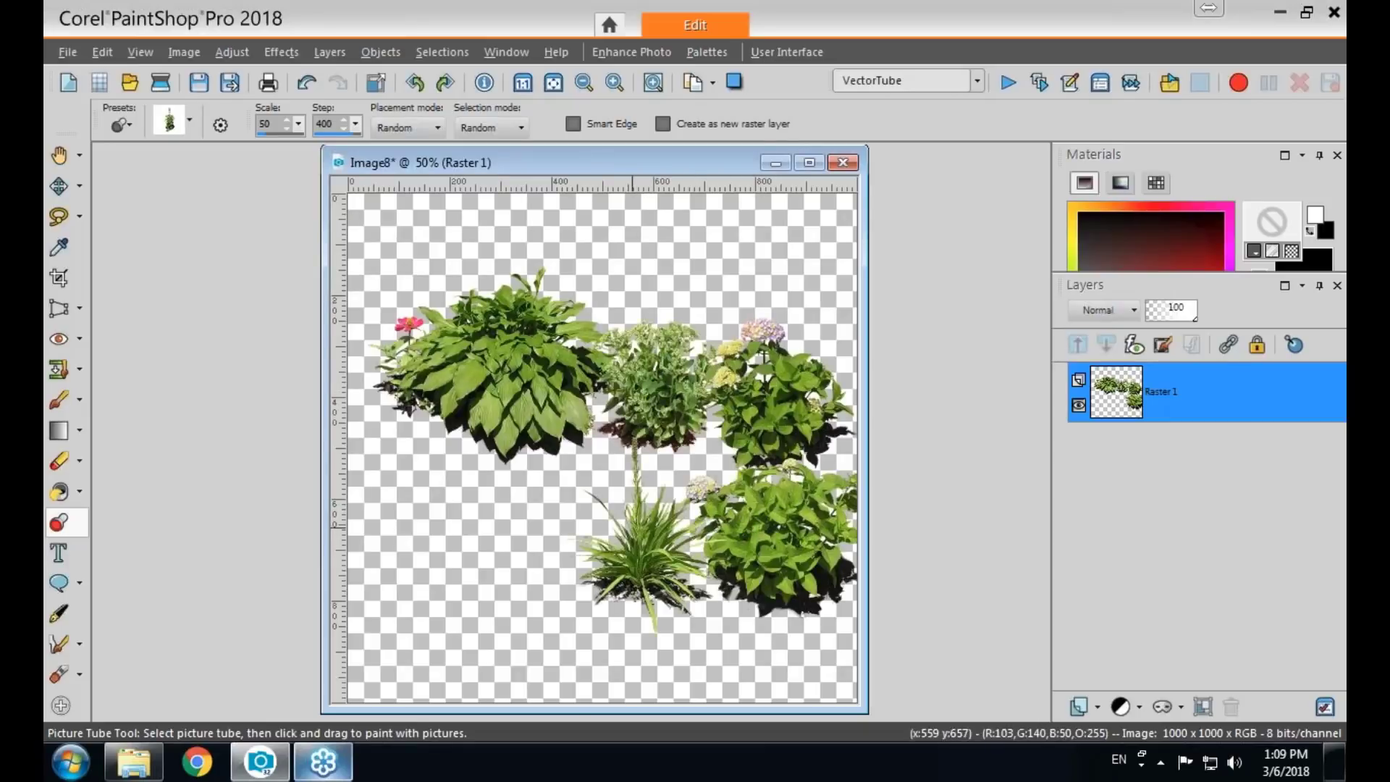
click(515, 537)
click(434, 556)
click(441, 487)
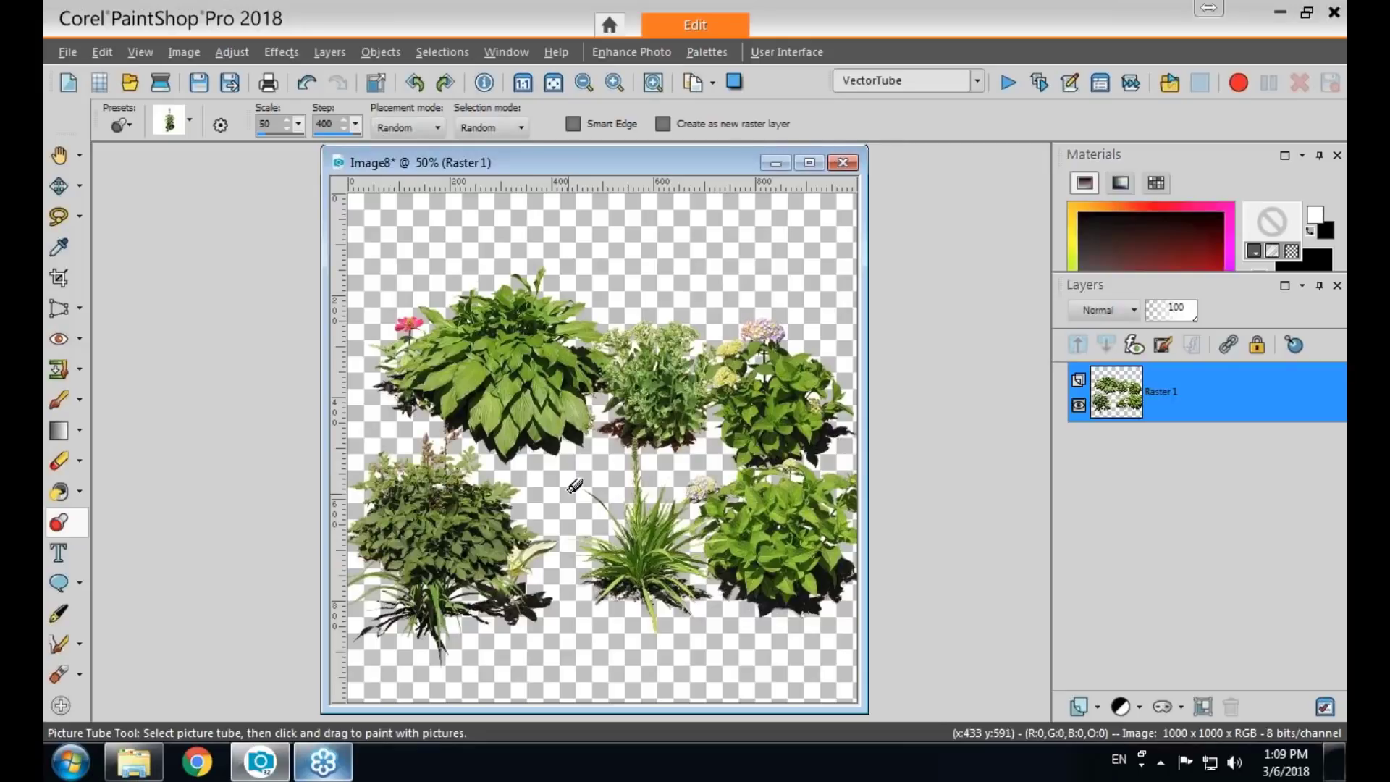
click(573, 483)
click(662, 473)
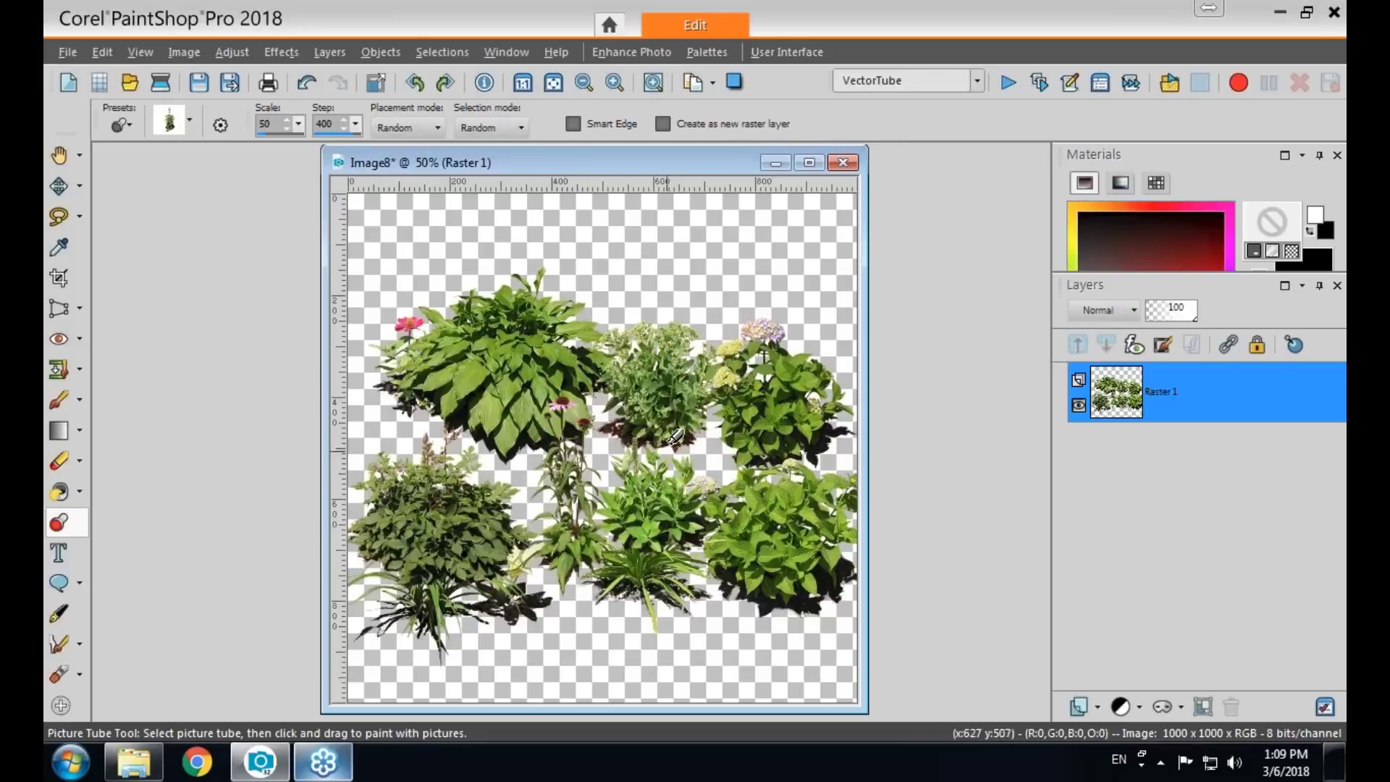
click(782, 261)
click(655, 275)
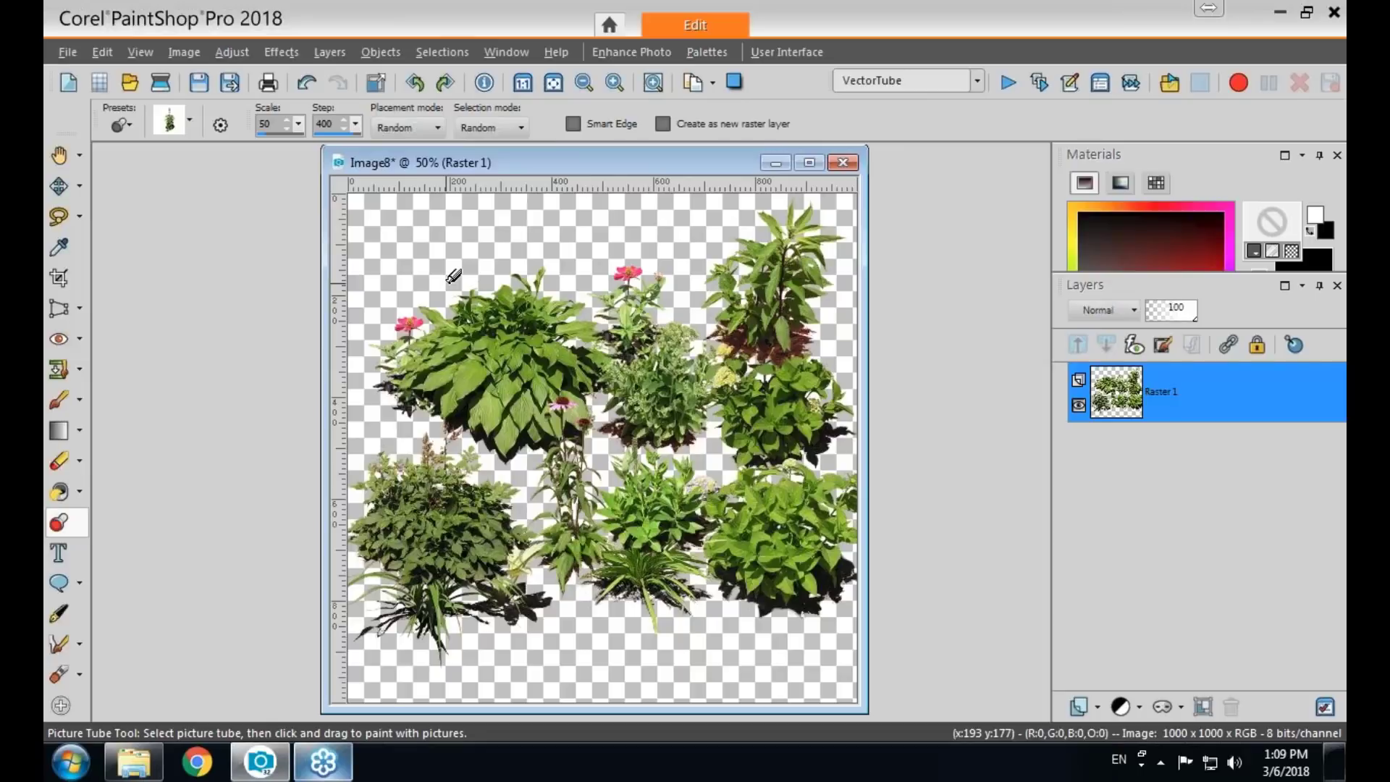
key(Delete)
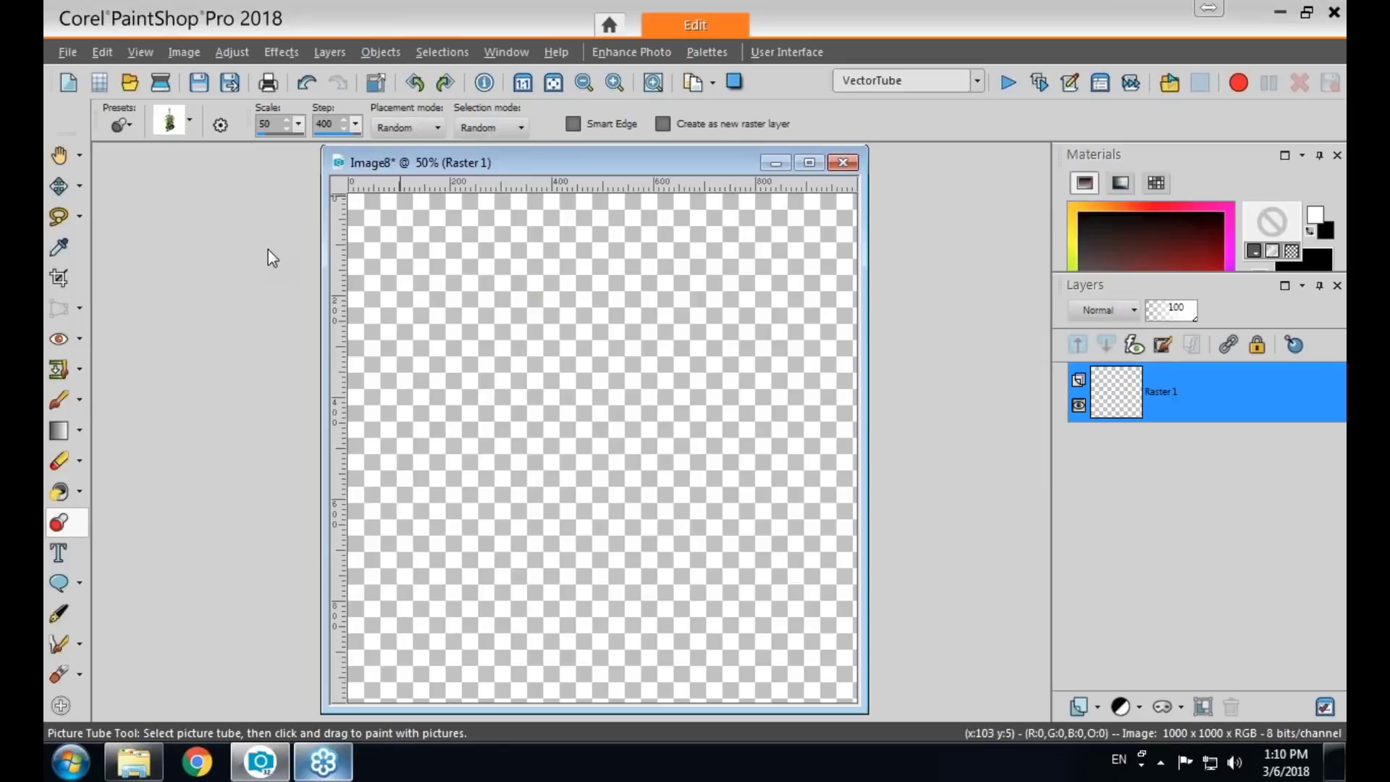
Examine the Garden 01 tube's cell arrangement, placement and selection mode options, and close its settings without changes.
click(220, 126)
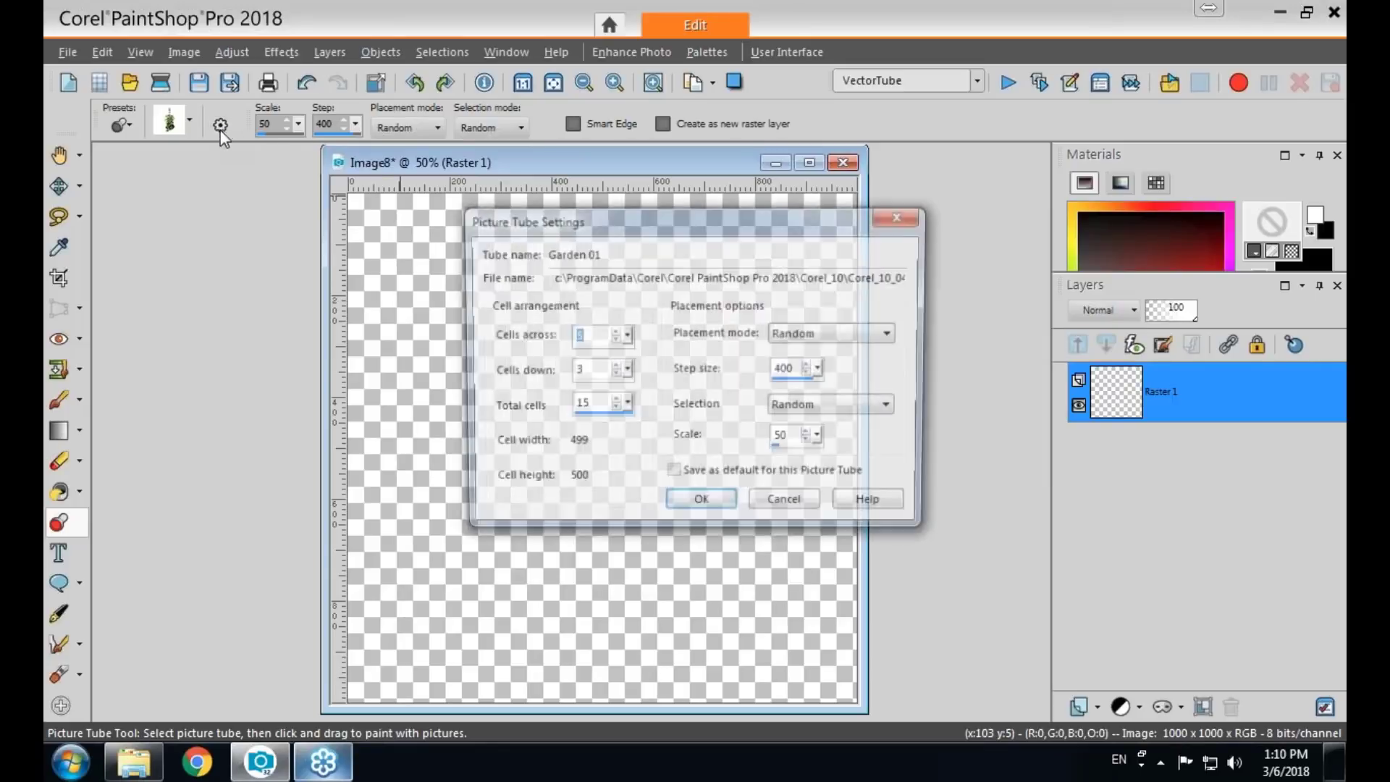
drag(659, 227, 642, 229)
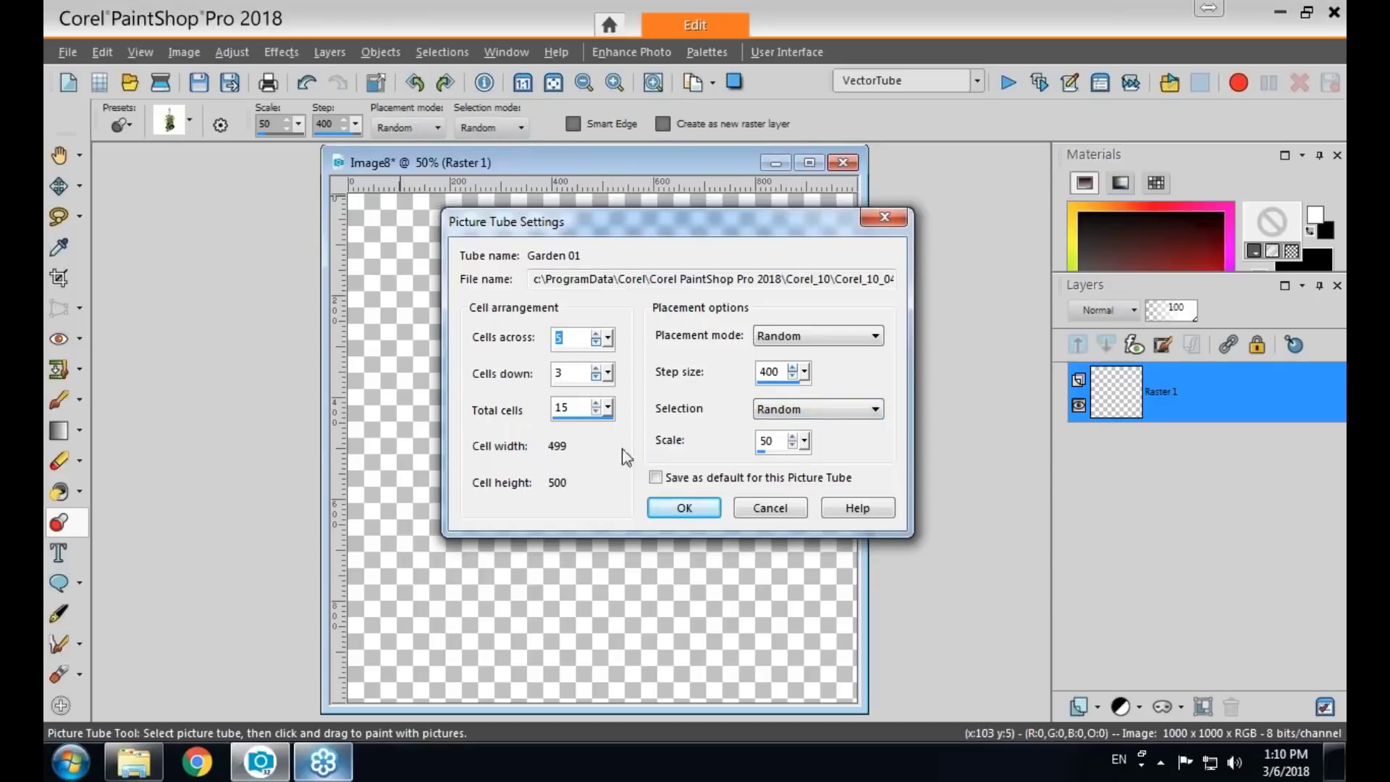
click(876, 411)
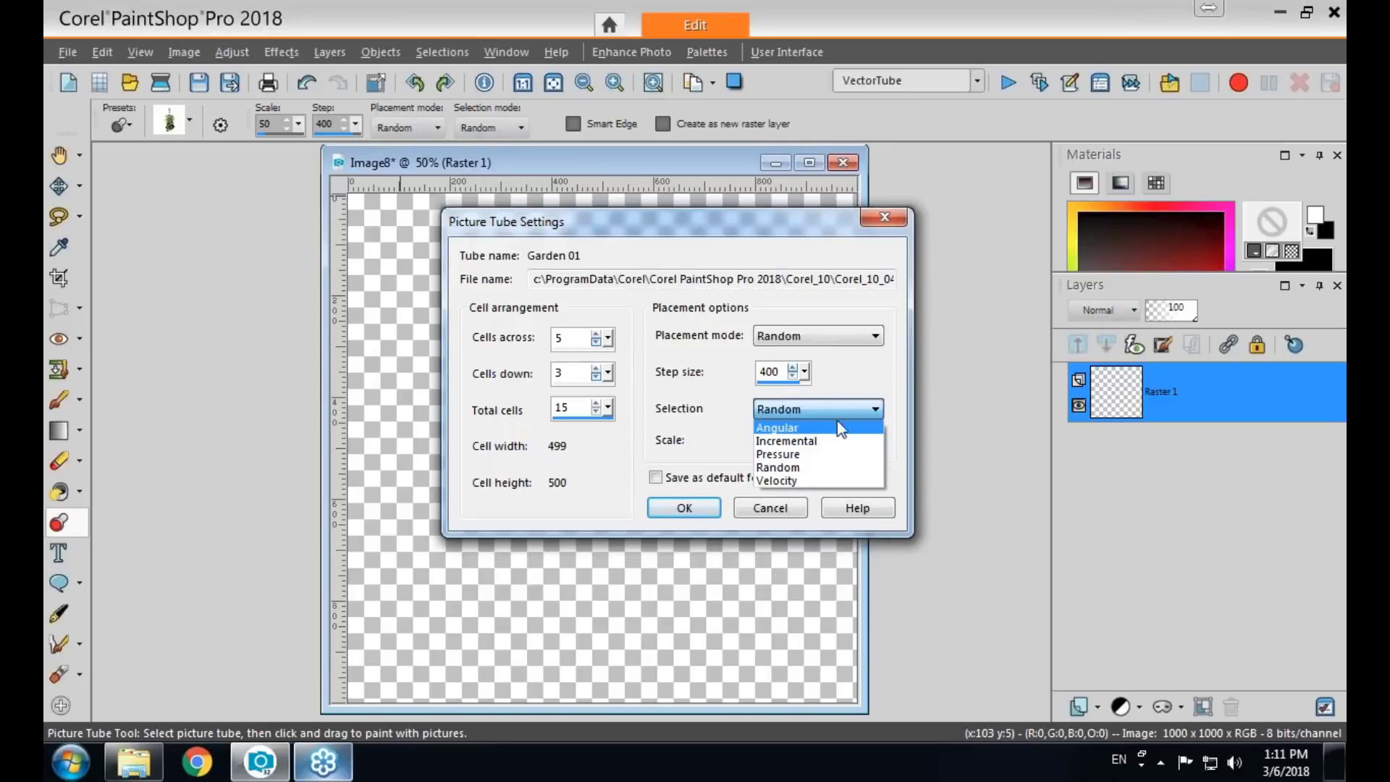
click(782, 513)
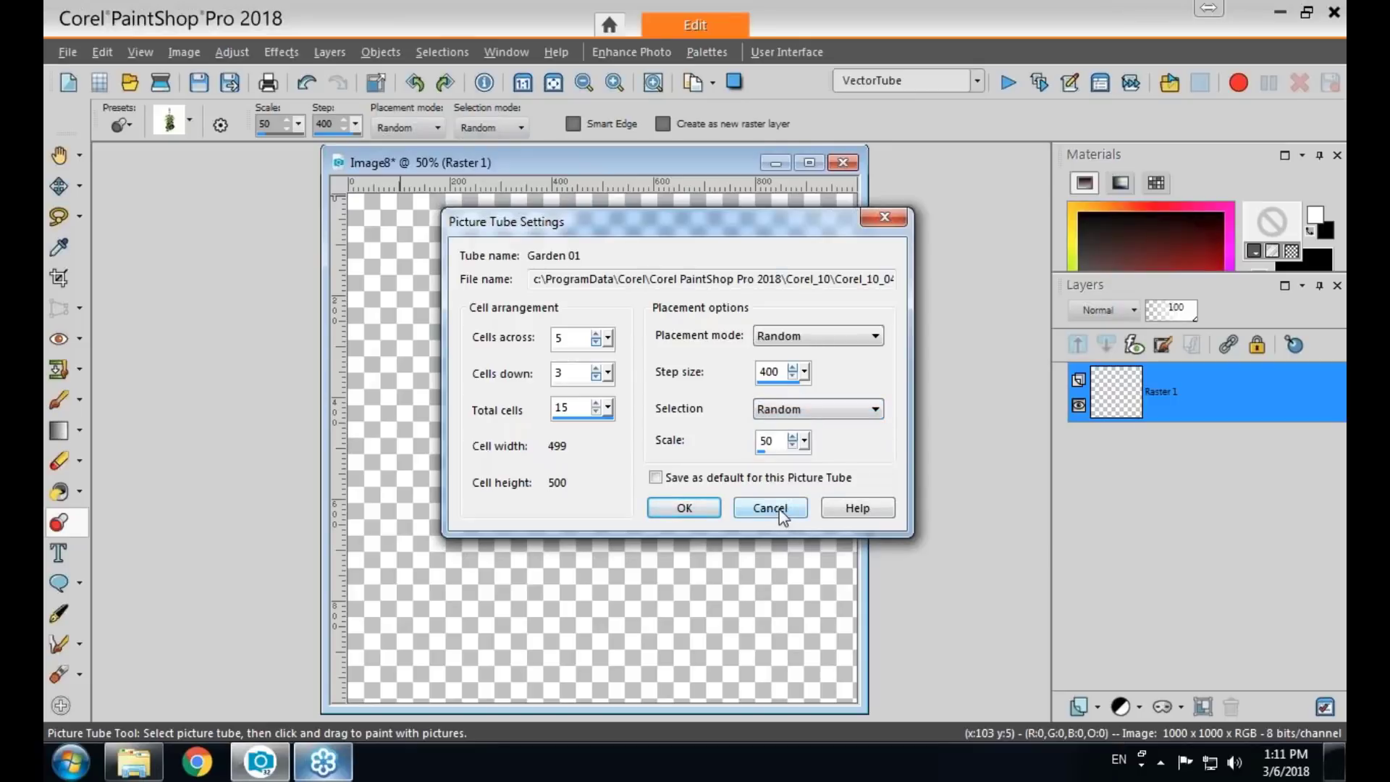
click(771, 511)
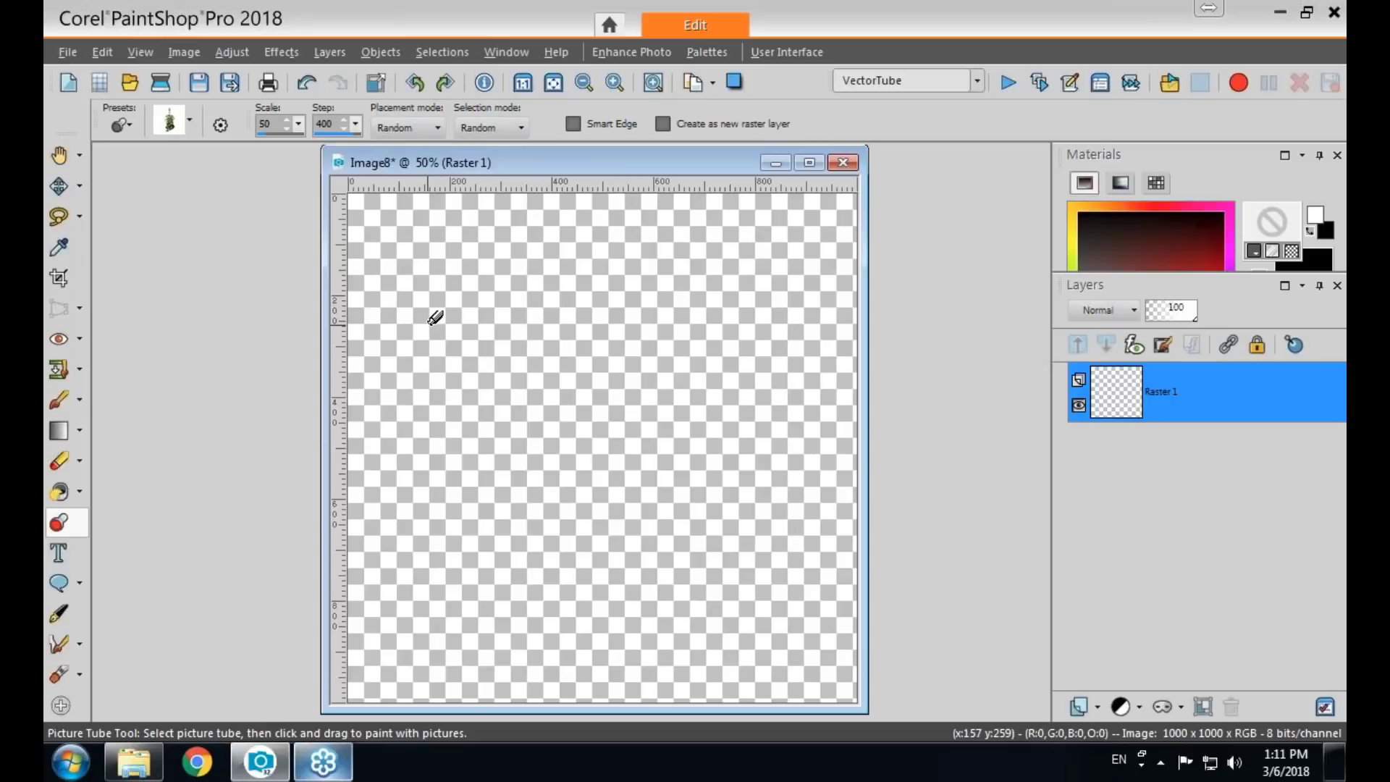
Paint a dense bed of overlapping Garden 01 plants with one continuous stroke, and clear the layer.
mouse_move(431, 319)
mouse_down()
mouse_move(695, 343)
mouse_move(767, 380)
mouse_move(709, 441)
mouse_move(433, 437)
mouse_move(521, 506)
mouse_move(713, 492)
mouse_up()
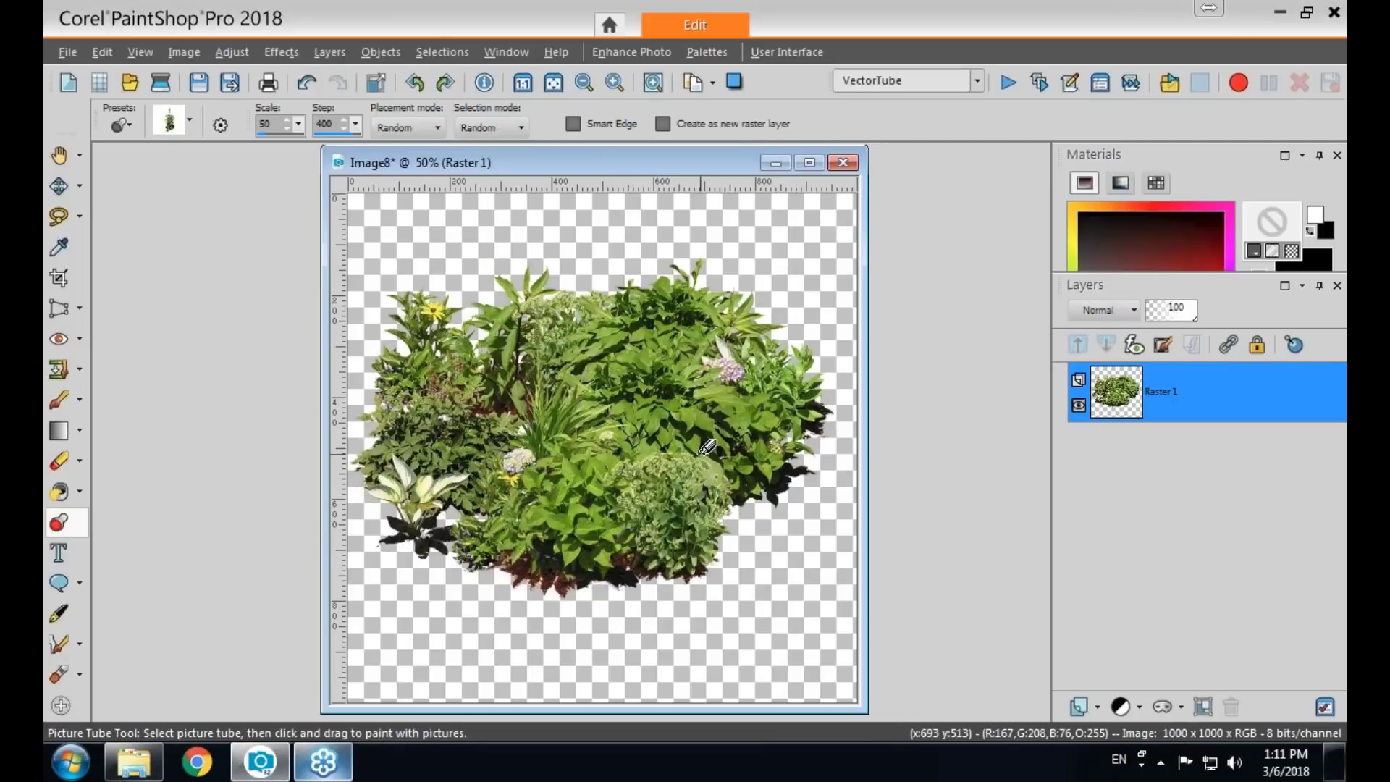
key(Delete)
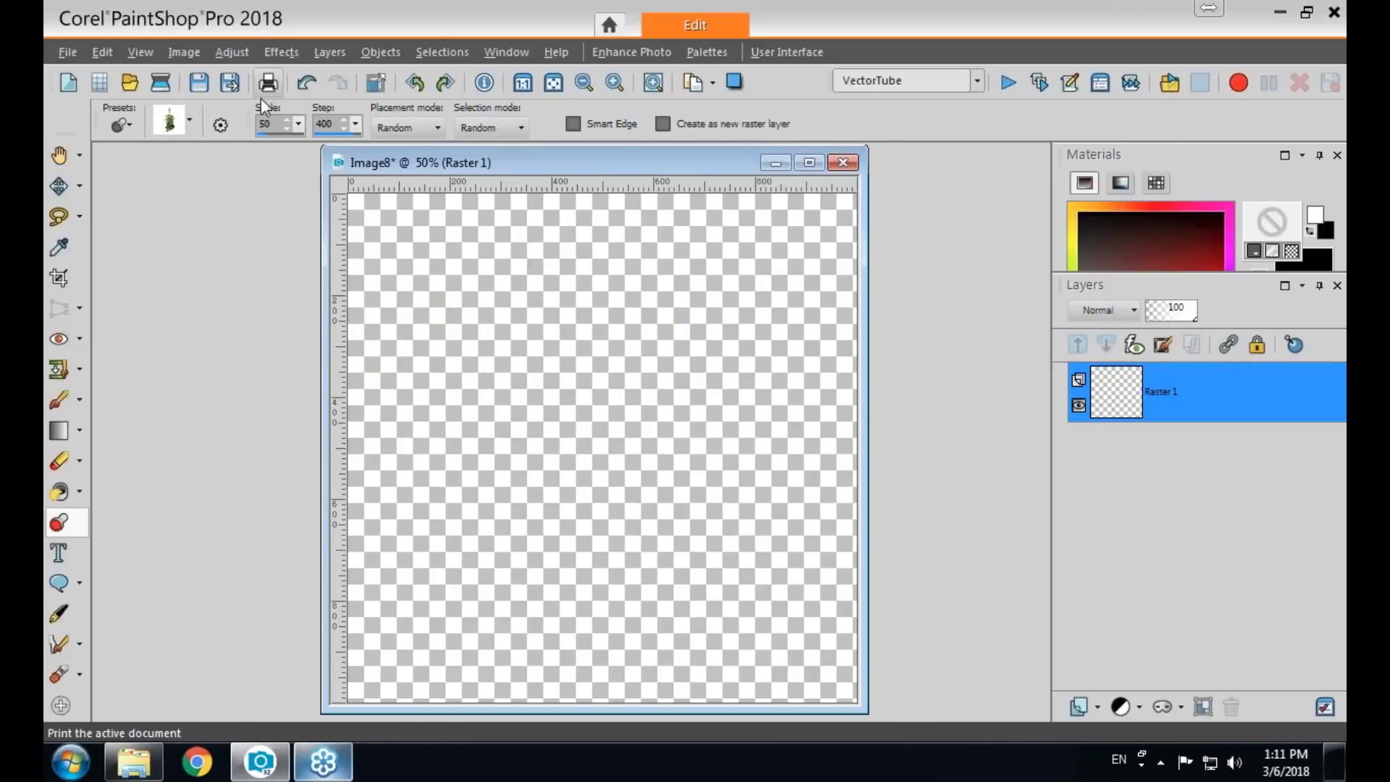
Choose the Rope picture tube from the Artistic category.
click(188, 121)
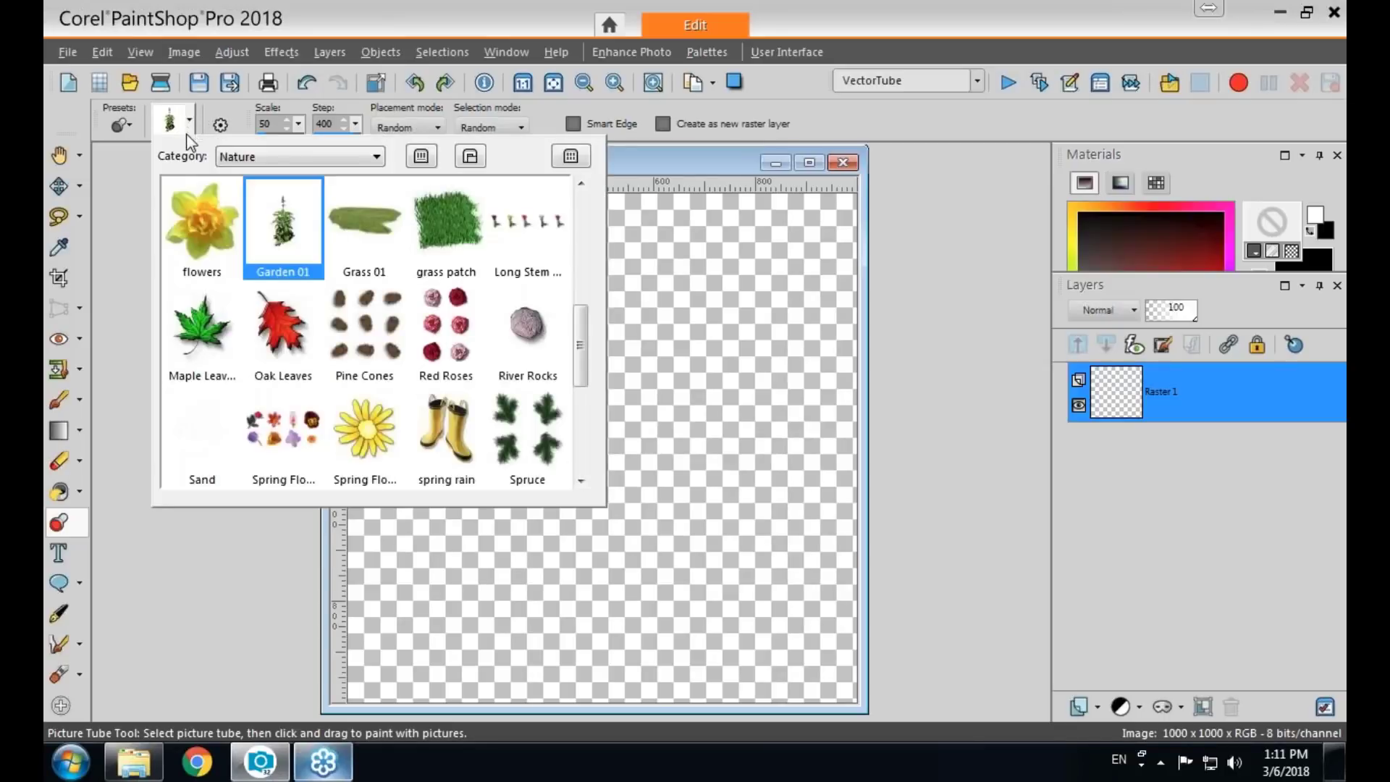
click(374, 162)
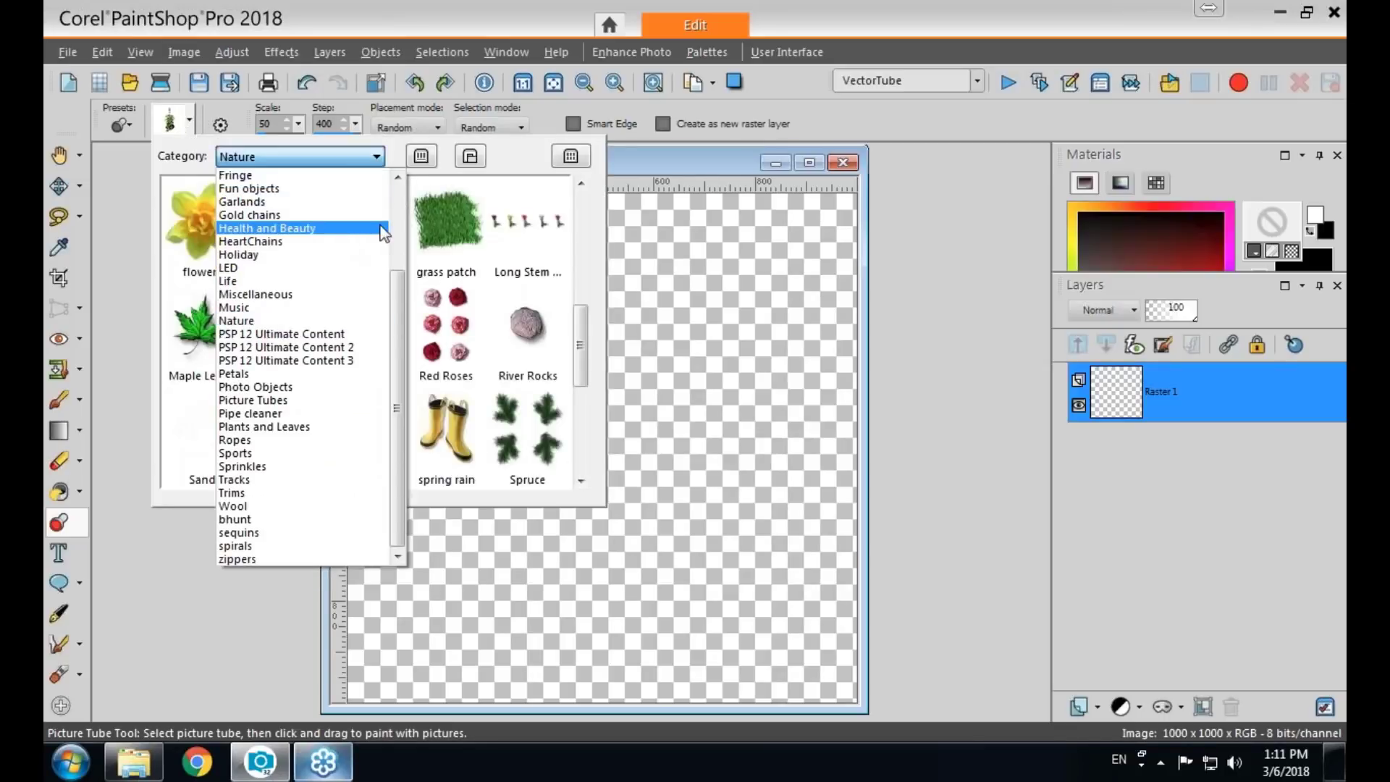
scroll(400, 299, up, 3)
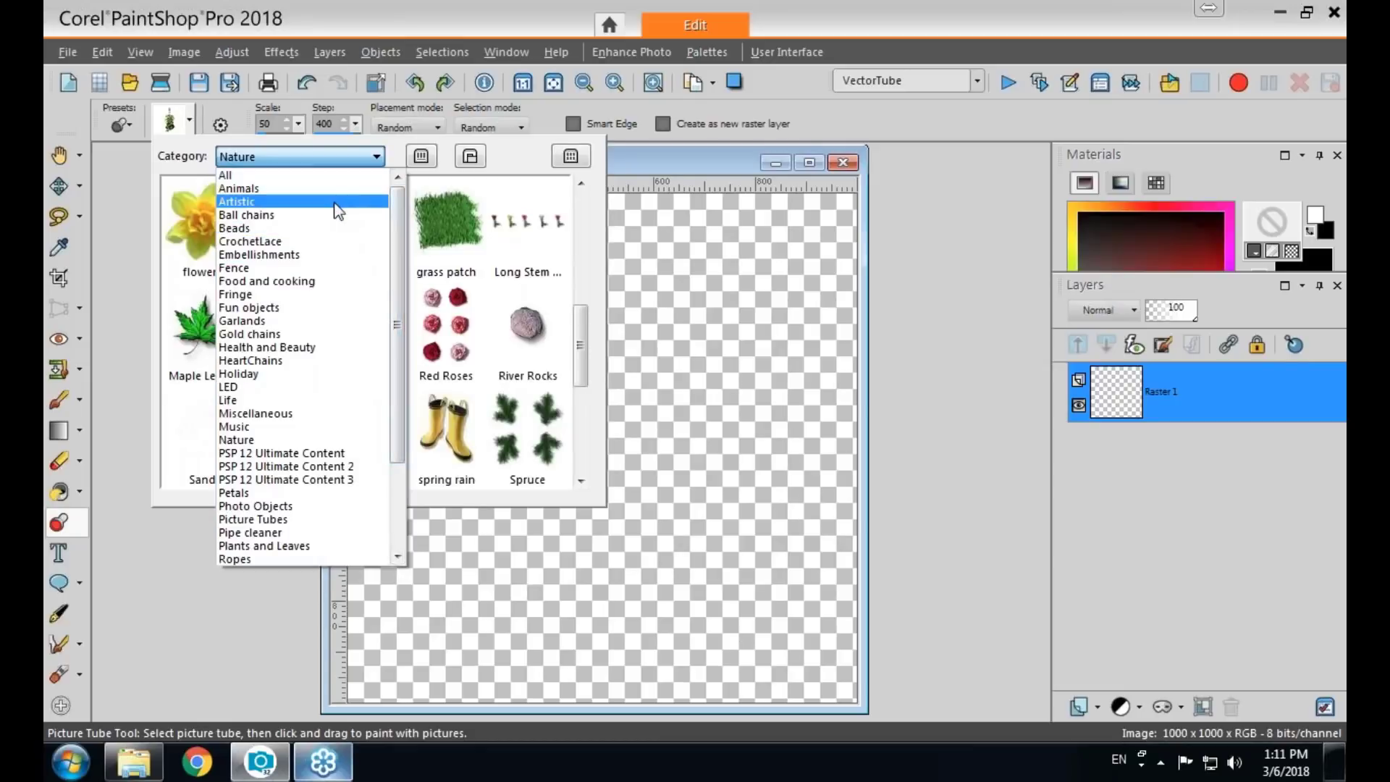
click(239, 201)
click(455, 273)
click(446, 434)
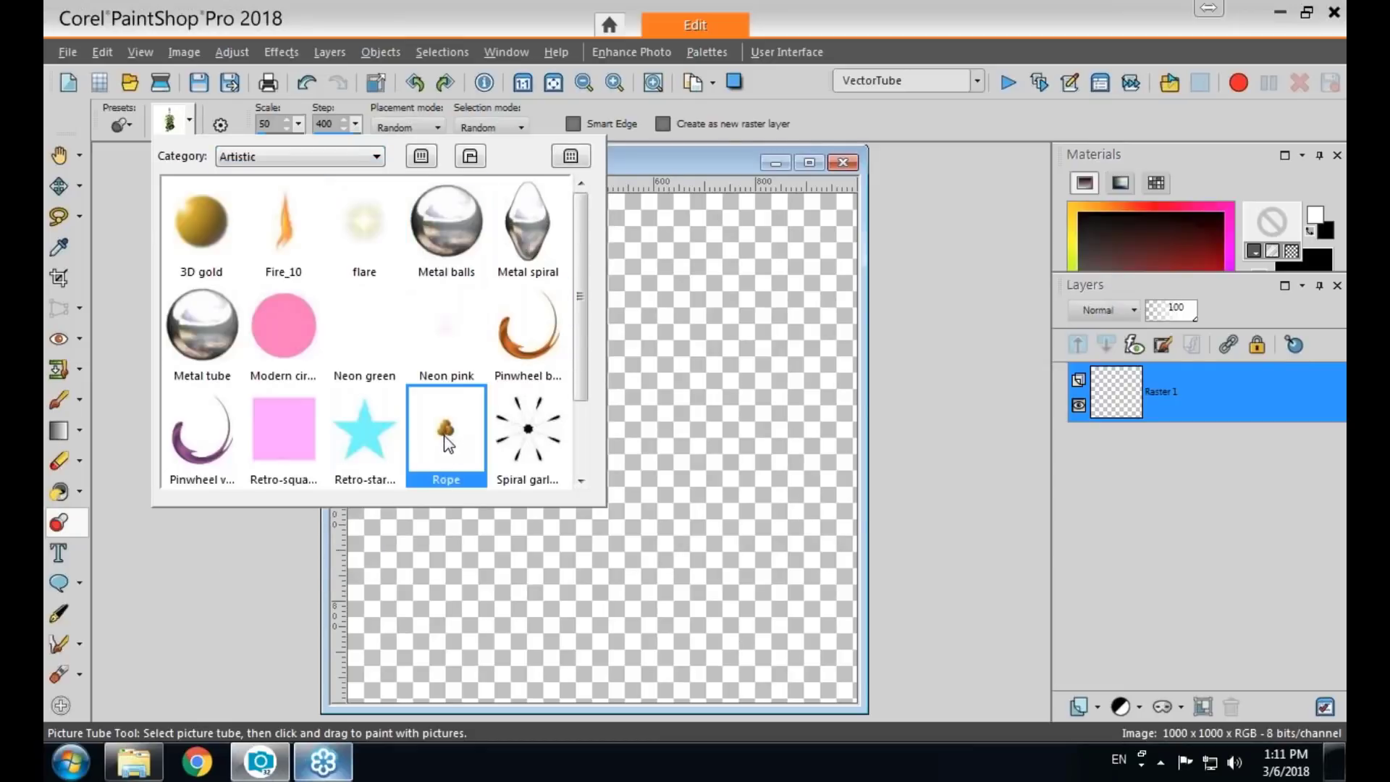
click(447, 431)
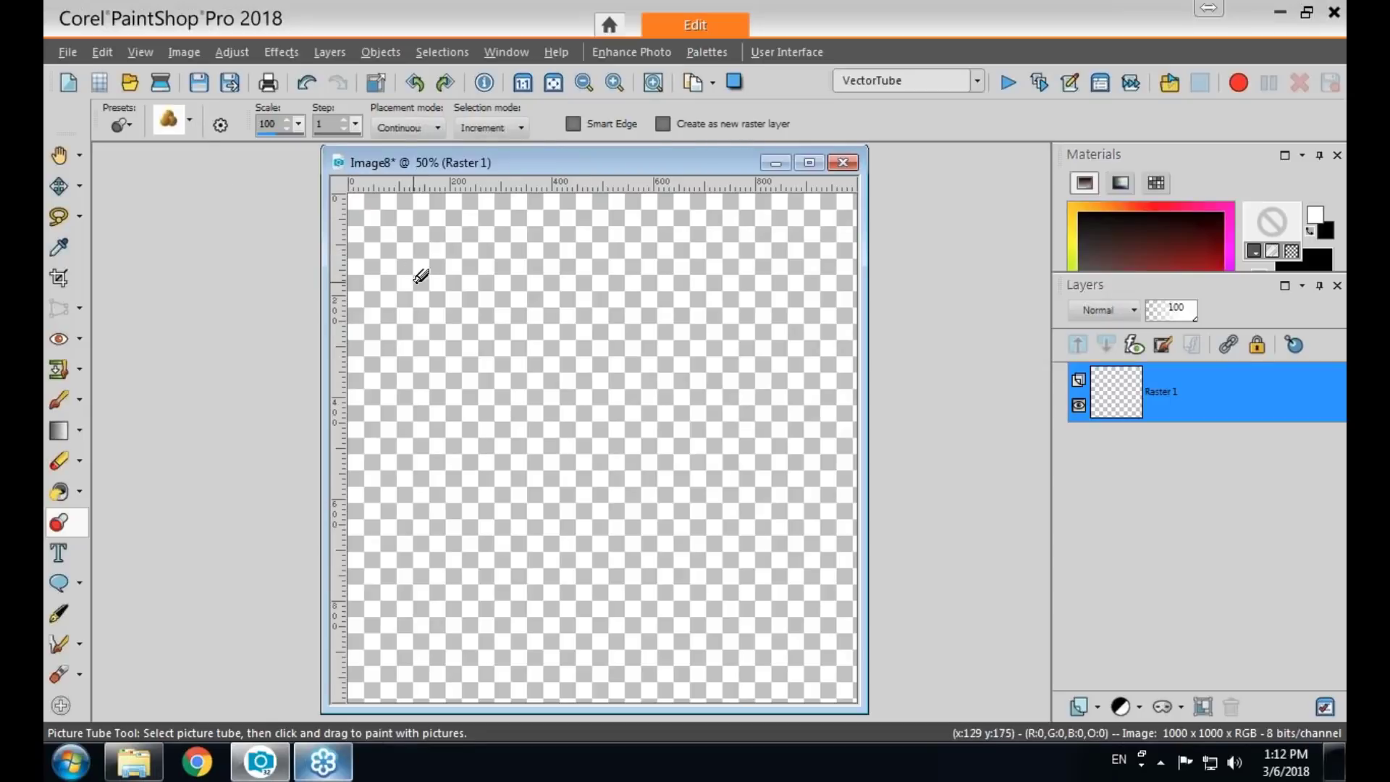
Paint a winding horizontal rope at scale 100 and step 1, and cross it with a second, mostly vertical looping rope.
mouse_move(403, 283)
mouse_down()
mouse_move(720, 287)
mouse_move(771, 301)
mouse_move(758, 339)
mouse_move(488, 333)
mouse_move(448, 371)
mouse_move(786, 393)
mouse_move(751, 415)
mouse_move(451, 424)
mouse_move(419, 439)
mouse_move(485, 477)
mouse_move(737, 480)
mouse_up()
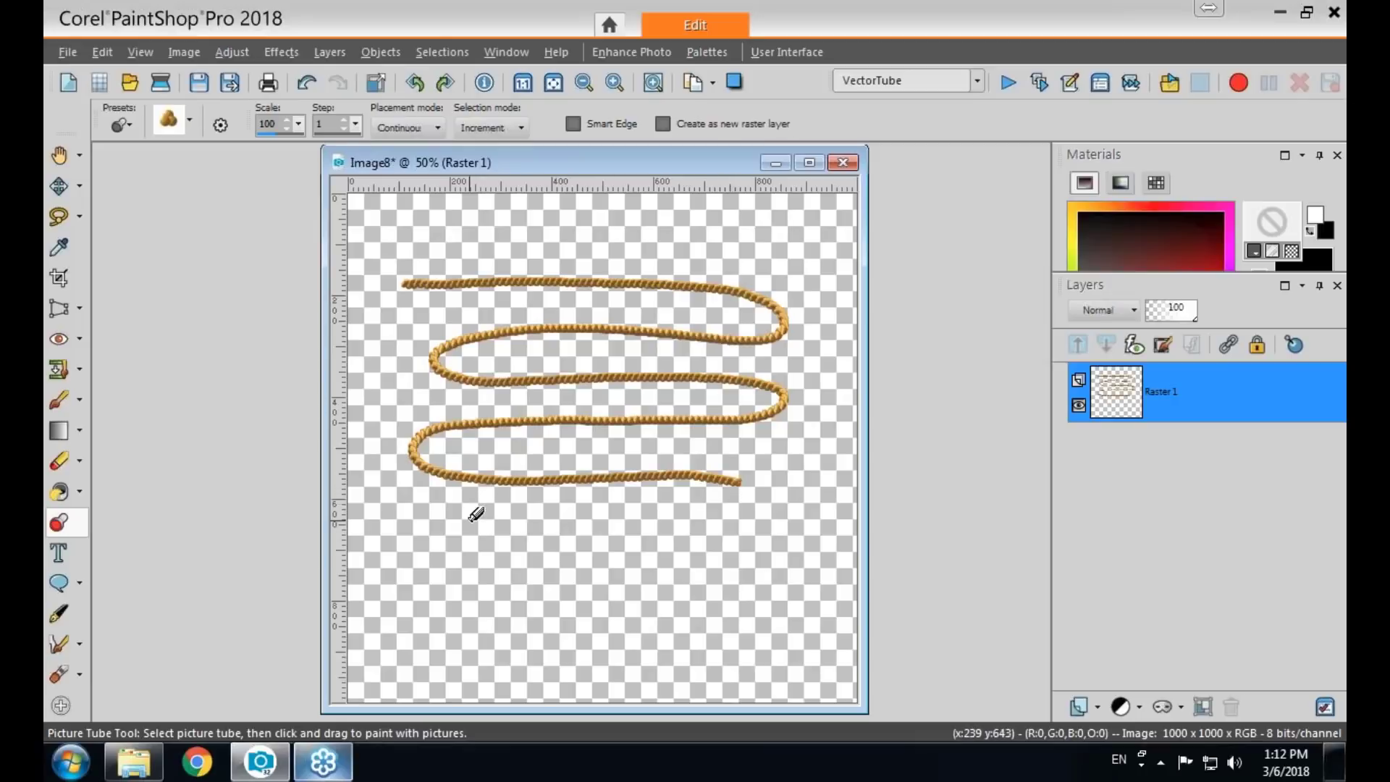
mouse_move(450, 555)
mouse_down()
mouse_move(536, 236)
mouse_move(560, 249)
mouse_move(561, 521)
mouse_move(630, 509)
mouse_move(671, 355)
mouse_move(733, 229)
mouse_move(762, 524)
mouse_move(681, 557)
mouse_move(493, 594)
mouse_move(556, 612)
mouse_move(781, 612)
mouse_up()
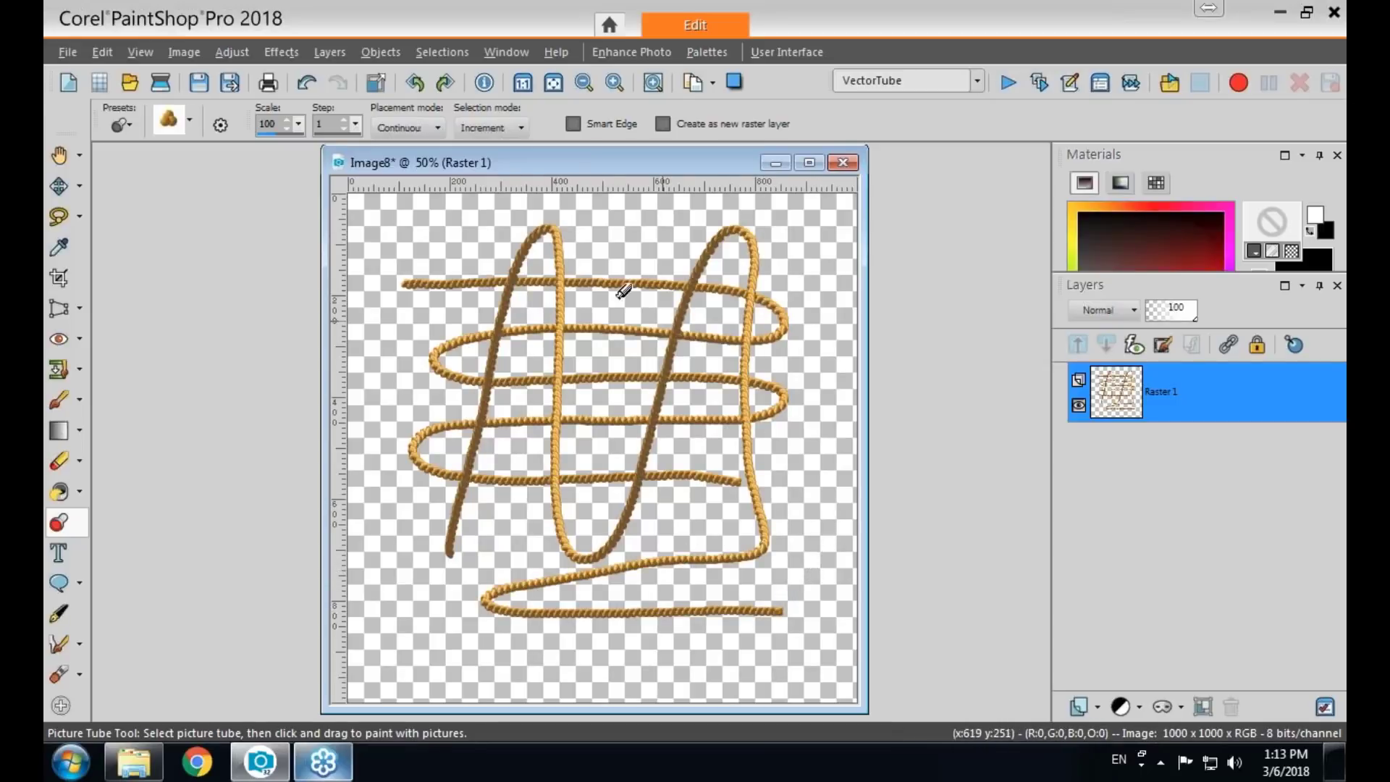
Review the Rope tube's cell and placement settings without changes, and clear the painted ropes from the layer.
click(221, 127)
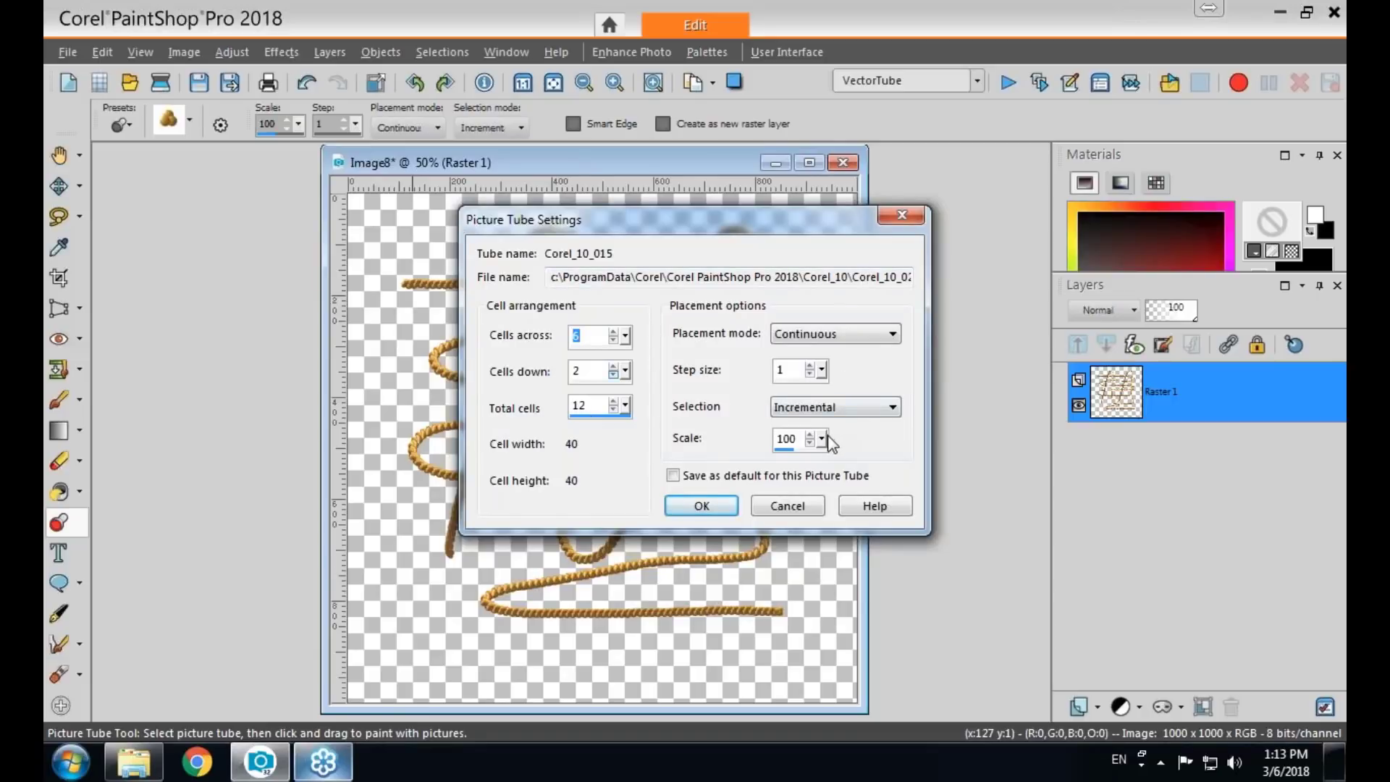
click(789, 505)
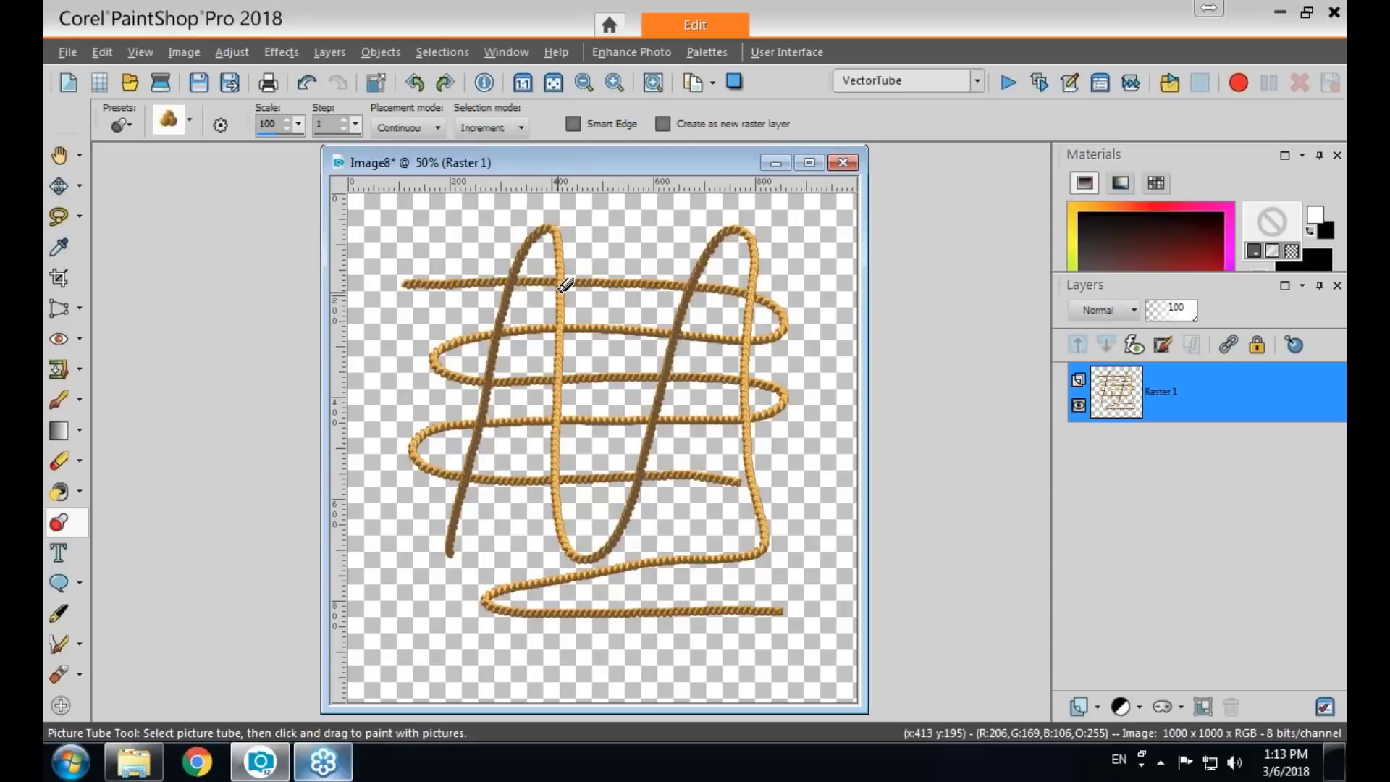
key(Delete)
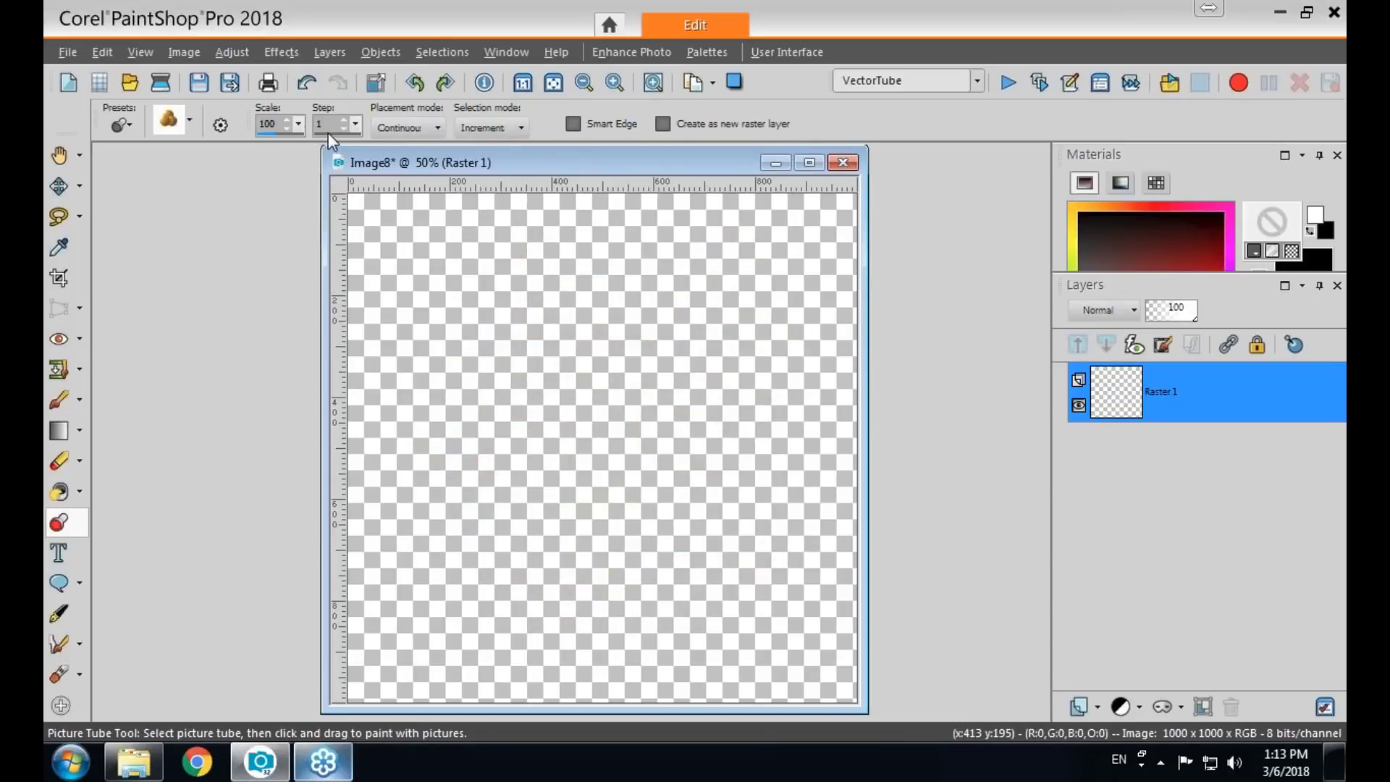
Try a short Rope stroke in the upper part of the canvas with an increased step size, and undo it.
text(67)
drag(336, 133, 333, 135)
drag(387, 290, 498, 287)
key(ctrl+z)
Set the Rope tube's step to 43, paint a horizontal row of separate rope pieces, and examine them at 200% zoom.
drag(320, 136, 316, 133)
drag(376, 263, 724, 265)
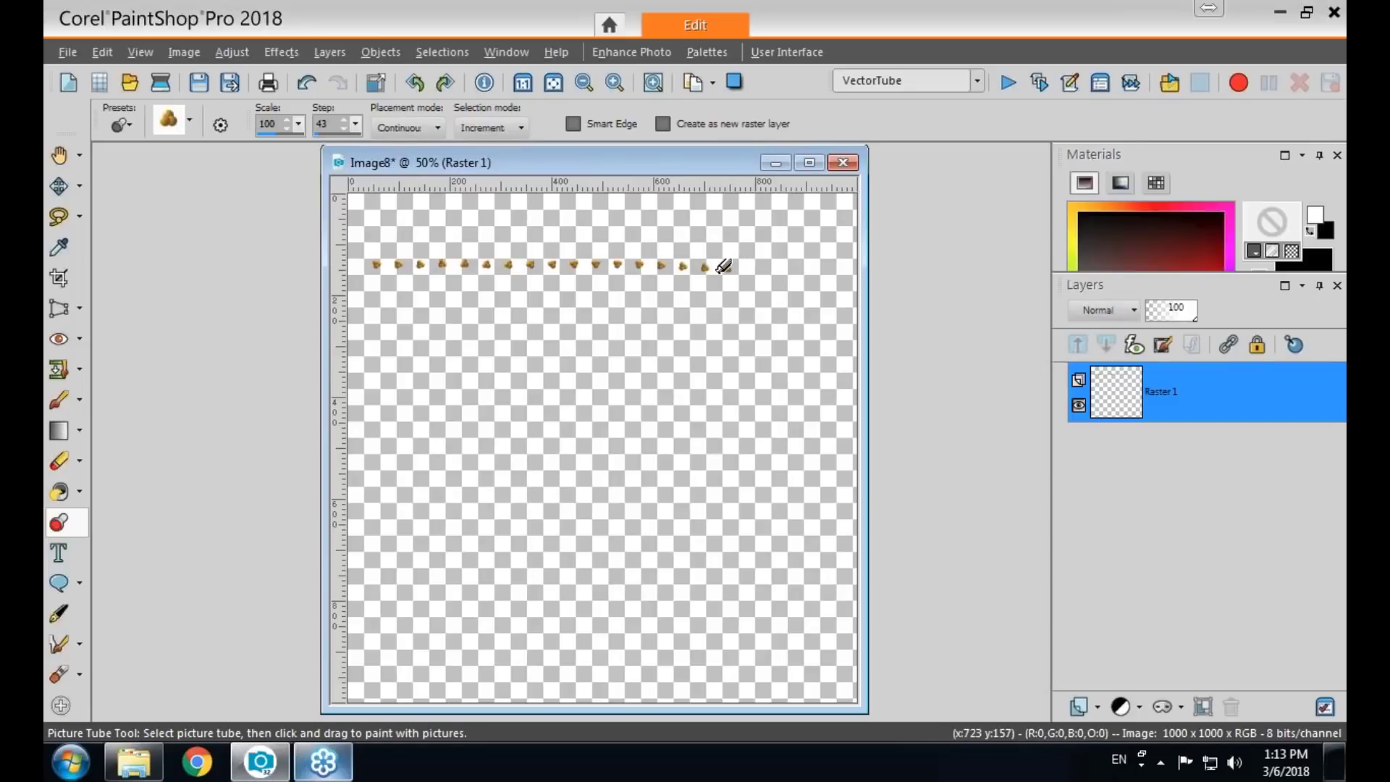
scroll(515, 350, up, 4)
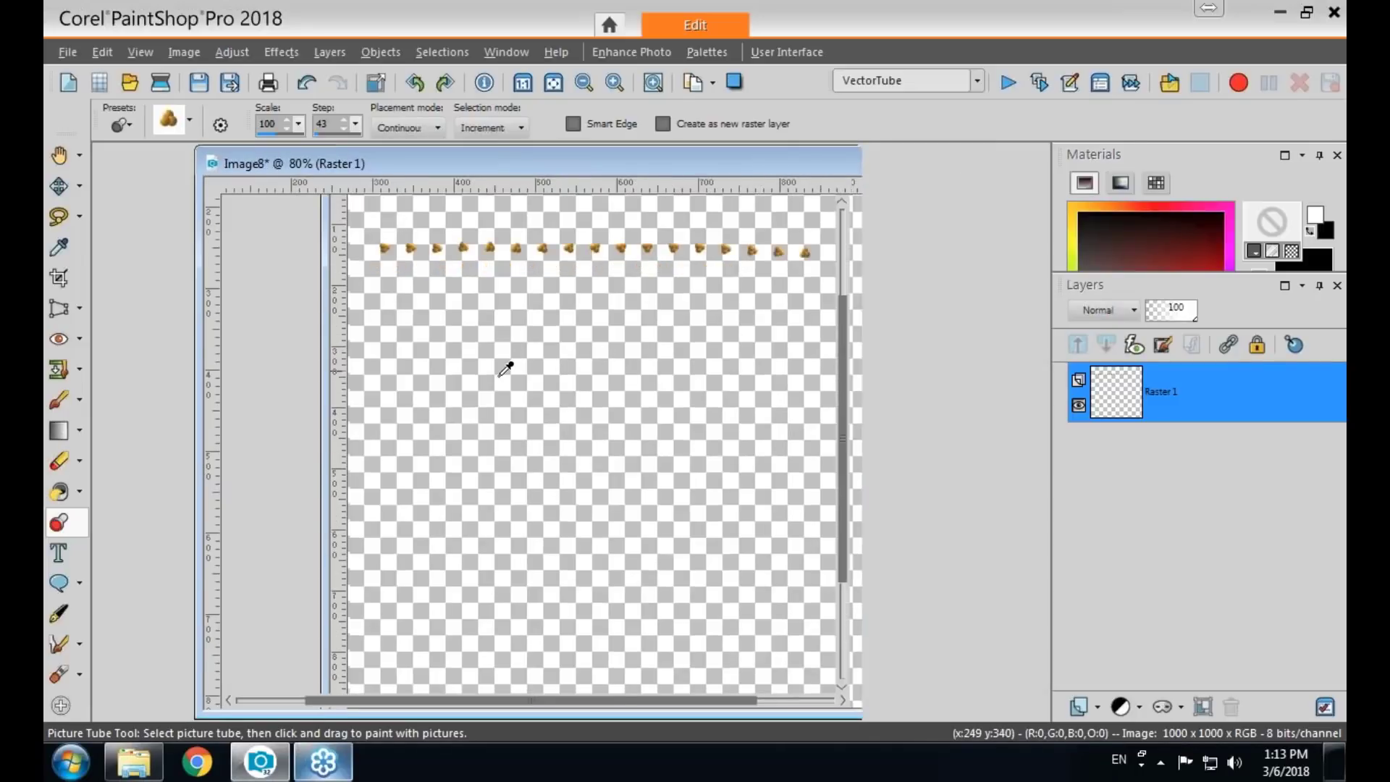
scroll(506, 357, up, 2)
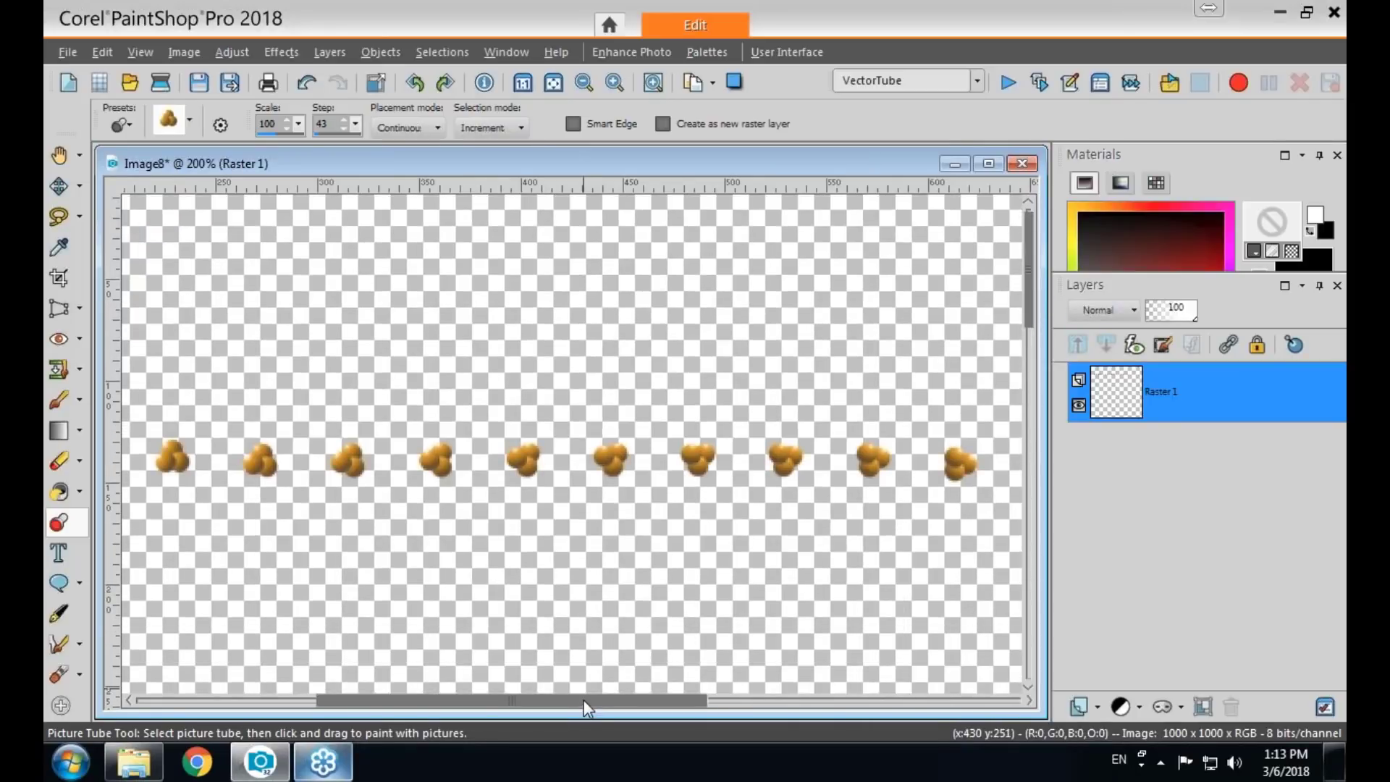
drag(589, 702, 401, 706)
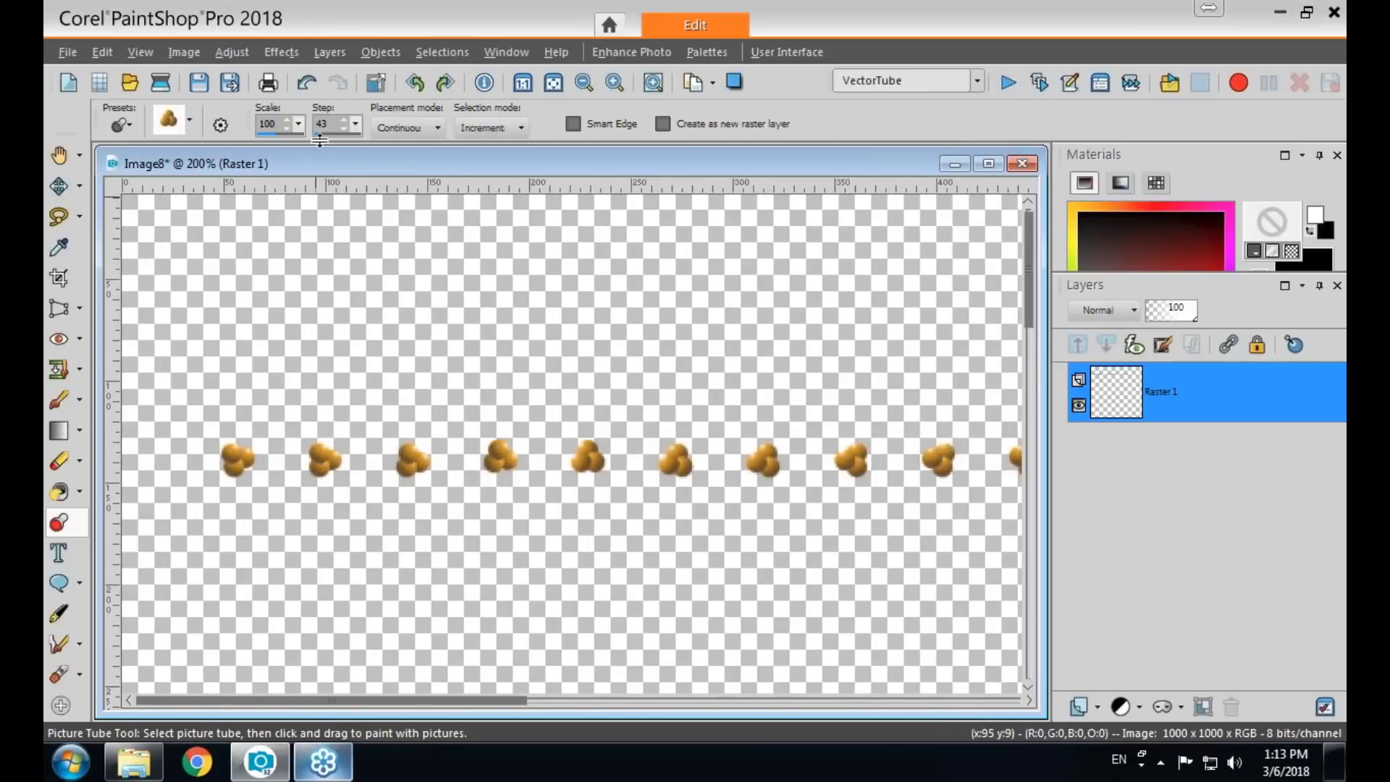
Set the step back to 1 and paint a continuous horizontal rope above the row of separate pieces.
drag(319, 139, 305, 142)
mouse_move(193, 305)
mouse_down()
mouse_move(236, 290)
mouse_move(828, 285)
mouse_up()
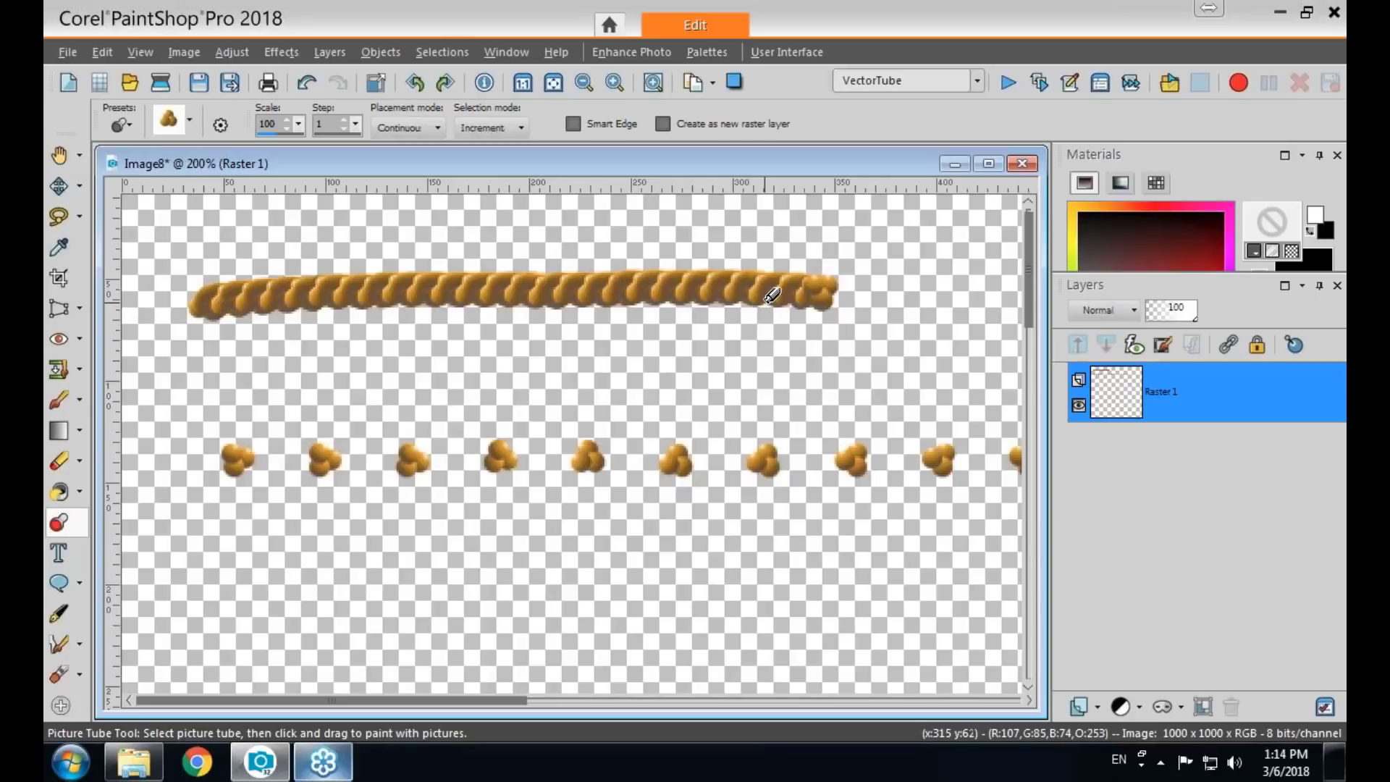
Clear the ropes from the layer, and paint a horizontal row and a long winding curve below it with the Artistic Metal balls tube.
drag(1028, 278, 1028, 269)
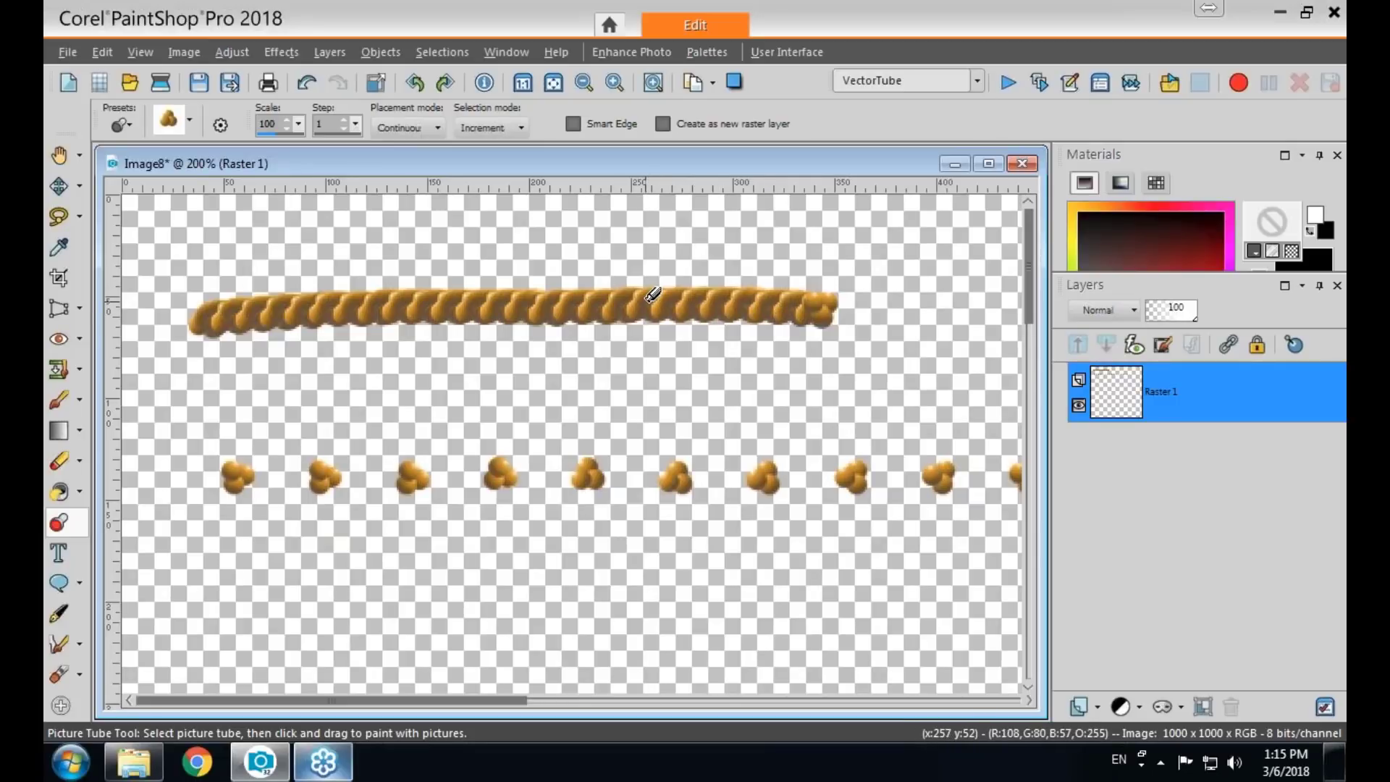
key(Delete)
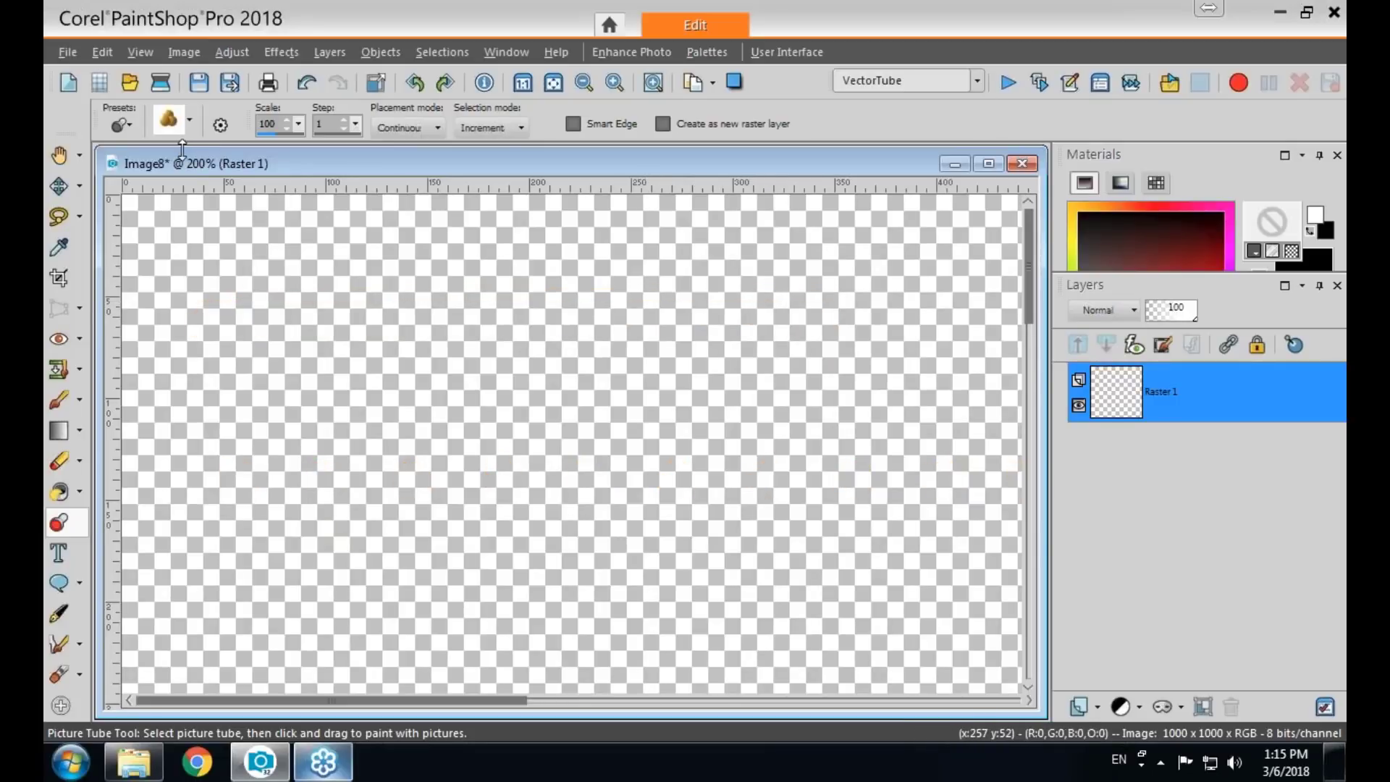
click(189, 120)
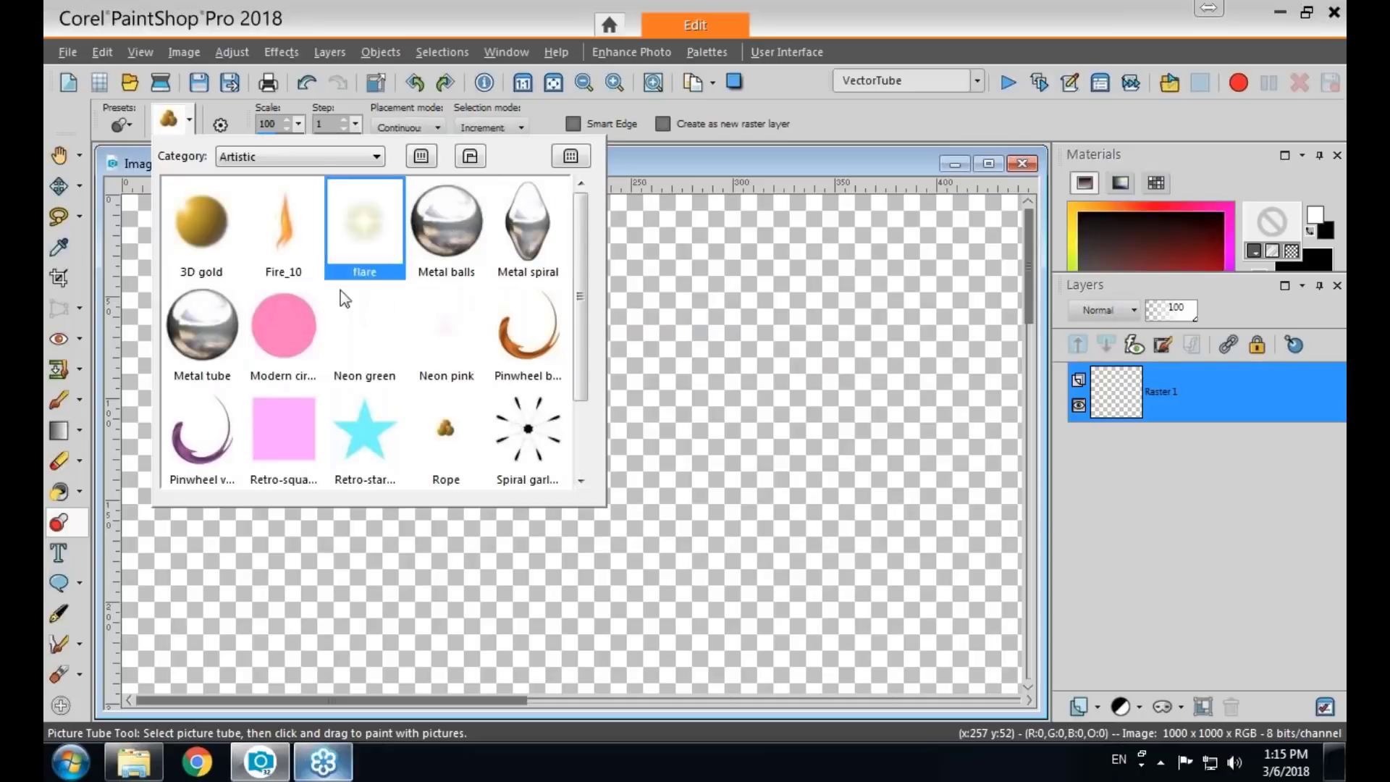
click(448, 229)
mouse_move(187, 386)
mouse_down()
mouse_move(630, 379)
mouse_move(1012, 397)
mouse_up()
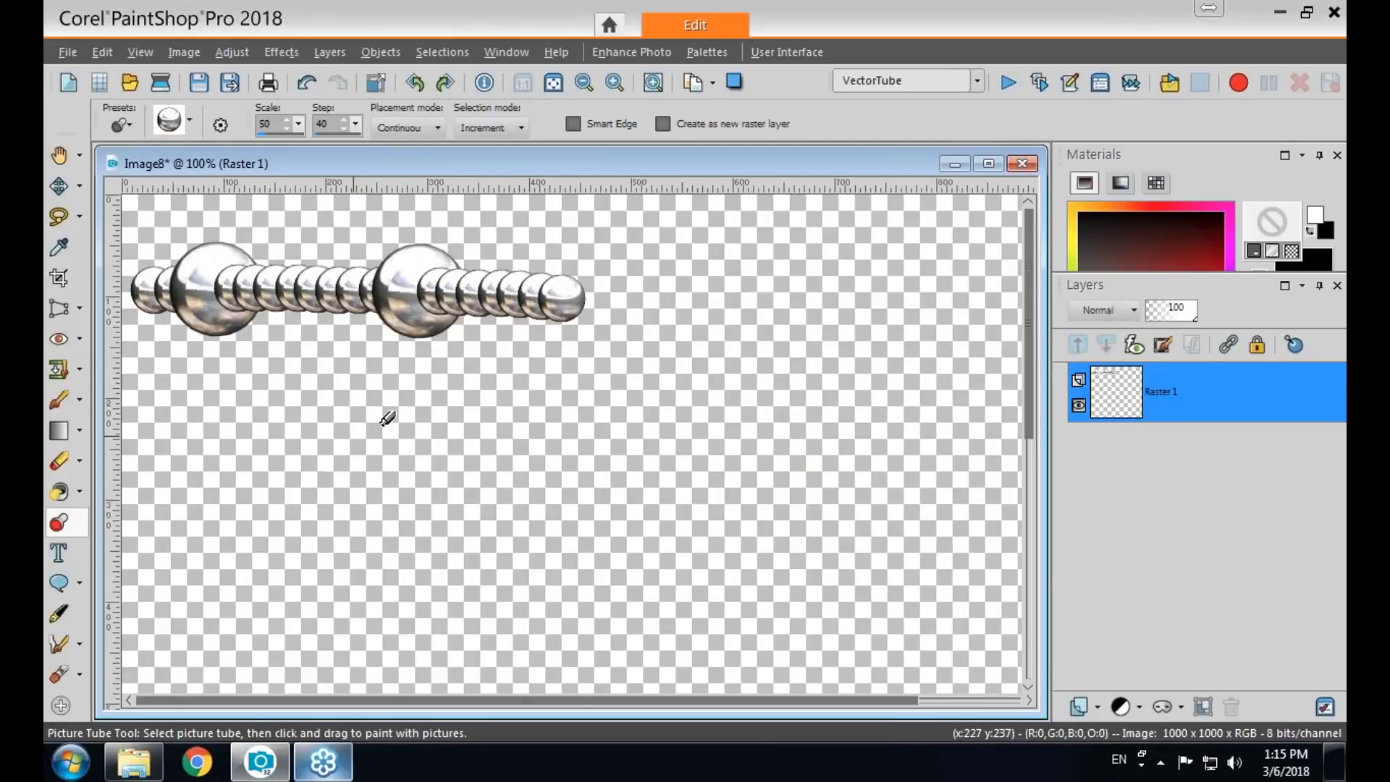
scroll(495, 317, down, 2)
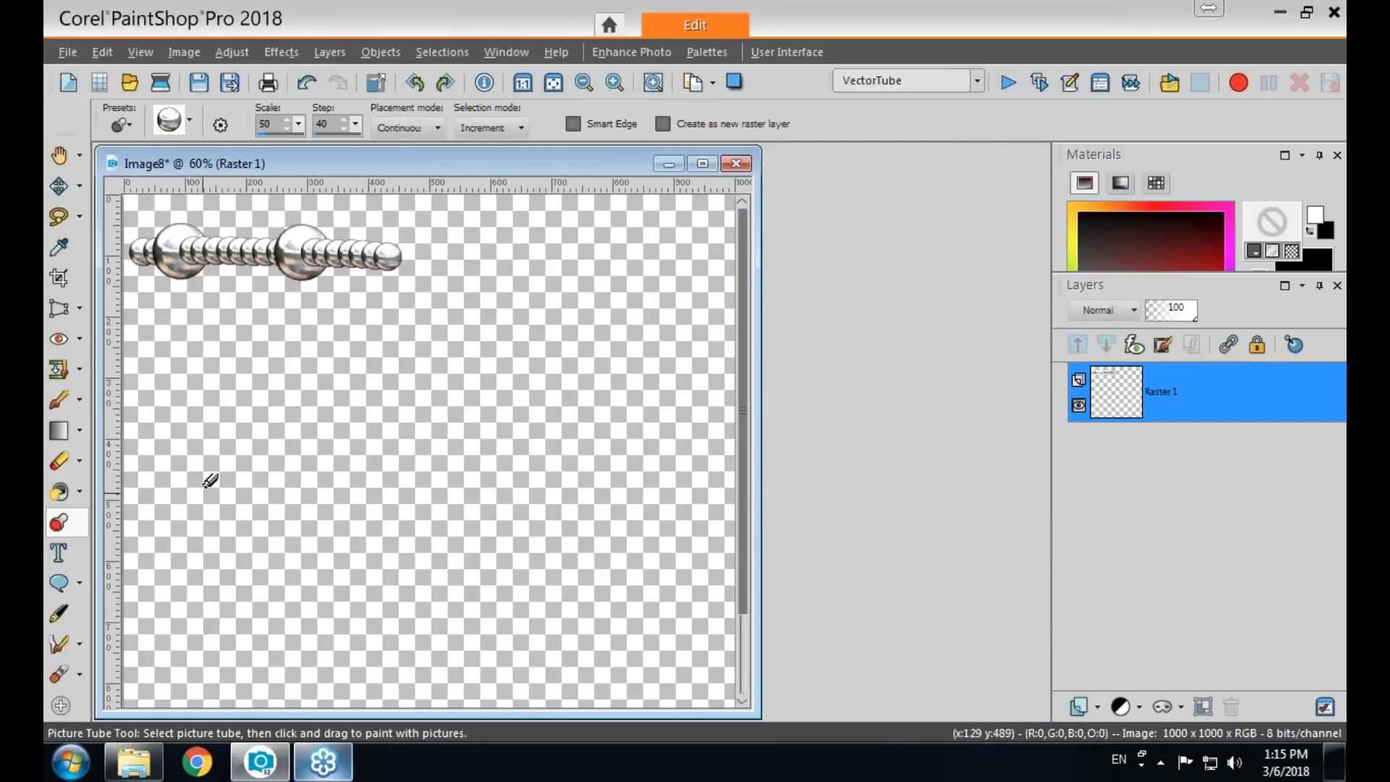
mouse_move(203, 484)
mouse_down()
mouse_move(223, 413)
mouse_move(278, 329)
mouse_move(377, 312)
mouse_move(349, 521)
mouse_move(429, 622)
mouse_move(469, 623)
mouse_move(637, 480)
mouse_move(680, 354)
mouse_move(648, 282)
mouse_move(566, 269)
mouse_move(502, 322)
mouse_move(489, 385)
mouse_move(492, 431)
mouse_up()
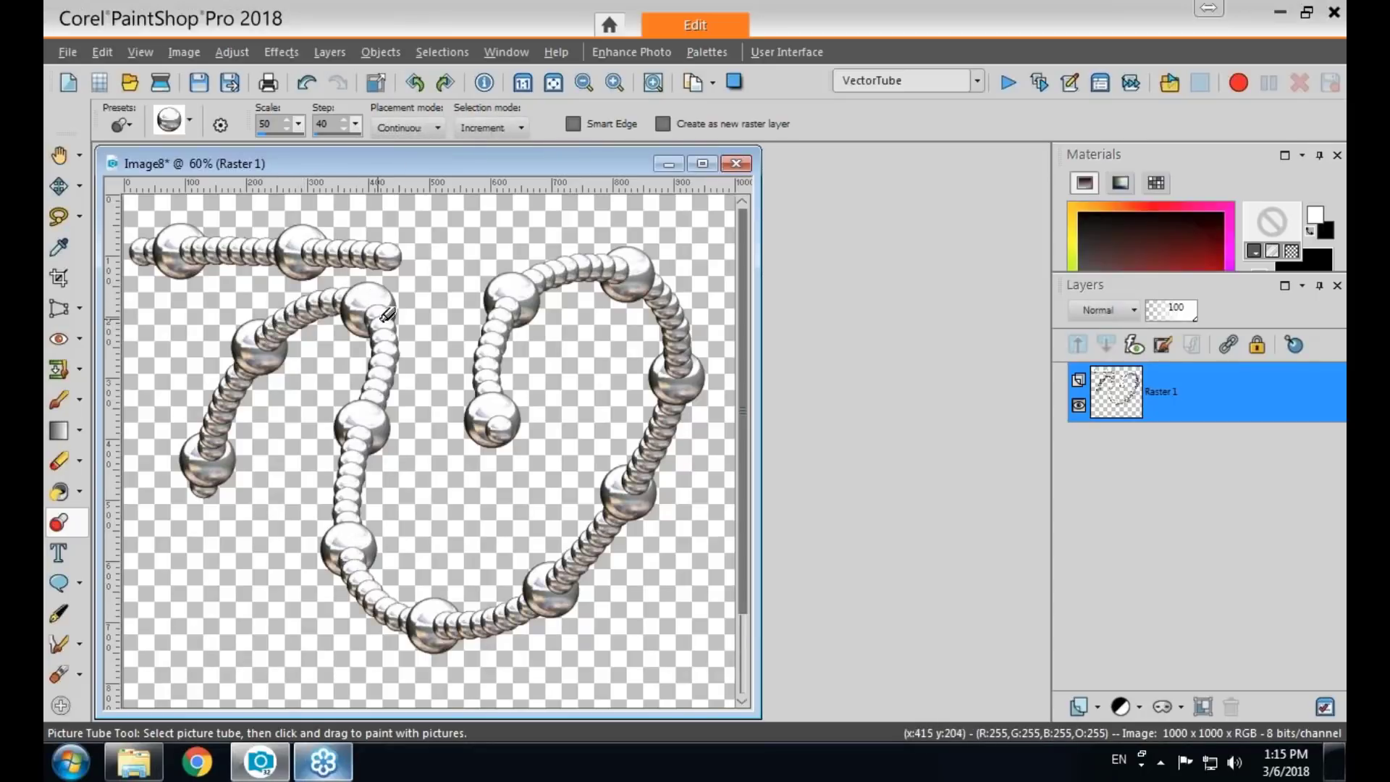
Set the placement mode to Random and, after clearing the layer, paint a large S-shaped string of metal balls across the canvas.
click(437, 128)
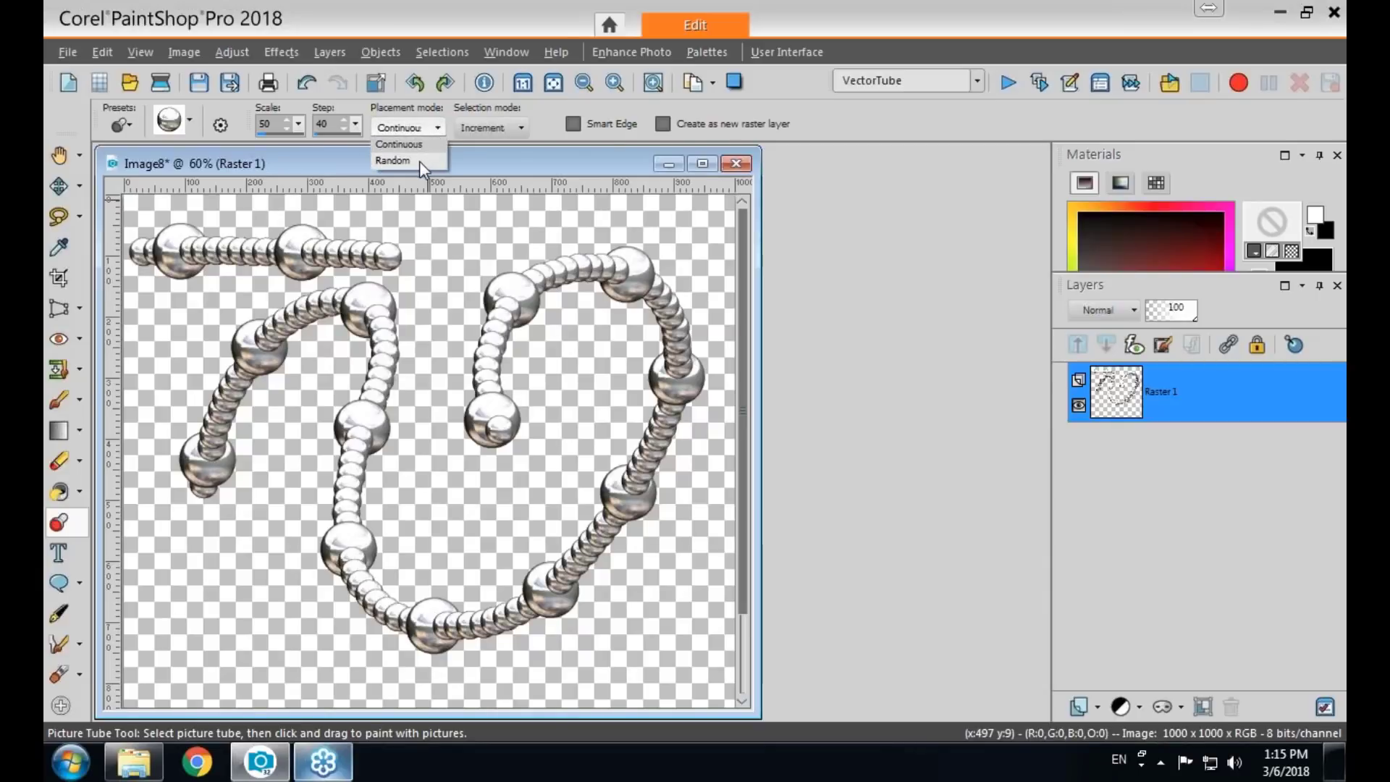
key(Delete)
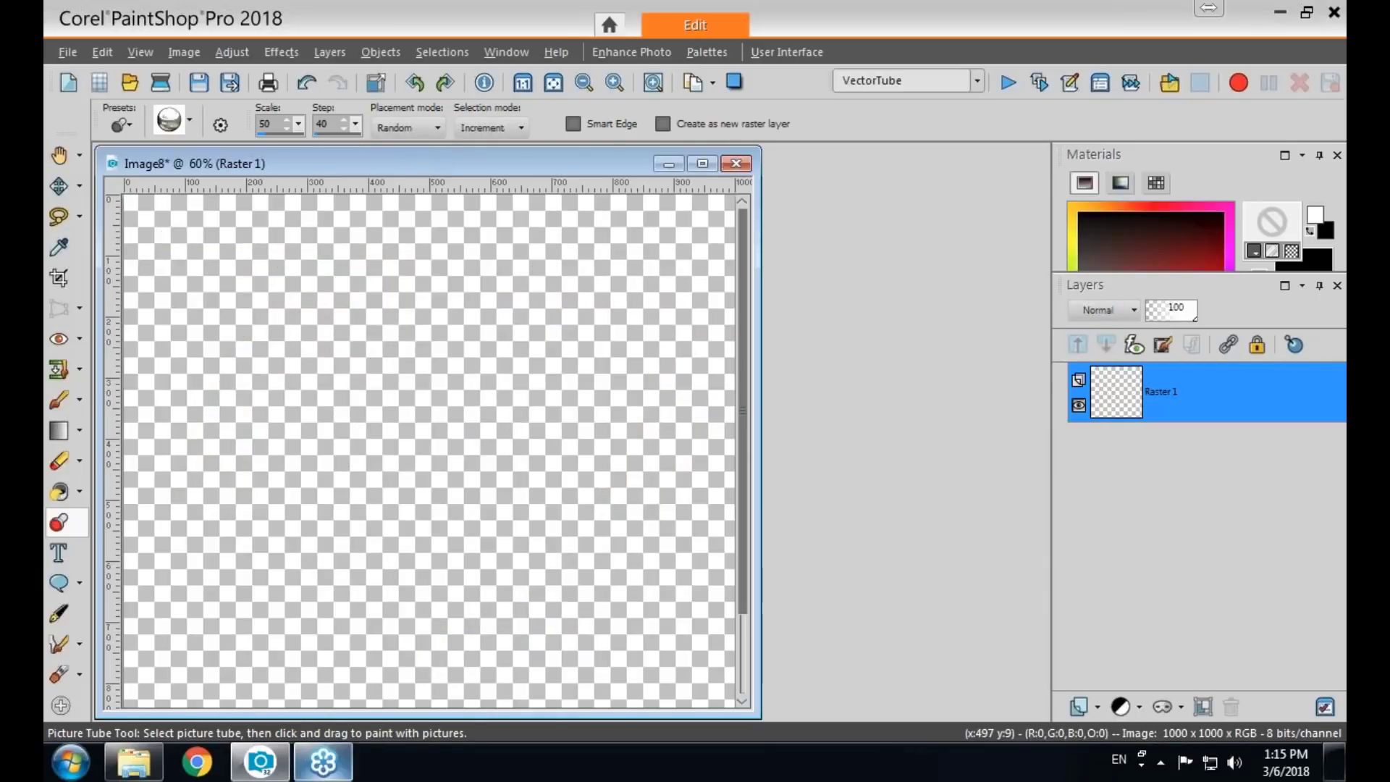
mouse_move(186, 304)
mouse_down()
mouse_move(621, 281)
mouse_move(663, 368)
mouse_move(482, 435)
mouse_move(298, 450)
mouse_move(228, 495)
mouse_move(220, 552)
mouse_move(318, 579)
mouse_move(661, 592)
mouse_up()
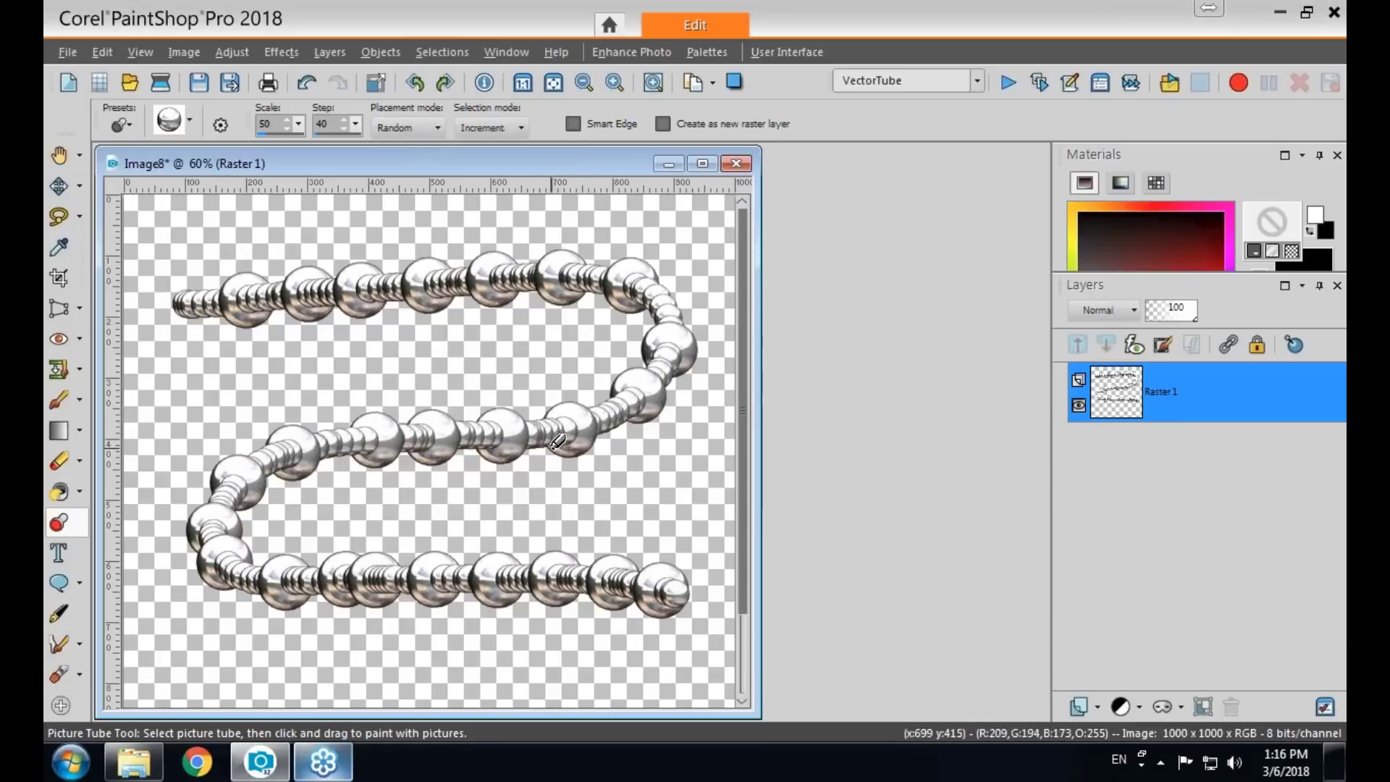
Set the placement mode back to Continuous, and review the available selection modes without changing the current one.
click(433, 128)
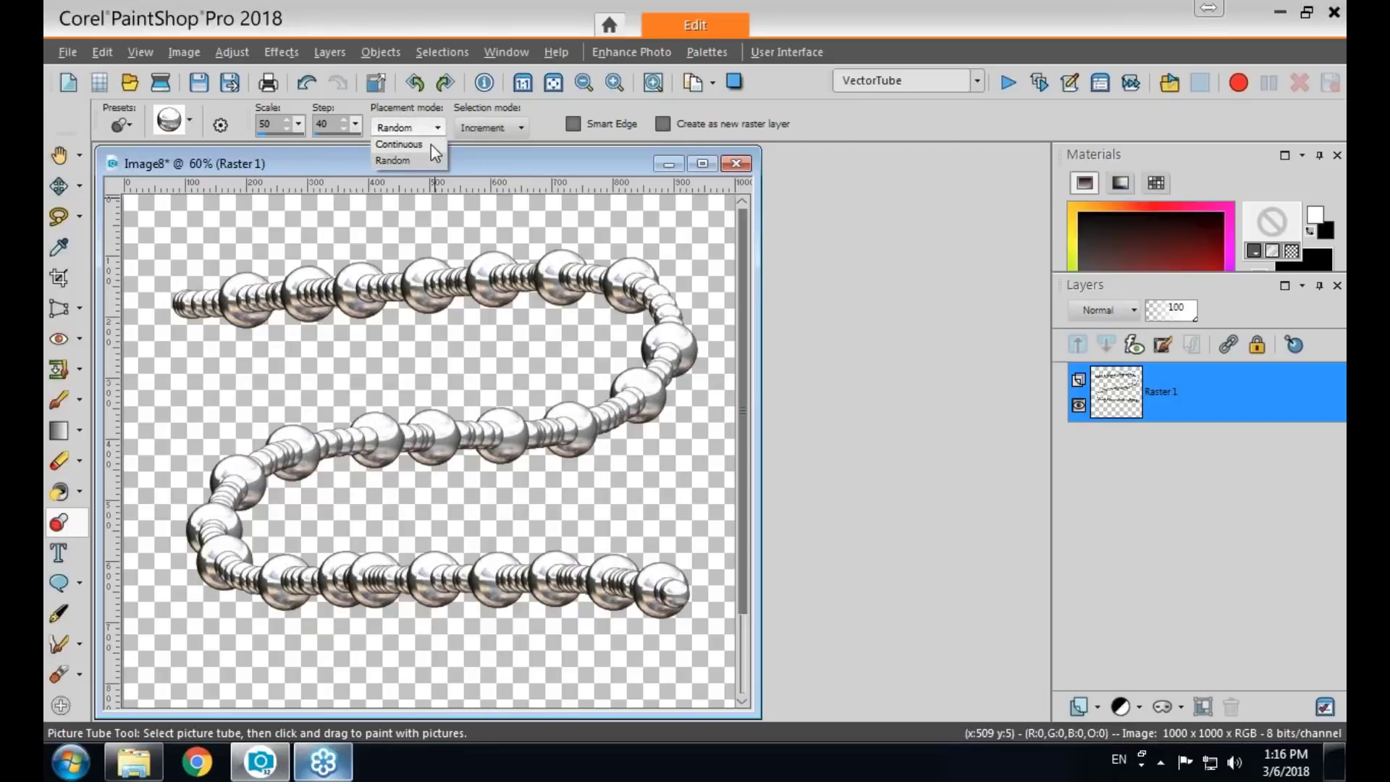
click(431, 145)
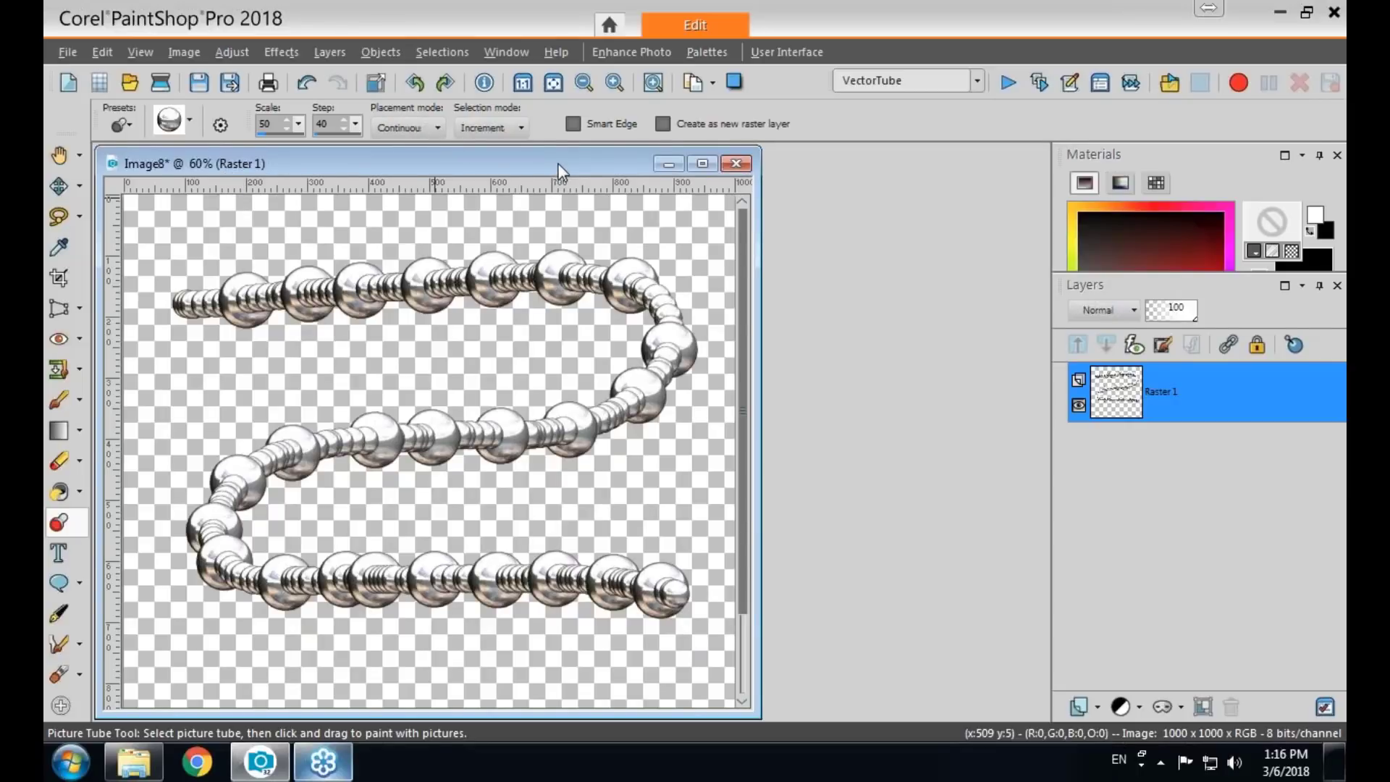
drag(556, 162, 578, 165)
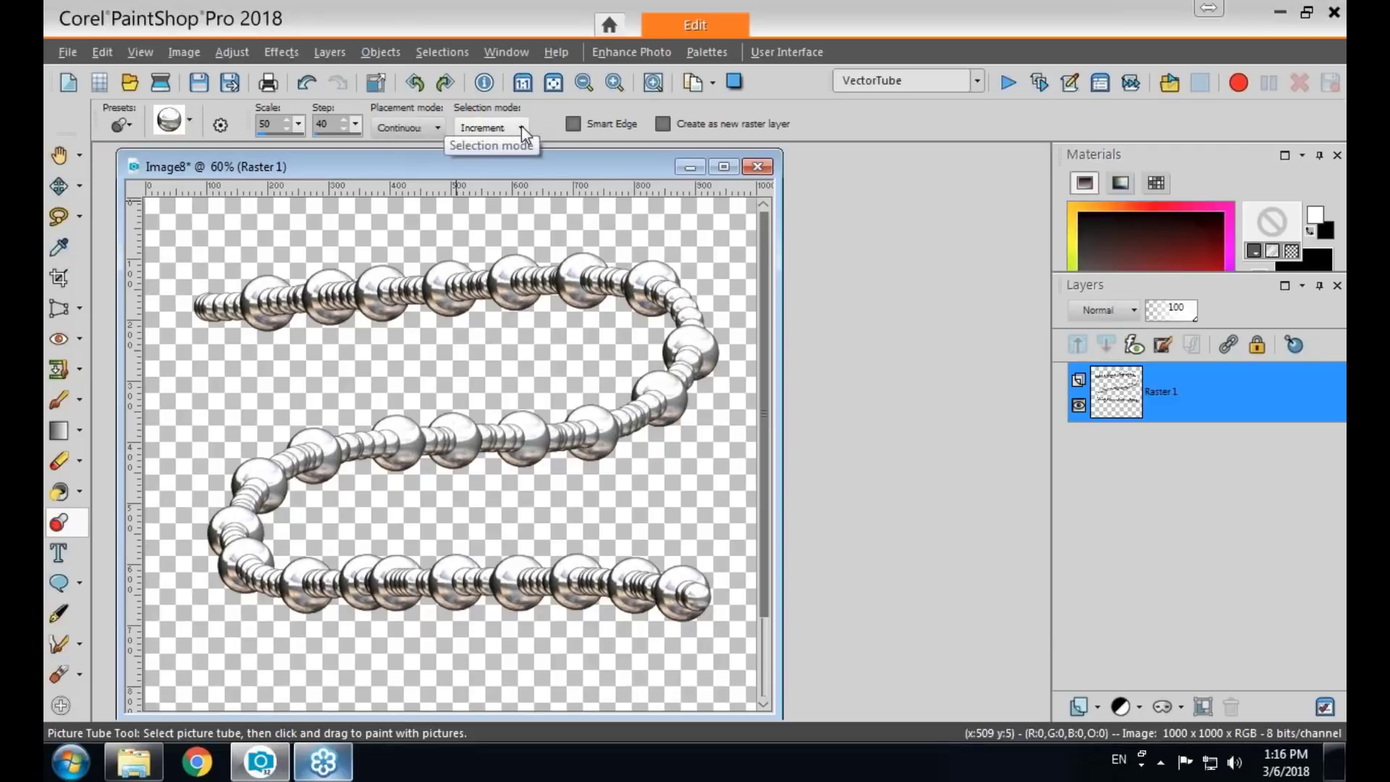
click(521, 126)
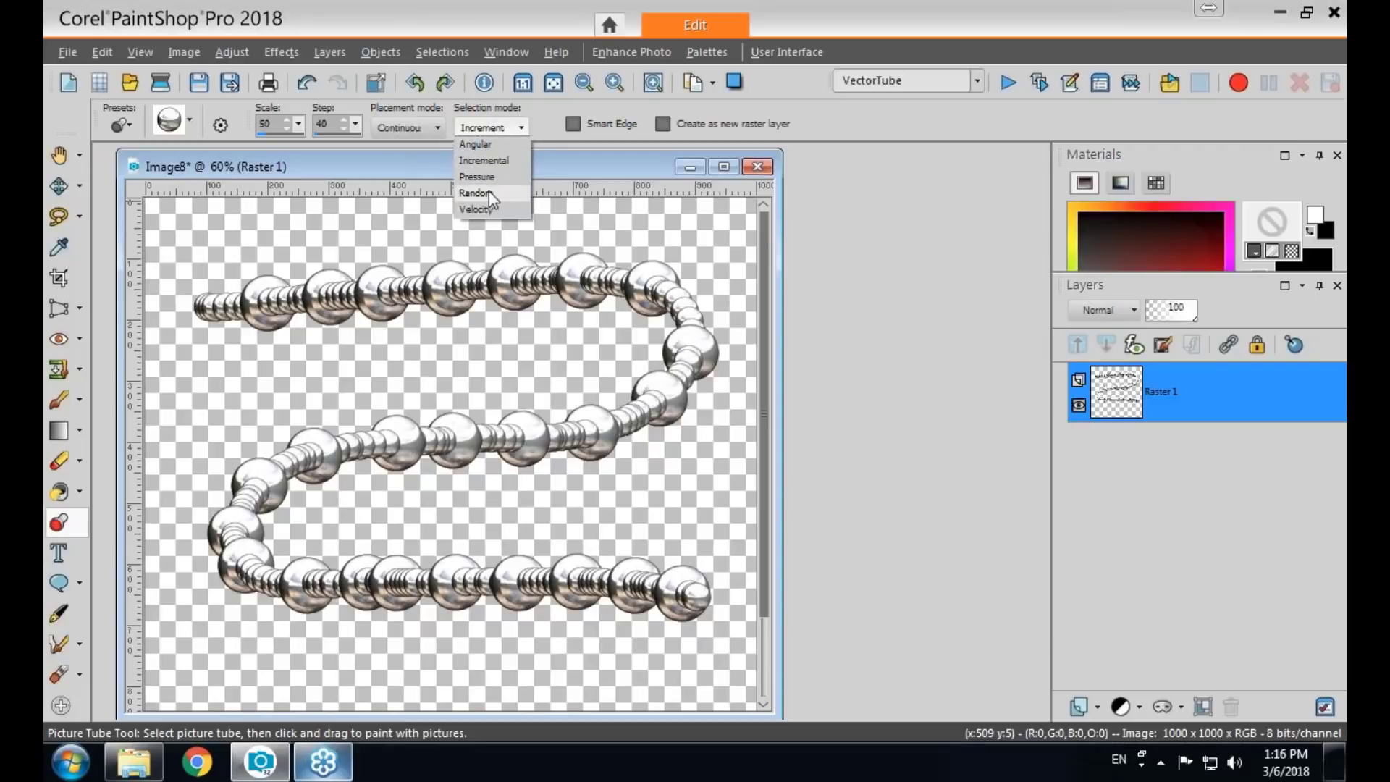
click(569, 171)
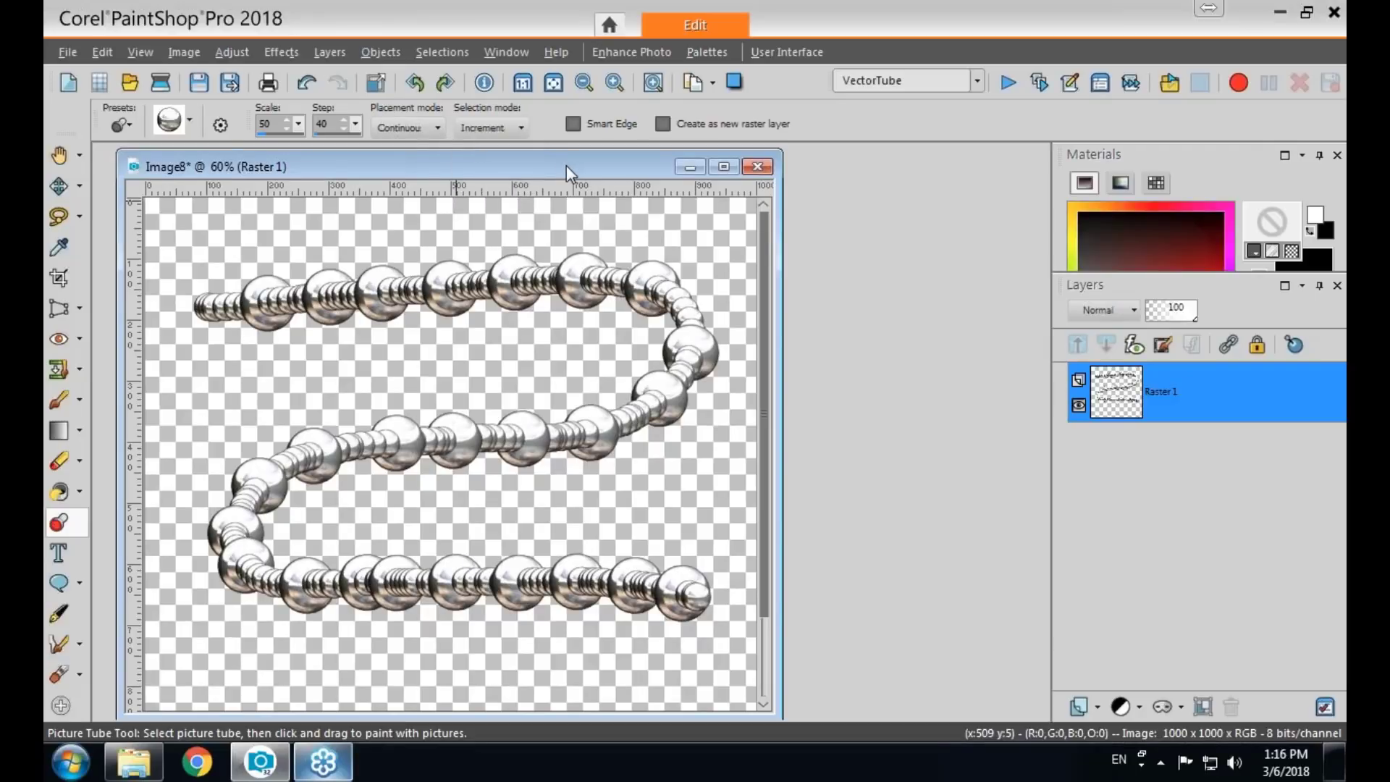
Choose the V-shaped tire tread tube from the Tracks category.
click(191, 124)
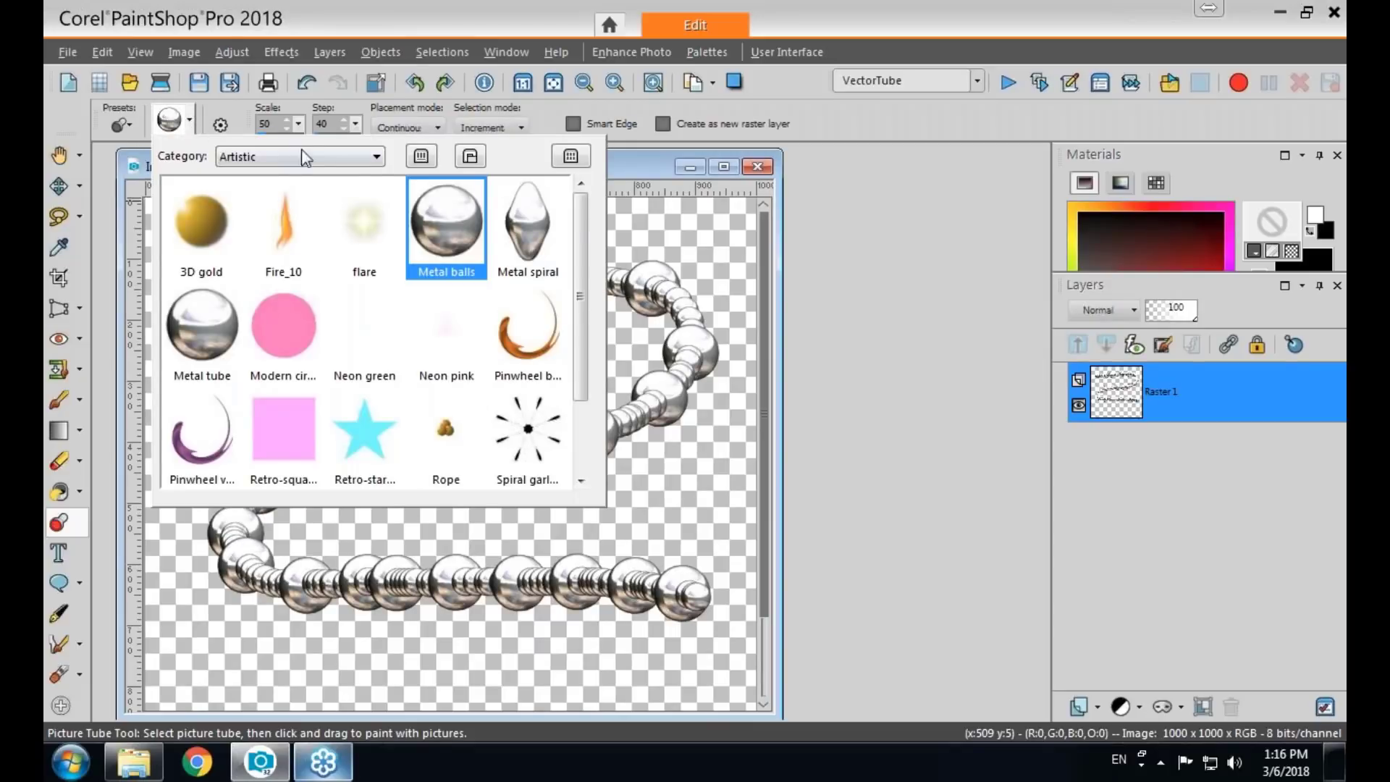
click(376, 157)
drag(396, 195, 393, 336)
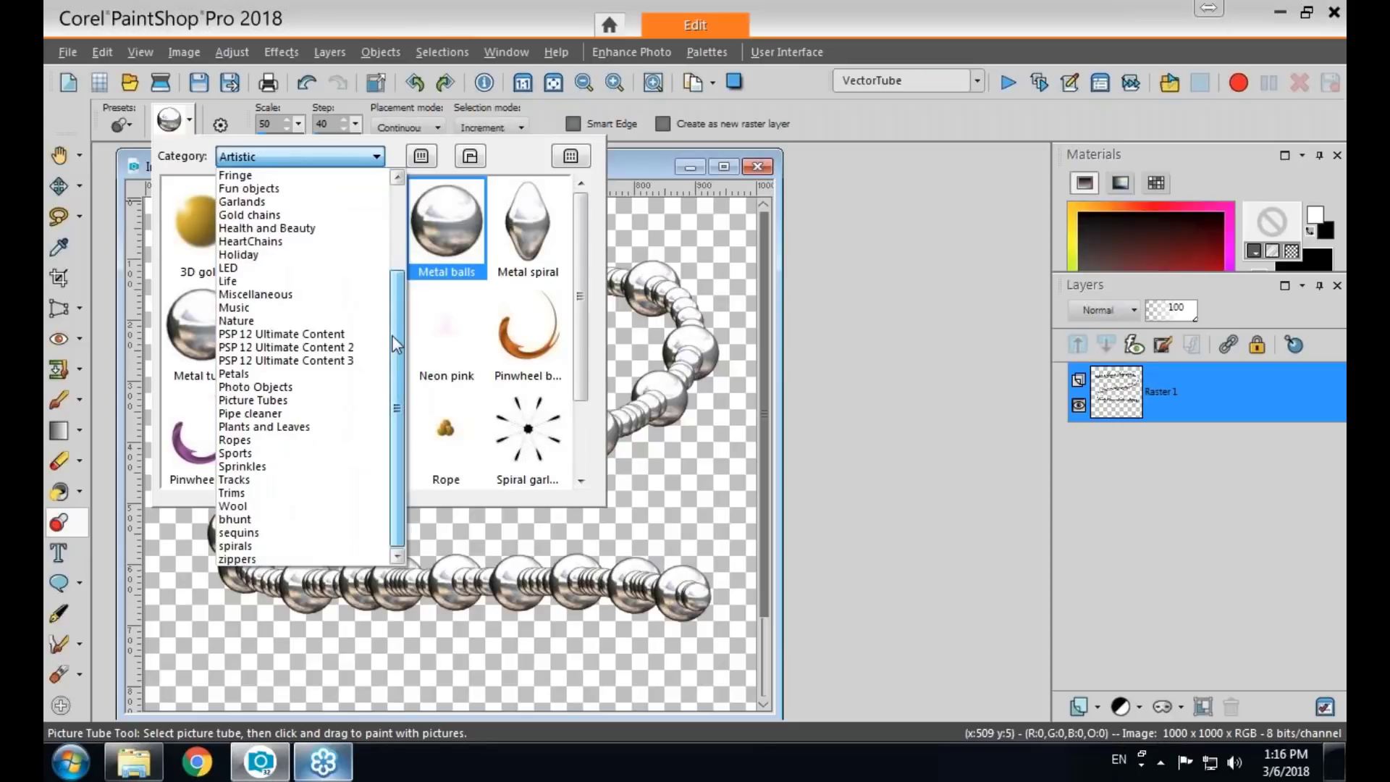
click(254, 480)
click(200, 438)
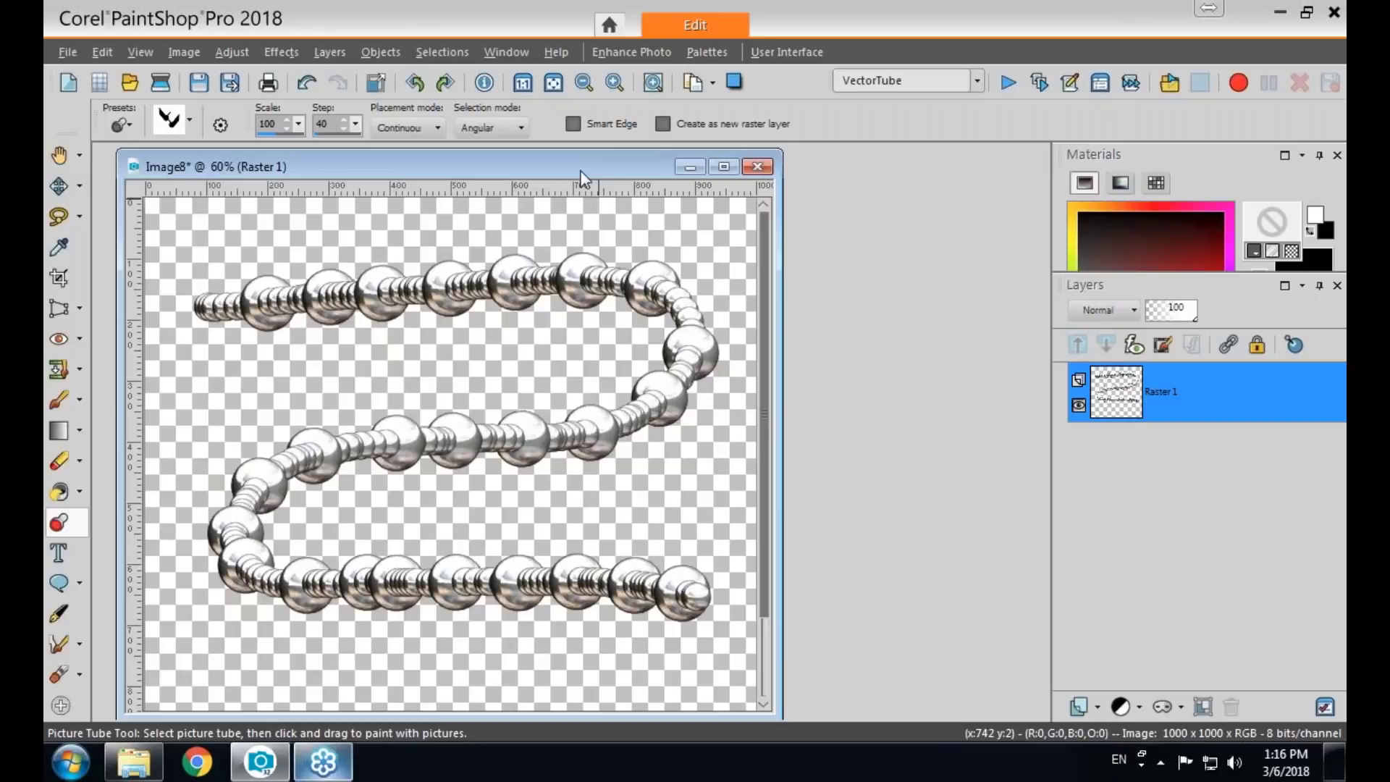
Clear the metal balls from the layer, and paint one long winding tire track across the canvas.
key(Delete)
drag(492, 172, 532, 173)
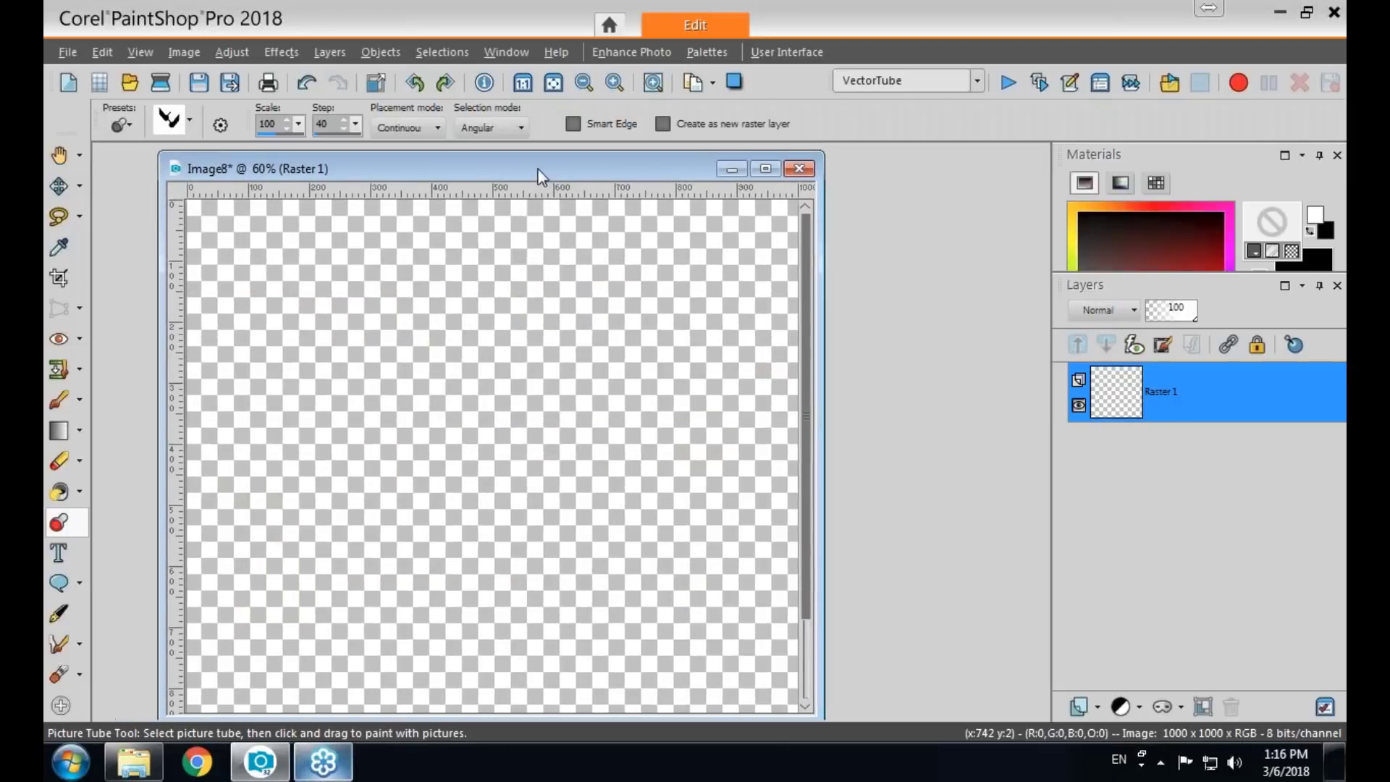
click(245, 652)
mouse_move(243, 646)
mouse_down()
mouse_move(248, 385)
mouse_move(284, 298)
mouse_move(335, 282)
mouse_move(379, 314)
mouse_move(439, 607)
mouse_move(546, 642)
mouse_move(665, 475)
mouse_move(707, 338)
mouse_move(699, 283)
mouse_move(625, 268)
mouse_move(575, 280)
mouse_move(504, 364)
mouse_move(516, 418)
mouse_up()
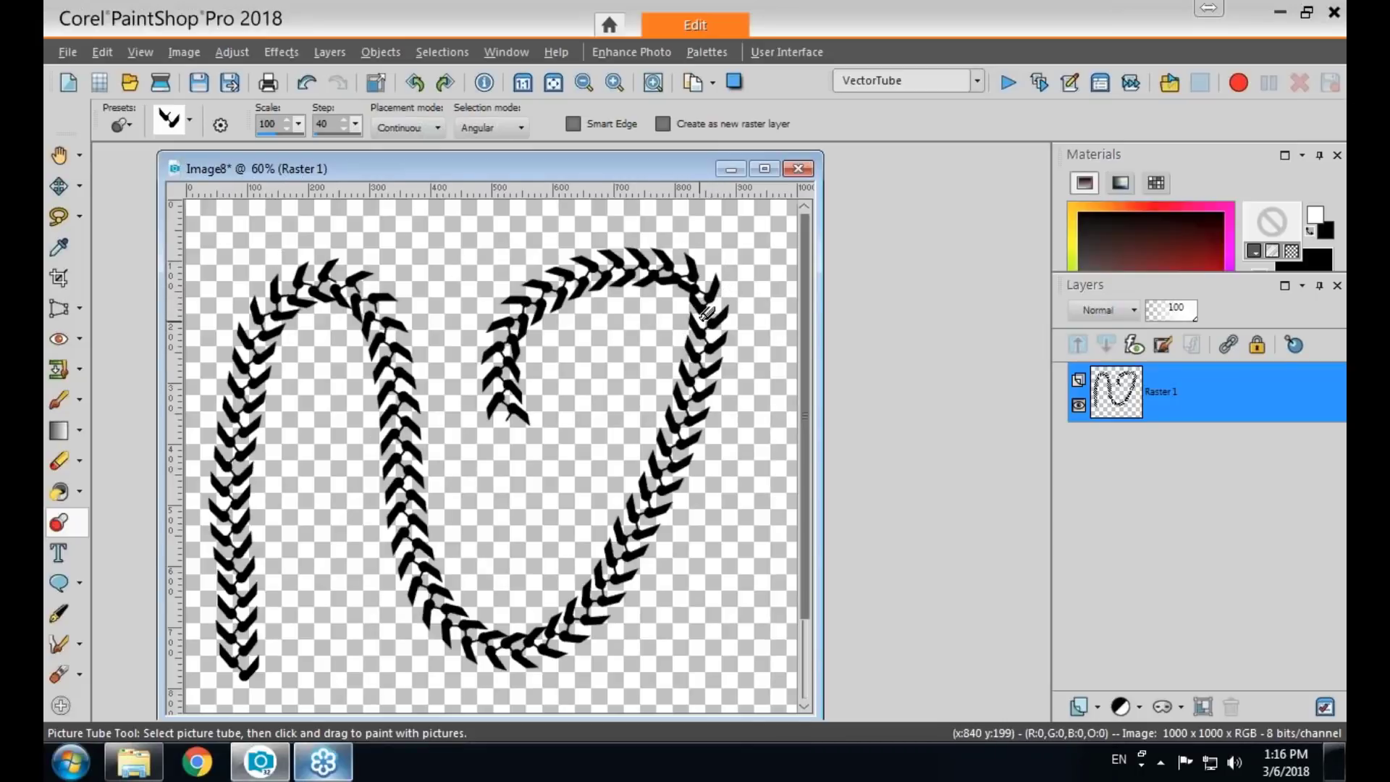
scroll(701, 312, down, 1)
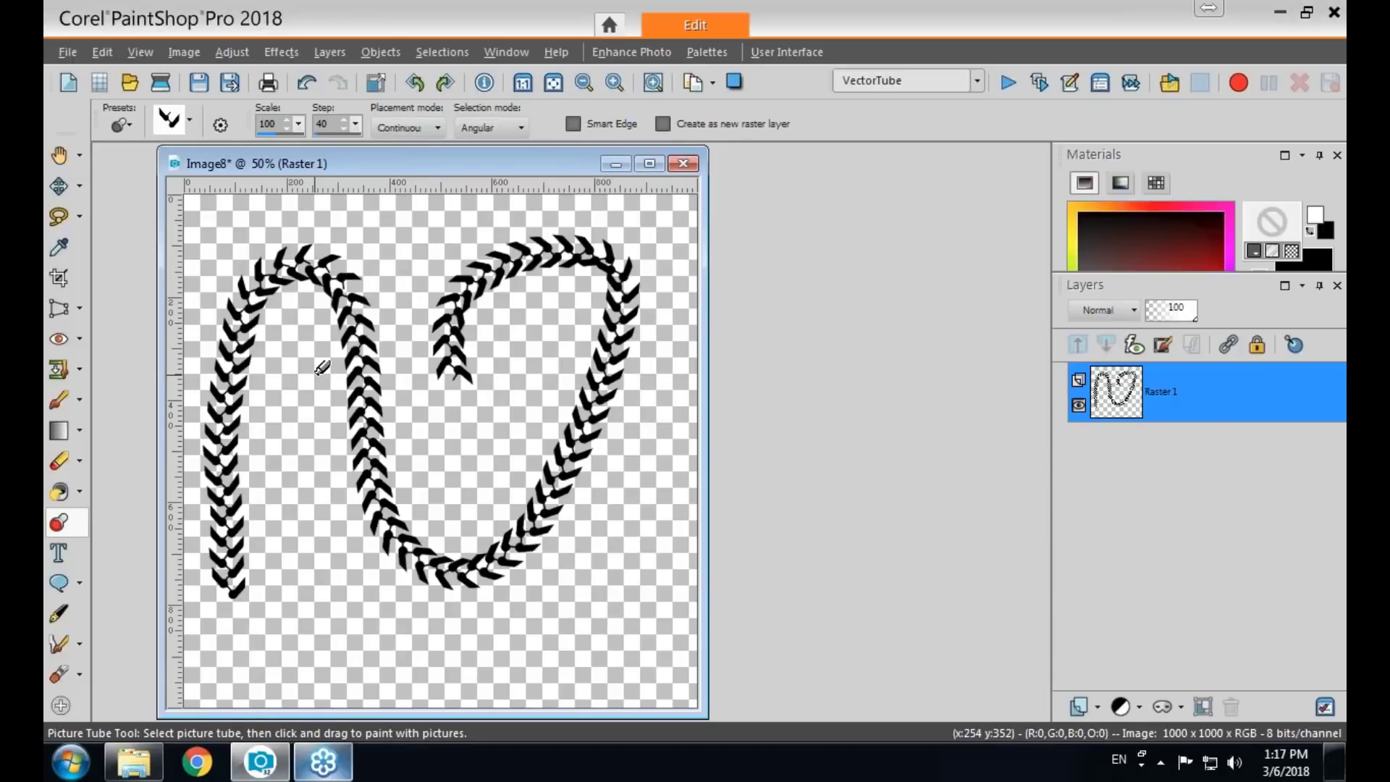
Set the selection mode to Random and, on a cleared layer, paint two horizontal rows with the tire tread tube.
click(521, 126)
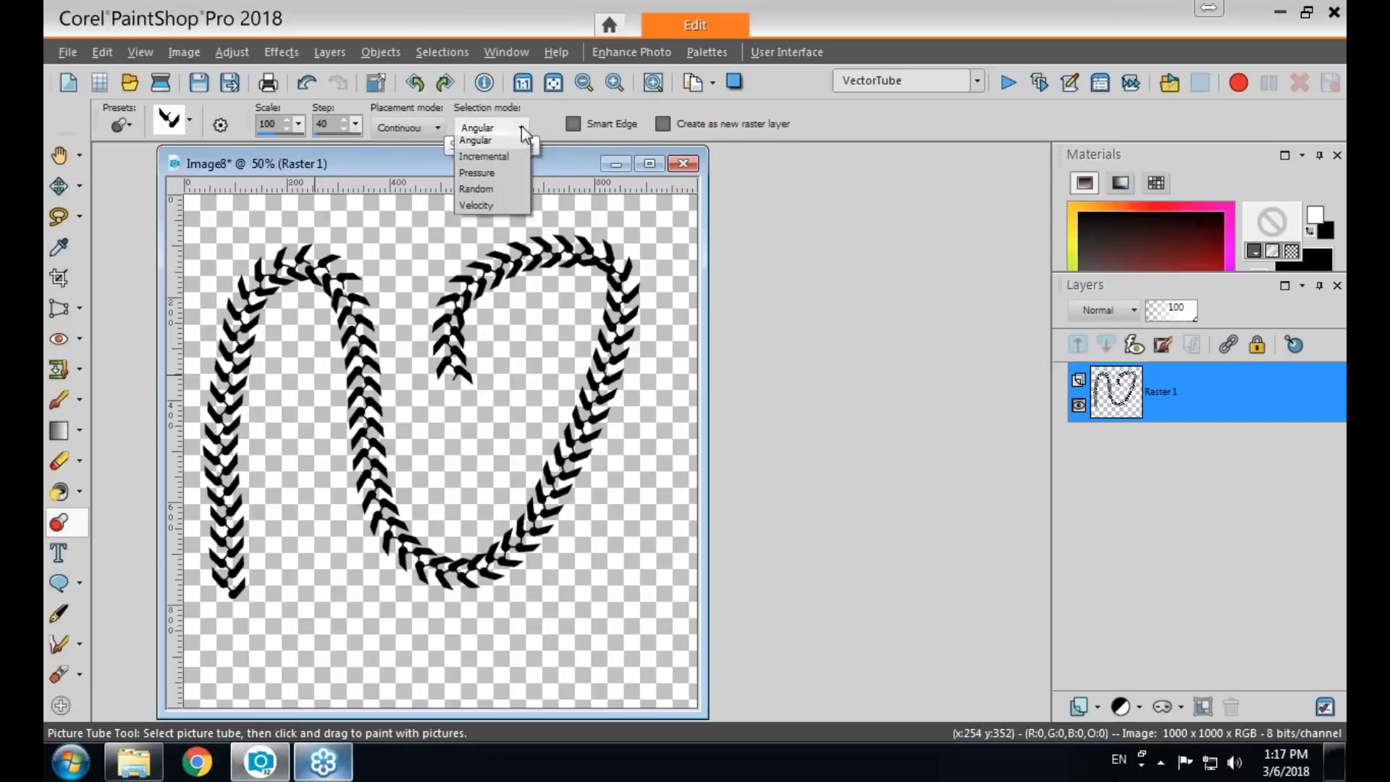
click(492, 193)
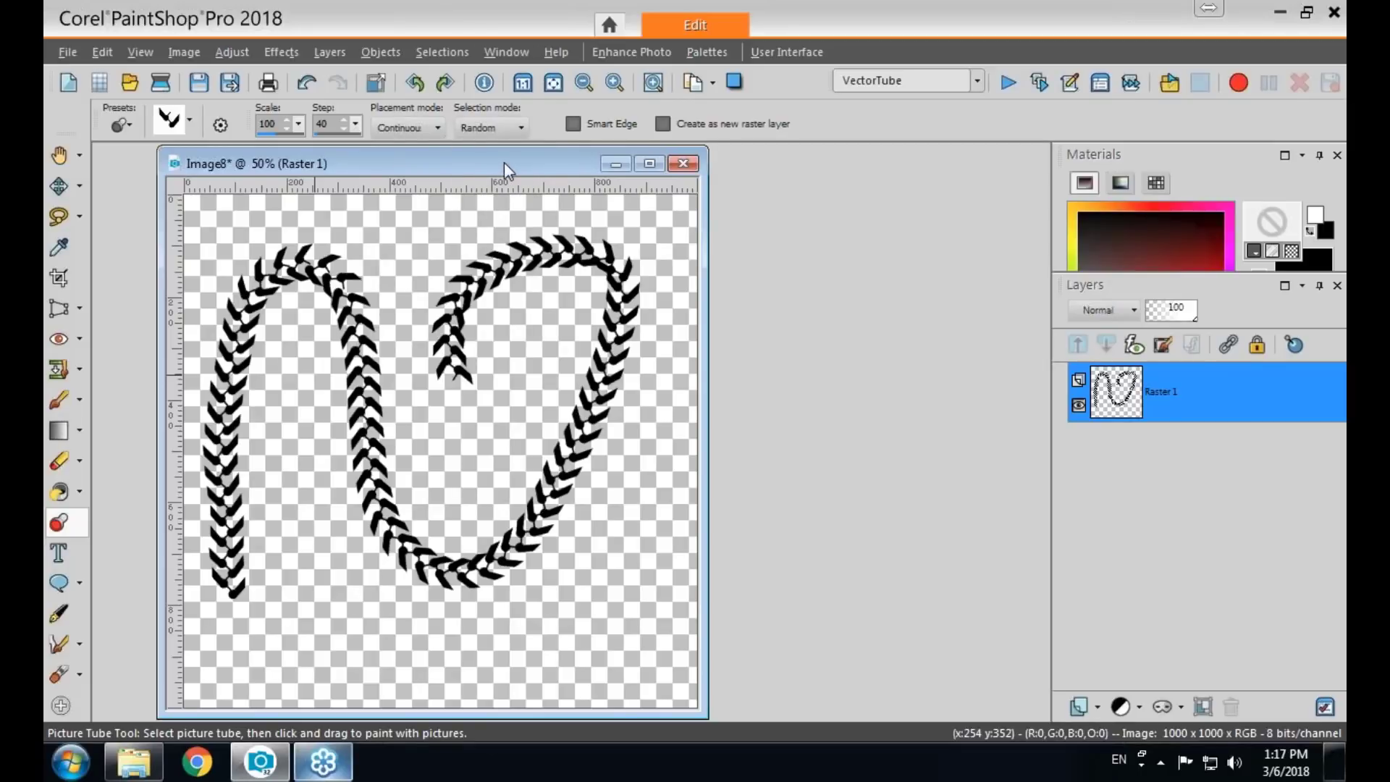
key(Delete)
mouse_move(211, 328)
mouse_down()
mouse_move(281, 309)
mouse_move(605, 298)
mouse_move(623, 323)
mouse_move(655, 304)
mouse_up()
mouse_move(655, 378)
mouse_down()
mouse_move(301, 398)
mouse_move(258, 386)
mouse_up()
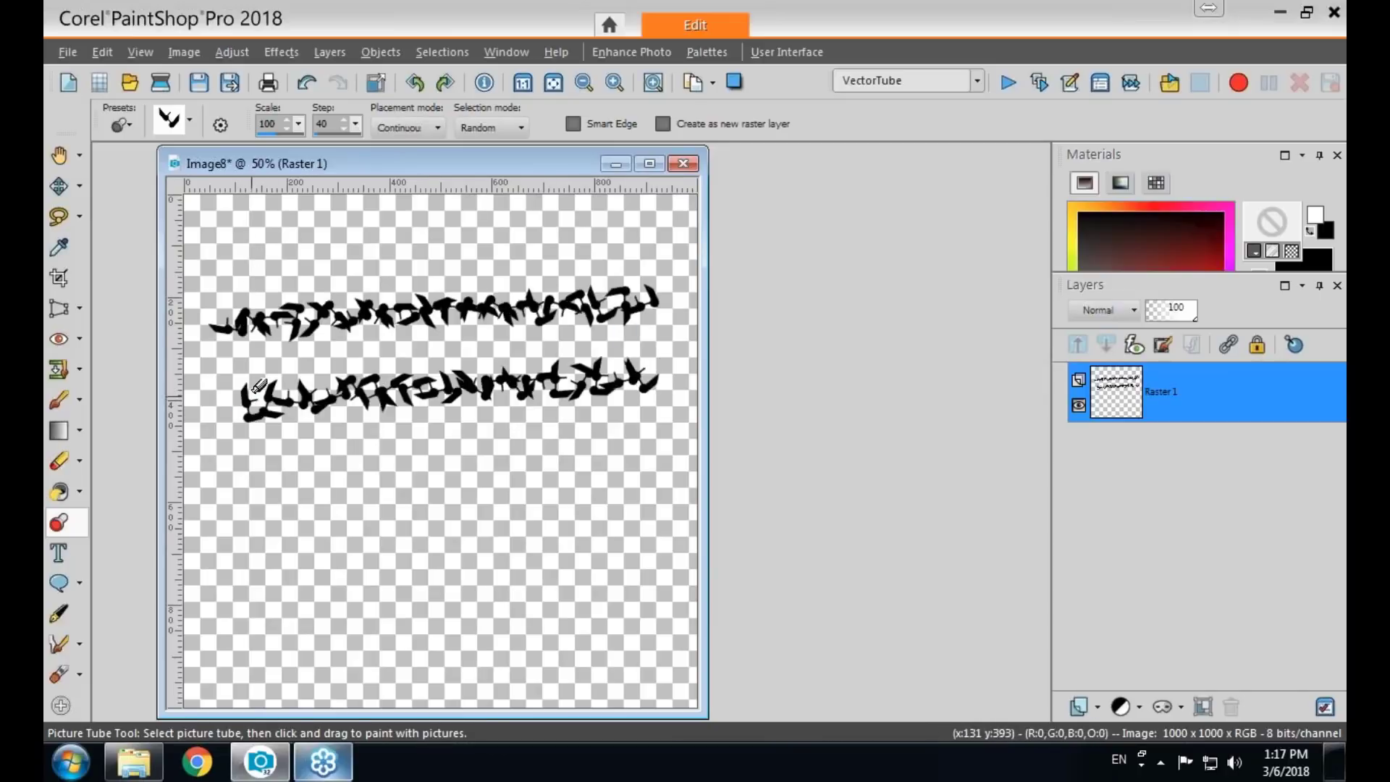
Set the selection mode back to Angular, and paint one tire track row above and one below the two random rows.
click(520, 128)
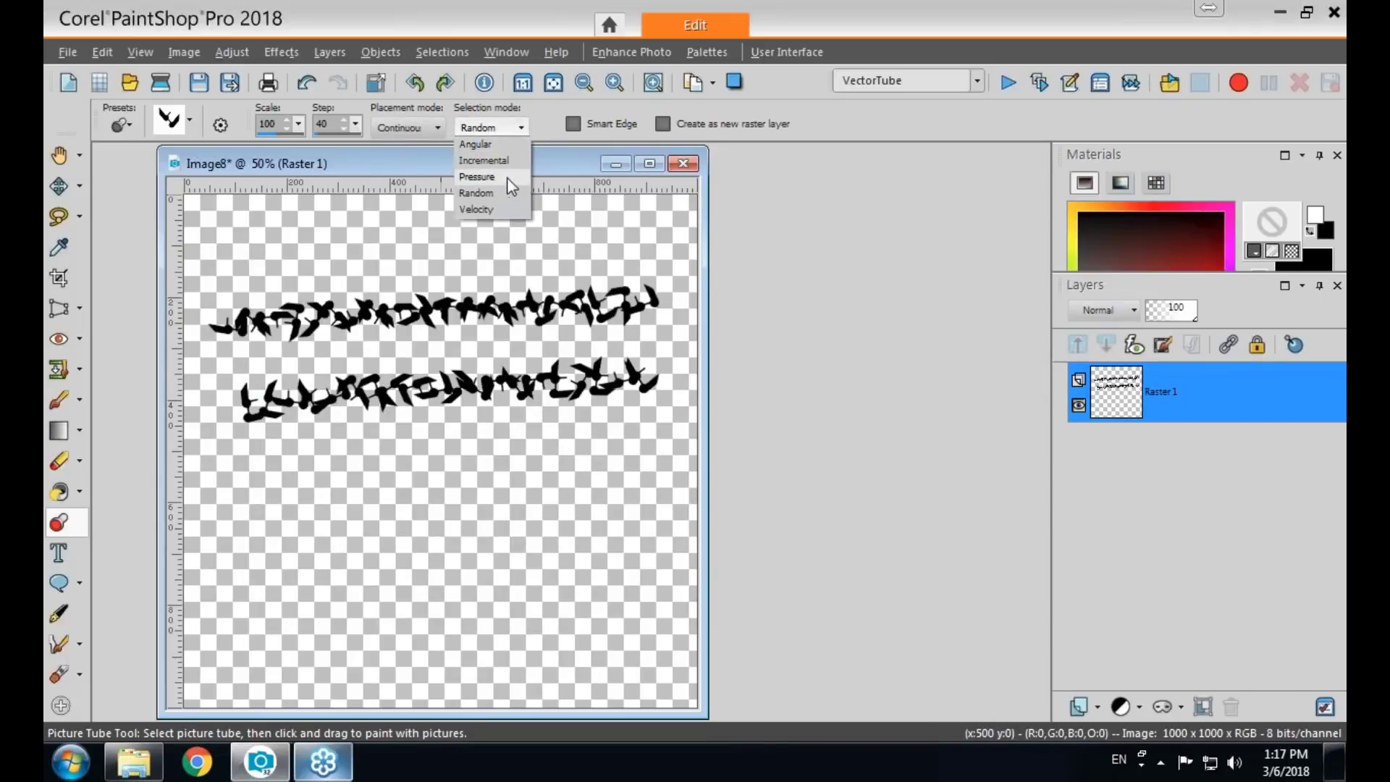
click(506, 145)
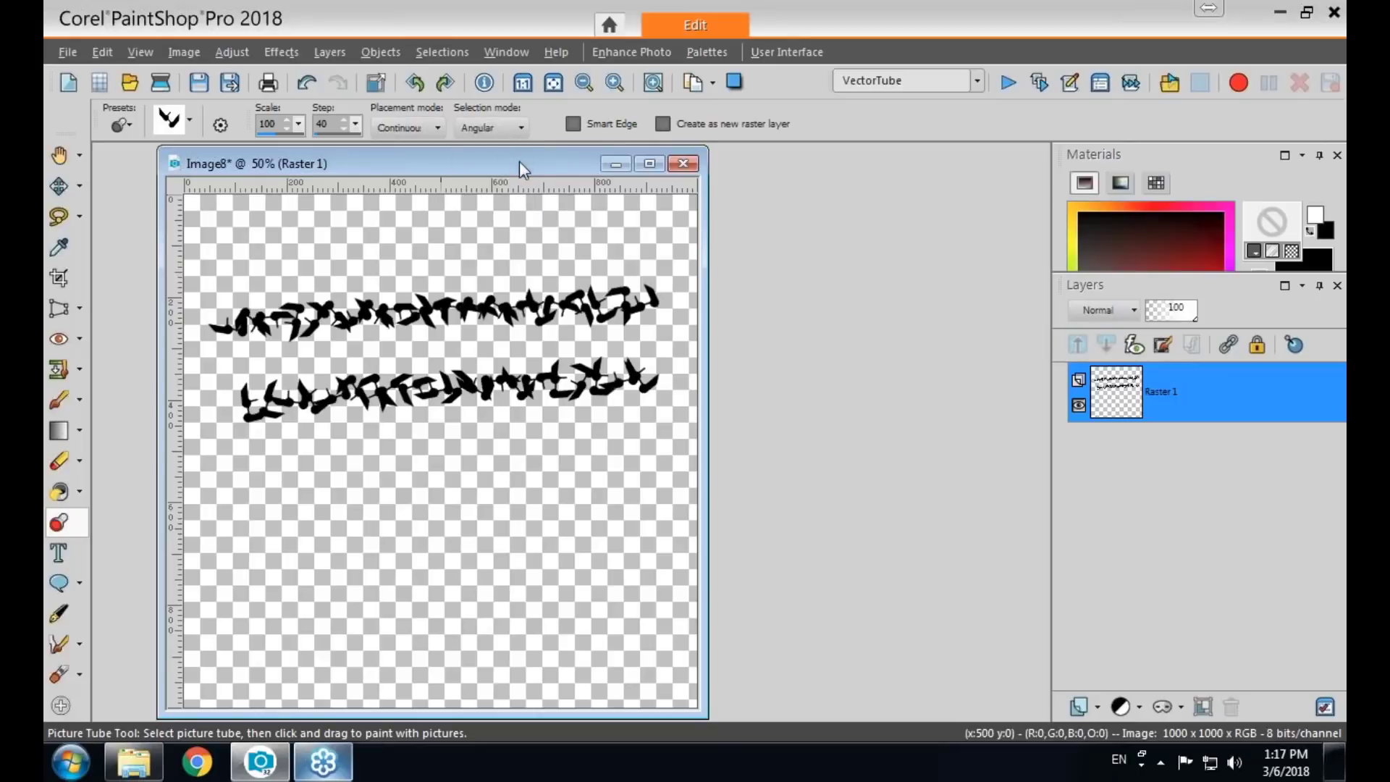
drag(217, 262, 638, 221)
mouse_move(200, 490)
mouse_down()
mouse_move(227, 476)
mouse_move(657, 434)
mouse_up()
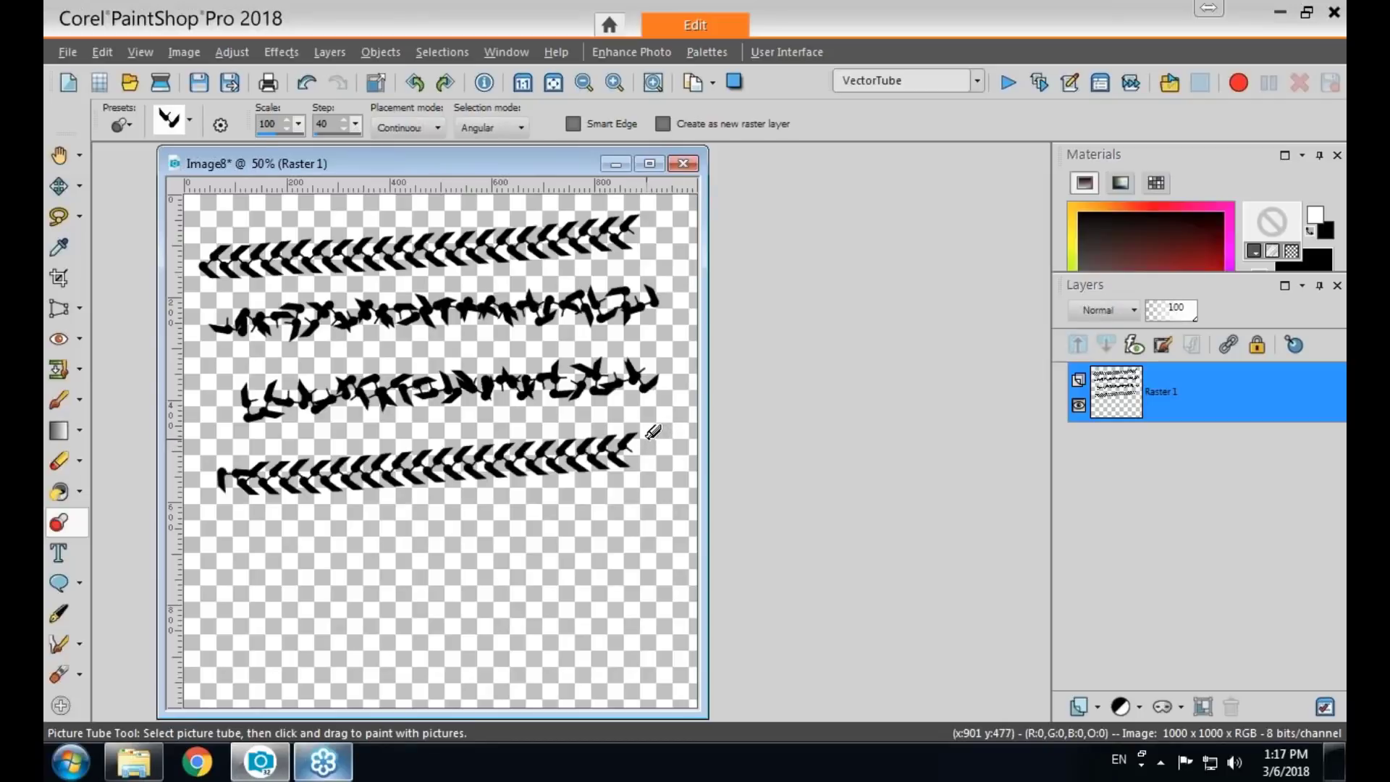
Clear the tire tracks from the layer, and choose the small twisted-link tube from the Gold chains category.
key(Delete)
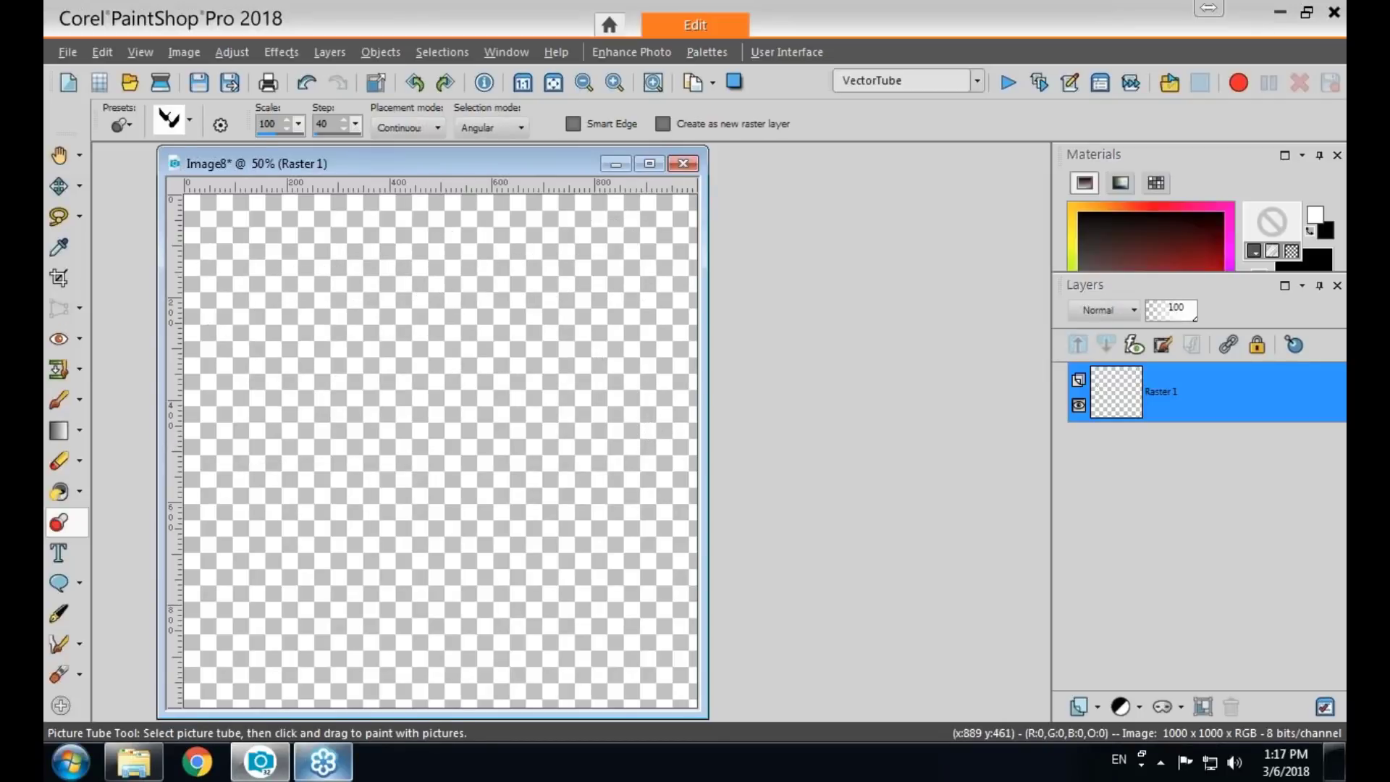
click(170, 120)
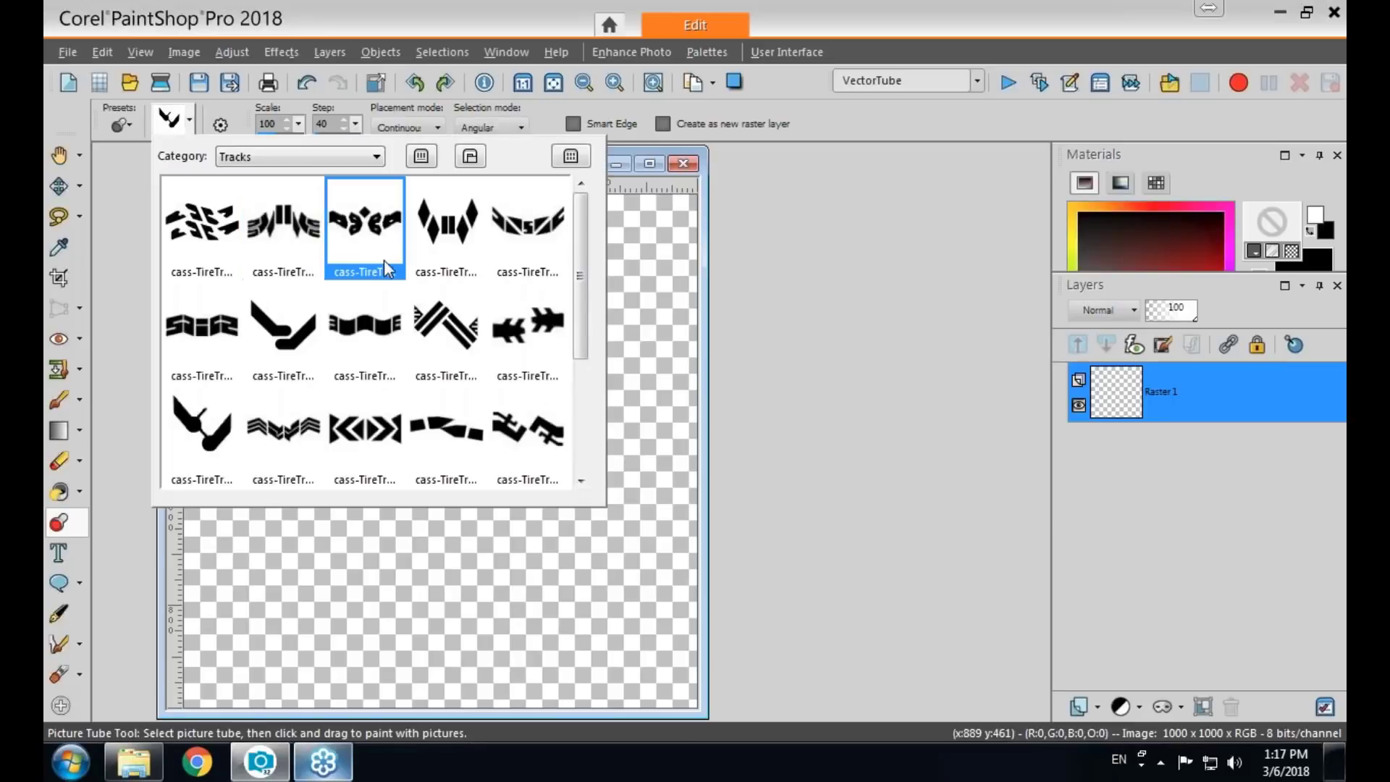
click(375, 156)
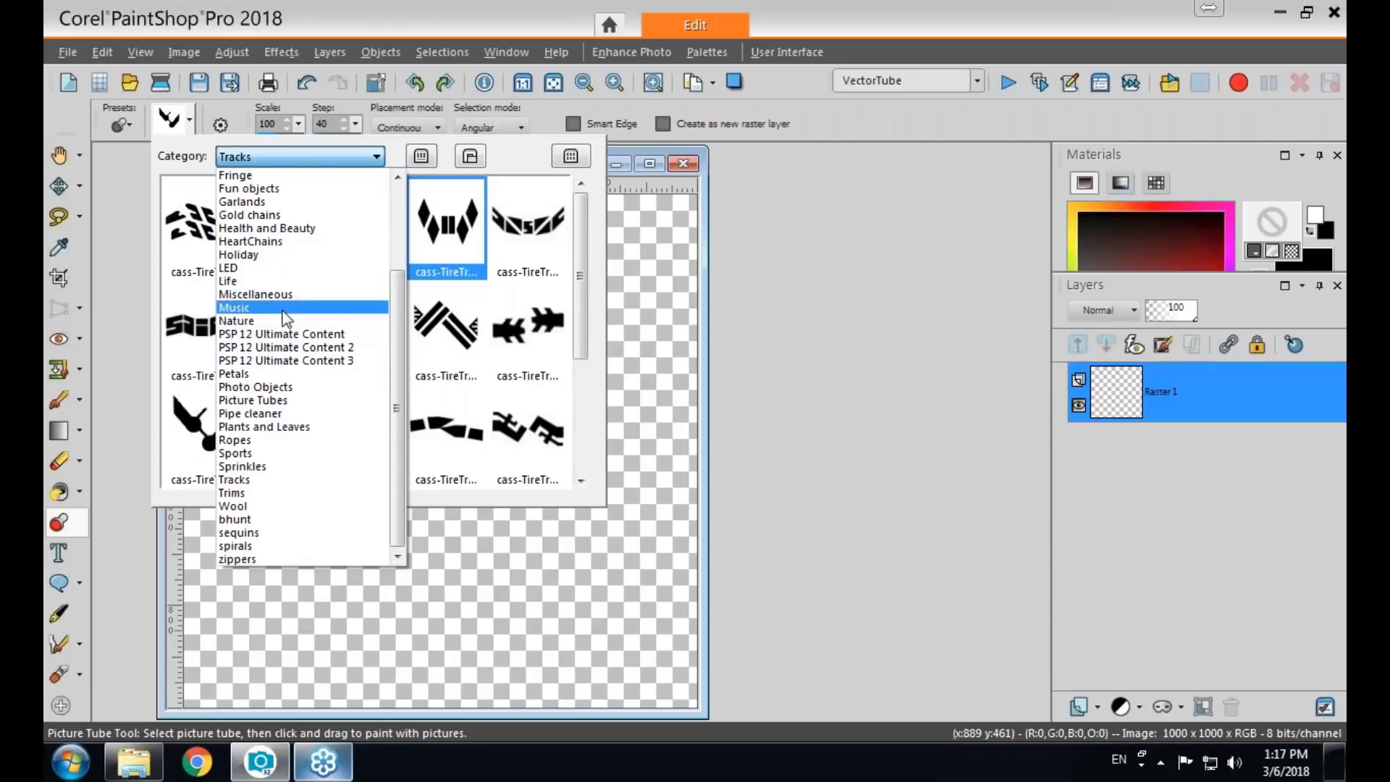
click(282, 216)
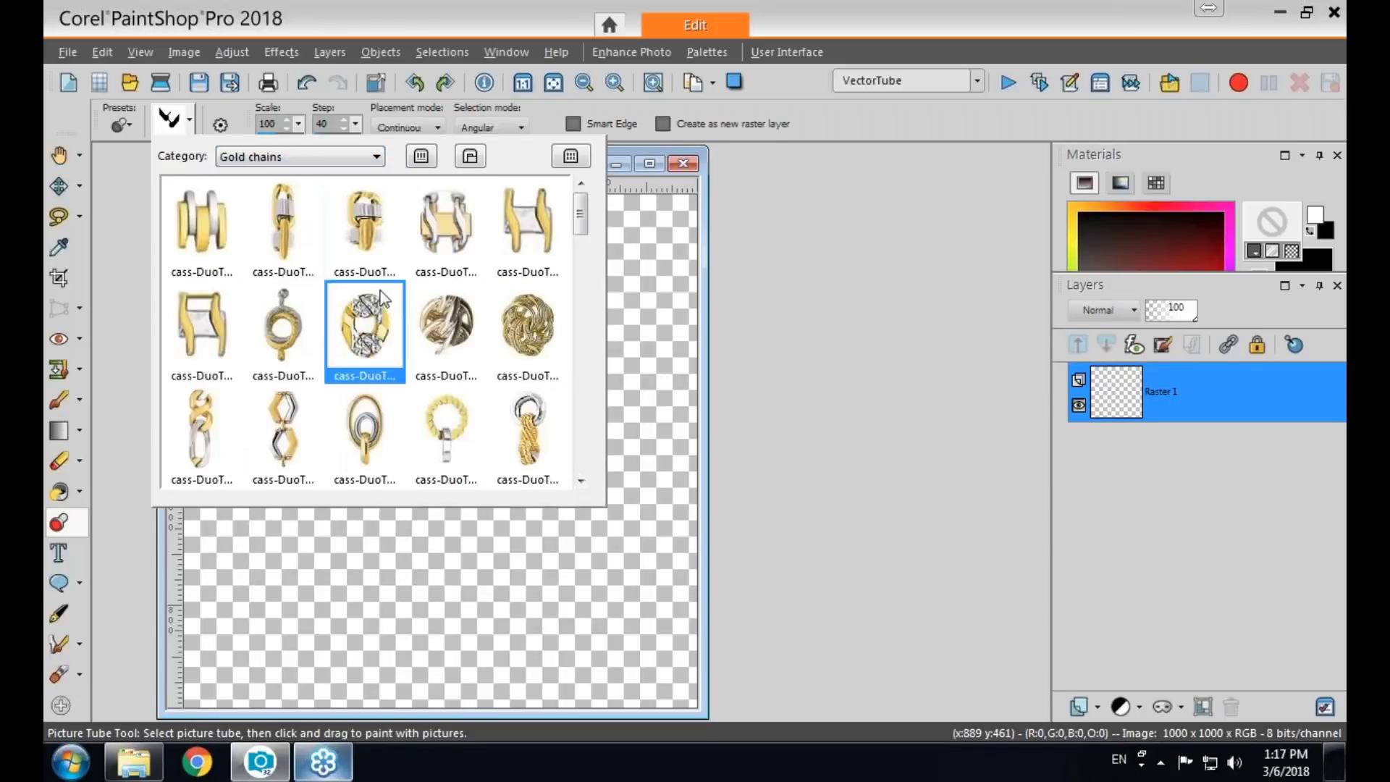
drag(582, 235, 583, 268)
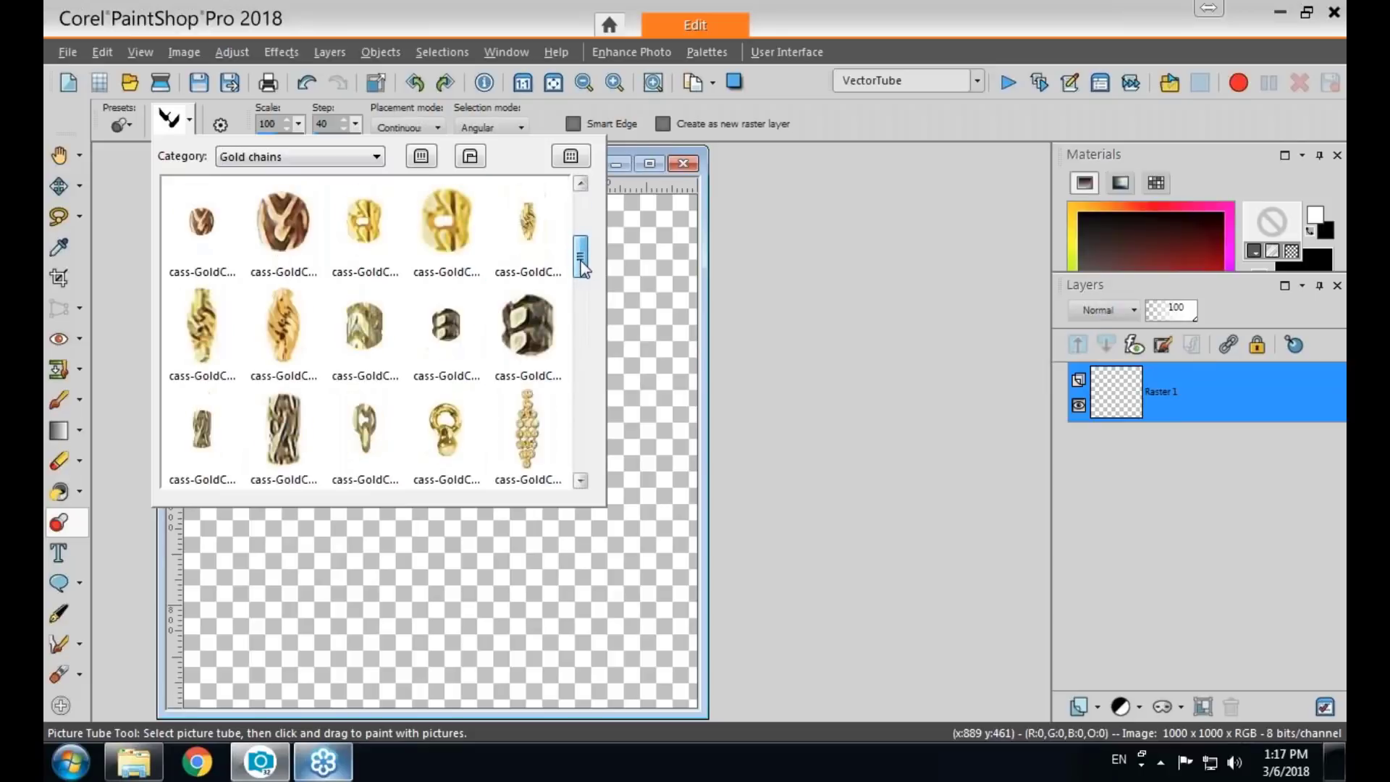
click(521, 257)
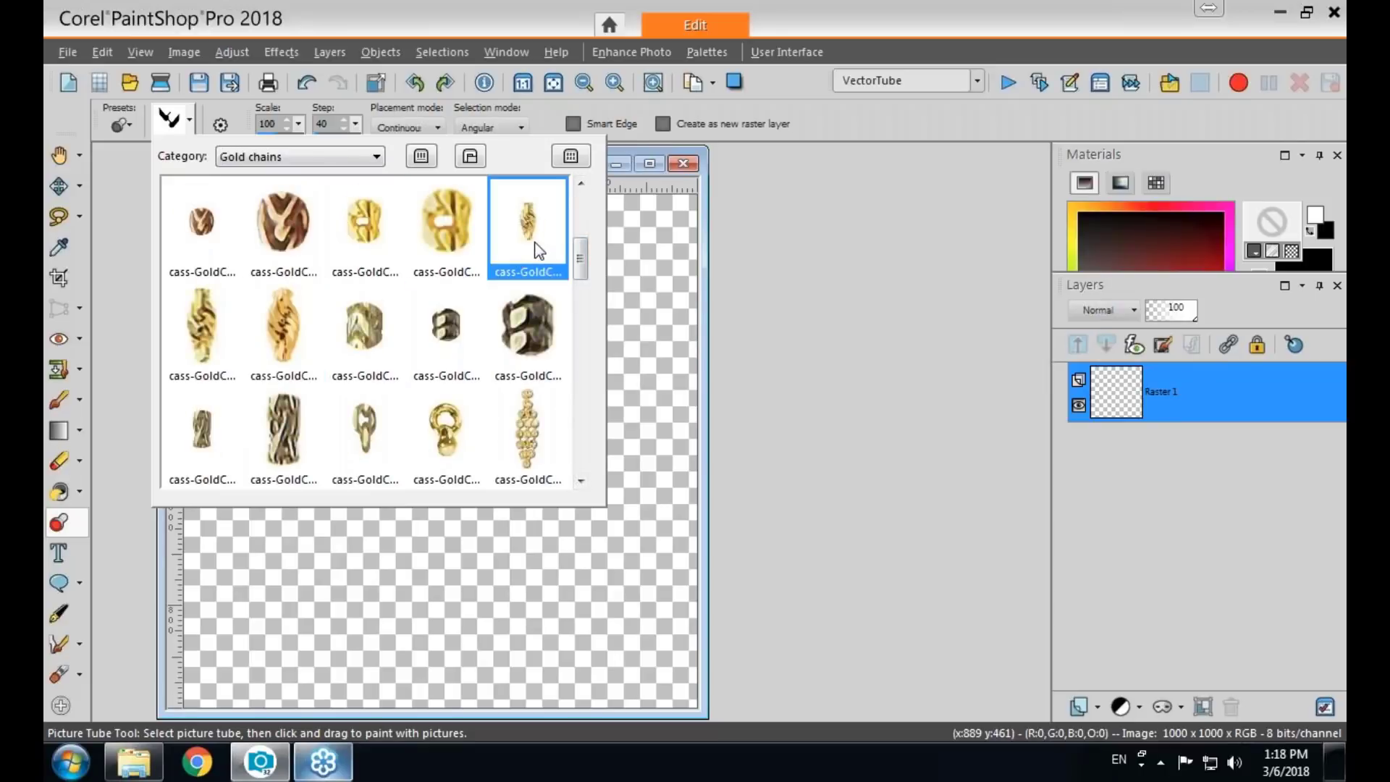
click(511, 237)
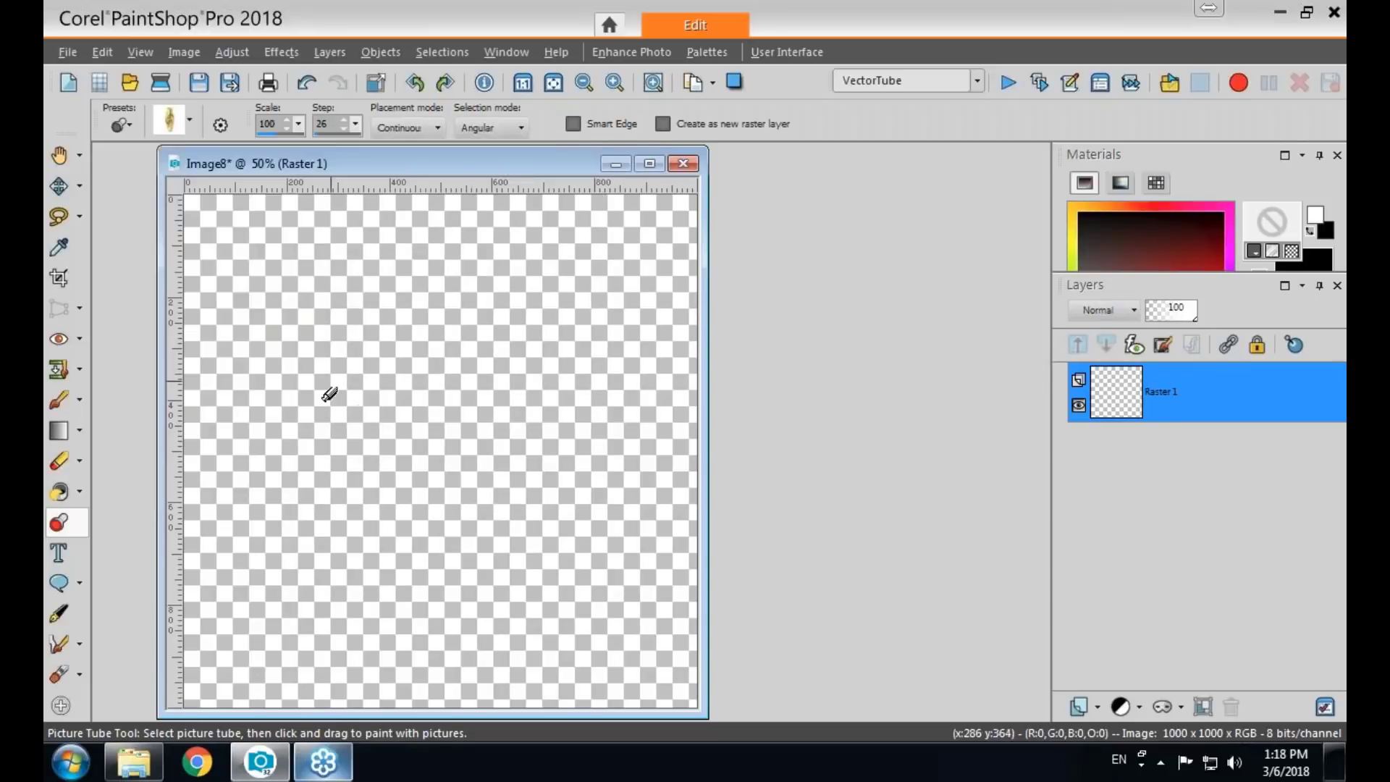
Try a winding gold chain stroke across the canvas at scale 100, and undo it.
mouse_move(250, 575)
mouse_down()
mouse_move(302, 340)
mouse_move(363, 312)
mouse_move(491, 364)
mouse_move(553, 341)
mouse_move(561, 271)
mouse_move(542, 248)
mouse_up()
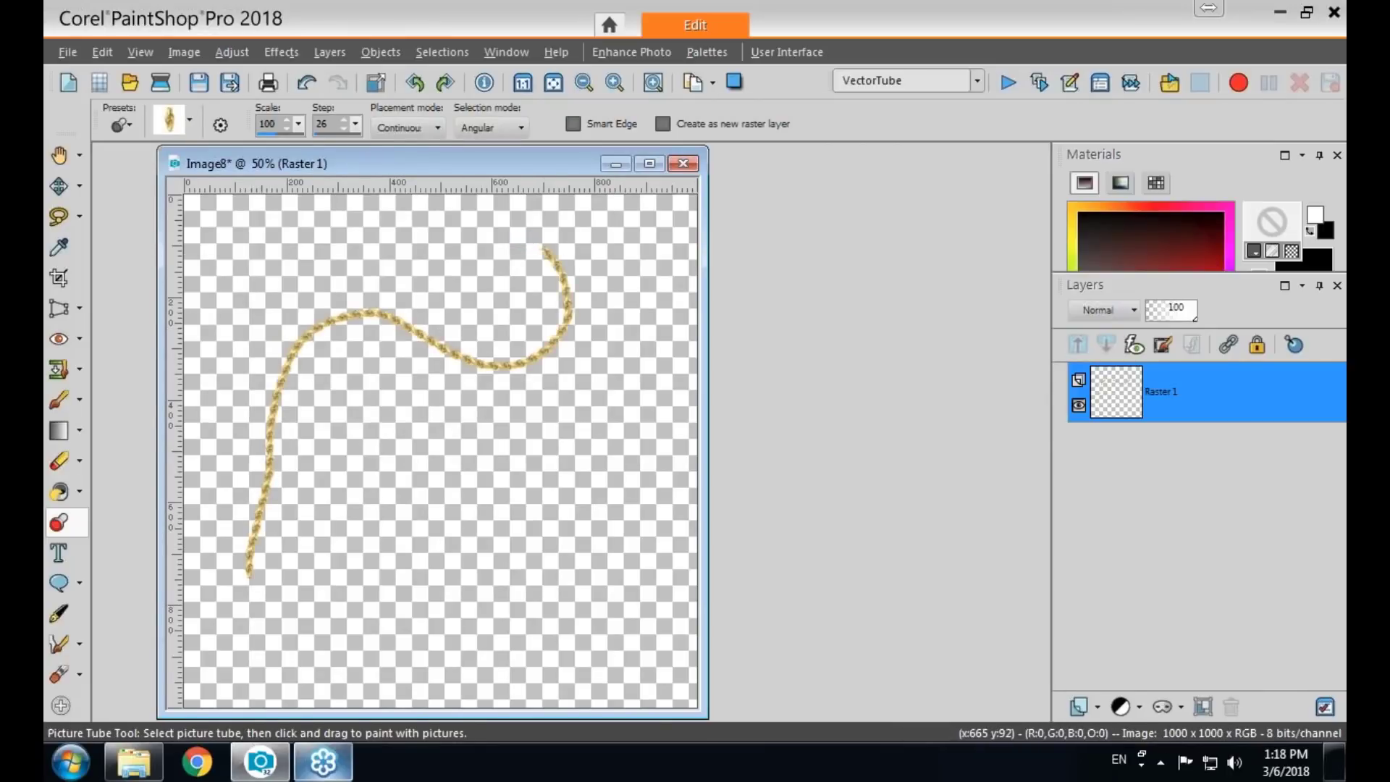
key(ctrl+z)
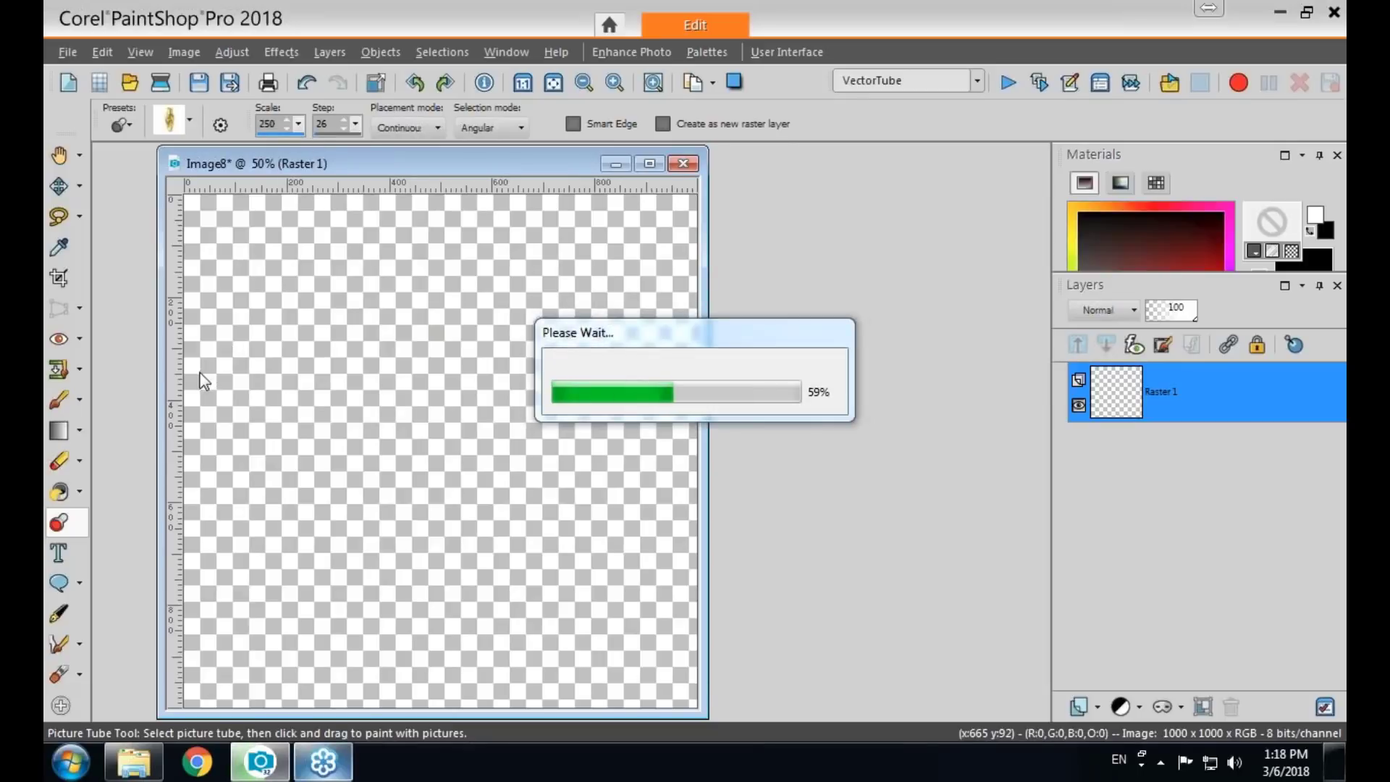
At scale 250, paint a winding gold chain across the canvas with four single links inside it, and clear the layer.
mouse_move(202, 394)
mouse_down()
mouse_move(275, 328)
mouse_move(369, 319)
mouse_move(572, 335)
mouse_move(606, 419)
mouse_move(541, 492)
mouse_move(266, 512)
mouse_move(240, 604)
mouse_move(306, 626)
mouse_move(468, 627)
mouse_move(594, 579)
mouse_move(680, 376)
mouse_move(676, 322)
mouse_move(618, 255)
mouse_move(510, 240)
mouse_move(336, 248)
mouse_up()
click(349, 393)
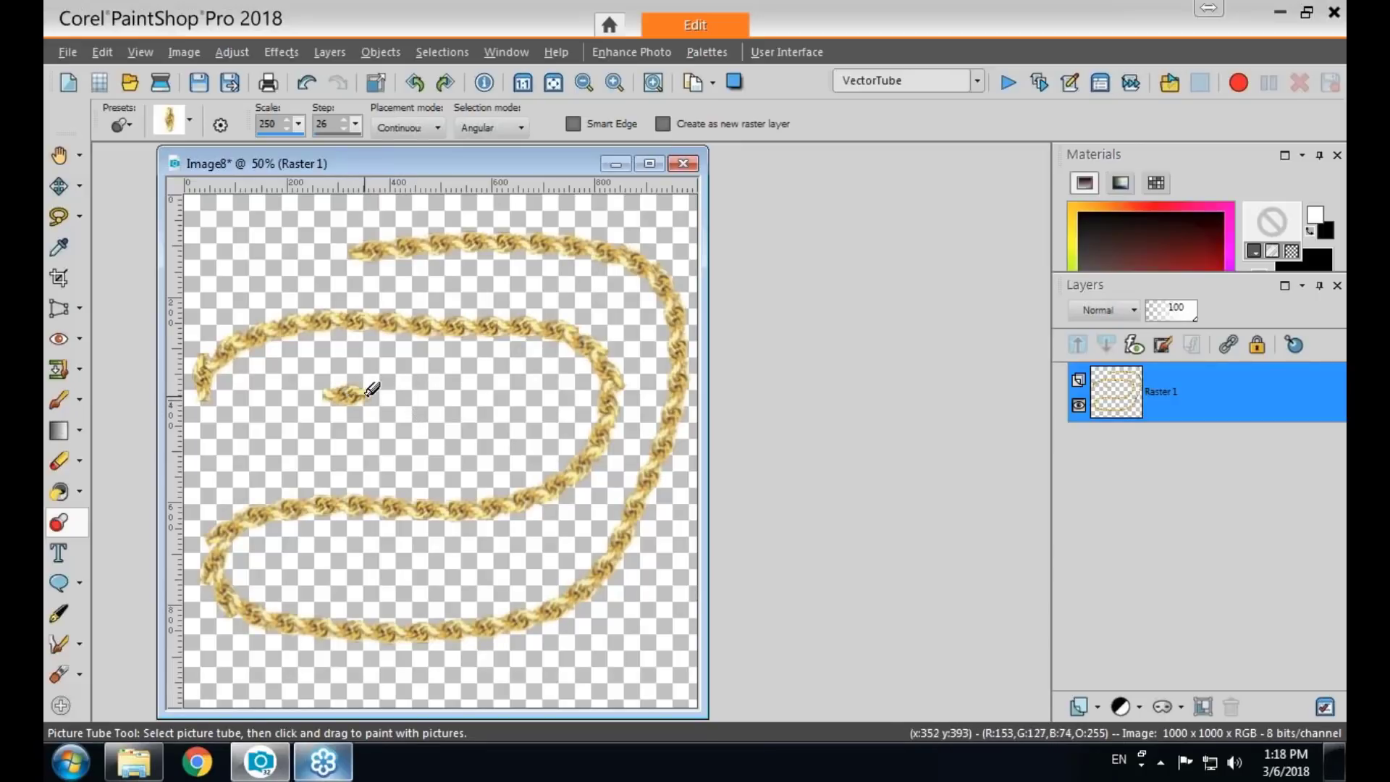
click(433, 413)
click(476, 422)
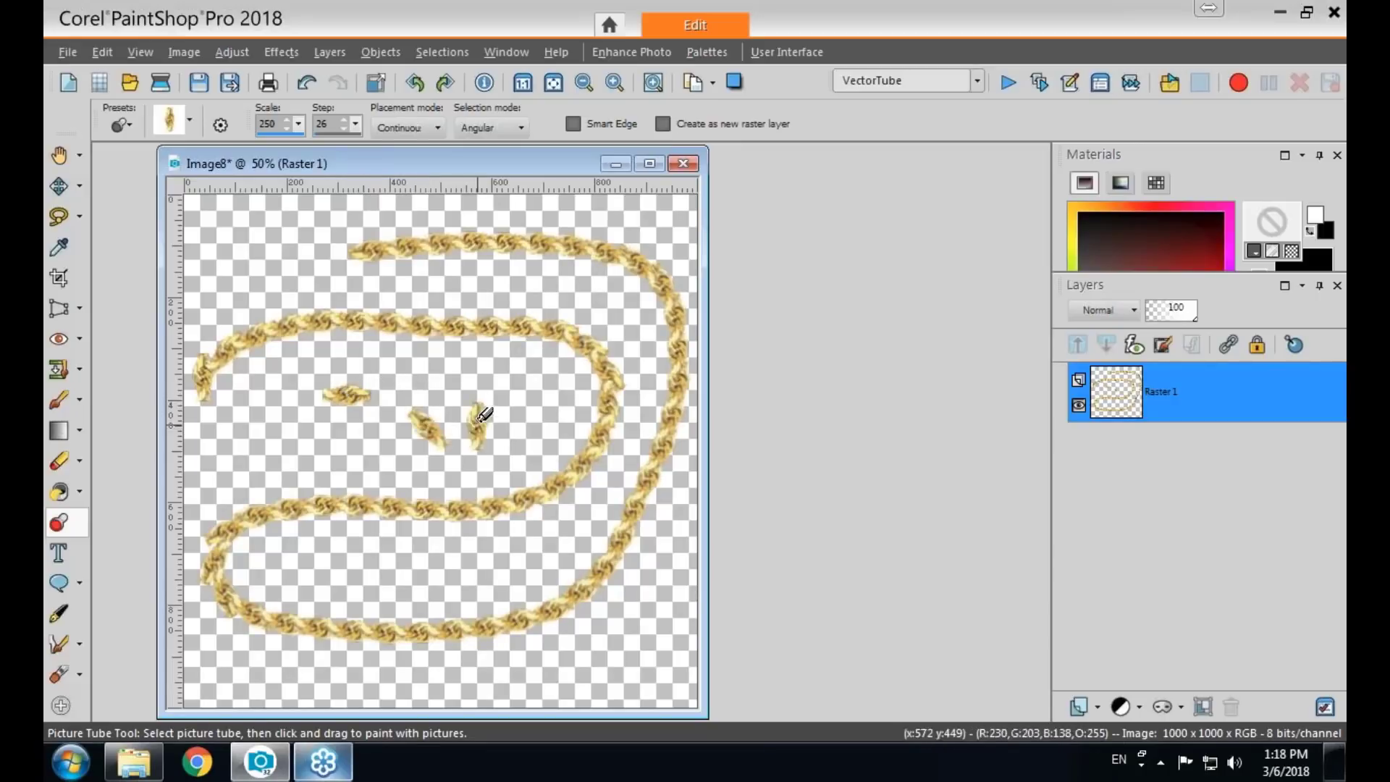
click(520, 409)
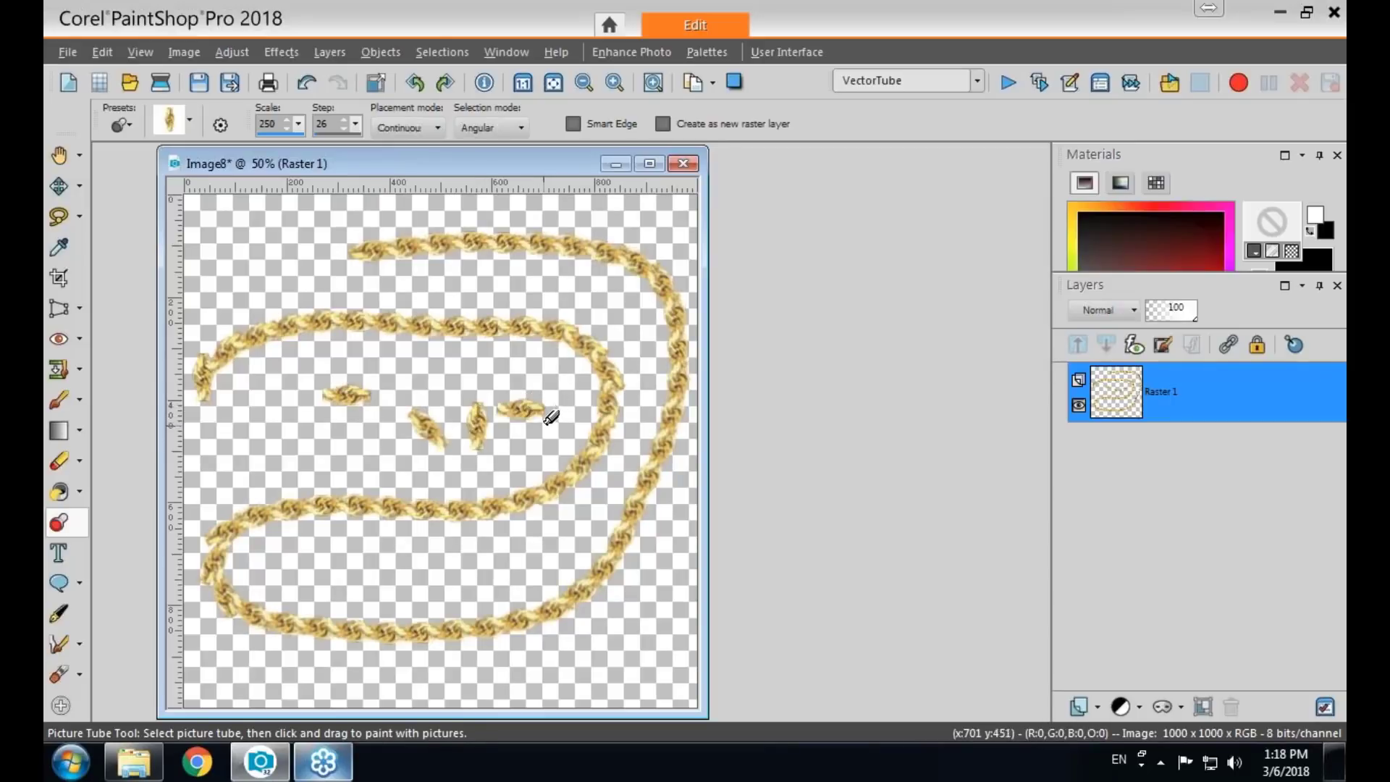
key(Delete)
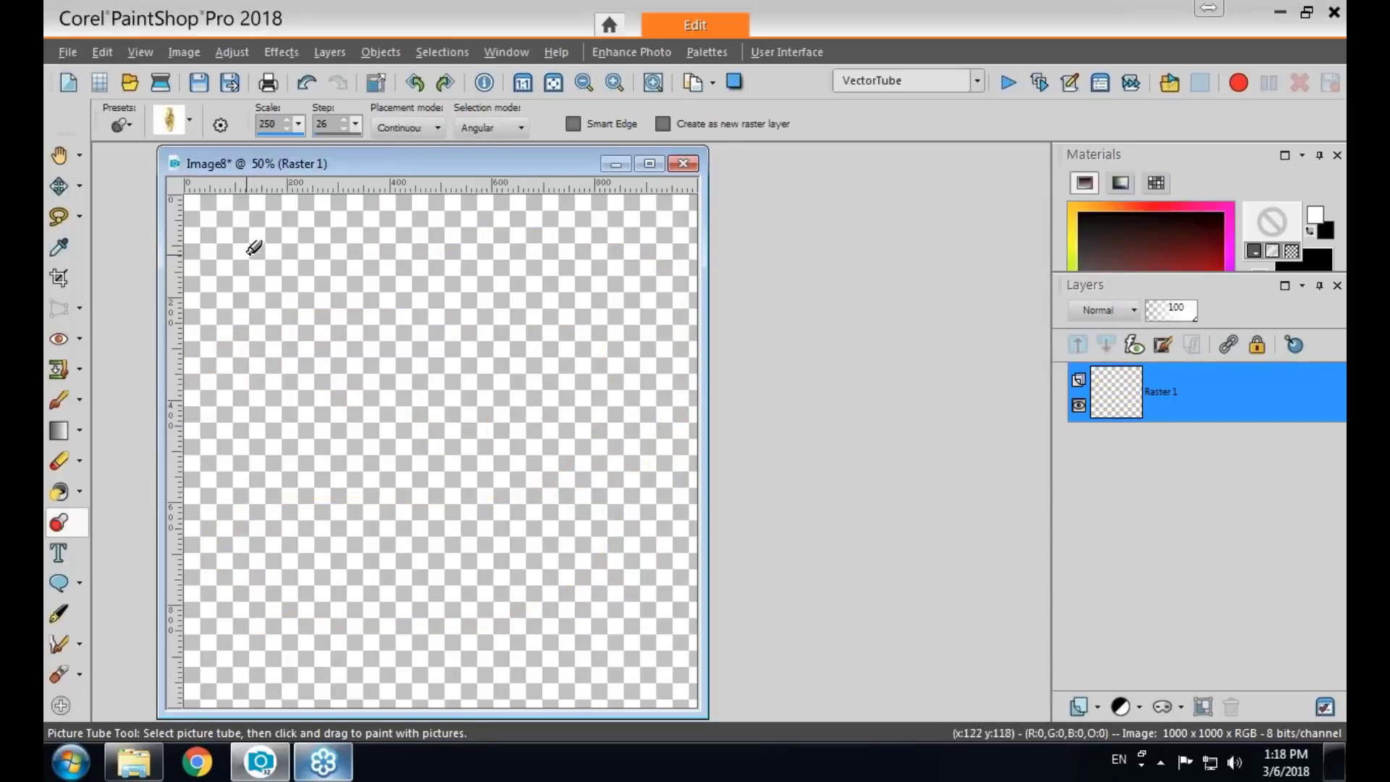
Paint one continuous gold chain stroke in a tall up-and-down wave shape, and clear it from the layer.
mouse_move(250, 239)
mouse_down()
mouse_move(236, 460)
mouse_move(254, 558)
mouse_move(299, 582)
mouse_move(349, 514)
mouse_move(460, 290)
mouse_move(547, 305)
mouse_move(470, 527)
mouse_move(532, 606)
mouse_move(608, 516)
mouse_move(666, 250)
mouse_up()
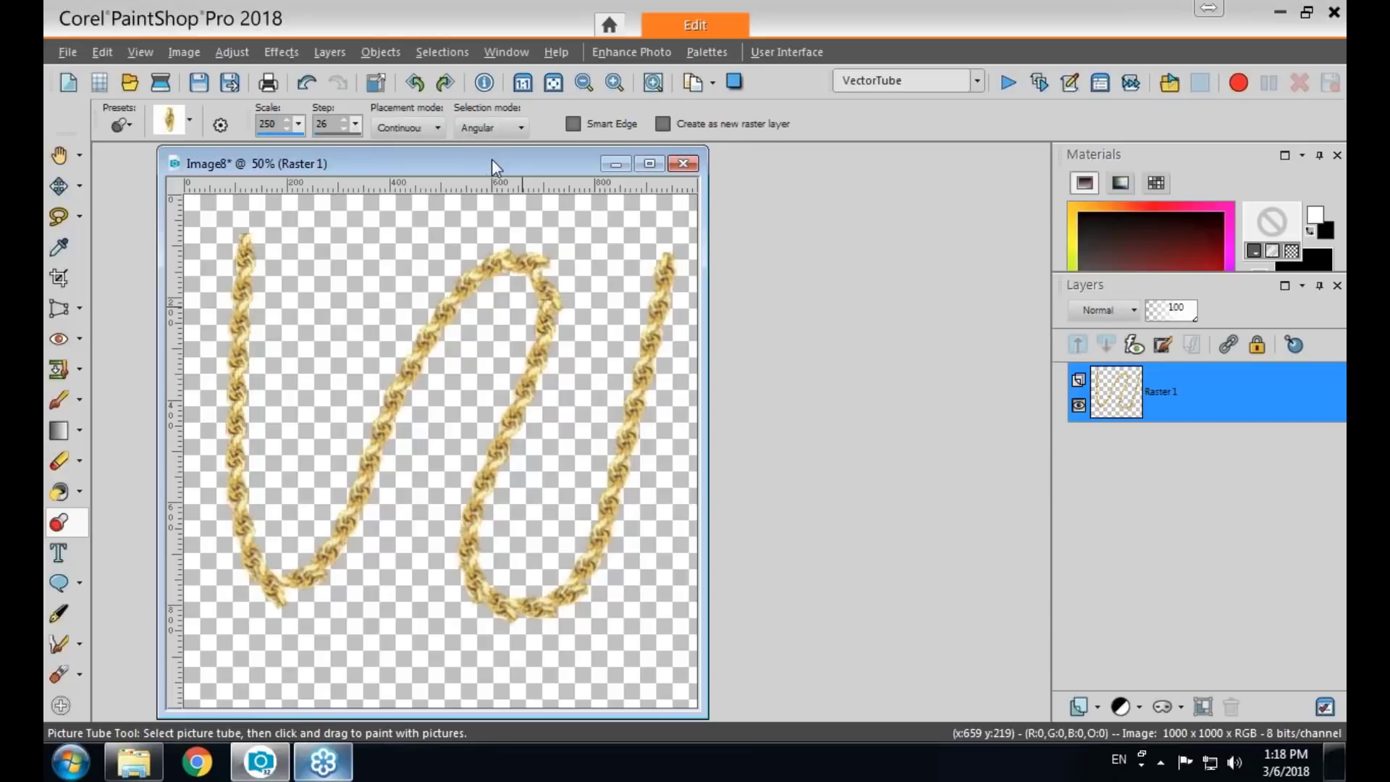
drag(493, 159, 515, 162)
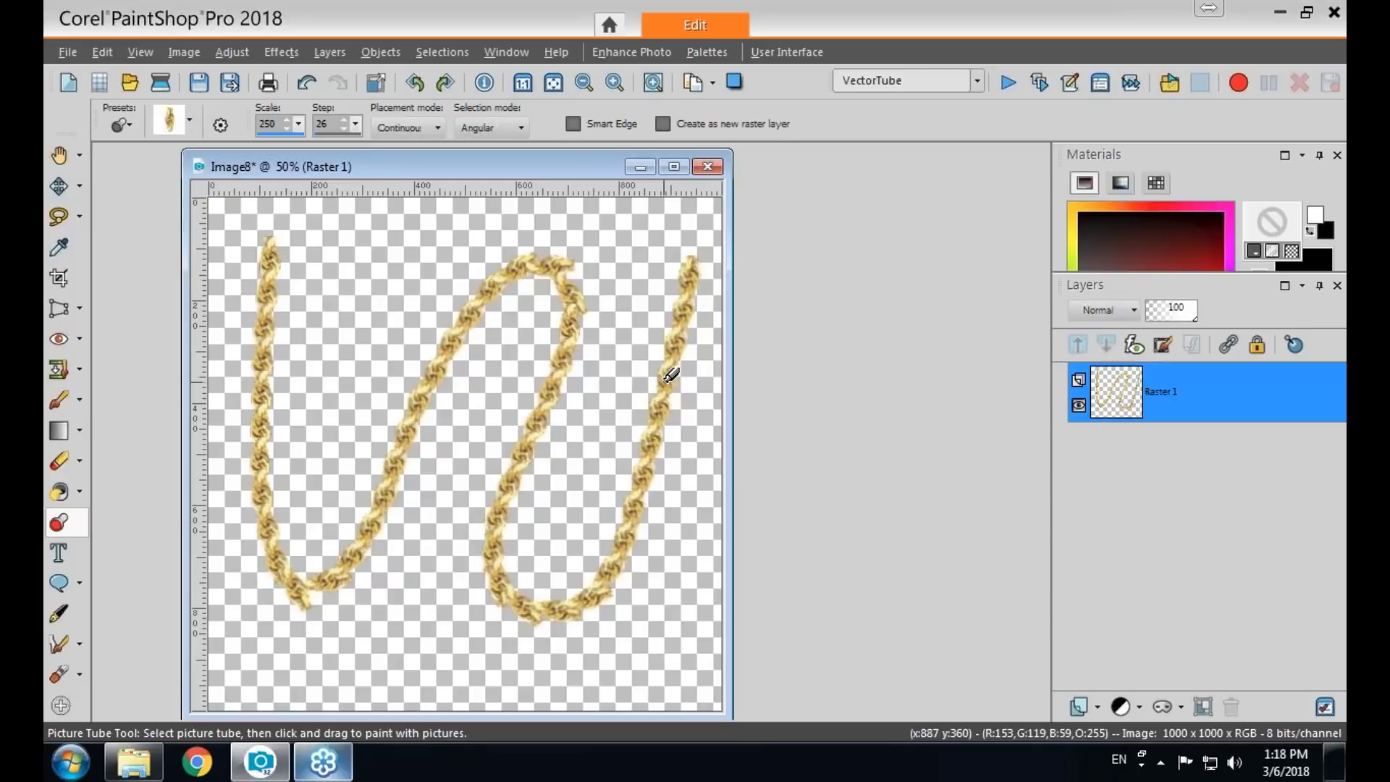
drag(545, 168, 549, 167)
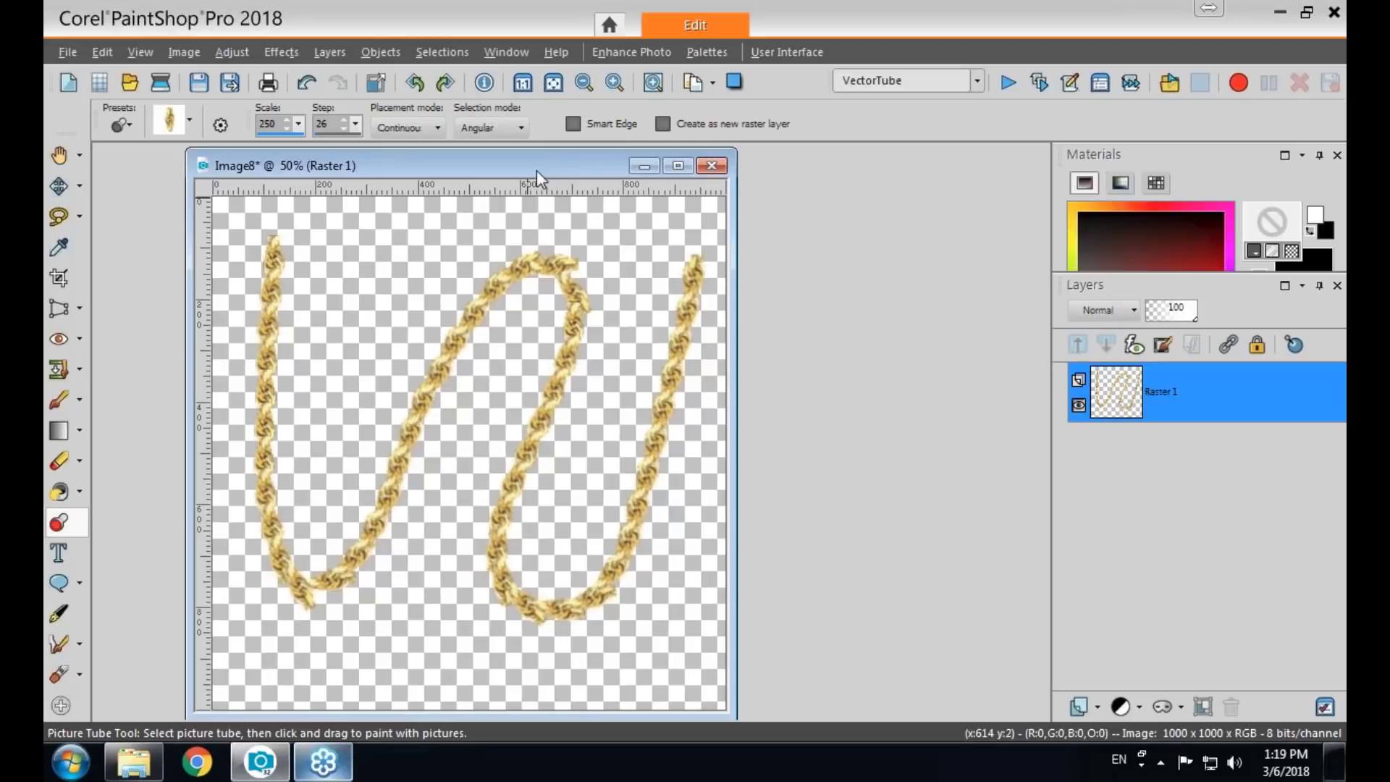
key(Delete)
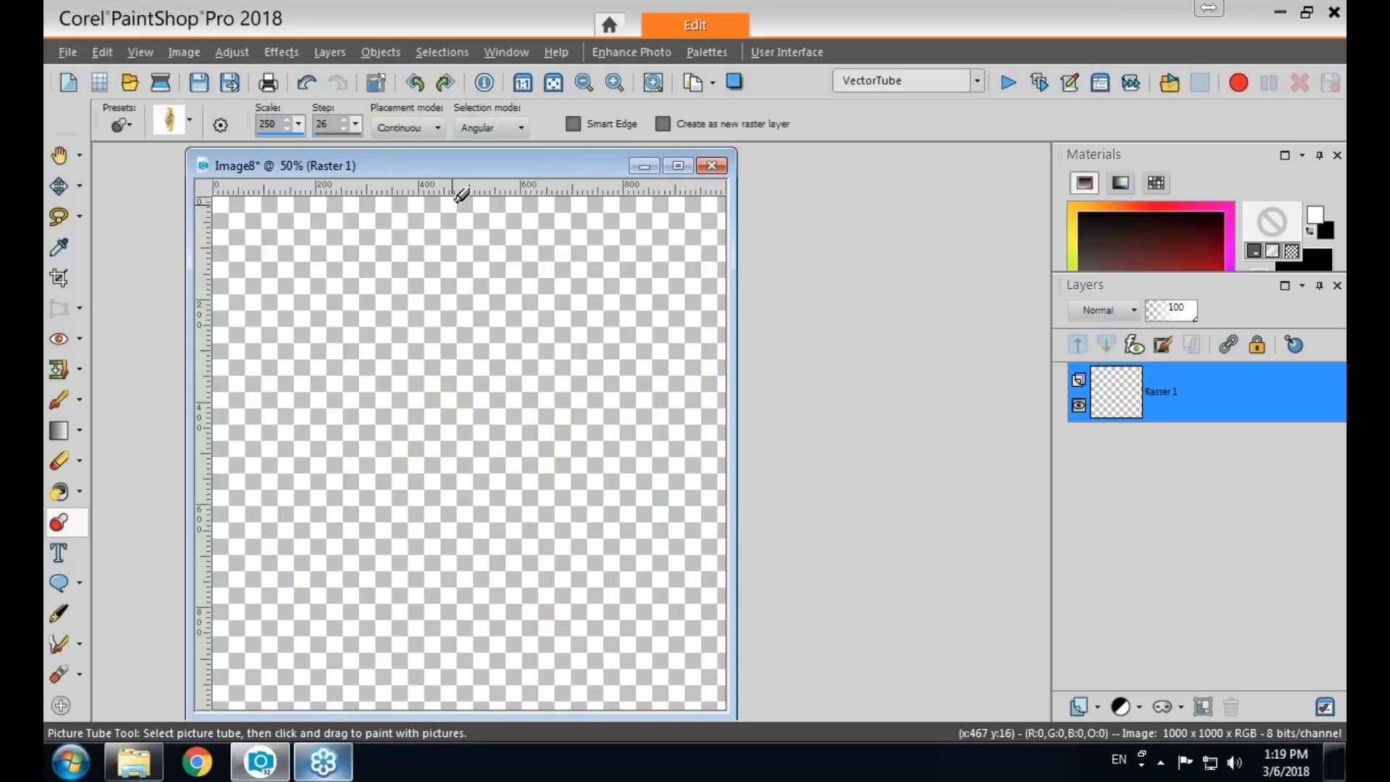
drag(546, 166, 585, 162)
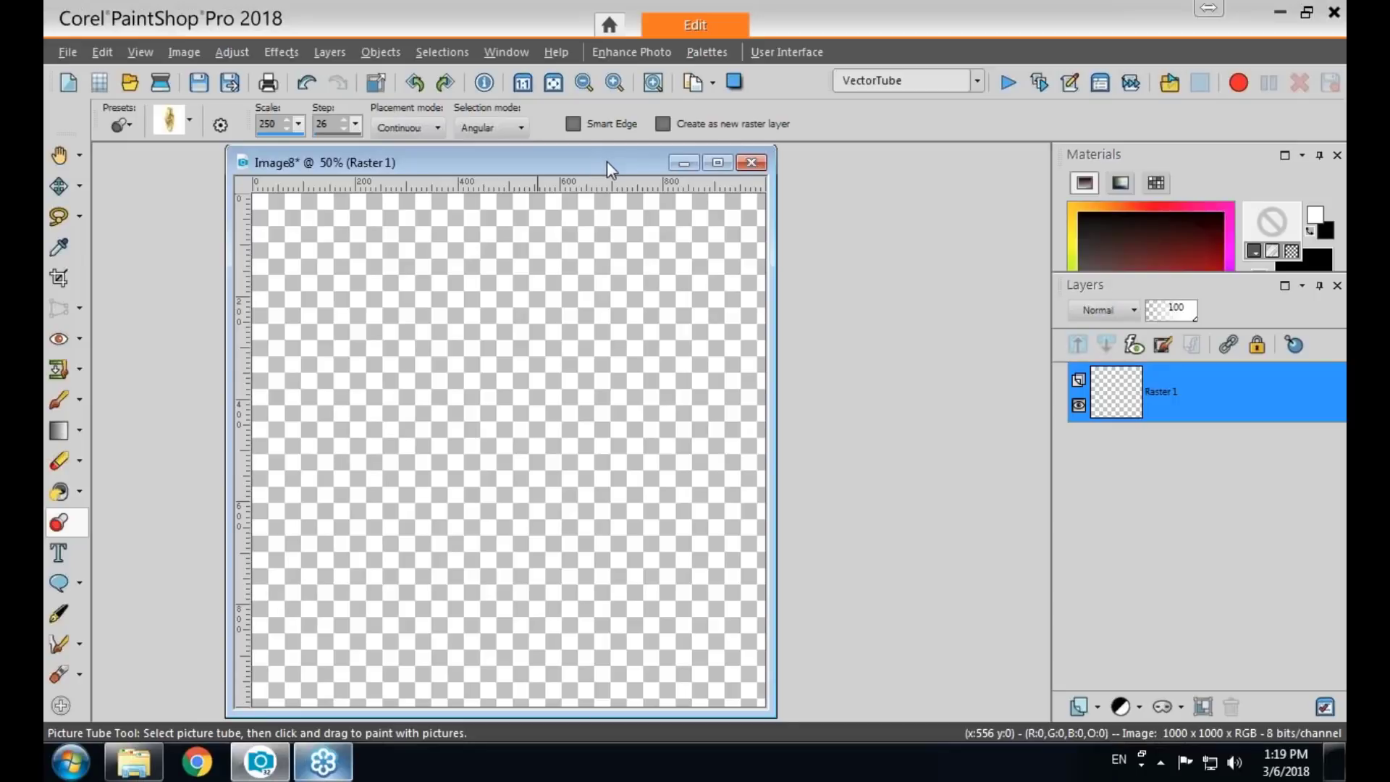
drag(606, 162, 615, 165)
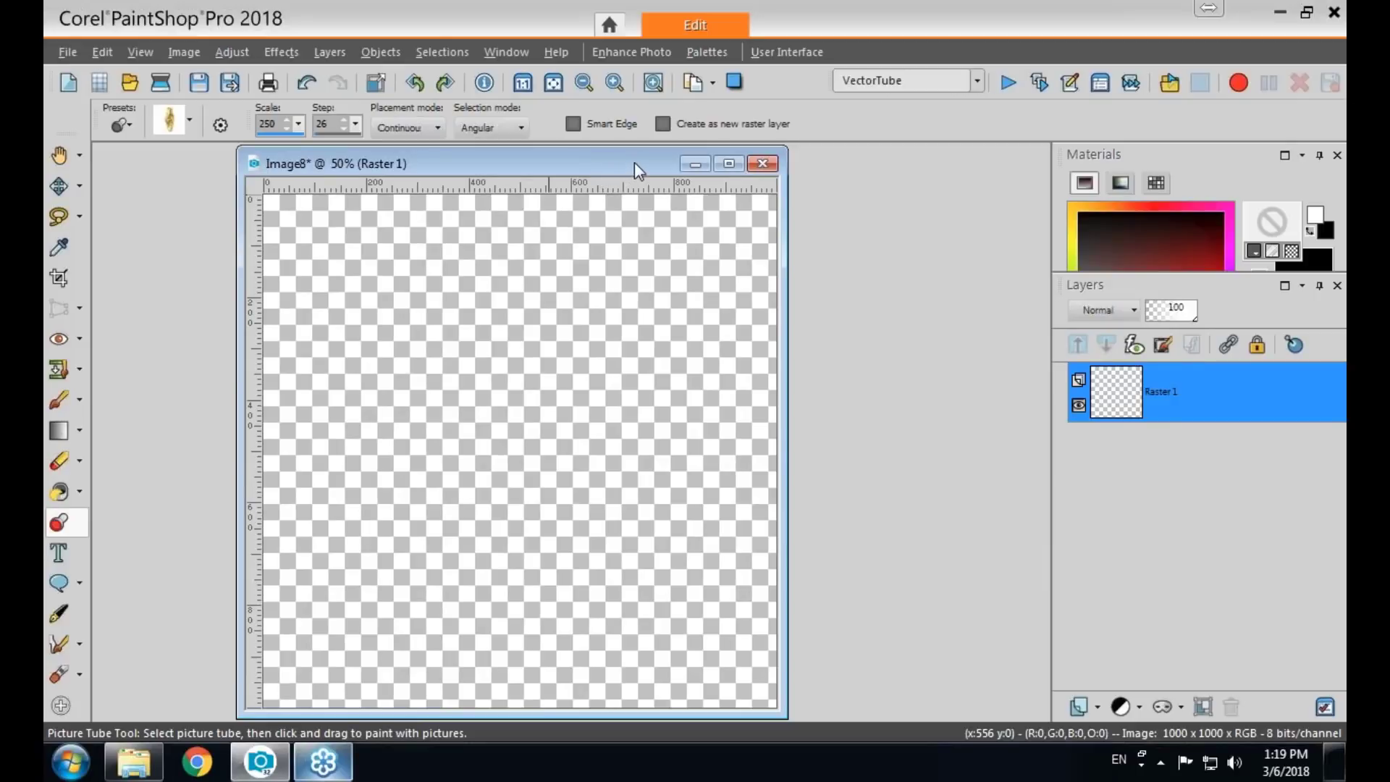
drag(634, 160, 637, 161)
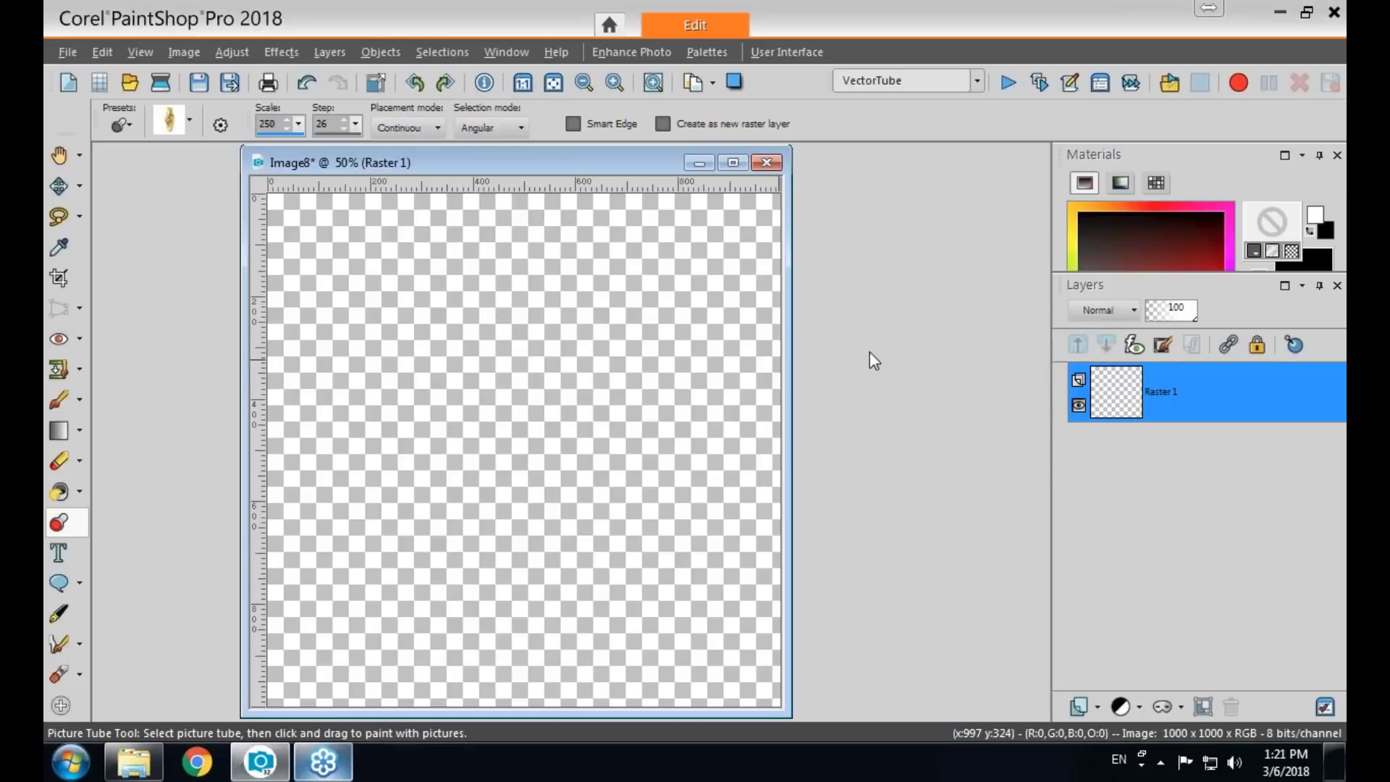
Open the TreeSilhouette.png image from the Webinar folder.
click(129, 82)
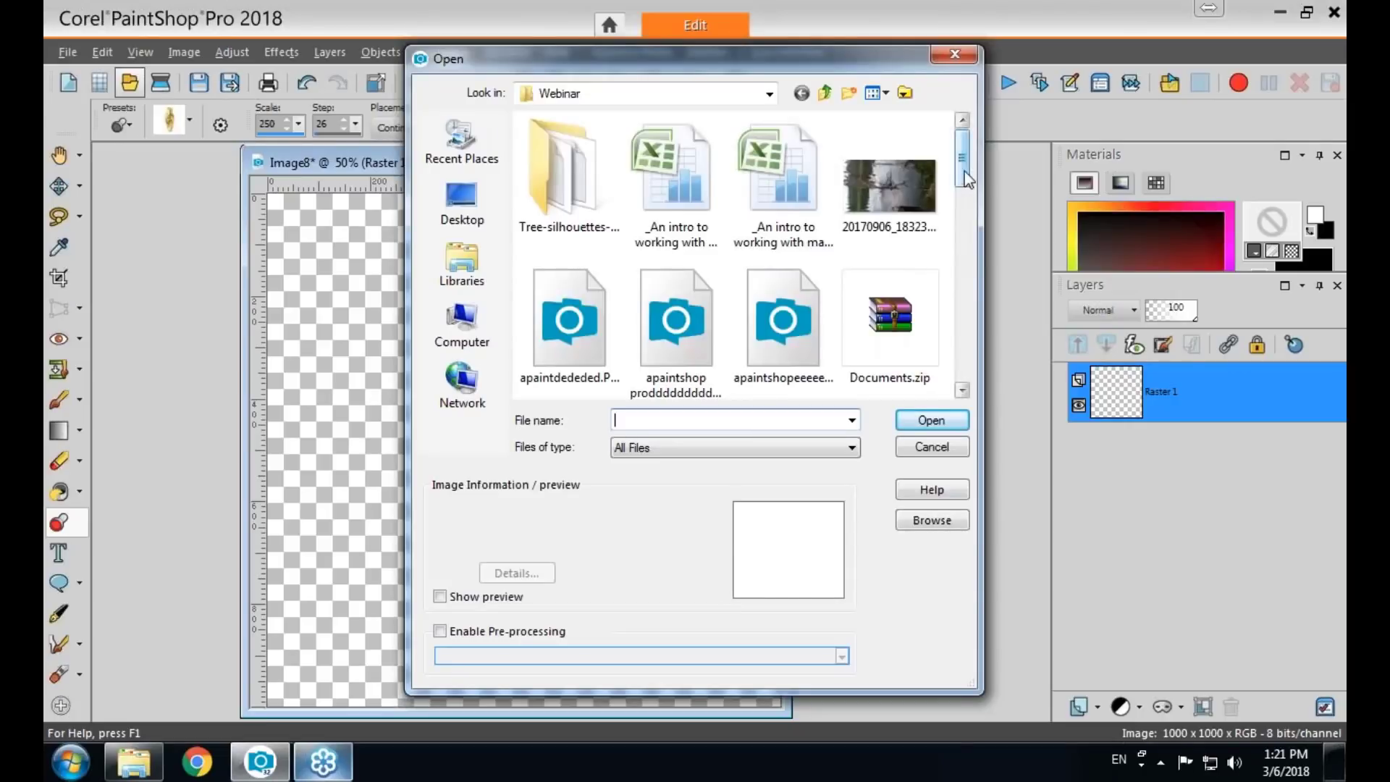
drag(963, 133, 961, 358)
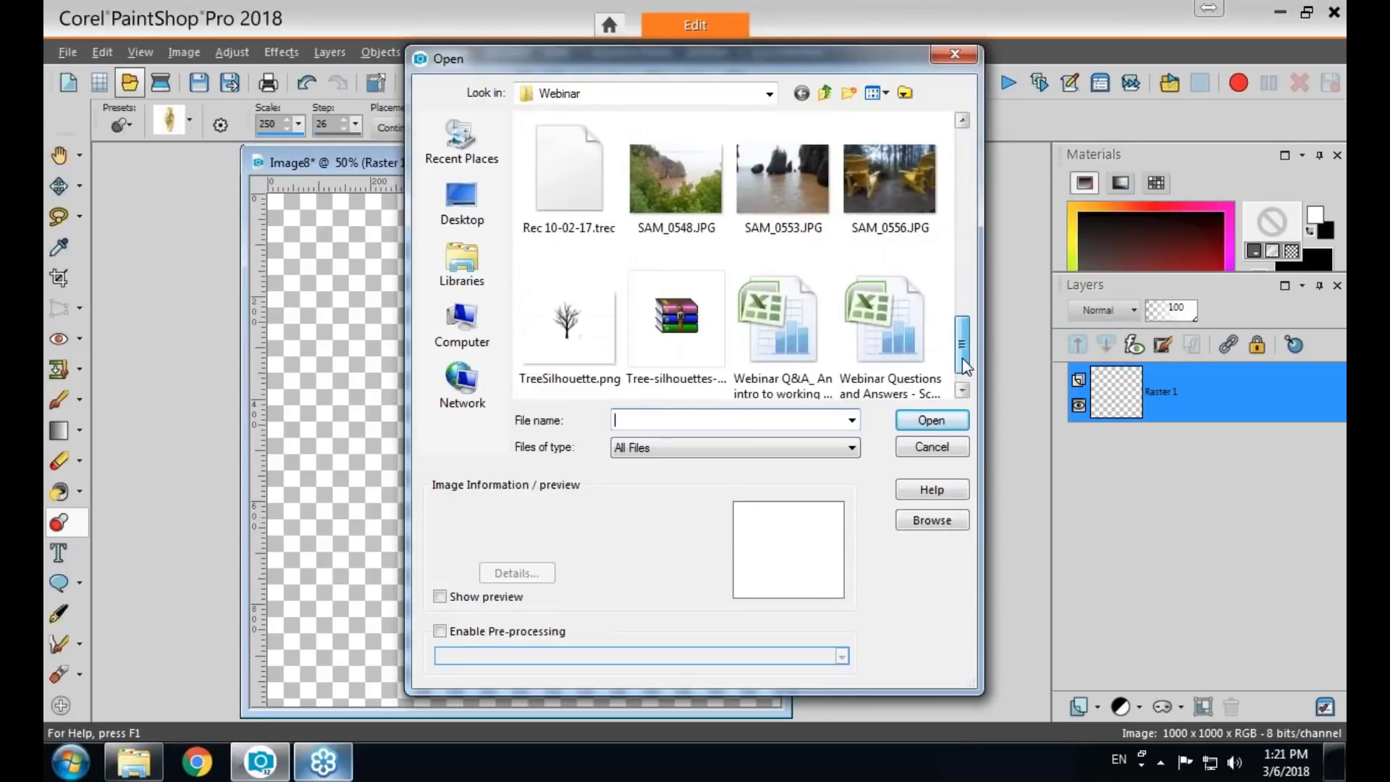
click(568, 289)
click(919, 427)
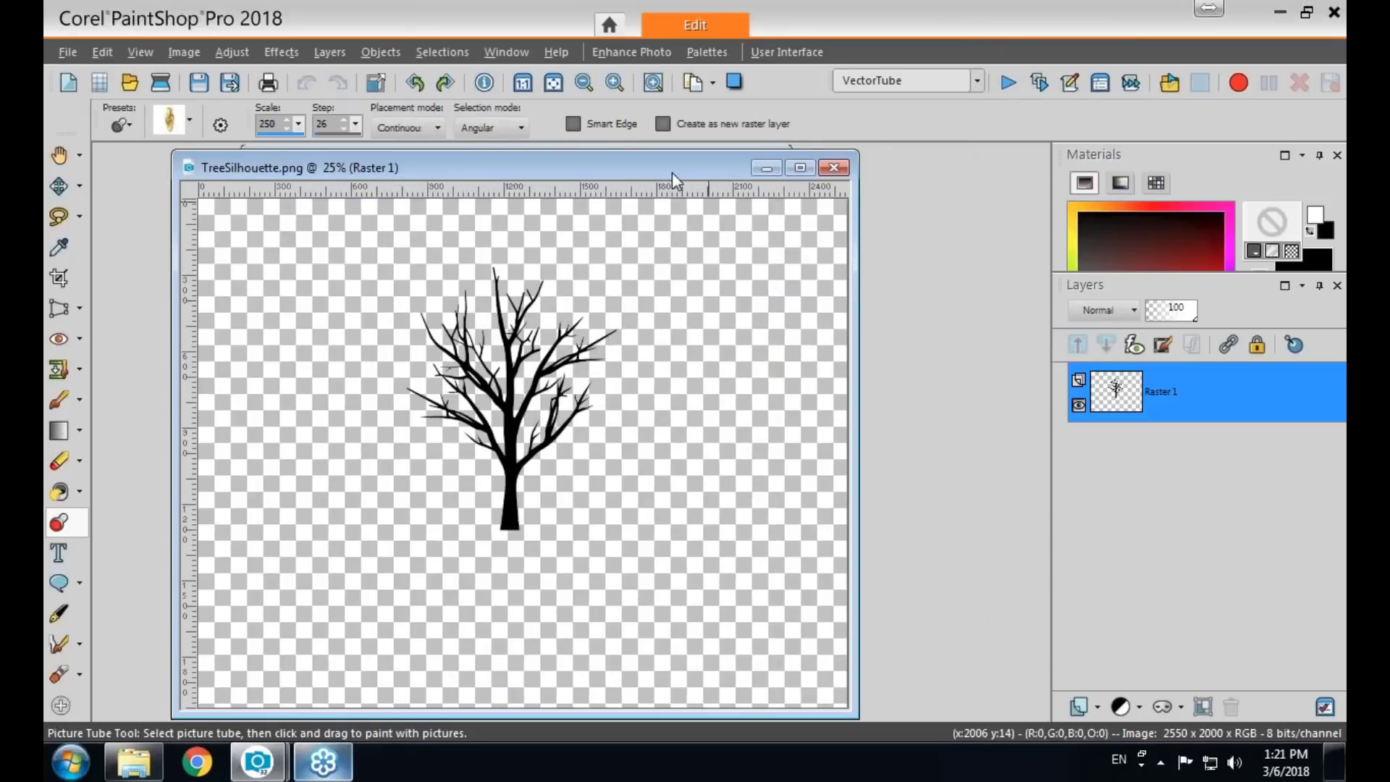
drag(672, 172, 702, 167)
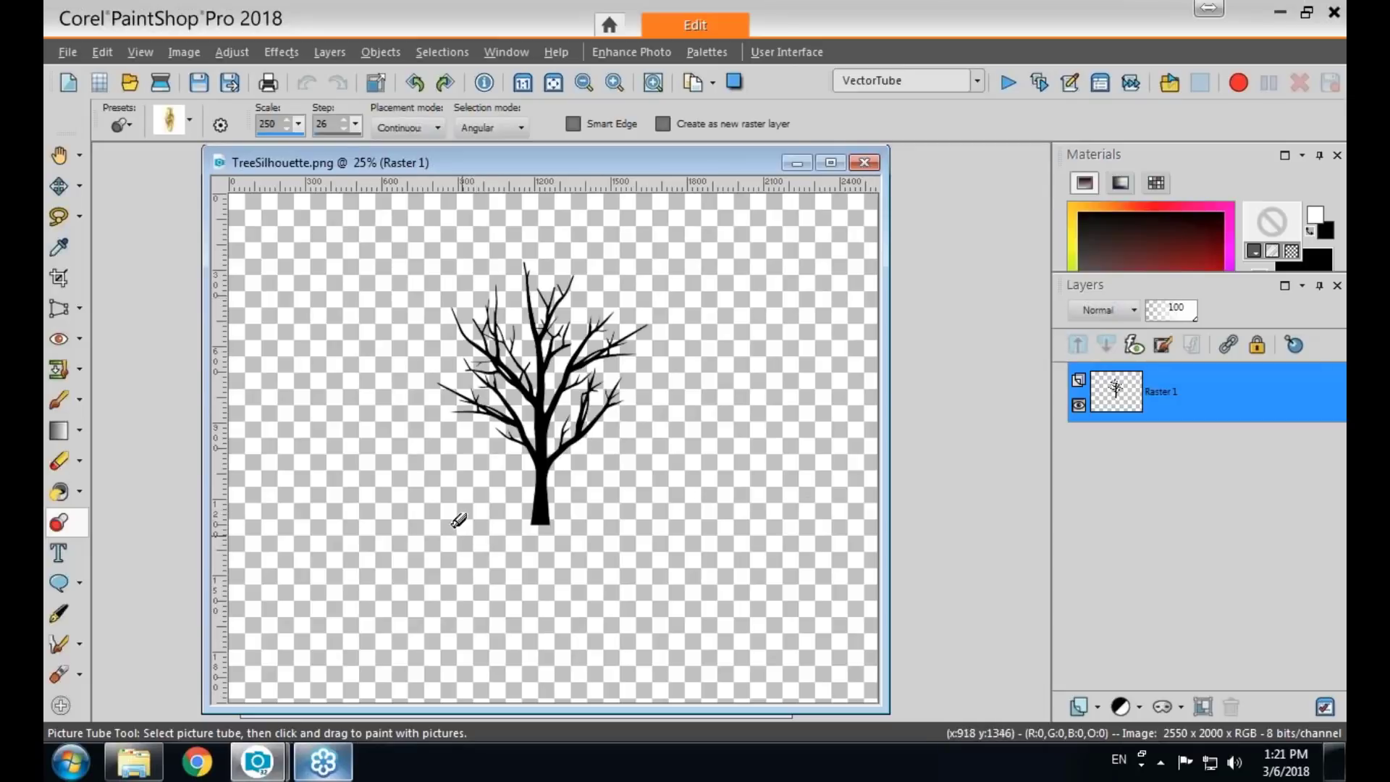
Choose the Grass 01 picture tube from the Nature category.
click(190, 125)
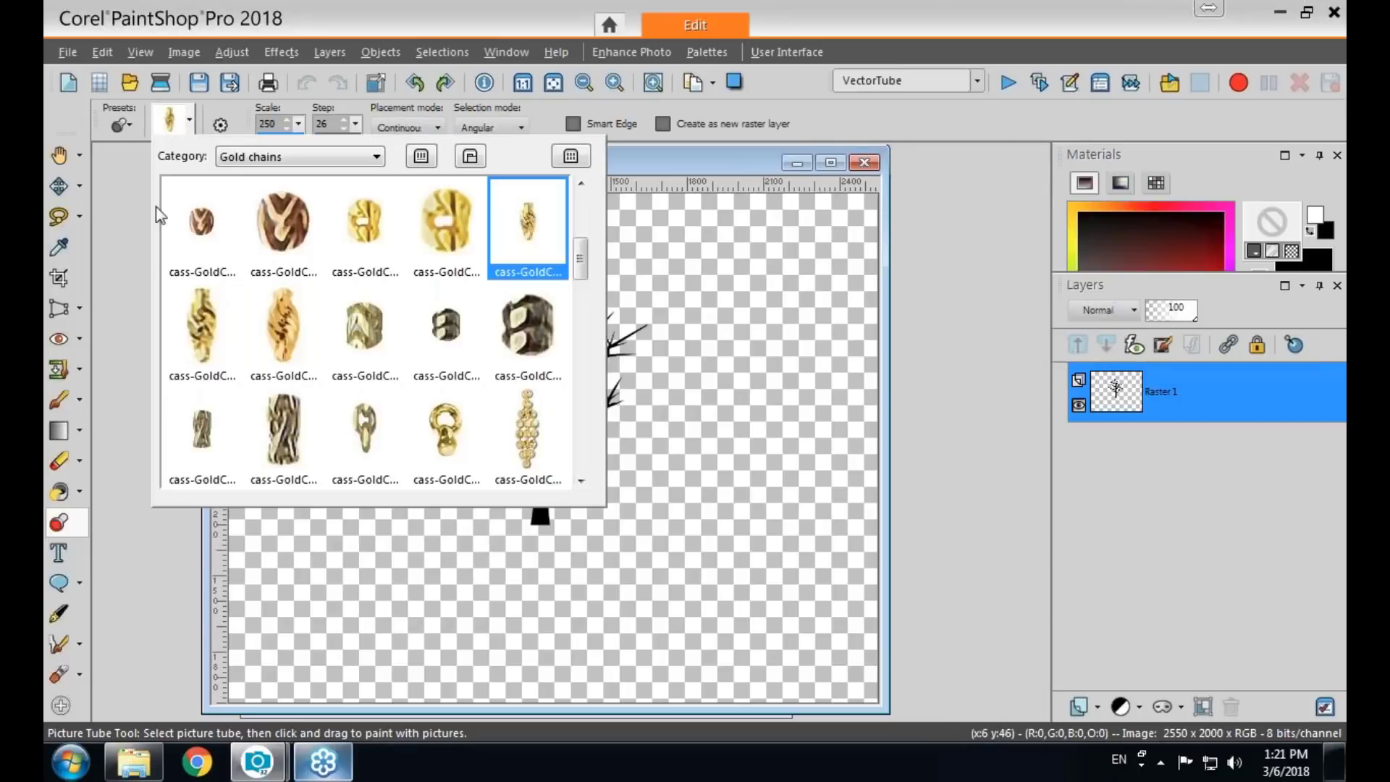
click(377, 158)
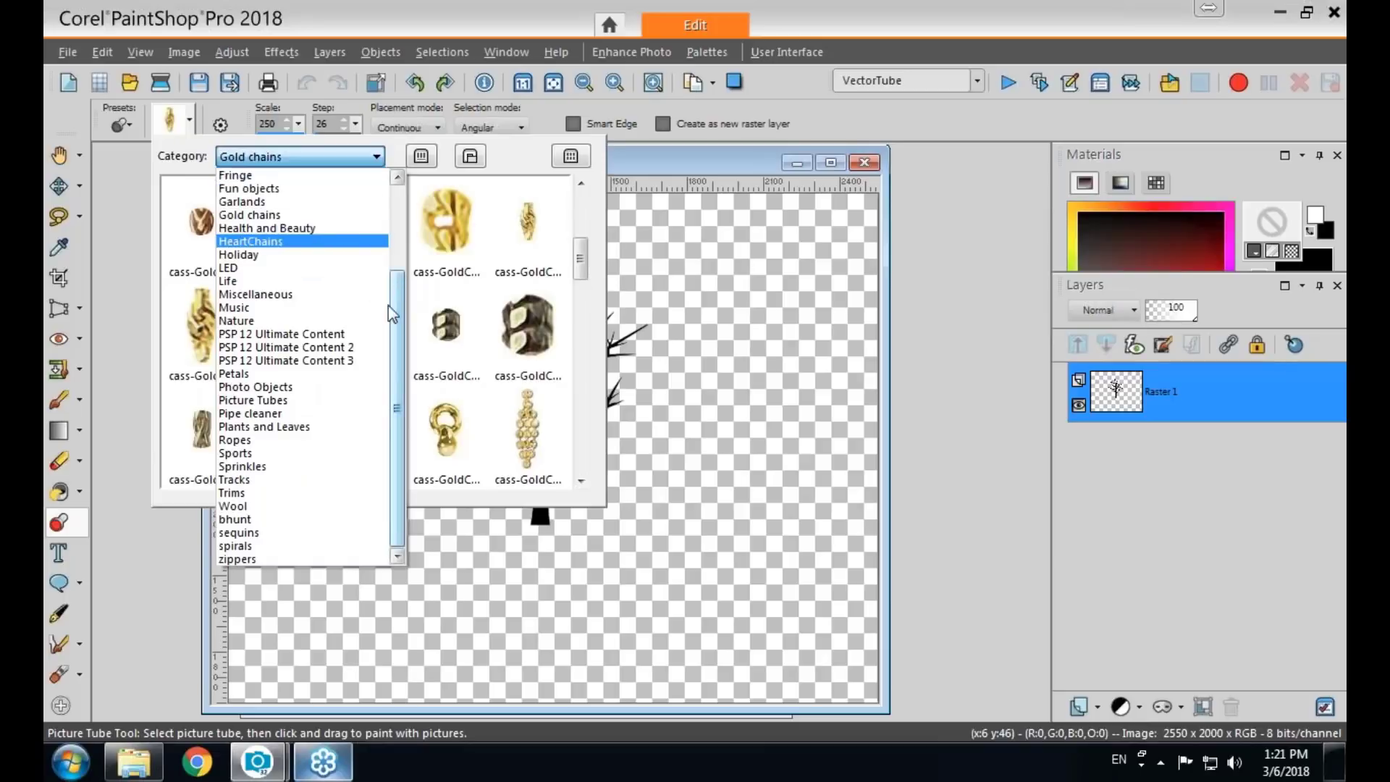
click(355, 322)
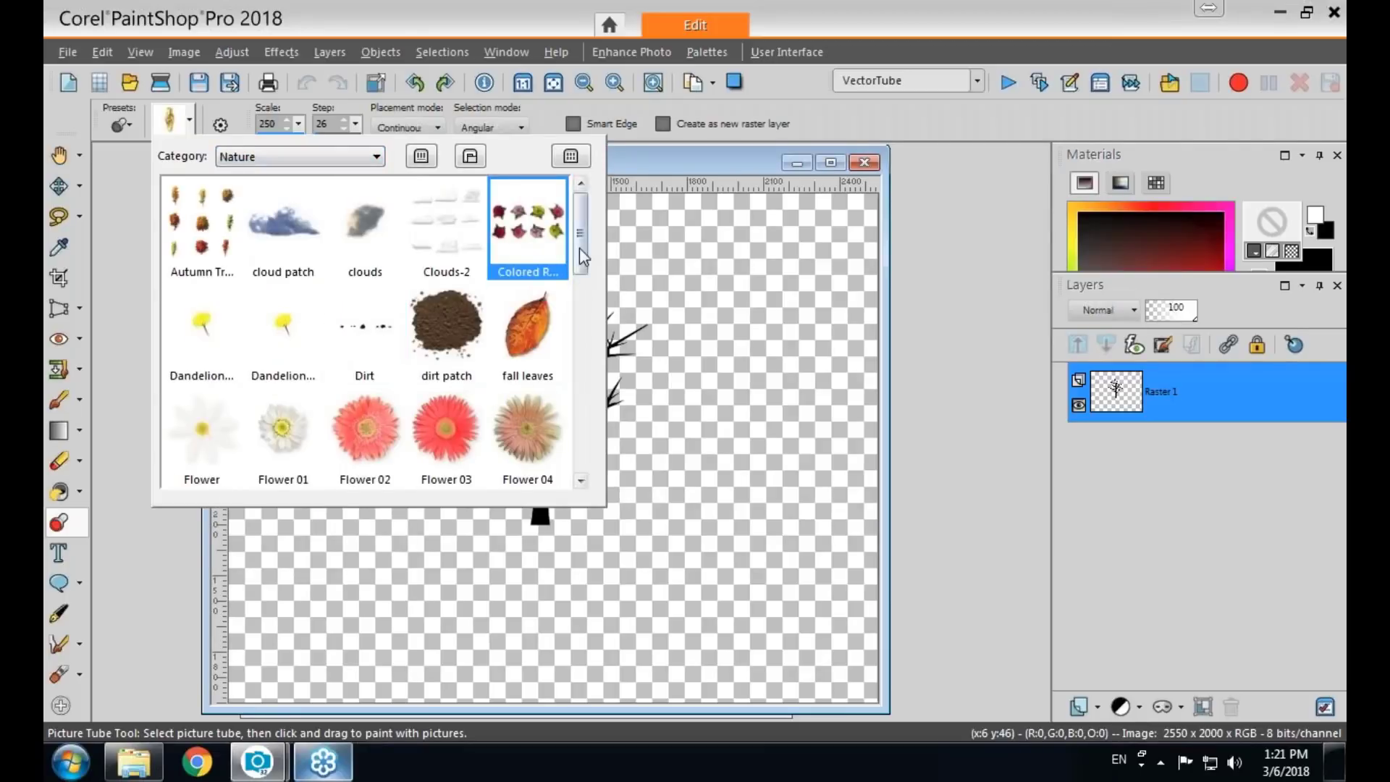
drag(579, 247, 580, 315)
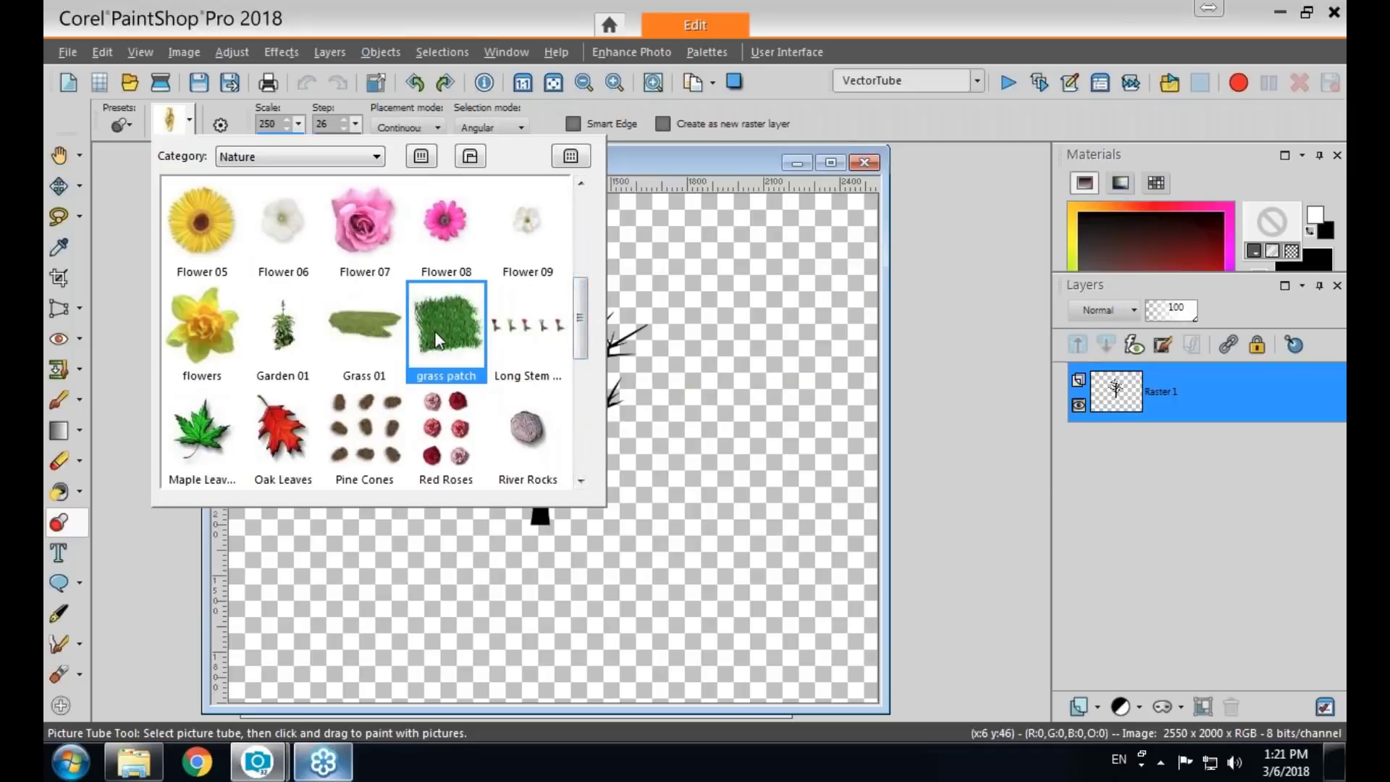
click(369, 337)
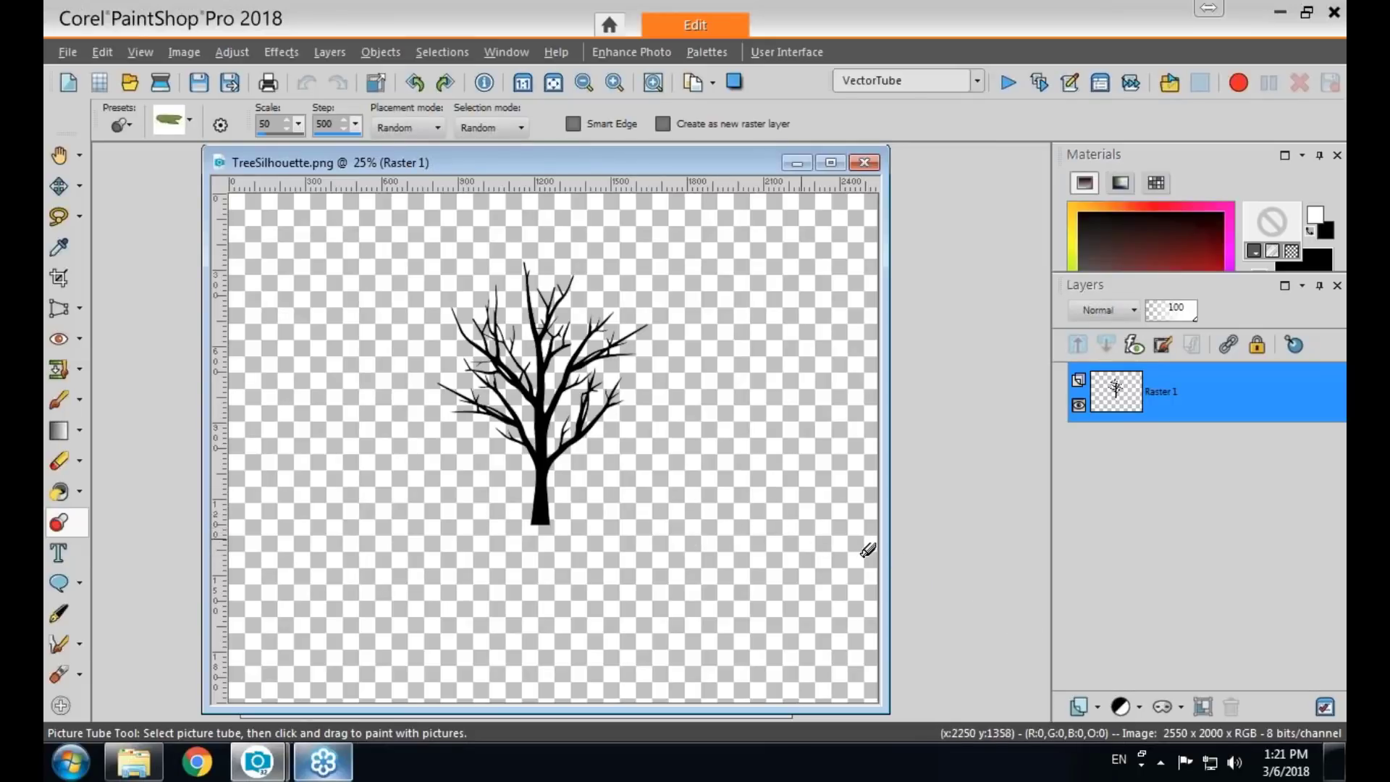
Add a default raster layer beneath the tree layer, and paint grass over the lower part of the canvas from just above the trunk's base downward.
click(1080, 705)
click(1101, 541)
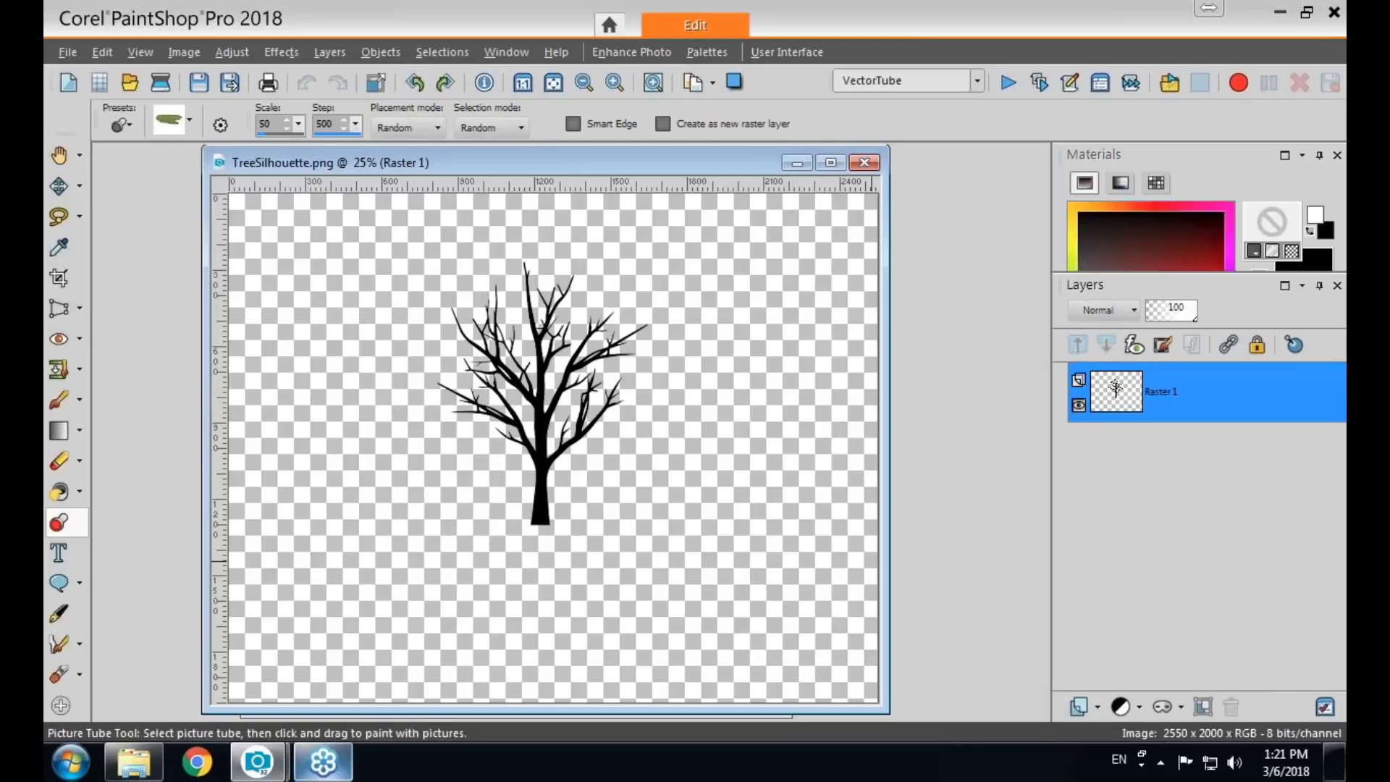
click(620, 581)
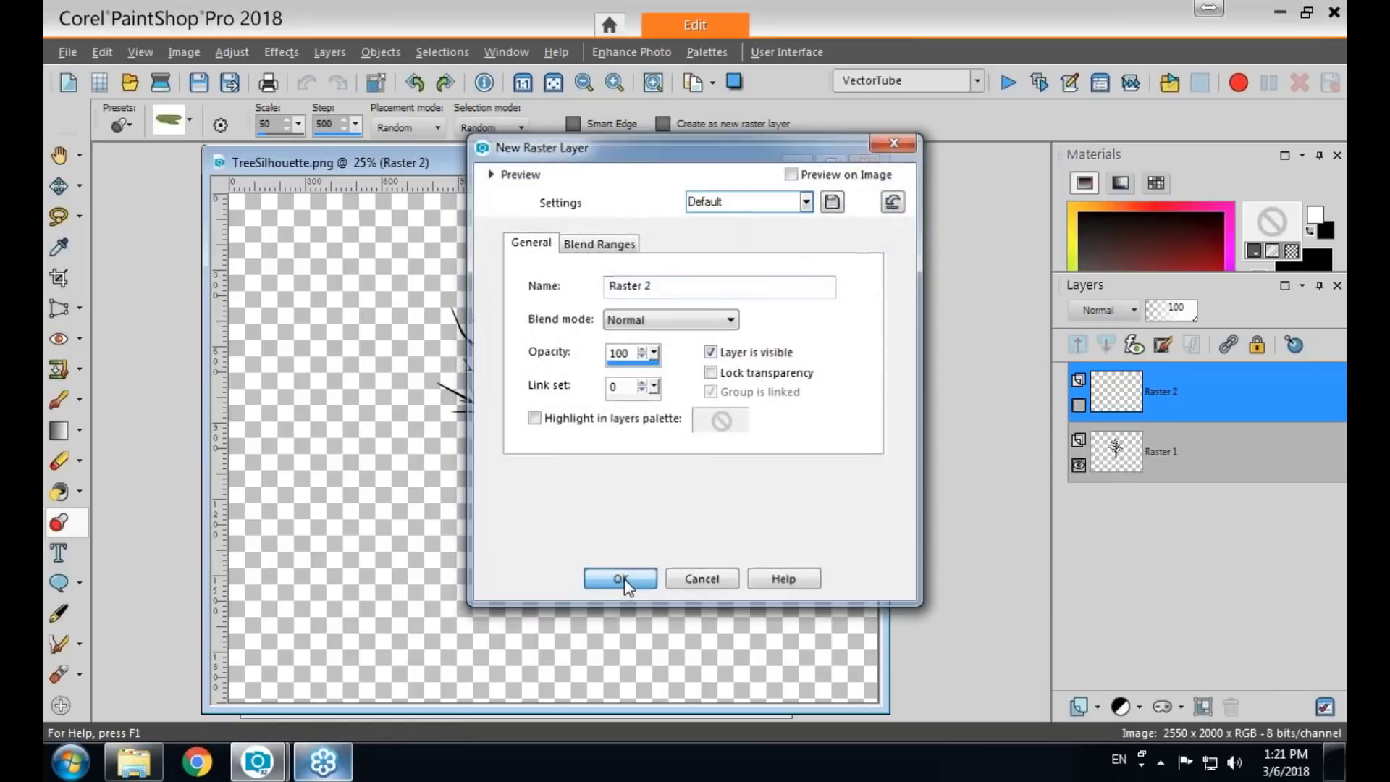
drag(1162, 410, 1165, 484)
mouse_move(311, 505)
mouse_down()
mouse_move(803, 503)
mouse_move(795, 554)
mouse_move(316, 562)
mouse_move(264, 580)
mouse_move(478, 601)
mouse_move(739, 583)
mouse_move(831, 636)
mouse_move(611, 621)
mouse_move(293, 633)
mouse_move(336, 688)
mouse_move(506, 673)
mouse_move(875, 676)
mouse_up()
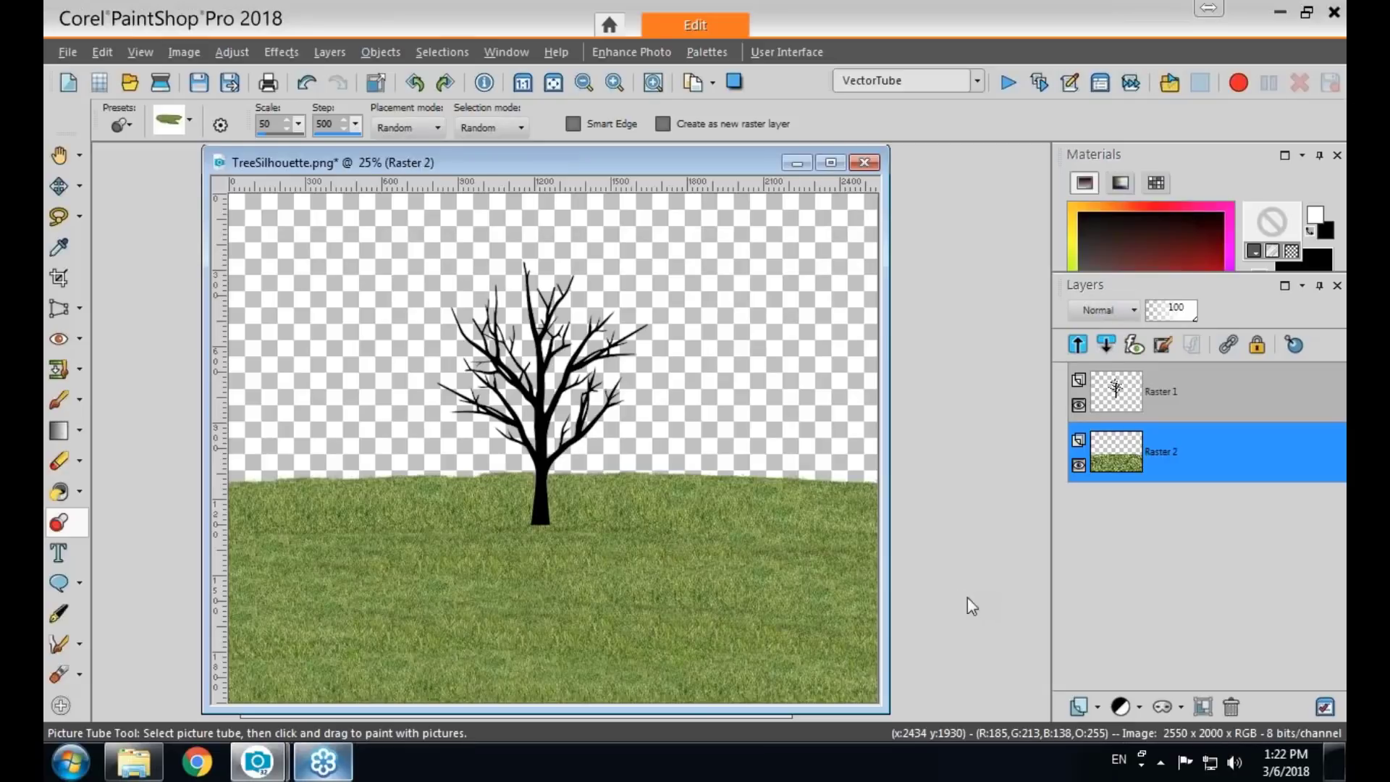
Add another default raster layer and place it above the tree layer.
click(1098, 709)
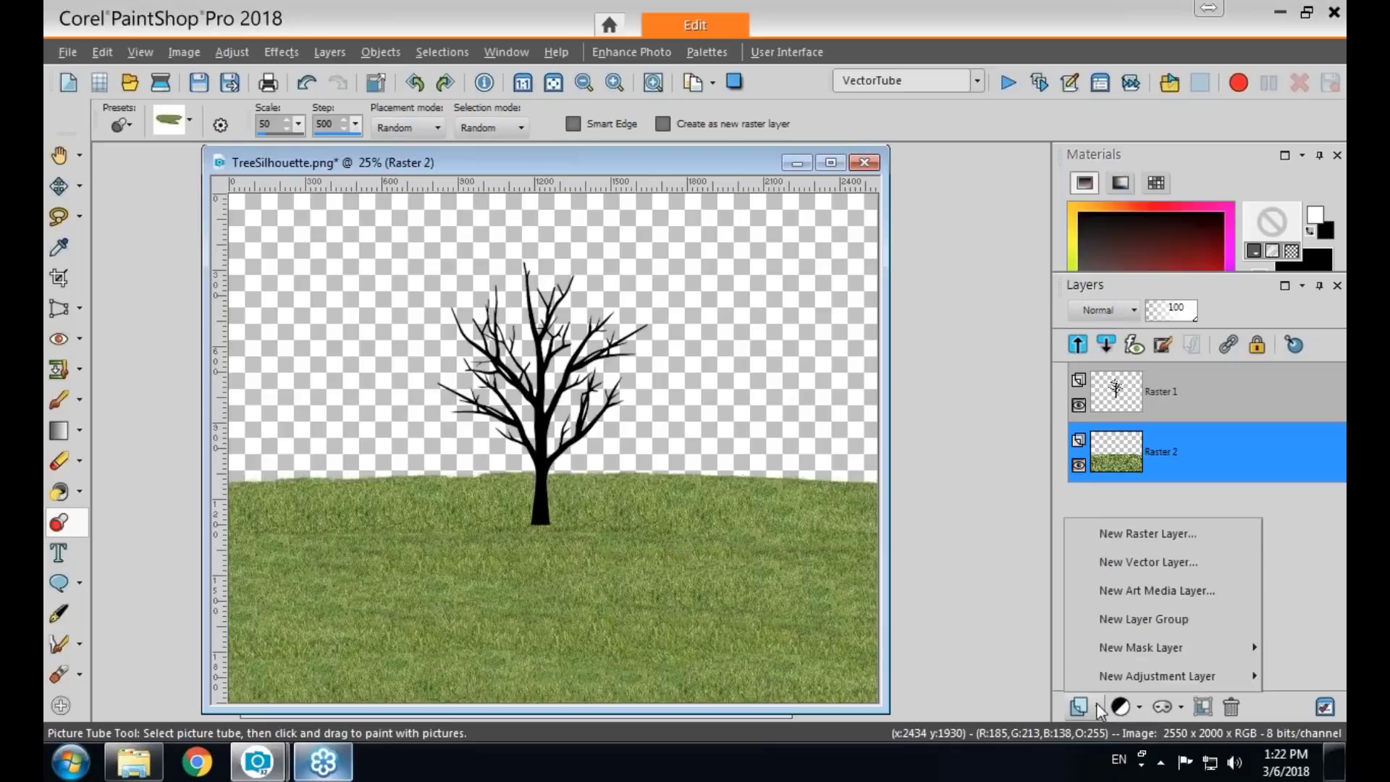
click(1116, 536)
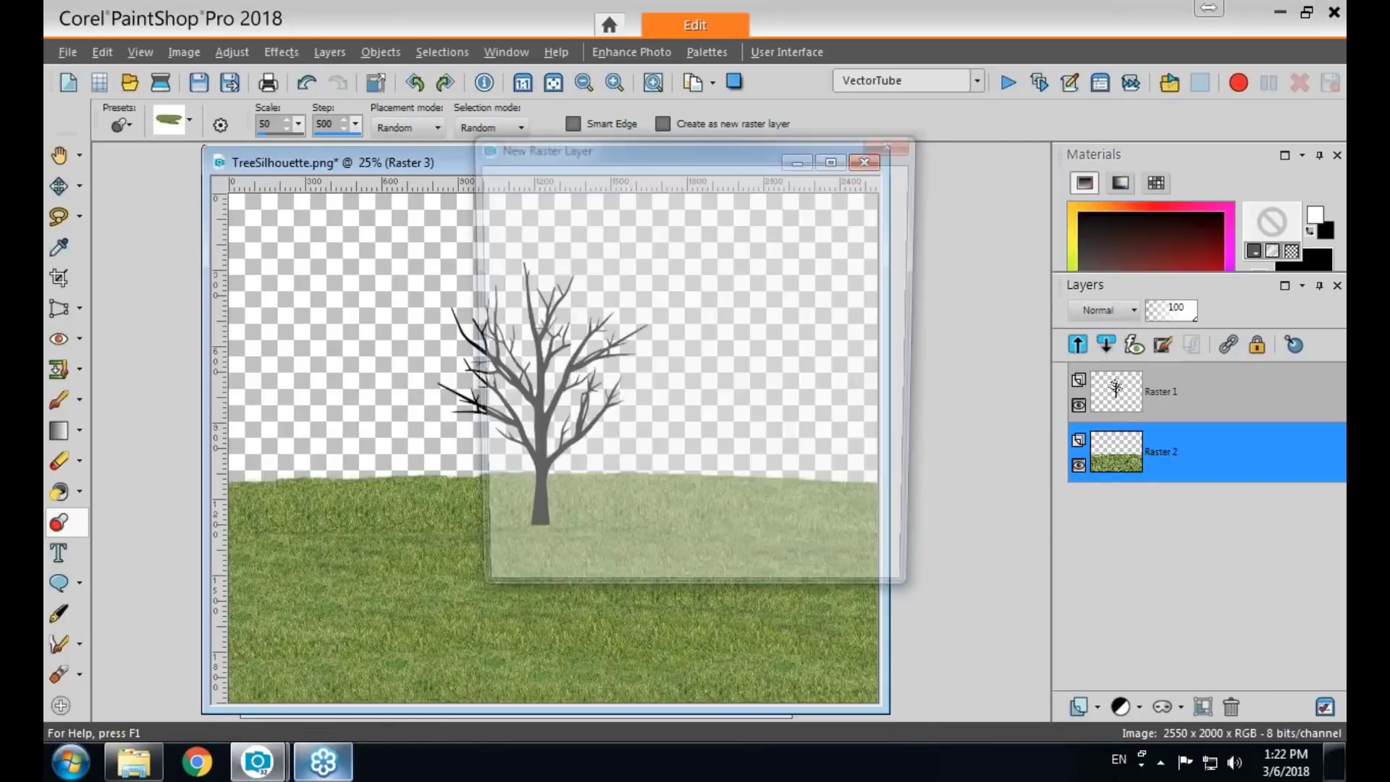
key(Return)
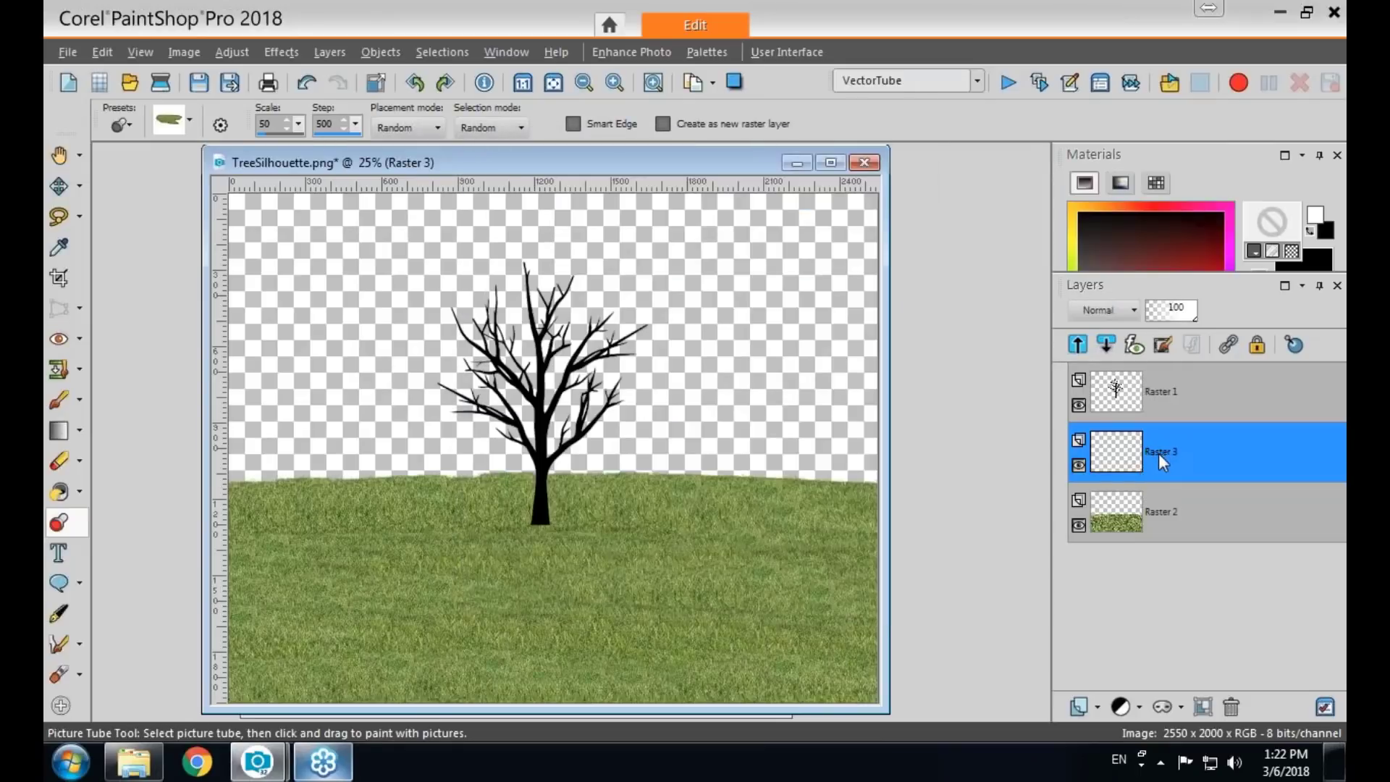
drag(1156, 398, 1117, 449)
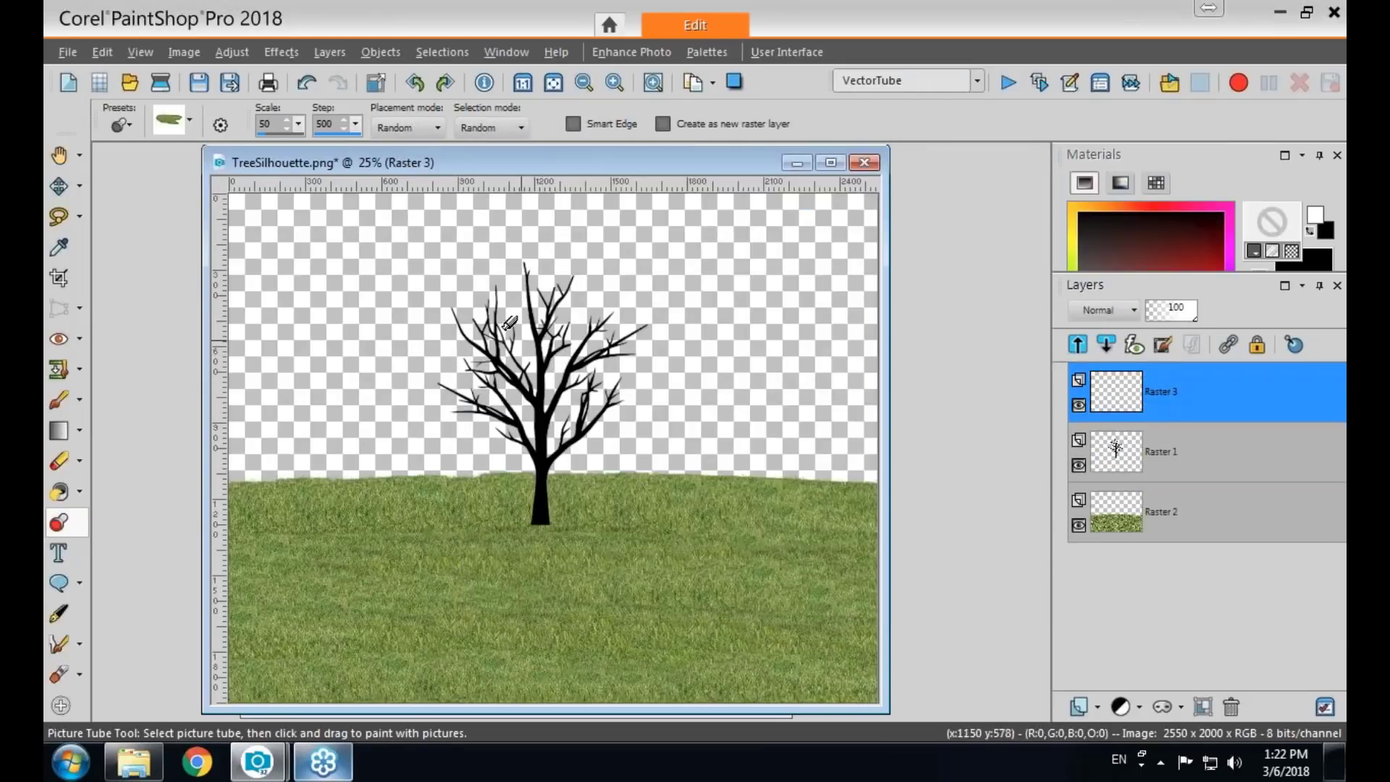
Using the Leaves tube from the Plants and Leaves category, paint foliage over the tree's branches and two fallen leaves beside the trunk.
click(190, 119)
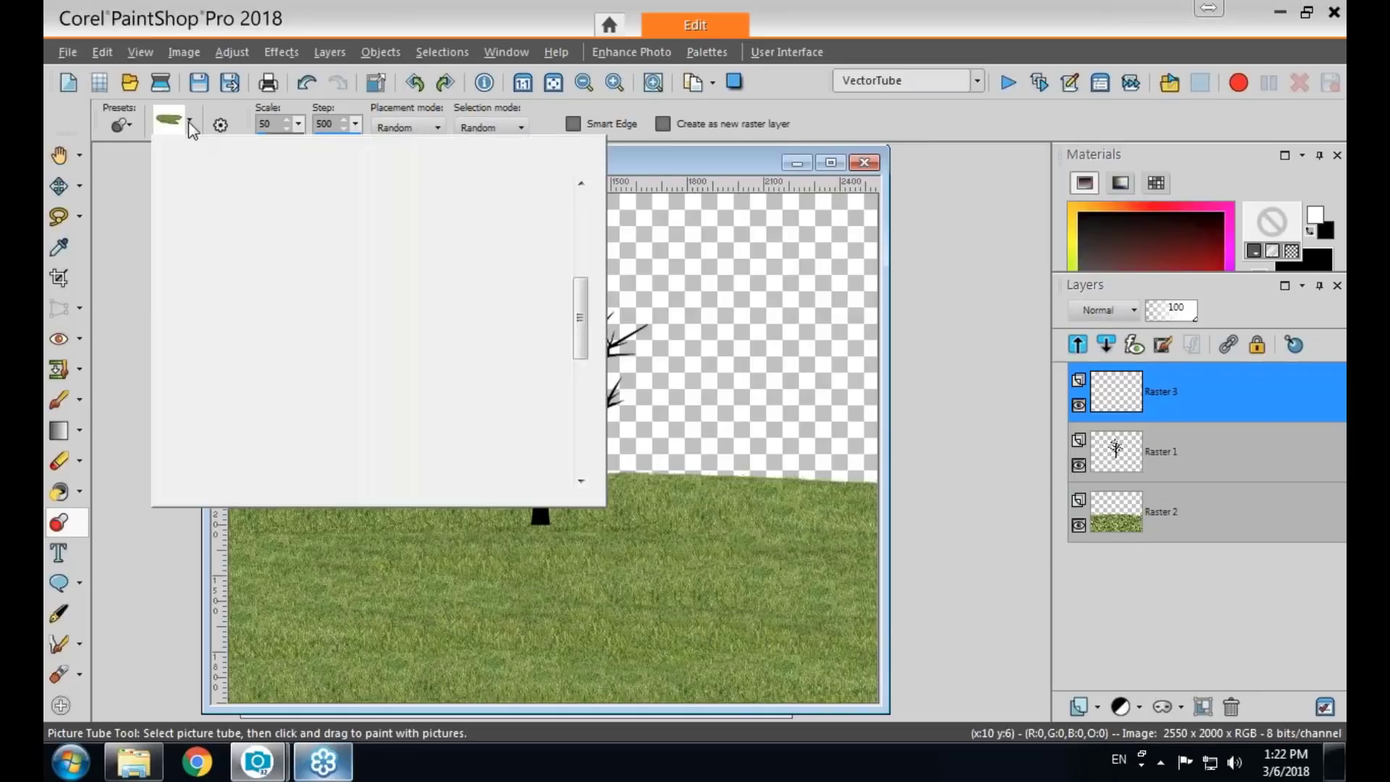
click(373, 159)
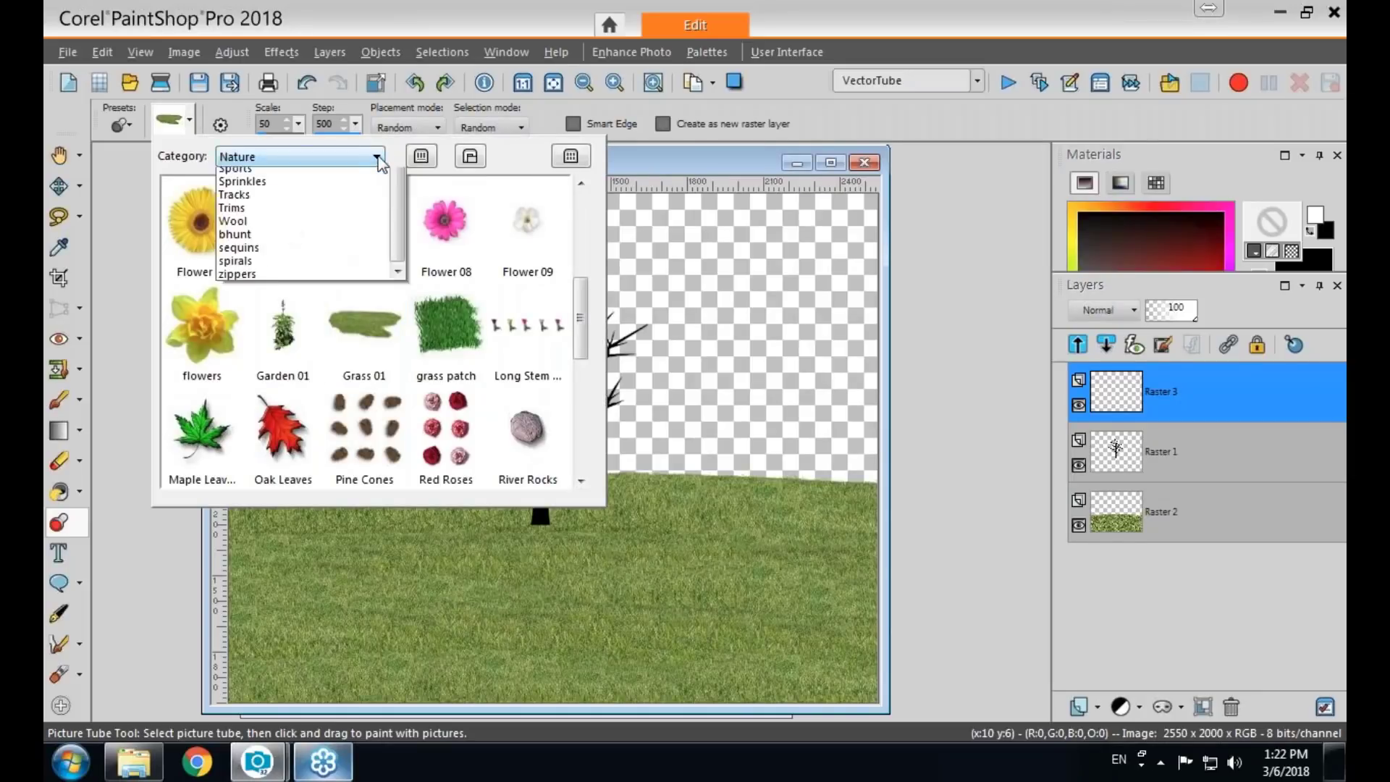
click(304, 431)
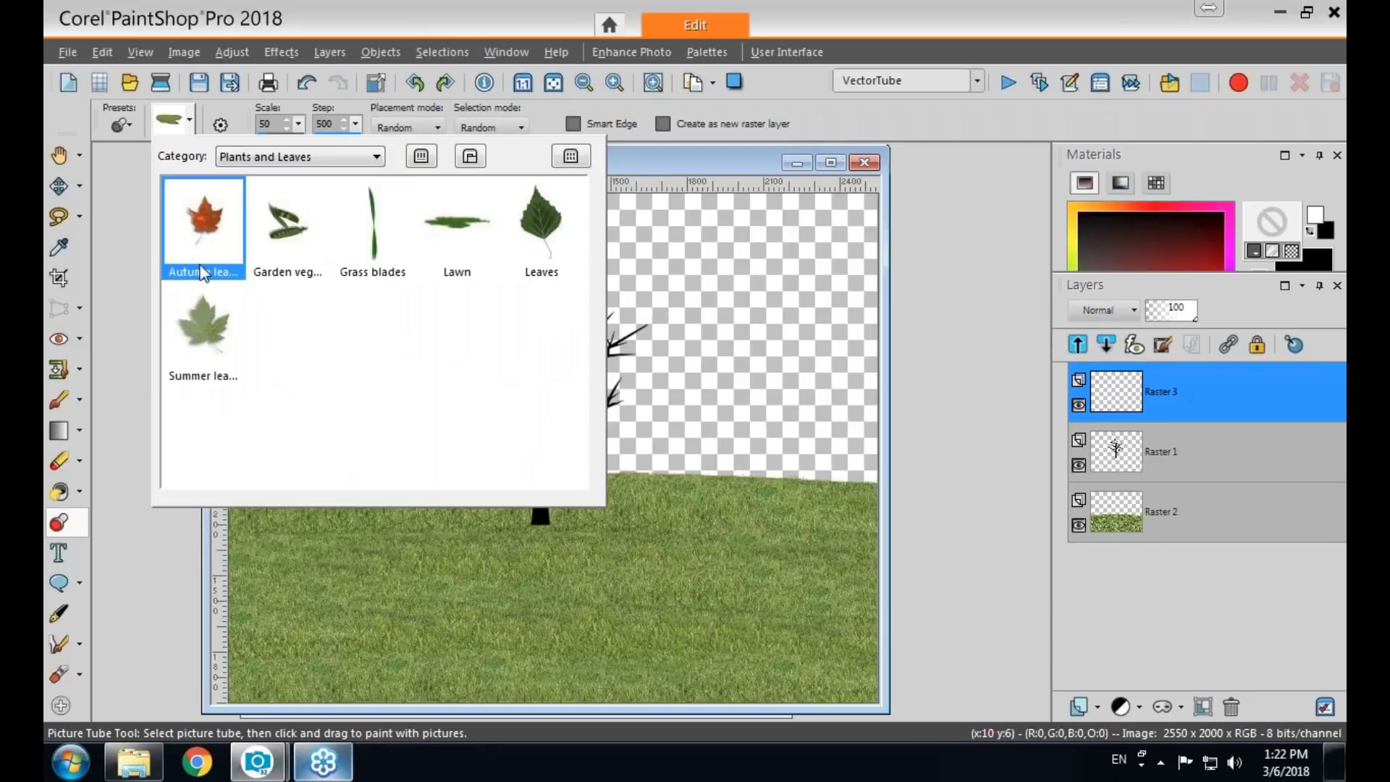
click(542, 242)
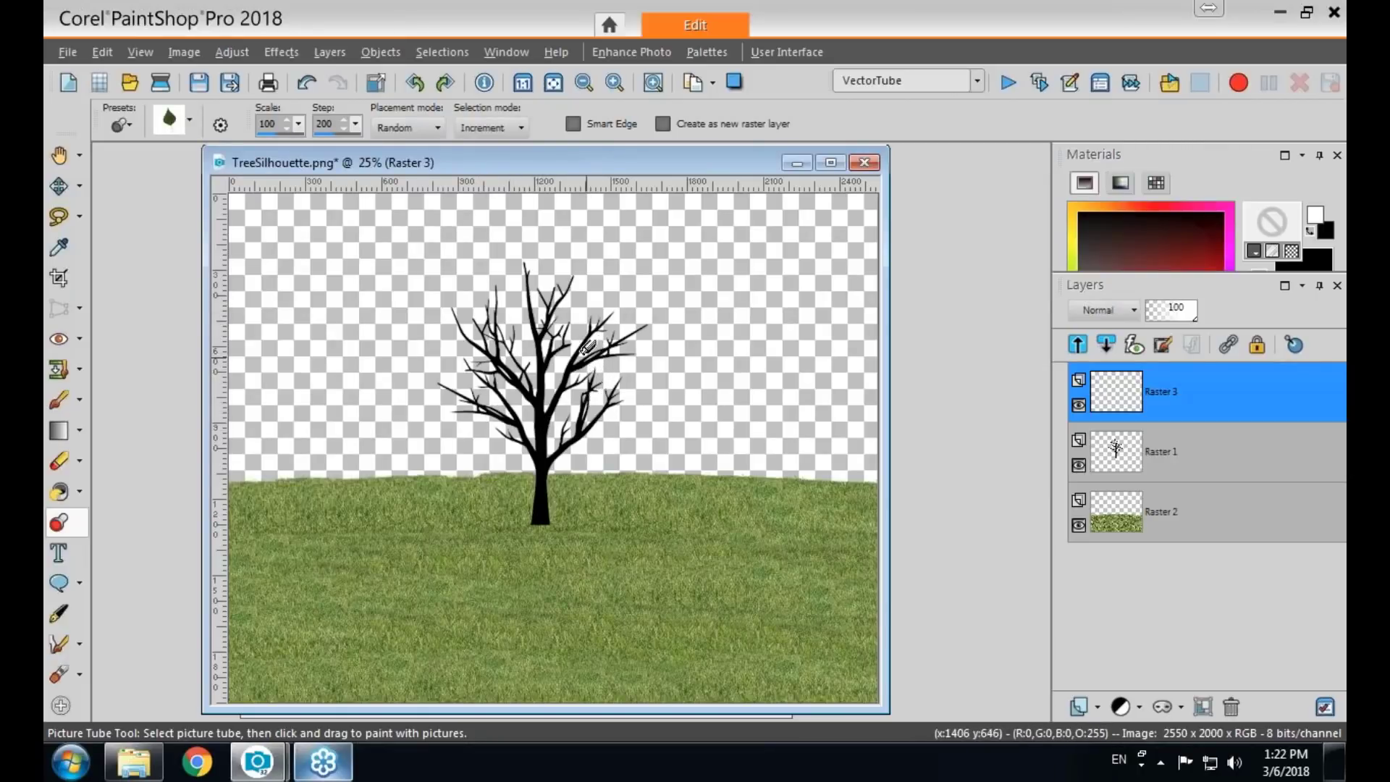
mouse_move(598, 367)
mouse_down()
mouse_move(508, 320)
mouse_move(467, 397)
mouse_move(558, 372)
mouse_move(489, 338)
mouse_move(495, 405)
mouse_move(525, 348)
mouse_move(550, 374)
mouse_move(516, 389)
mouse_move(587, 457)
mouse_move(617, 391)
mouse_move(571, 414)
mouse_move(576, 317)
mouse_move(559, 344)
mouse_move(492, 314)
mouse_move(480, 423)
mouse_move(581, 409)
mouse_move(603, 309)
mouse_move(634, 347)
mouse_move(578, 397)
mouse_move(541, 376)
mouse_move(488, 302)
mouse_move(462, 364)
mouse_move(466, 309)
mouse_move(474, 404)
mouse_move(547, 416)
mouse_move(573, 376)
mouse_move(528, 434)
mouse_move(529, 391)
mouse_move(501, 437)
mouse_move(580, 425)
mouse_move(600, 381)
mouse_move(580, 307)
mouse_move(617, 327)
mouse_move(597, 408)
mouse_move(576, 317)
mouse_move(461, 324)
mouse_move(541, 372)
mouse_move(649, 405)
mouse_up()
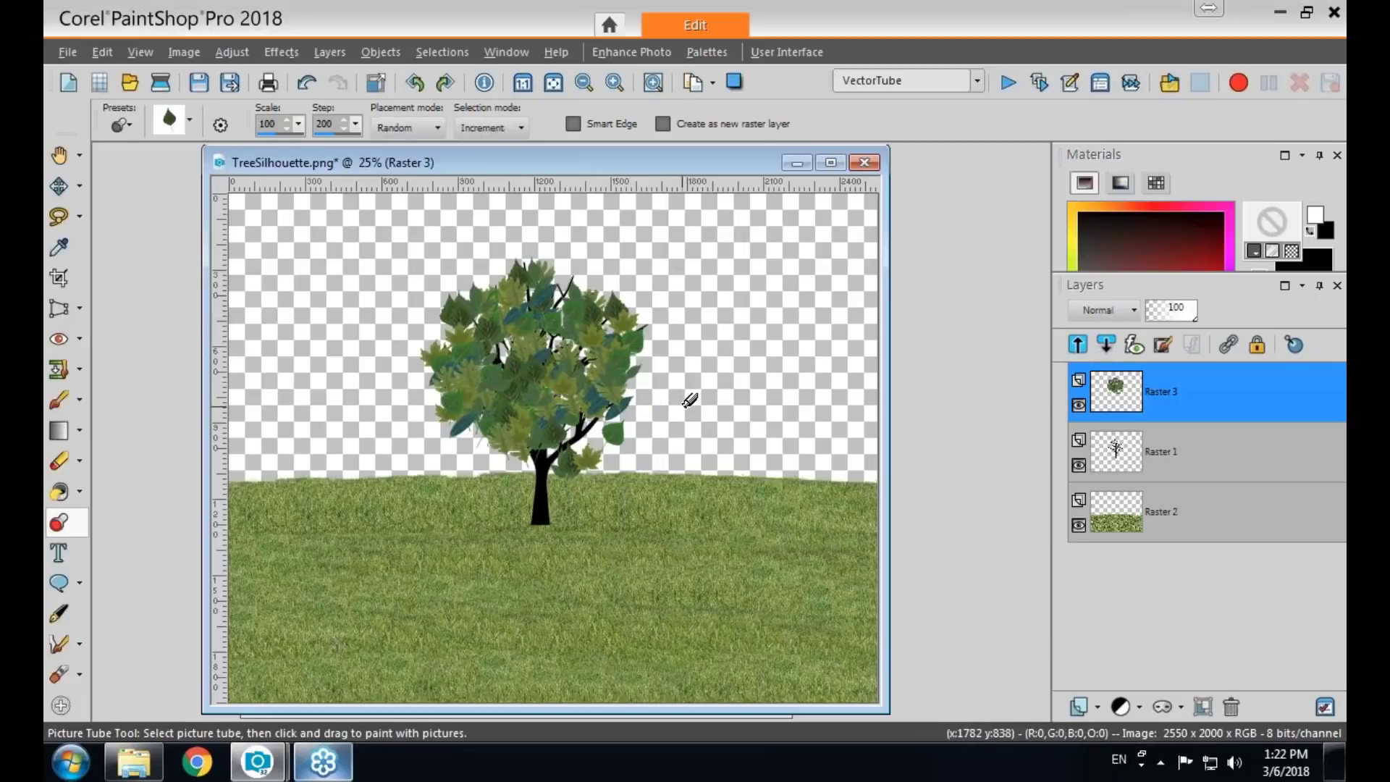
click(574, 518)
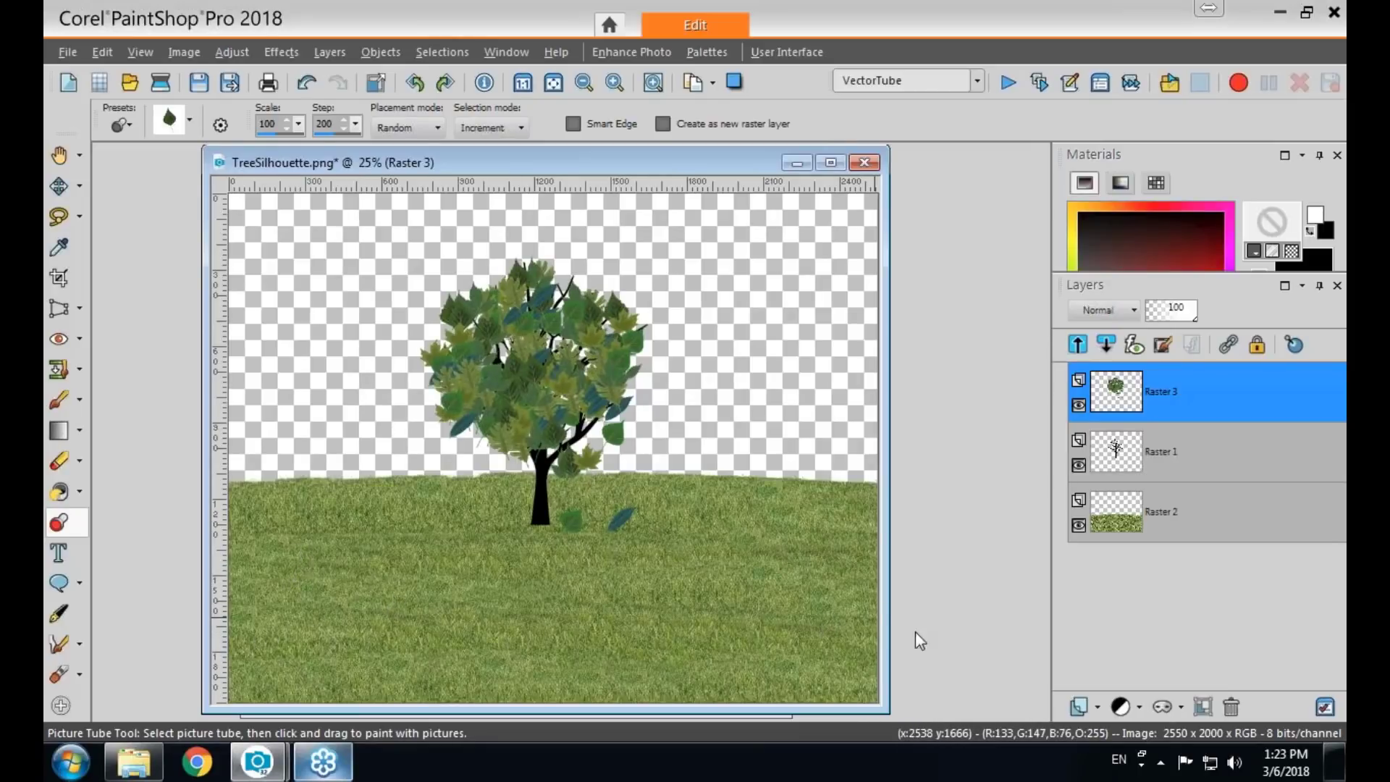
Choose the Vegetation bush picture tube from the Nature category.
click(189, 120)
click(375, 157)
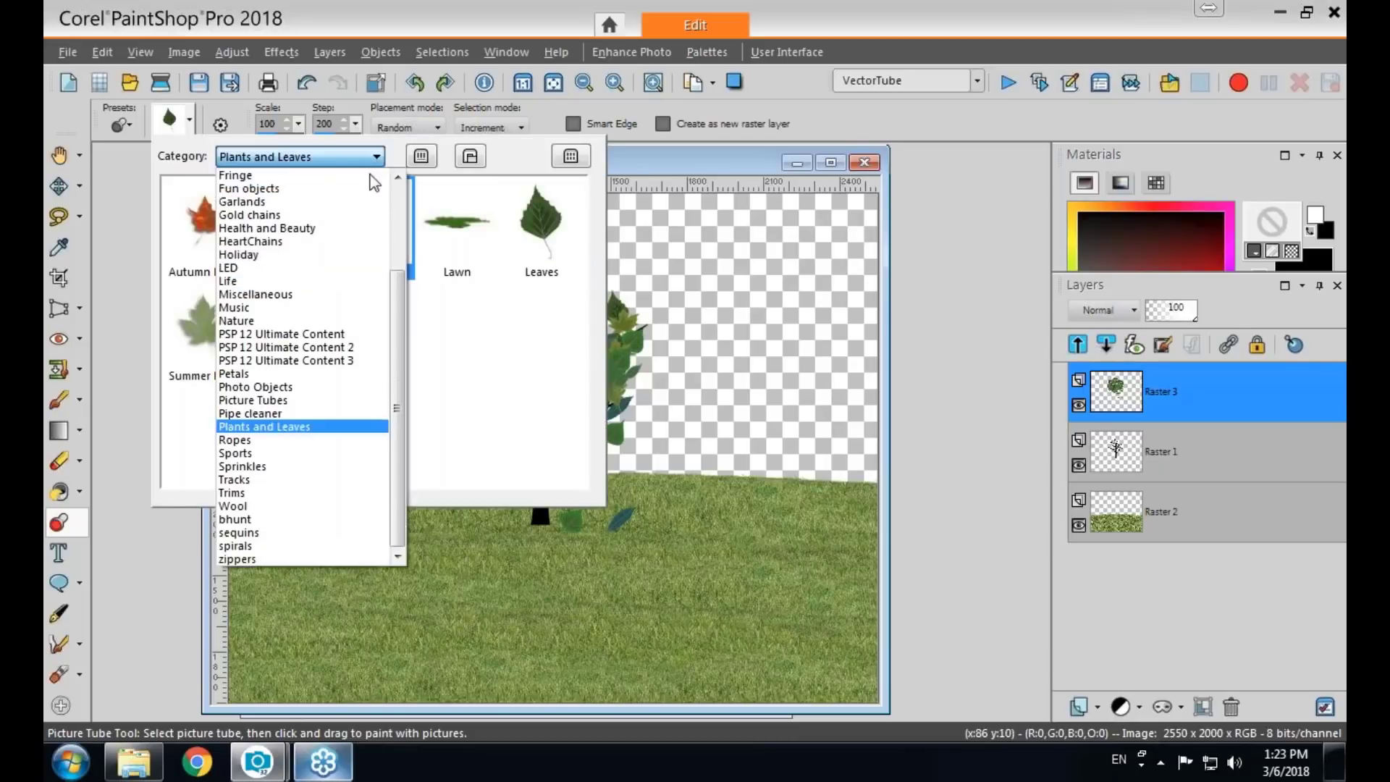
click(328, 325)
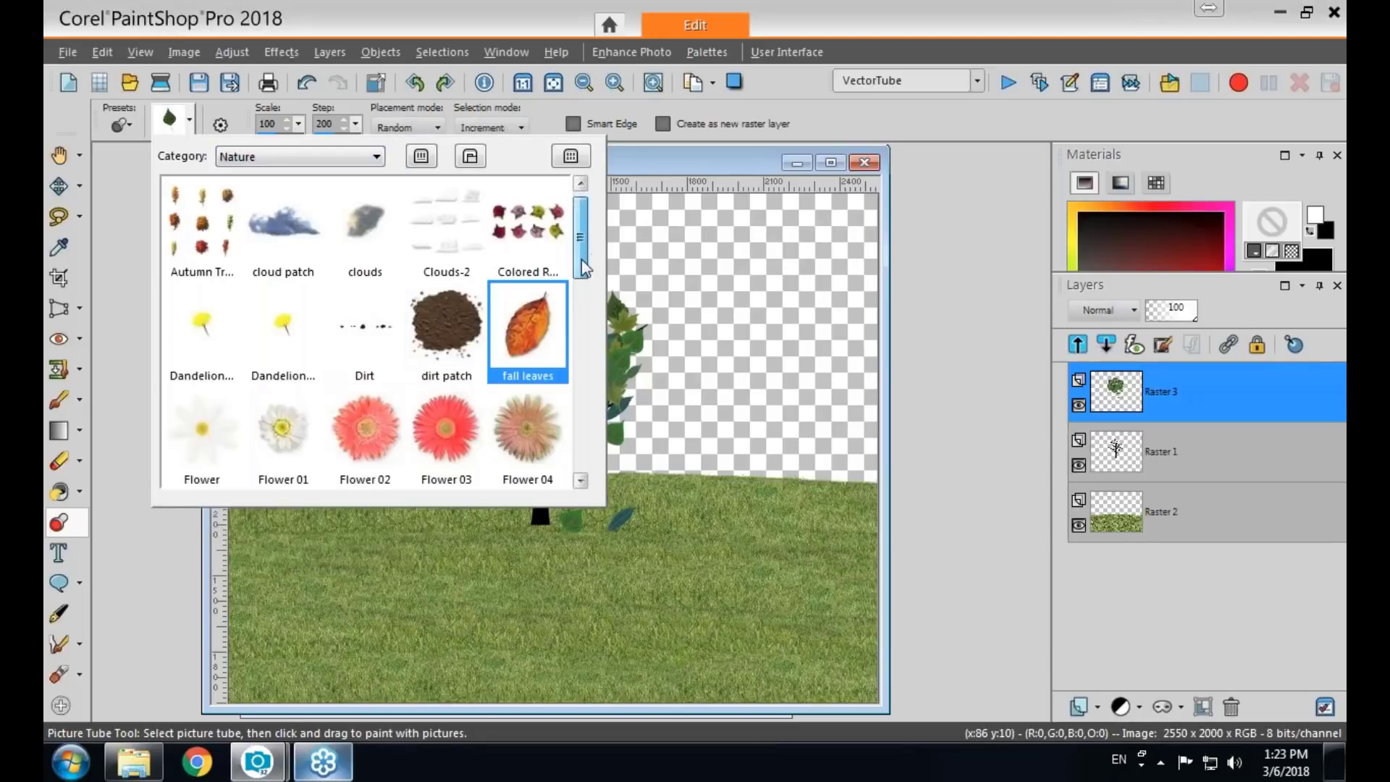
drag(585, 257, 596, 424)
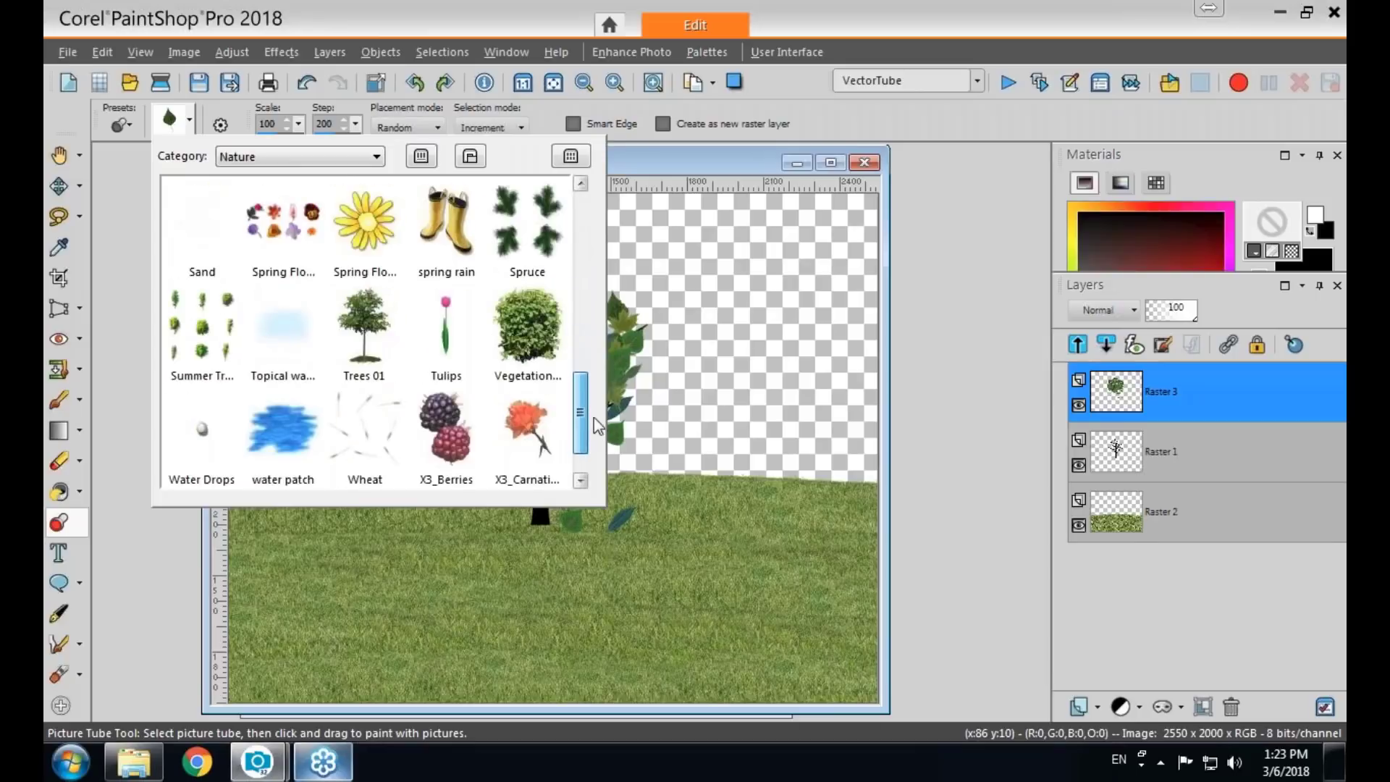
click(530, 346)
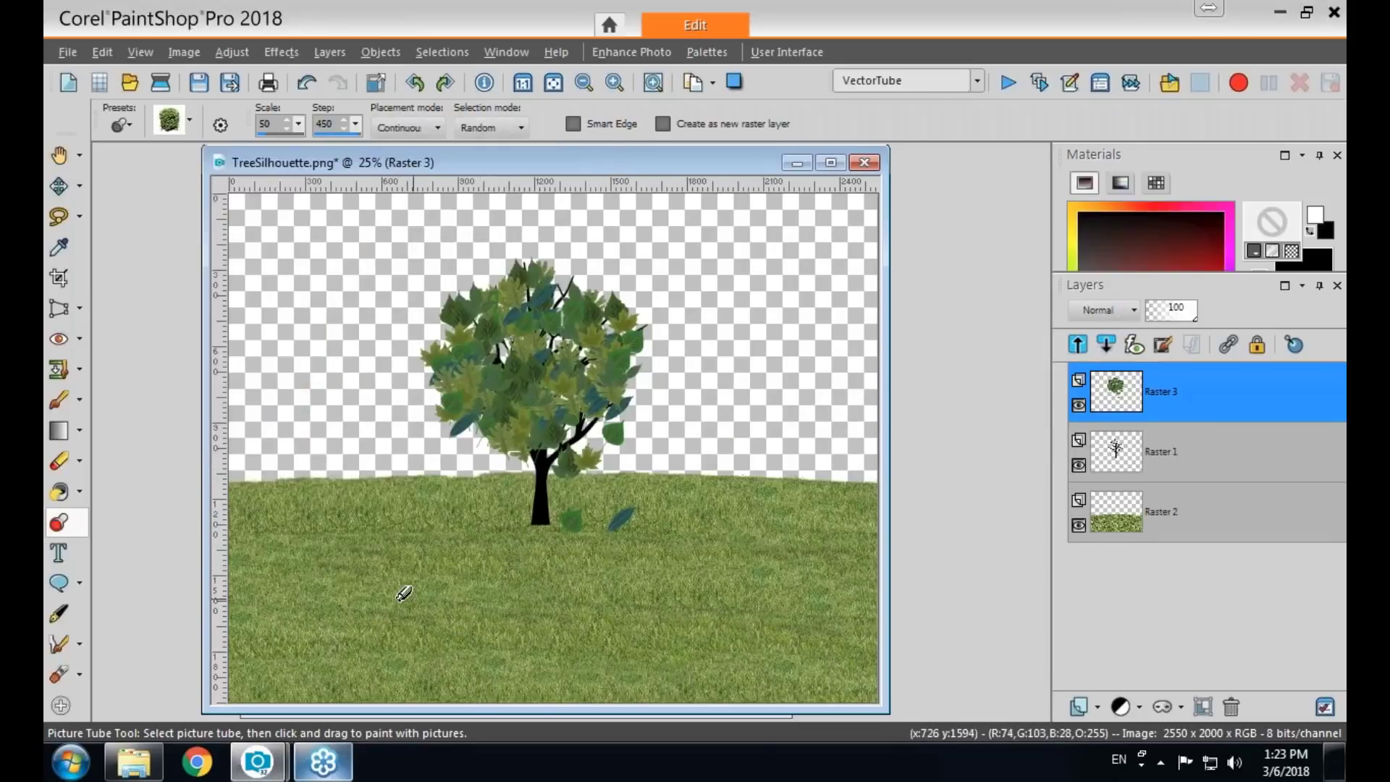
Add a default raster layer above the foliage layer and paint a cluster of bushes in the lower-left corner of the canvas.
click(1094, 707)
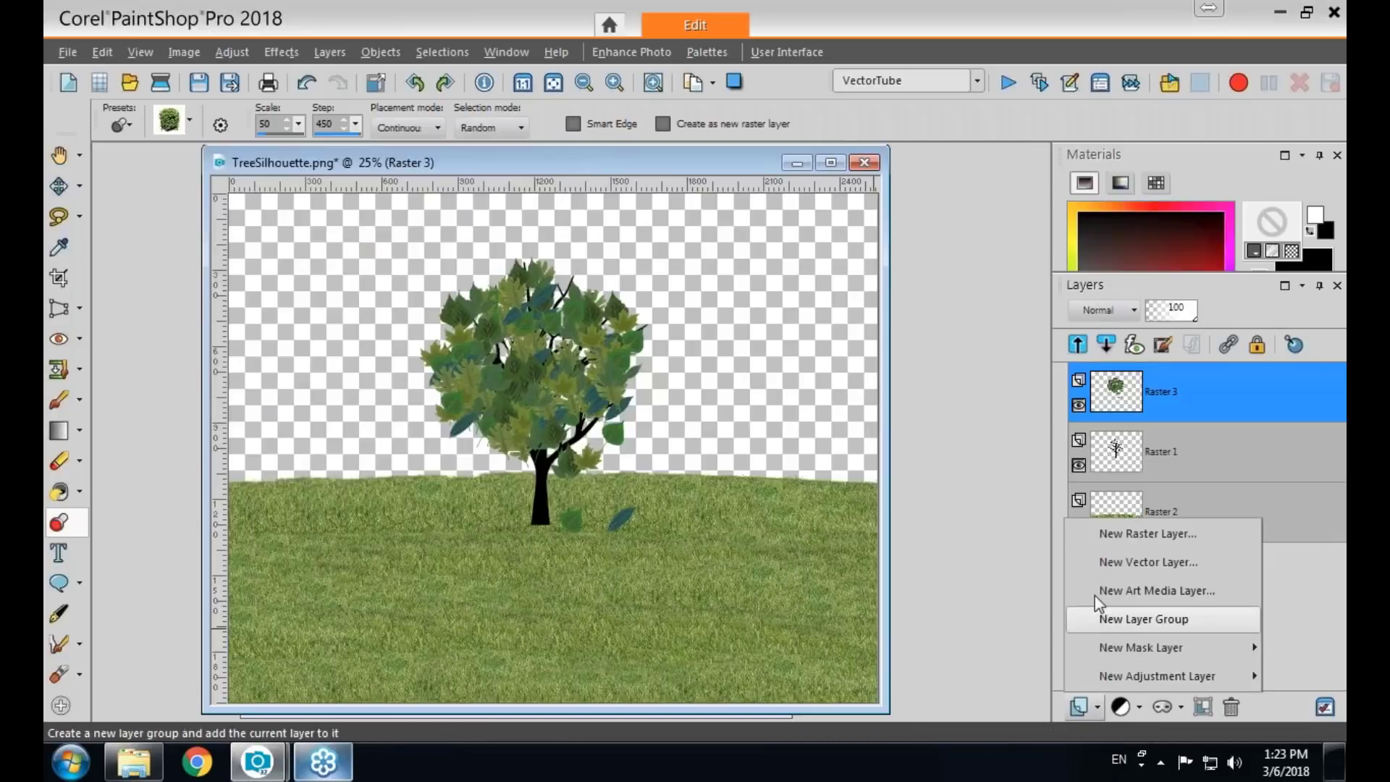
click(1103, 537)
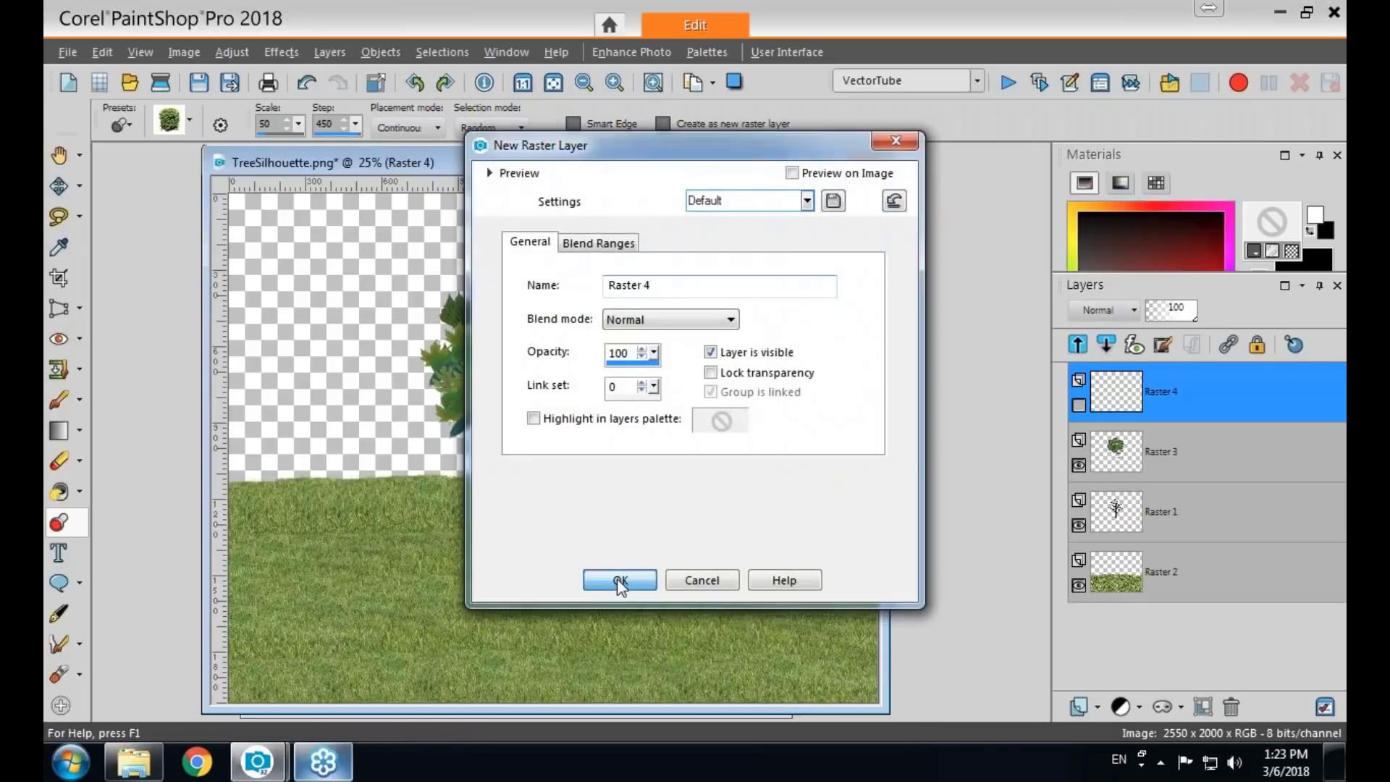
click(619, 581)
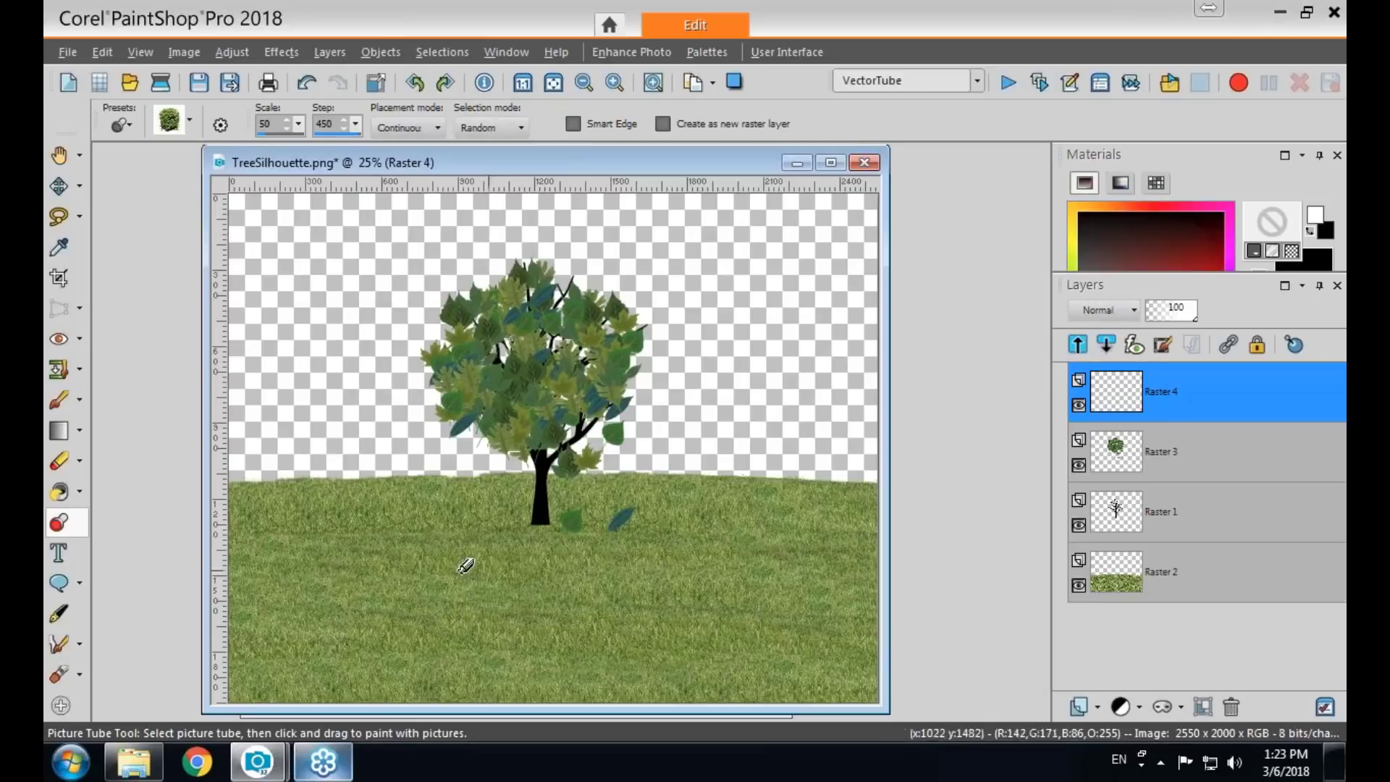
mouse_move(249, 566)
mouse_down()
mouse_move(360, 594)
mouse_move(396, 614)
mouse_move(384, 634)
mouse_move(406, 649)
mouse_move(252, 652)
mouse_up()
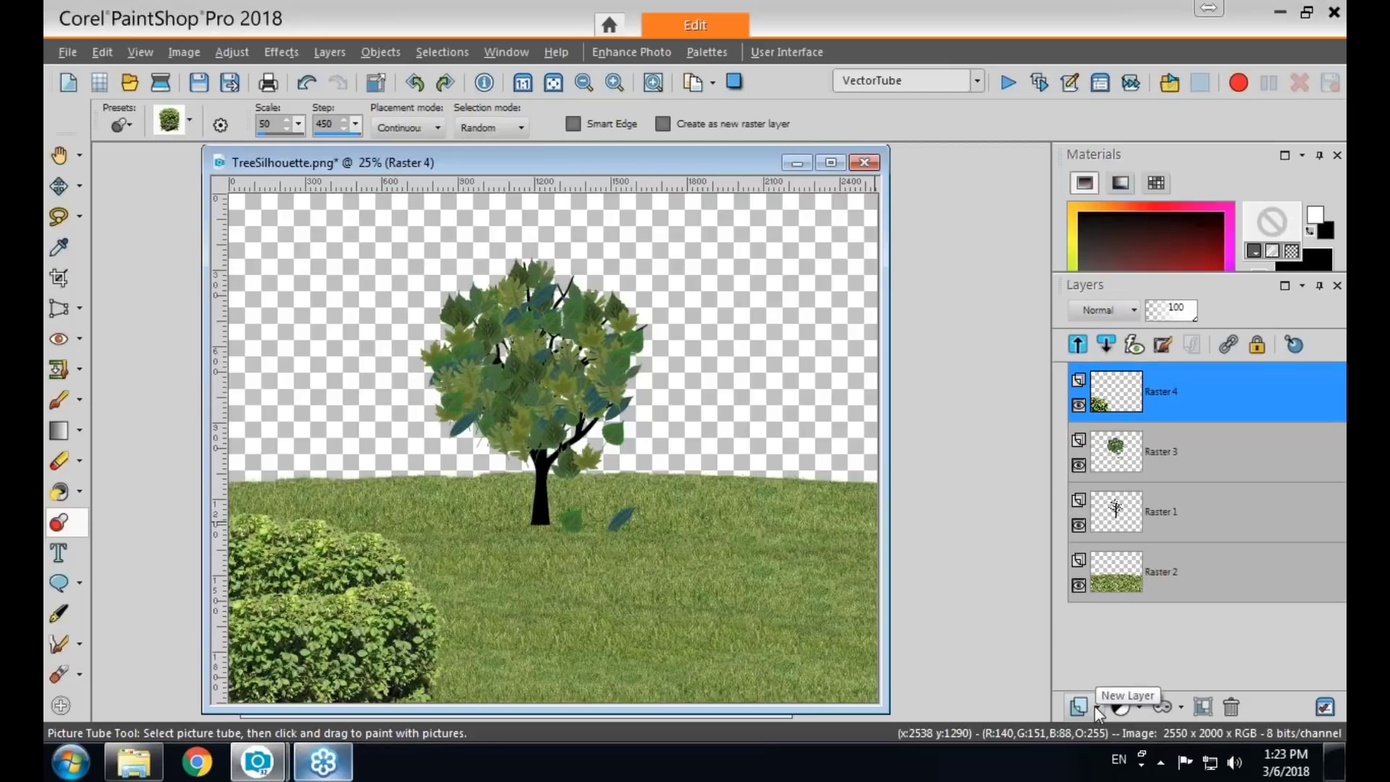
Enable creating each tube as a new raster layer and place four overlapping bushes in the lower-right corner of the canvas.
click(662, 124)
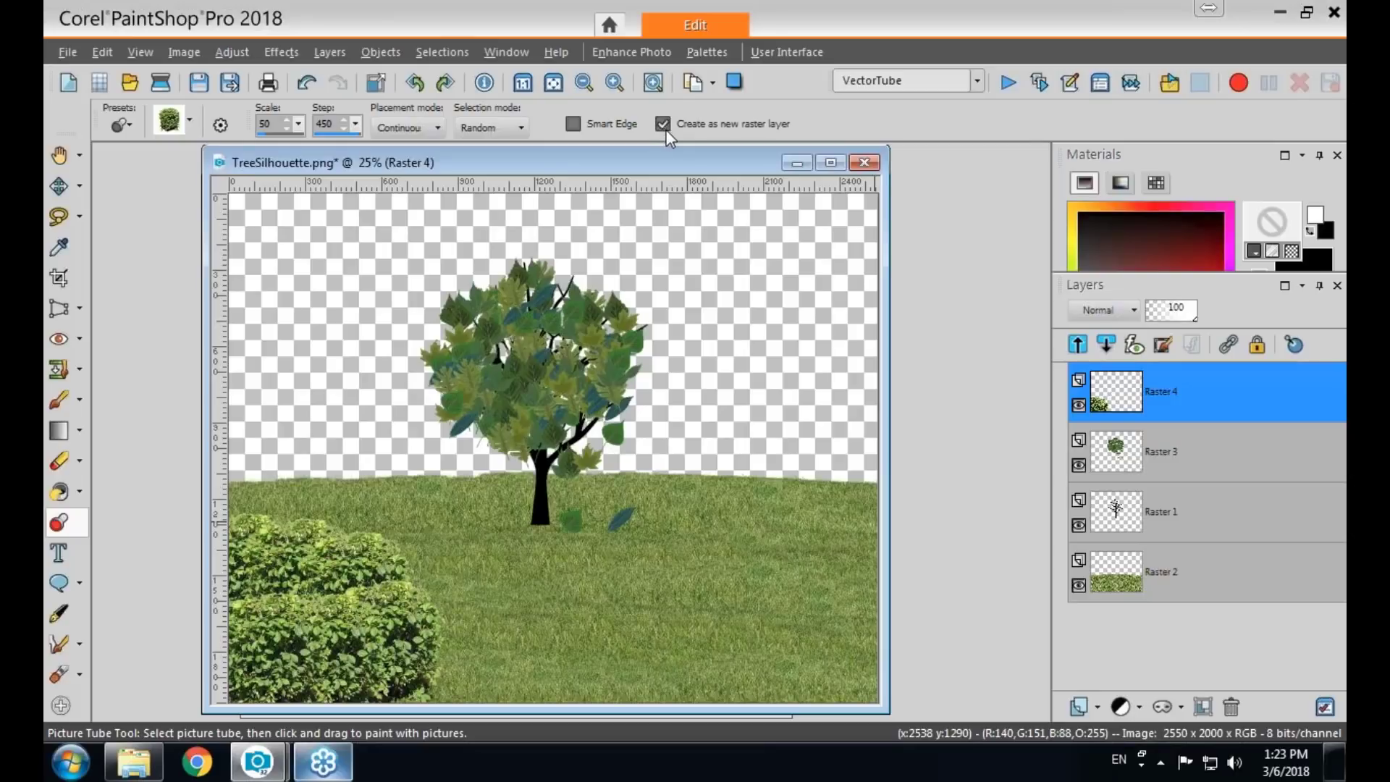
click(843, 572)
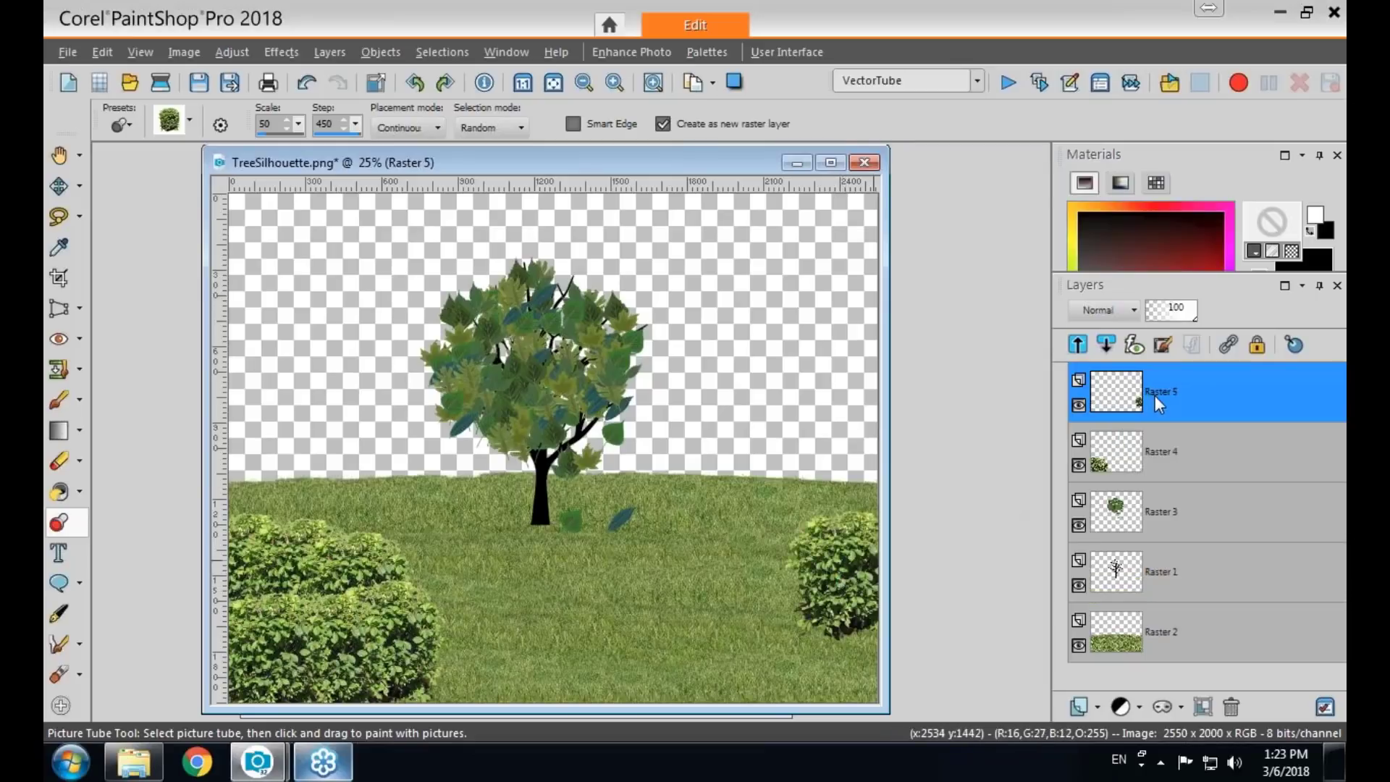
click(802, 578)
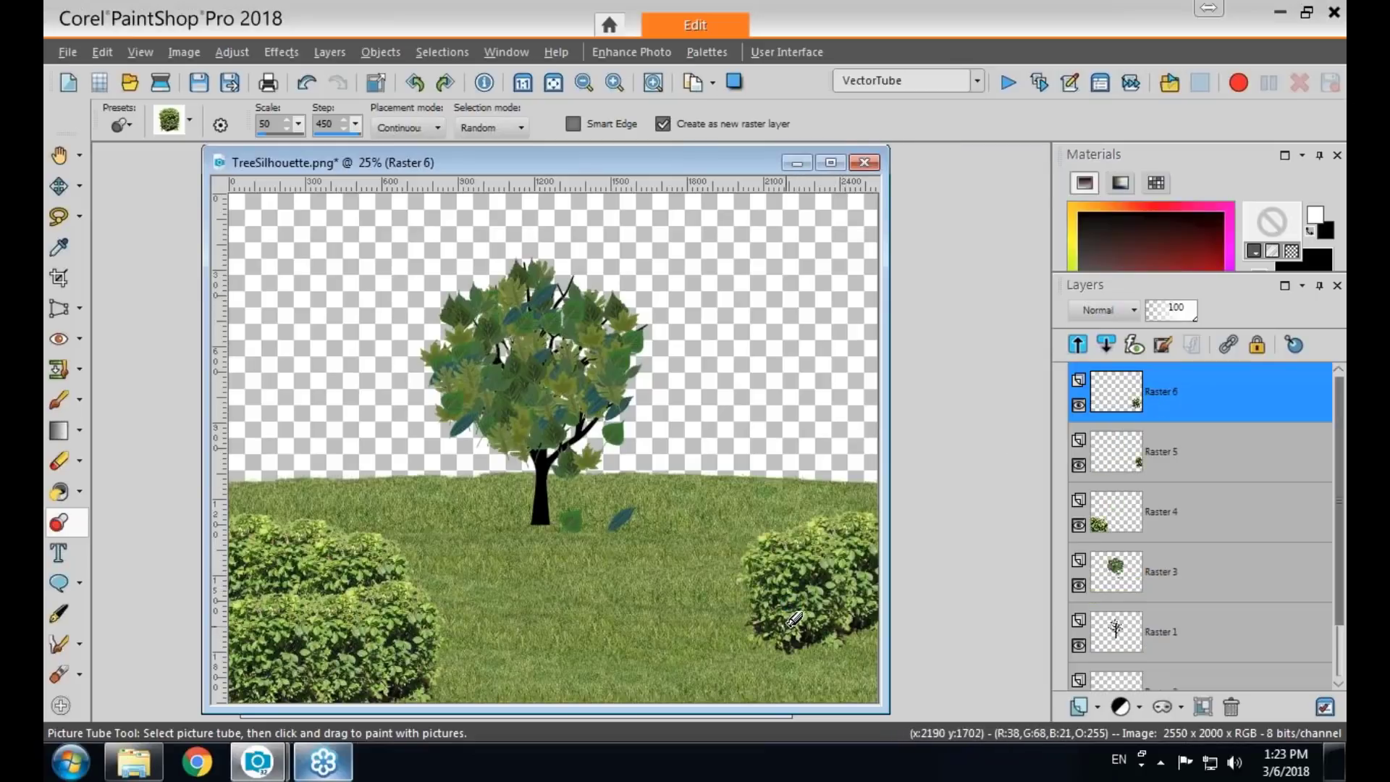
click(765, 612)
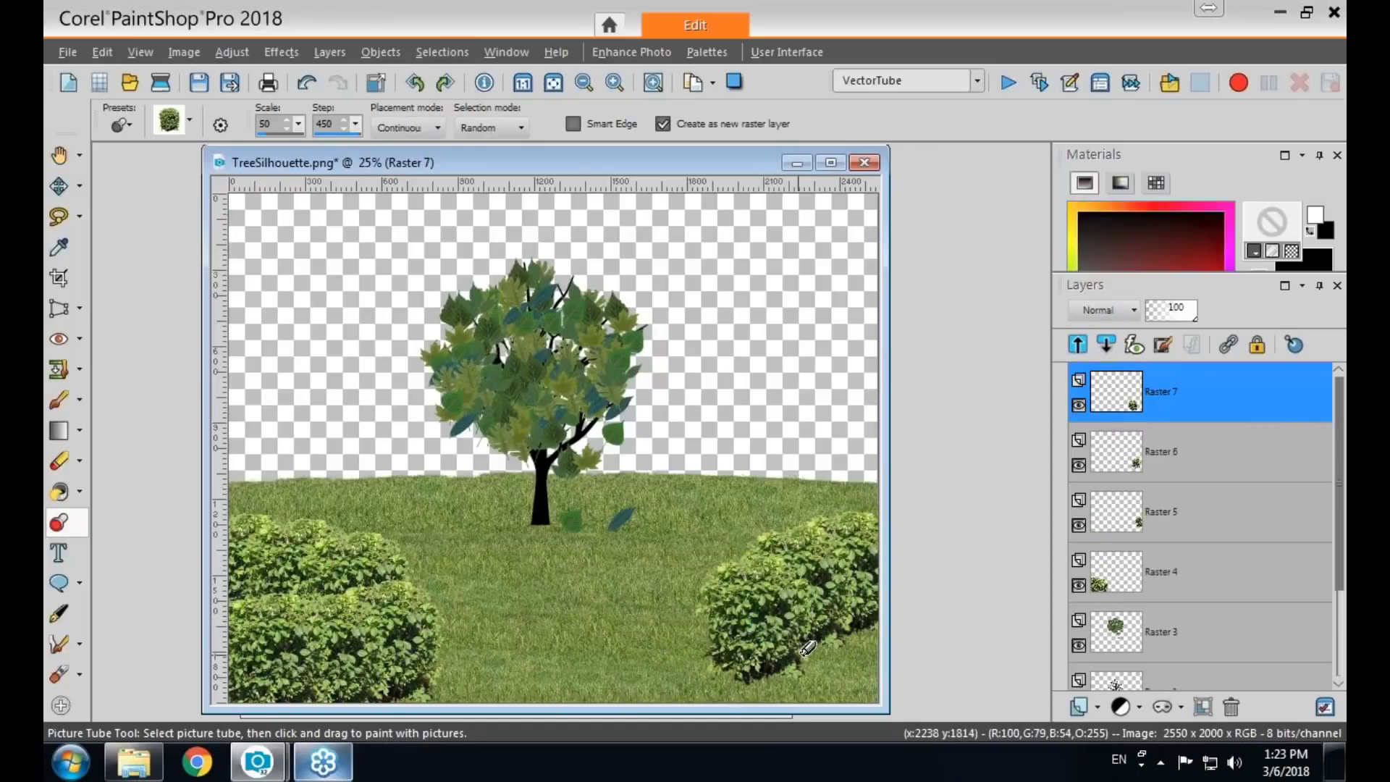
click(829, 641)
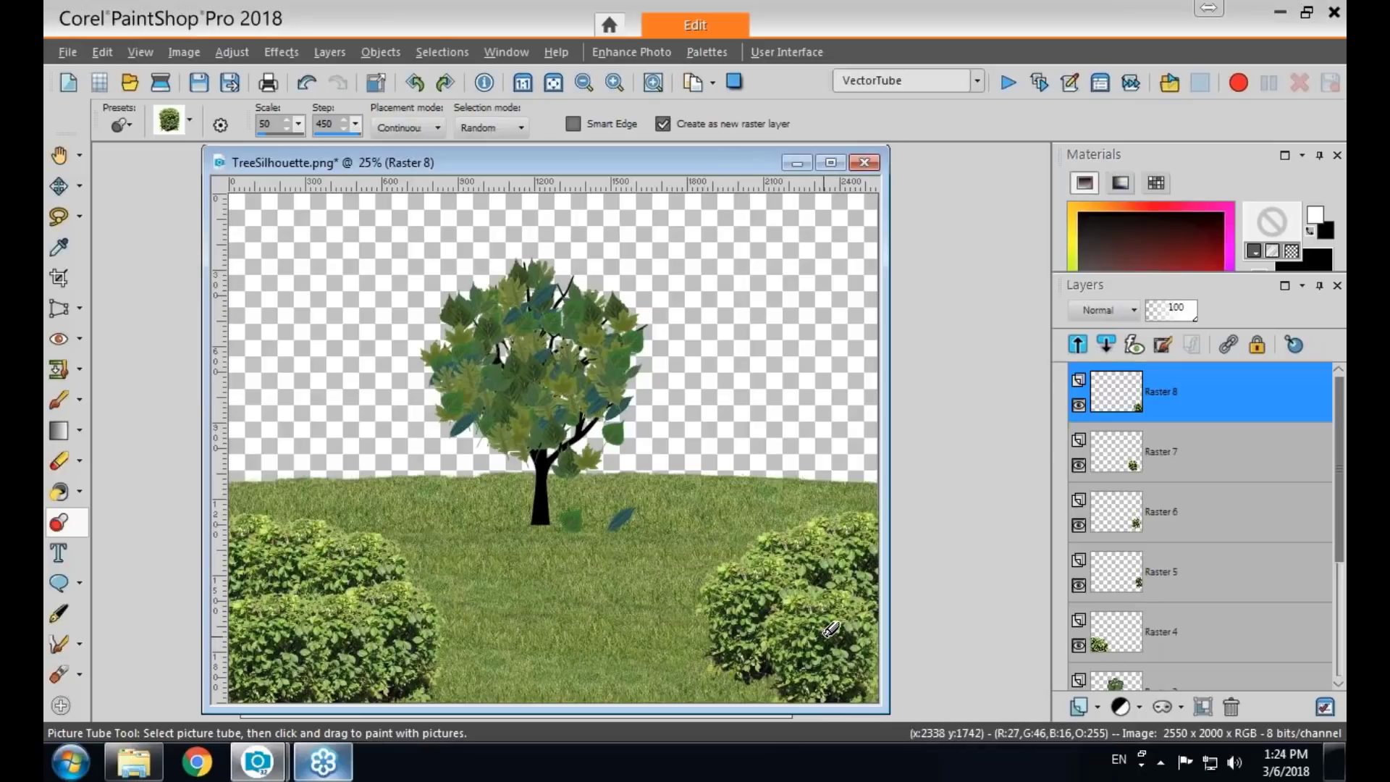
Try painting one continuous hedge across the lower canvas between the two bush clusters, and undo the stroke.
click(779, 632)
drag(779, 632, 297, 598)
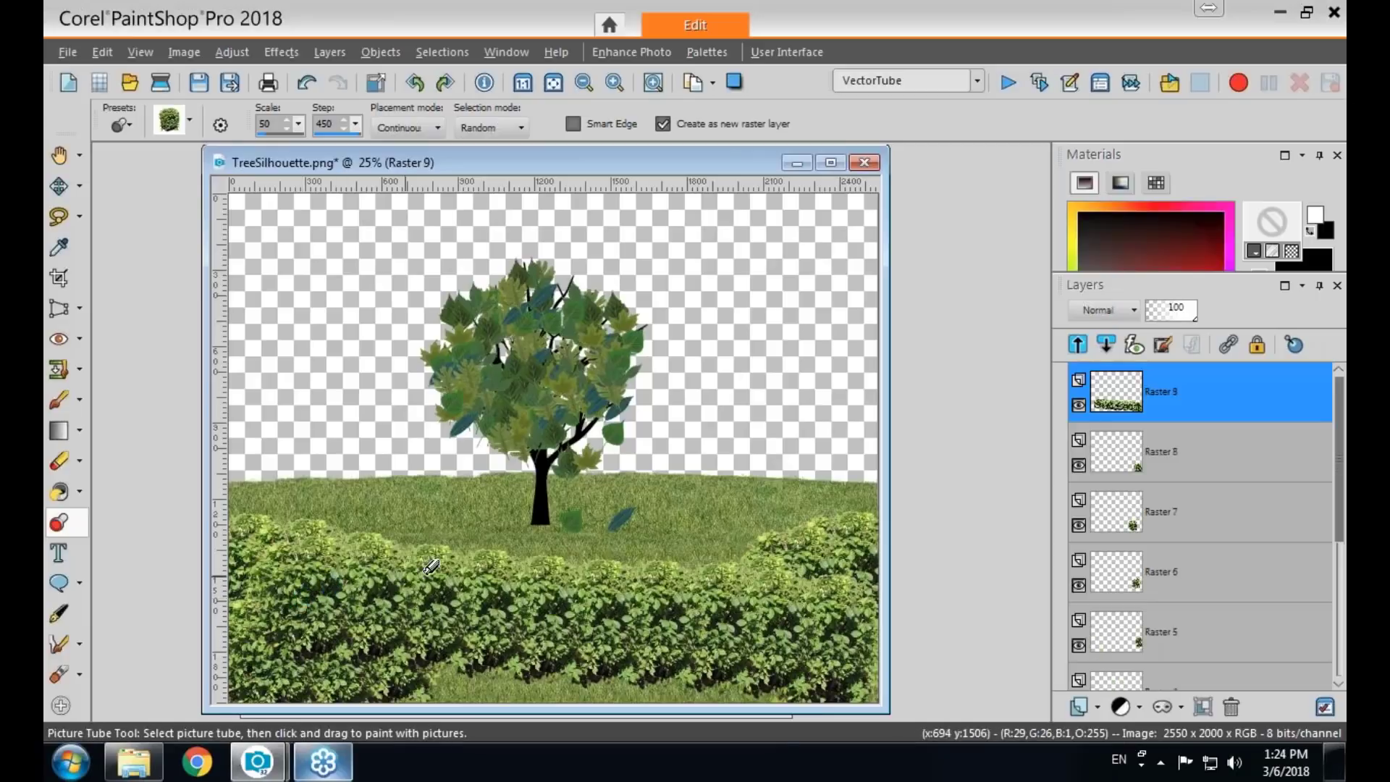
mouse_move(1126, 410)
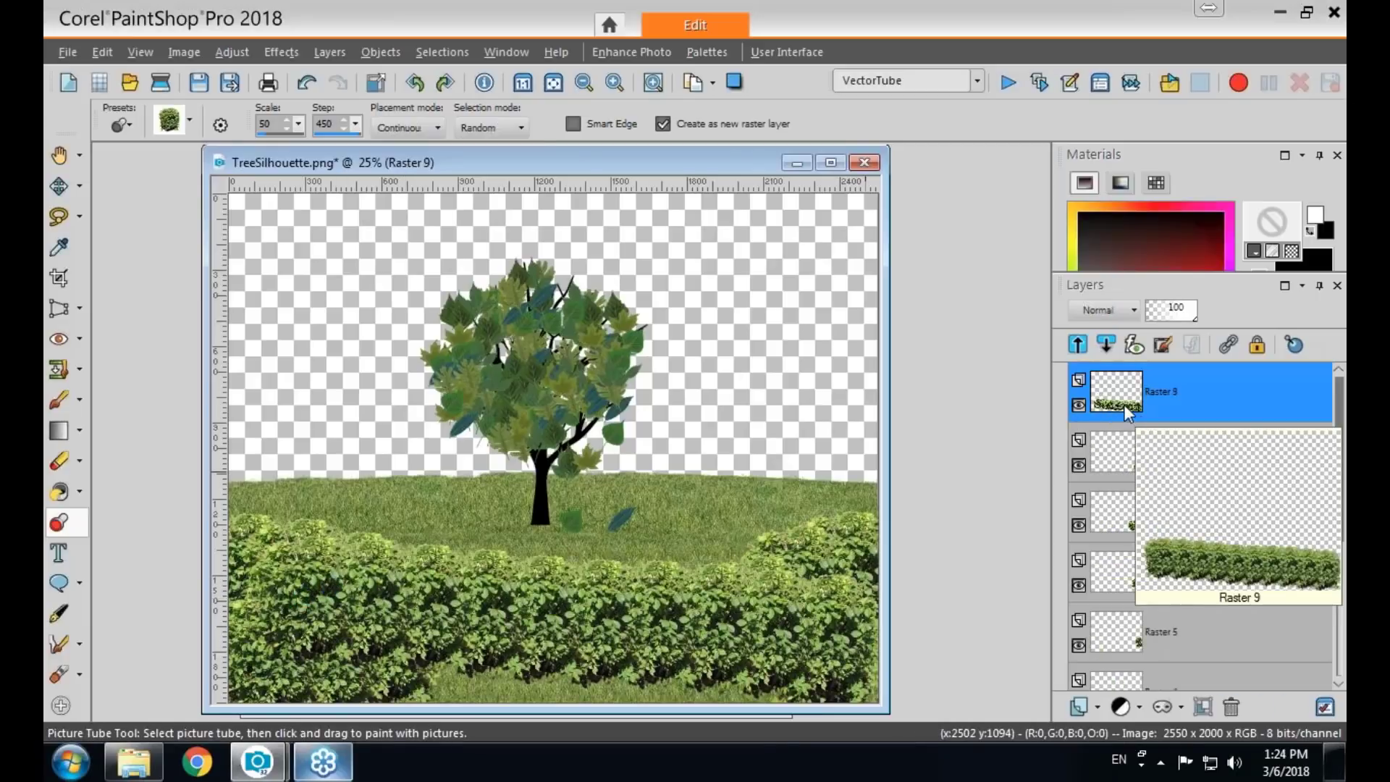
key(ctrl+z)
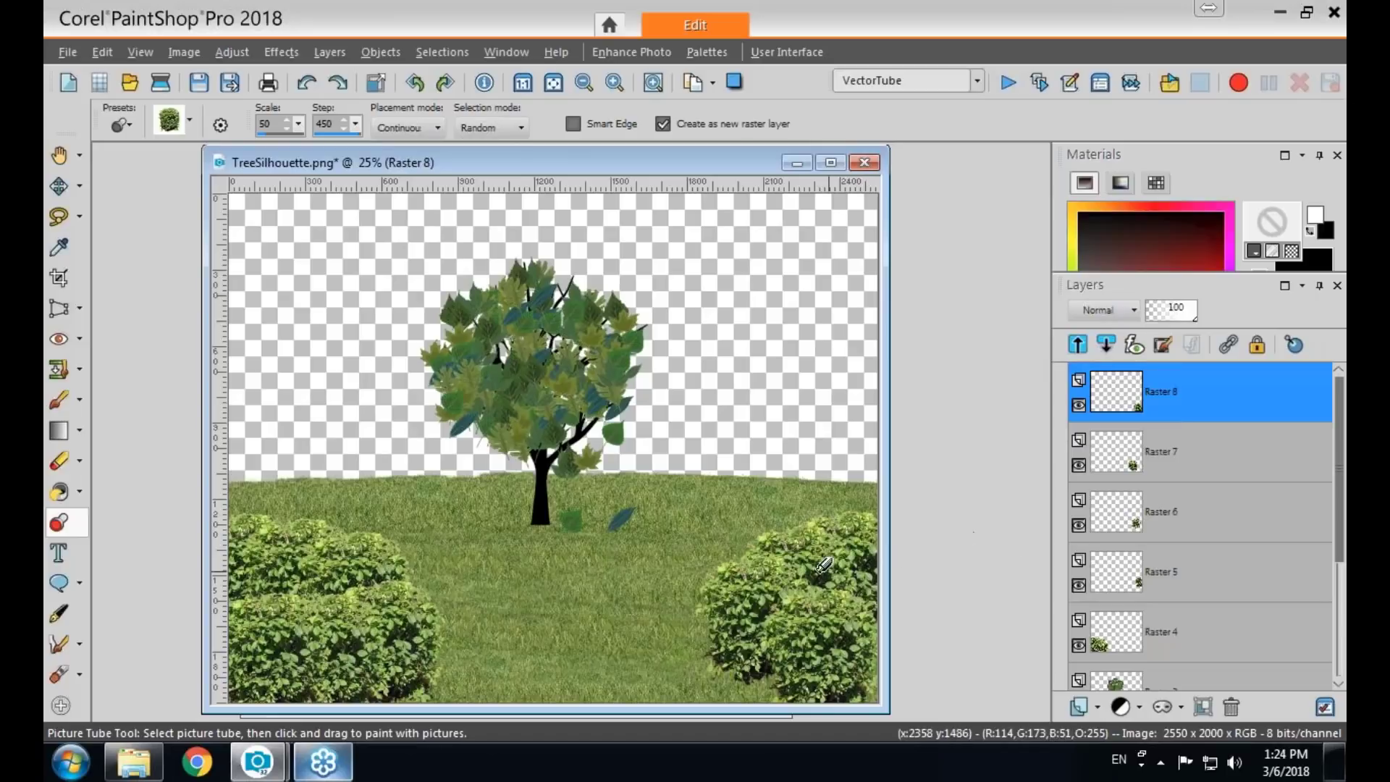
Using the Move tool, reposition the individual bushes in the lower-right corner so they spread out more.
key(m)
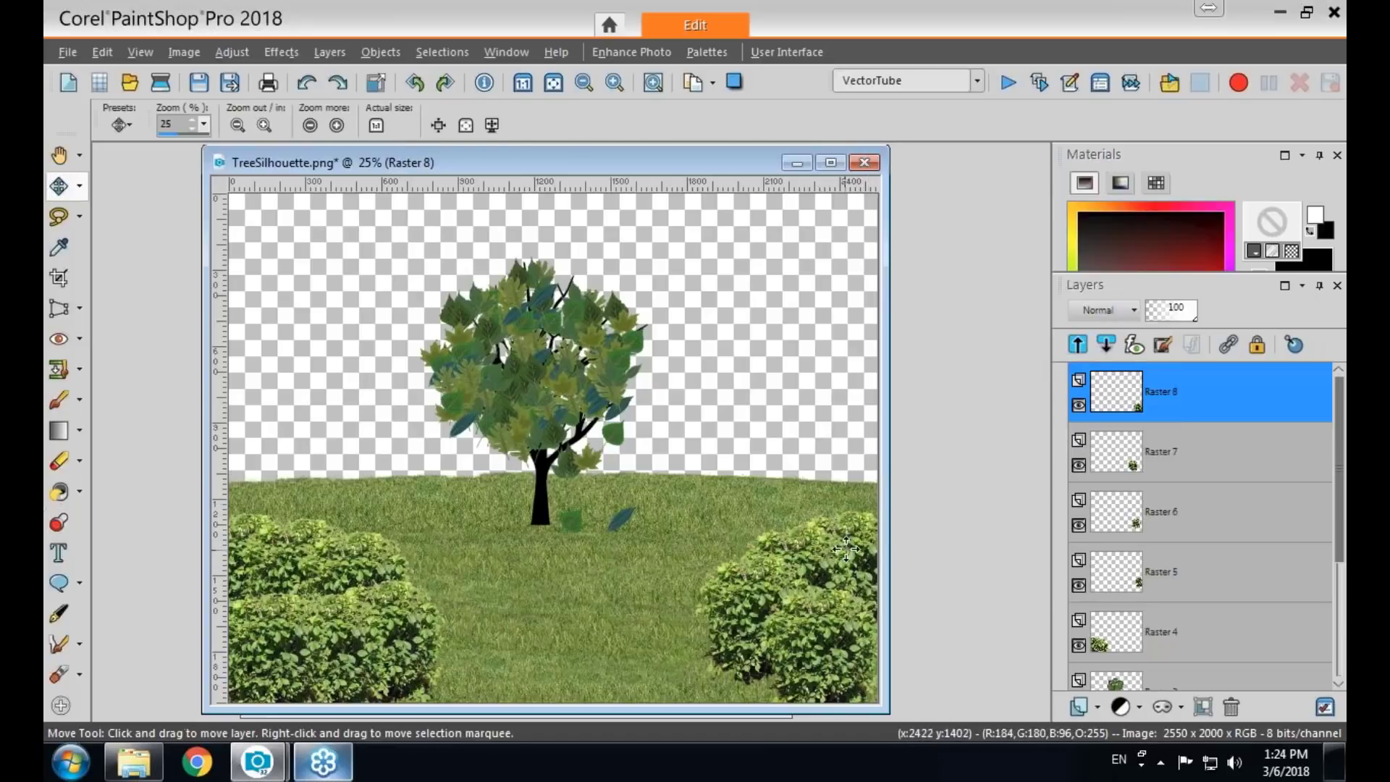
mouse_move(854, 544)
mouse_down()
mouse_move(851, 531)
mouse_move(724, 608)
mouse_move(803, 644)
mouse_move(796, 564)
mouse_move(787, 575)
mouse_move(831, 540)
mouse_up()
drag(836, 636, 839, 633)
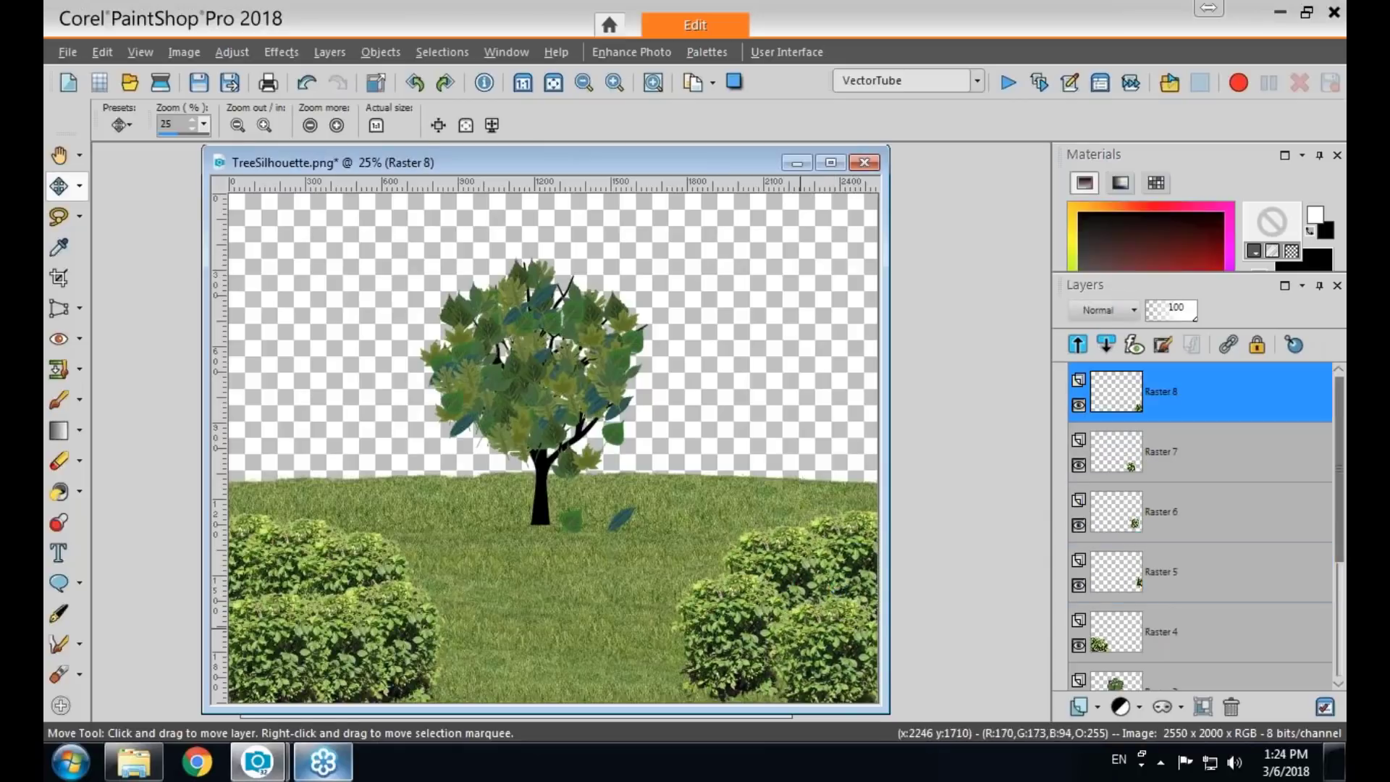
drag(749, 632, 752, 642)
click(787, 559)
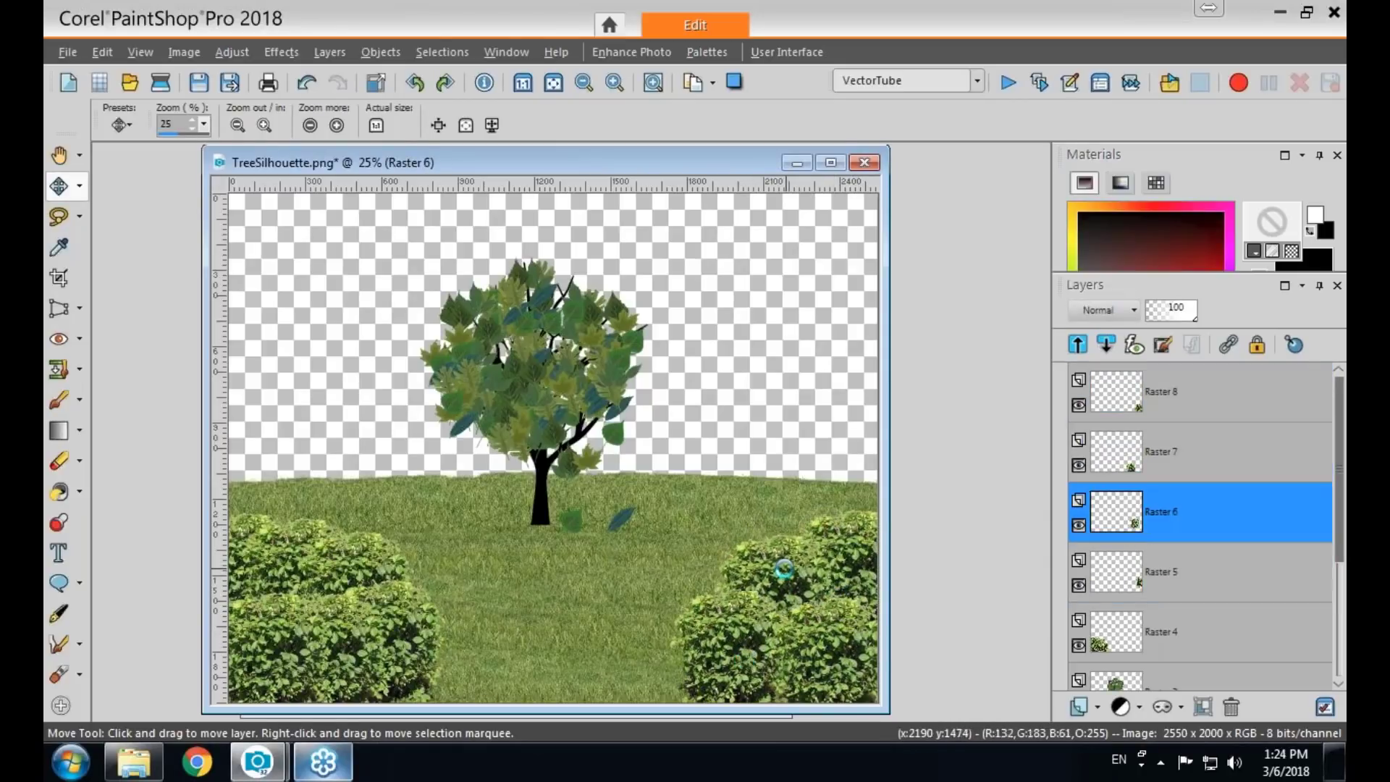
click(850, 542)
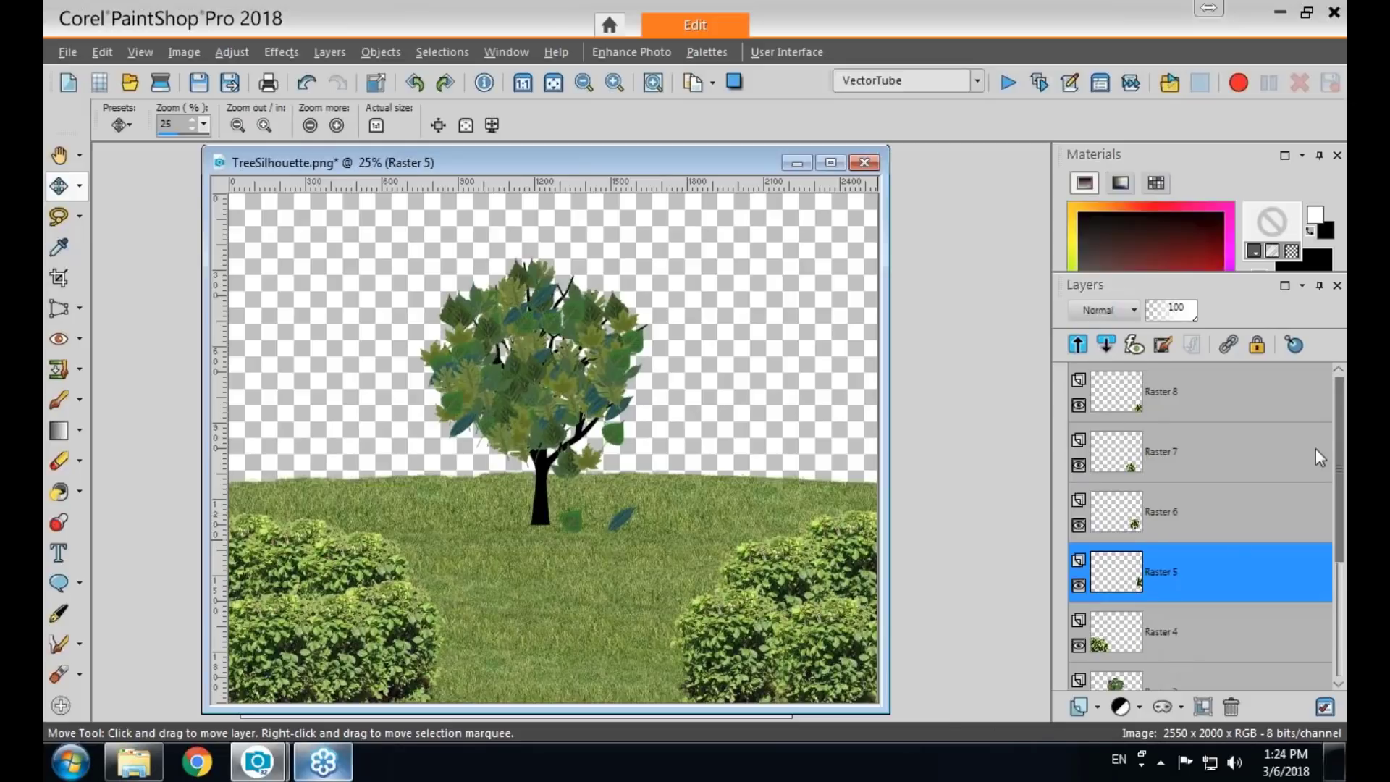
Merge the four separate layers of the lower-right bushes into one by merging down from the topmost, Raster 8, to Raster 5.
drag(1338, 510, 1343, 608)
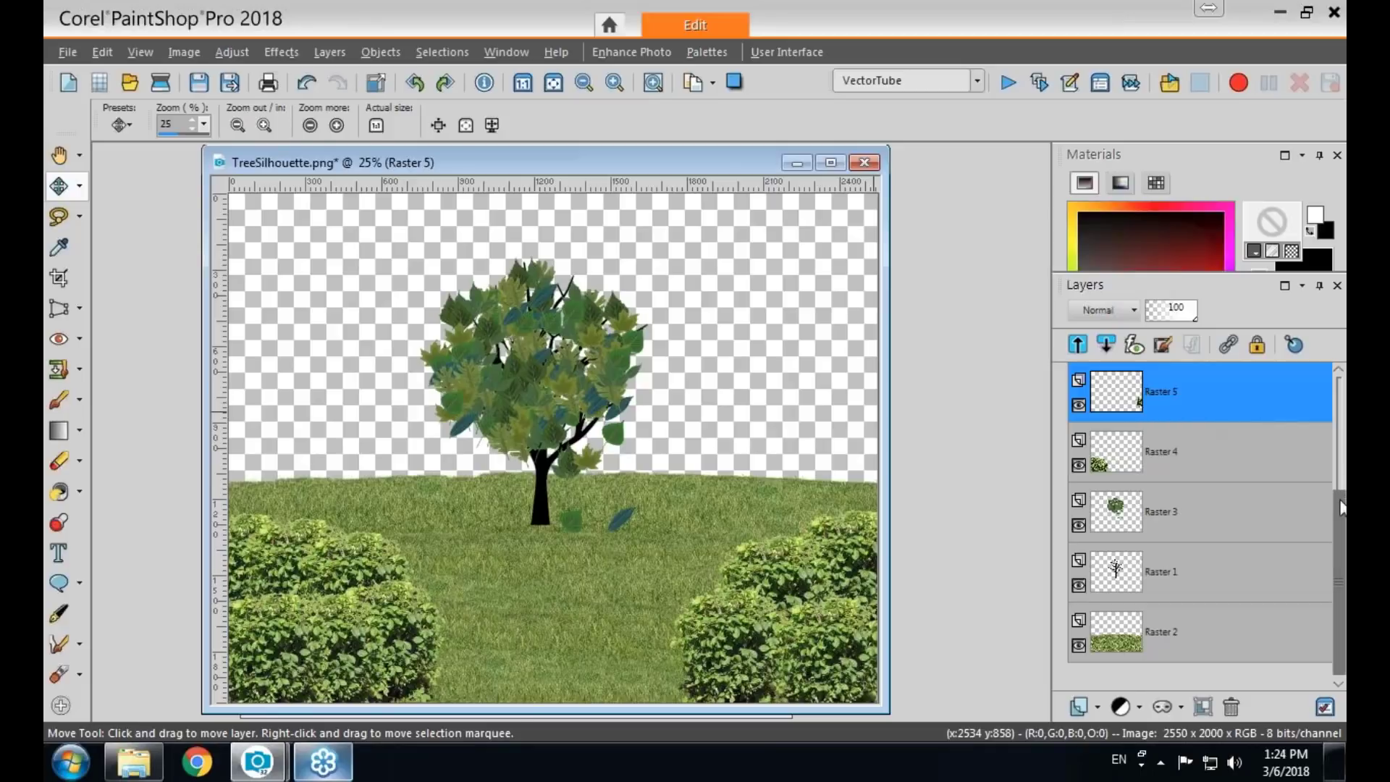
drag(1339, 501, 1339, 387)
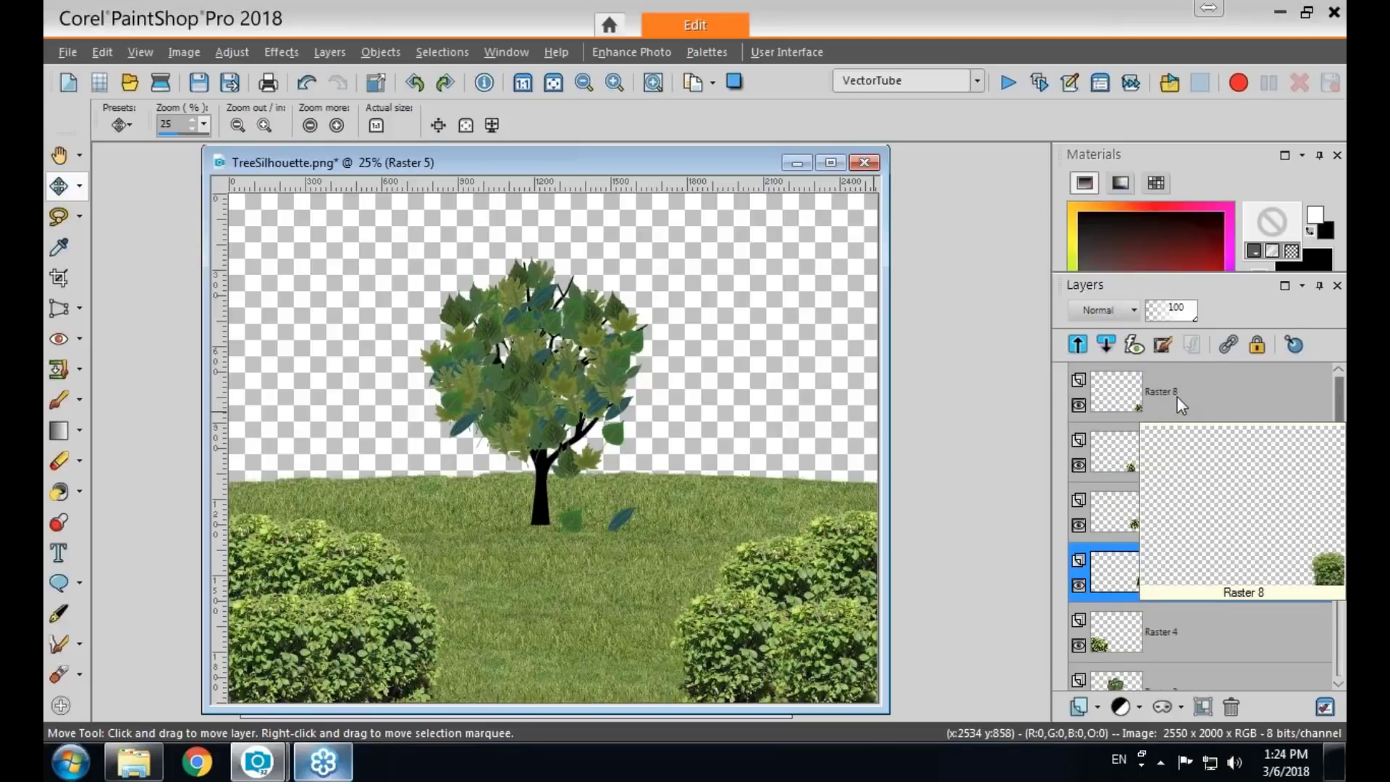
click(1175, 397)
right_click(1167, 398)
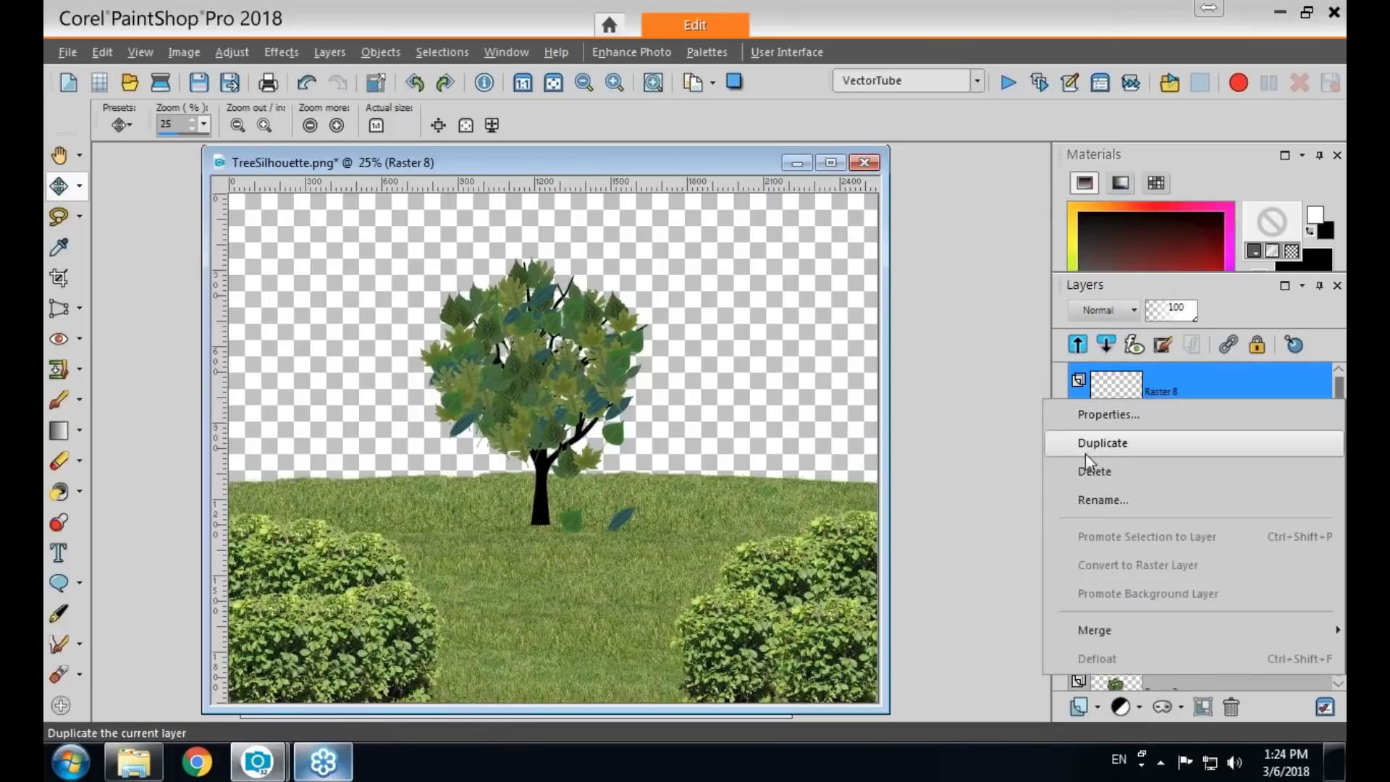
mouse_move(1093, 630)
click(887, 462)
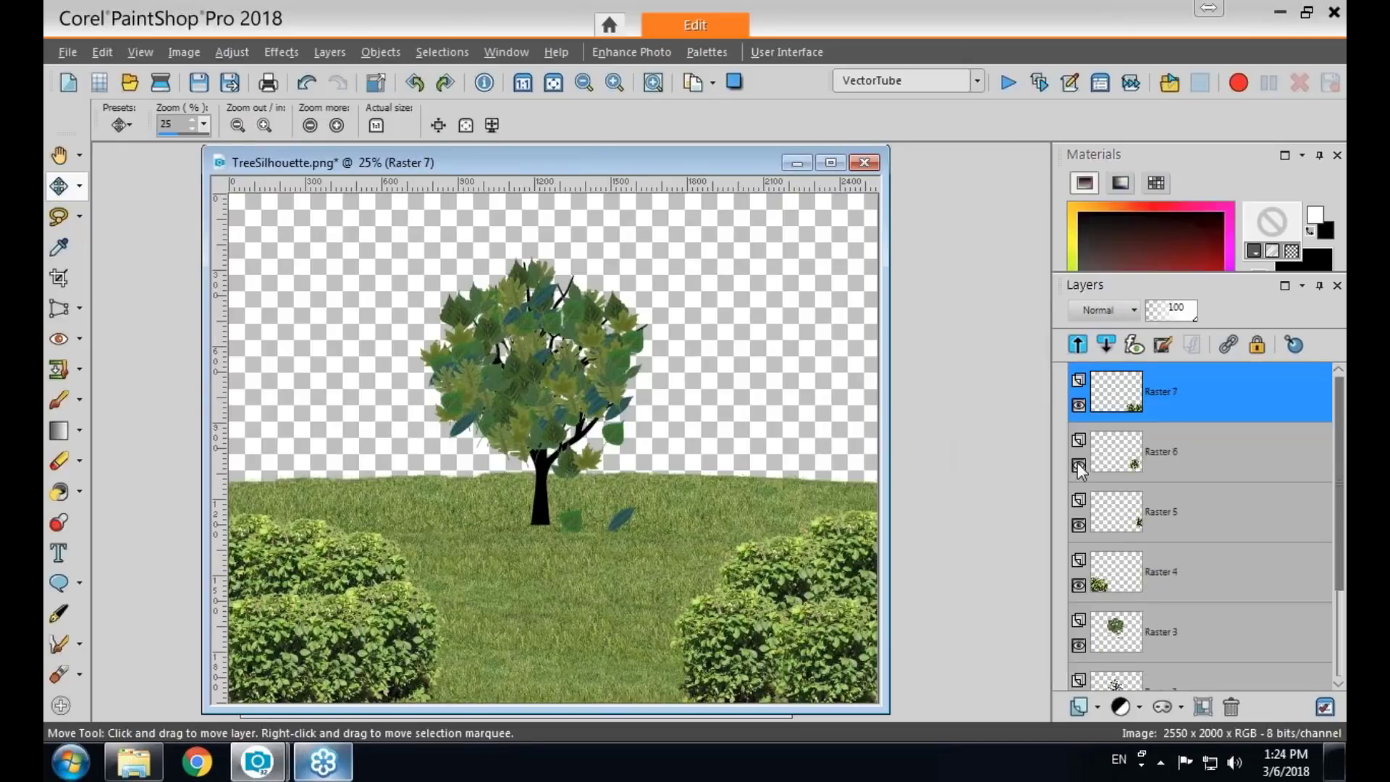
right_click(1121, 458)
right_click(1158, 401)
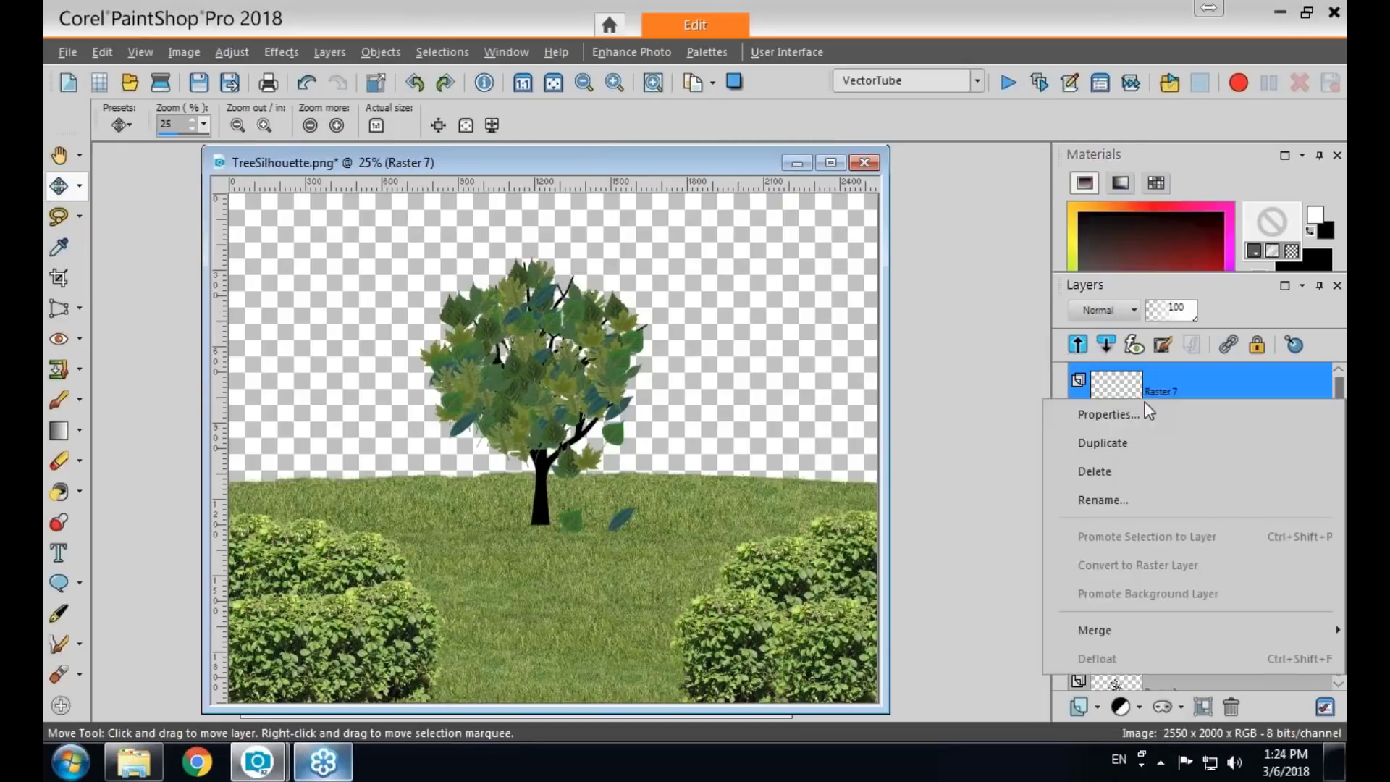
mouse_move(1084, 631)
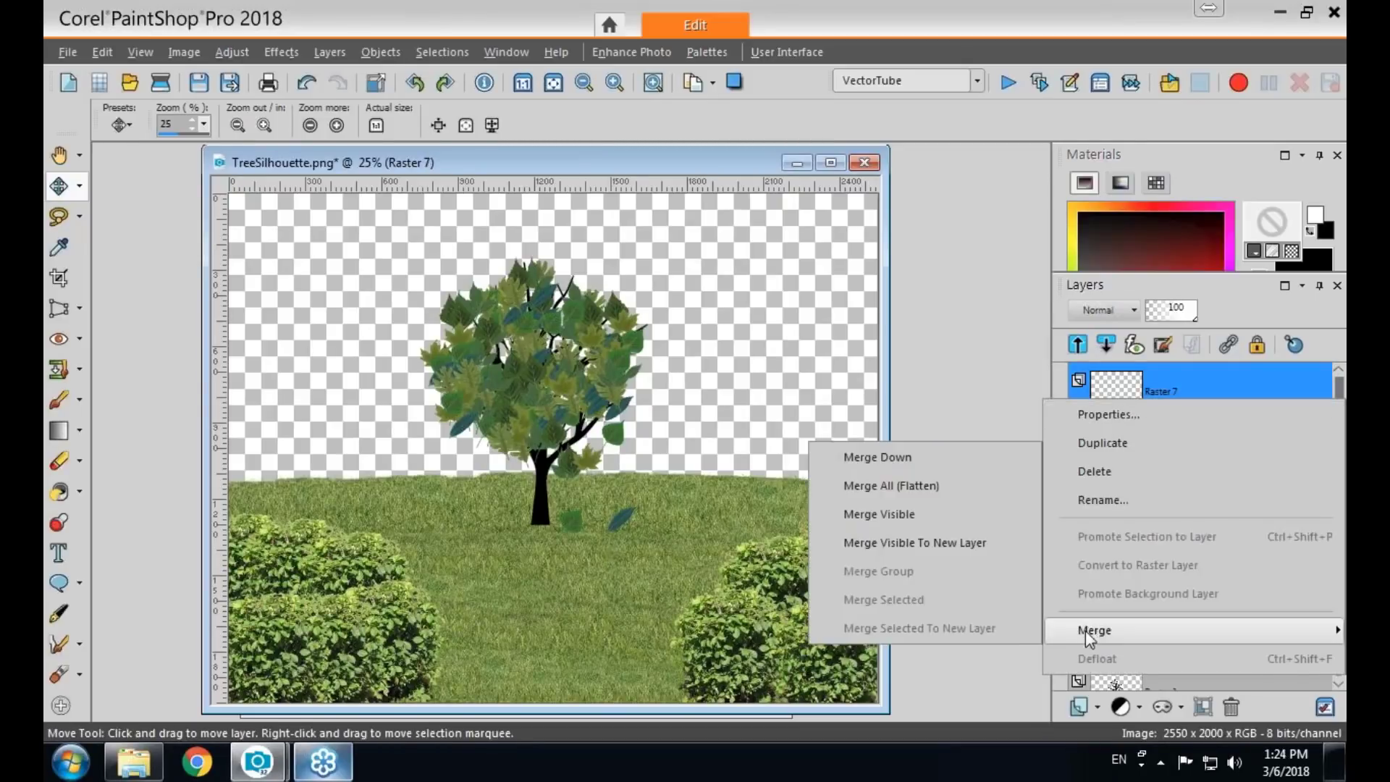
click(877, 455)
right_click(1161, 398)
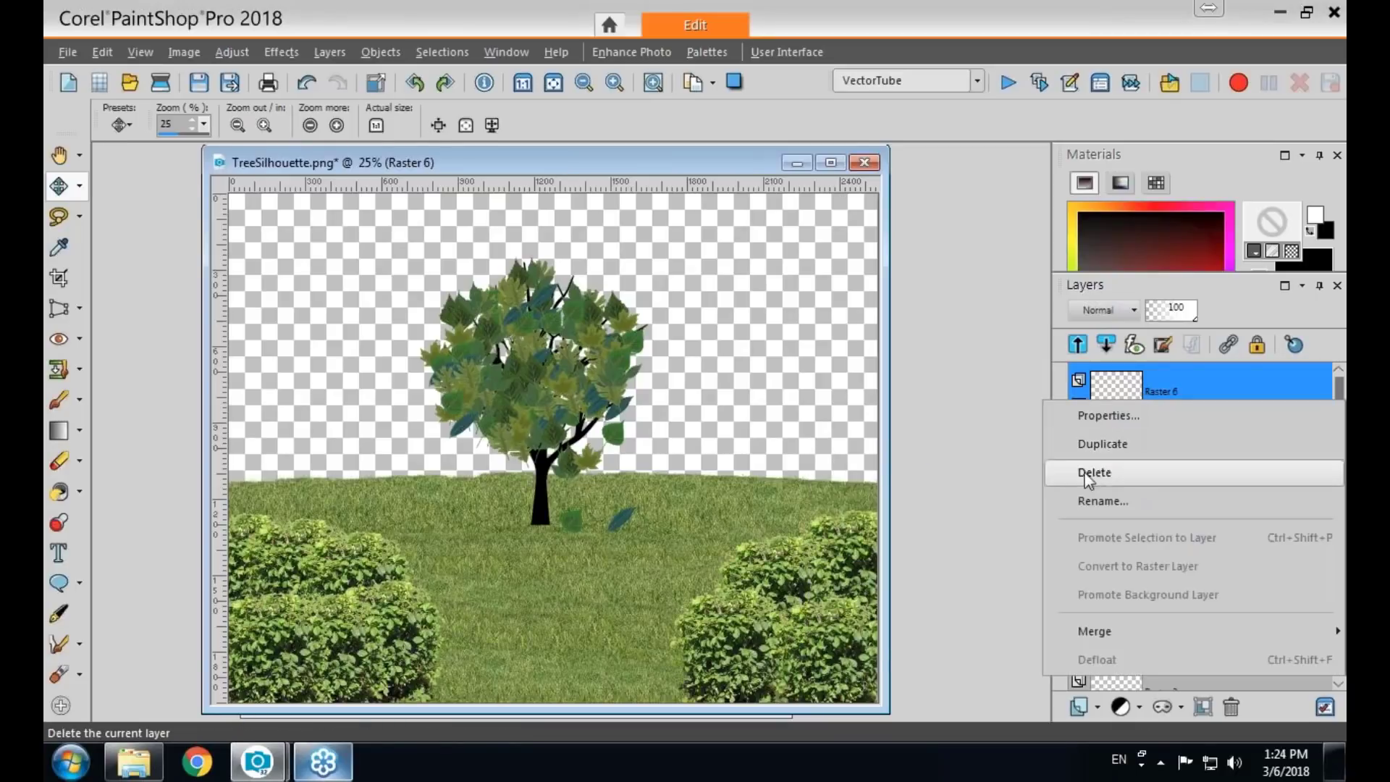
mouse_move(1078, 636)
click(895, 462)
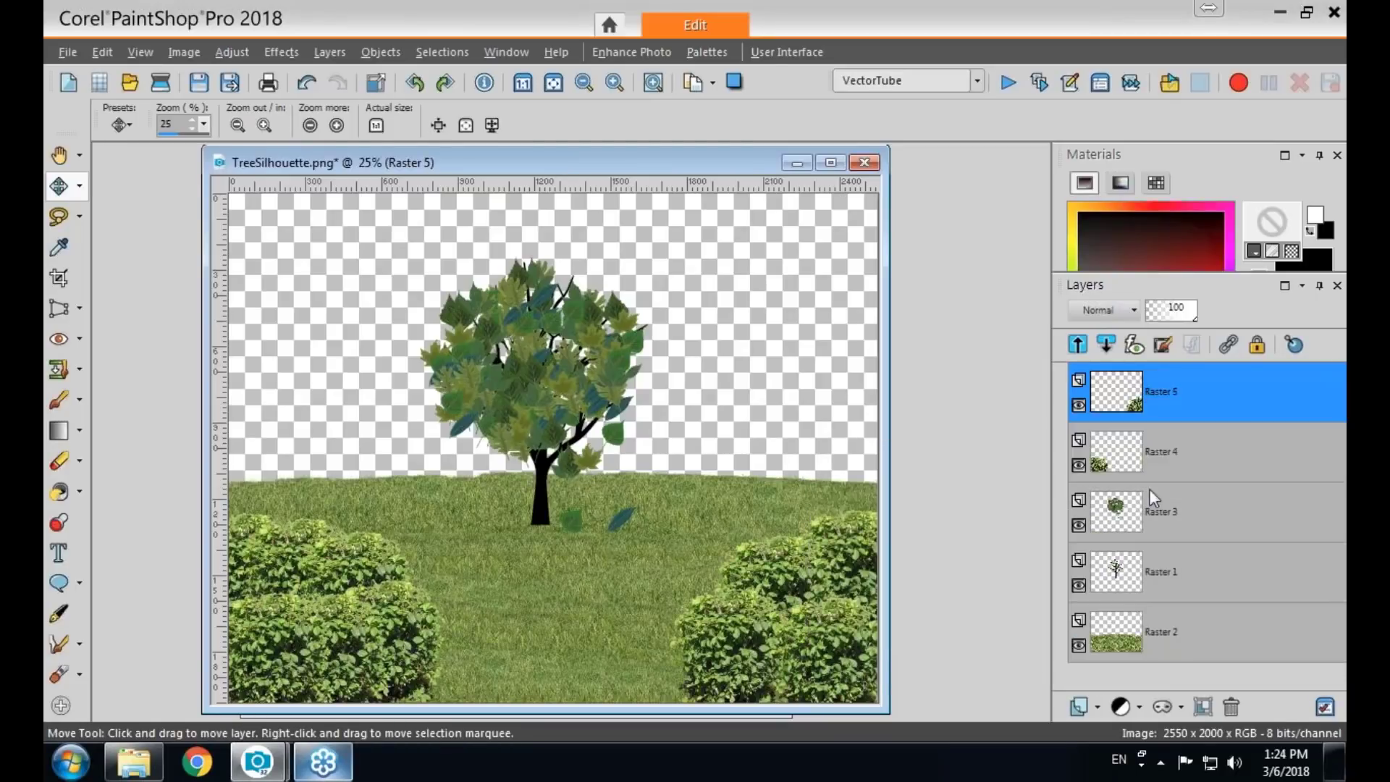
mouse_move(1156, 406)
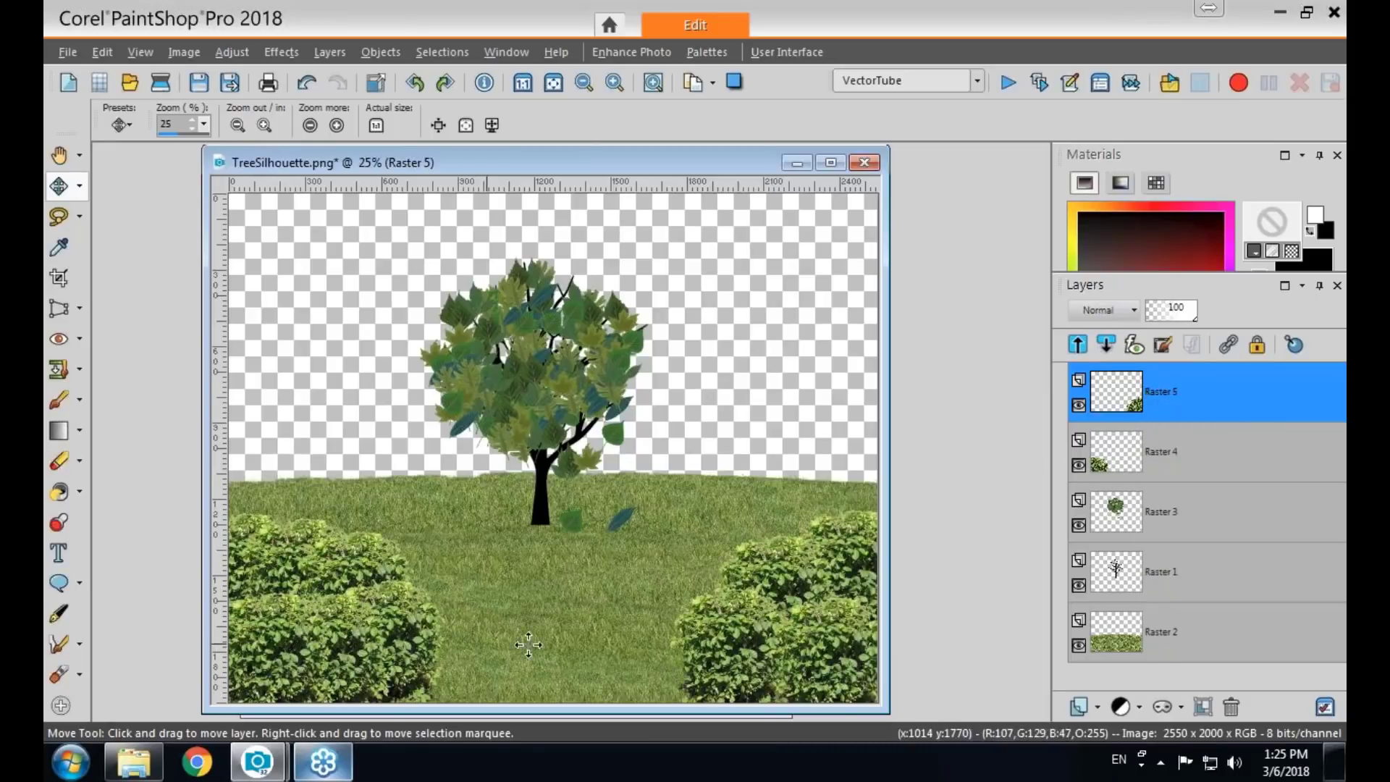
Add a default raster layer above the merged bush layer.
click(1097, 710)
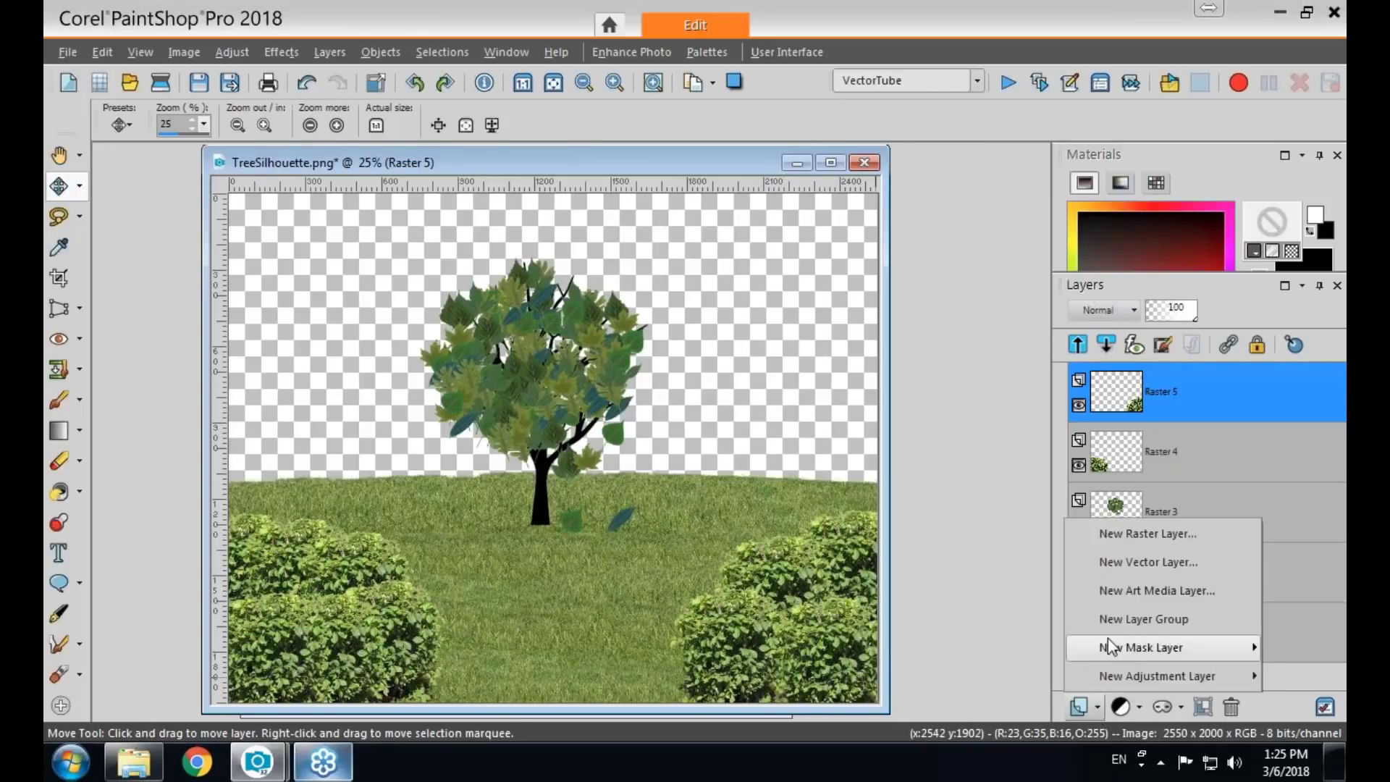
click(1109, 536)
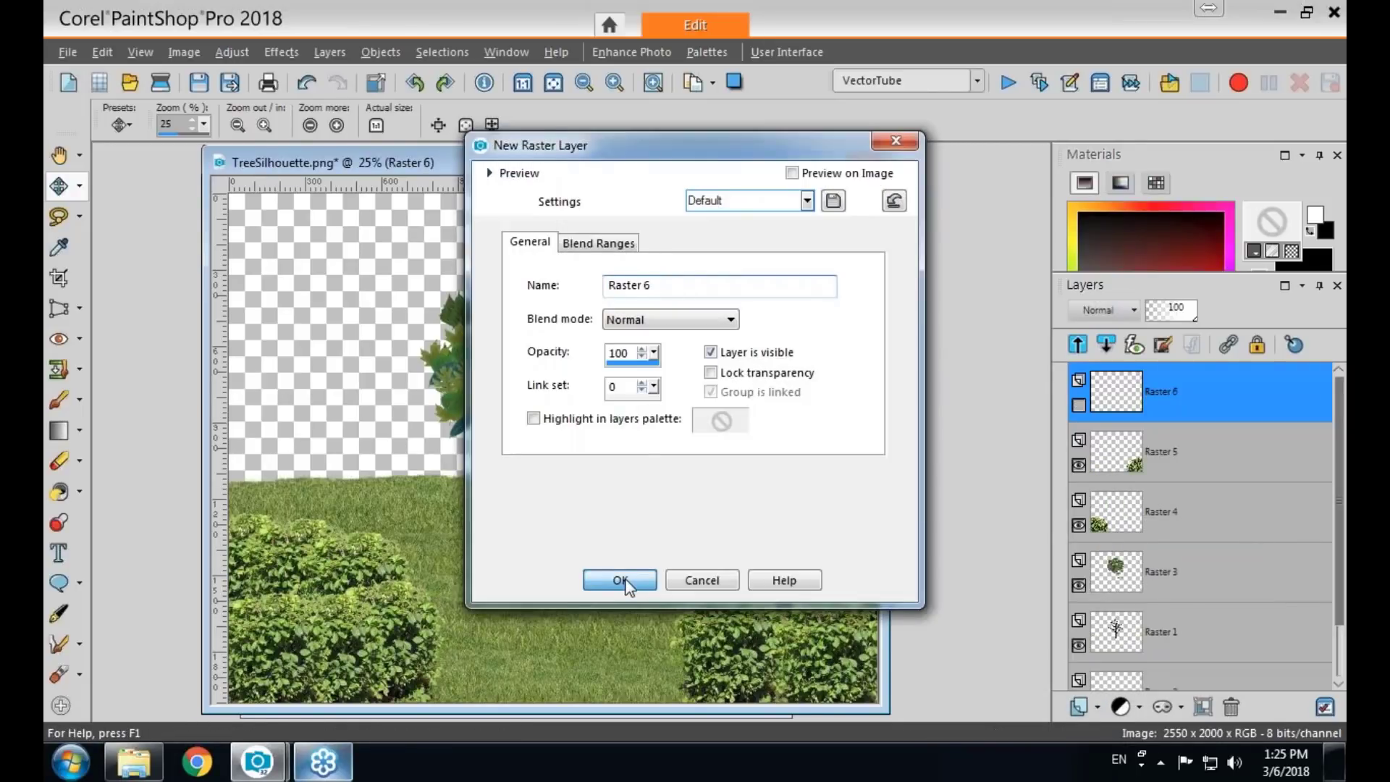
click(621, 582)
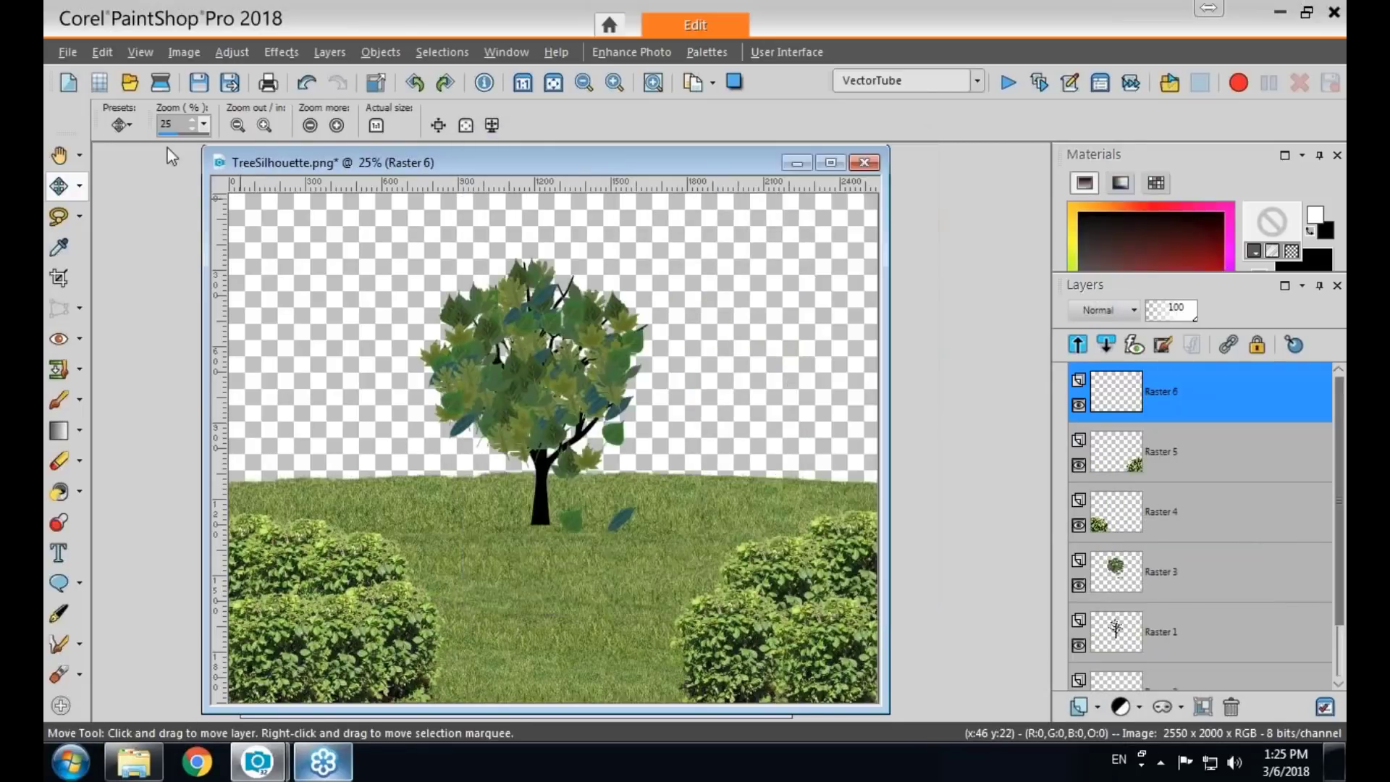
Set up the Picture Tube tool with the Flower 06 tube from the Nature category and disable creating a new raster layer.
click(57, 523)
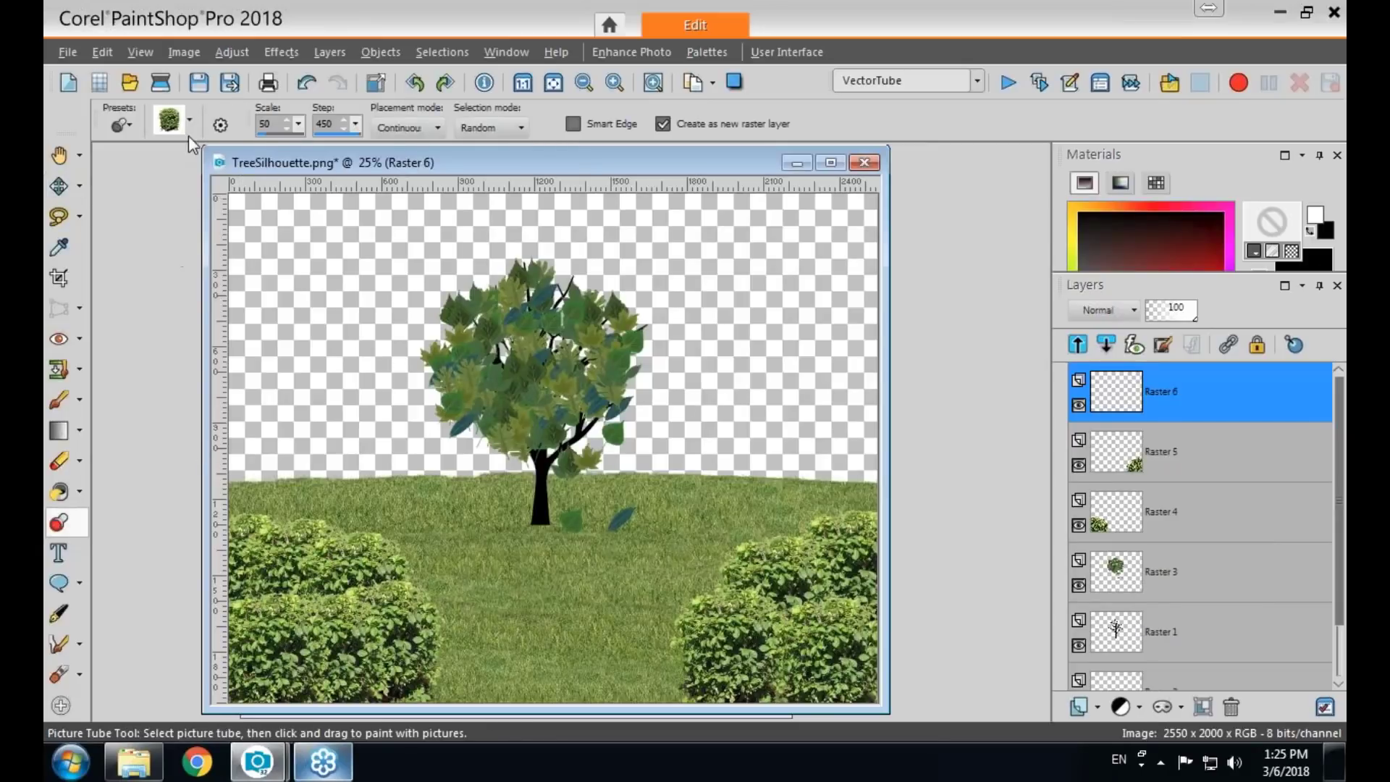
click(191, 127)
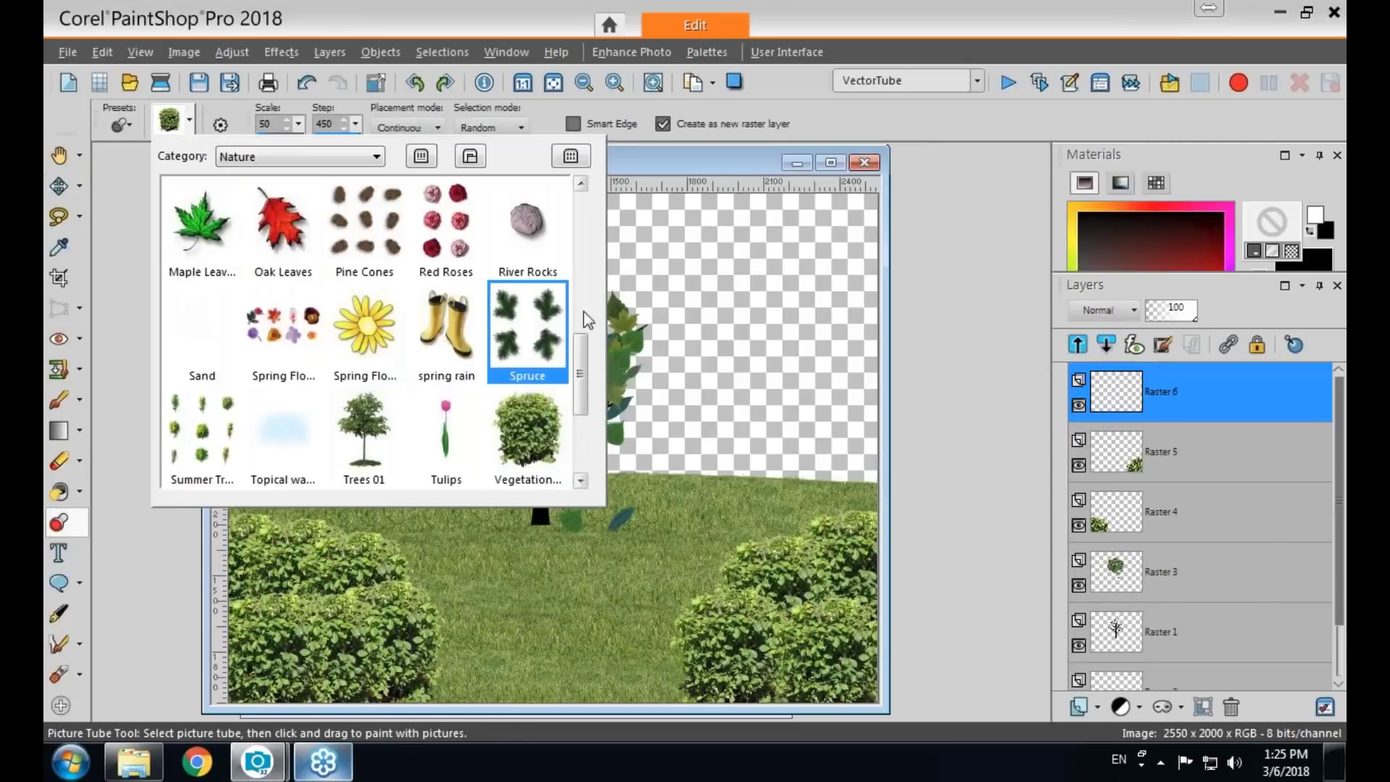
drag(579, 366, 579, 254)
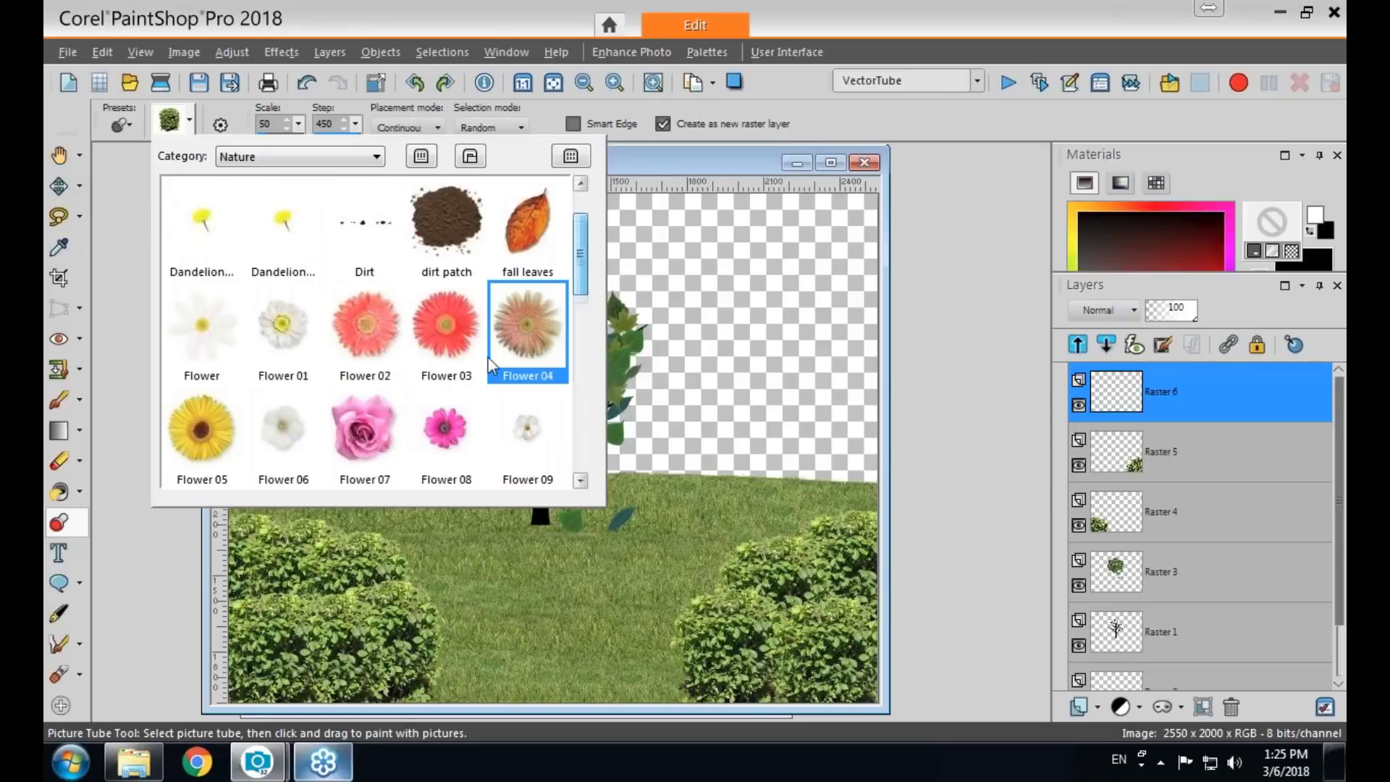
click(281, 432)
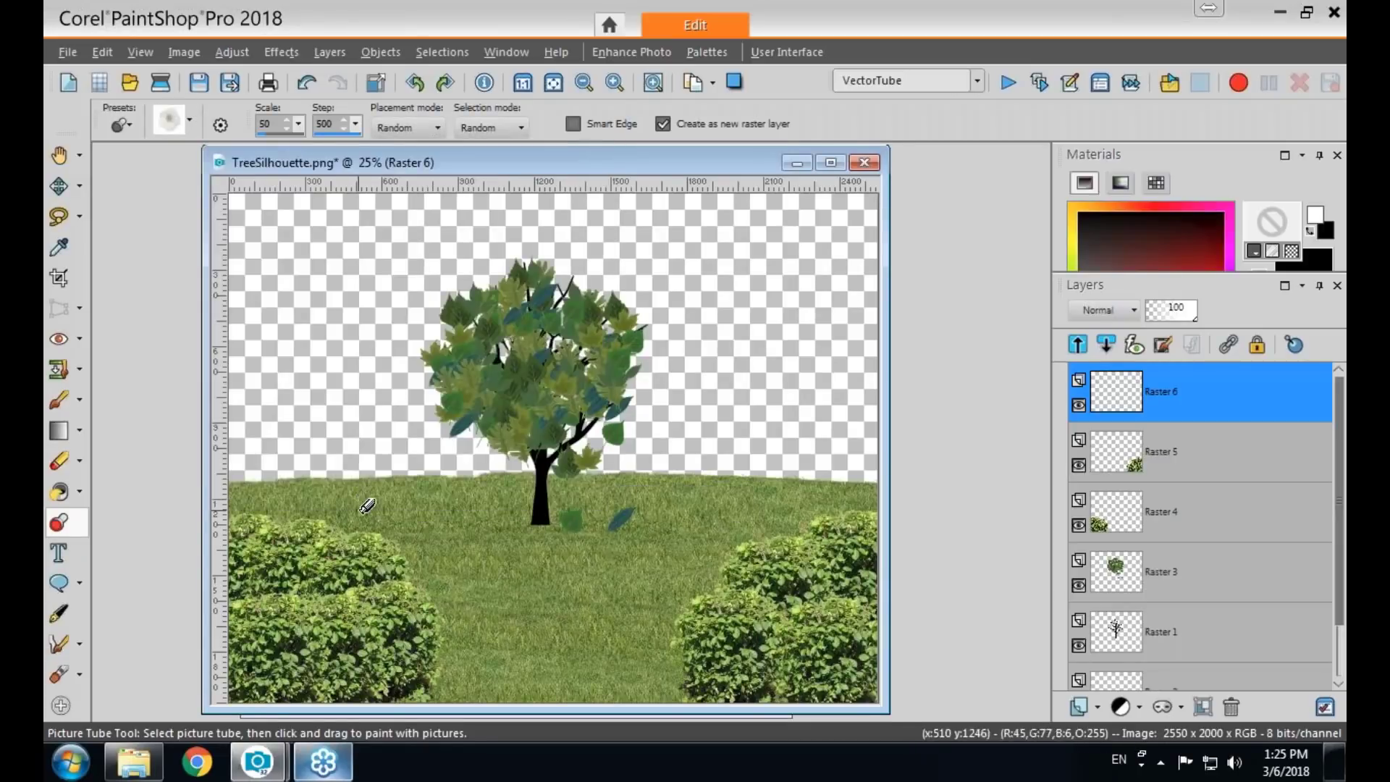
click(660, 124)
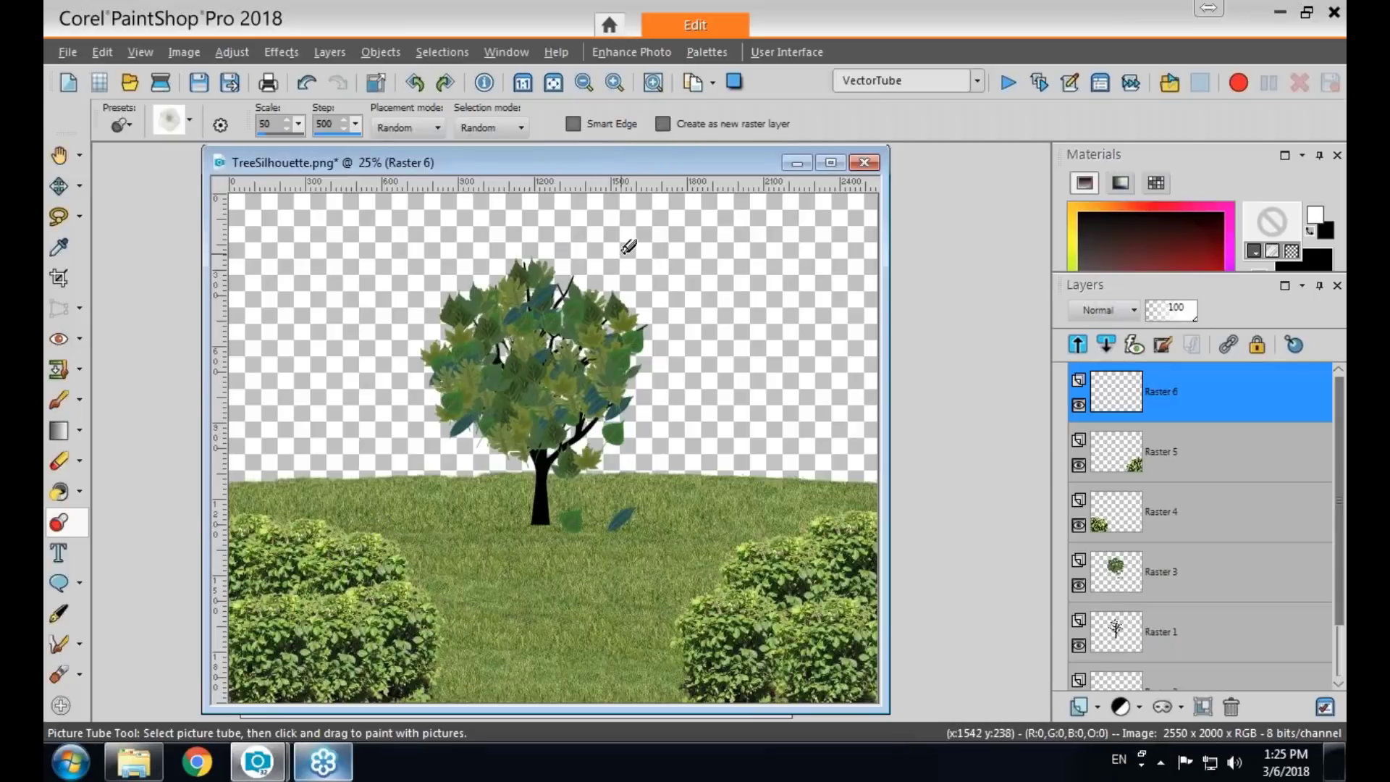
Try stamping two white Flower 06 tubes at scale 50 on the lower-left bushes, and undo both stamps.
click(275, 543)
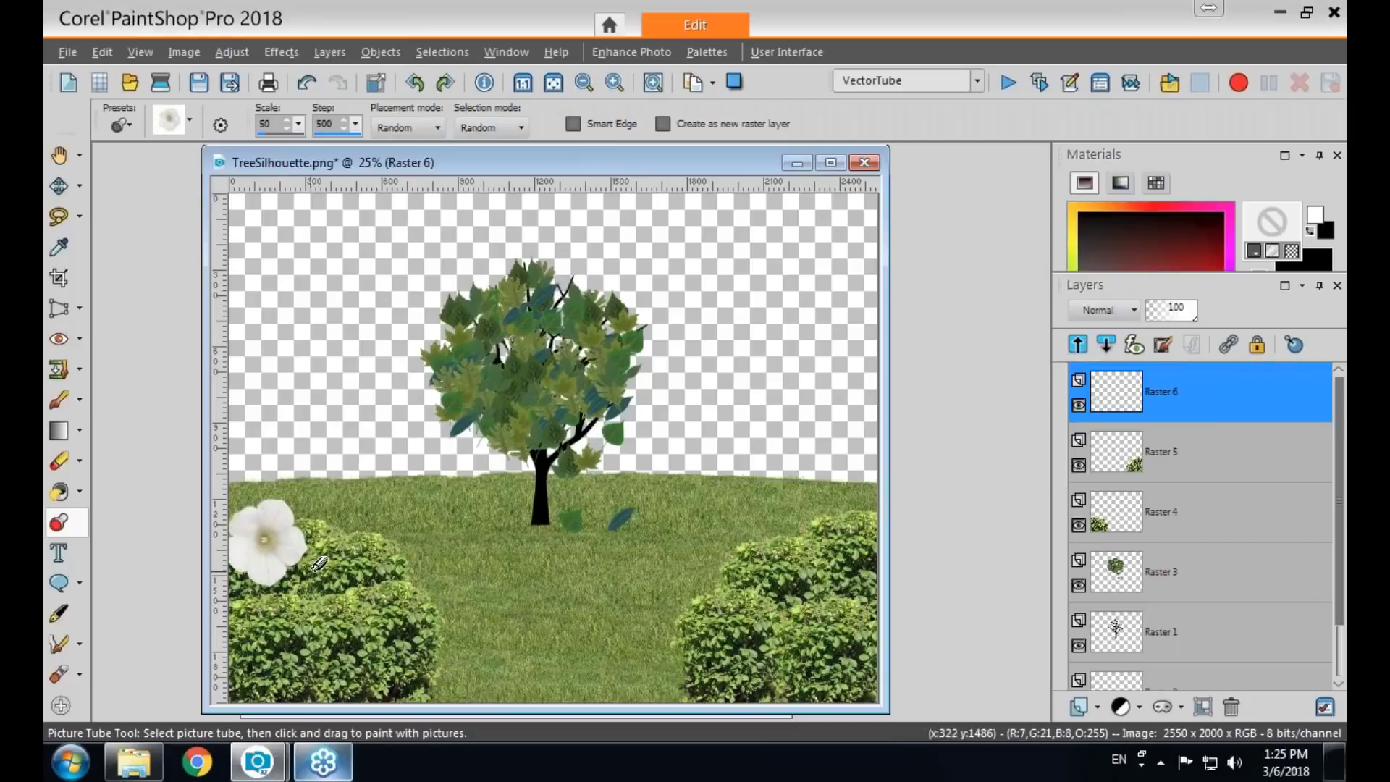
click(351, 590)
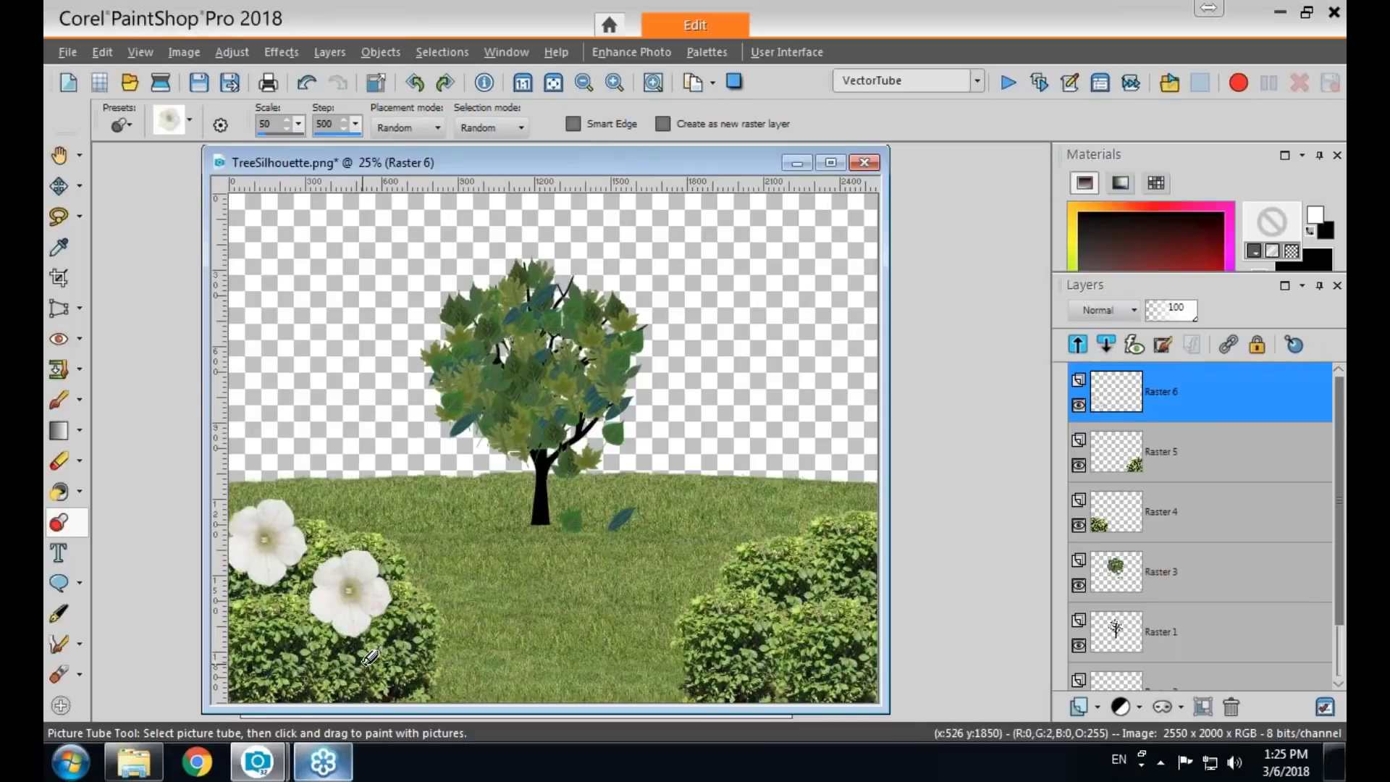
key(ctrl+z)
key(ctrl+z)
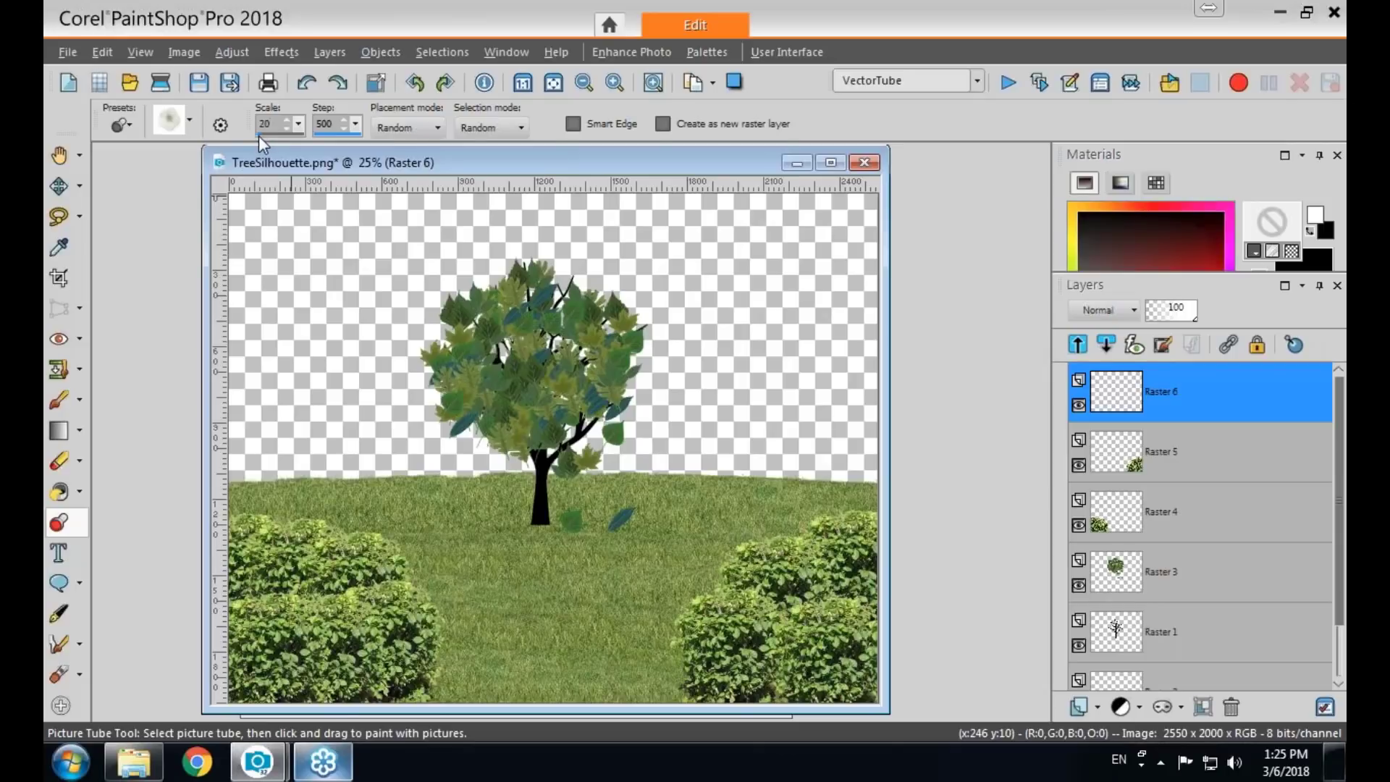
Try scattering white flowers over the lower-left bushes with the tube scale at 20, and undo all the stamps.
click(248, 549)
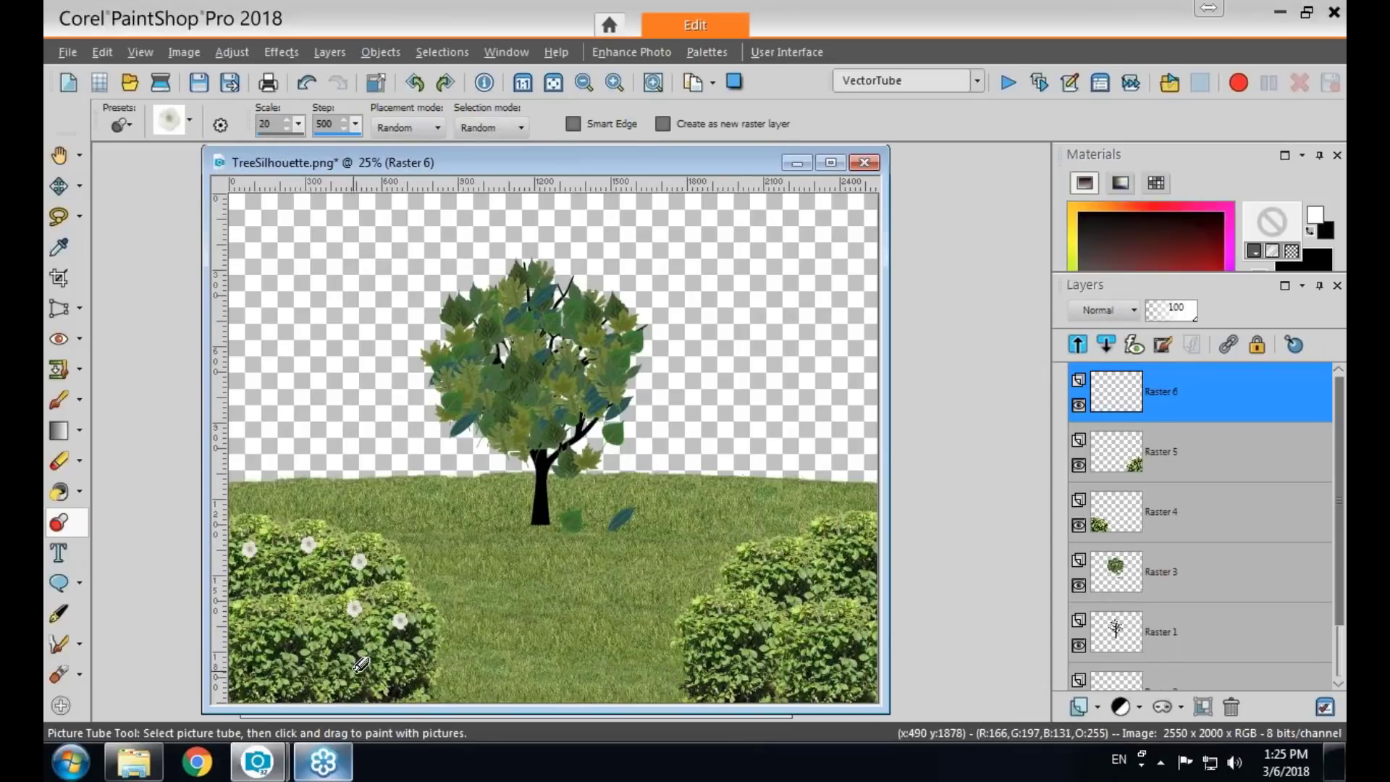
click(268, 675)
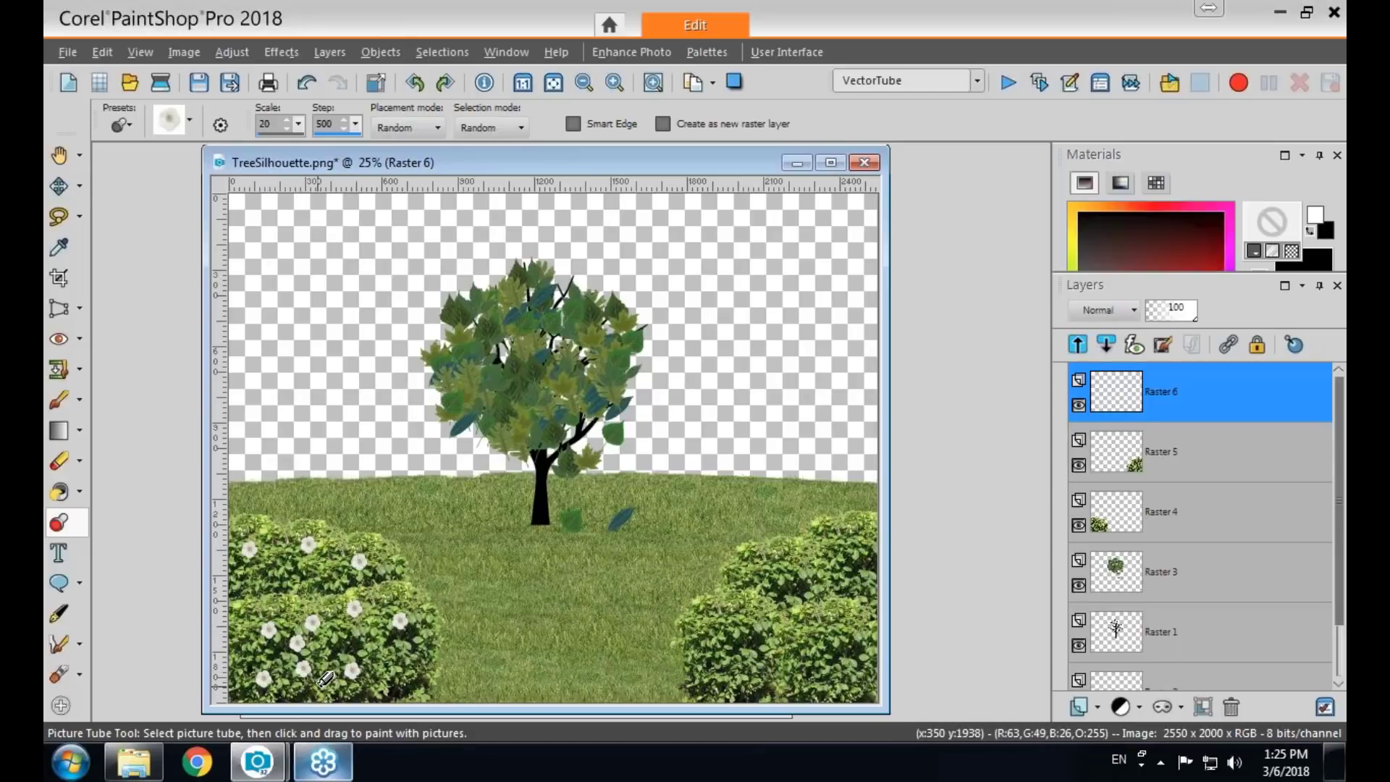
key(ctrl+z)
key(ctrl+z)
key(ctrl+z)
key(ctrl+z)
key(ctrl+z)
key(ctrl+z)
key(ctrl+z)
key(ctrl+z)
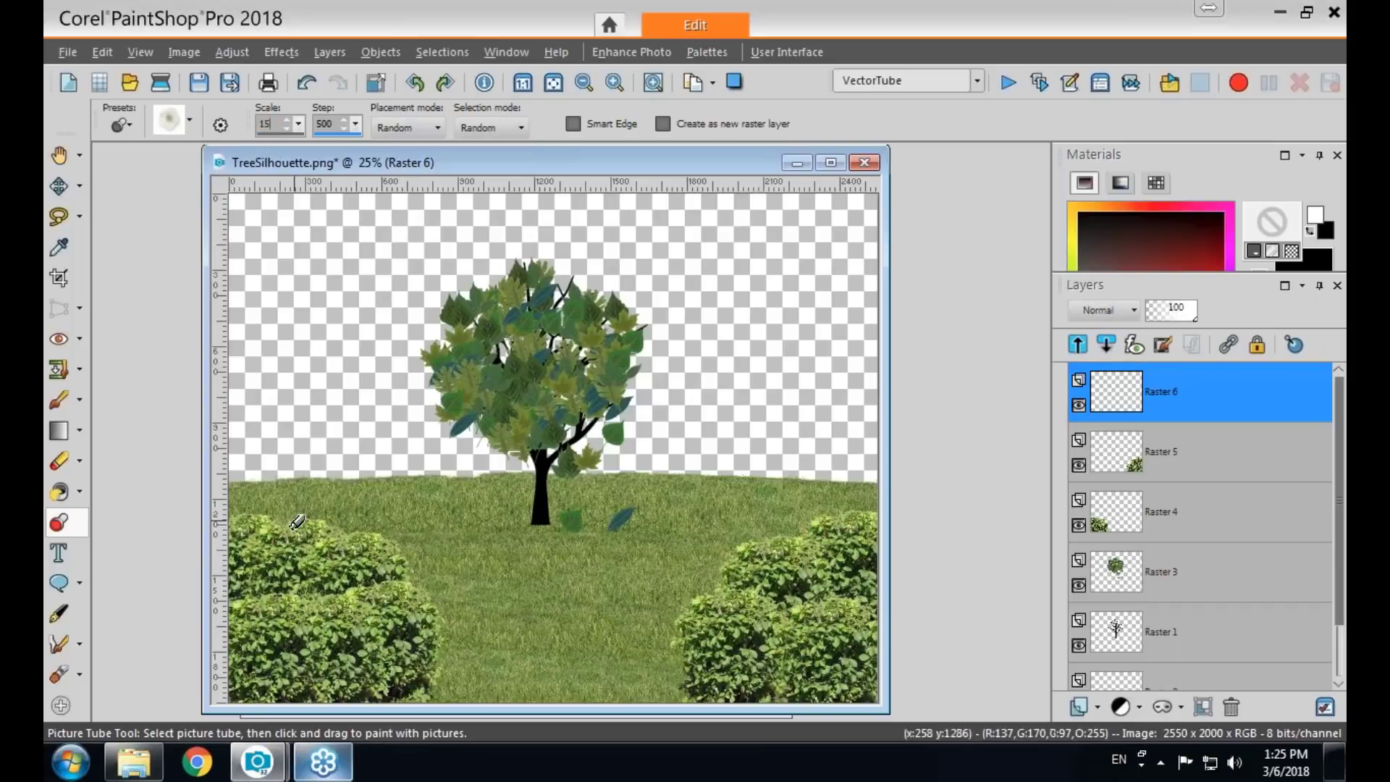
Scatter white Flower 06 tubes at scale 15 over both bush clusters, undoing a trial stroke across the grass.
mouse_move(264, 557)
mouse_down()
mouse_move(325, 576)
mouse_move(358, 565)
mouse_move(334, 633)
mouse_move(422, 665)
mouse_up()
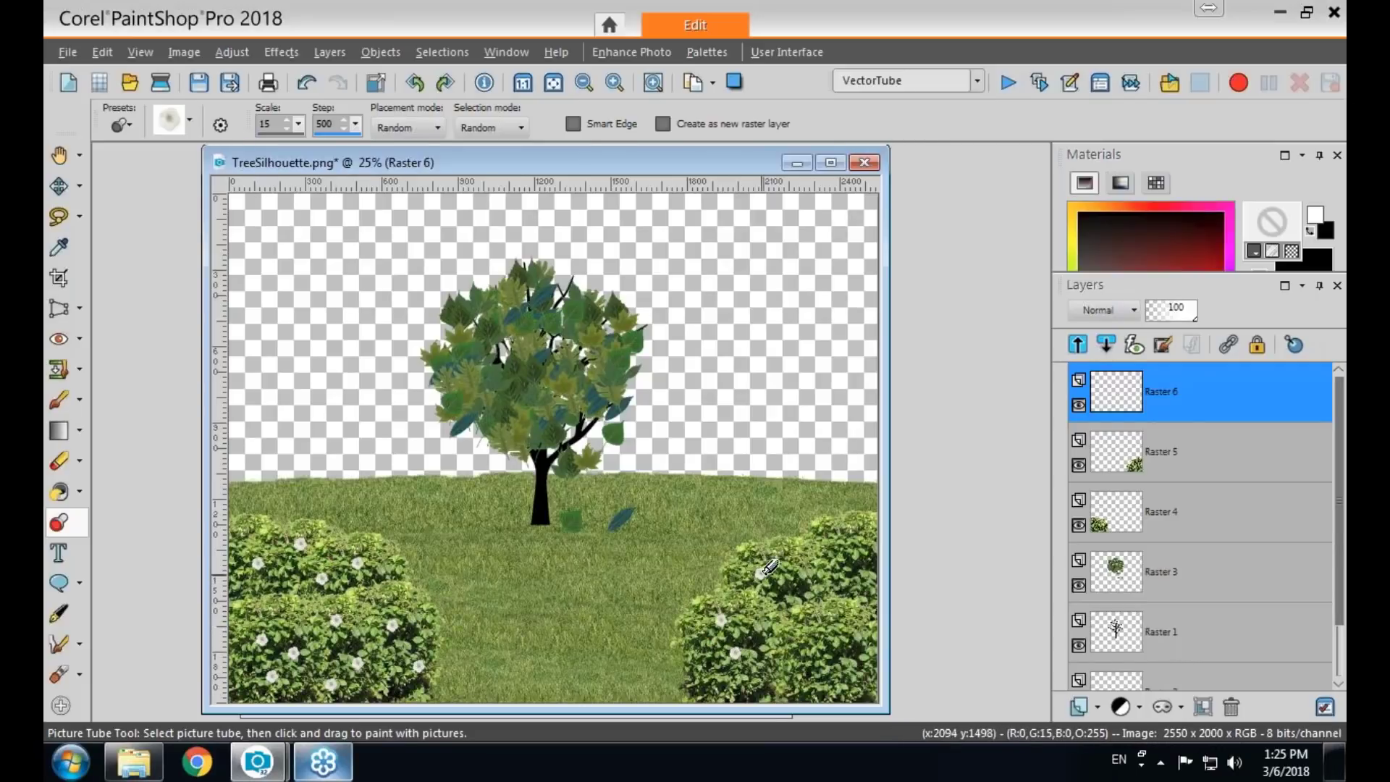
mouse_move(859, 541)
mouse_down()
mouse_move(857, 612)
mouse_move(753, 681)
mouse_move(750, 641)
mouse_move(525, 609)
mouse_move(748, 643)
mouse_up()
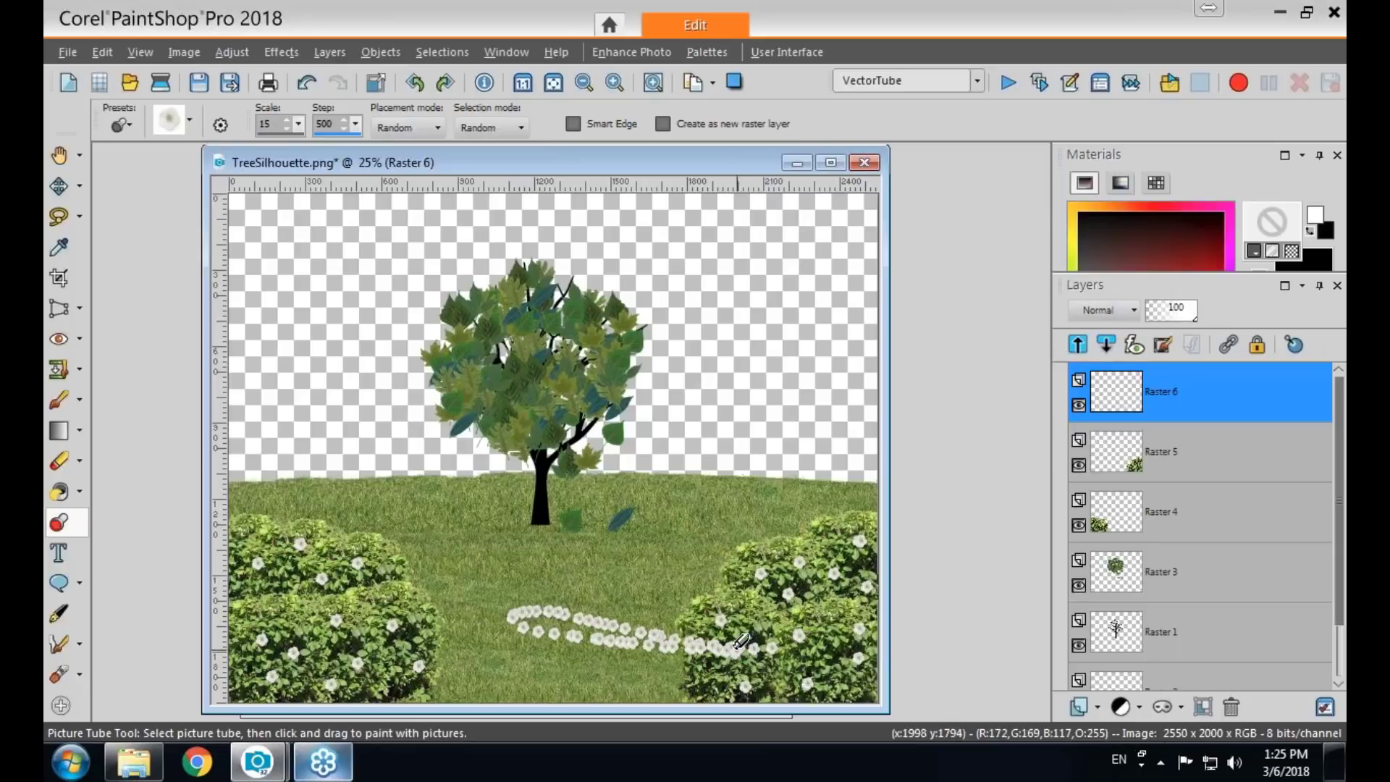
key(ctrl+z)
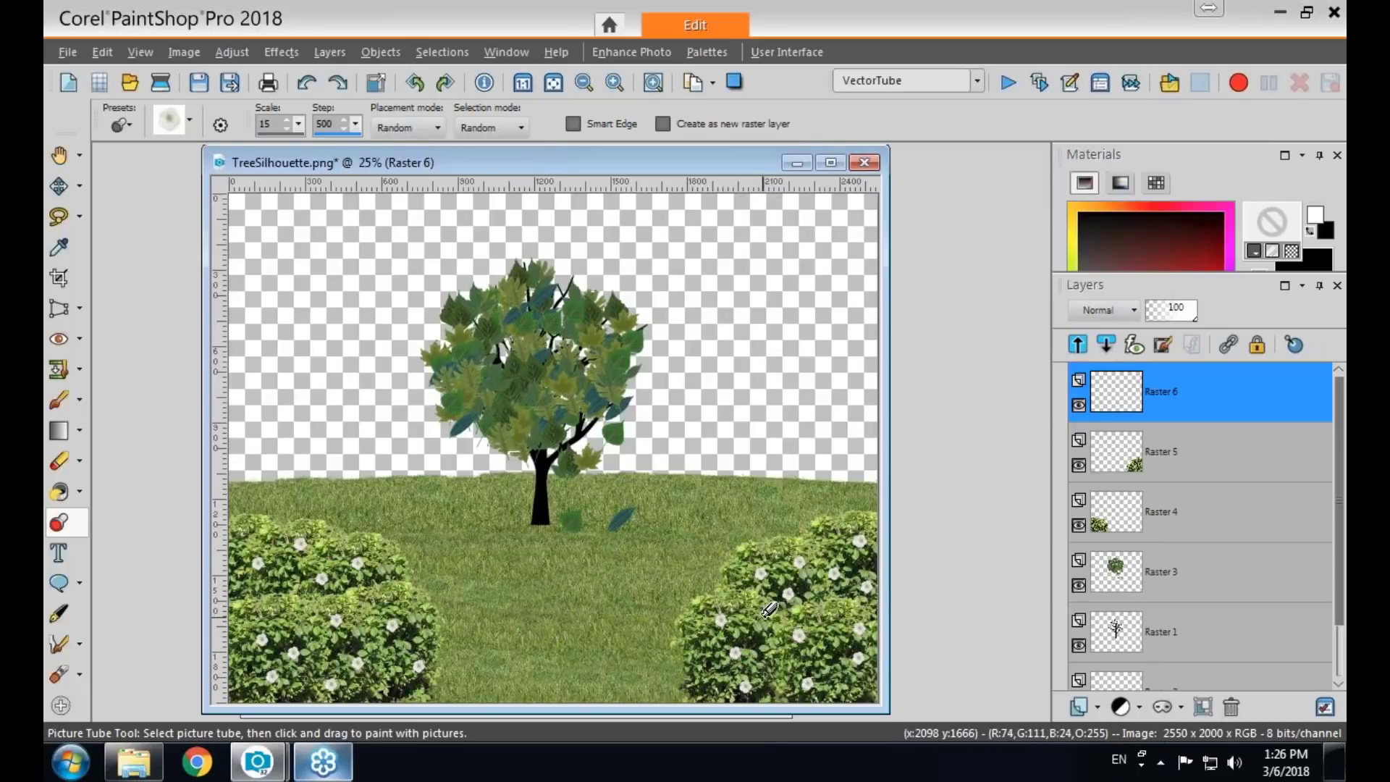
mouse_move(769, 610)
mouse_down()
mouse_move(836, 628)
mouse_move(846, 672)
mouse_up()
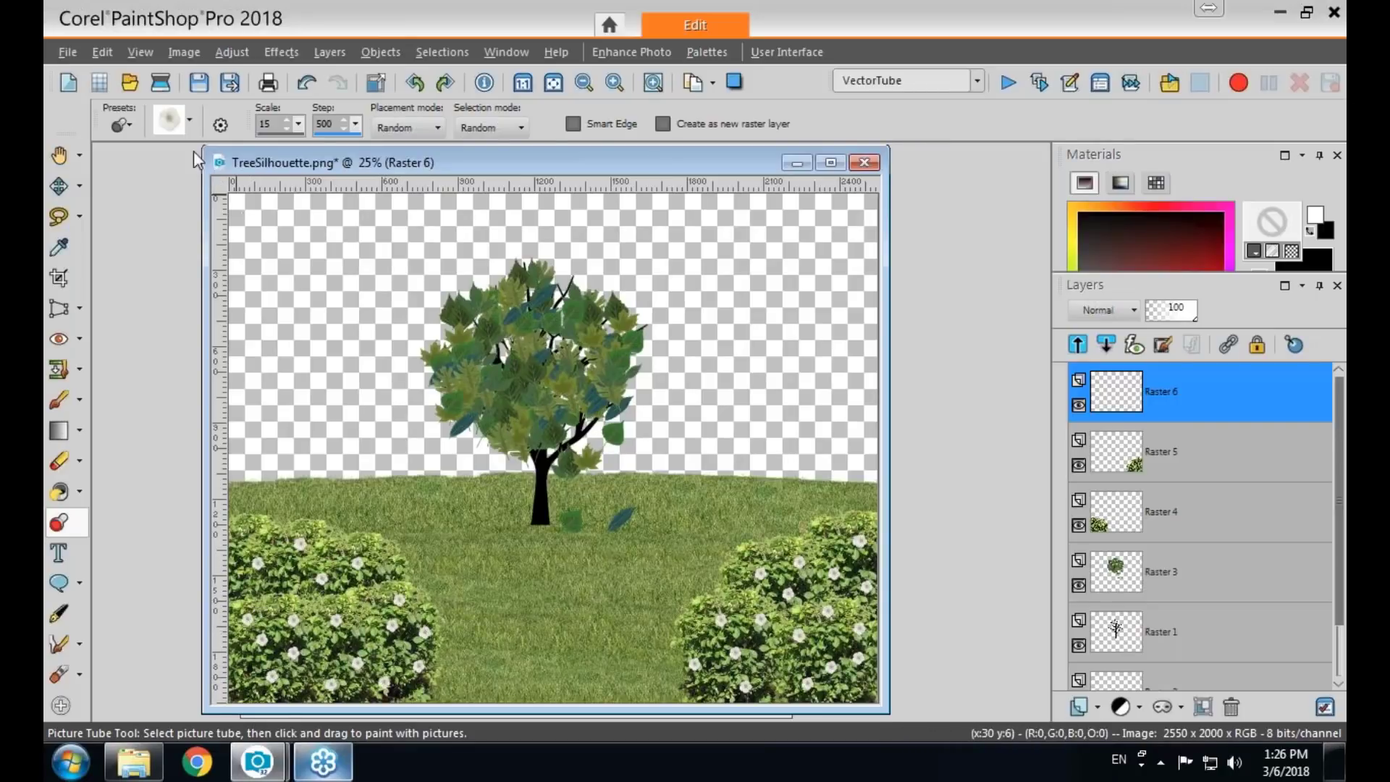
Choose the pink Flower 08 tube and add a default raster layer above the white flower layer.
click(190, 123)
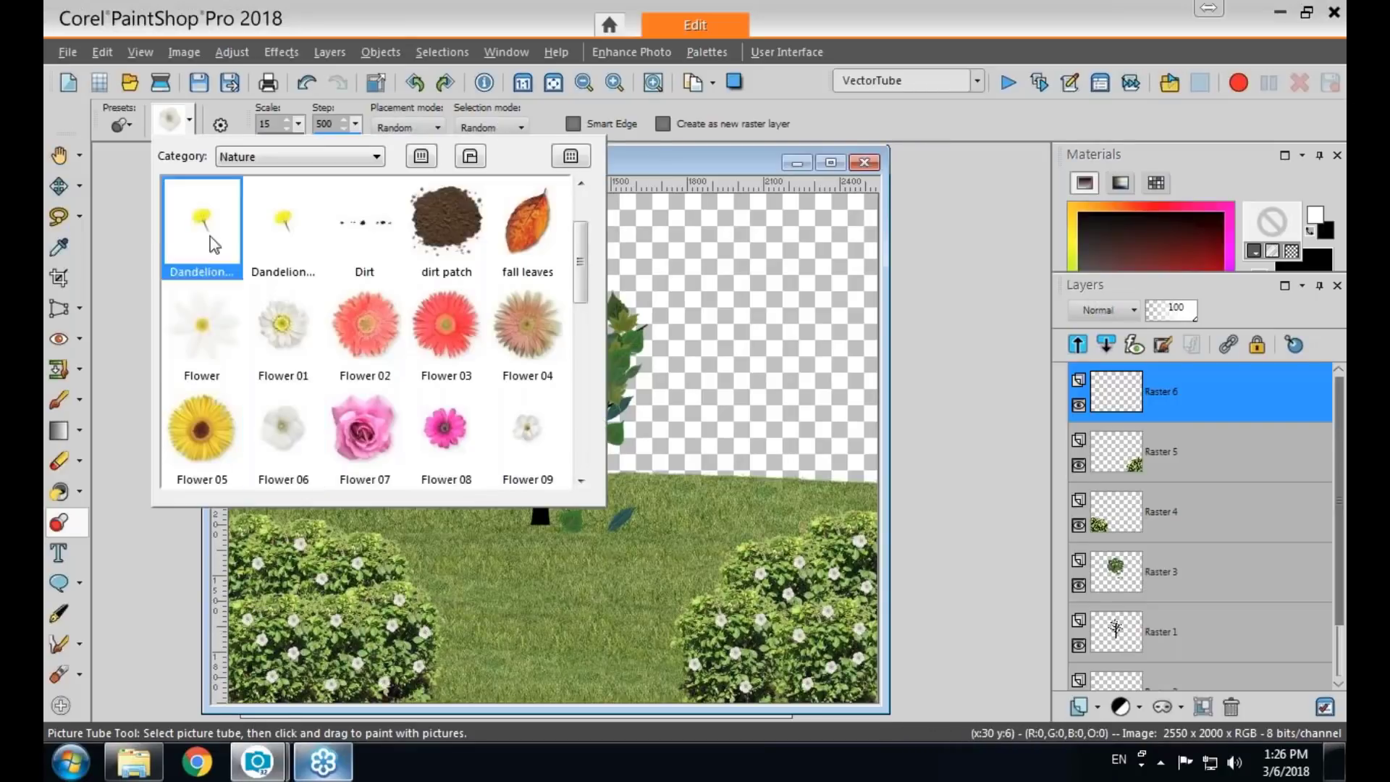
click(435, 435)
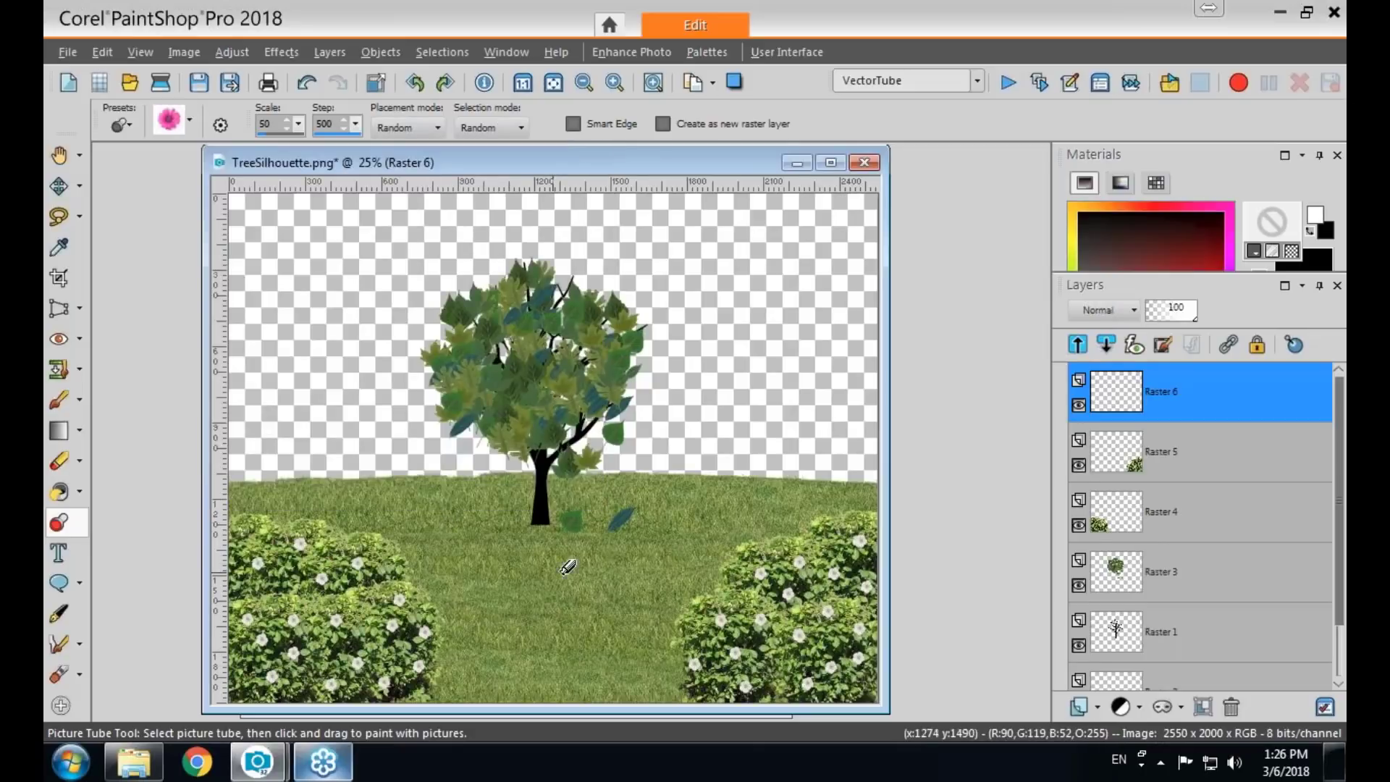
click(1086, 707)
click(1115, 533)
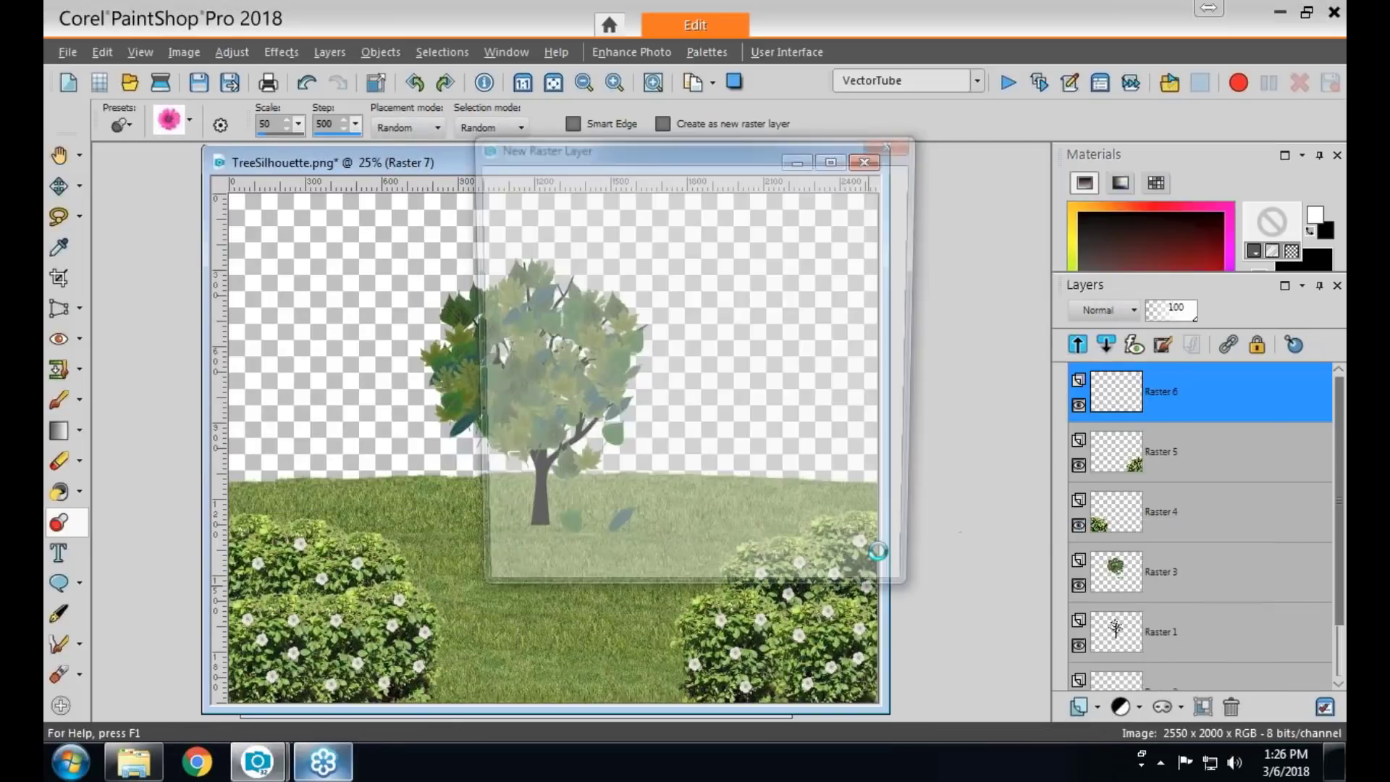
click(620, 580)
Undo a trial stamp at scale 50, and scatter pink Flower 08 tubes at scale 10 over the lower-left bushes.
click(493, 598)
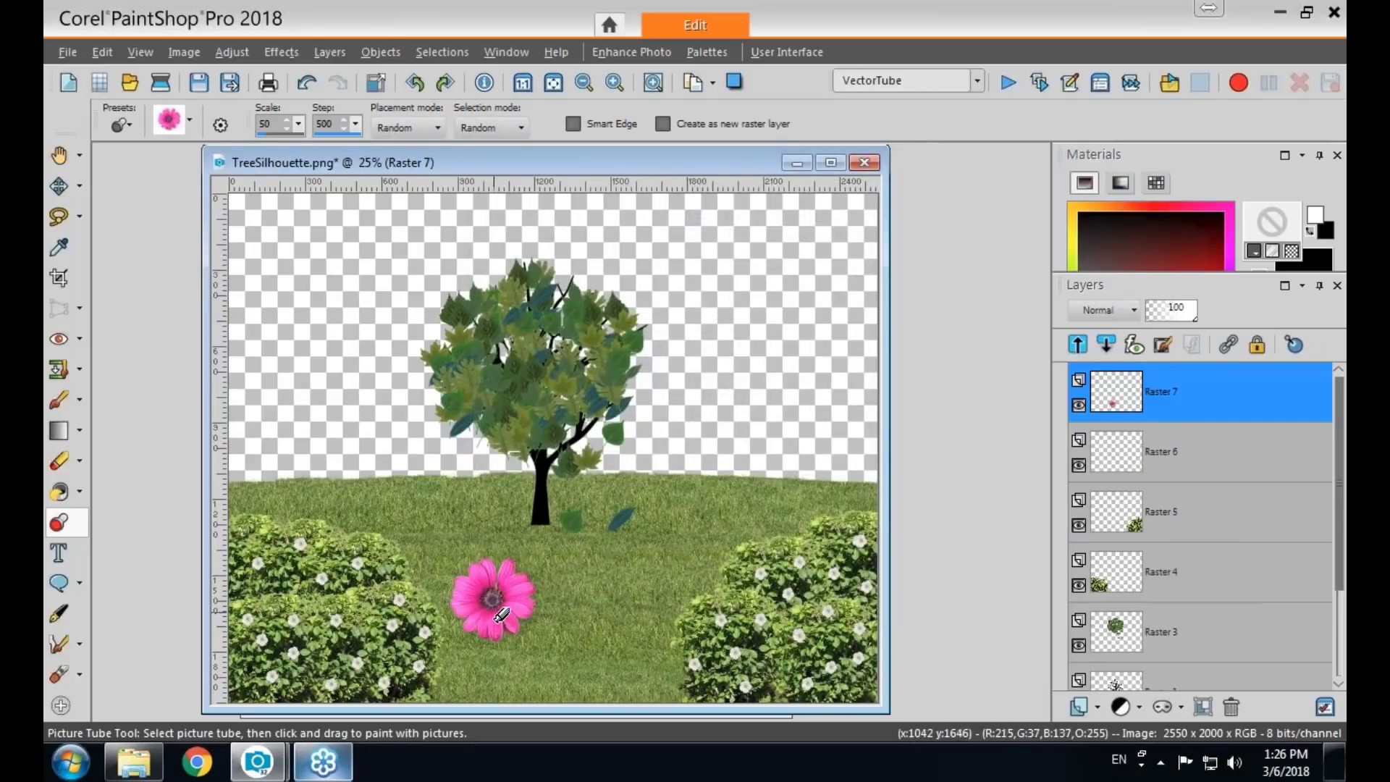
key(ctrl+z)
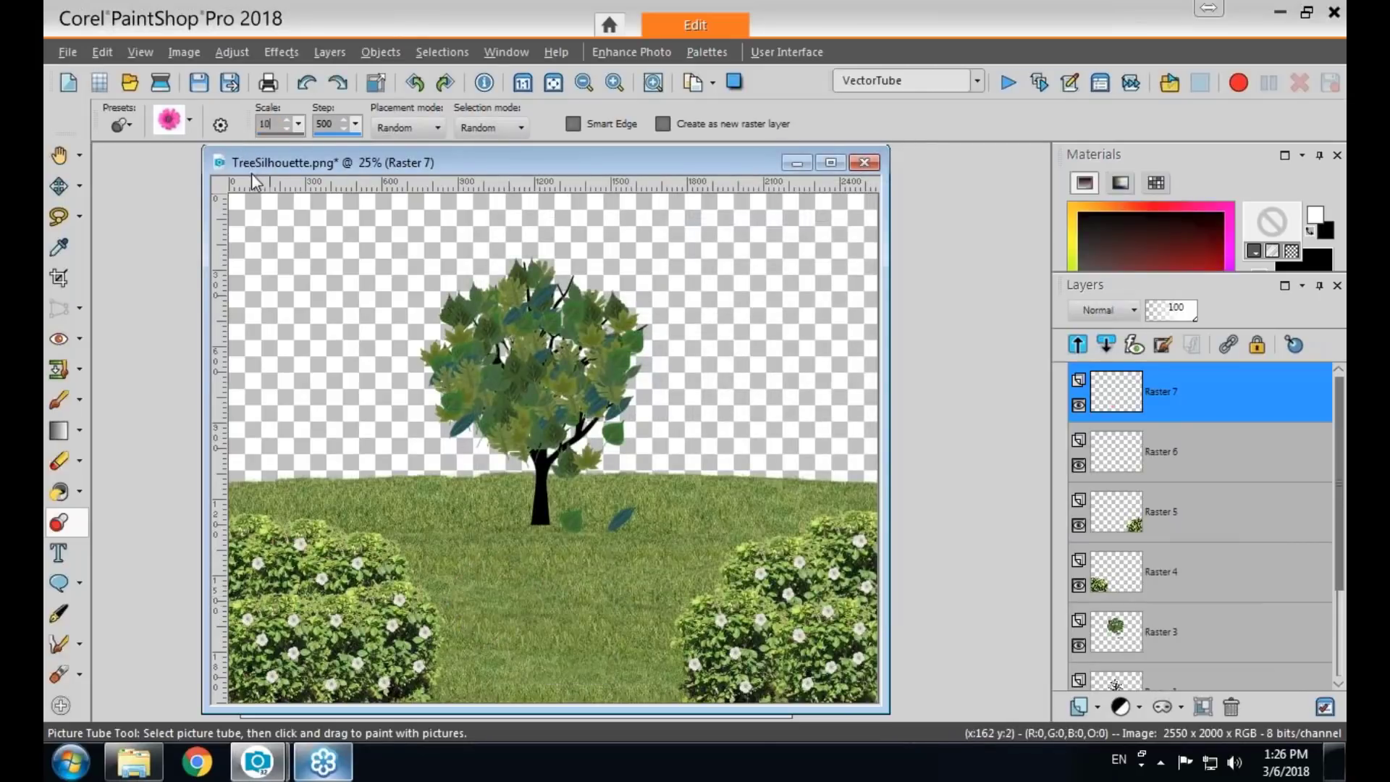
click(276, 539)
click(294, 577)
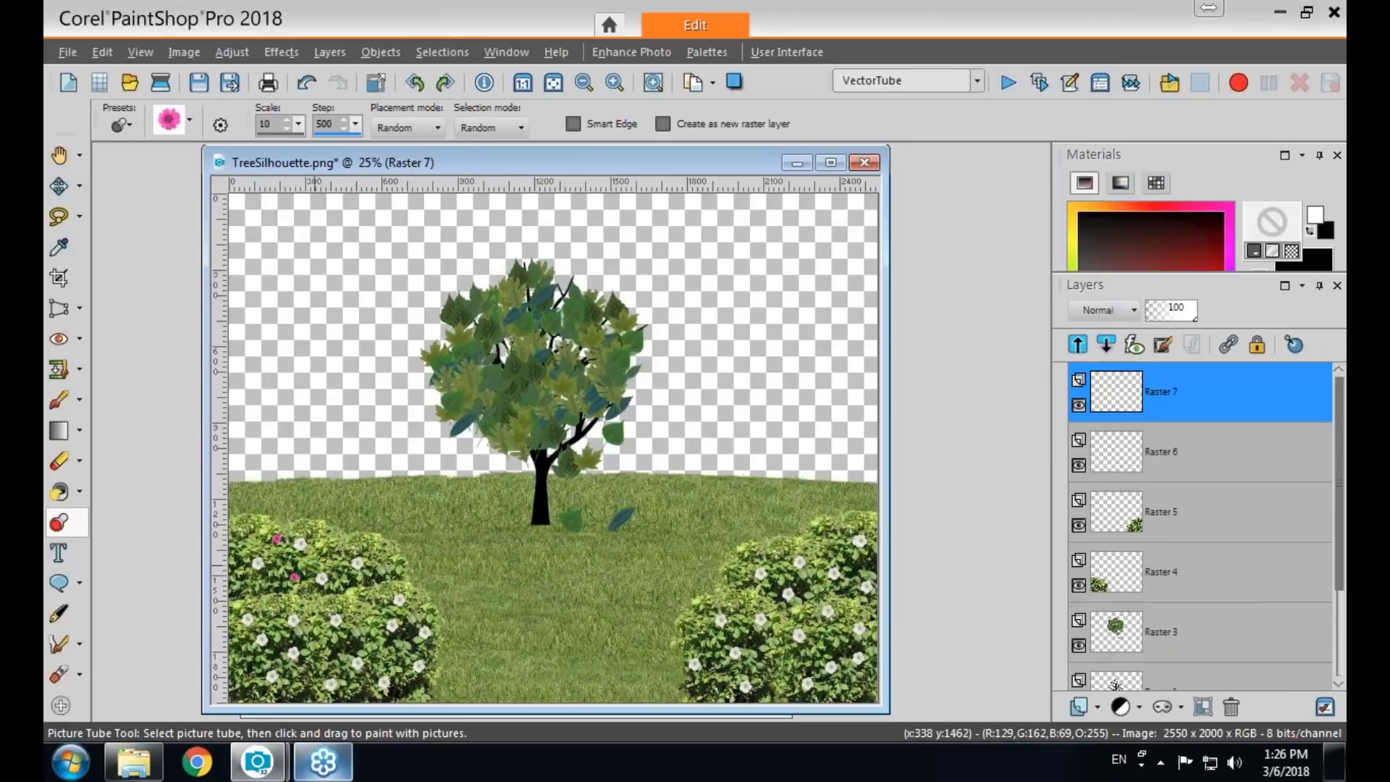
click(323, 552)
click(381, 565)
click(367, 594)
click(416, 610)
click(405, 657)
click(333, 654)
click(305, 682)
click(244, 674)
click(271, 615)
click(326, 635)
click(319, 609)
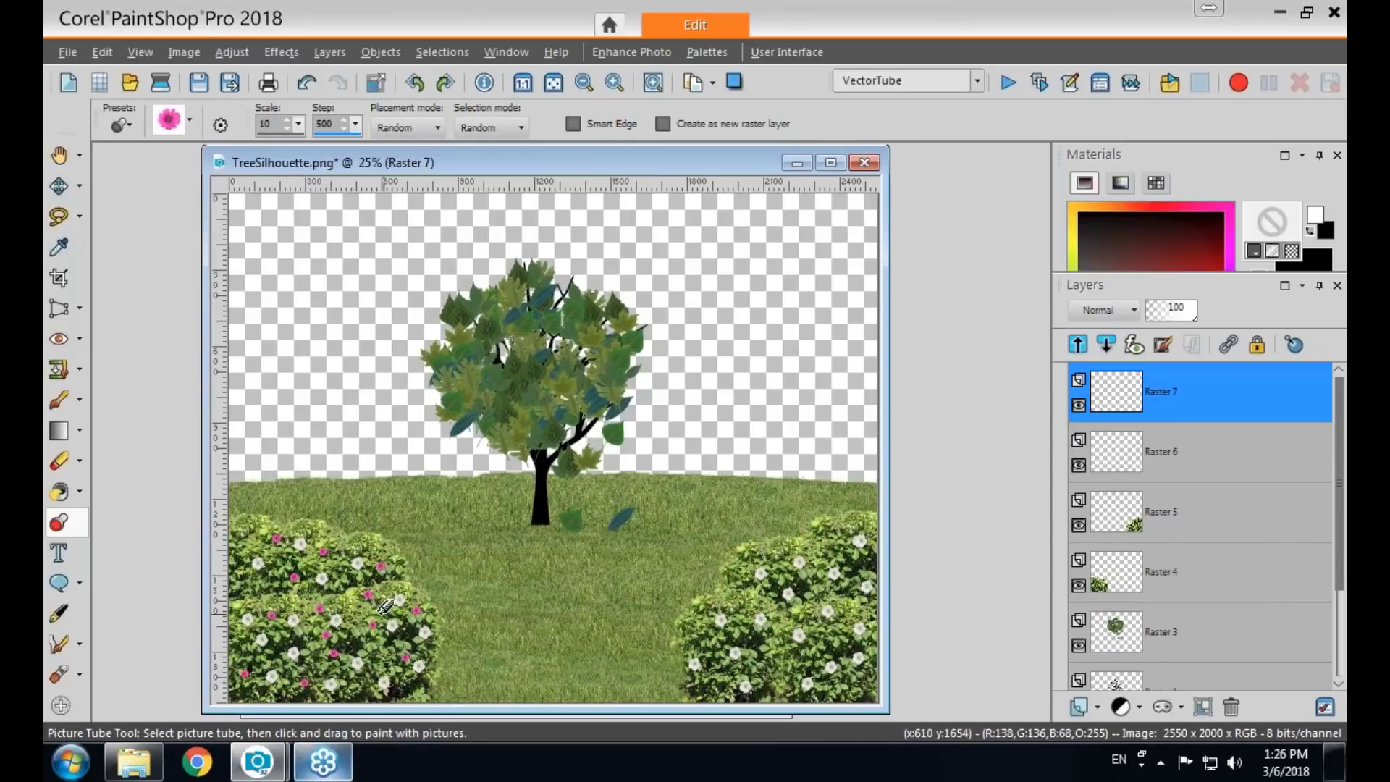
click(356, 615)
Scatter pink Flower 08 tubes at scale 10 among the white flowers on the lower-right bushes.
click(743, 602)
click(746, 642)
click(774, 642)
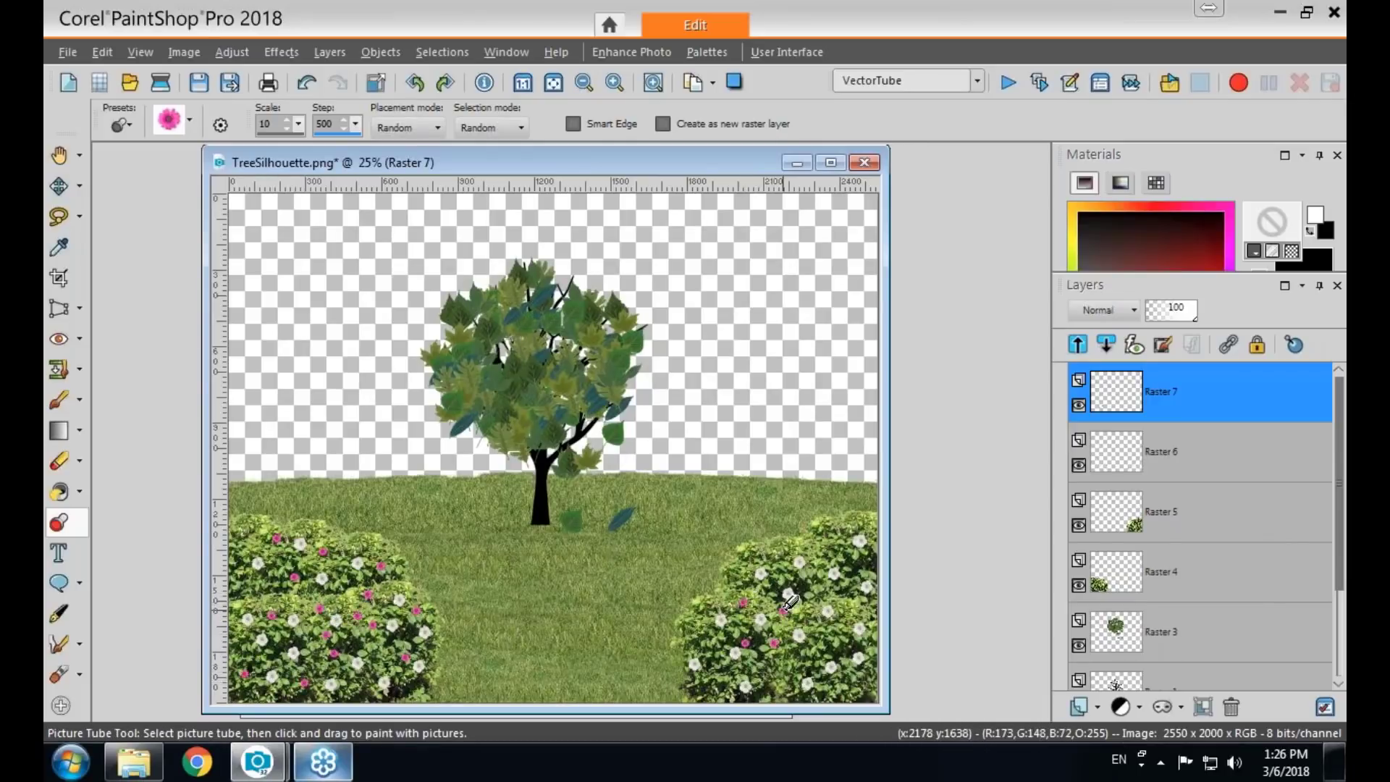
click(783, 557)
click(814, 593)
click(820, 554)
click(841, 528)
click(868, 532)
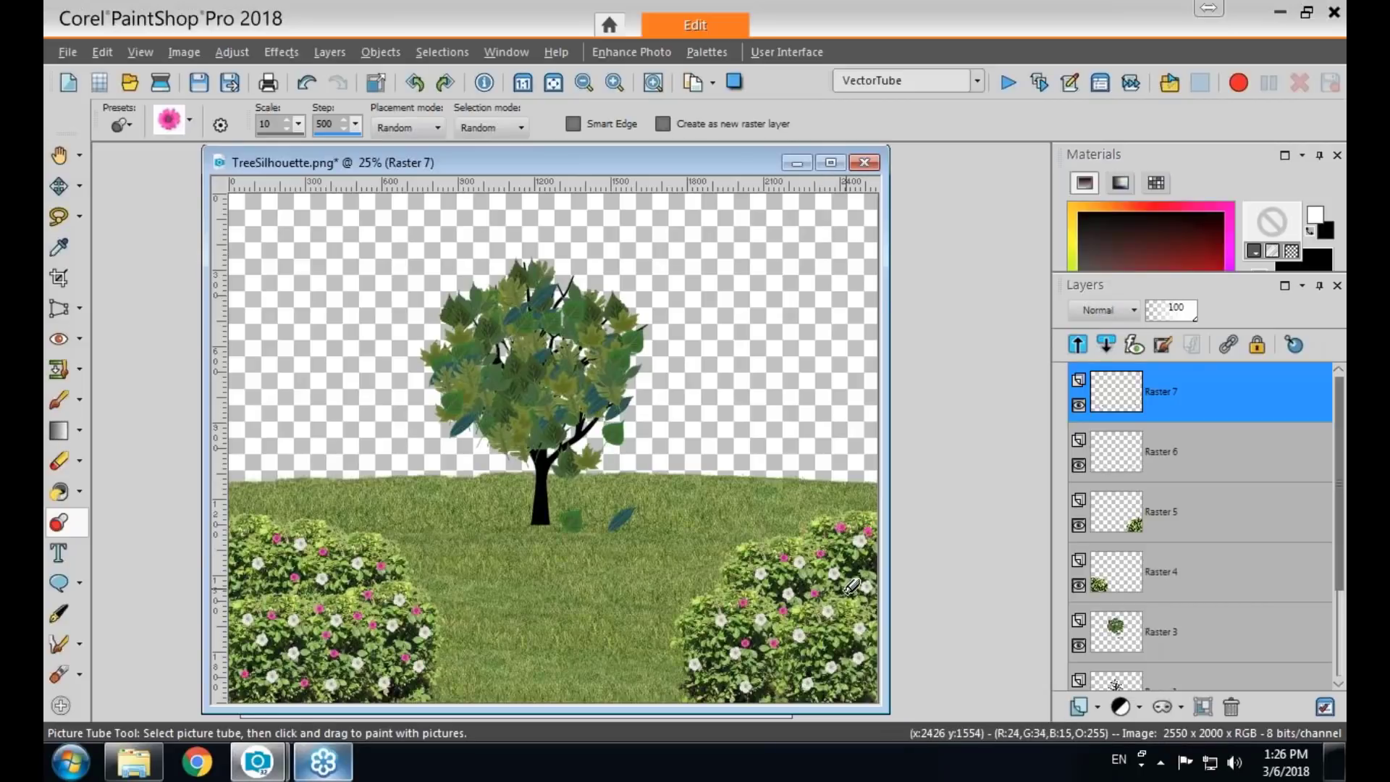
click(844, 594)
click(869, 619)
click(839, 645)
click(850, 681)
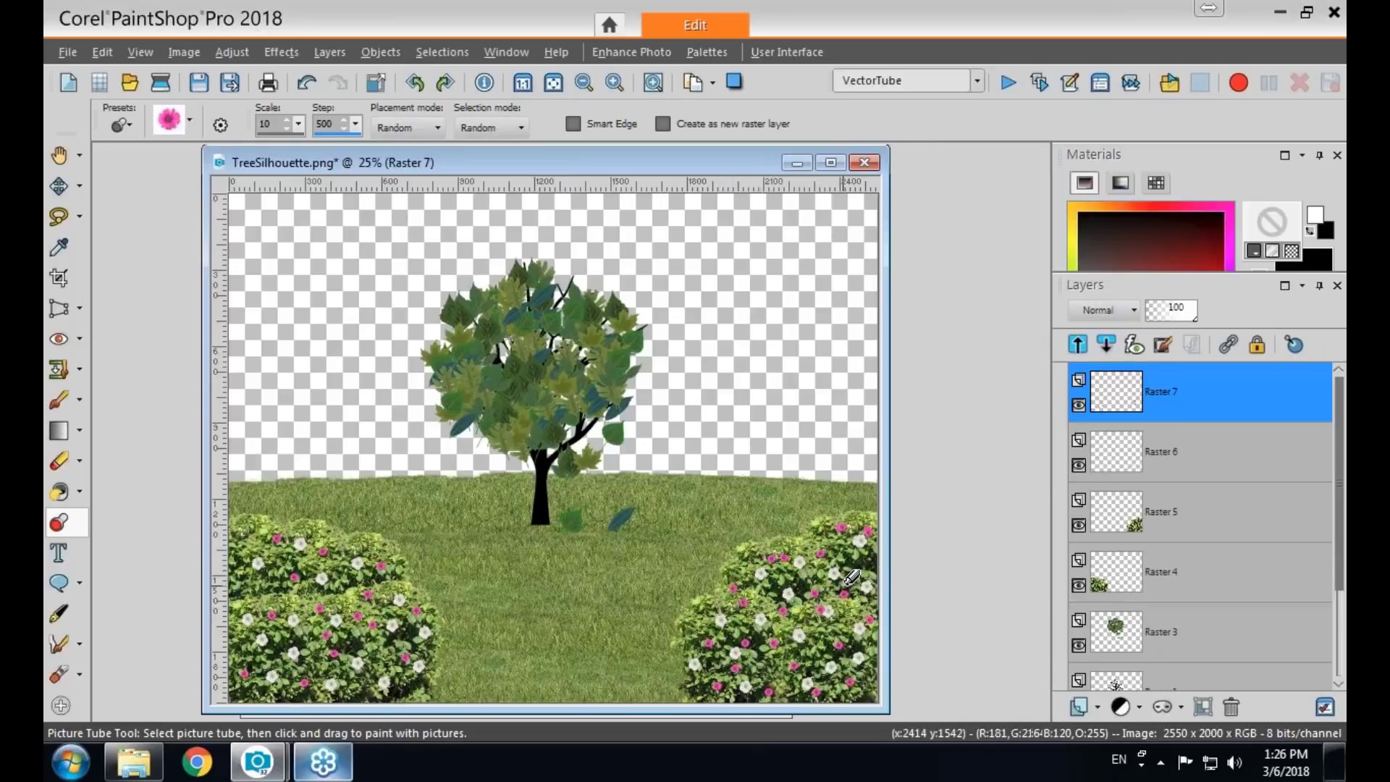
Add a default raster layer above the pink flower layer.
click(1097, 708)
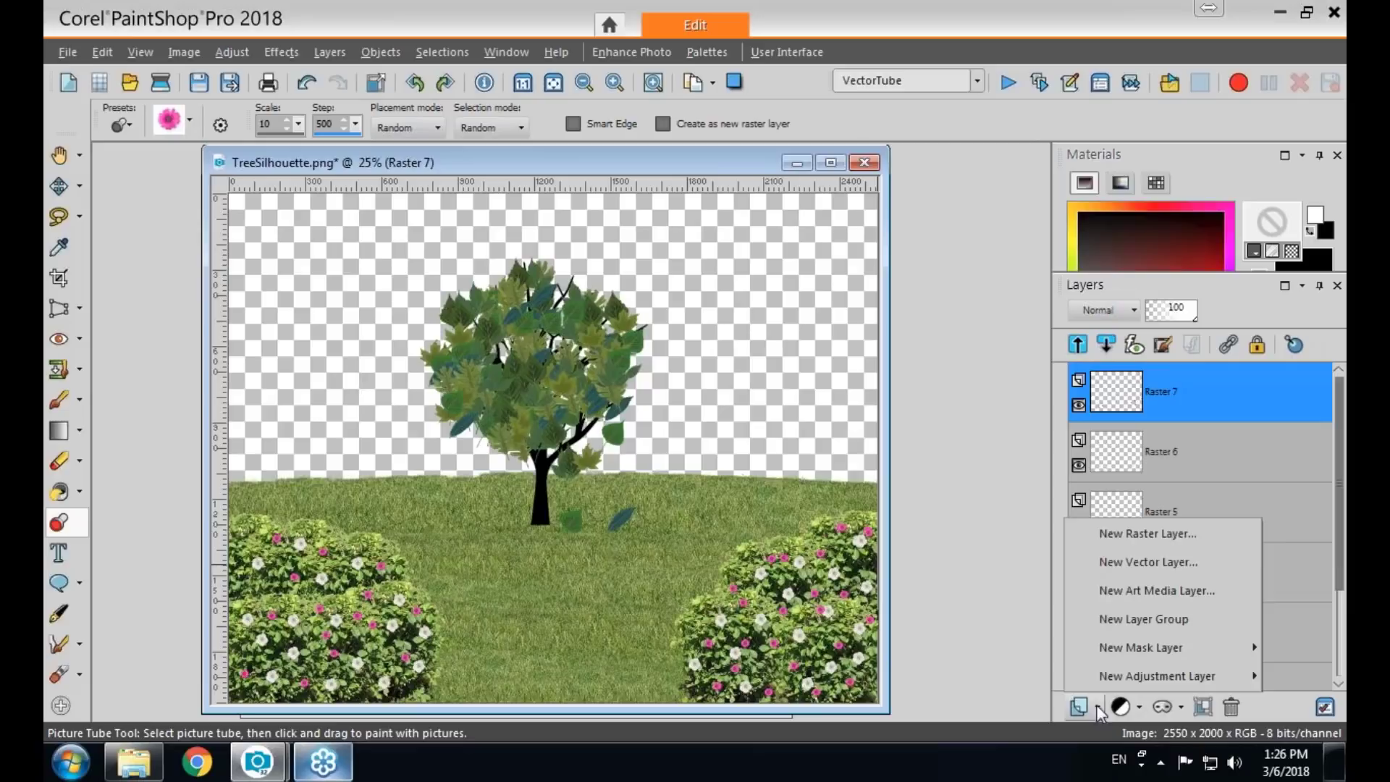
click(1094, 536)
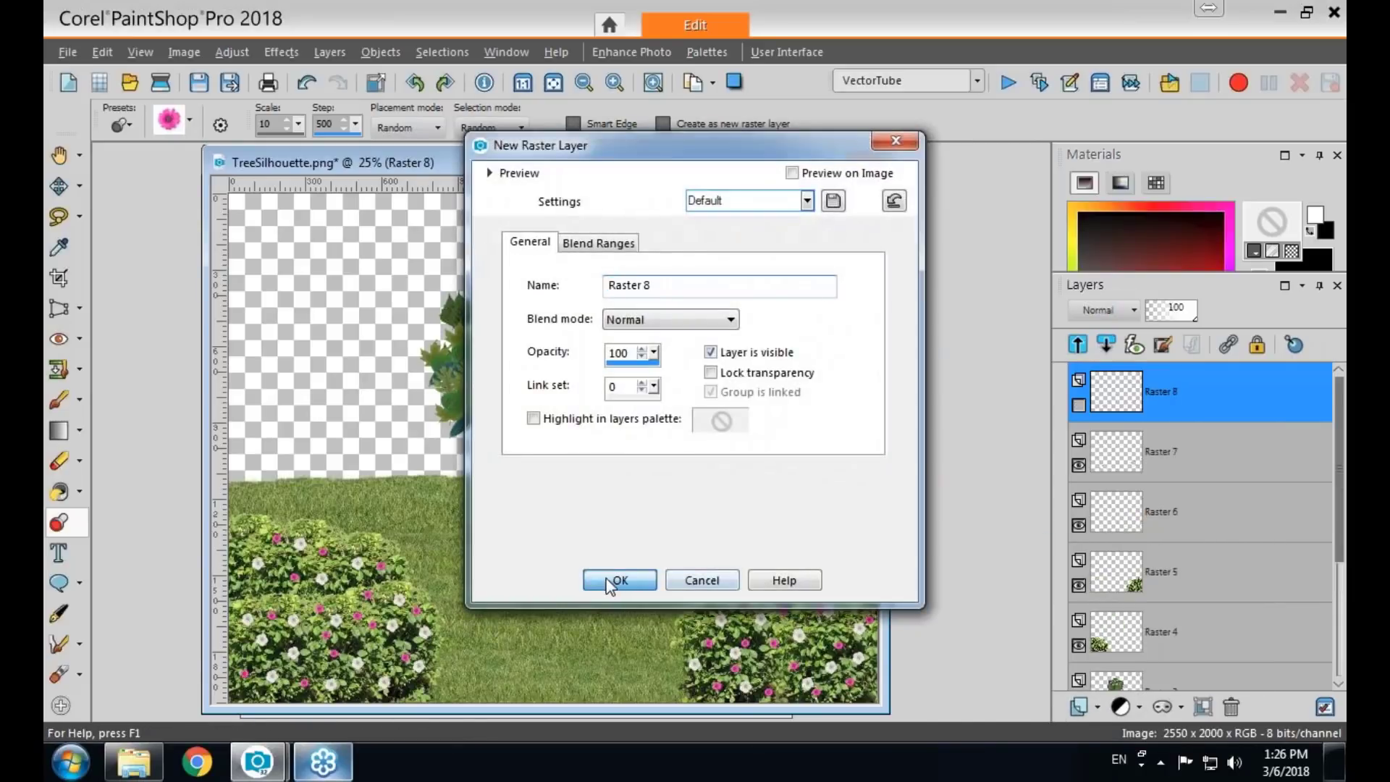
click(613, 581)
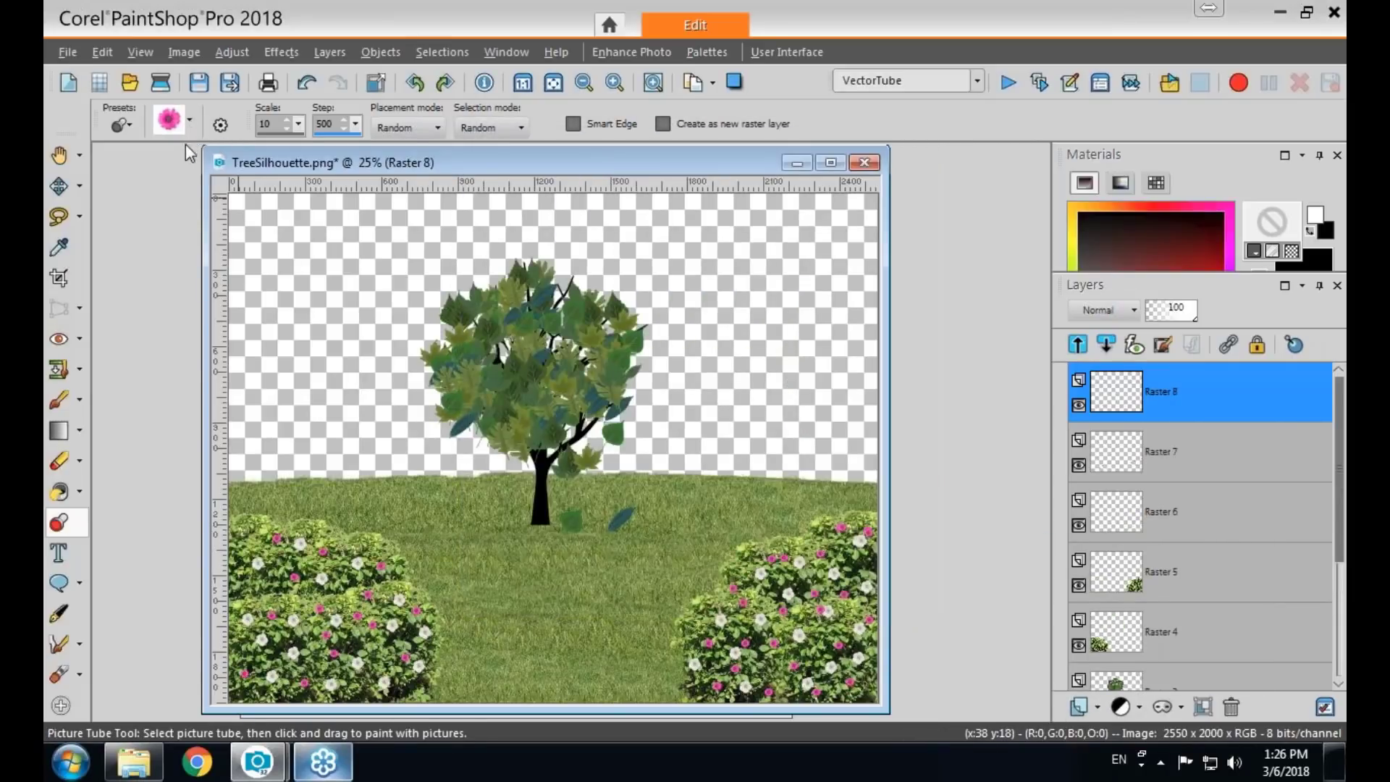
Check the Plants and Leaves tube category, and choose the Garden 01 tube from the Nature category.
click(189, 121)
drag(582, 275, 598, 230)
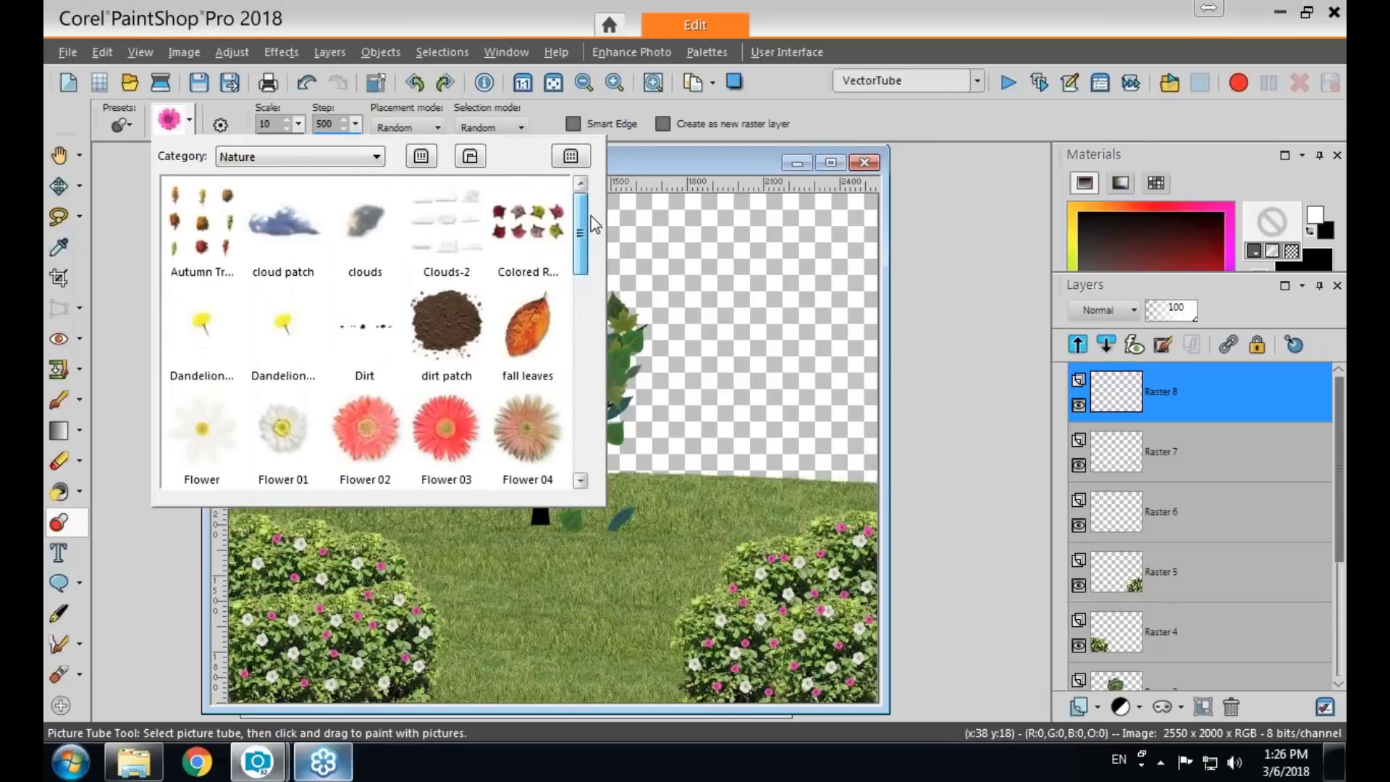
click(376, 158)
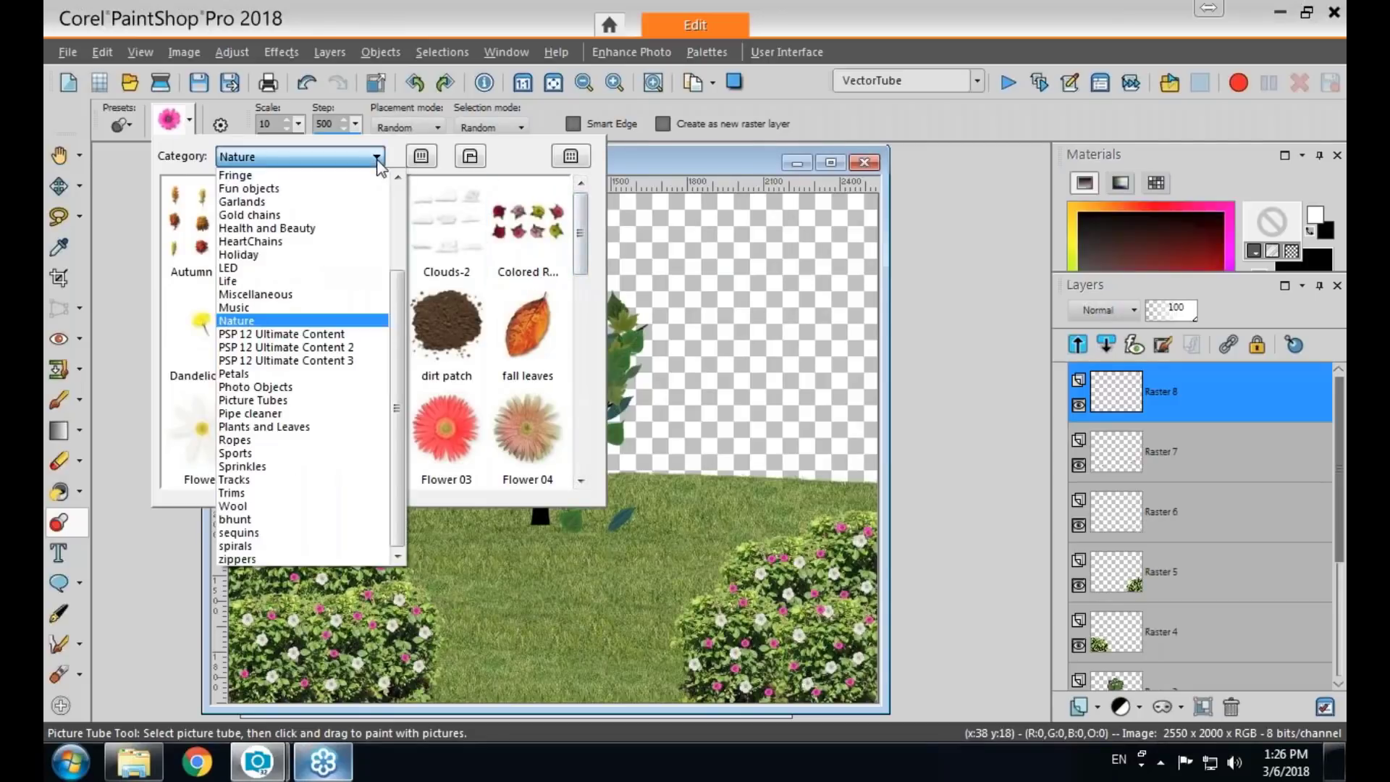
click(305, 427)
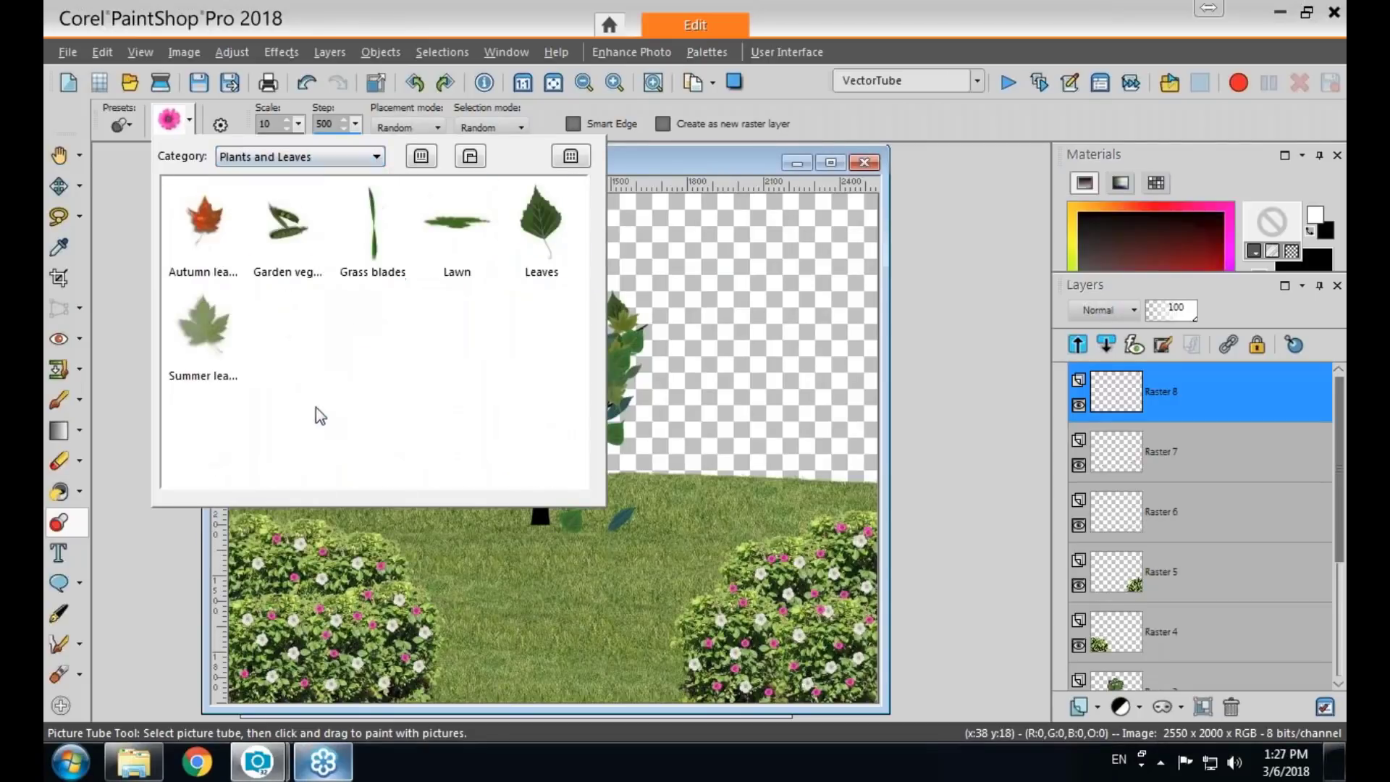
click(375, 158)
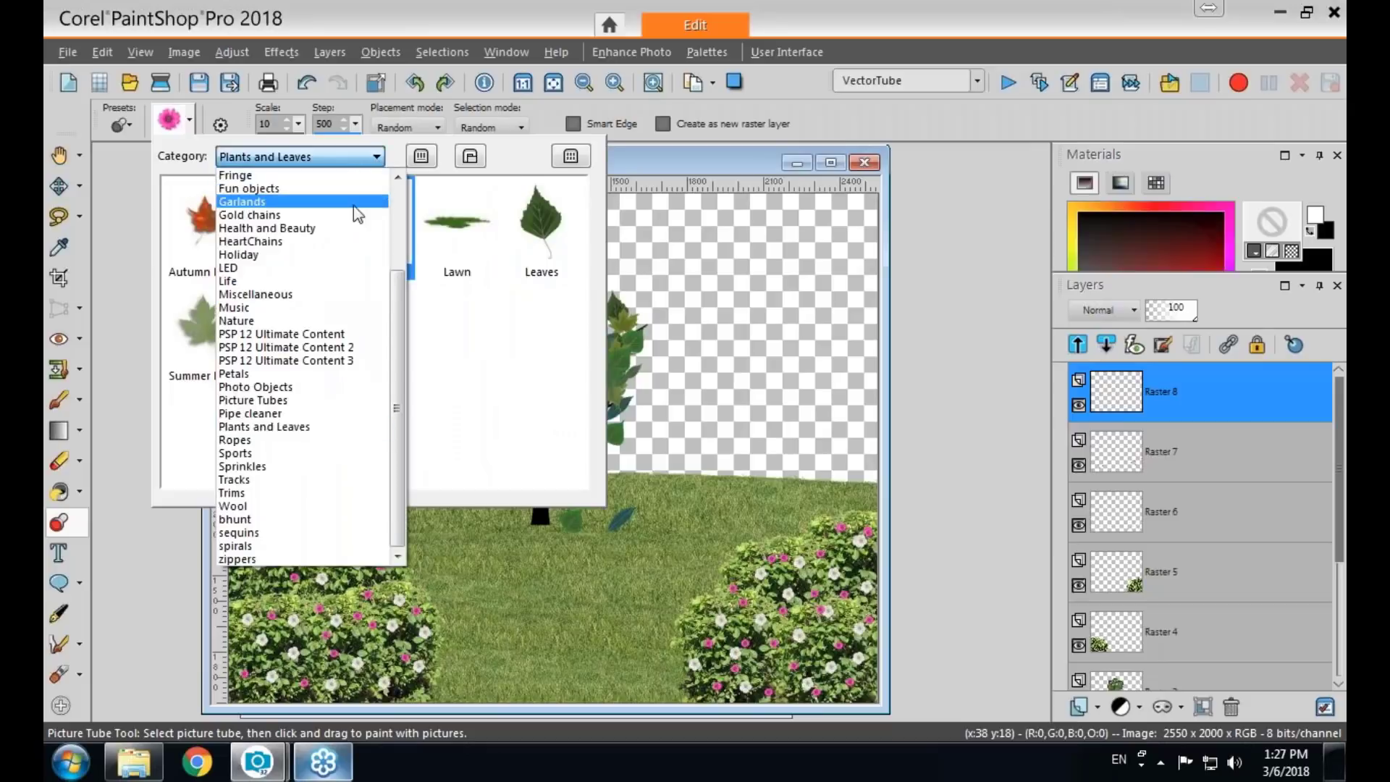
click(334, 322)
click(553, 329)
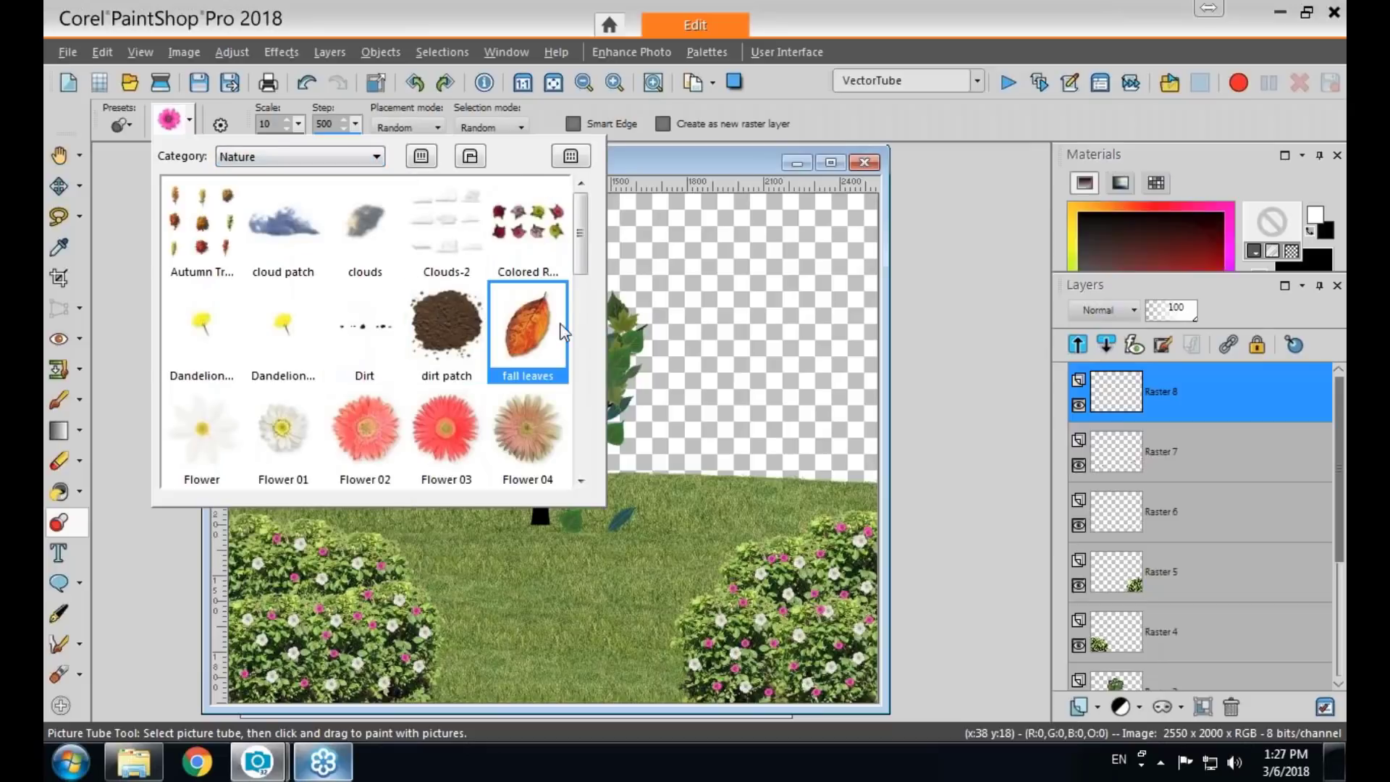
drag(579, 262, 579, 352)
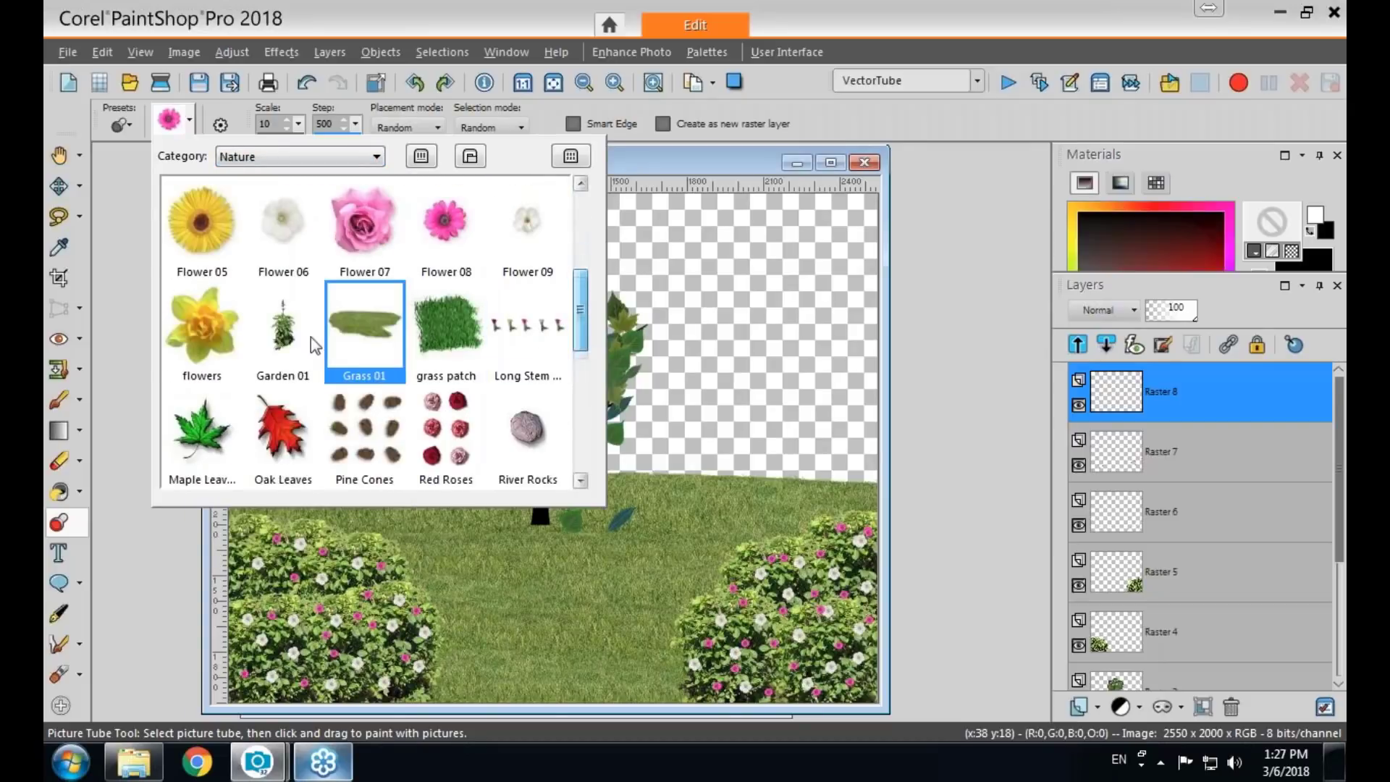
click(281, 354)
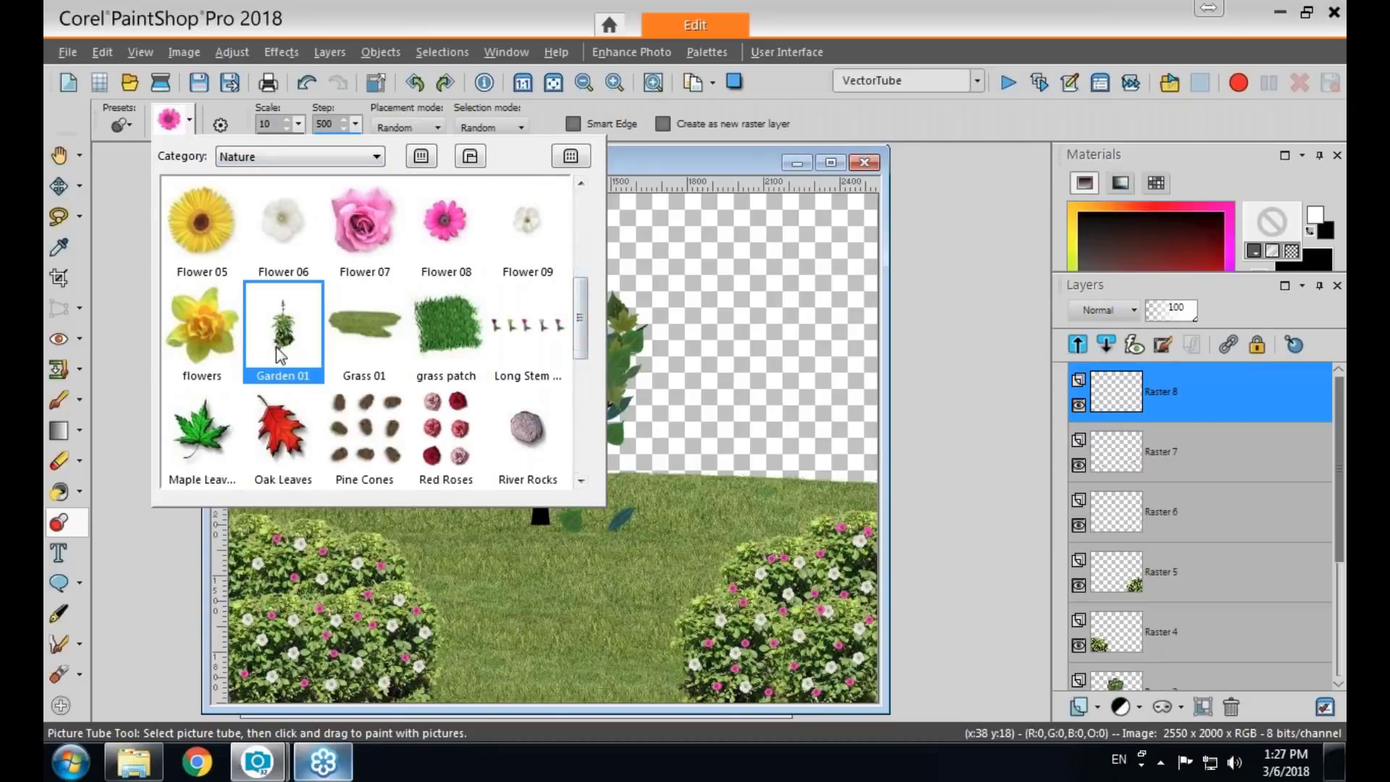
Set the Garden 01 tube's scale to 30 and enable creating each stamp as a new raster layer.
click(625, 508)
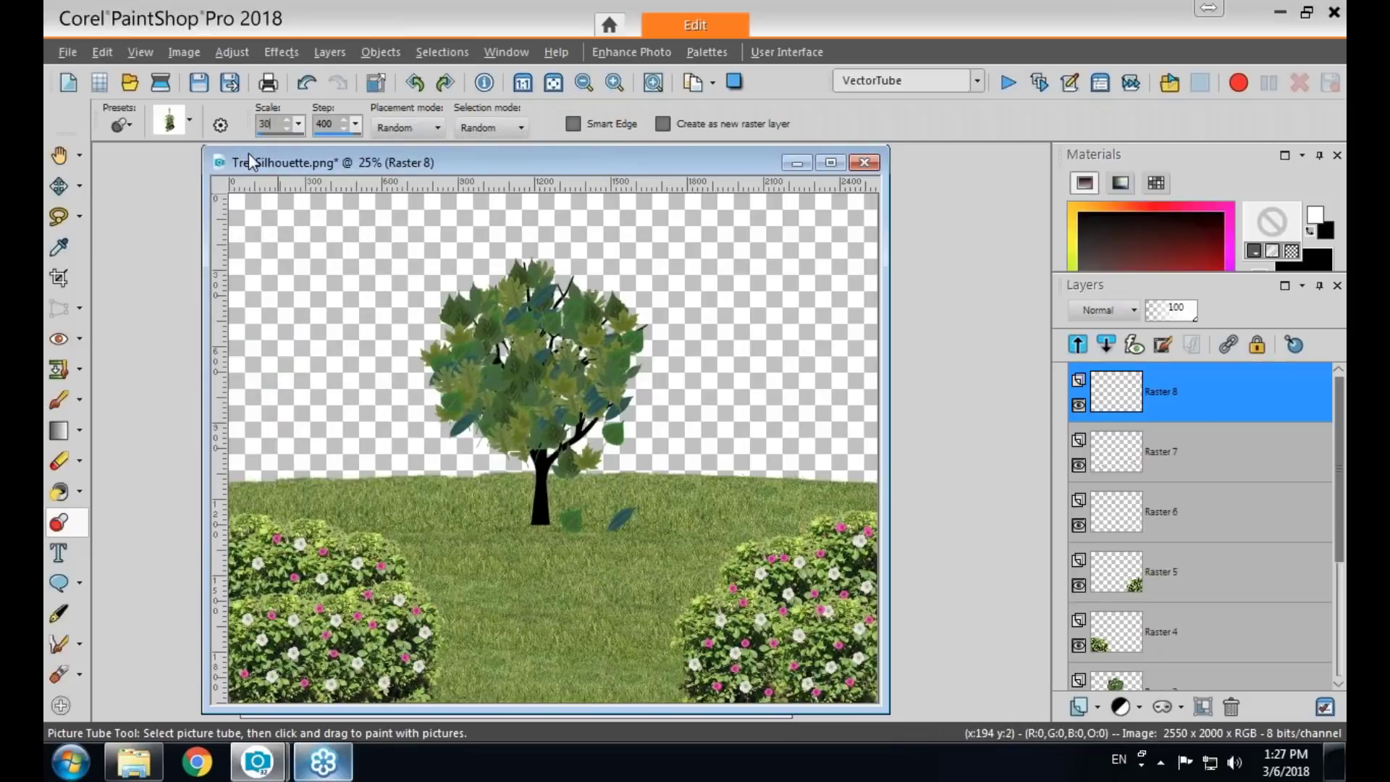
click(663, 125)
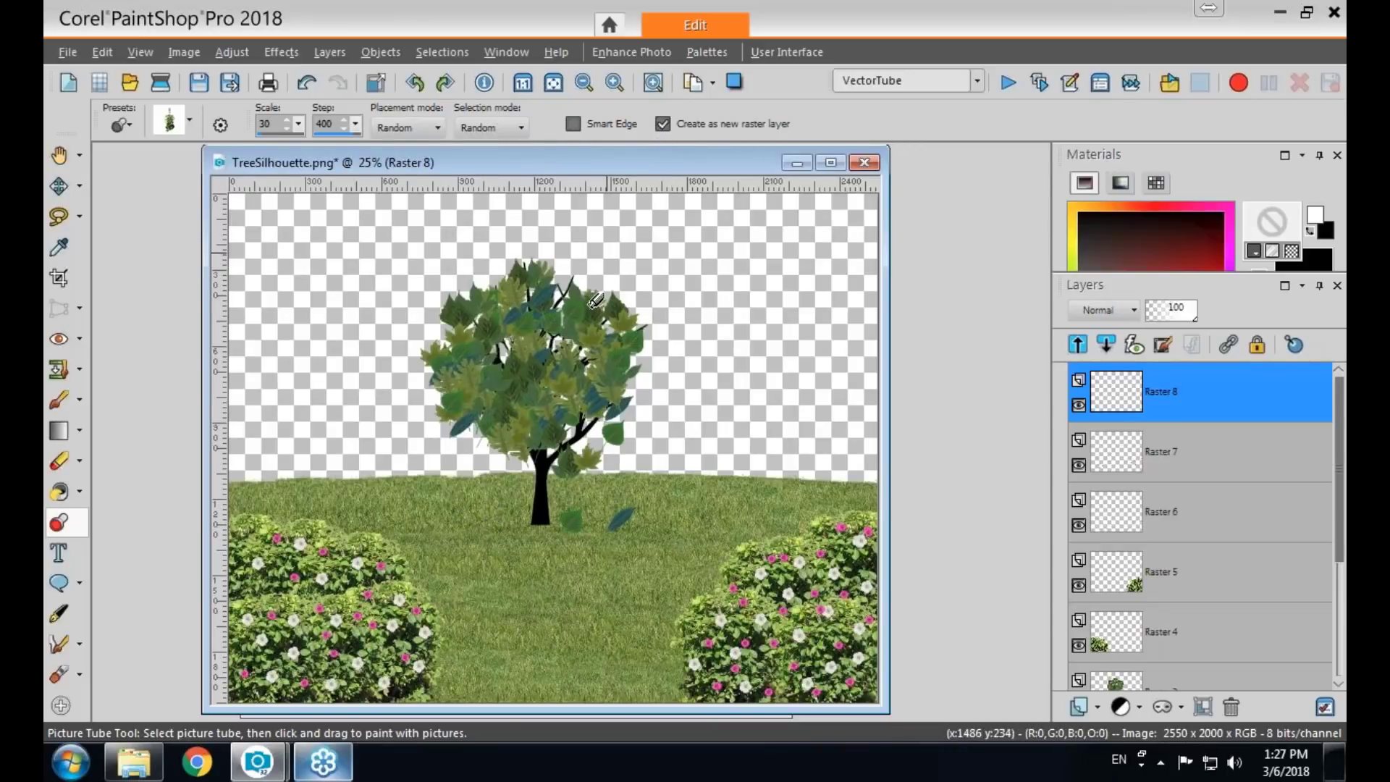
Try stamping Garden 01 plants at scale 30 around the tree's base, and undo the stamps.
click(479, 516)
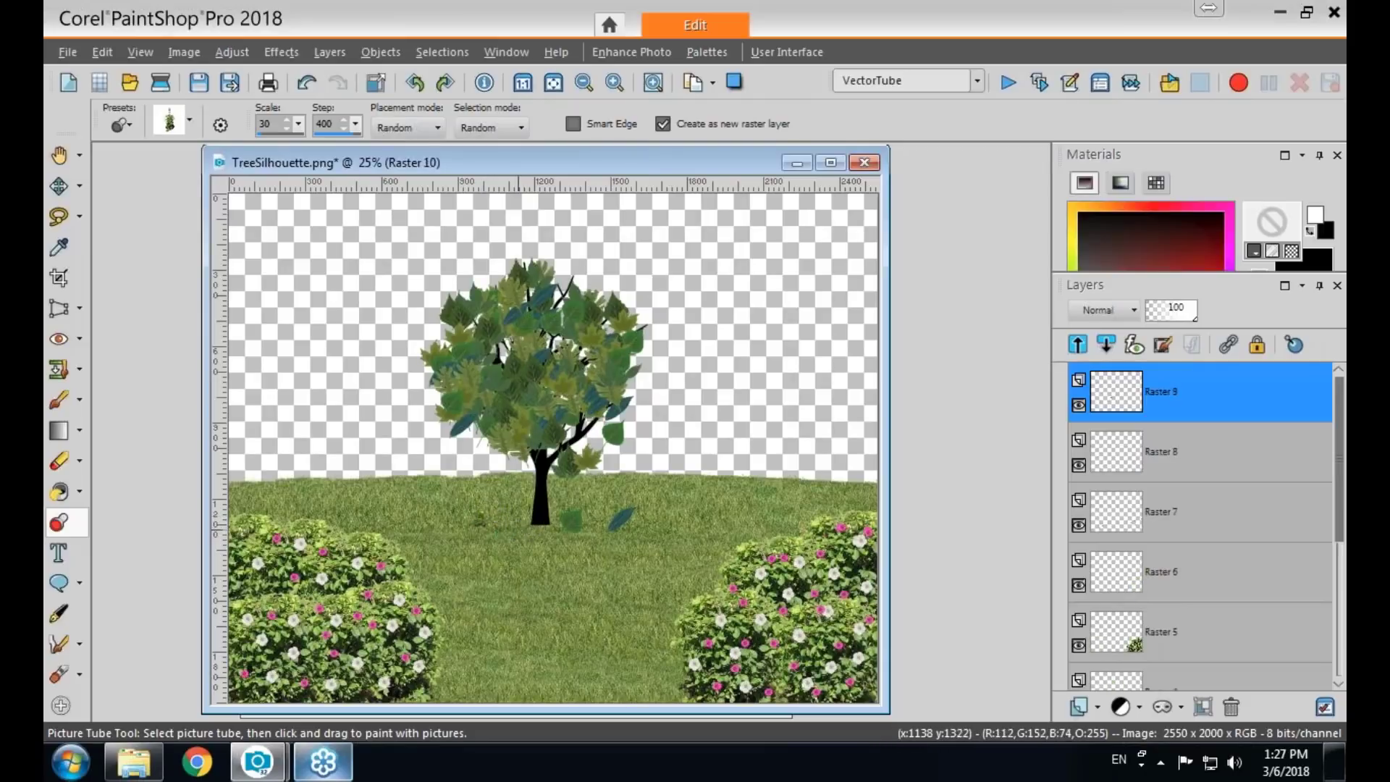
click(551, 522)
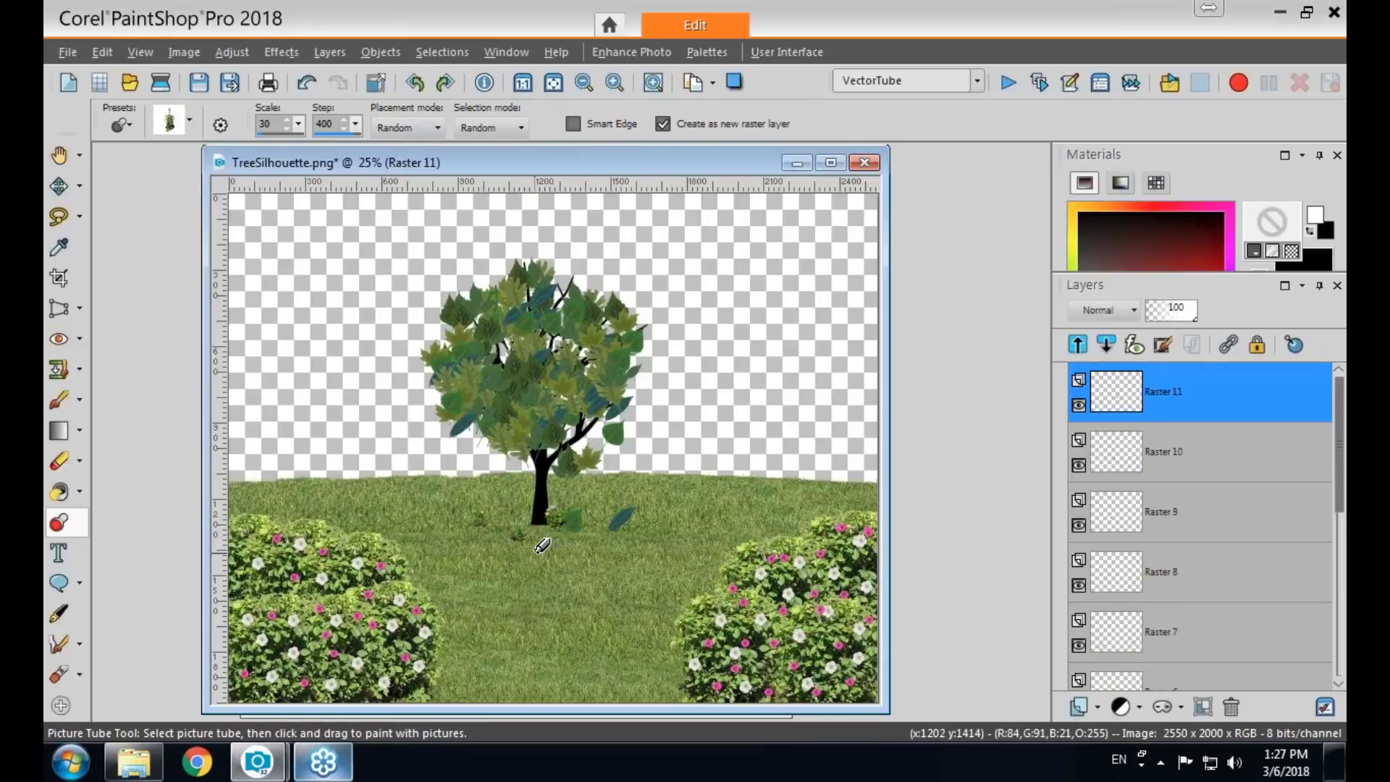
key(ctrl+z)
key(ctrl+z)
key(ctrl+z)
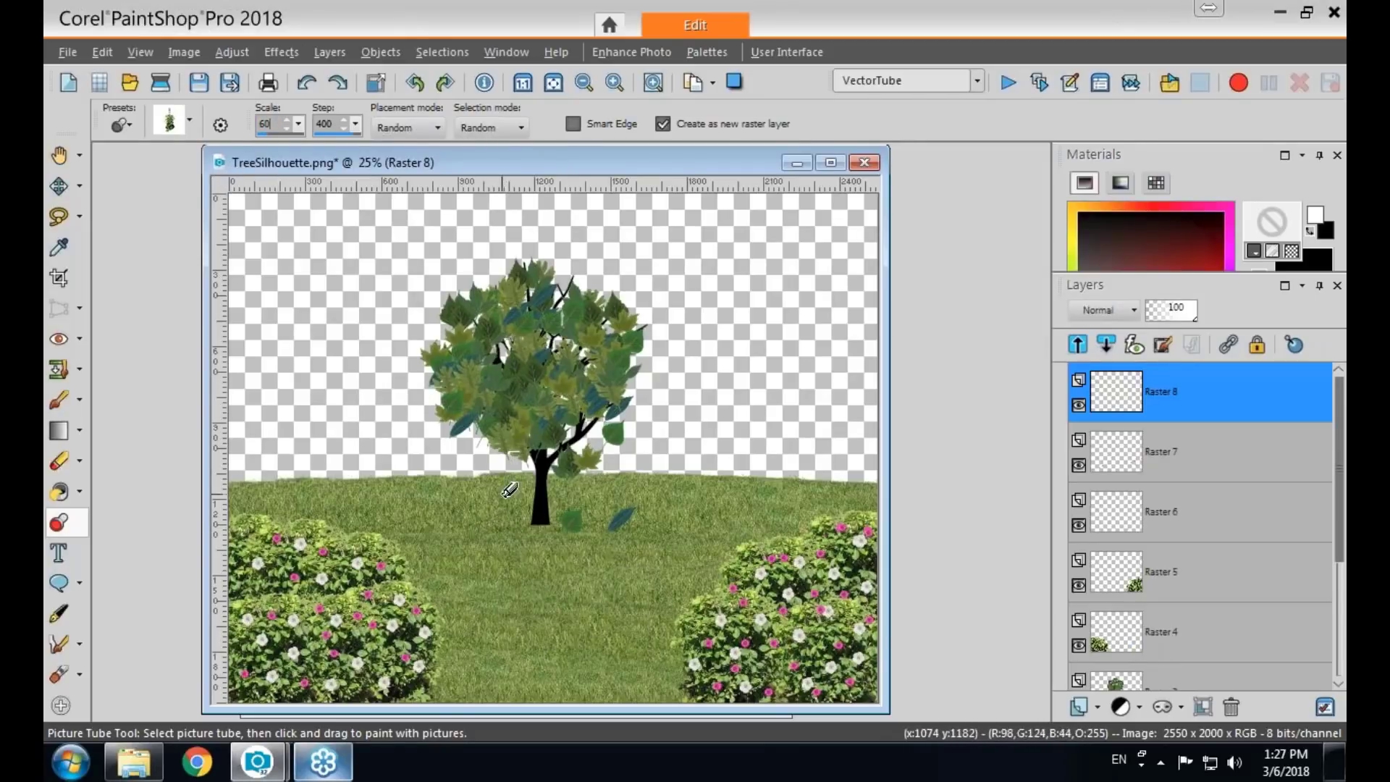
Stamp Garden 01 plants at scale 60 around the base of the tree trunk, each on its own layer.
click(583, 524)
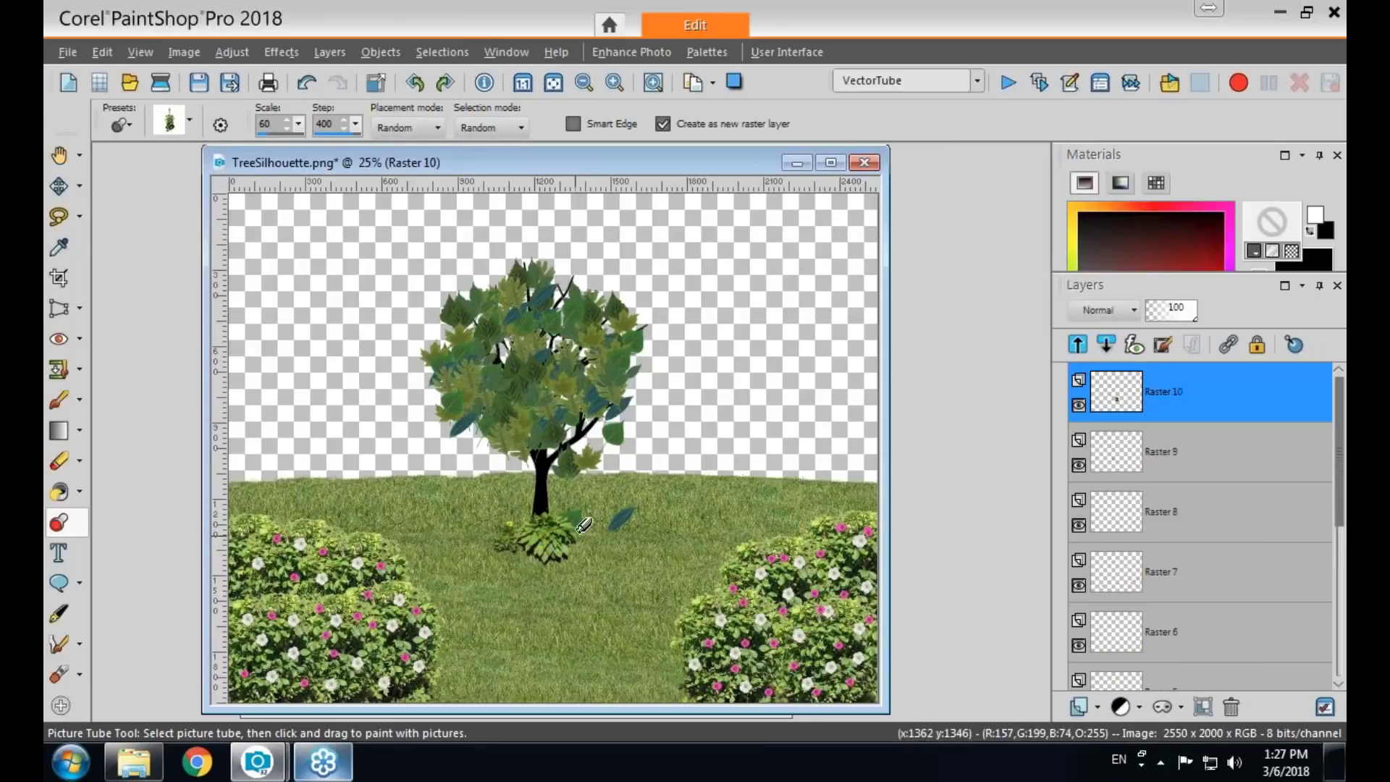
click(590, 518)
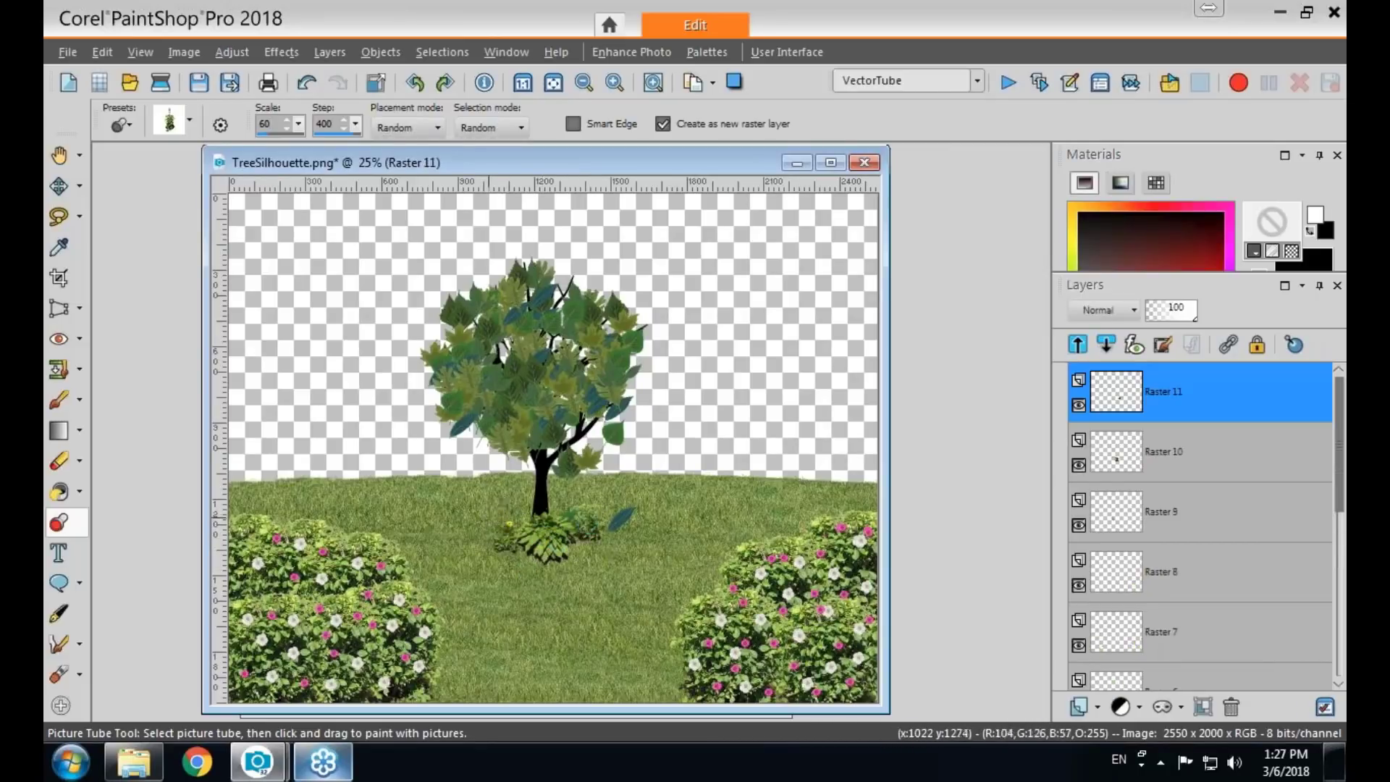
click(488, 518)
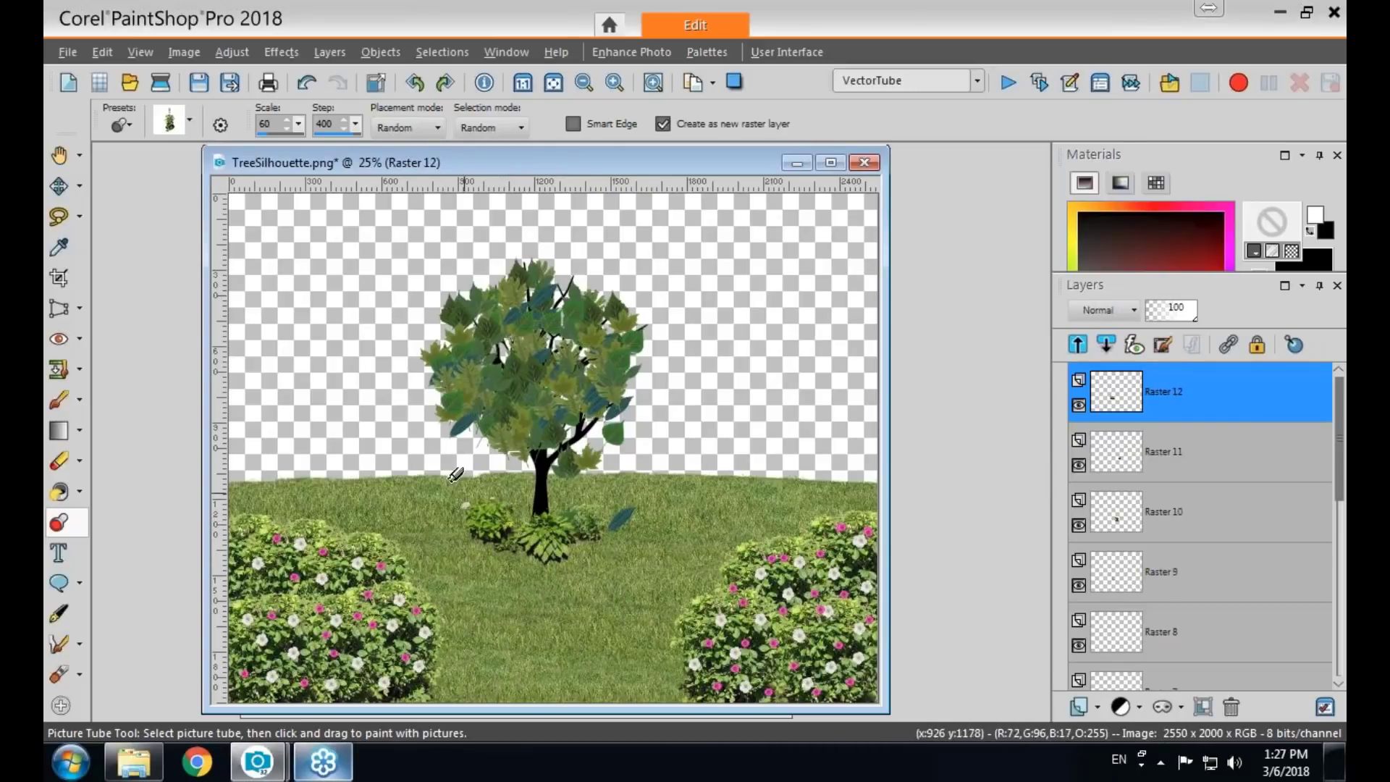
Use the Move tool to bring the separate garden plants together in a cluster around the tree trunk's base.
click(58, 186)
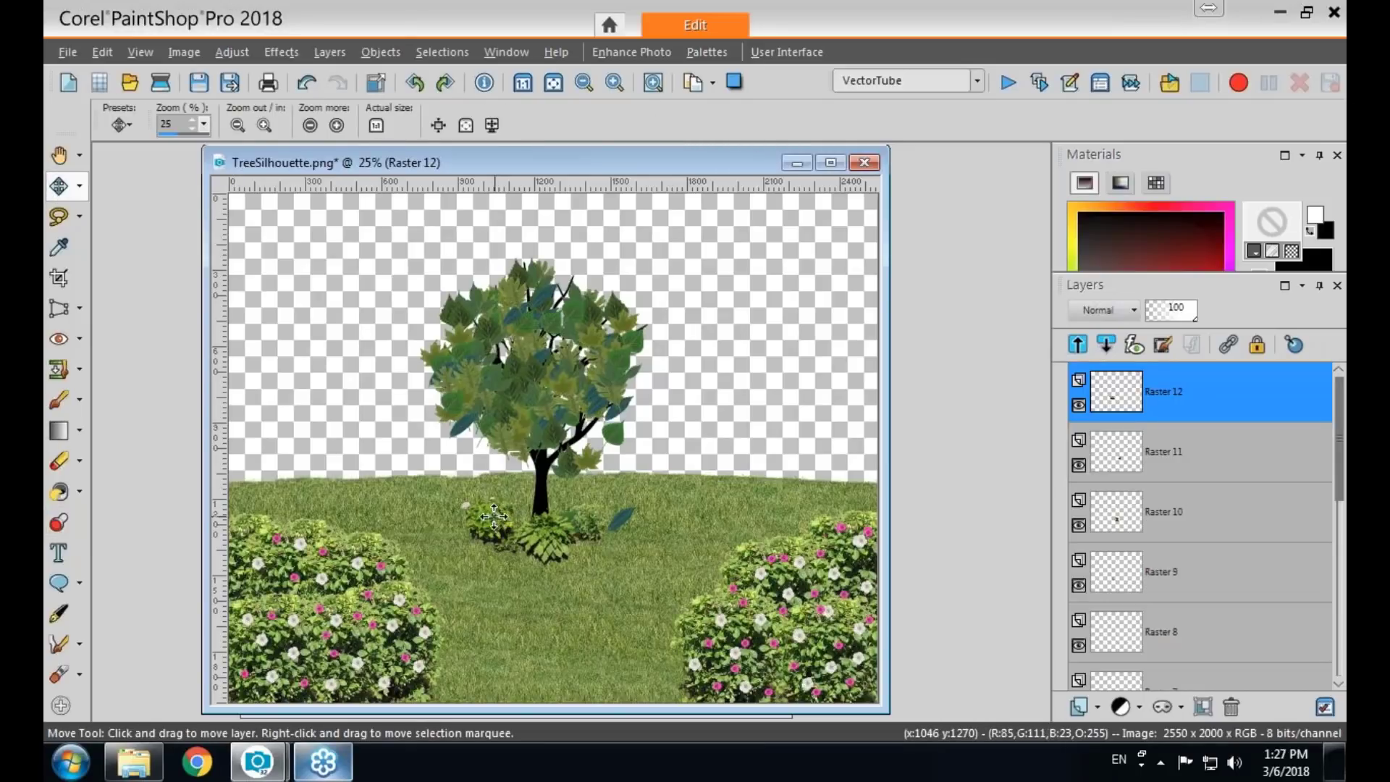
mouse_move(489, 515)
mouse_down()
mouse_move(495, 540)
mouse_move(590, 519)
mouse_move(550, 533)
mouse_move(516, 511)
mouse_up()
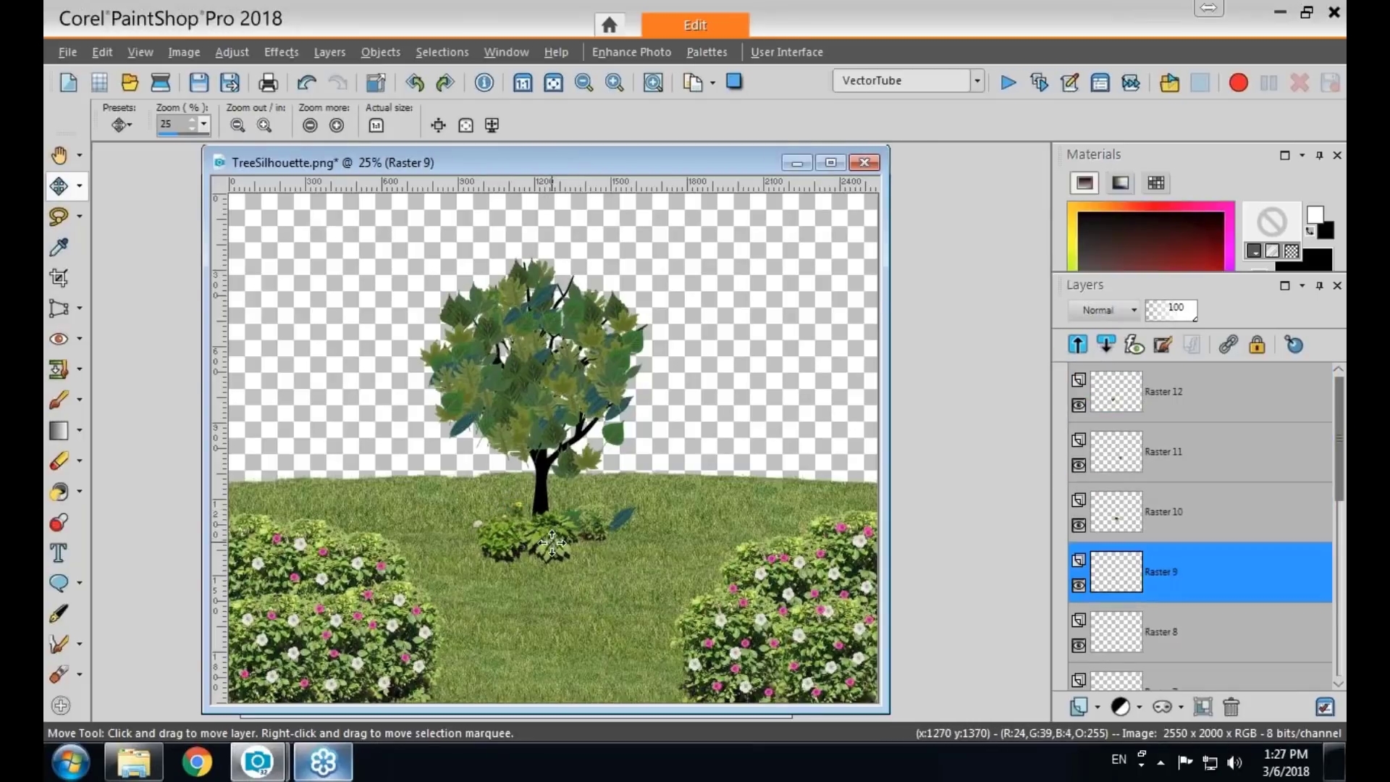
drag(553, 542, 560, 539)
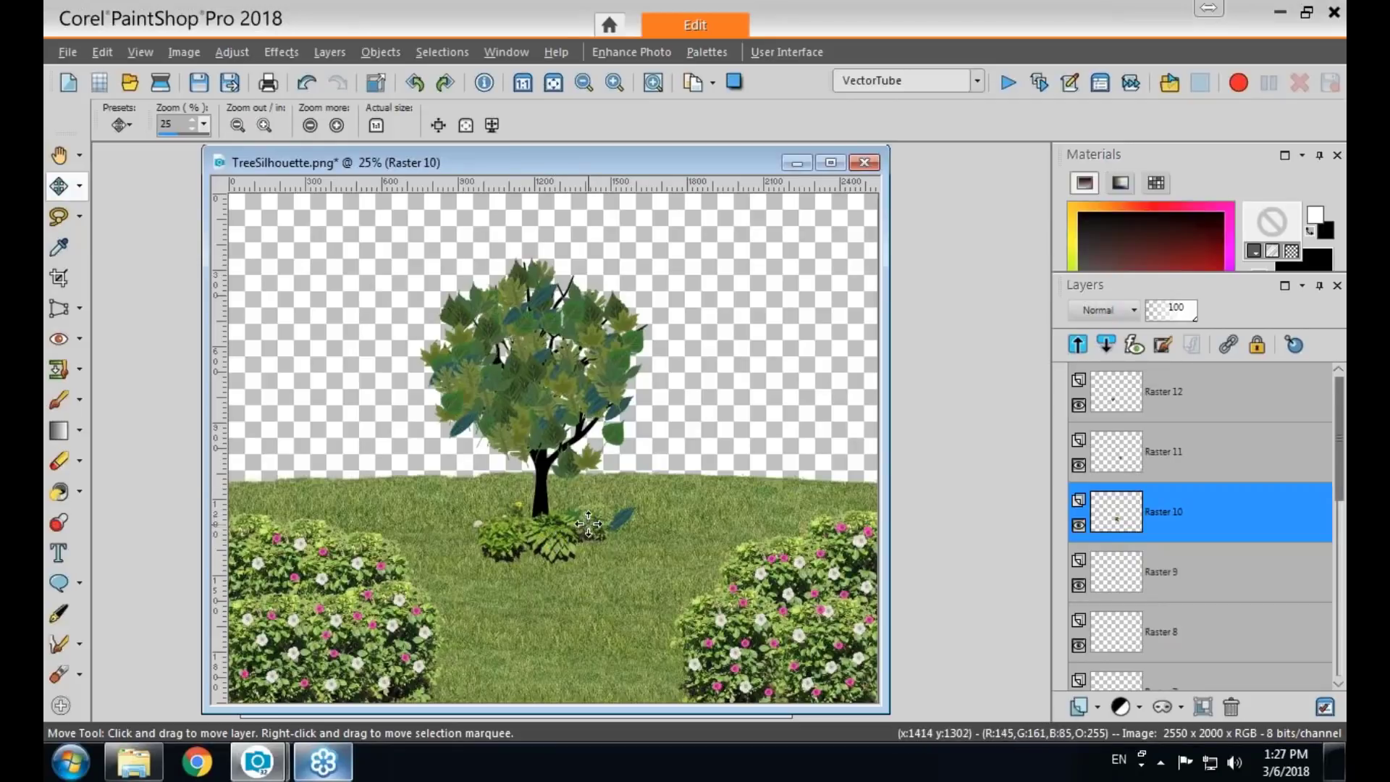
drag(594, 523, 526, 543)
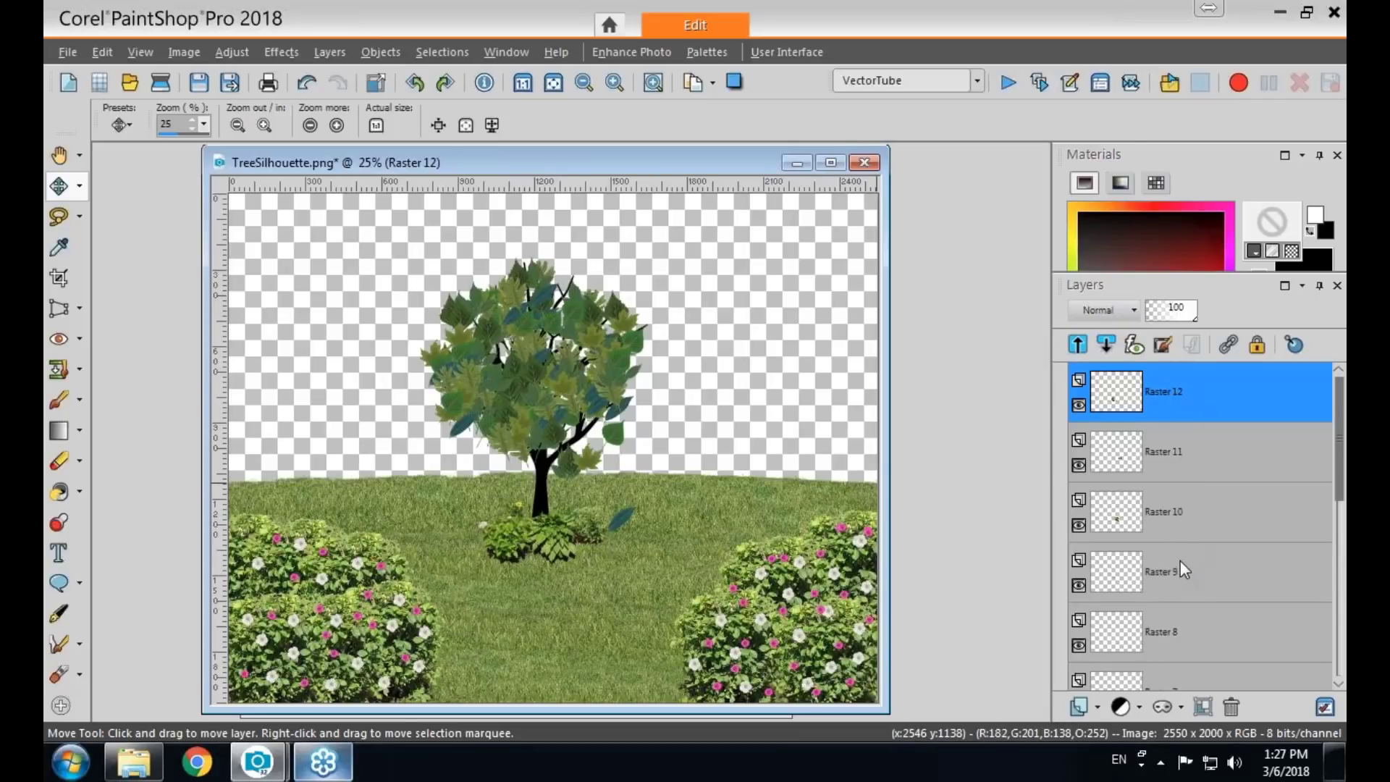
Add a raster layer with default settings above the garden plant layers.
mouse_move(1175, 561)
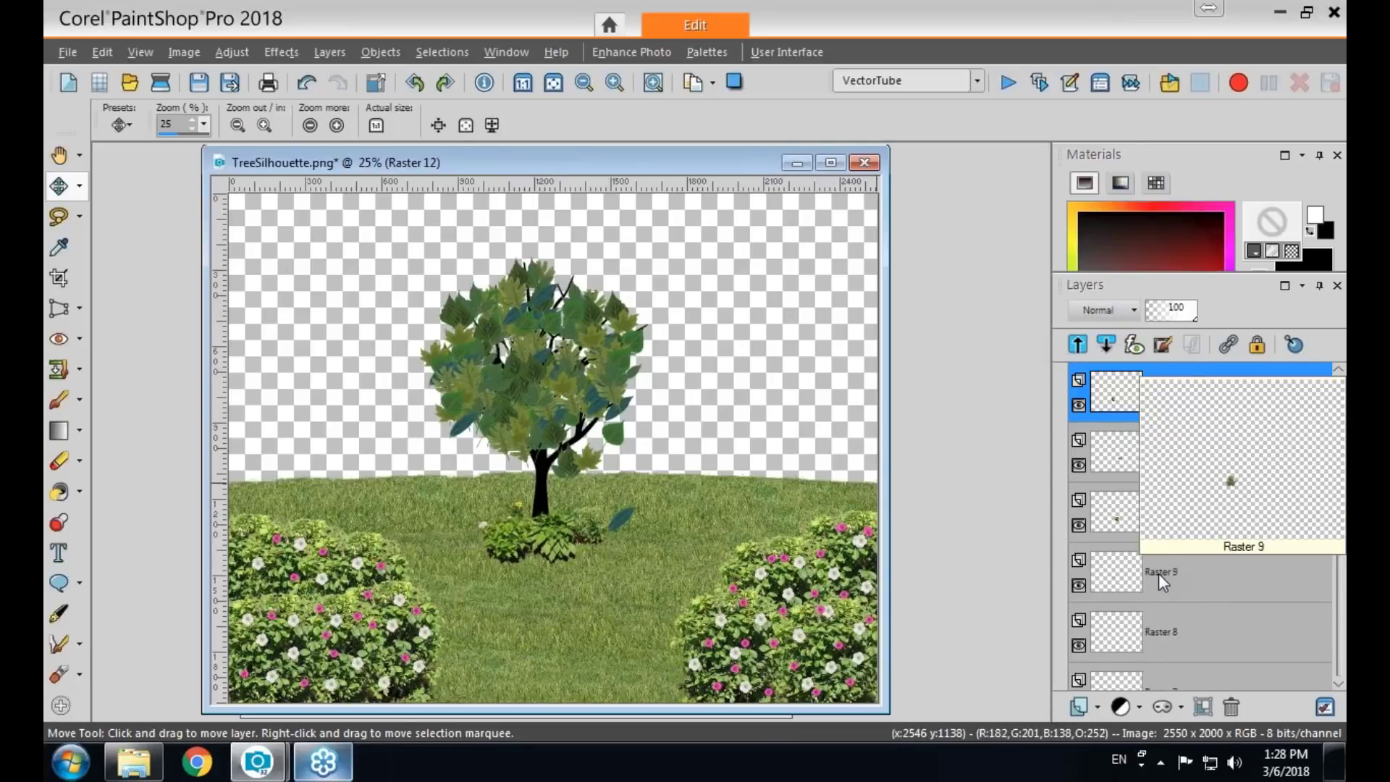
click(1097, 705)
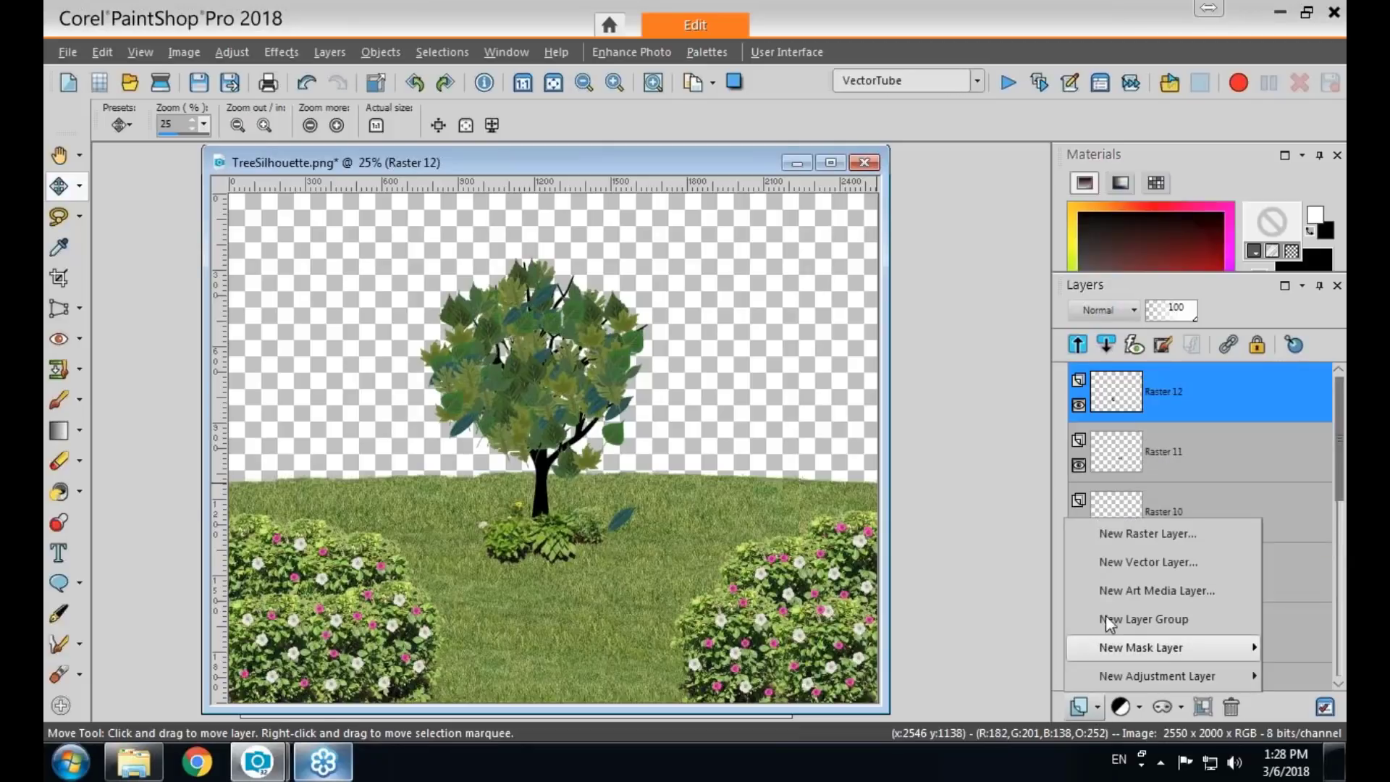
click(1143, 533)
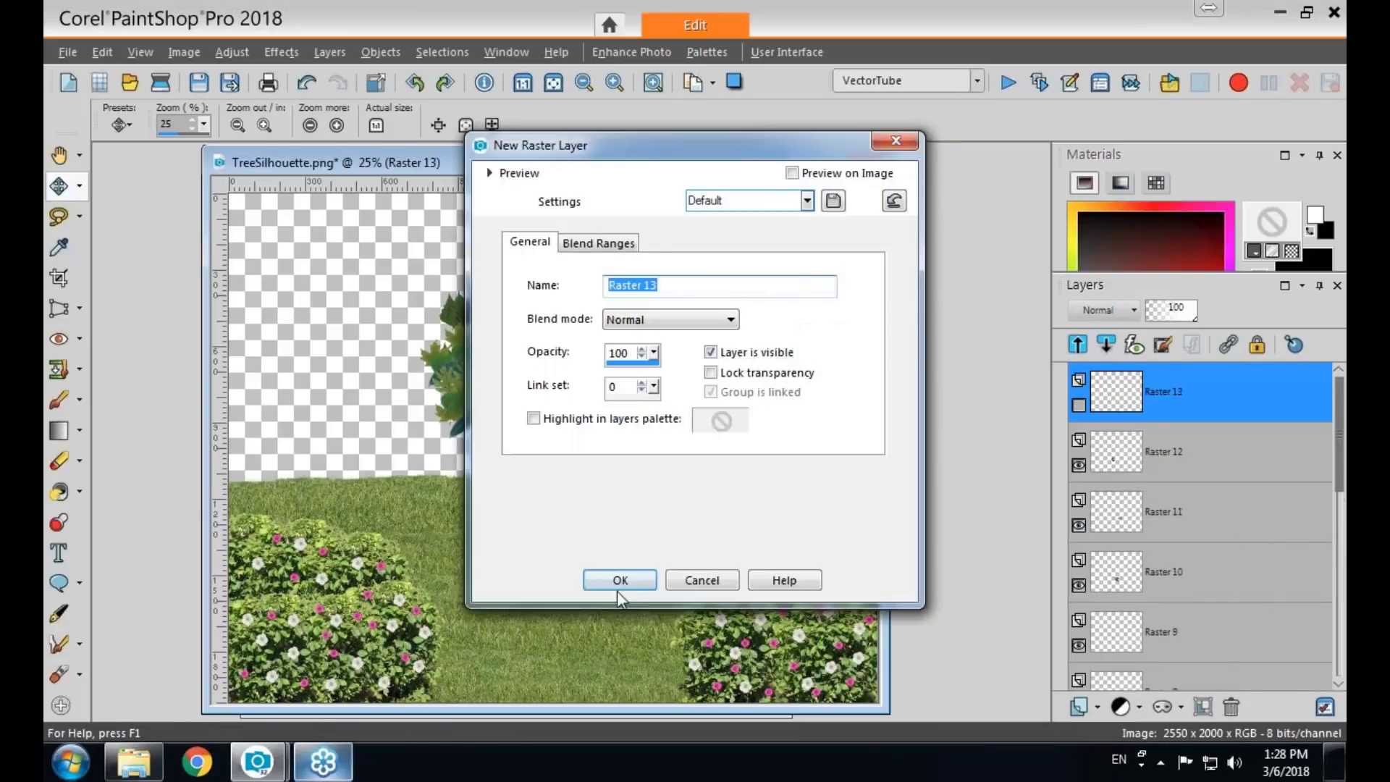
click(620, 579)
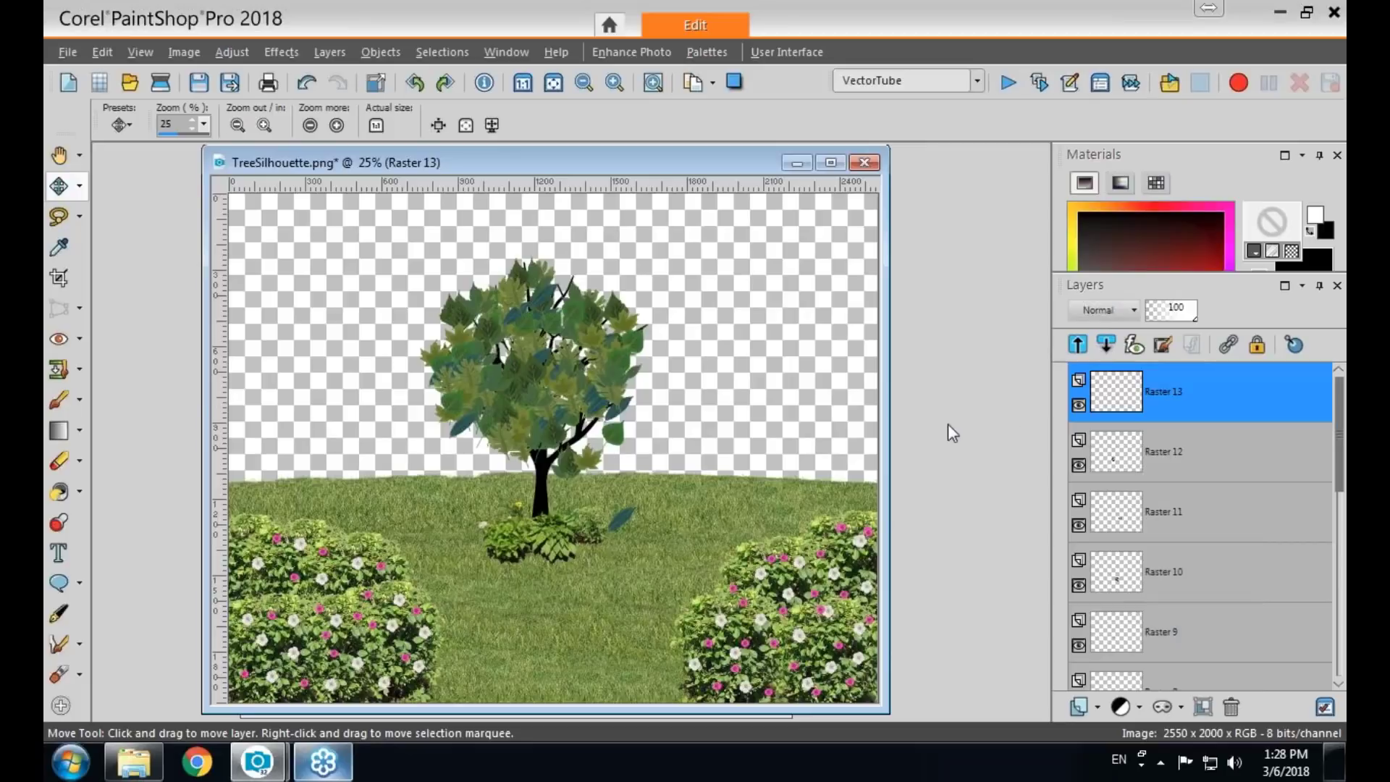
Return to the Picture Tube tool and choose the clouds tube from the Nature category.
click(59, 521)
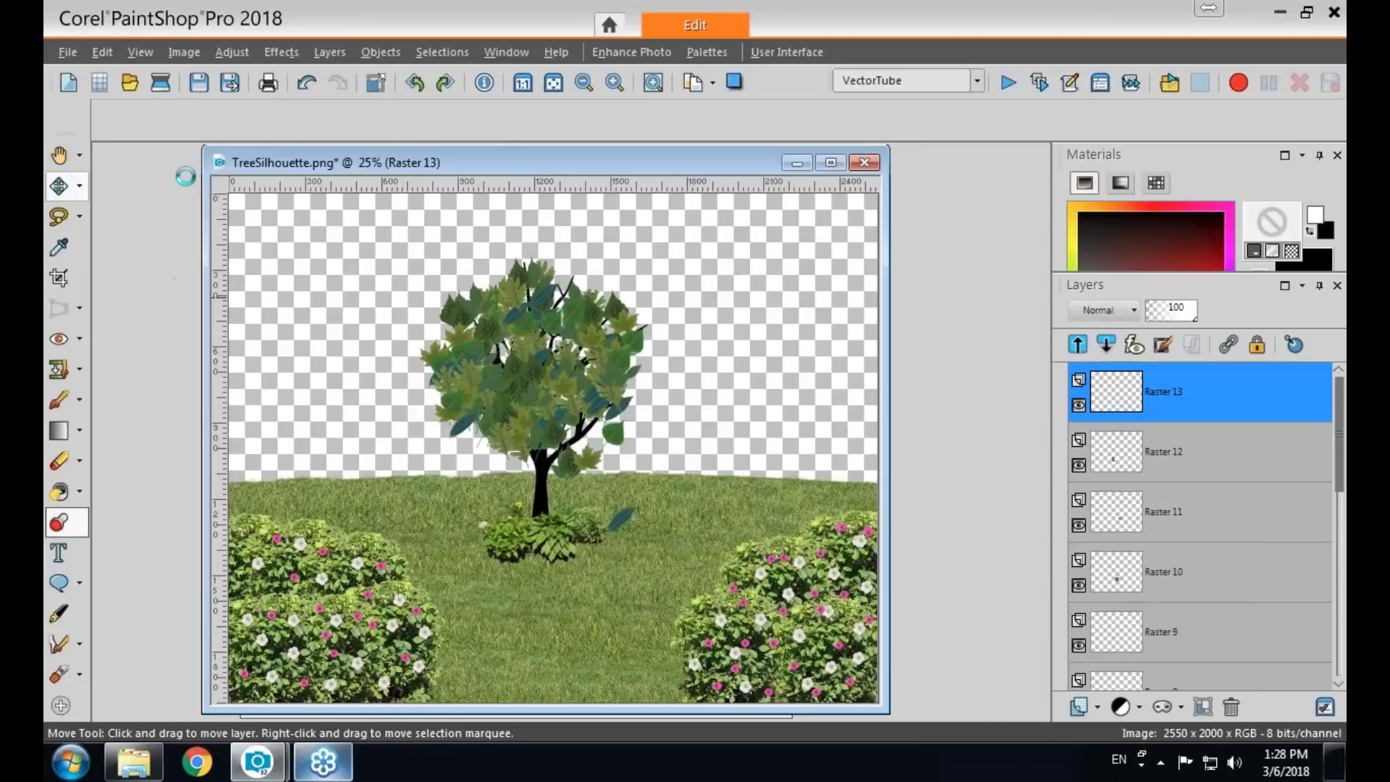
click(188, 125)
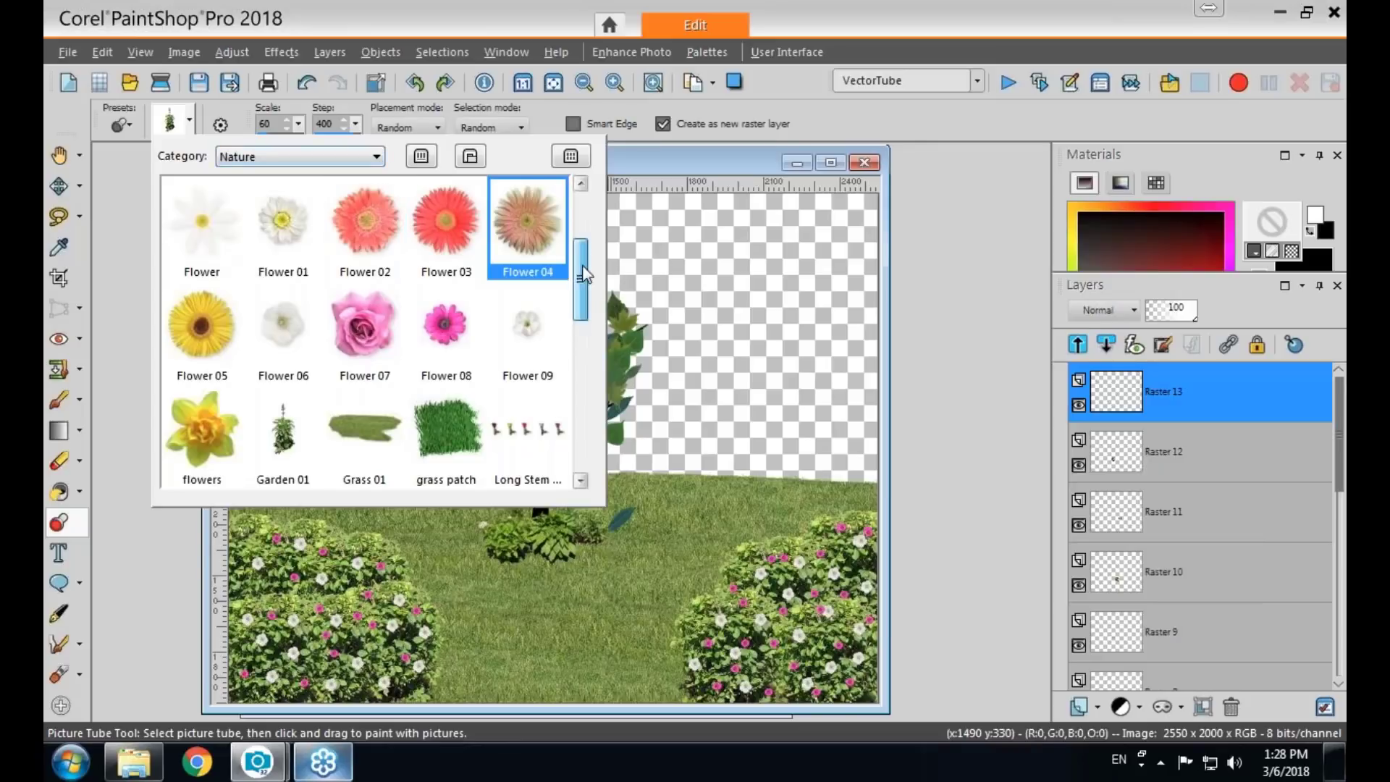
scroll(456, 244, up, 2)
click(446, 230)
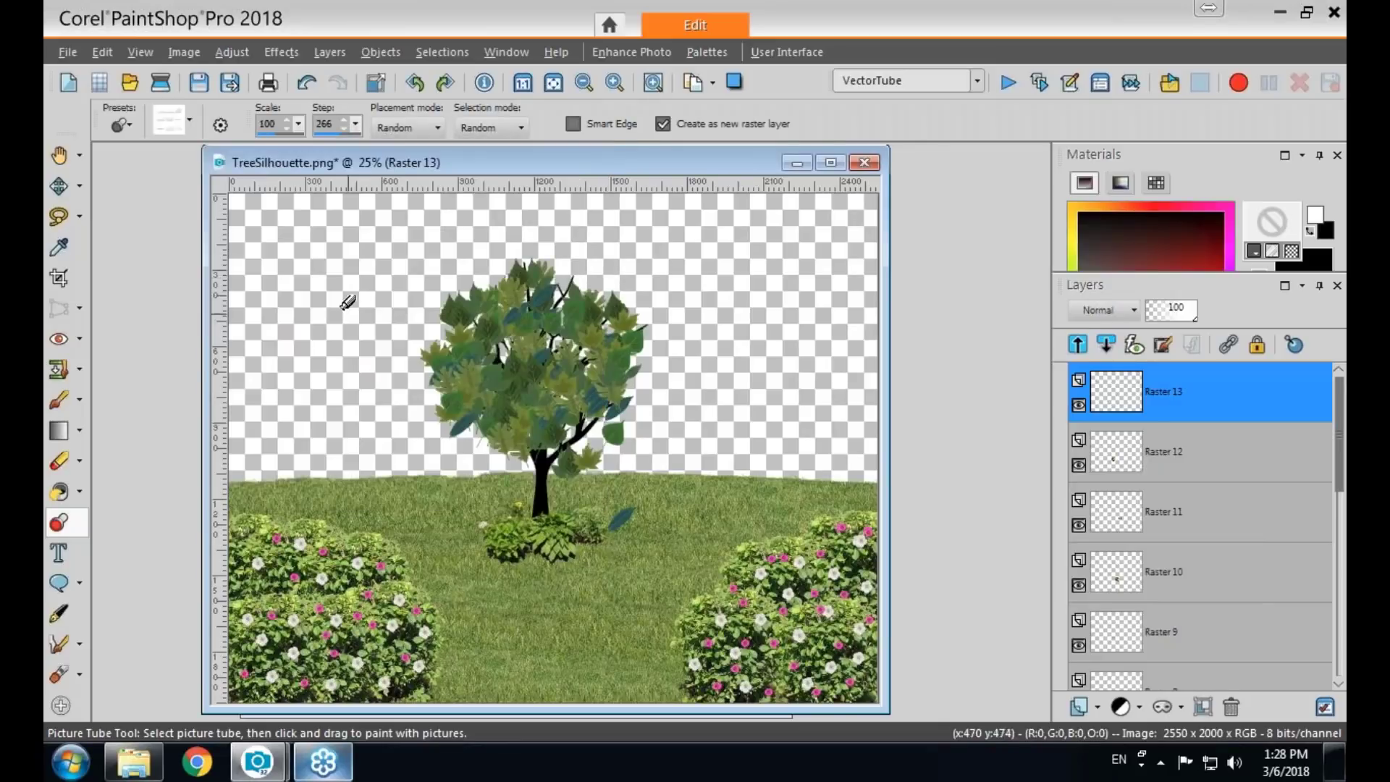
Try stamping clouds at scale 100 on both sides of the tree, and undo the stamps.
click(312, 269)
click(378, 313)
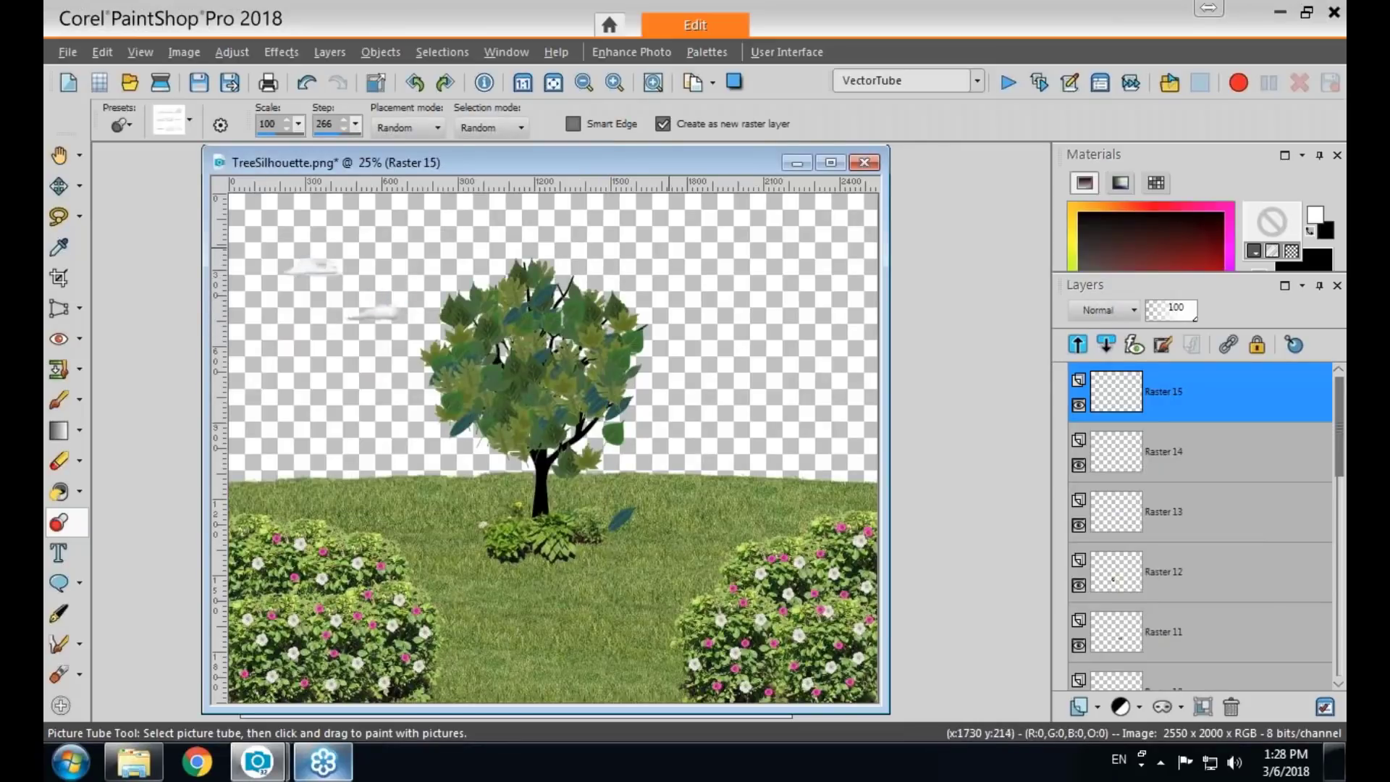
click(669, 249)
key(ctrl+z)
key(ctrl+z)
key(ctrl+z)
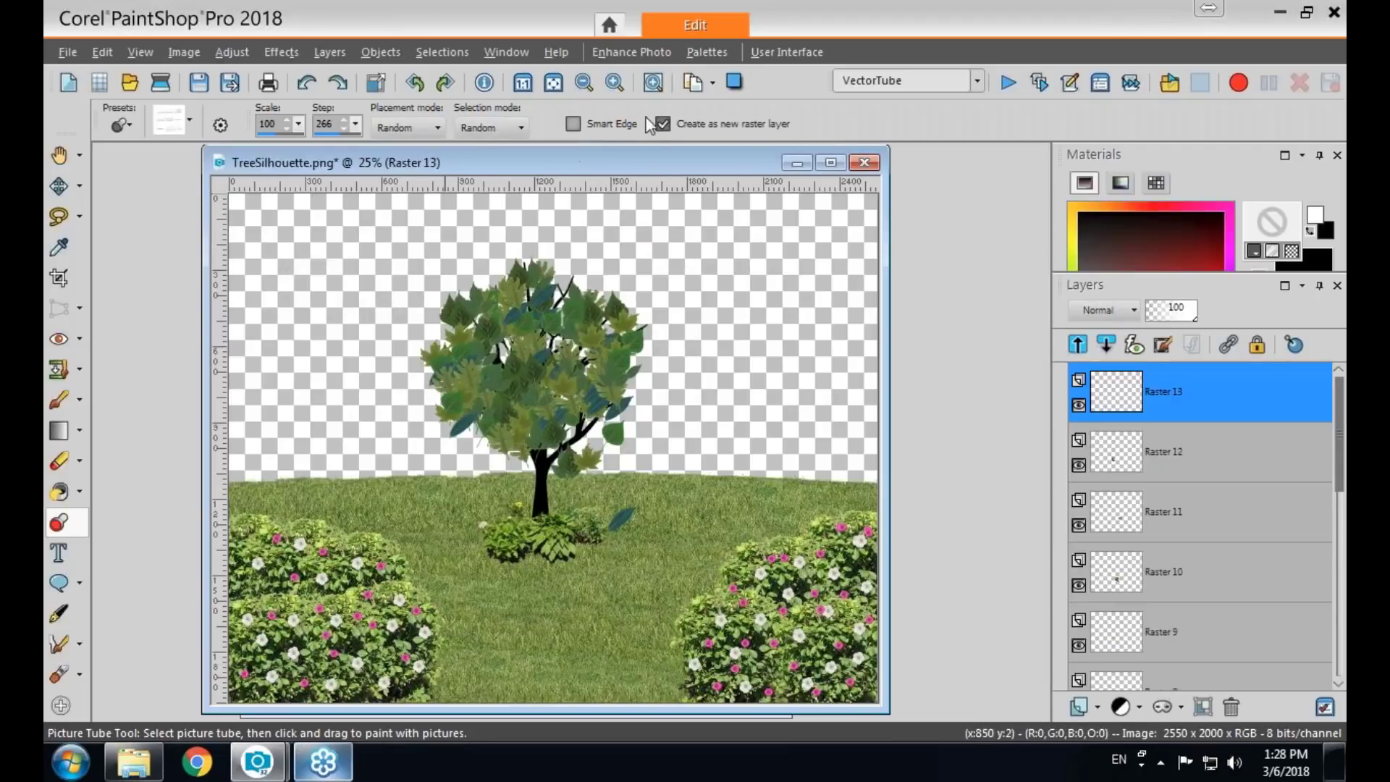
Disable creating stamps as new raster layers, set the scale to 250, and stamp several clouds across the sky on both sides of the tree.
click(662, 124)
click(268, 243)
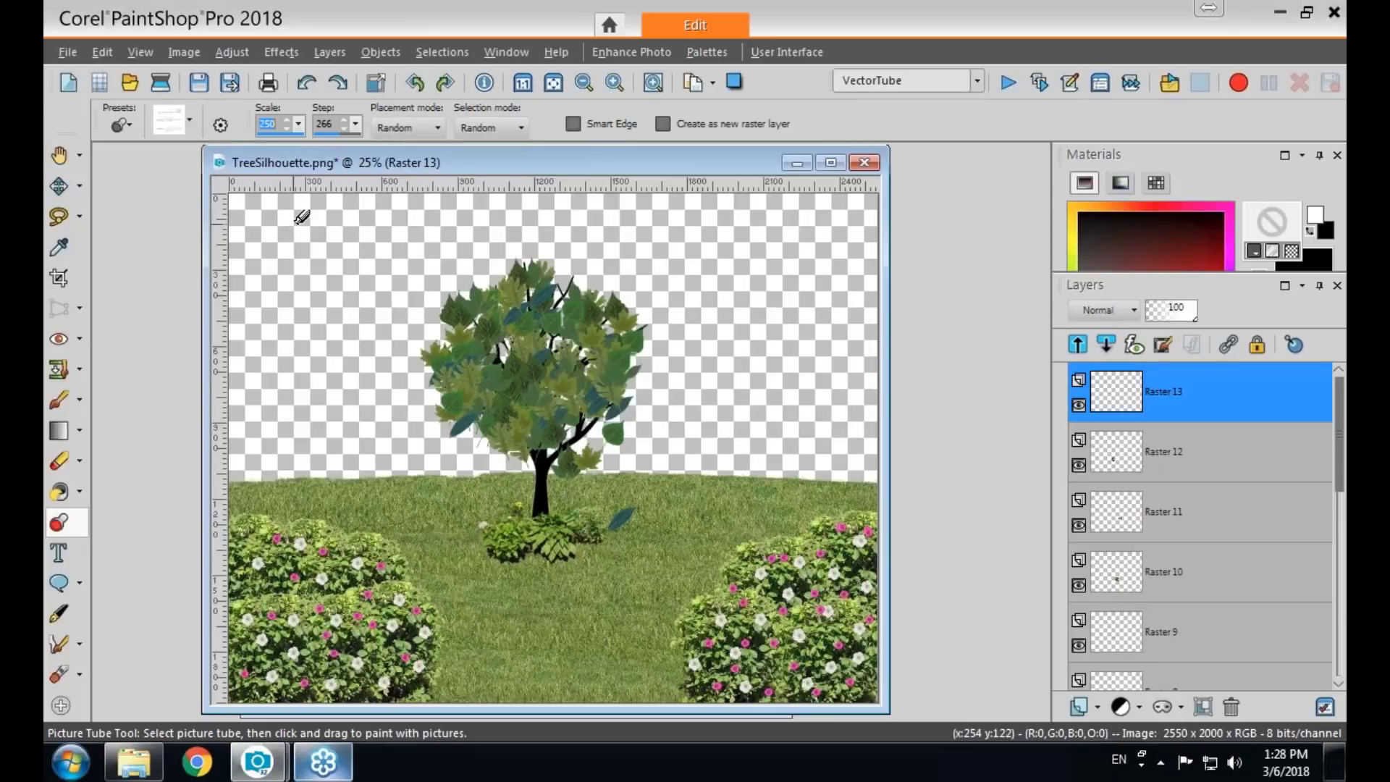
click(296, 221)
click(425, 265)
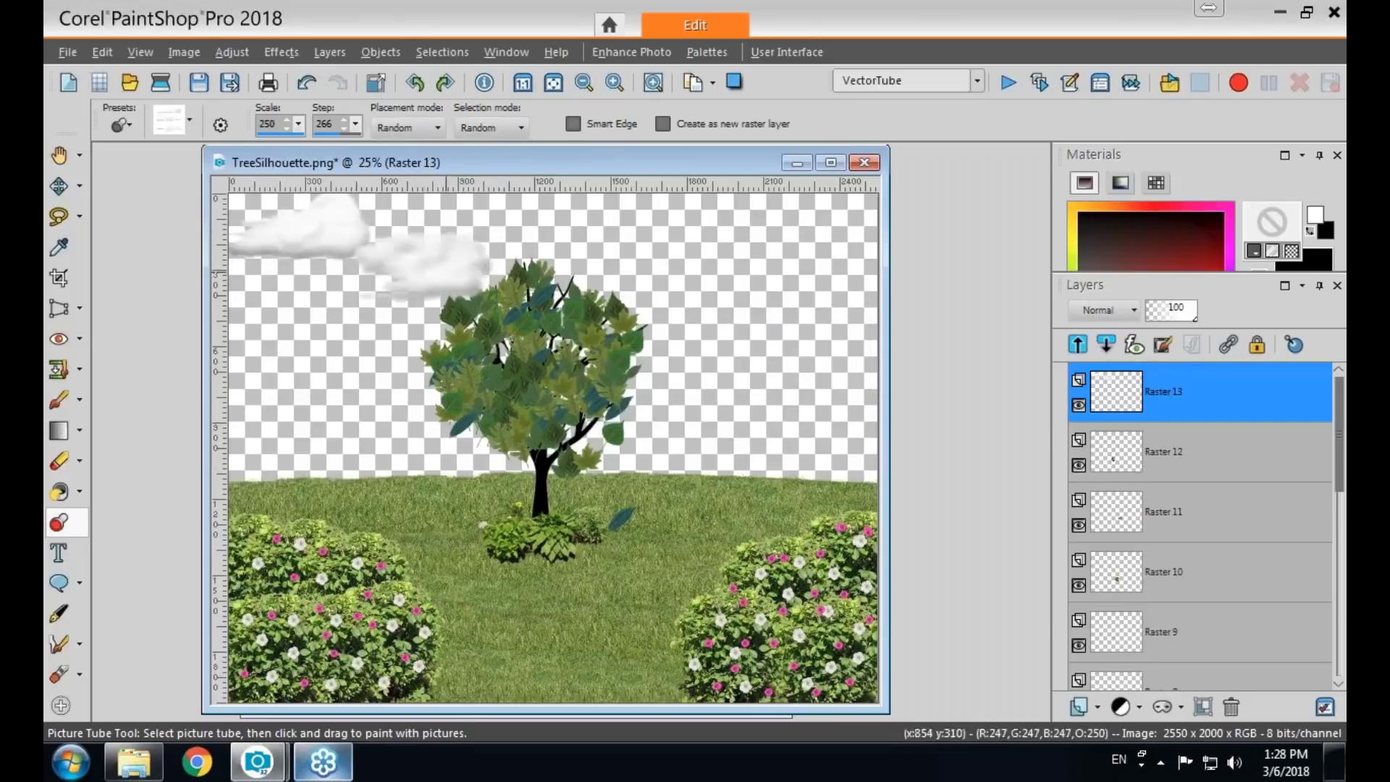
click(699, 226)
click(843, 303)
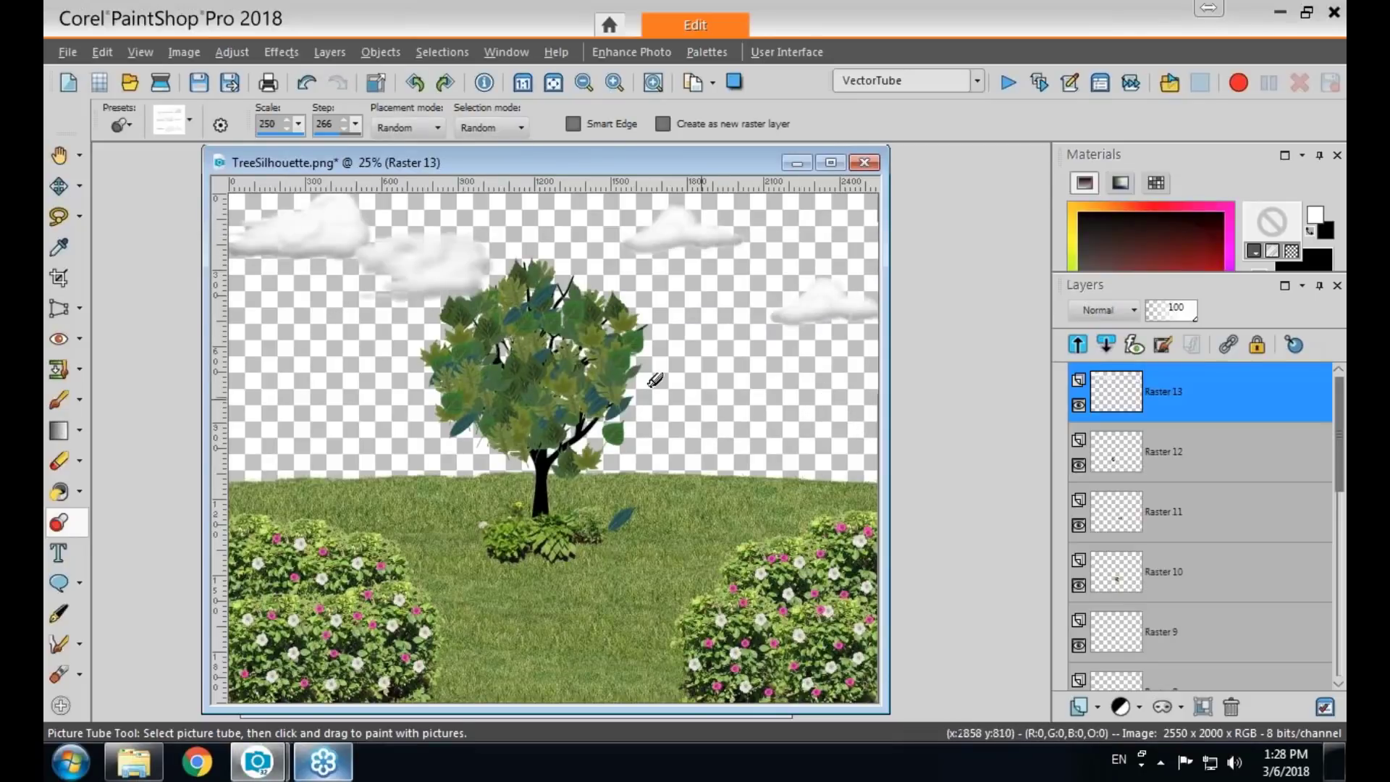
click(285, 334)
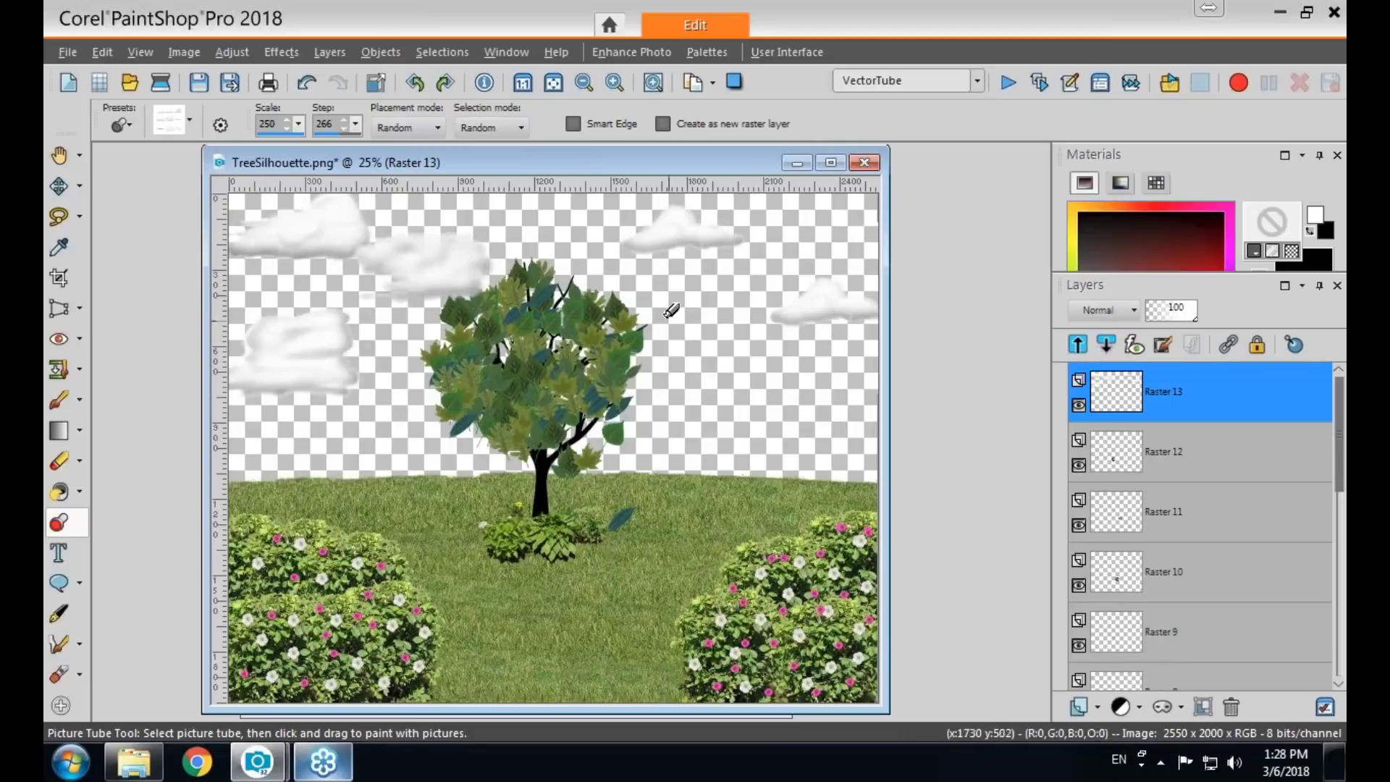
click(617, 308)
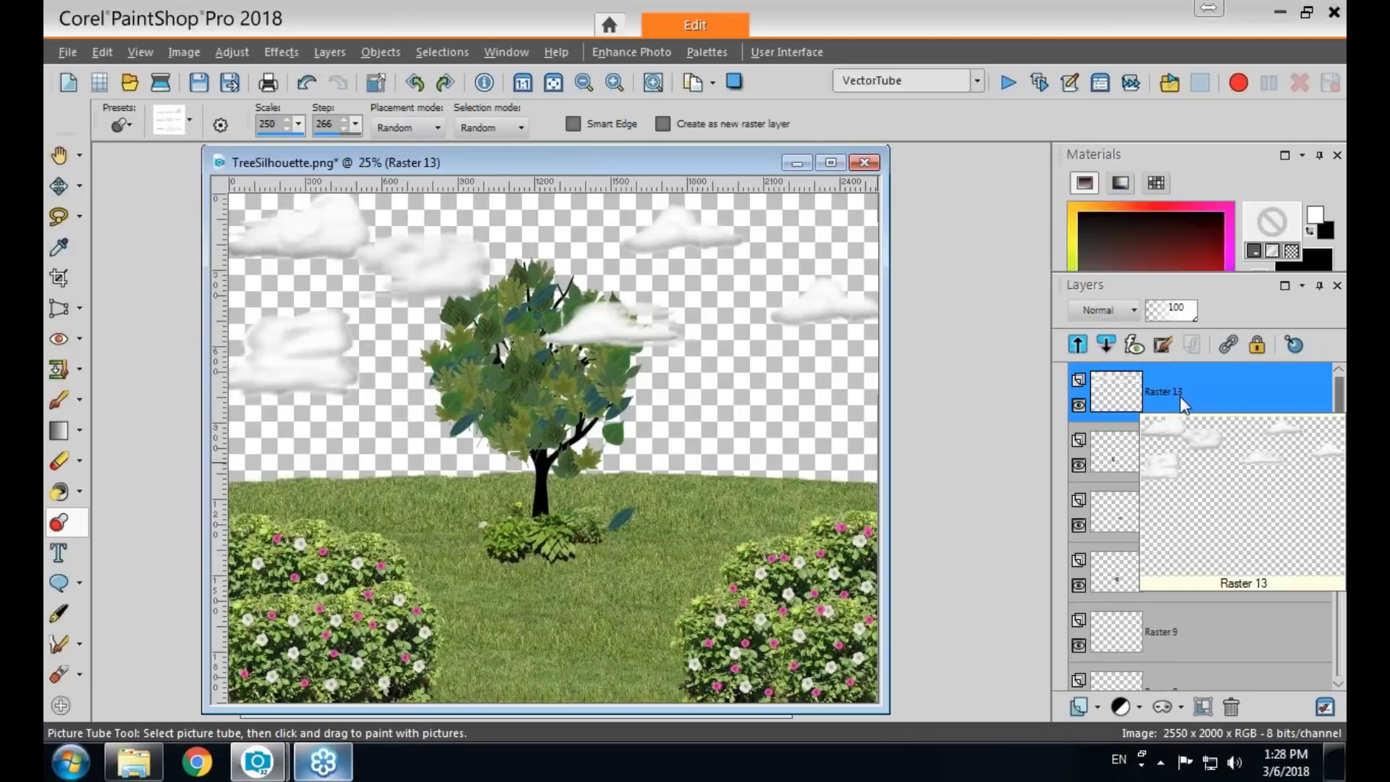
Move the cloud layer between the tree silhouette and grass layers, and add a default raster layer at the very bottom of the stack.
drag(1193, 430, 1169, 610)
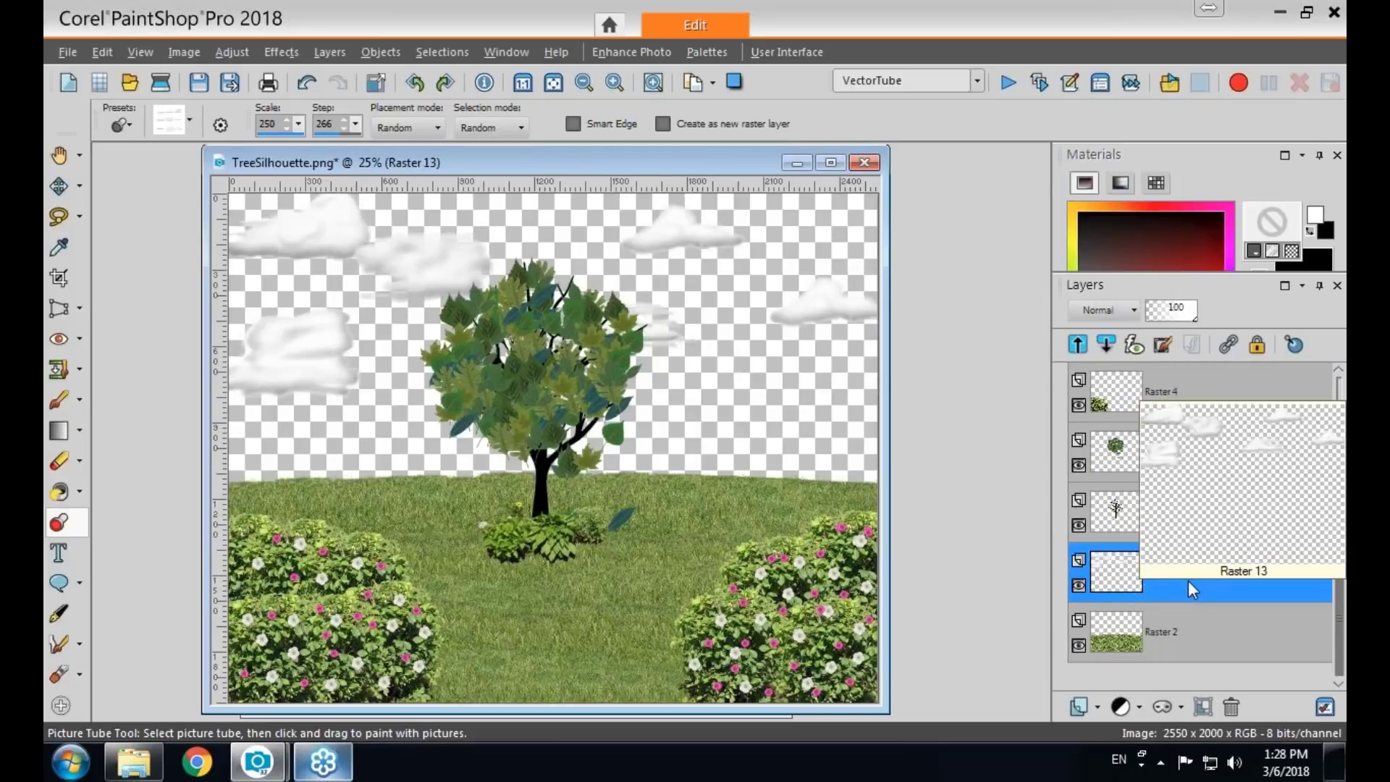
click(1095, 707)
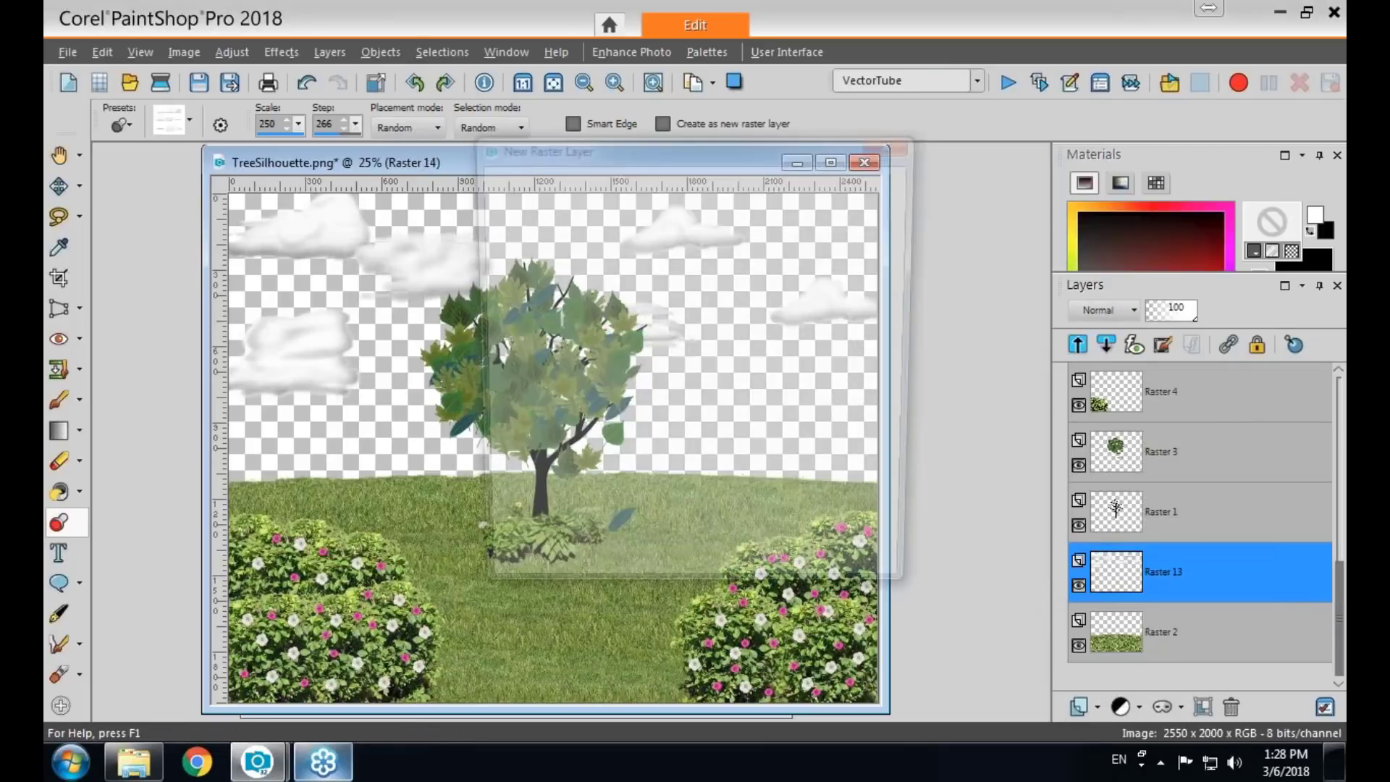
key(Return)
drag(1199, 618, 1194, 673)
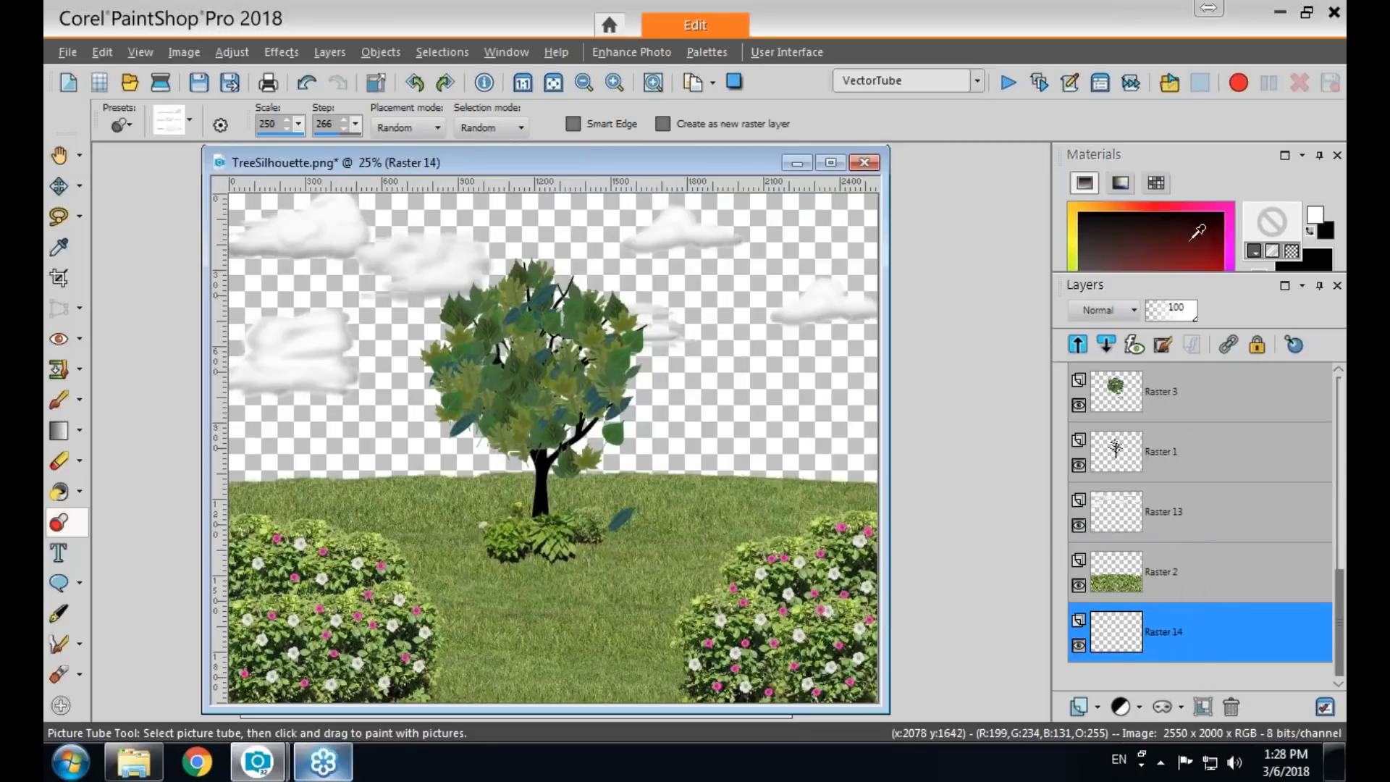
Flood fill the bottom layer with a light blue foreground colour as the sky, and minimize the TreeSilhouette image.
click(1255, 249)
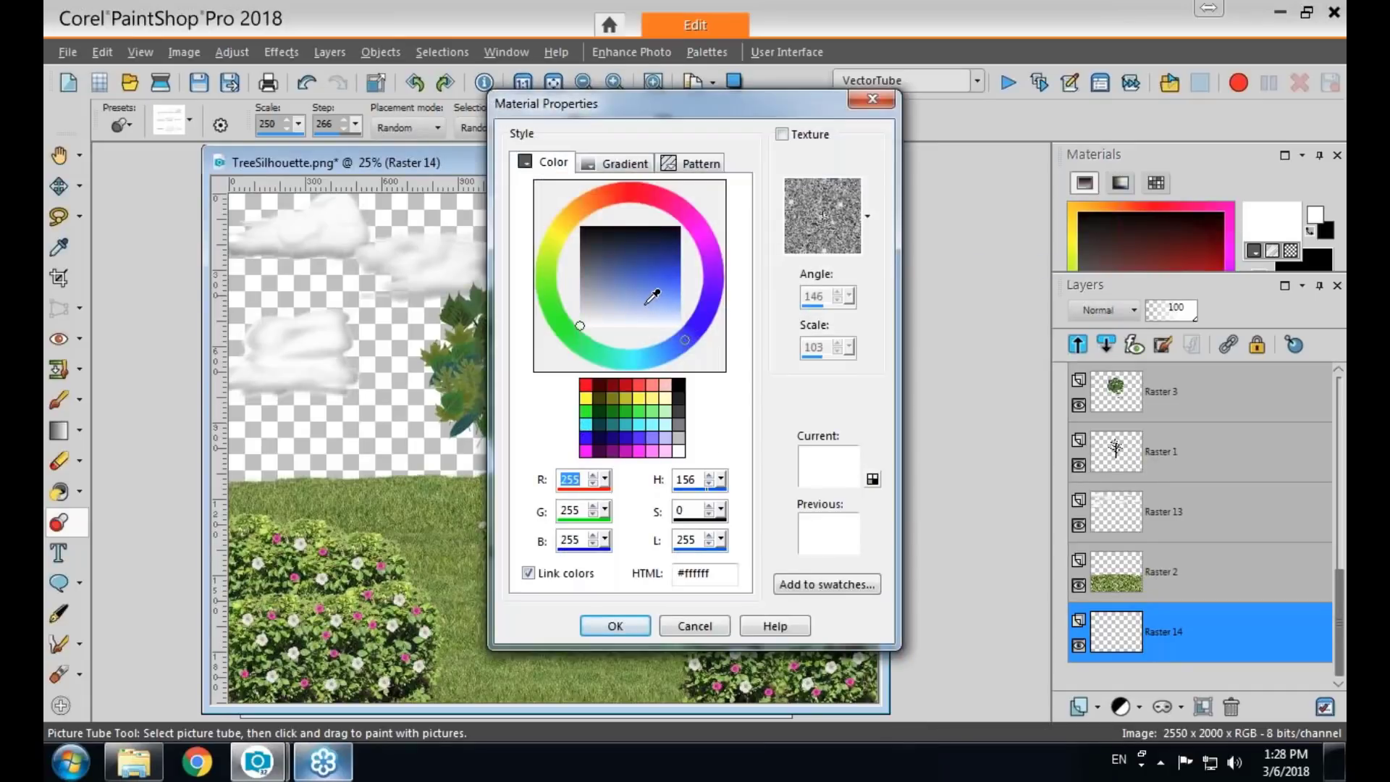
click(643, 304)
click(615, 625)
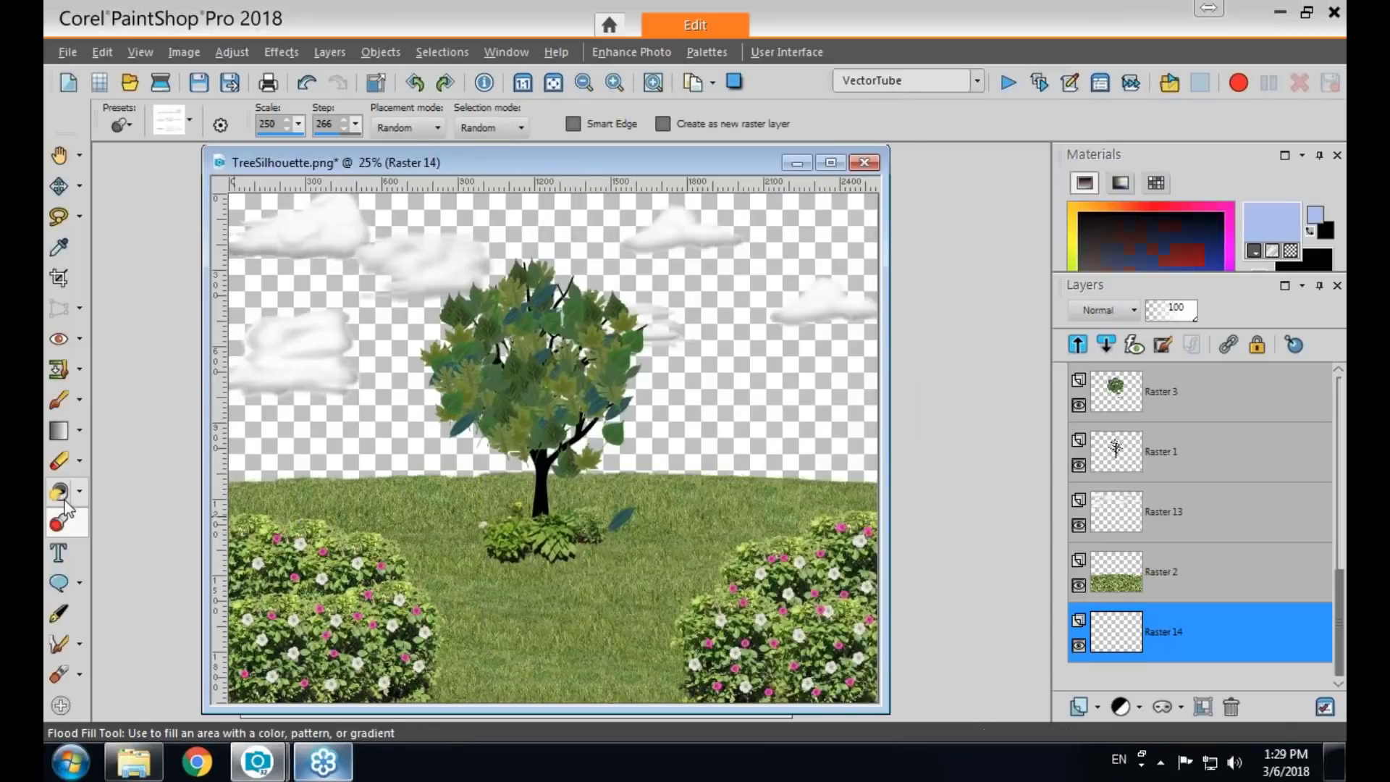
key(f)
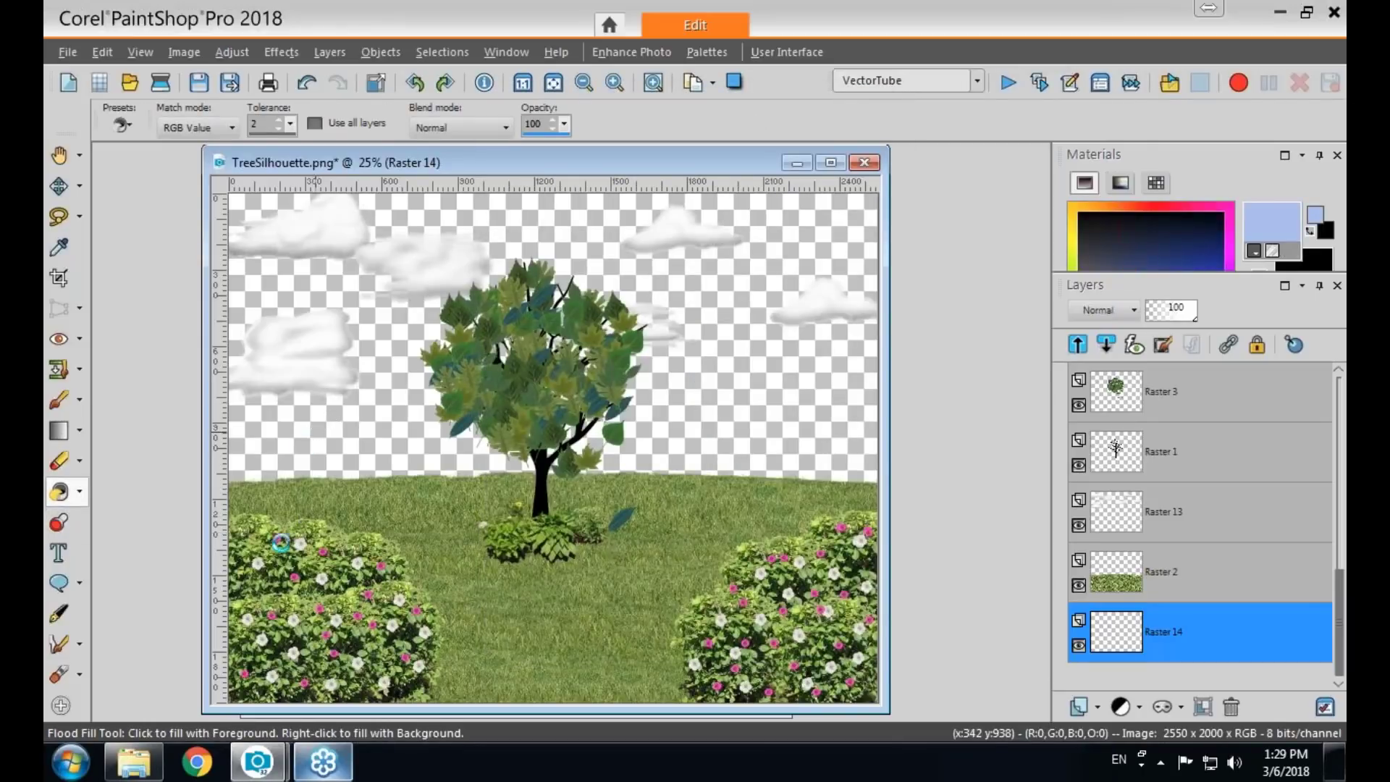
click(275, 549)
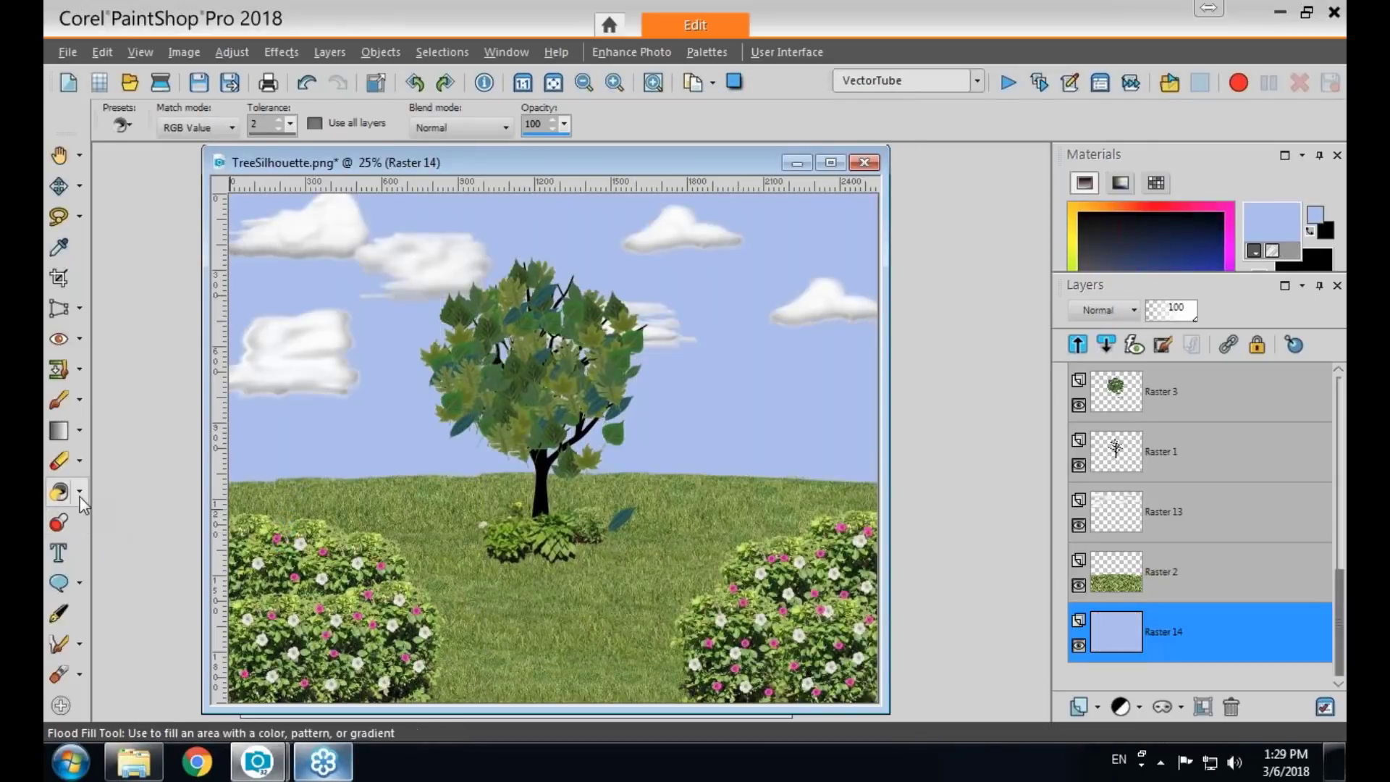
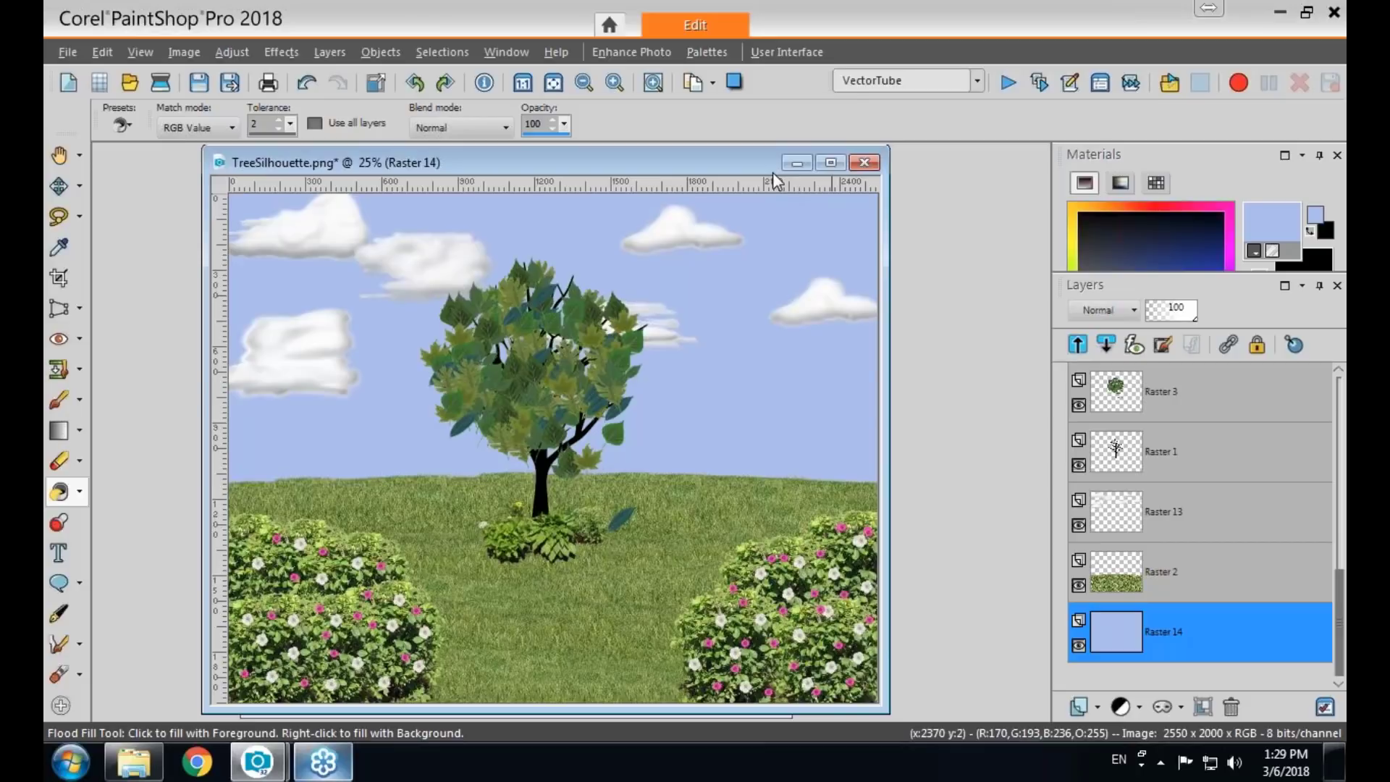
click(795, 163)
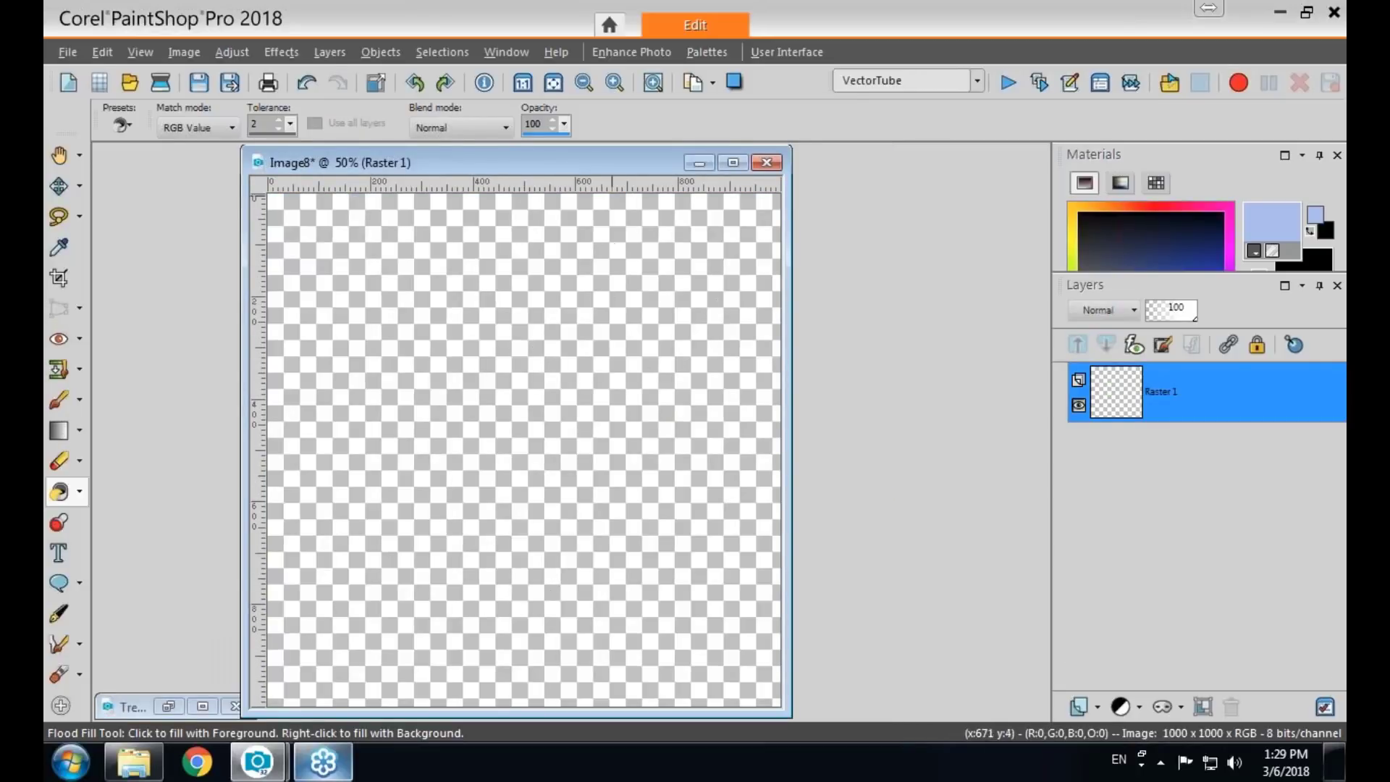
Draw a filled vector ellipse in the blank image with radii of about 343 by 452 pixels, centred near 506, 496.
drag(617, 161, 644, 165)
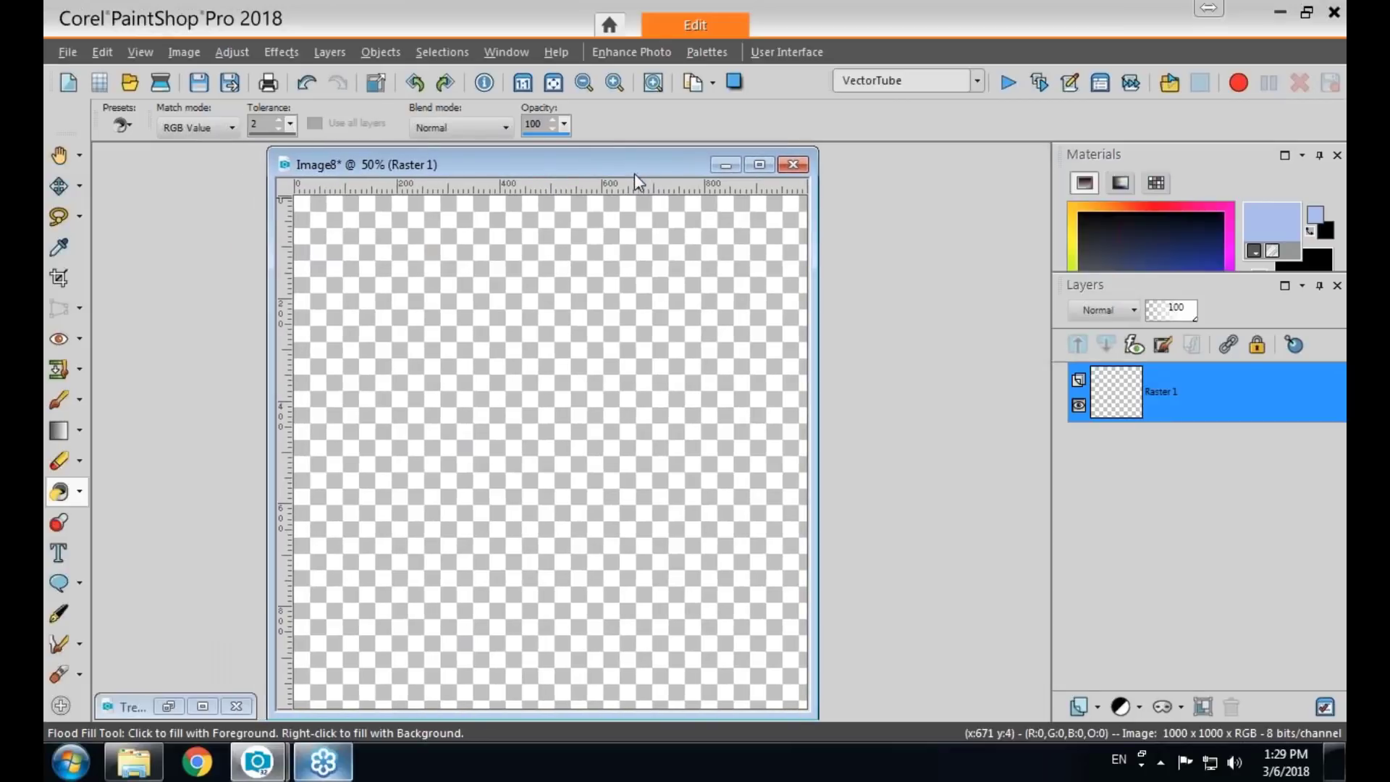
click(80, 583)
click(141, 642)
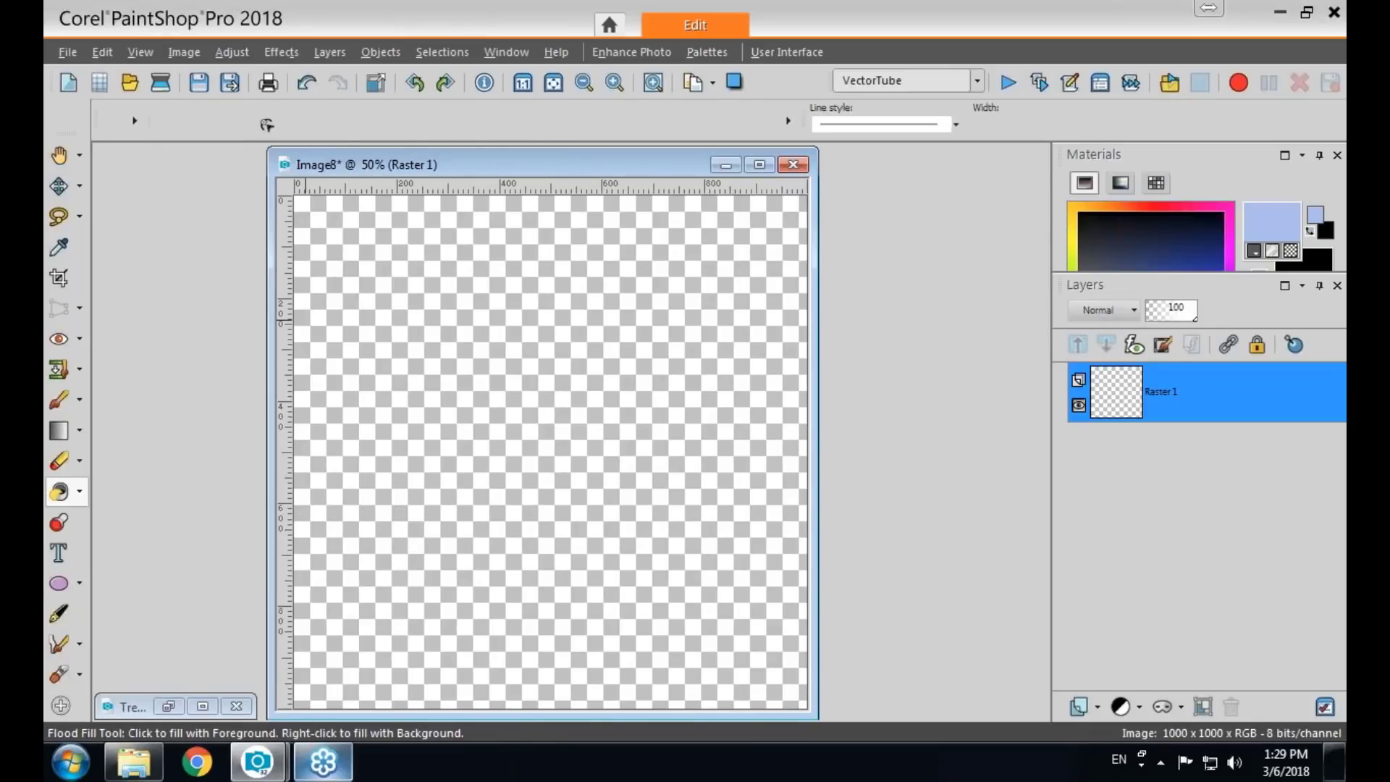
drag(1058, 275, 1055, 334)
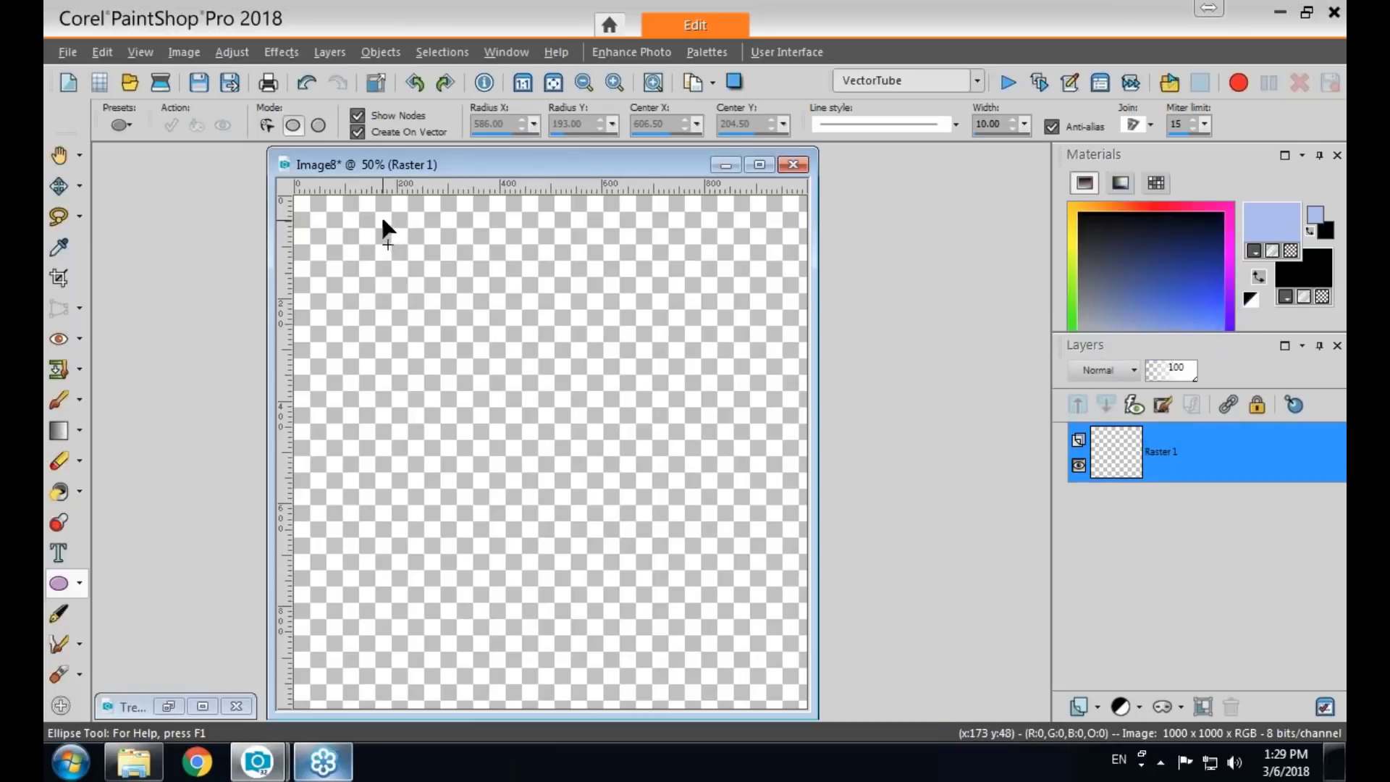
mouse_move(378, 217)
mouse_down()
mouse_move(689, 660)
mouse_move(732, 681)
mouse_up()
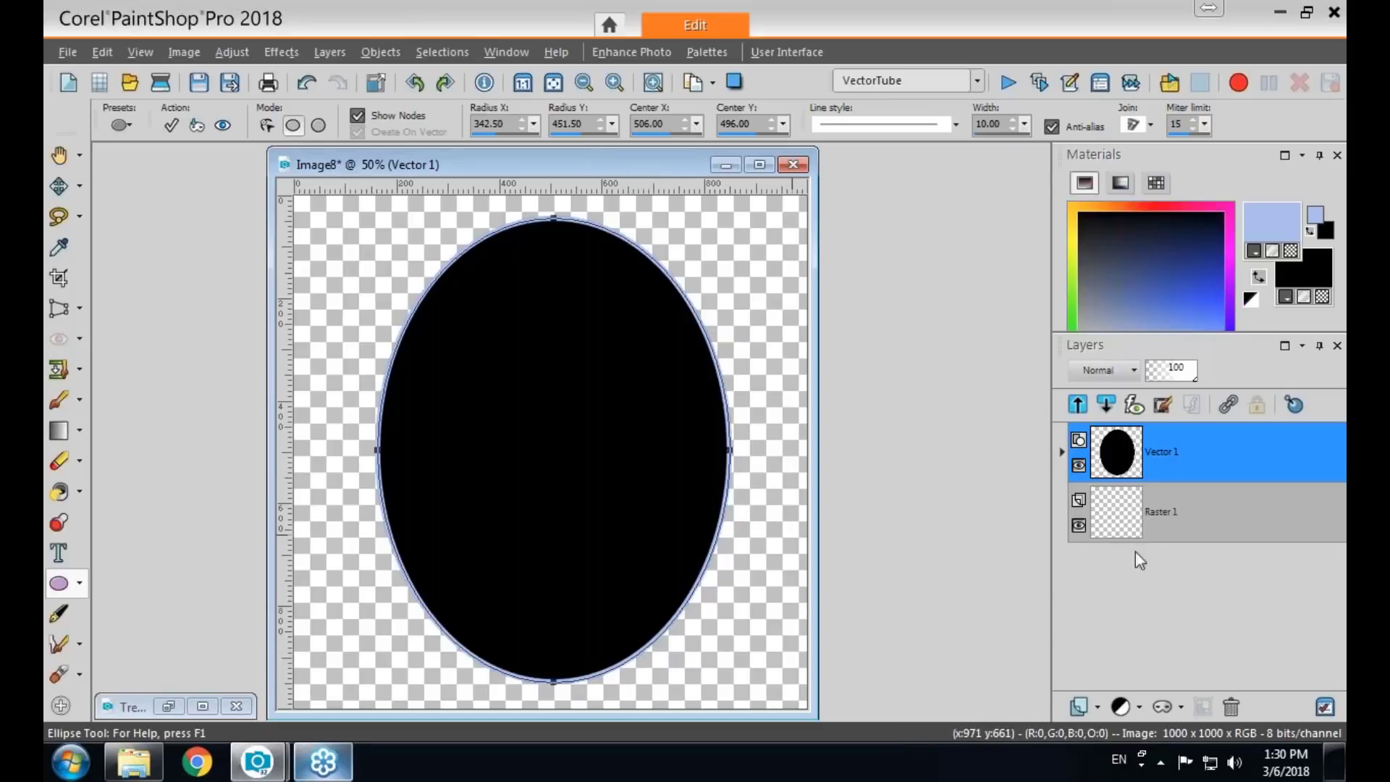
Add a raster layer with default settings above the ellipse's vector layer.
click(1096, 707)
click(1092, 534)
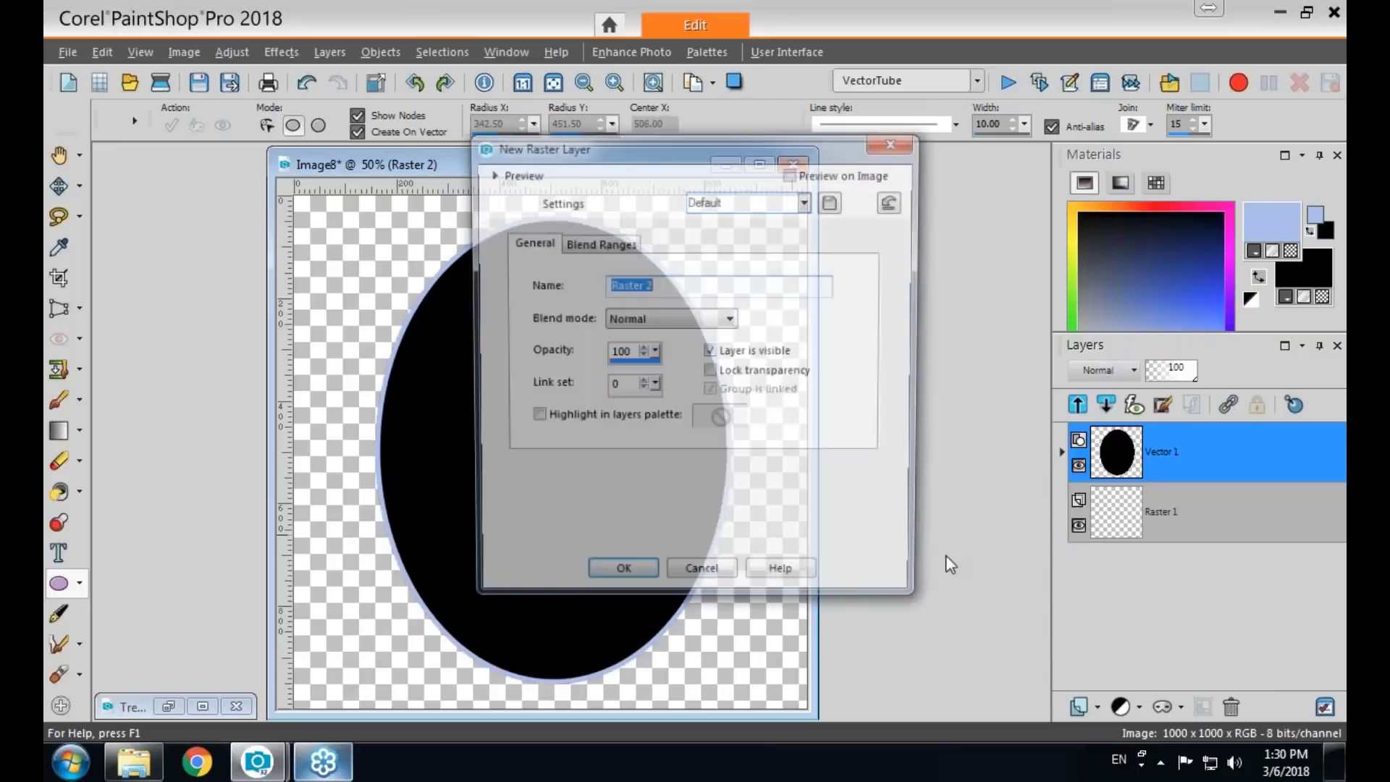
click(621, 580)
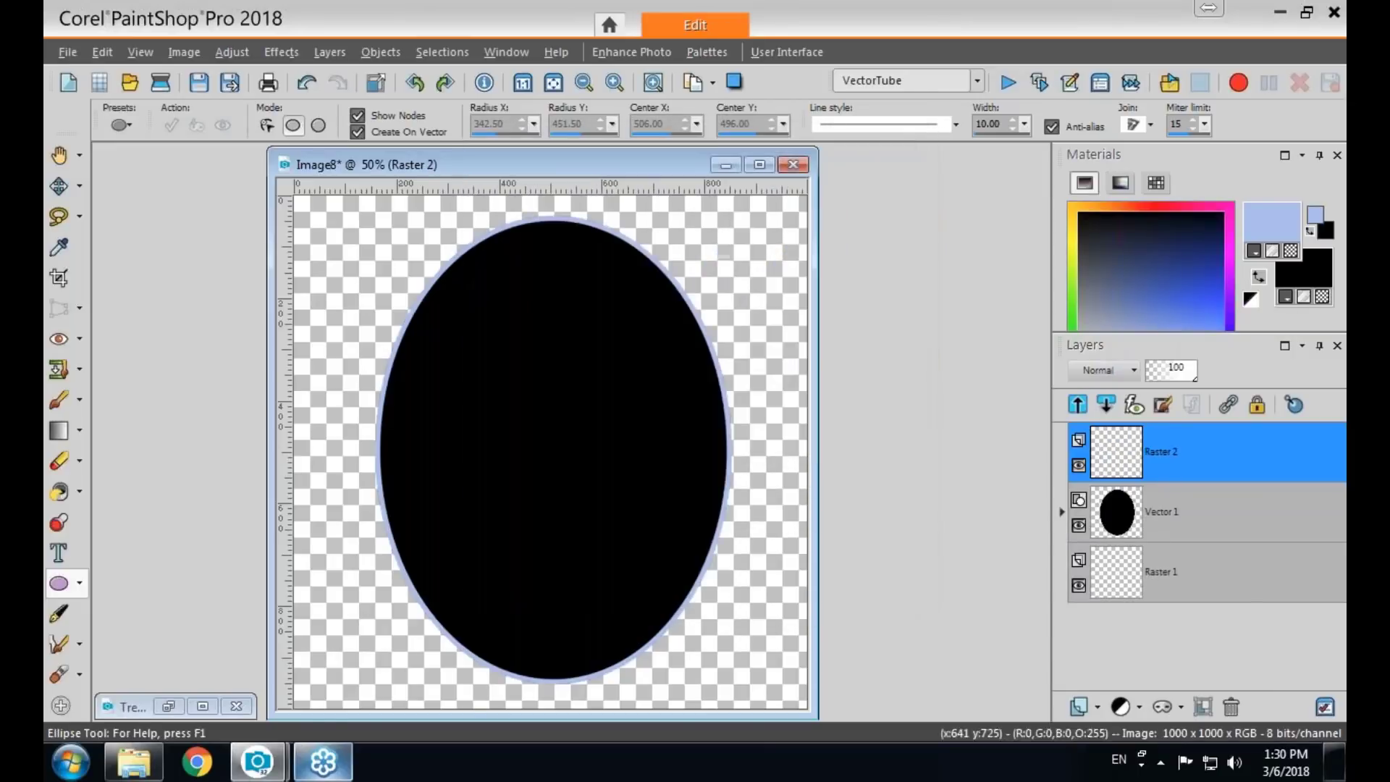
Choose the Flower 02 picture tube from the Nature category, try a stamp at scale 50, and undo it.
click(61, 526)
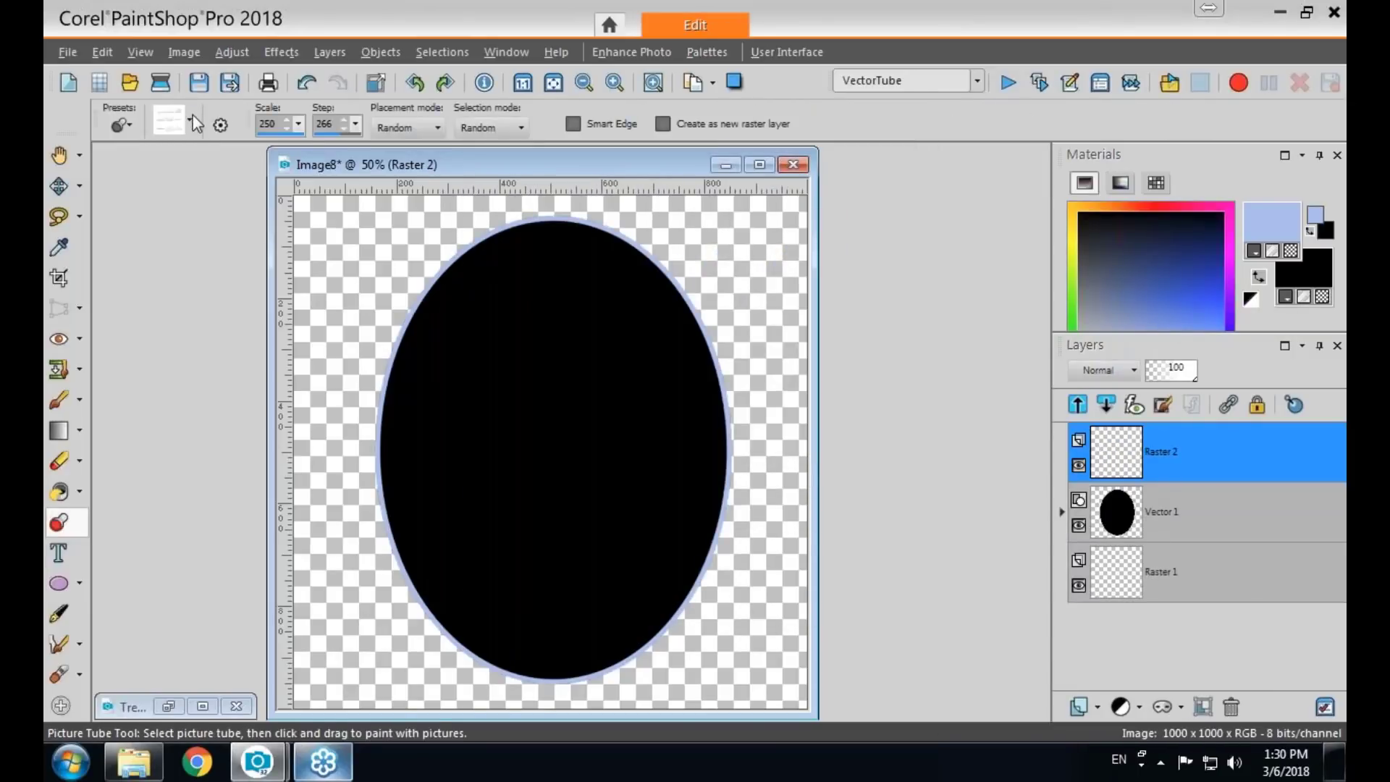
click(191, 119)
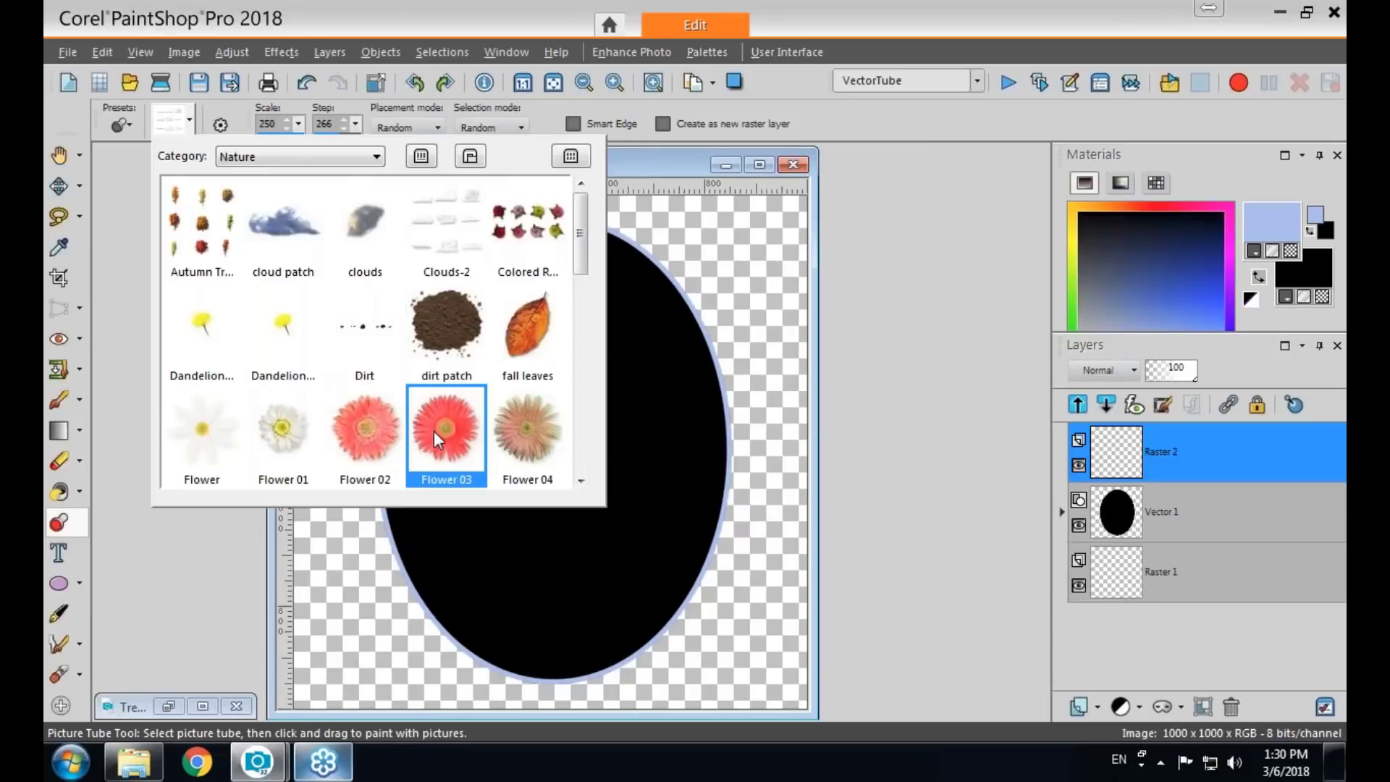
click(379, 437)
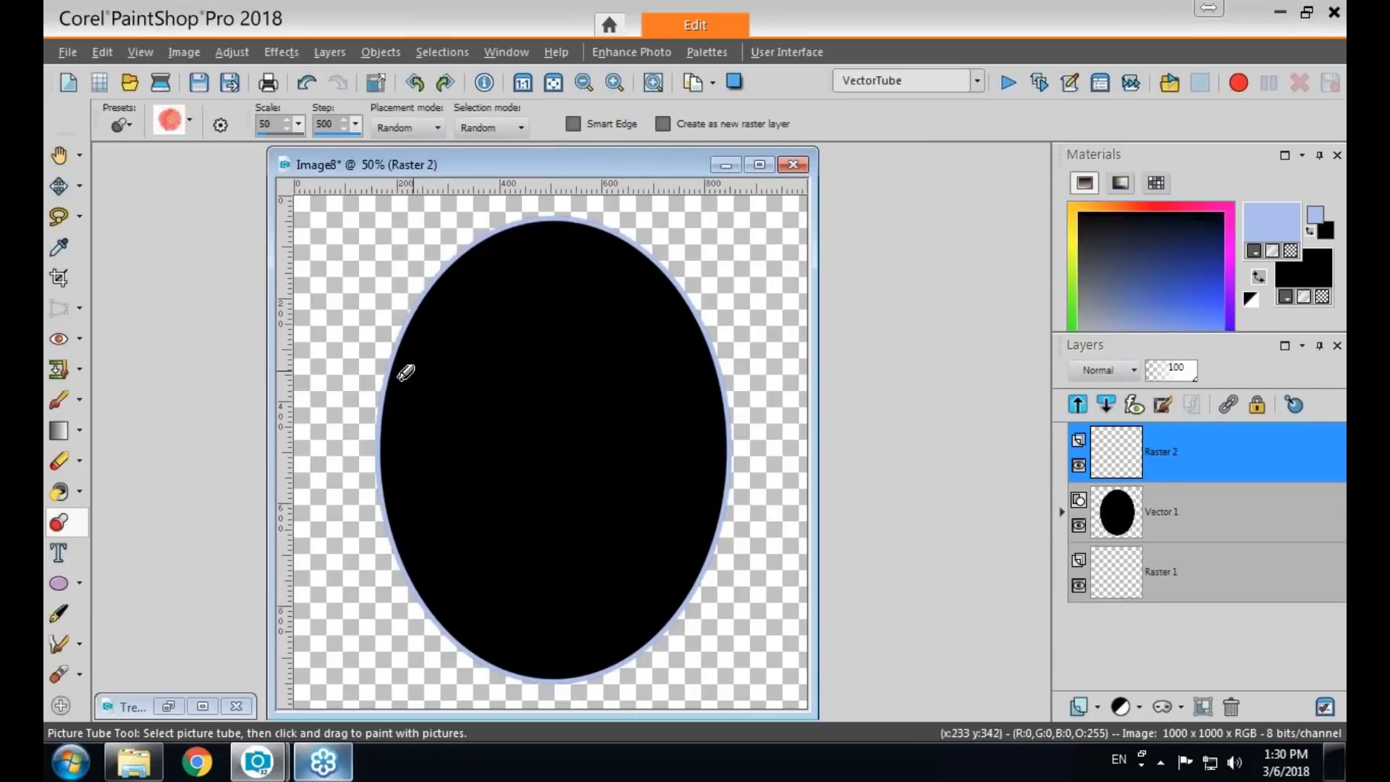
click(362, 307)
key(ctrl+z)
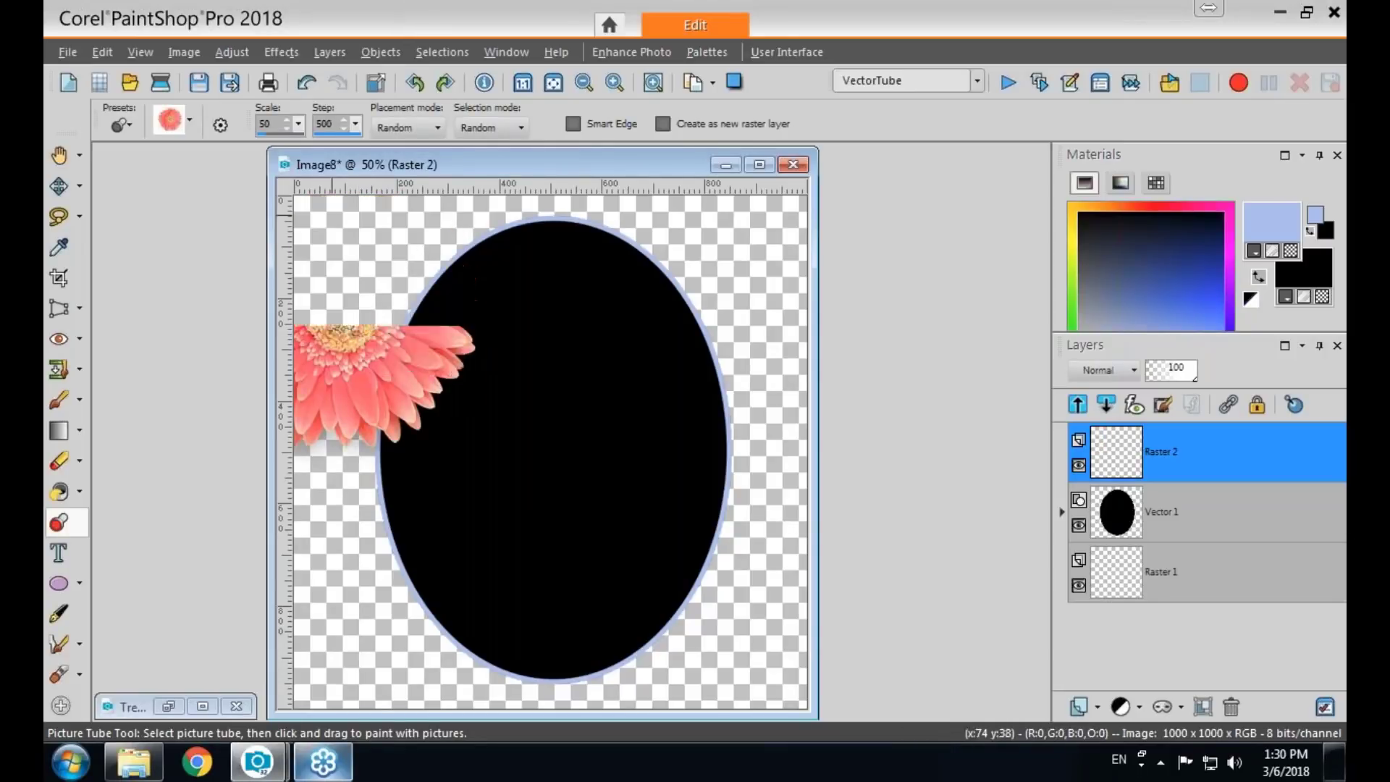
Set the tube scale to 10, try a test stamp and a freehand flower stroke around the ellipse's outline, and undo both.
click(370, 273)
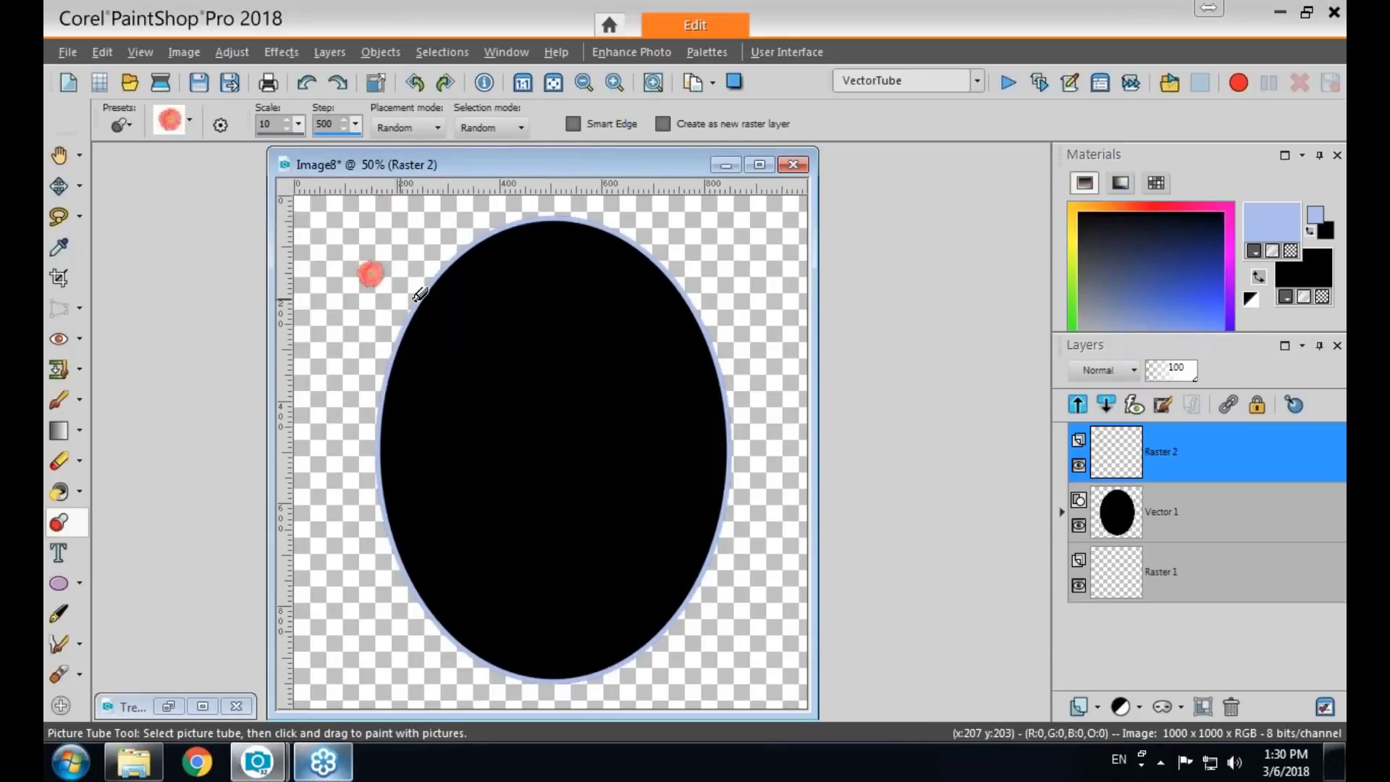
key(ctrl+z)
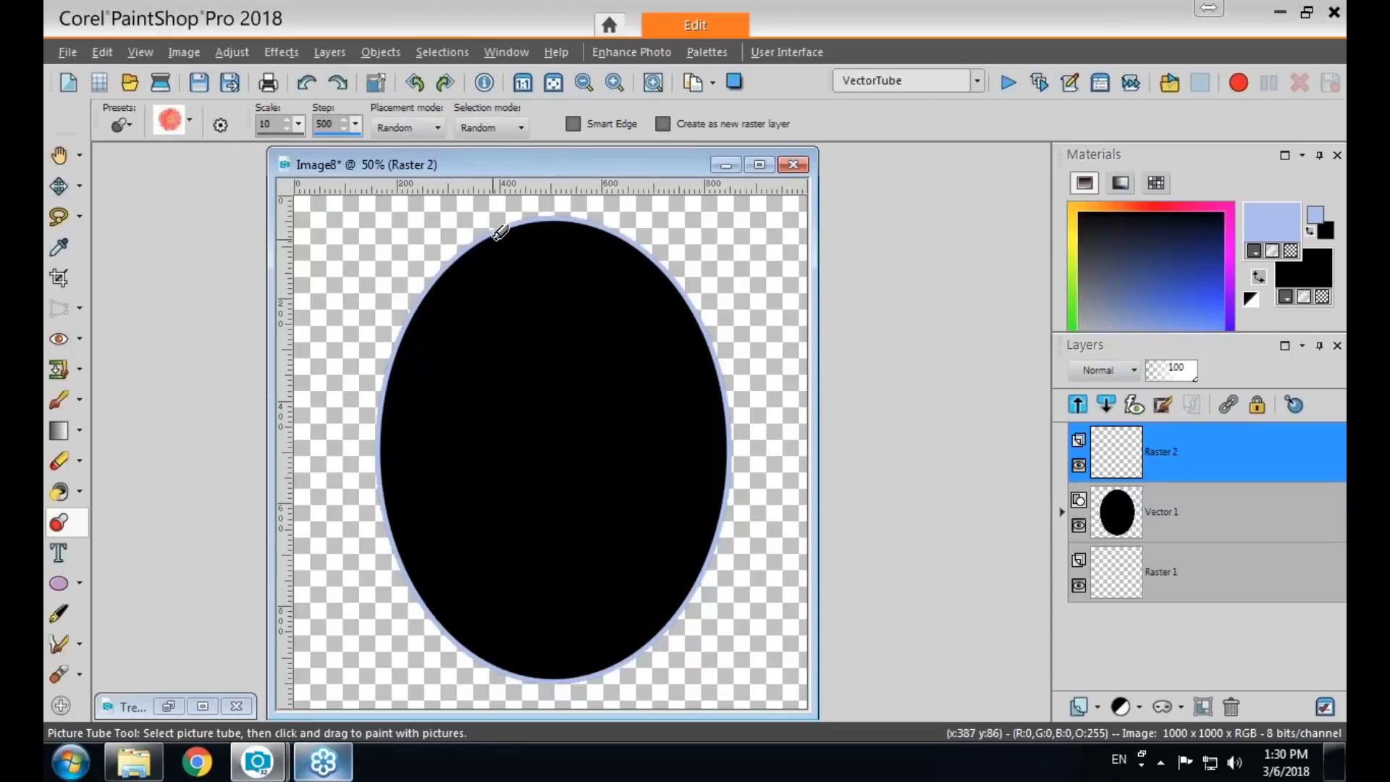
mouse_move(498, 232)
mouse_down()
mouse_move(392, 377)
mouse_move(386, 518)
mouse_move(450, 638)
mouse_move(519, 668)
mouse_move(576, 669)
mouse_move(630, 642)
mouse_move(690, 562)
mouse_move(715, 464)
mouse_move(716, 336)
mouse_move(697, 288)
mouse_move(626, 232)
mouse_move(579, 220)
mouse_move(493, 230)
mouse_up()
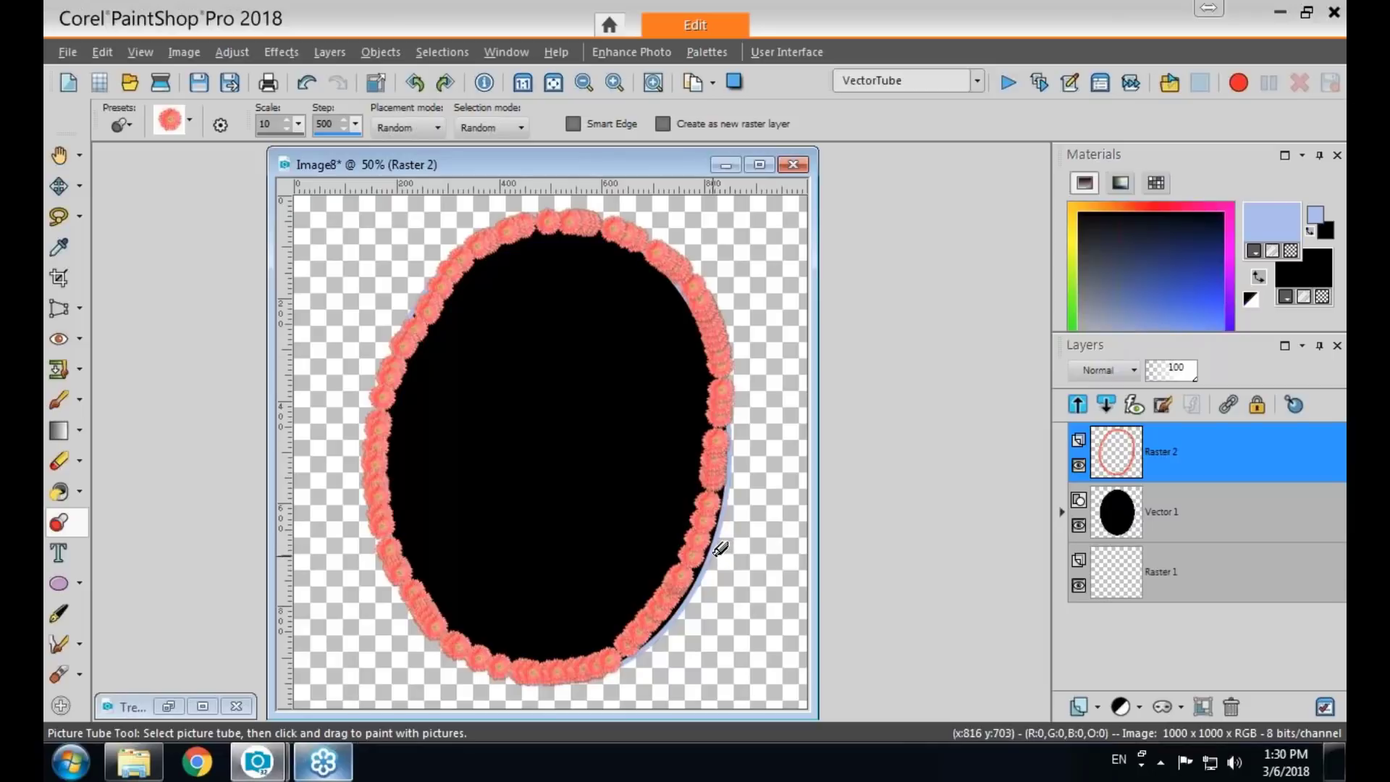
key(ctrl+z)
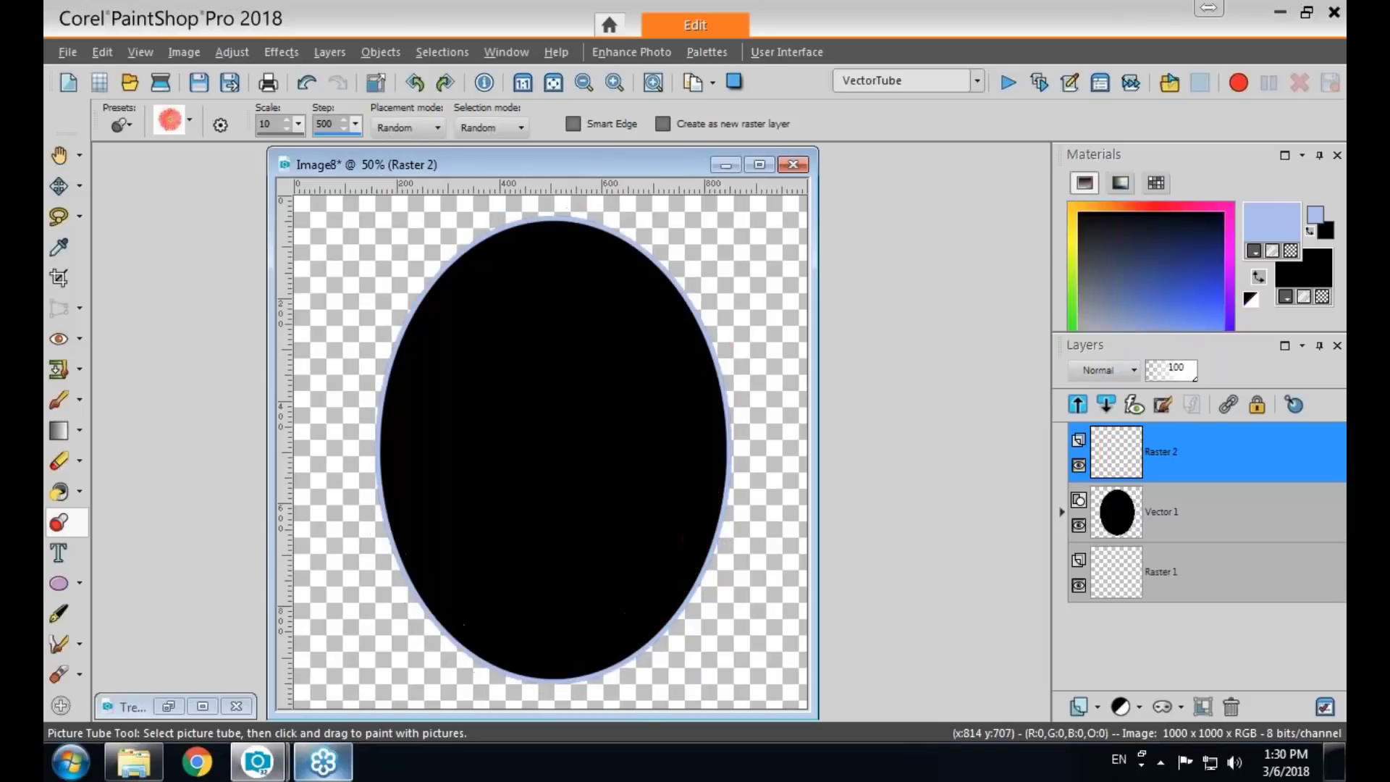
Try stamping straight rows of flowers along all four canvas edges as a border, and undo them.
click(305, 210)
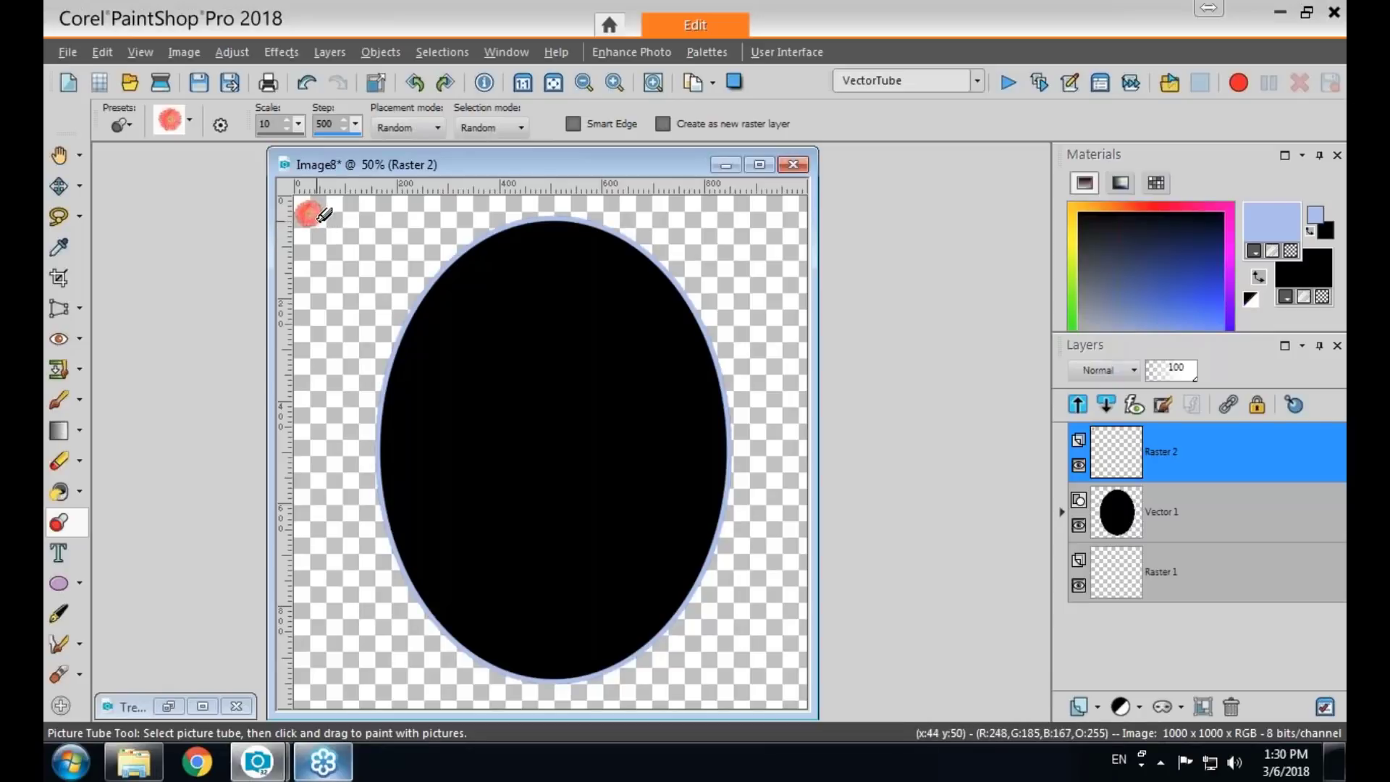
shift+click(796, 206)
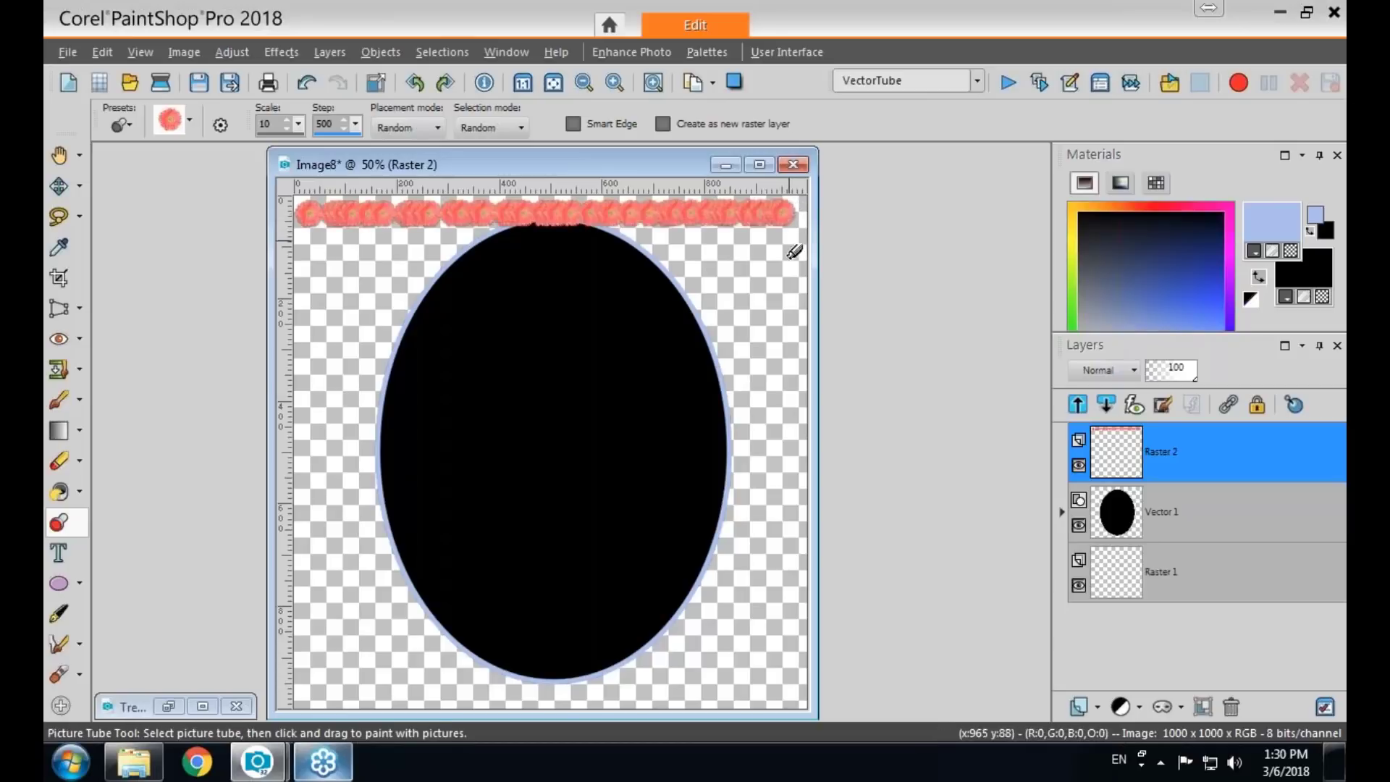
shift+click(796, 688)
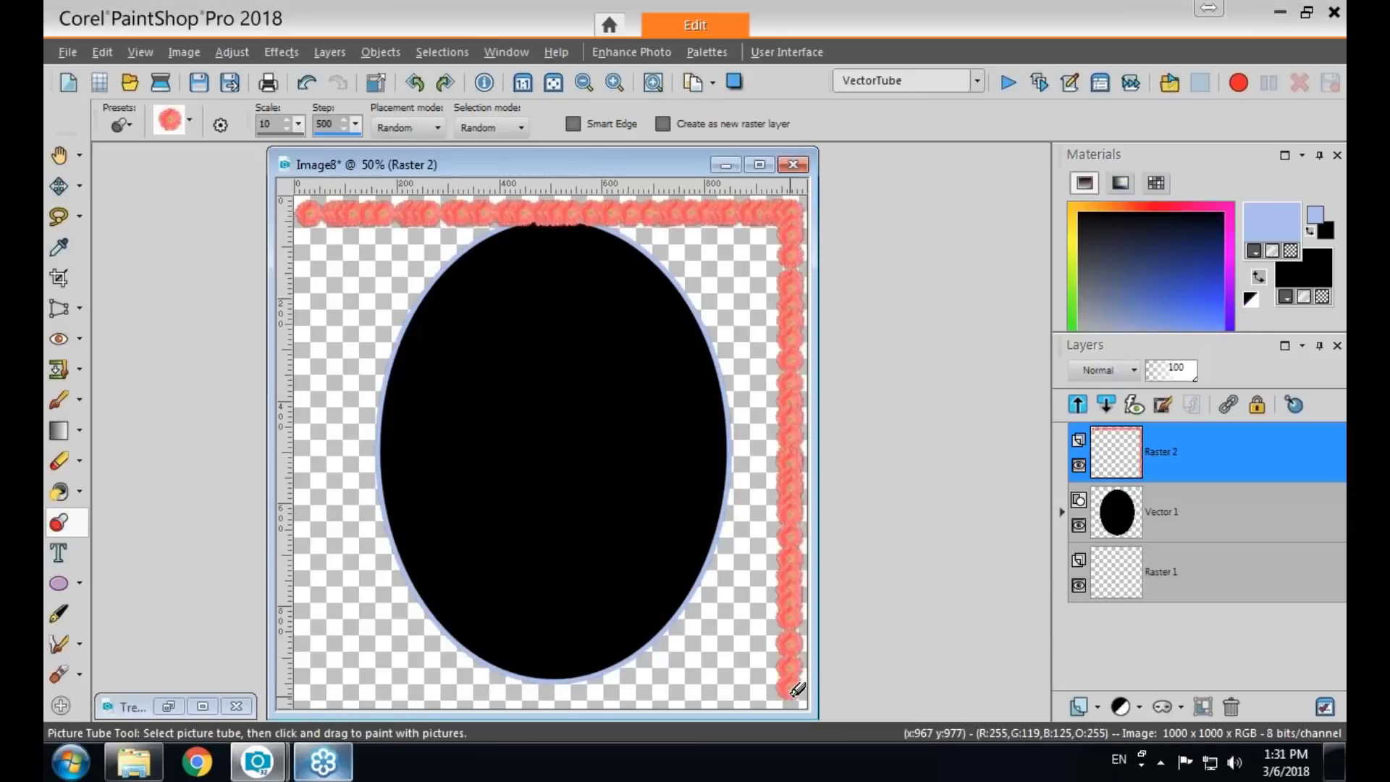
shift+click(312, 689)
shift+click(309, 209)
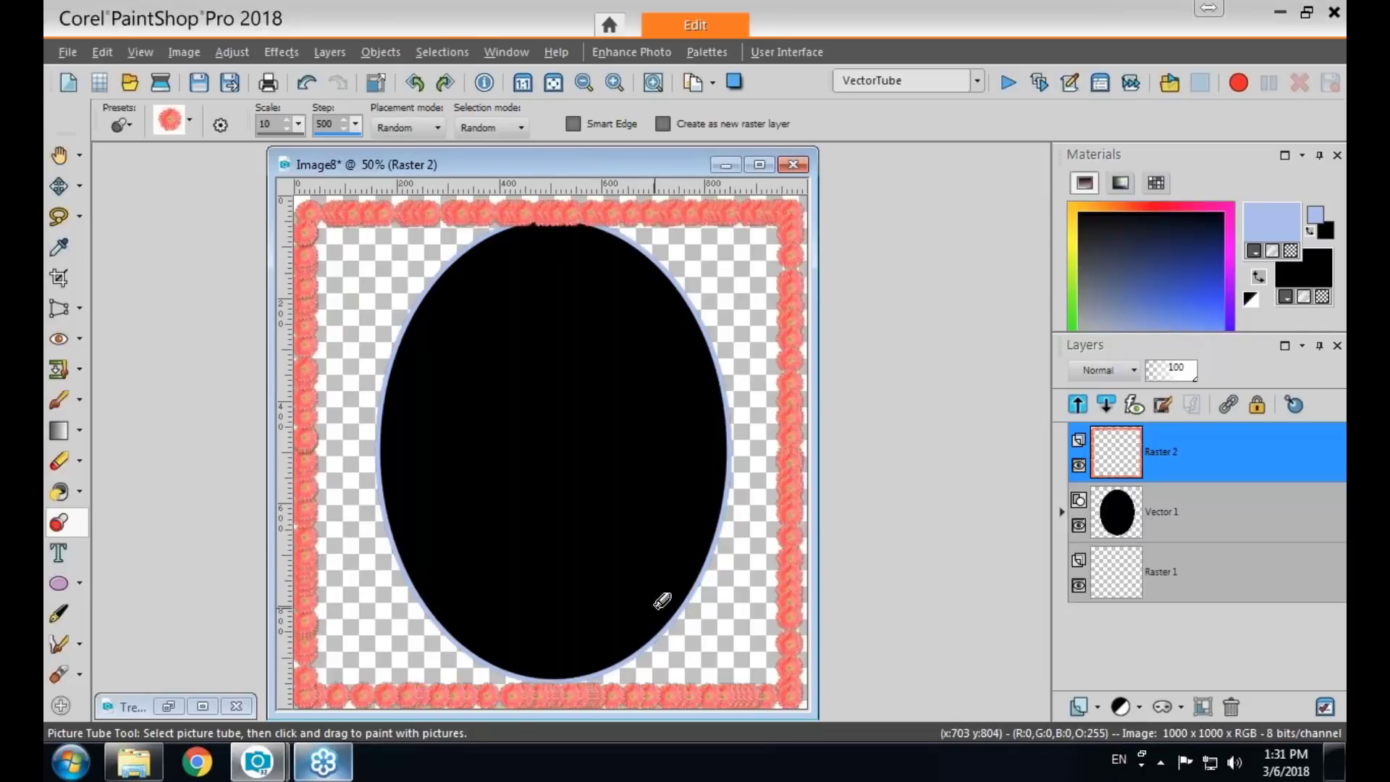
key(ctrl+z)
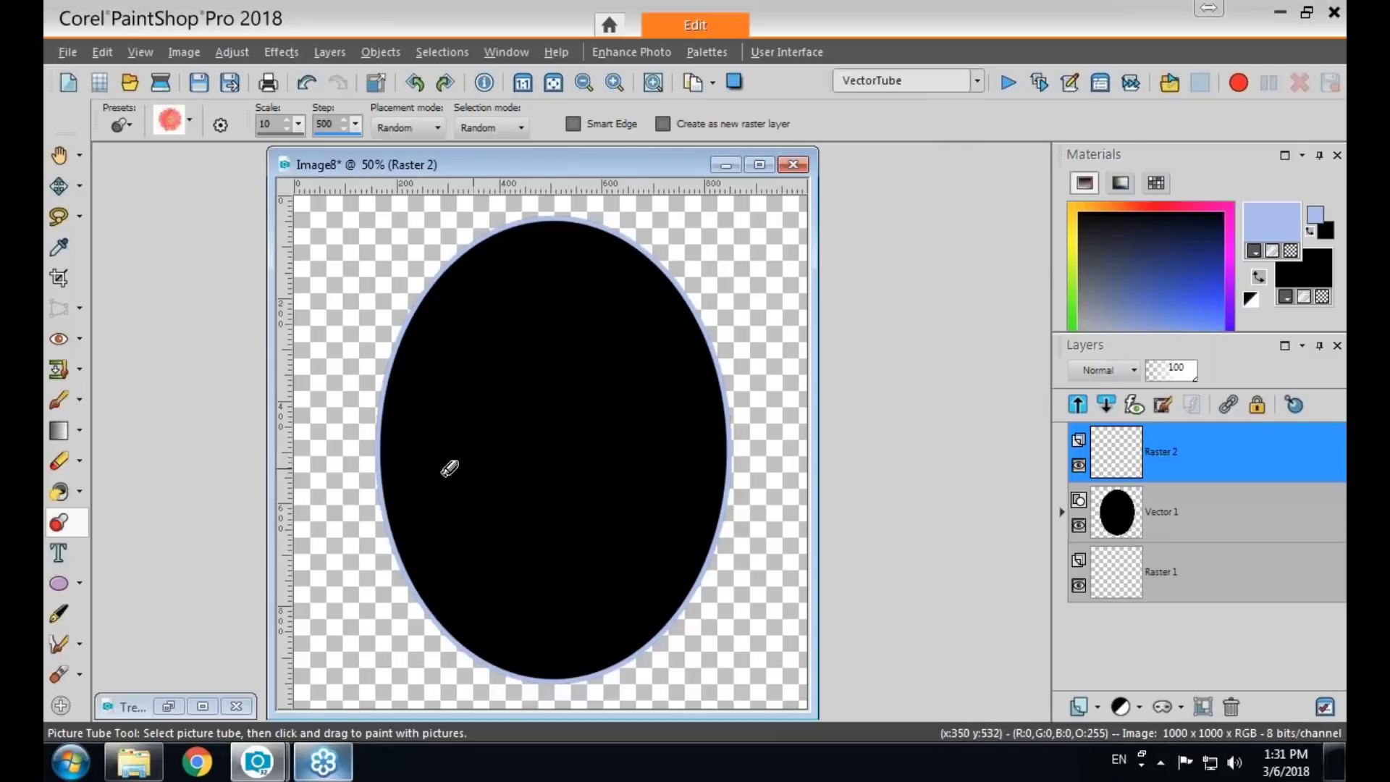
Select the ellipse object inside the vector layer with the Ellipse tool and open its shape commands.
click(59, 583)
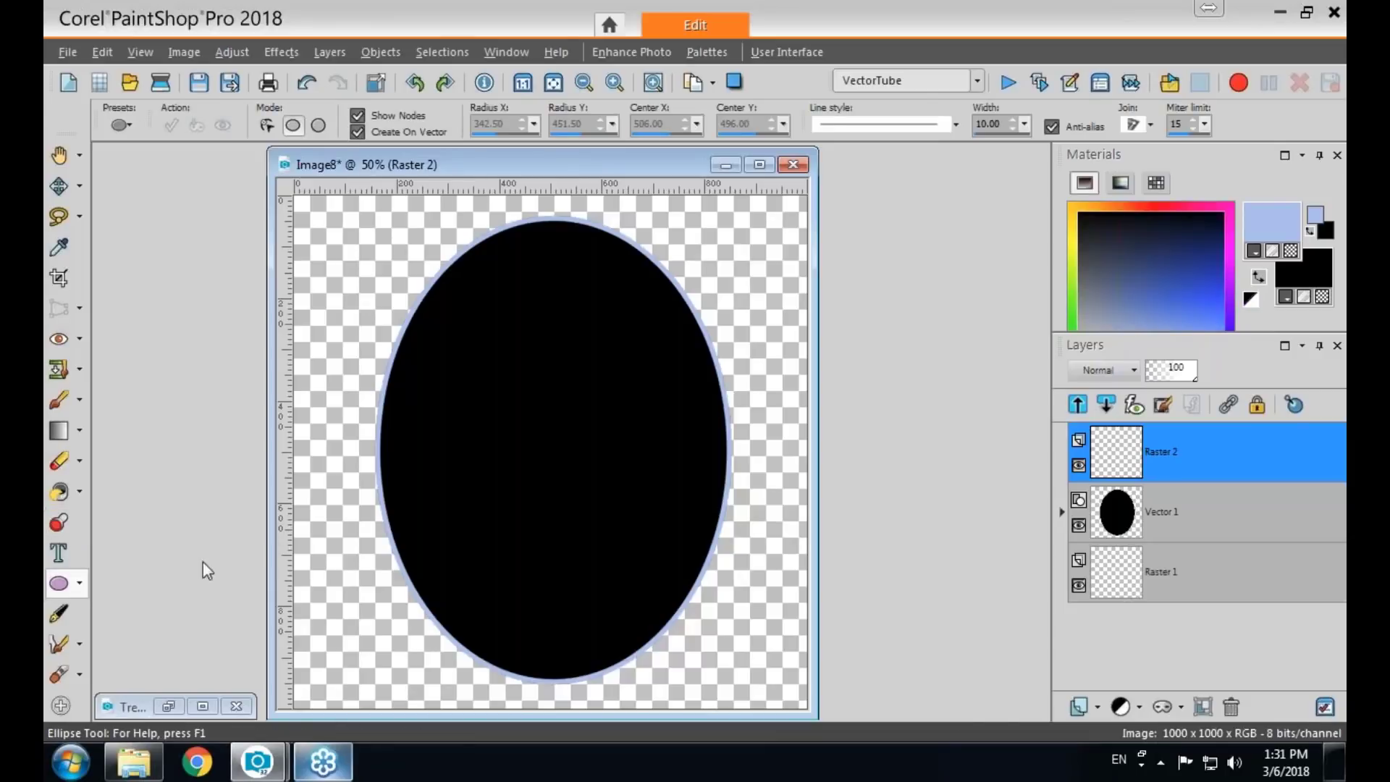
right_click(727, 488)
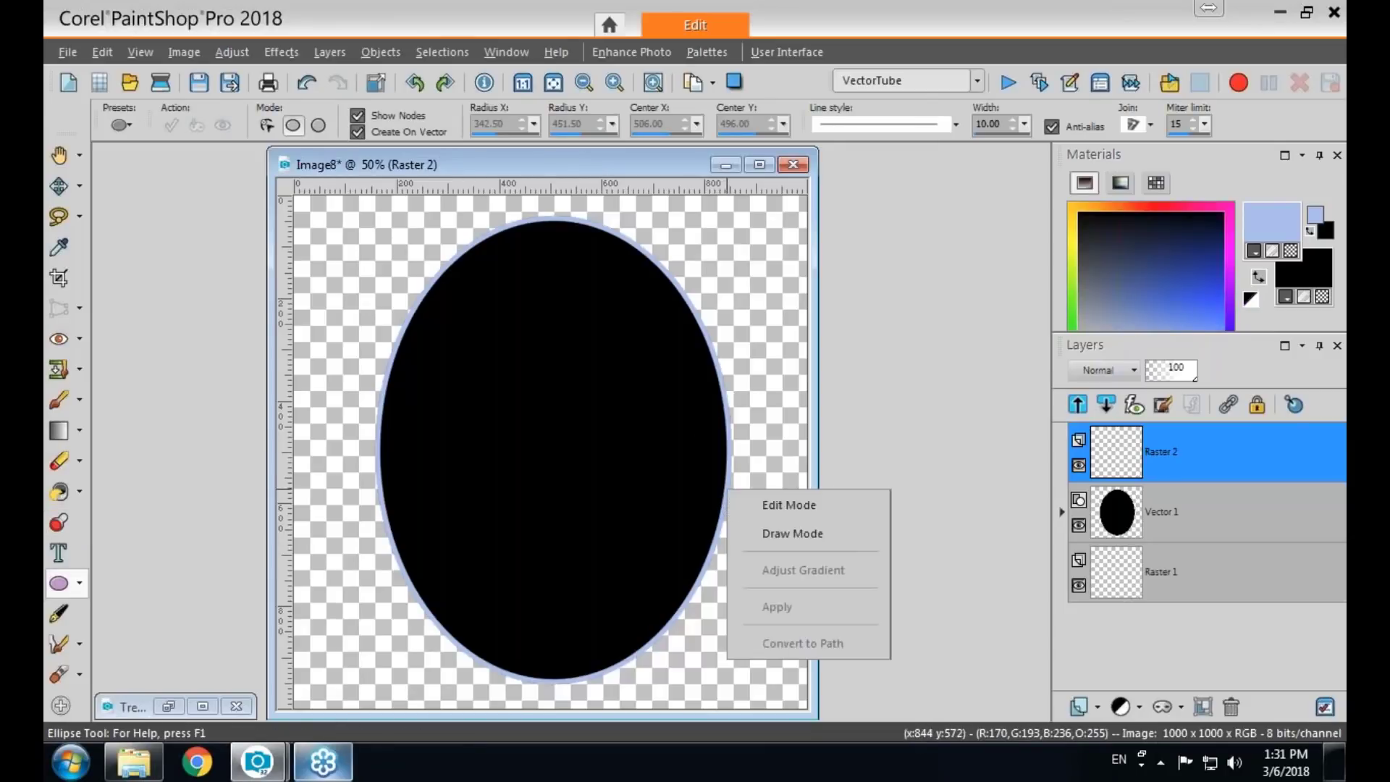
click(1060, 511)
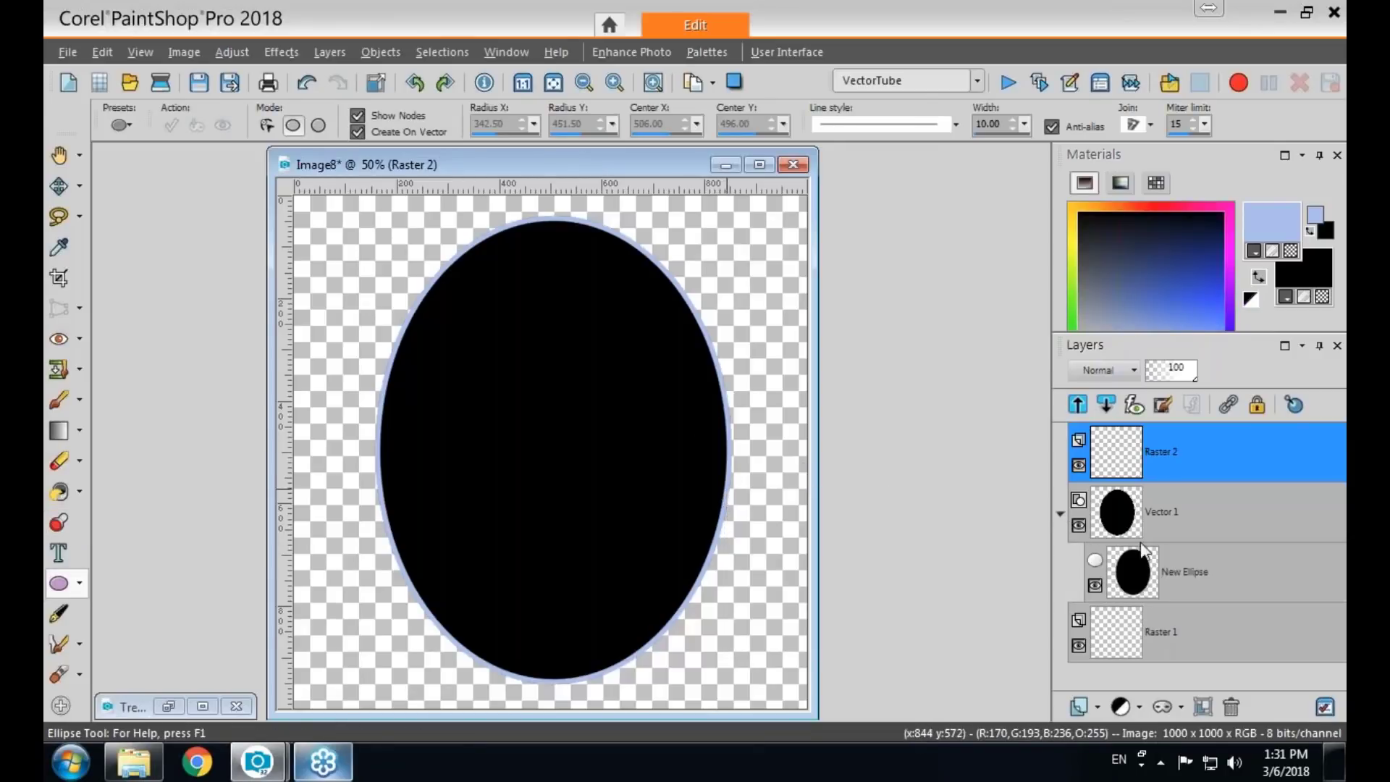
click(1132, 571)
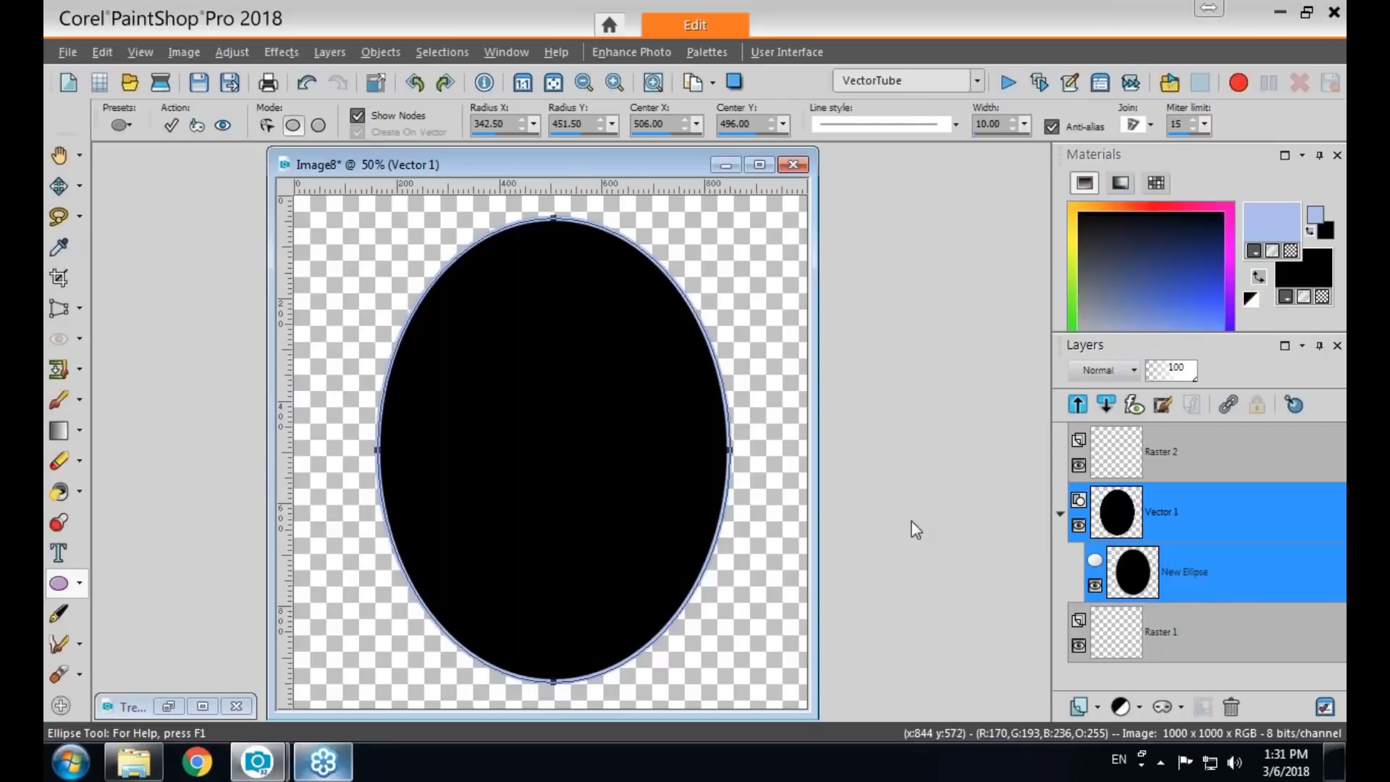
right_click(720, 522)
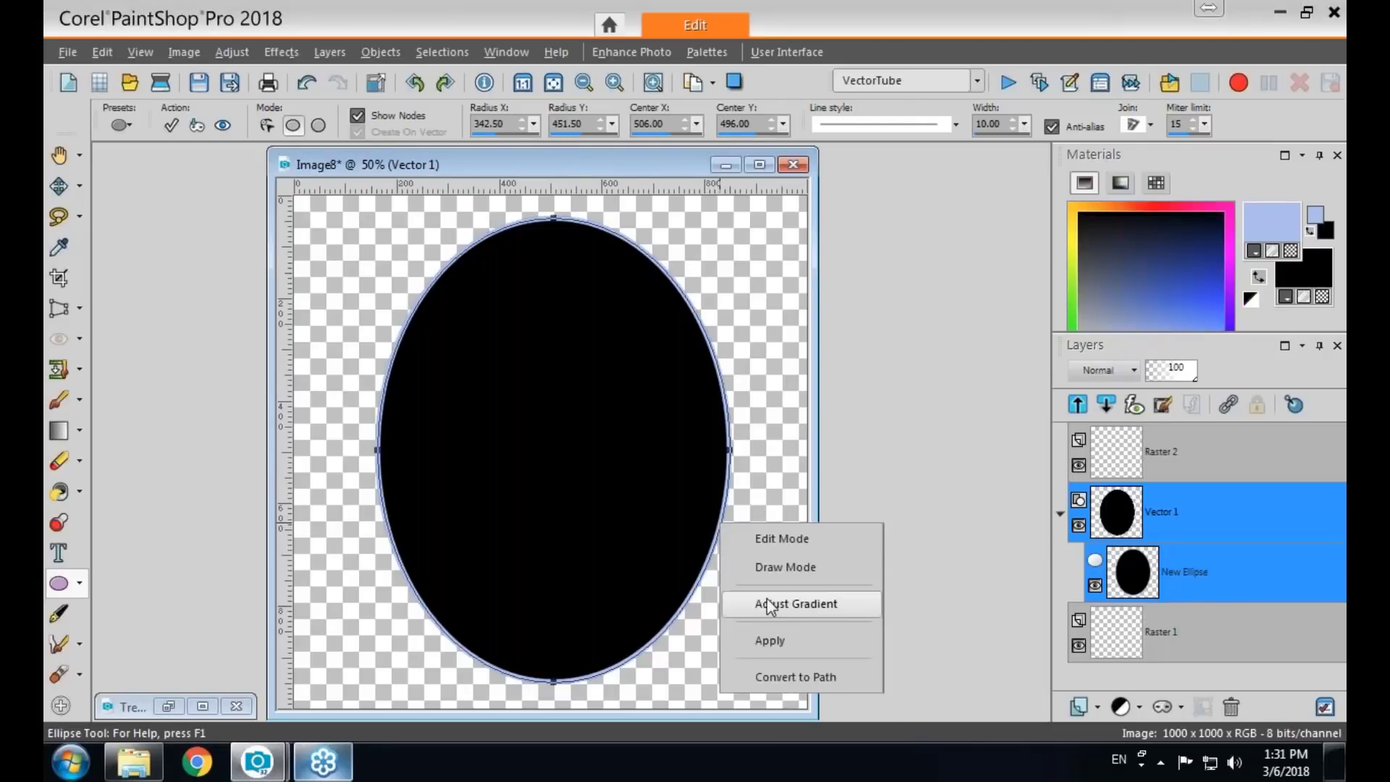
Convert the ellipse to a path and stroke it with the flower picture tube by running the VectorTube script.
click(794, 680)
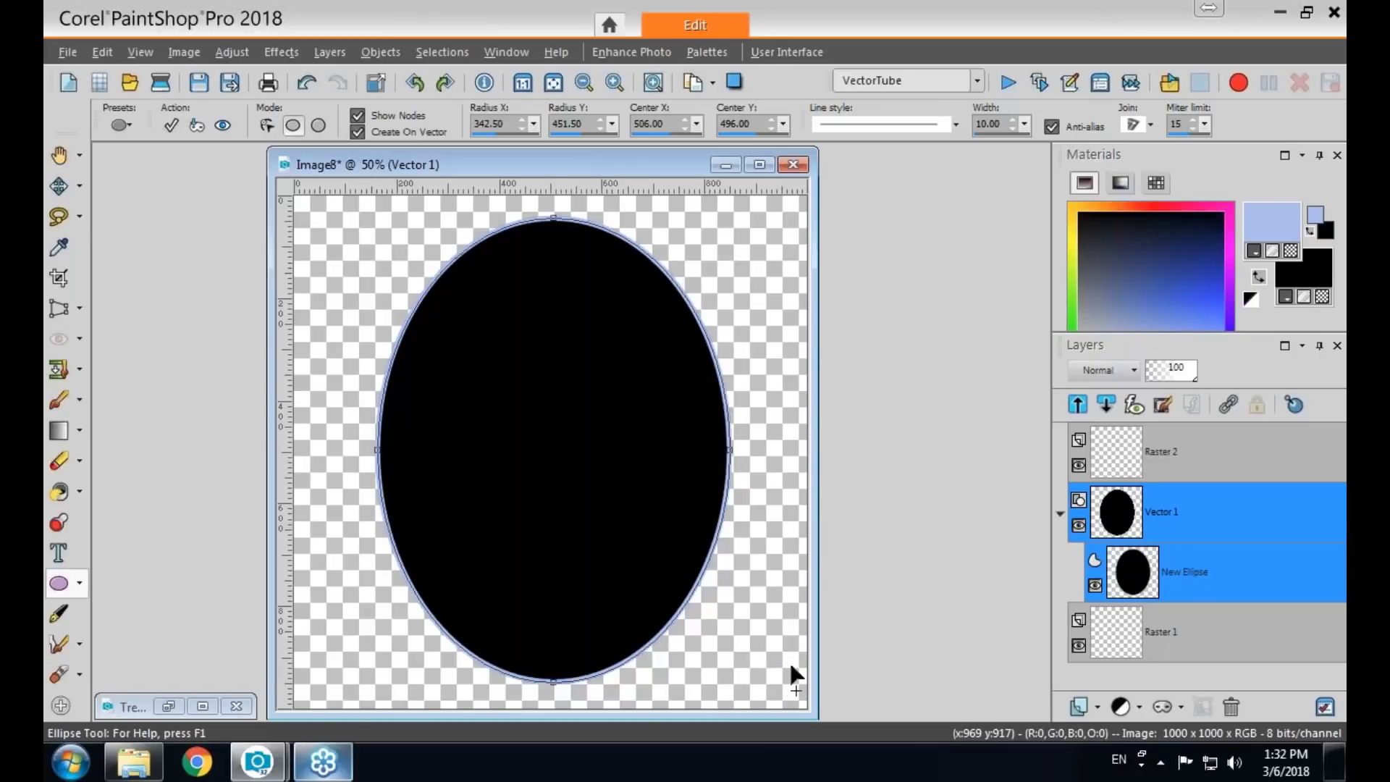
click(59, 522)
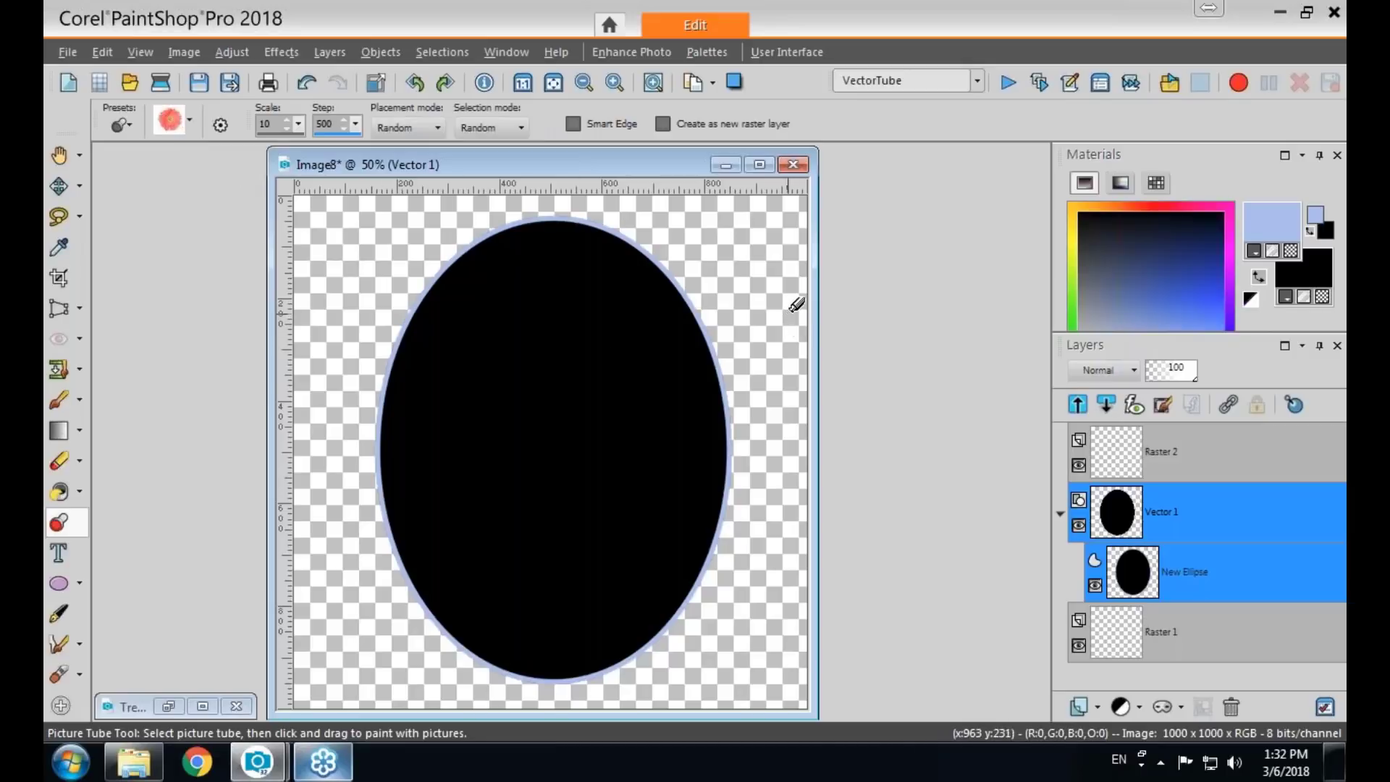
click(1006, 84)
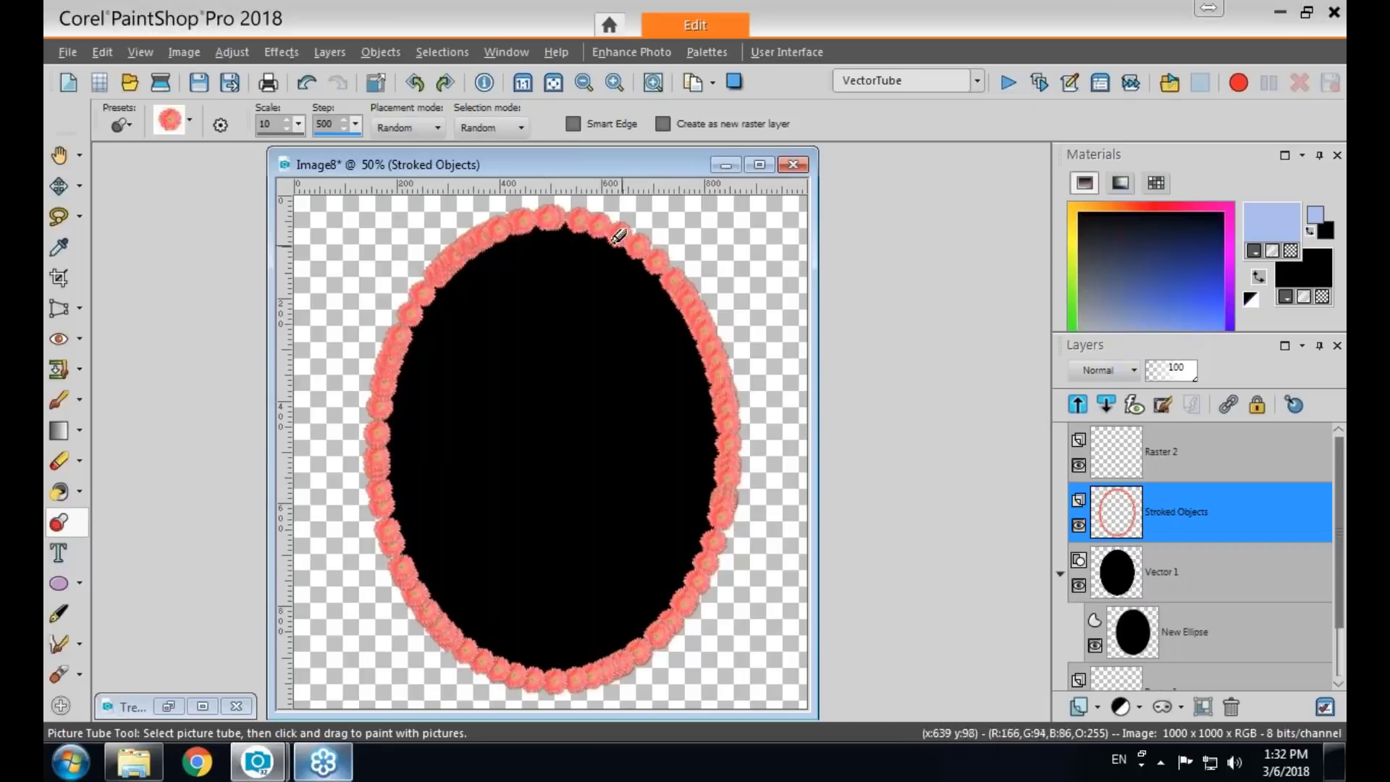
Hide the flower stroke layer, set the tube's placement mode to Continuous, and run VectorTube again on the New Ellipse object.
click(1077, 526)
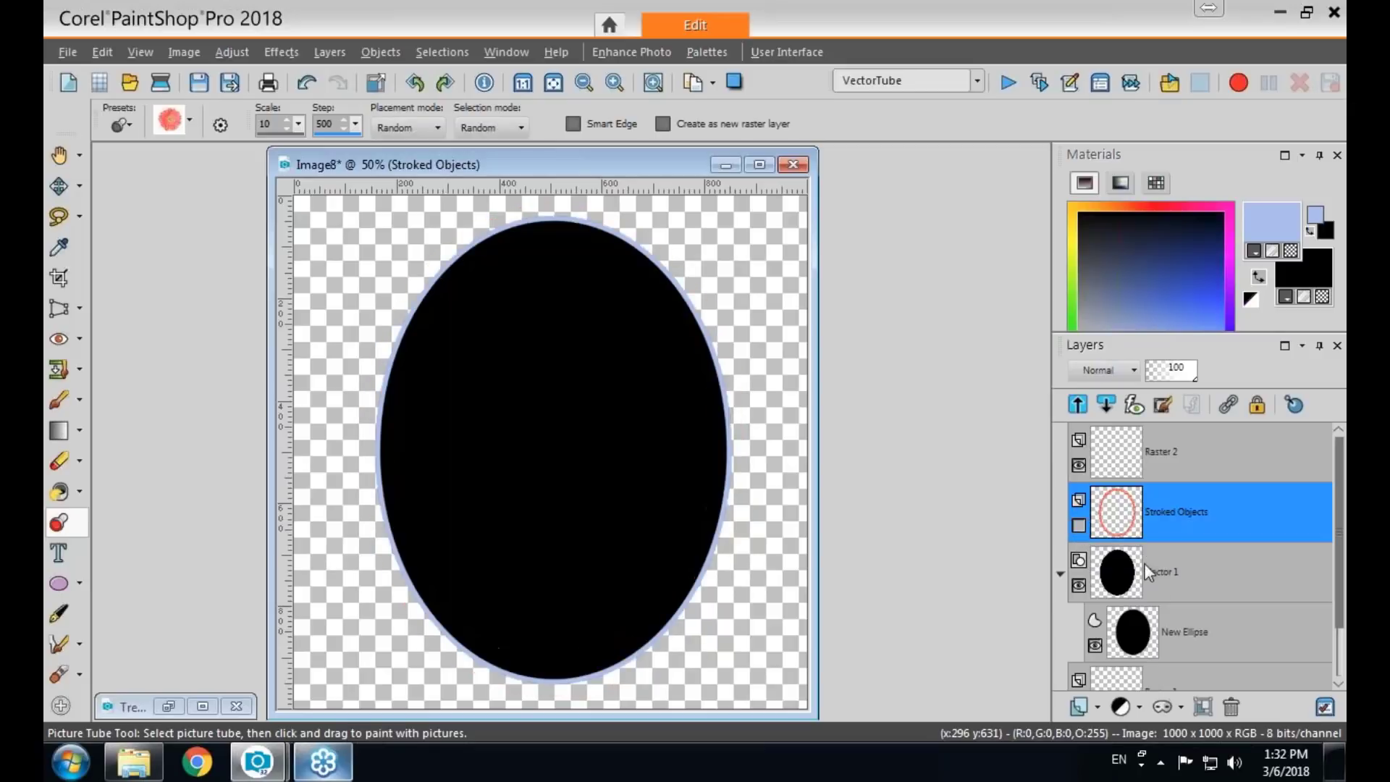
click(1168, 631)
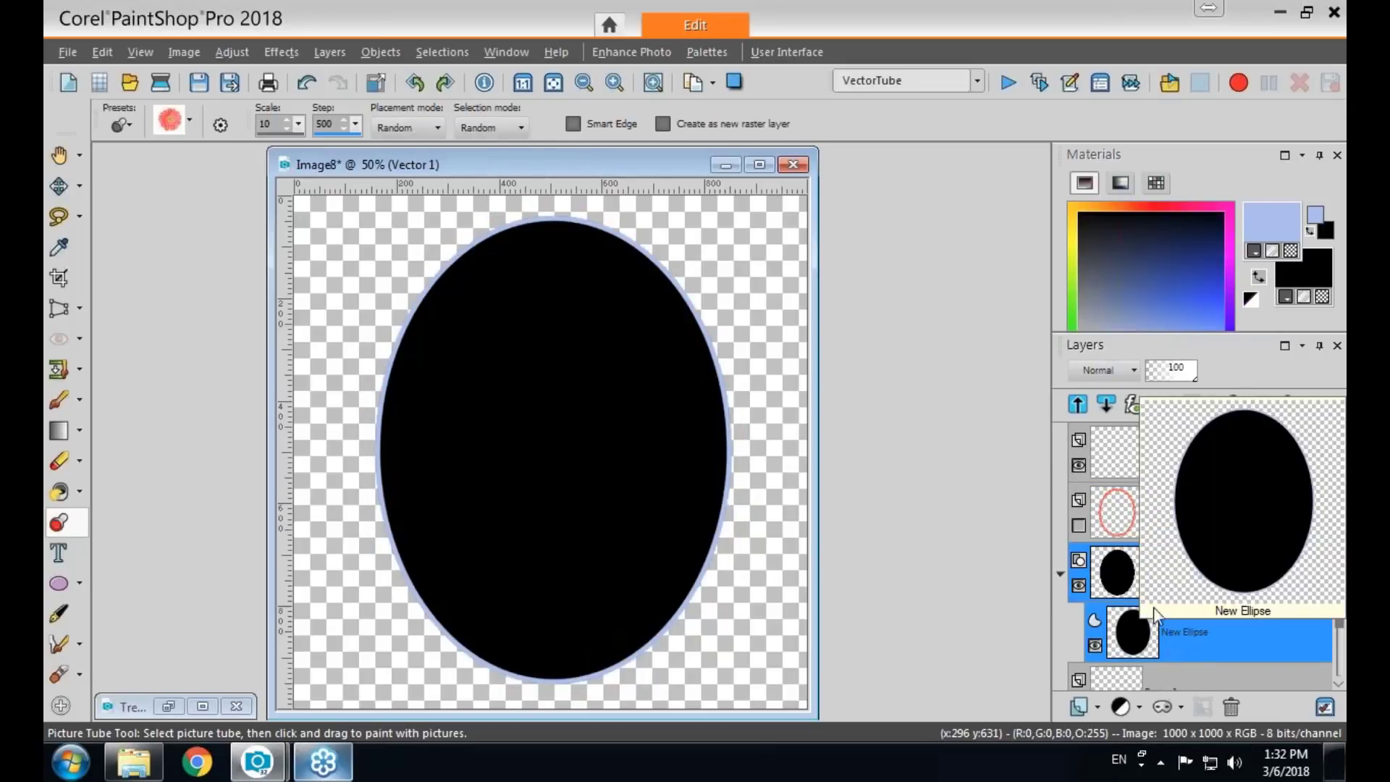
click(436, 126)
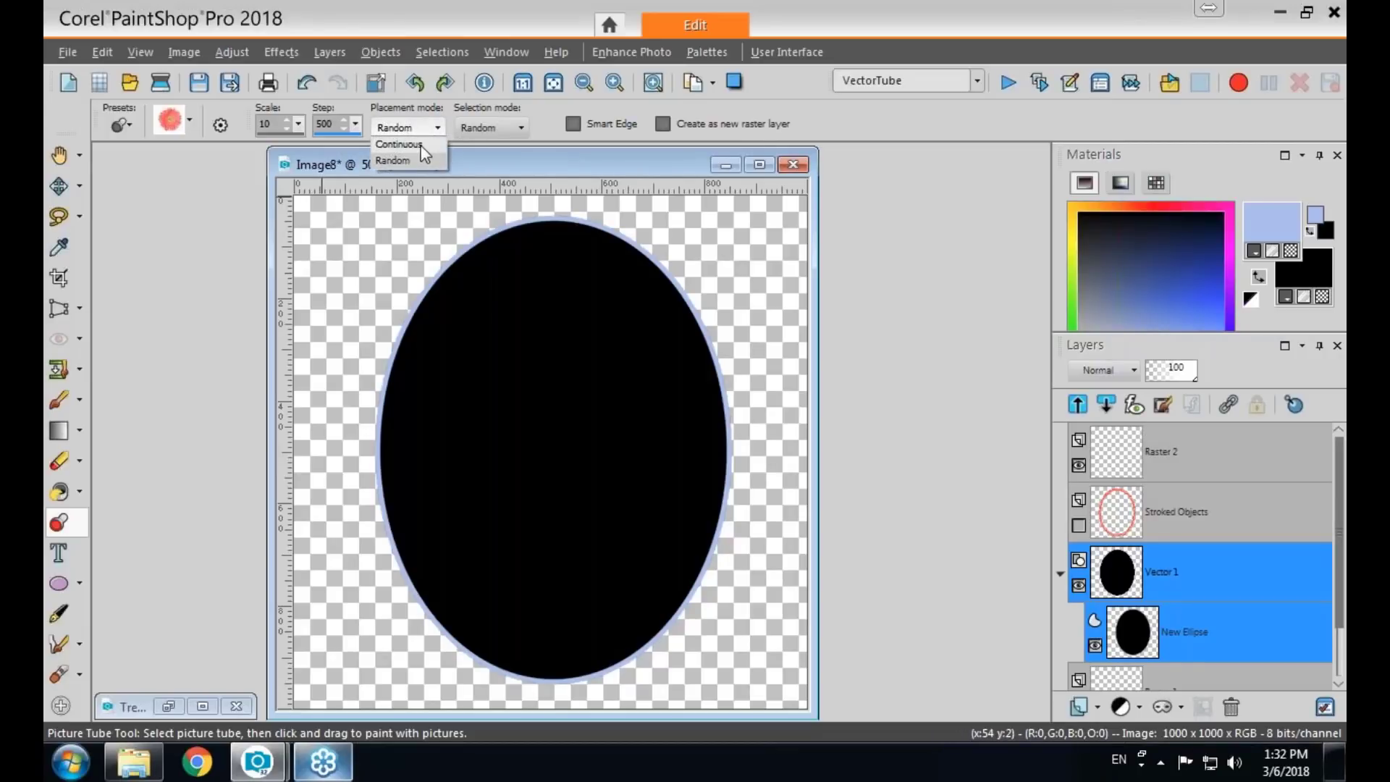
click(421, 145)
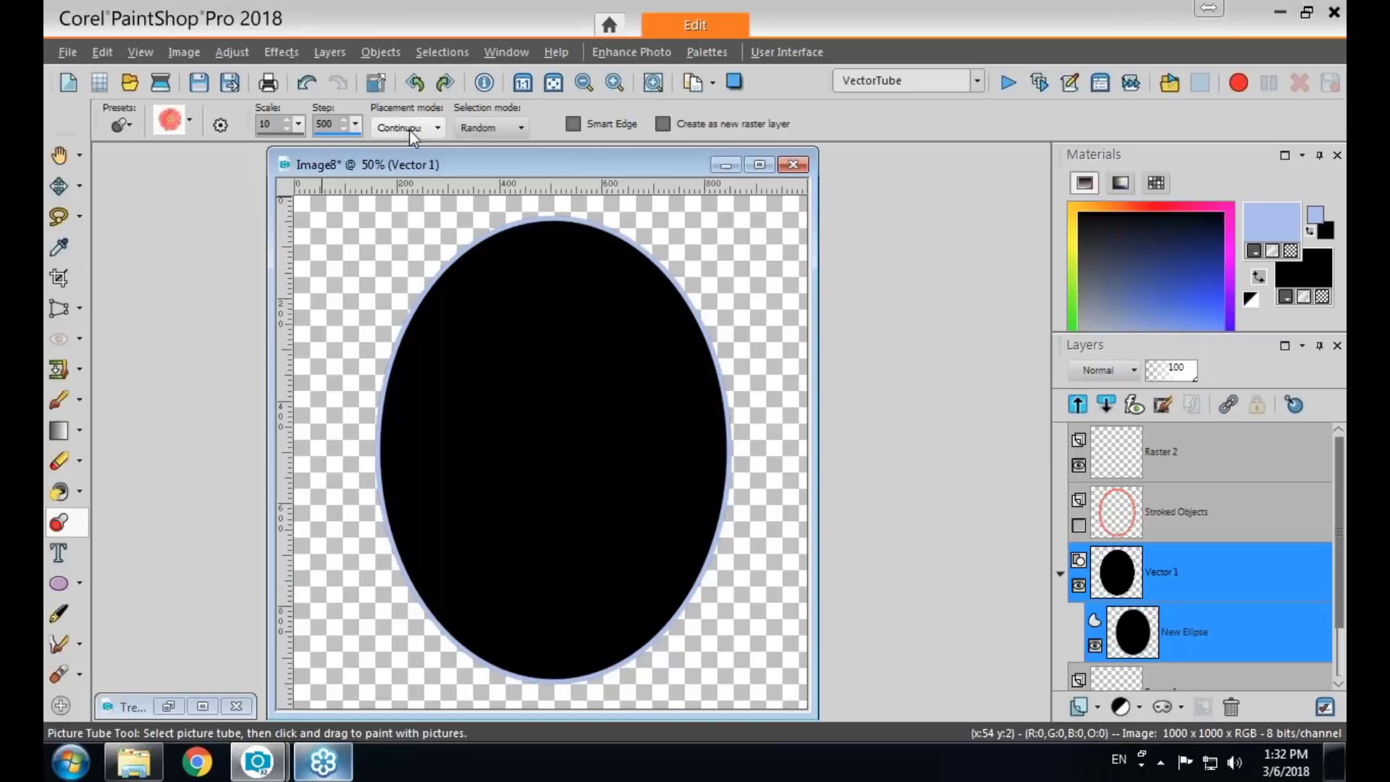
click(1006, 84)
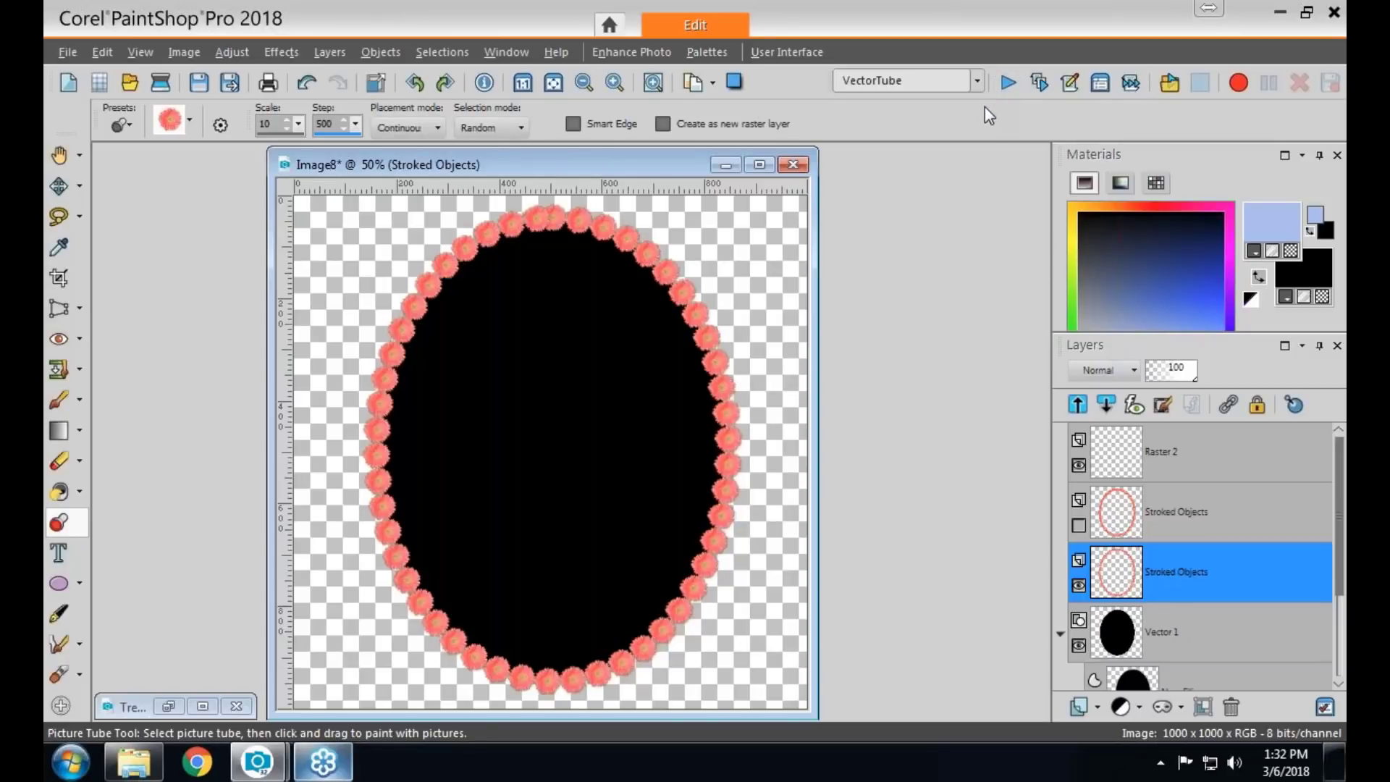
Hide the second flower stroke layer, select New Ellipse, and choose the Leaves picture tube from the Plants and Leaves category.
click(1078, 586)
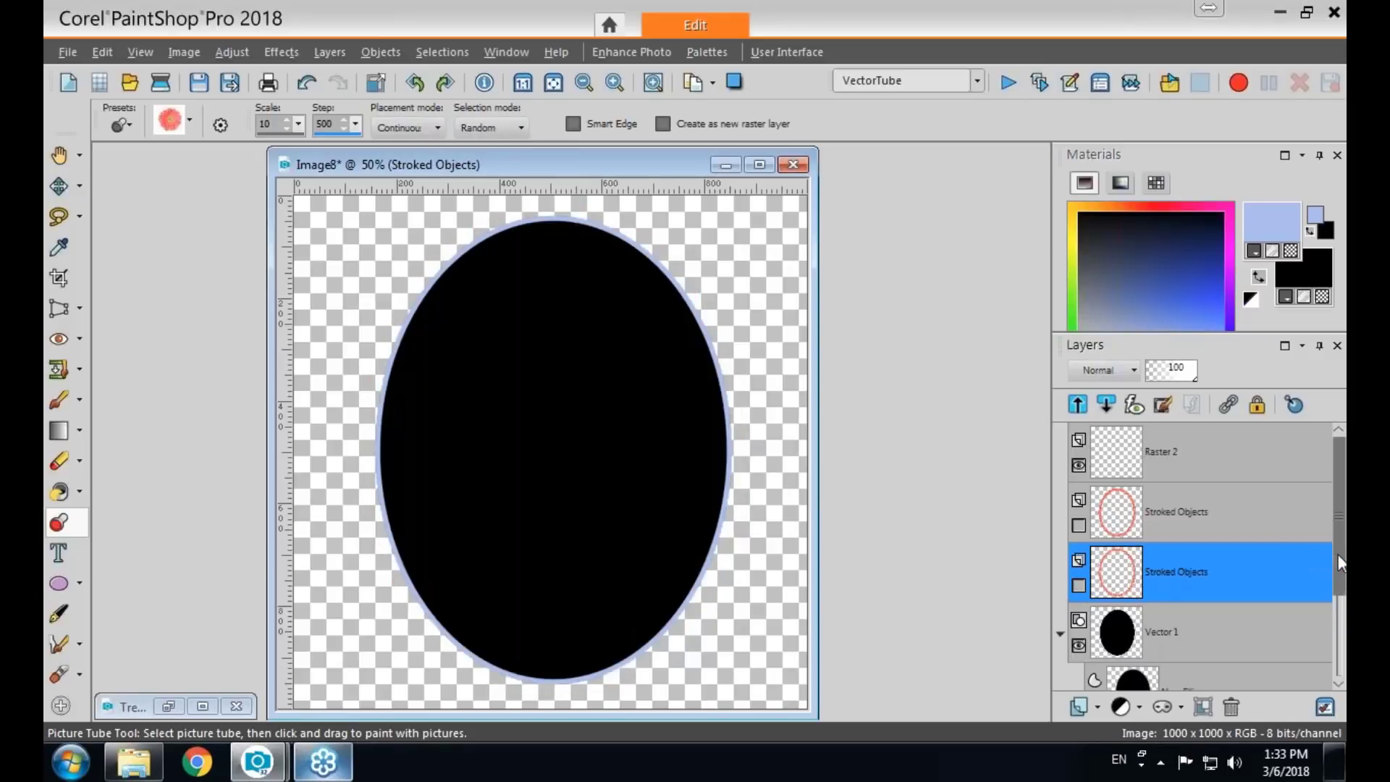
scroll(1339, 616, down, 2)
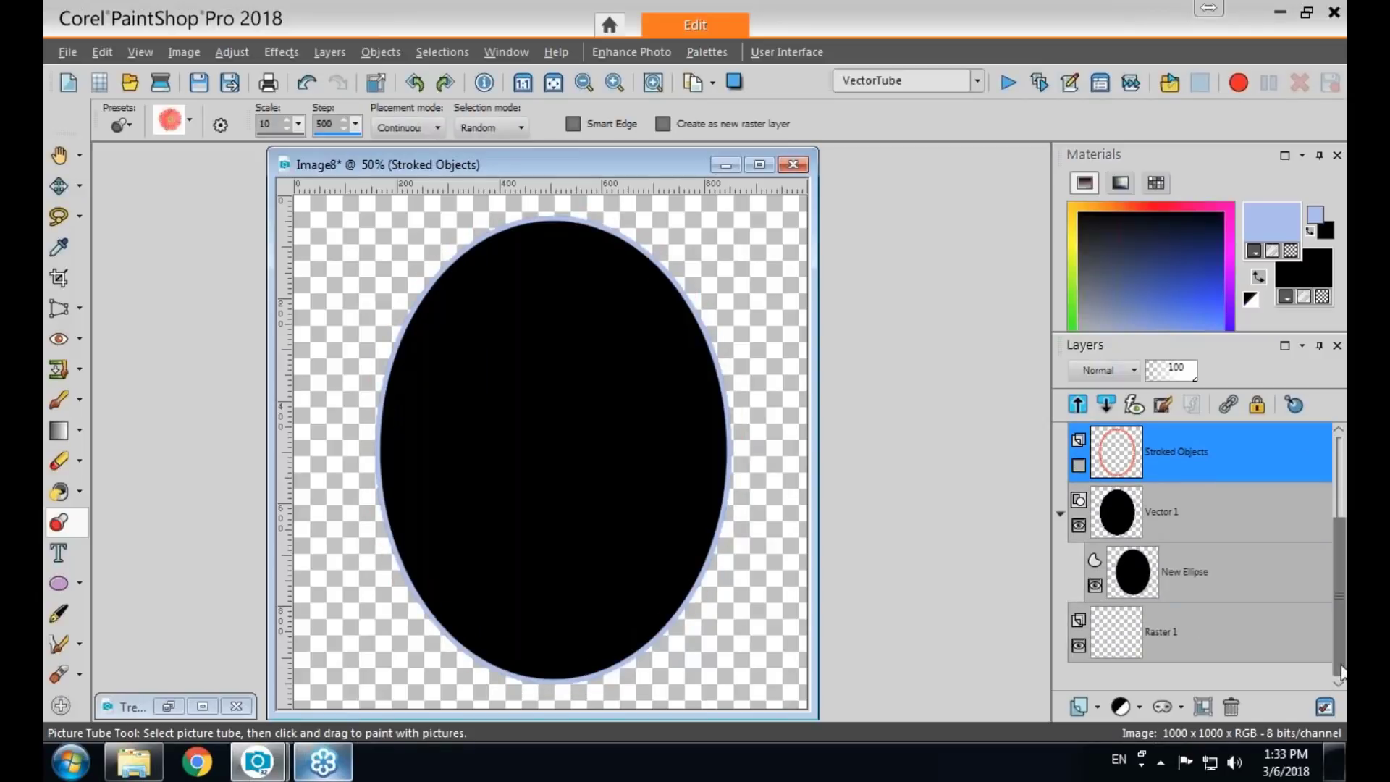
click(1164, 579)
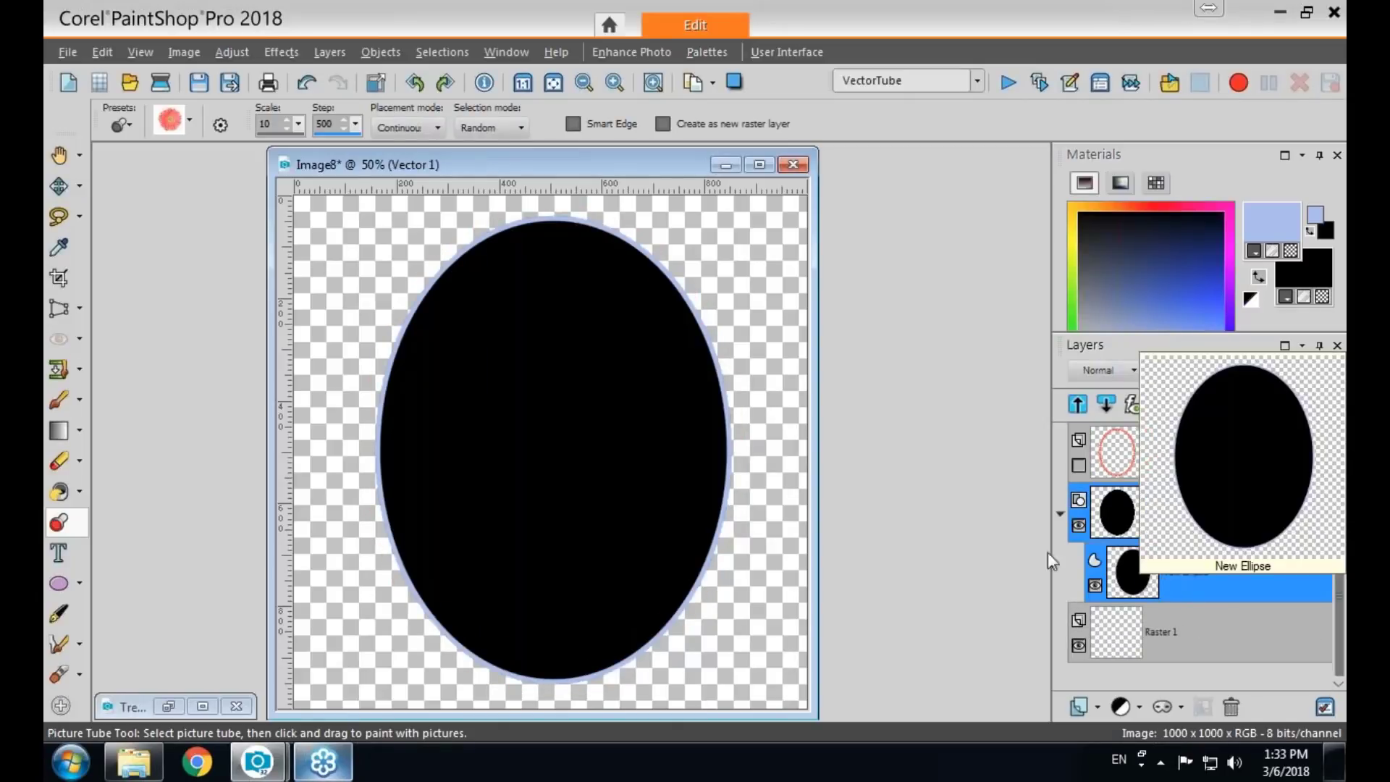
click(192, 131)
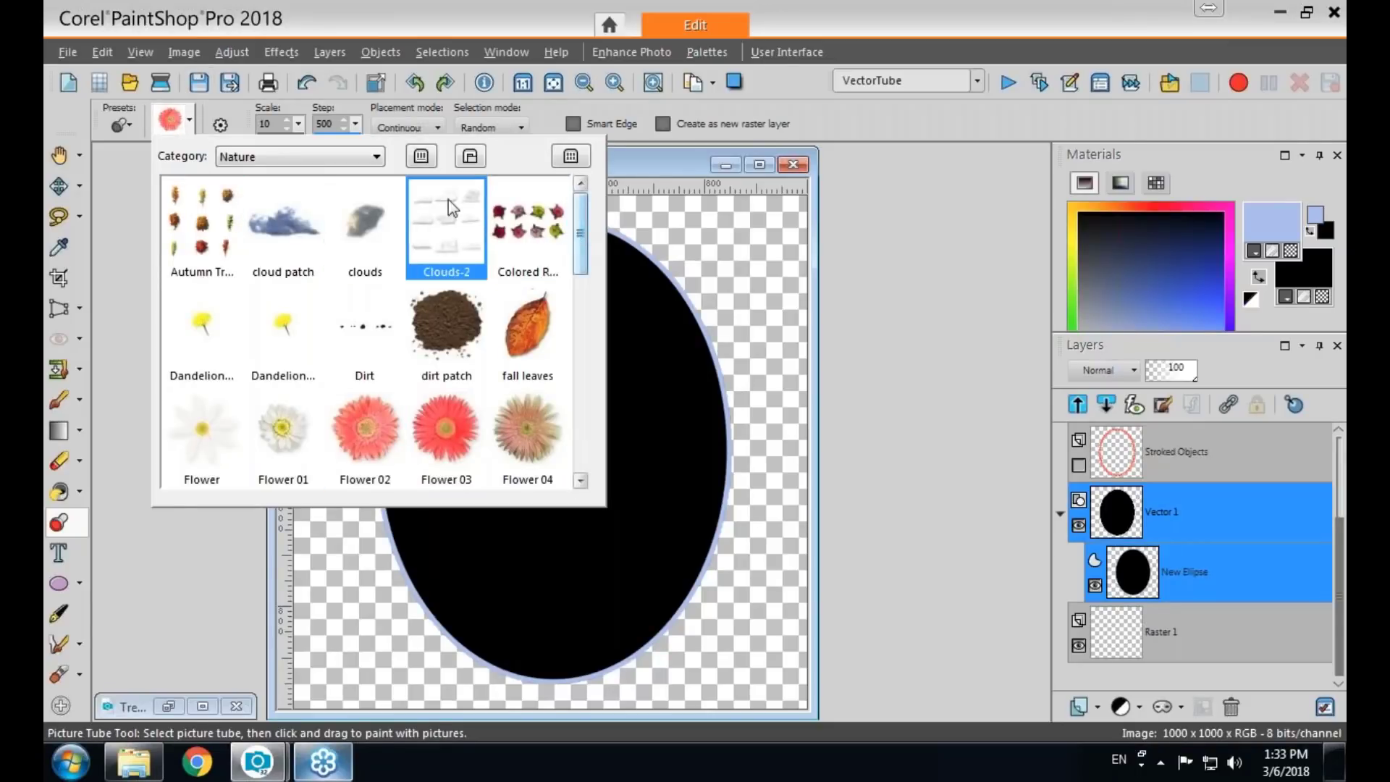
click(376, 158)
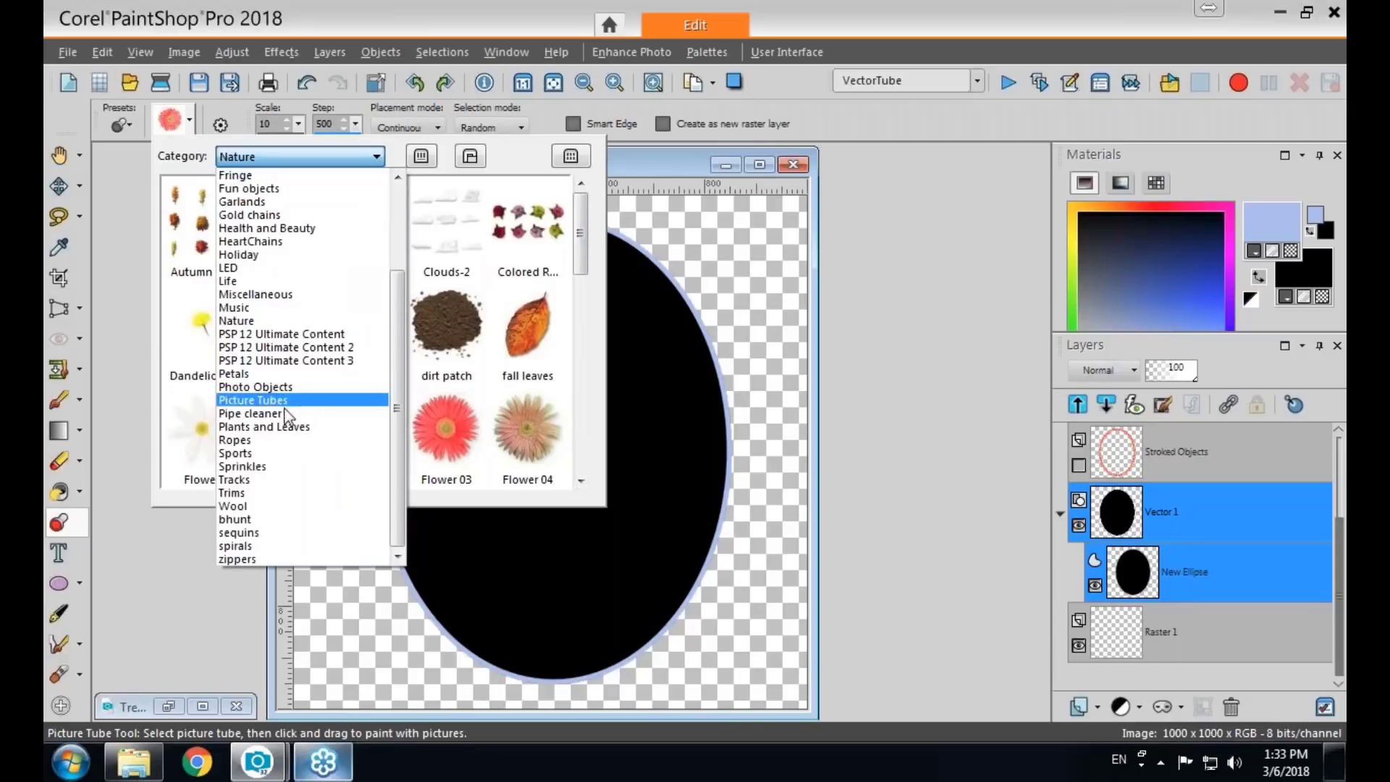
click(284, 431)
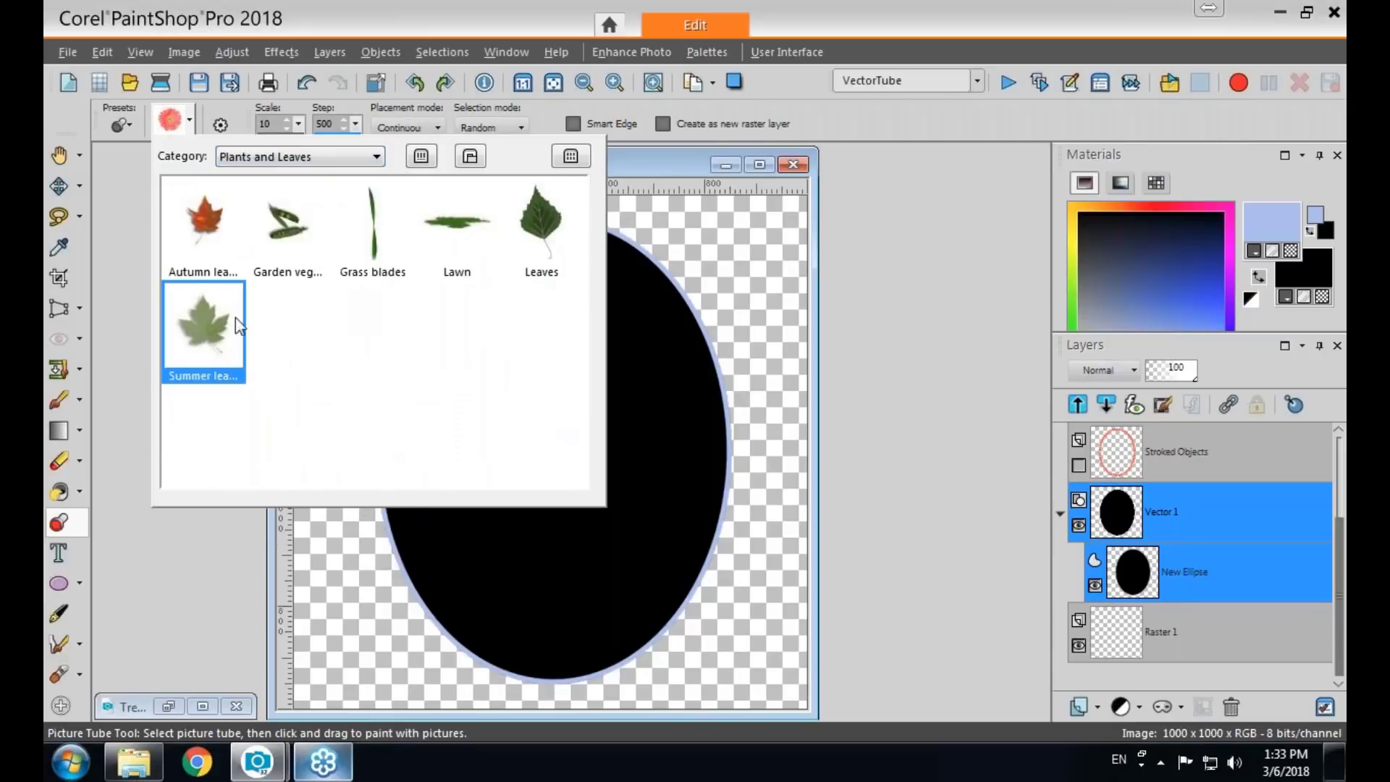
click(541, 225)
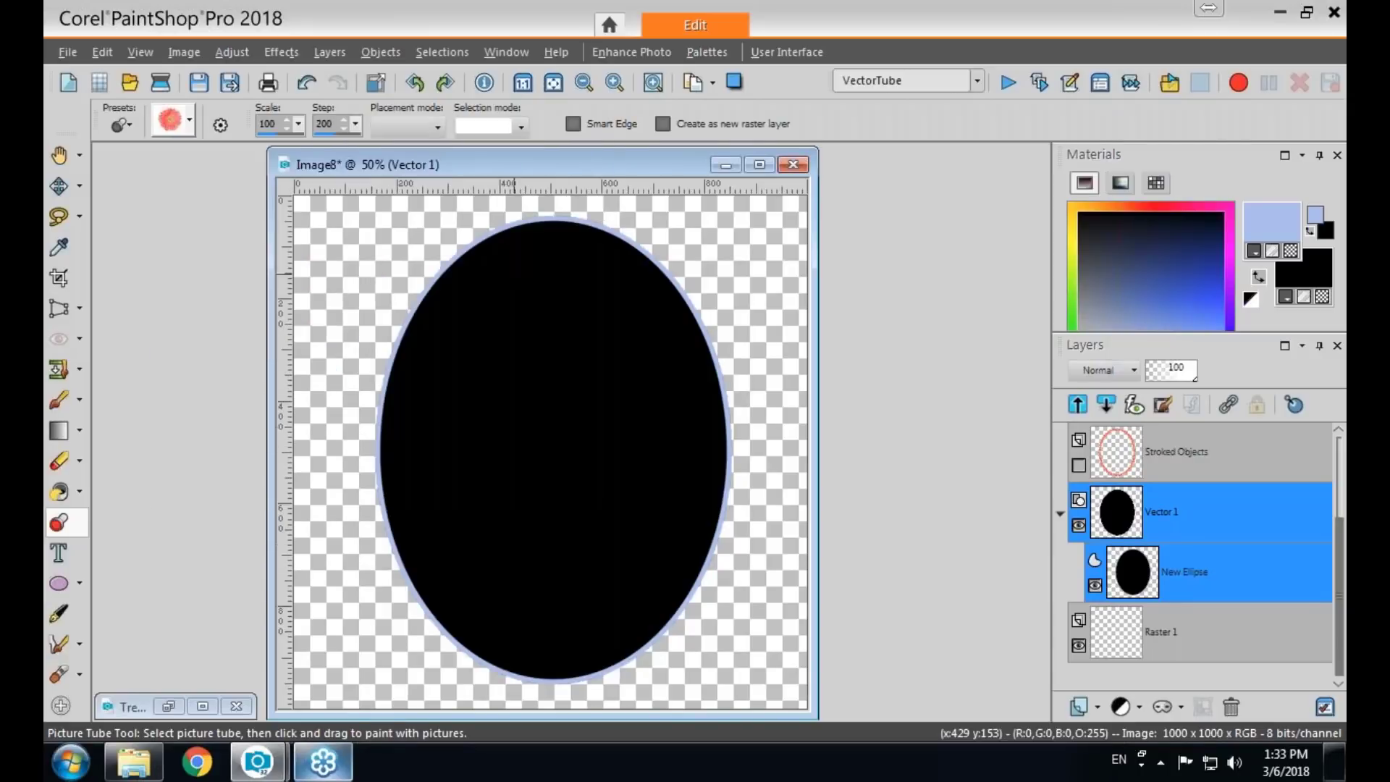
Try a short freehand stroke of the Leaves tube on the Raster 1 layer, and undo it.
click(1146, 638)
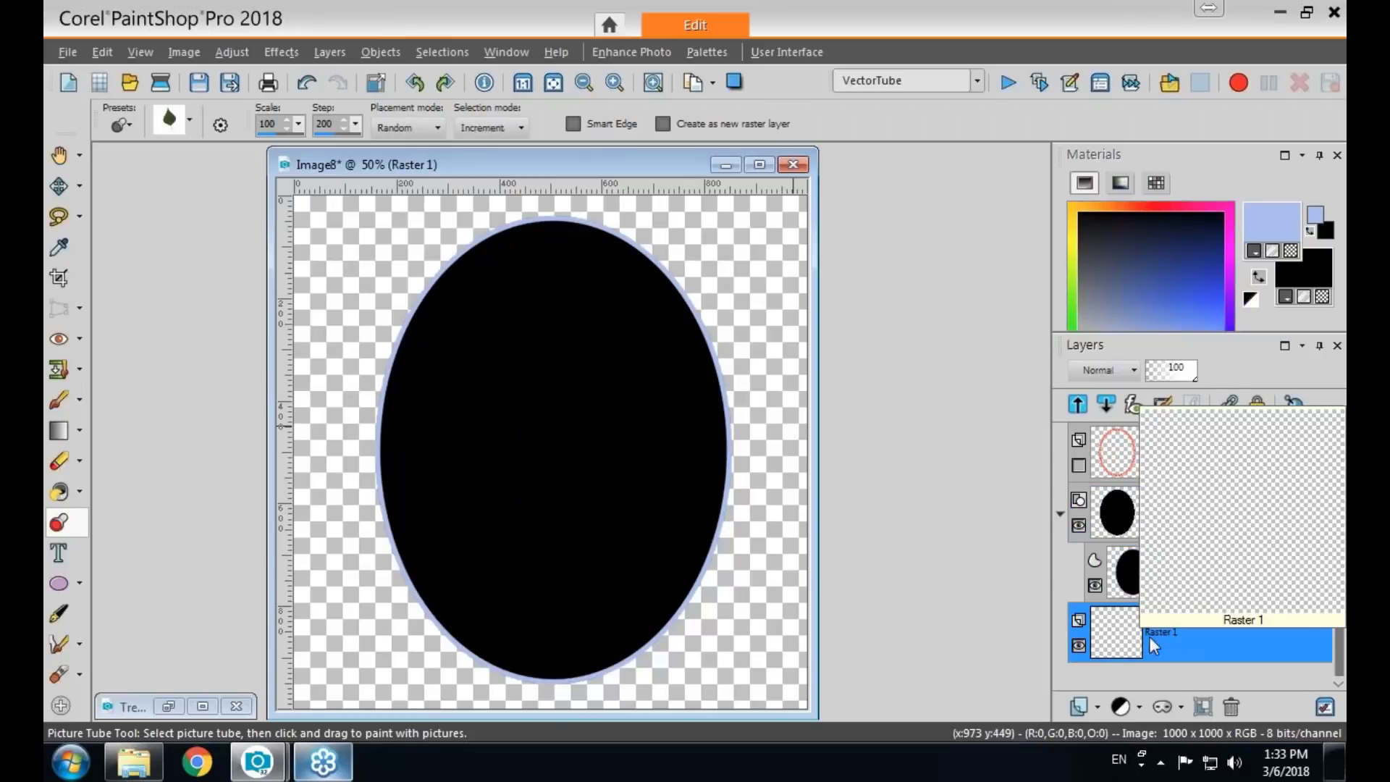
mouse_move(722, 634)
mouse_down()
mouse_move(745, 615)
mouse_move(770, 518)
mouse_up()
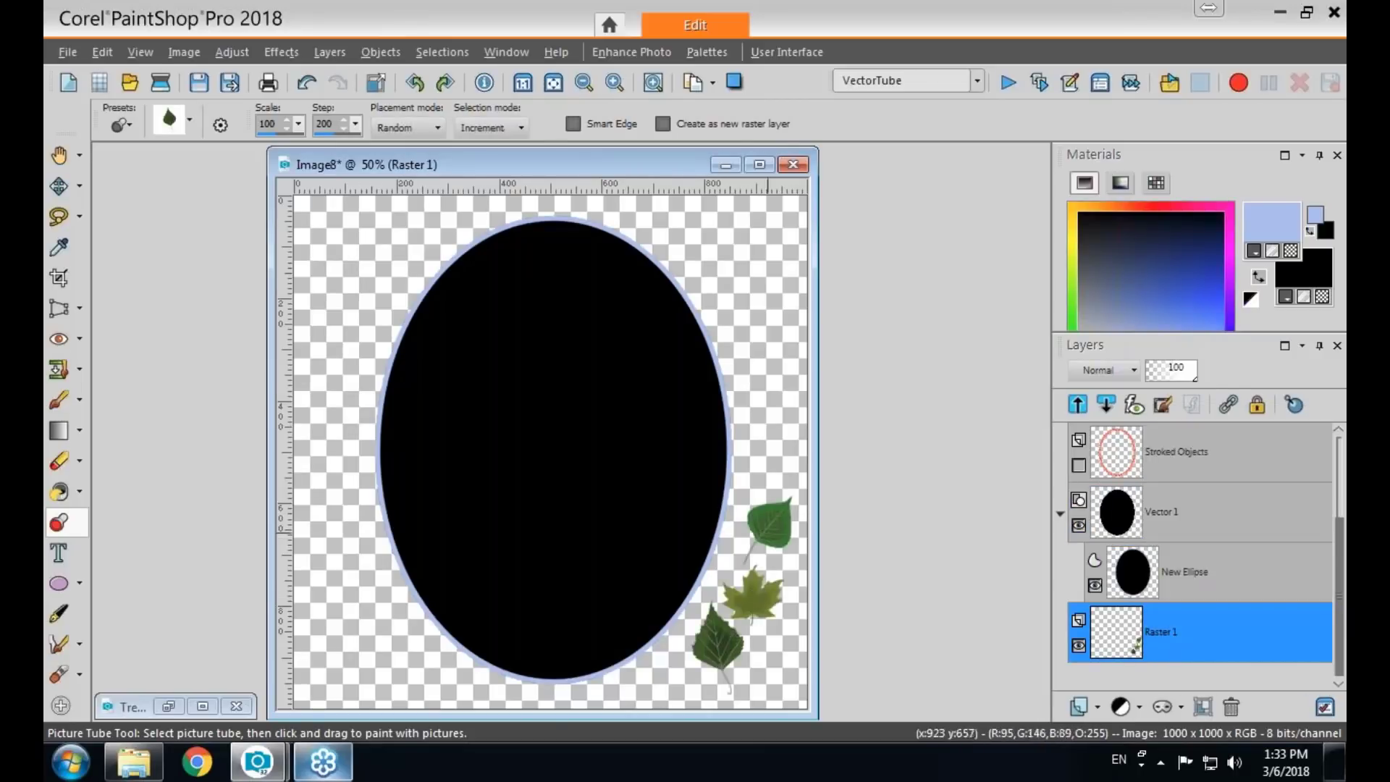
key(ctrl+z)
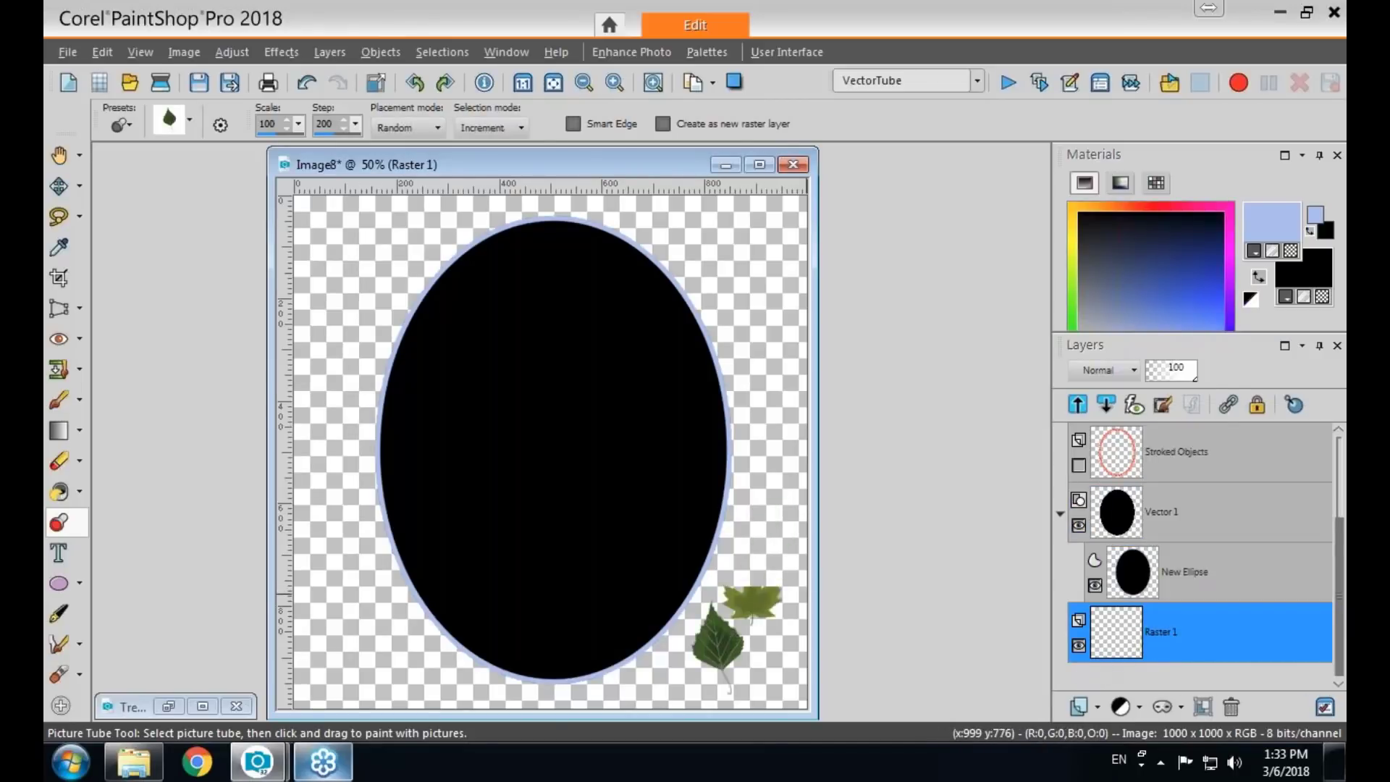
key(ctrl+z)
Run the VectorTube script three times on the ellipse, reselecting it each time, to build a dense leaf wreath.
click(1167, 575)
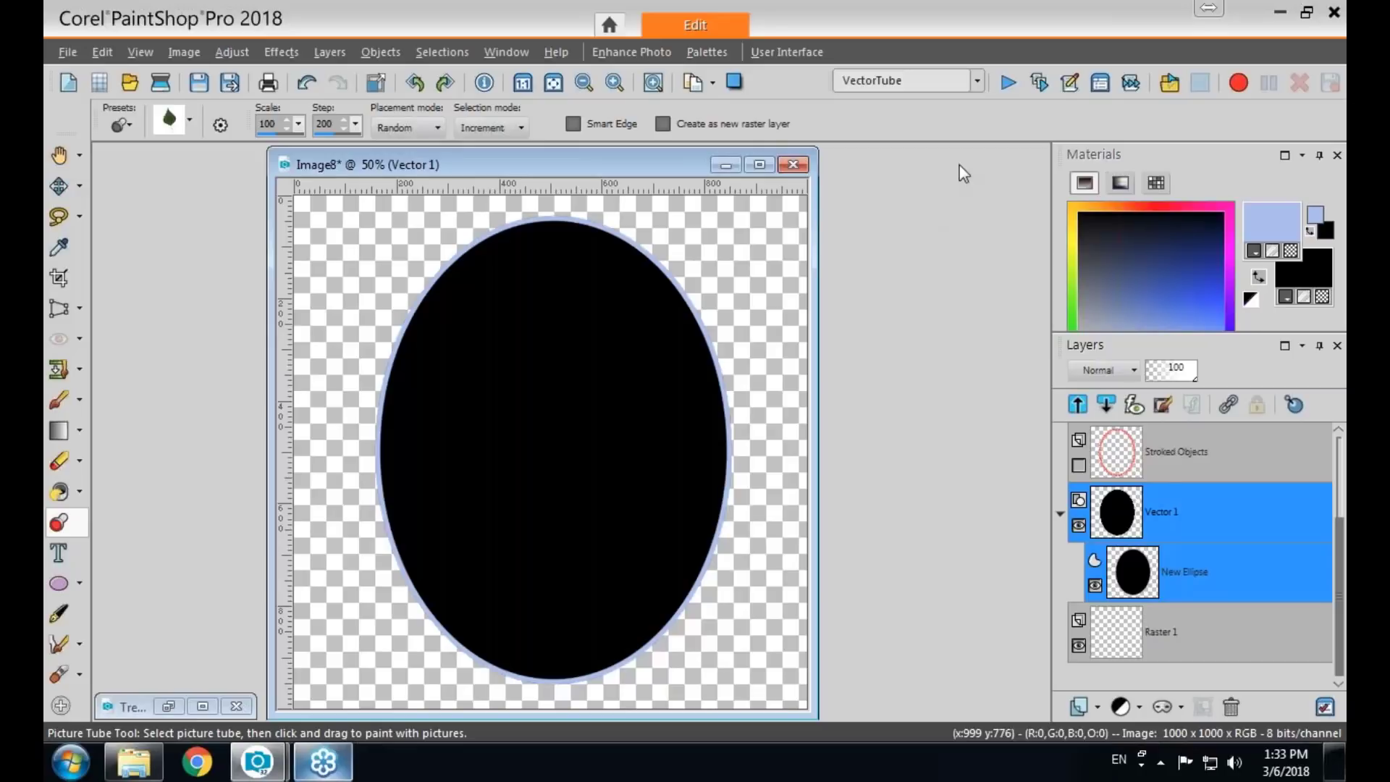
click(1006, 81)
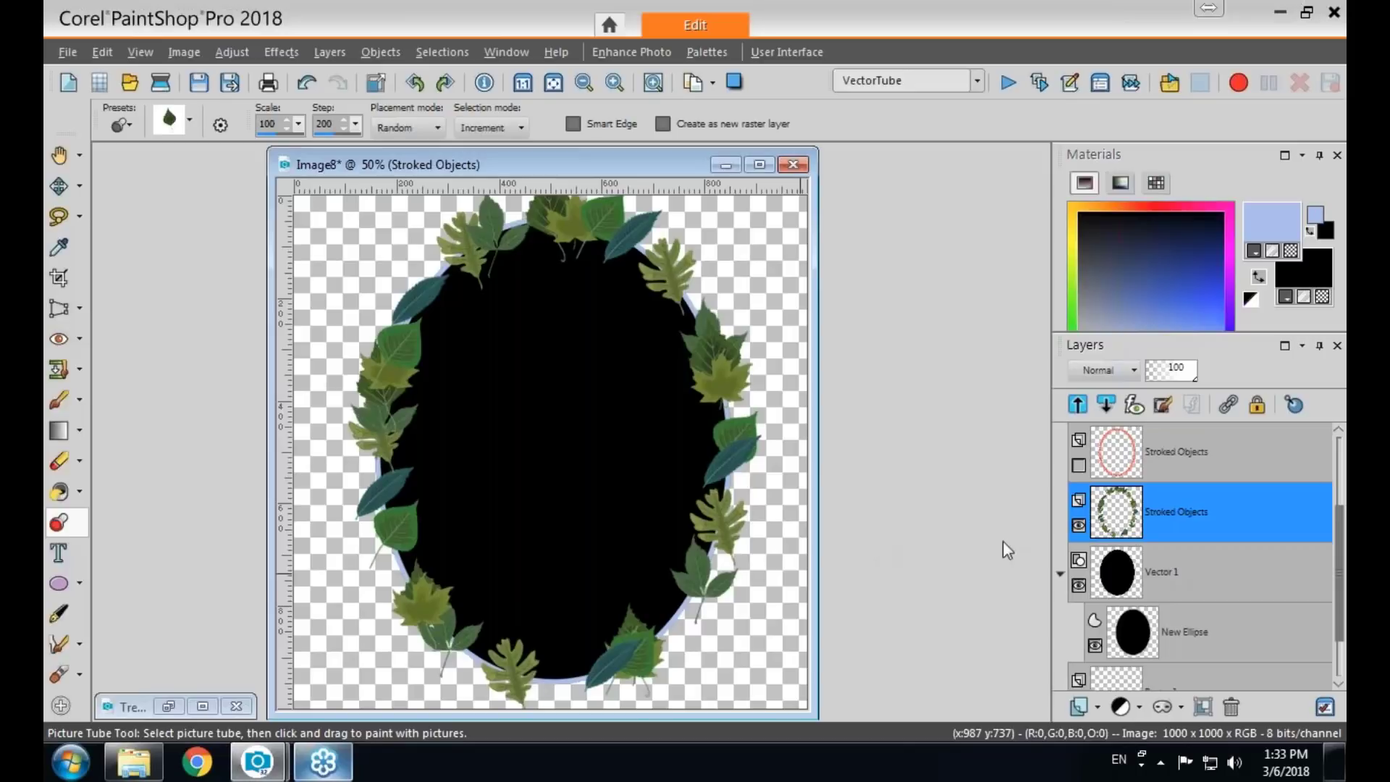
mouse_move(1164, 644)
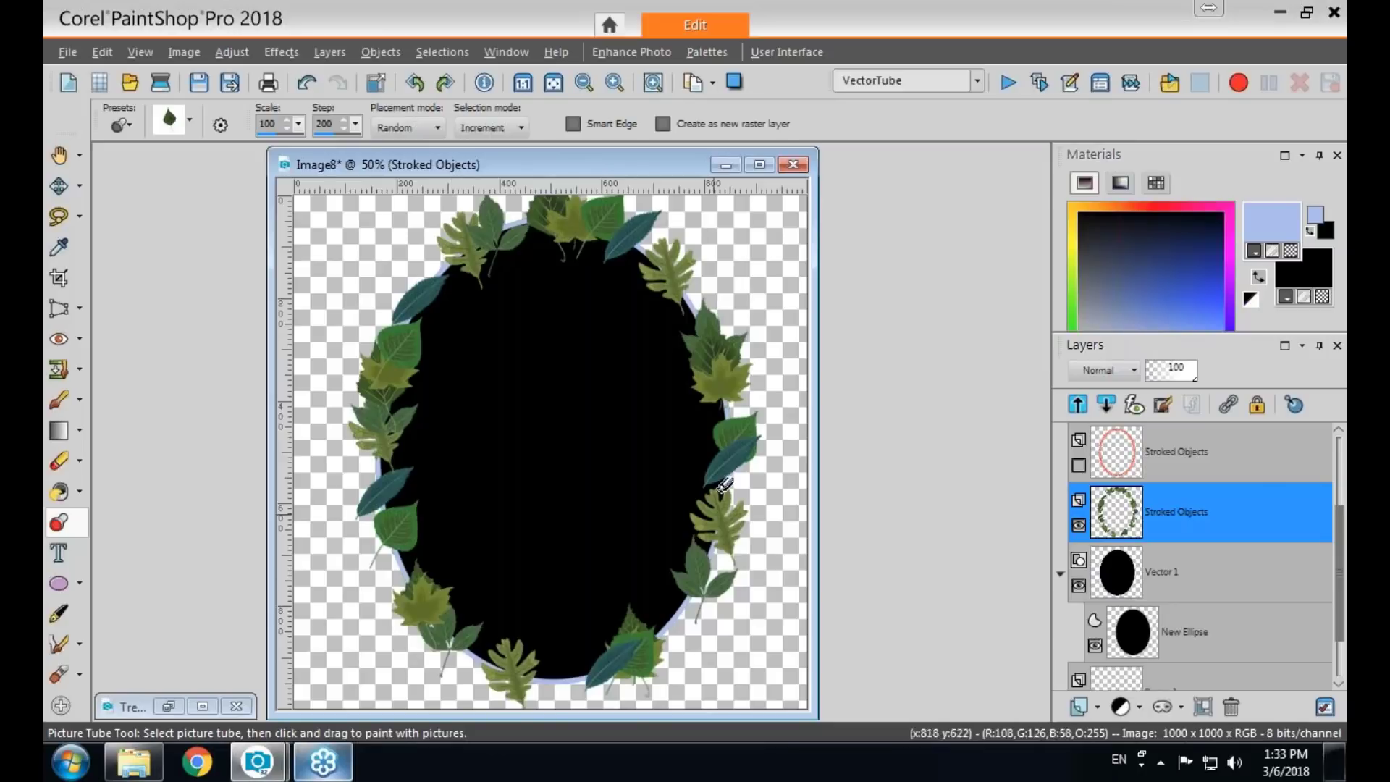
click(1178, 644)
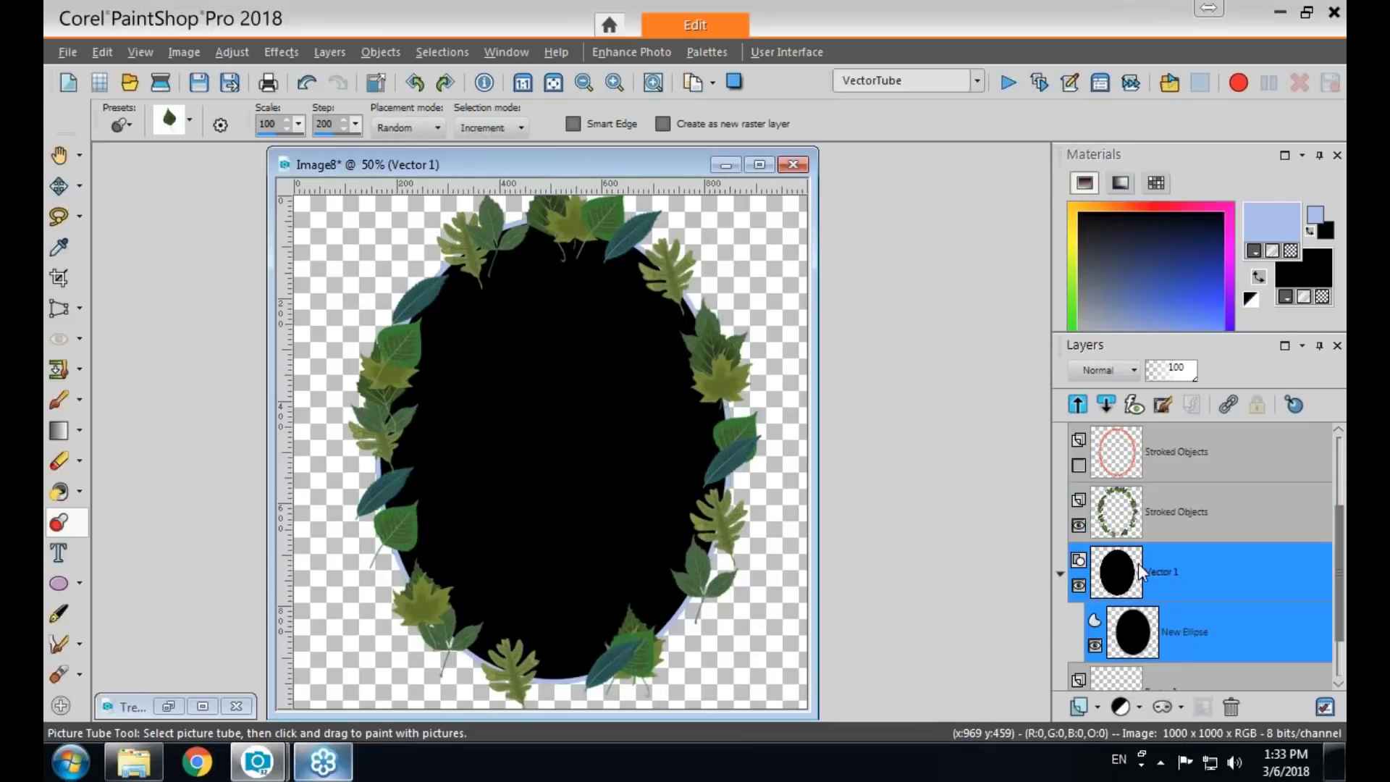
click(1008, 82)
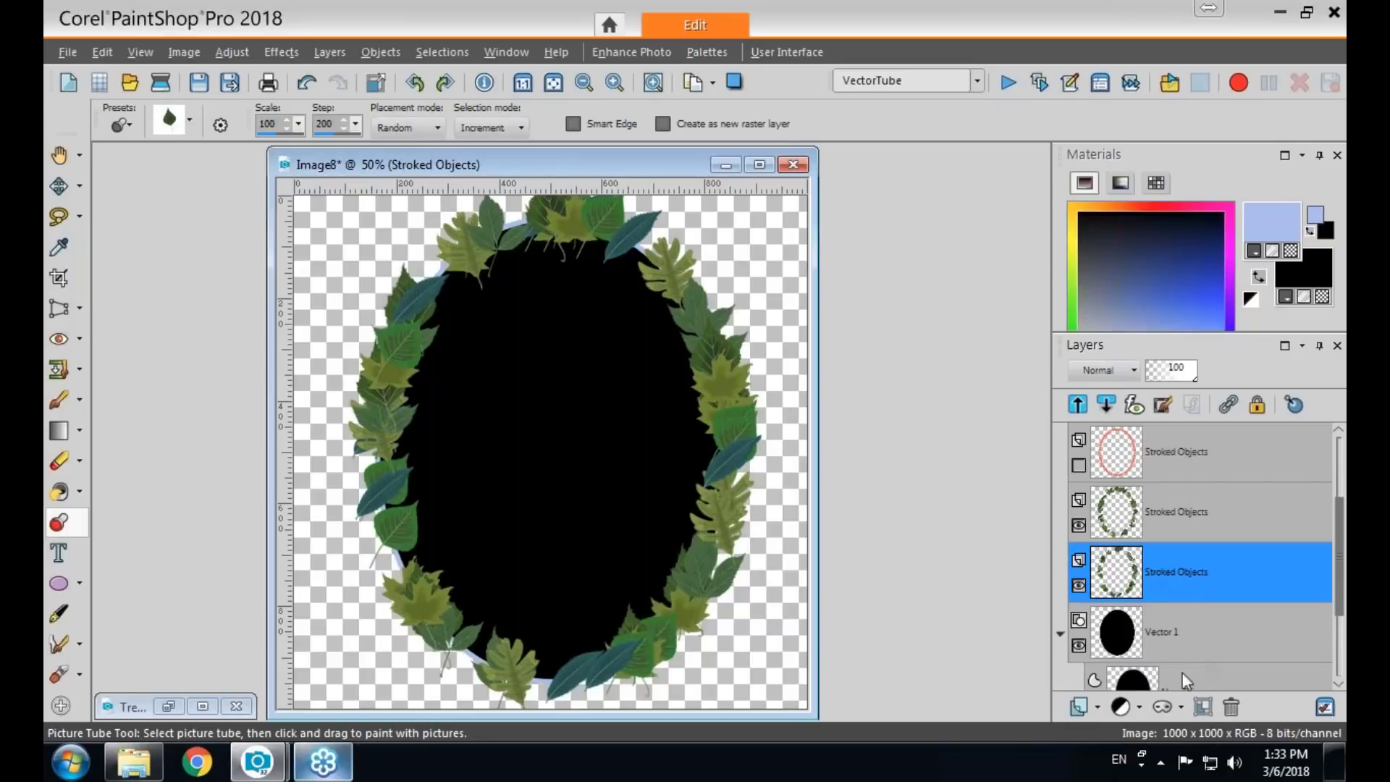
click(1173, 654)
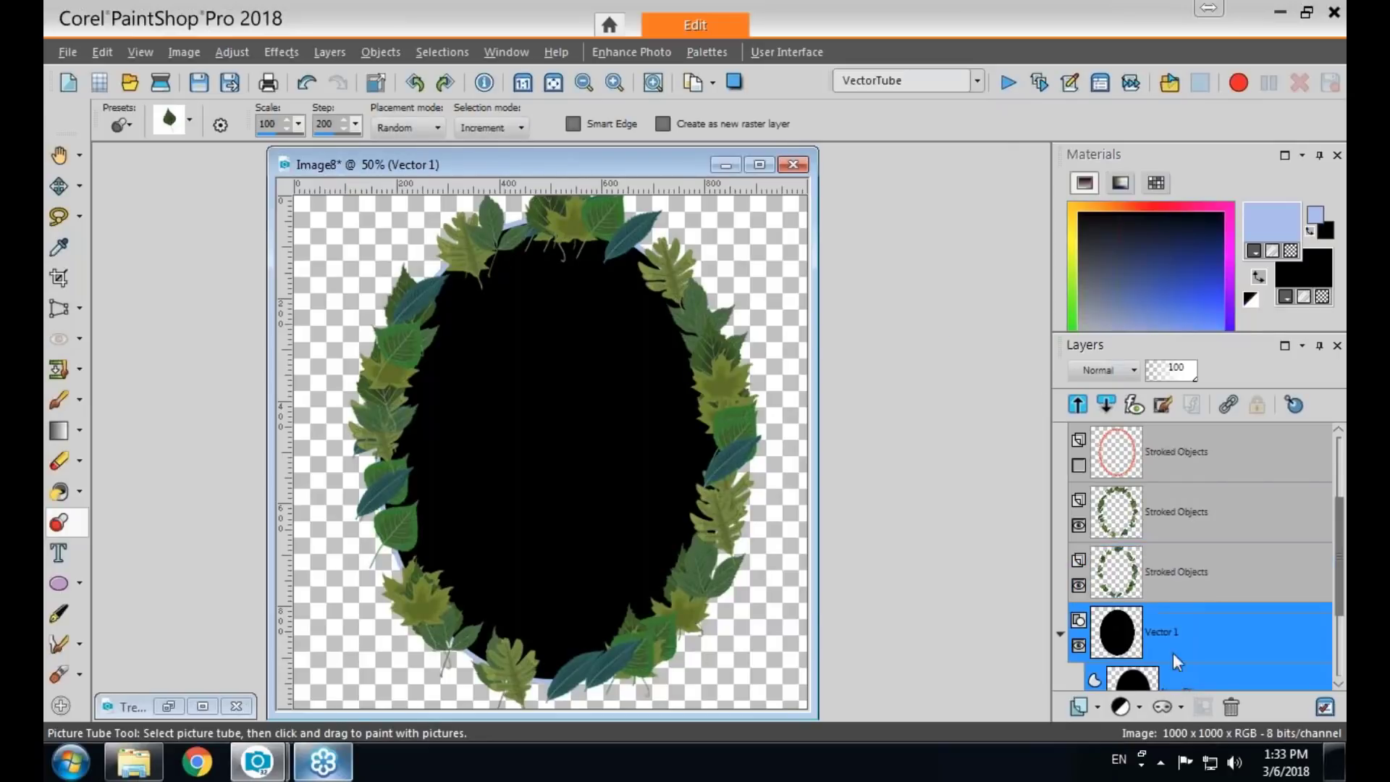
click(1006, 83)
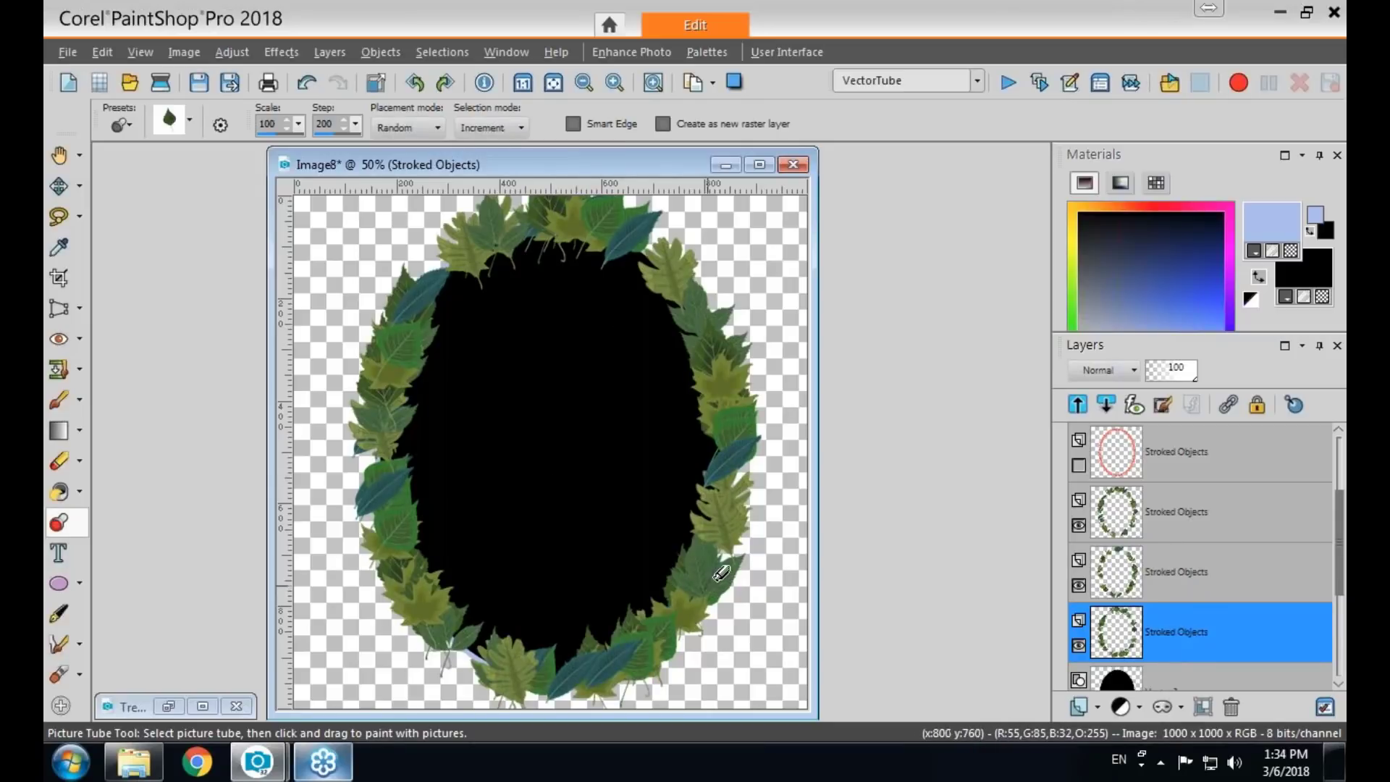
Hide the Vector 1 layer to view the leaf wreath on its own, and show the layer again.
drag(1335, 568, 1333, 653)
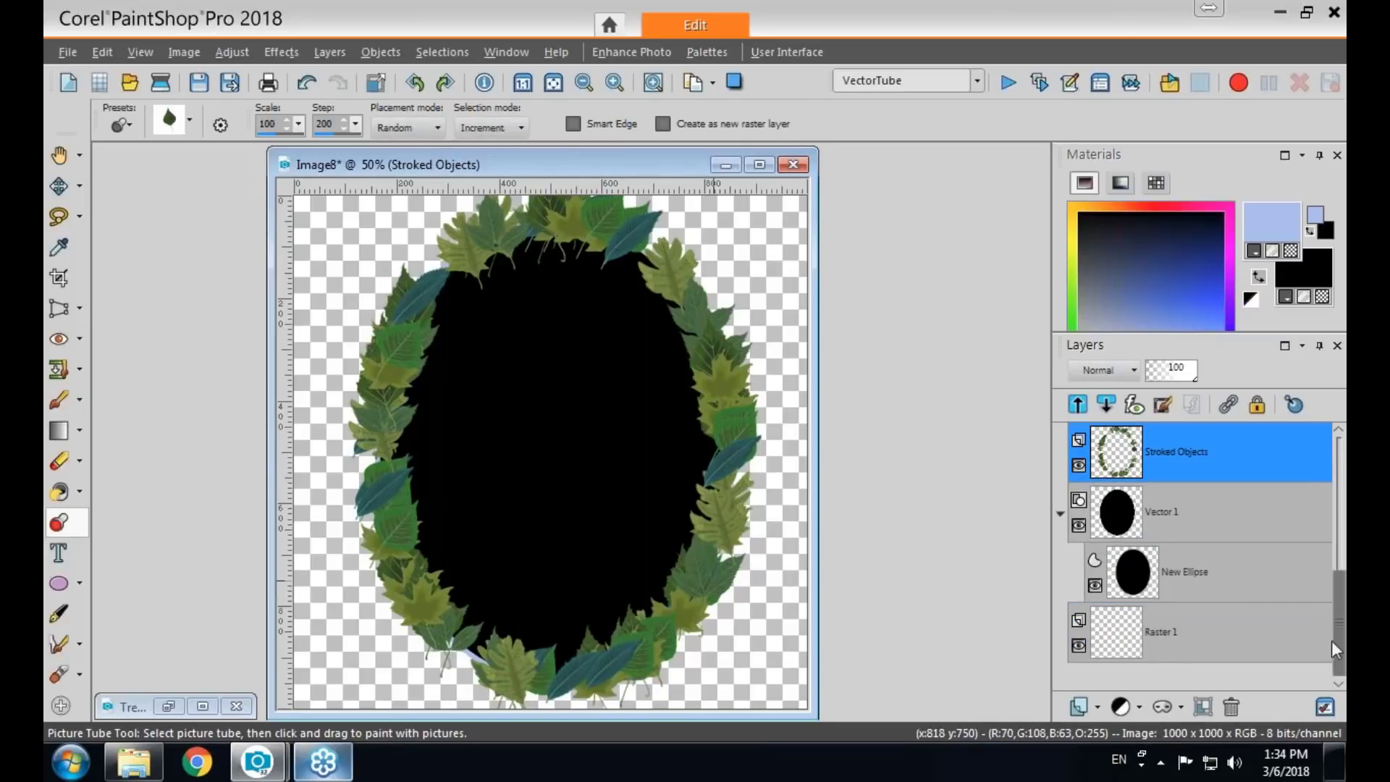
click(1077, 526)
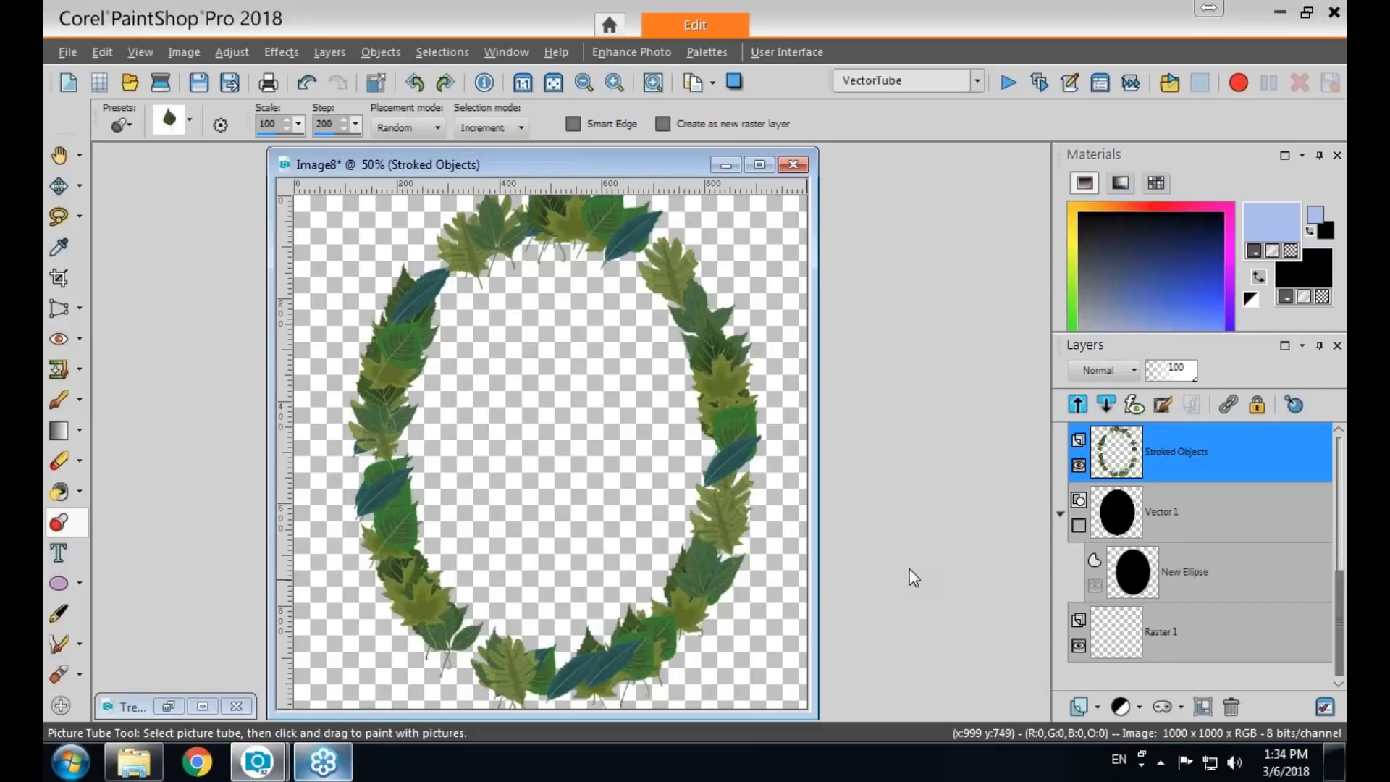
click(1079, 524)
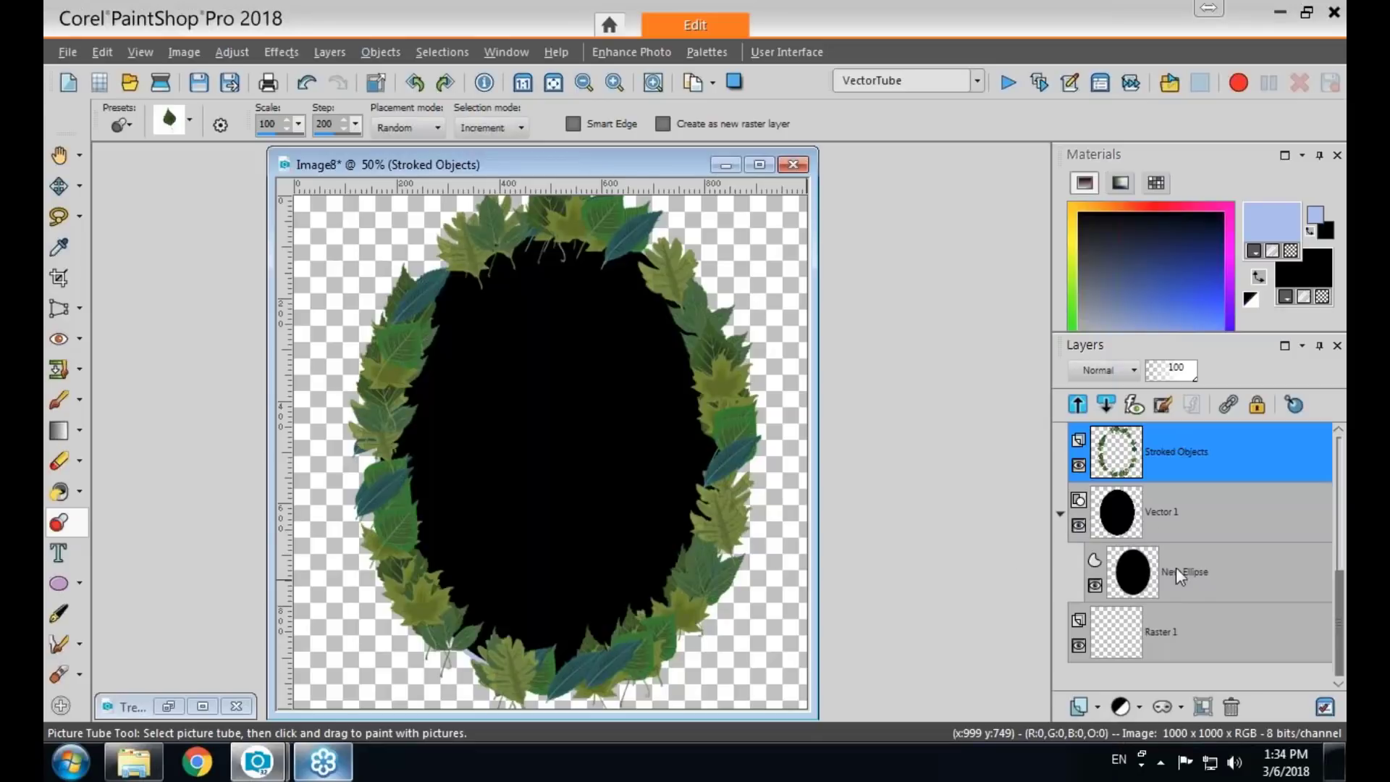
Delete the Raster 2 layer and all the Stroked Objects layers, leaving only Vector 1 and Raster 1.
drag(1336, 584, 1322, 463)
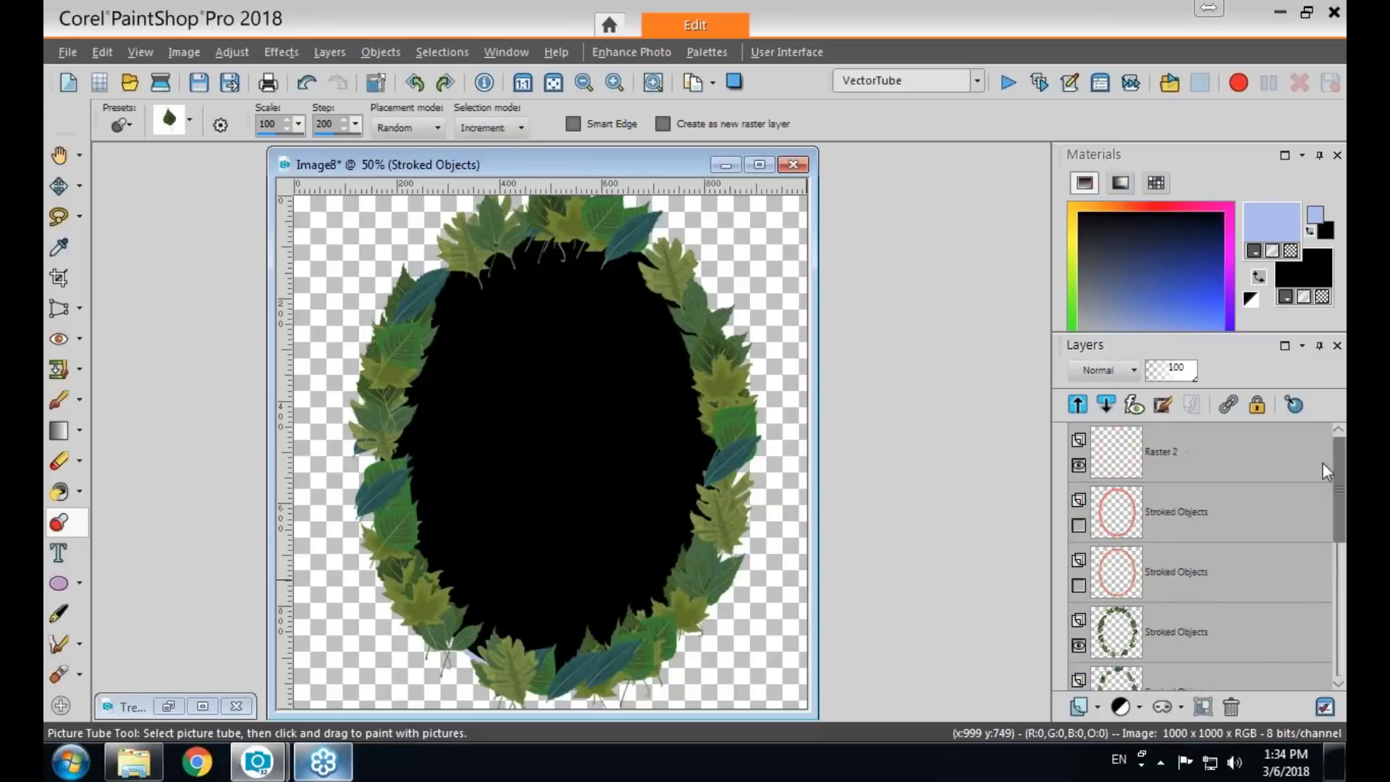
click(1323, 462)
click(1232, 707)
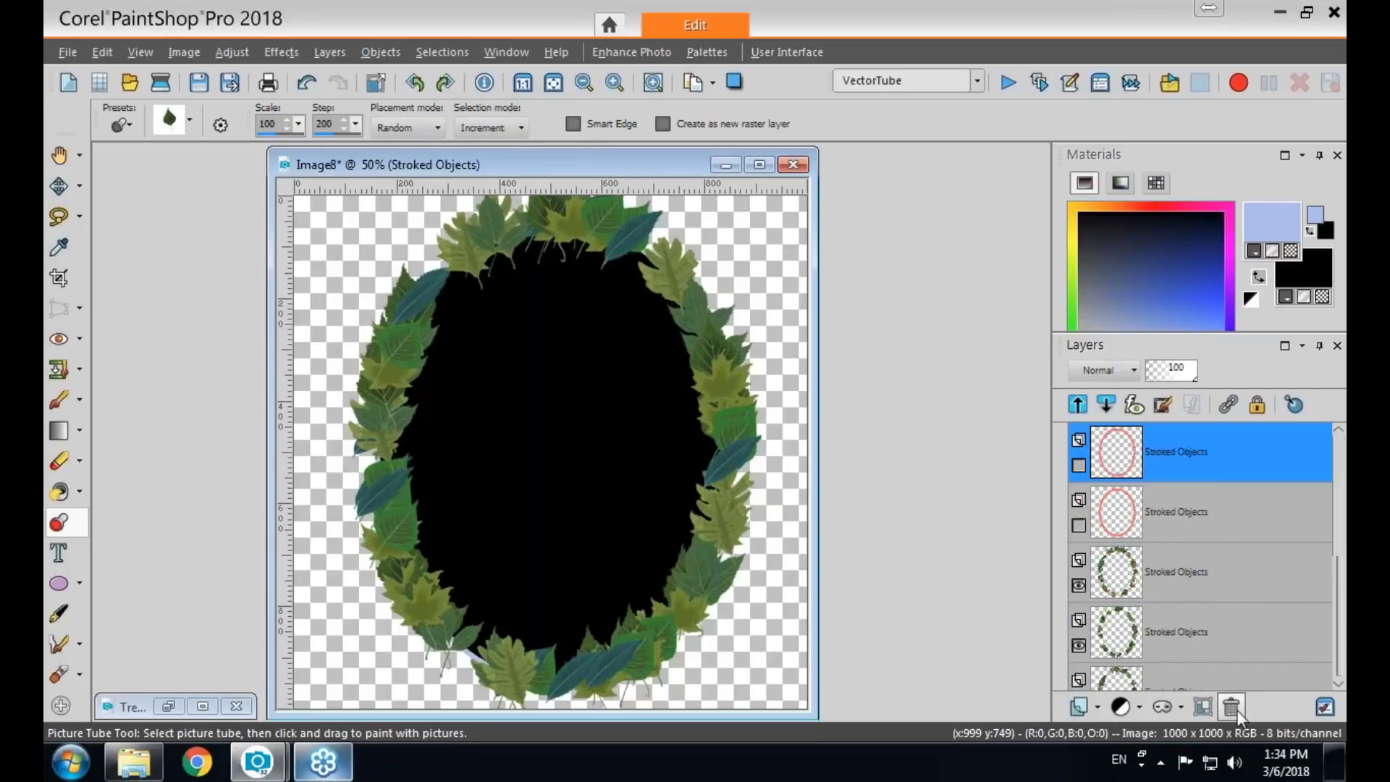
click(1232, 708)
click(1233, 709)
click(1231, 711)
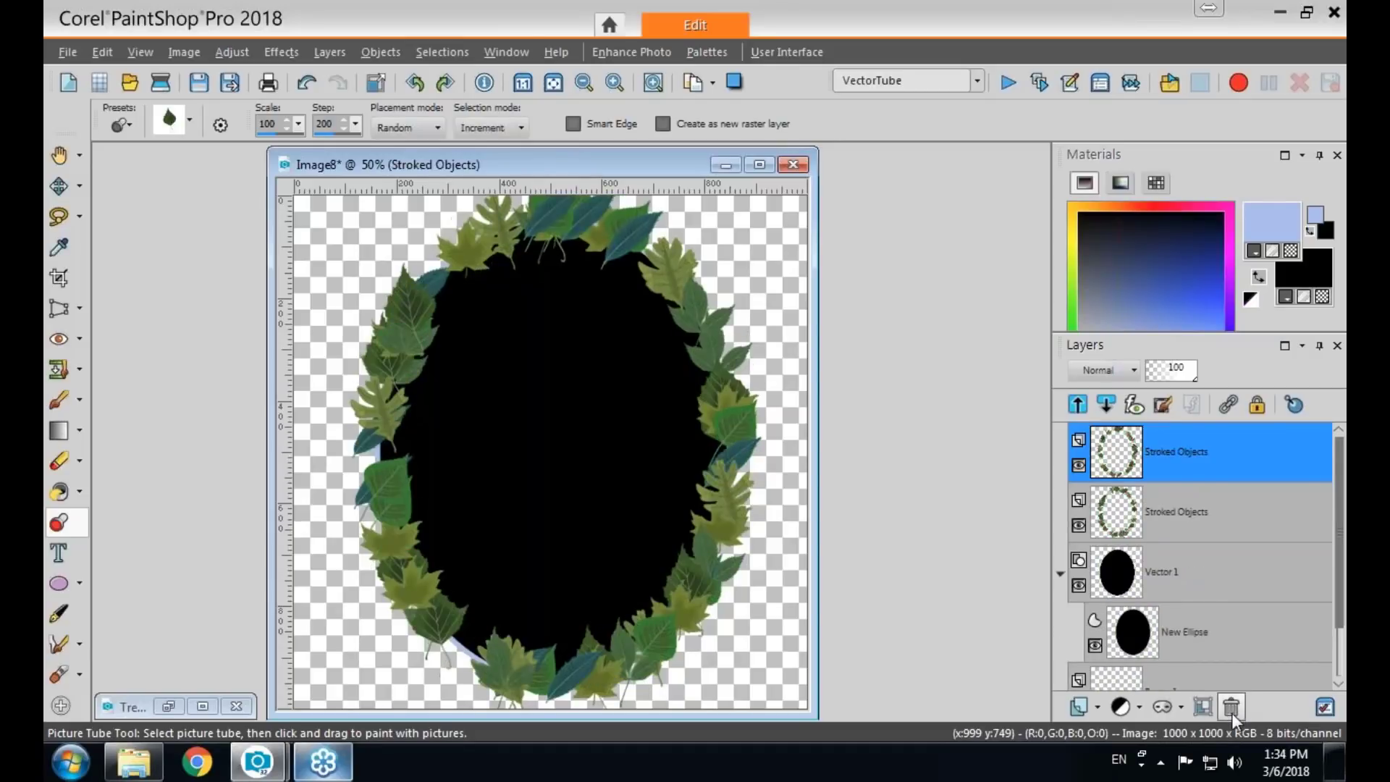
click(1231, 712)
click(1232, 714)
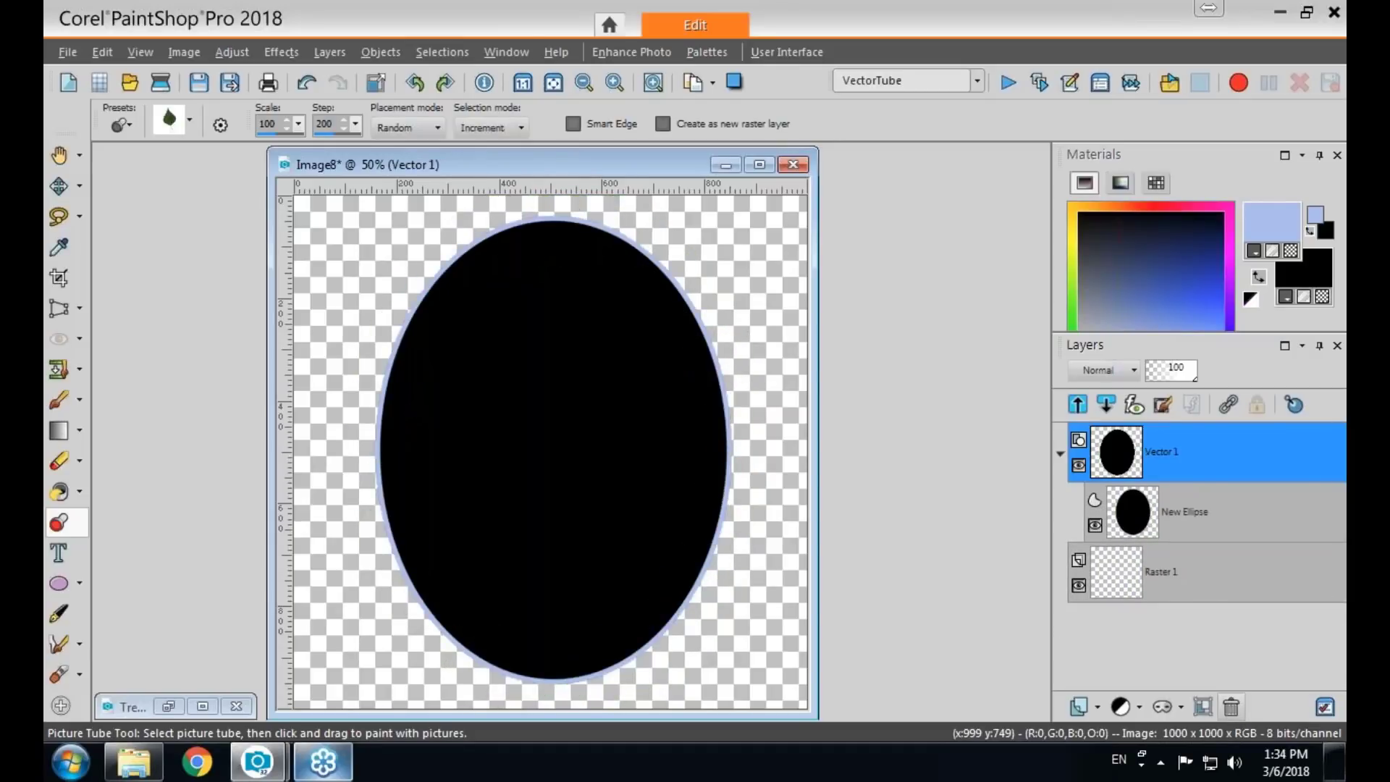
Select the New Ellipse object and choose the white cass-Garland picture tube from the Garlands category.
click(1150, 515)
mouse_move(1151, 515)
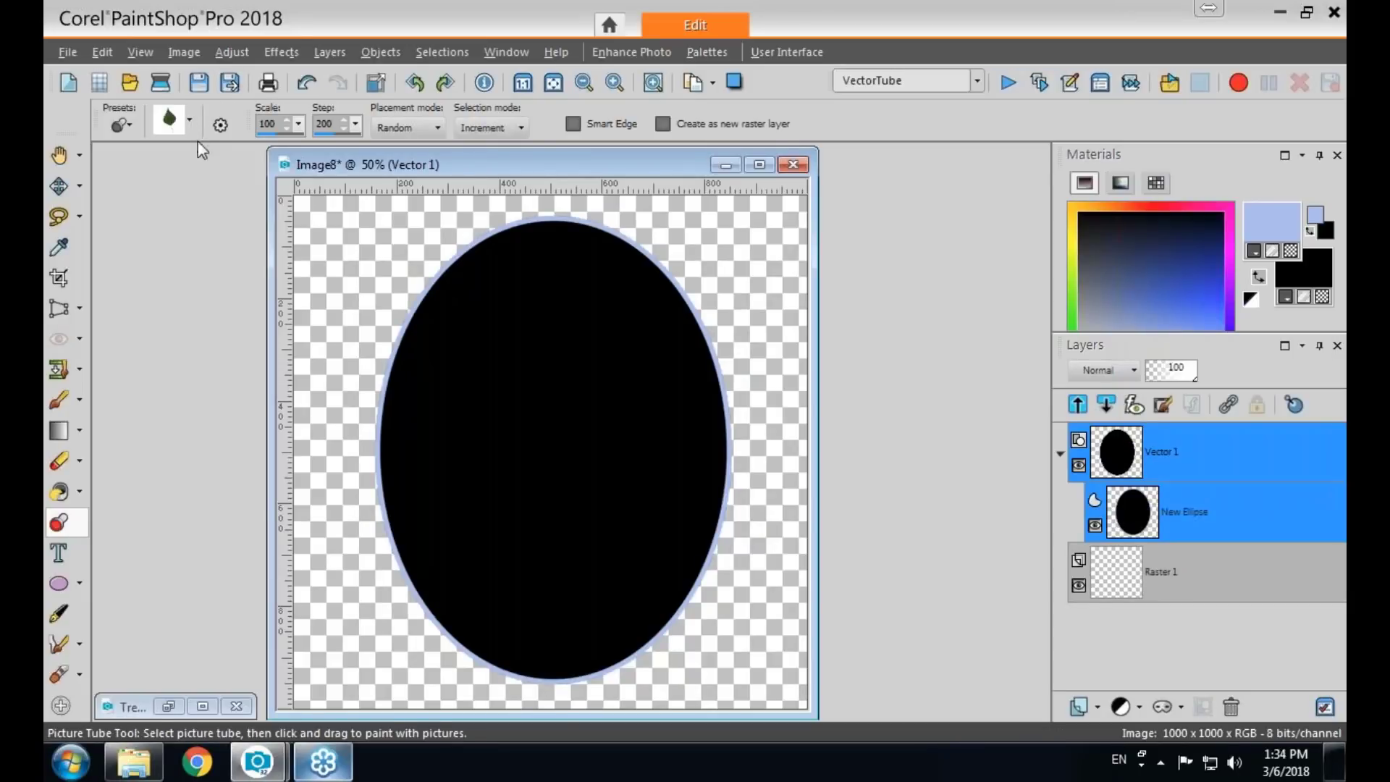
click(188, 120)
click(375, 157)
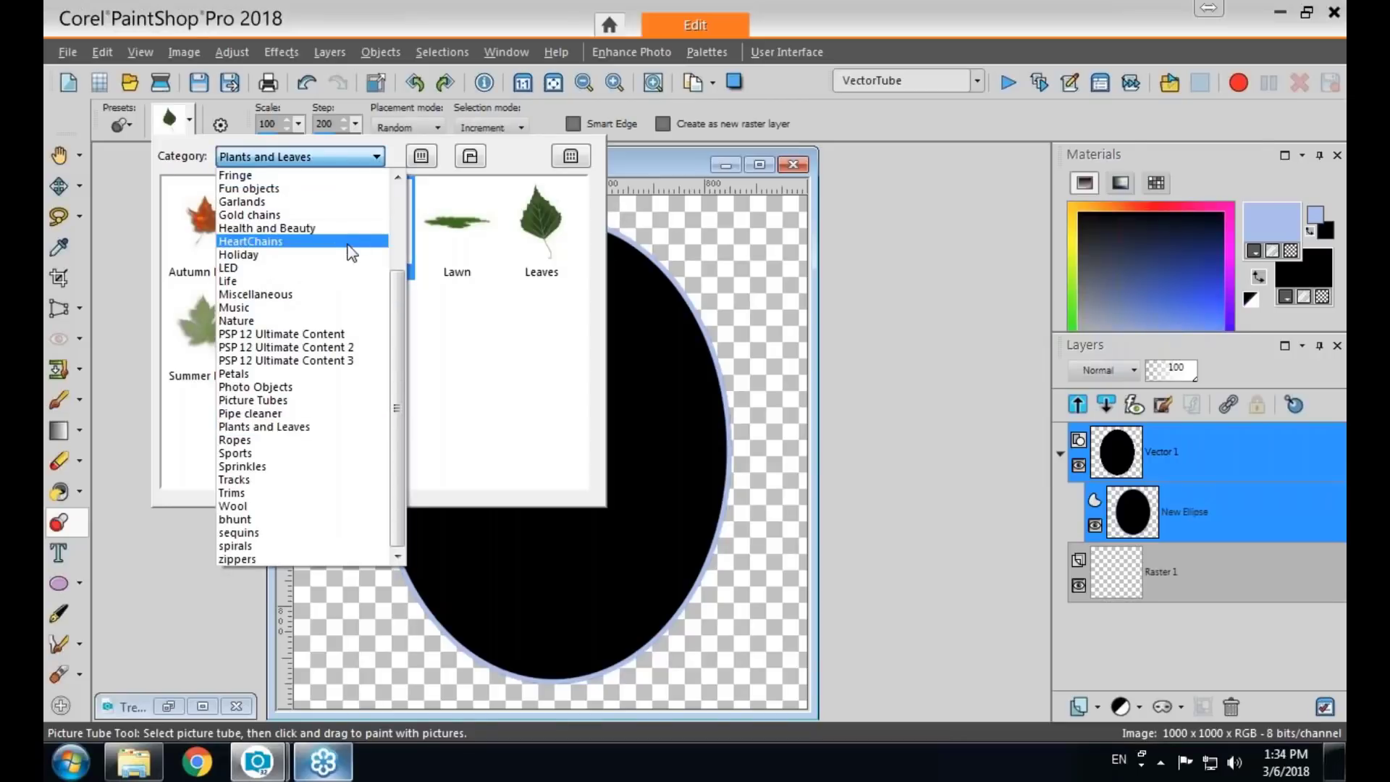
click(347, 204)
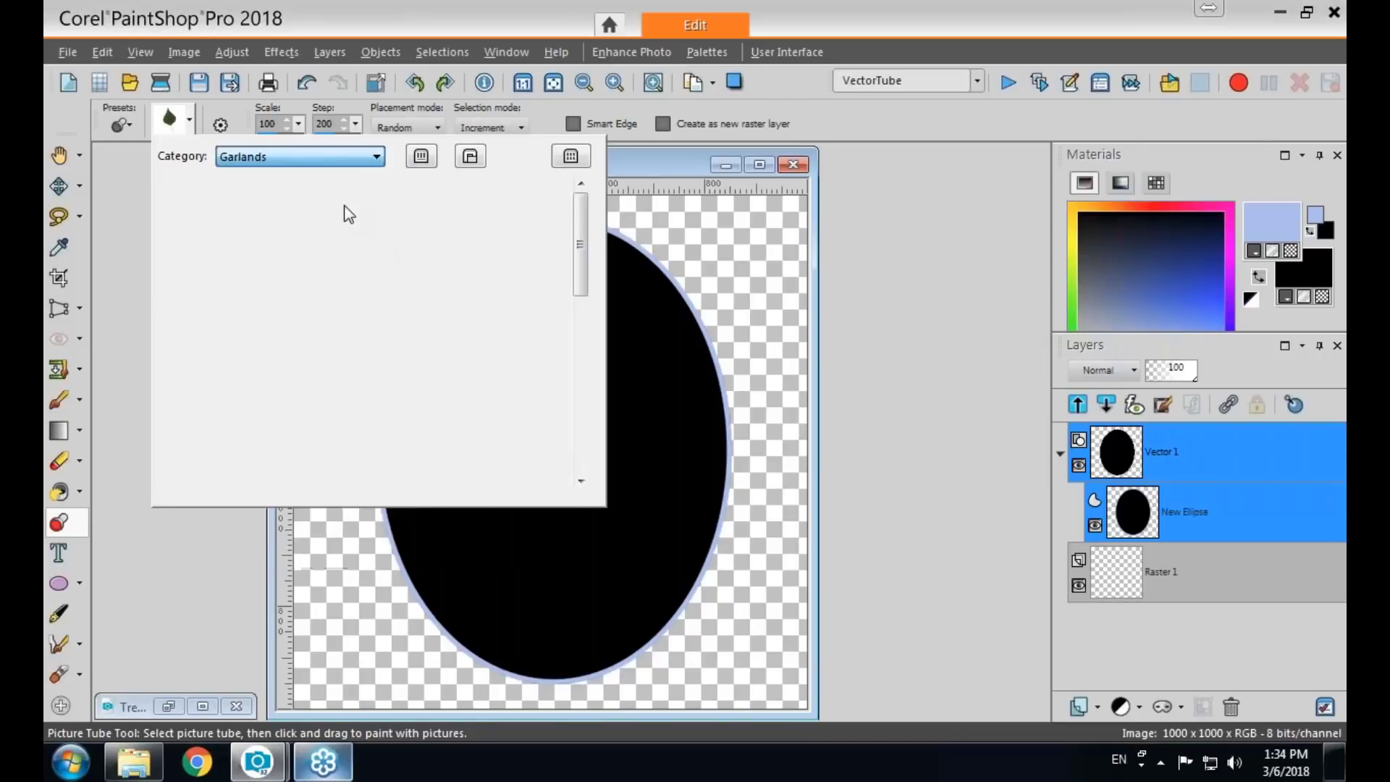
drag(576, 246, 576, 427)
click(385, 328)
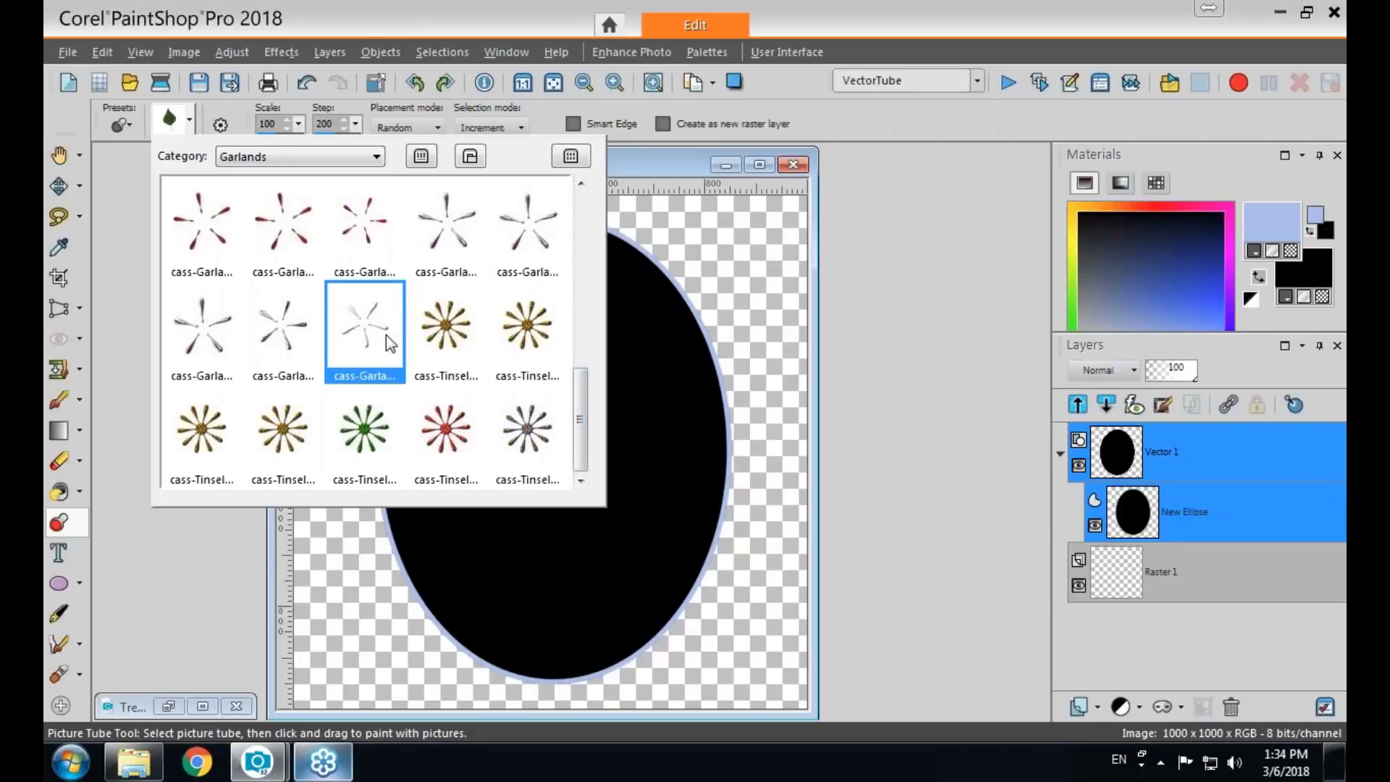
click(391, 343)
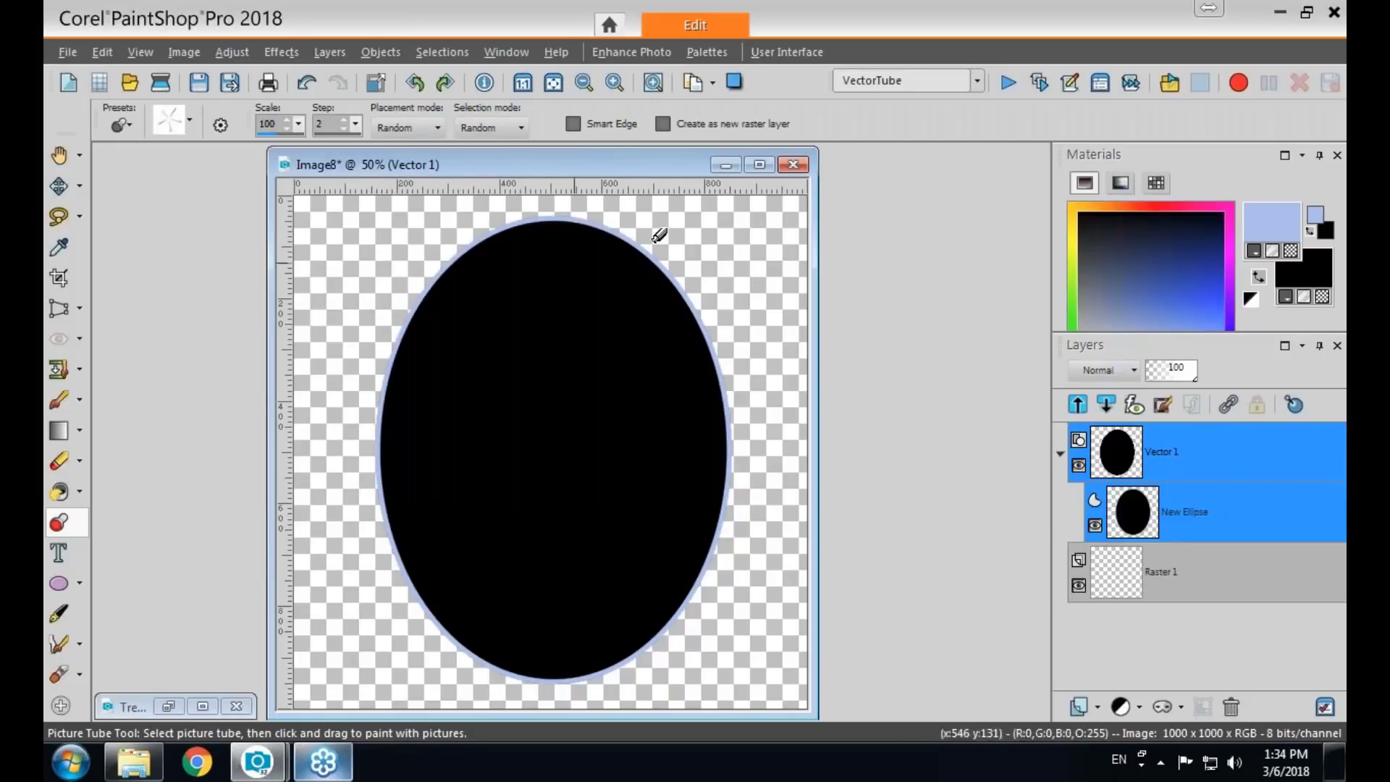
Run the VectorTube script with the white garland tube, undo that stroke, and run the script again at scale 70.
click(1013, 82)
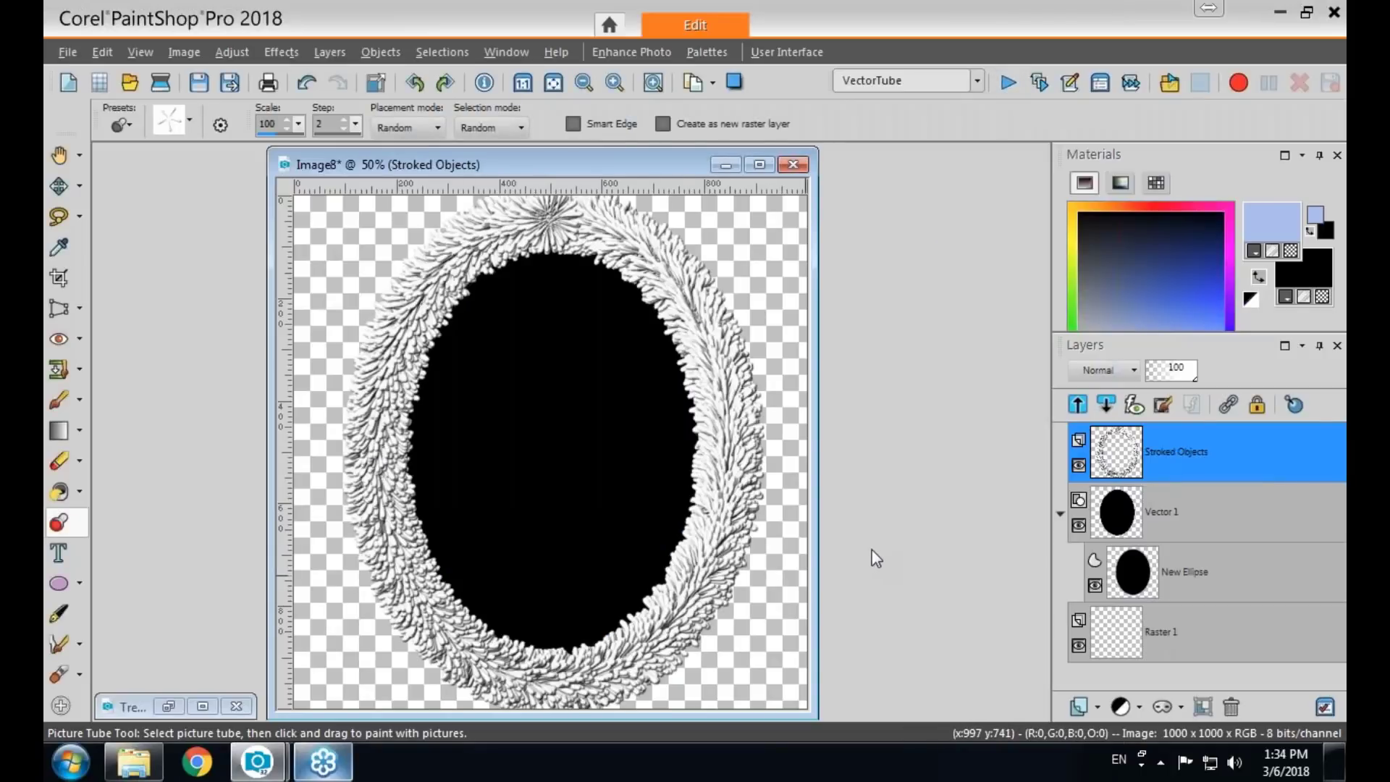
key(ctrl+z)
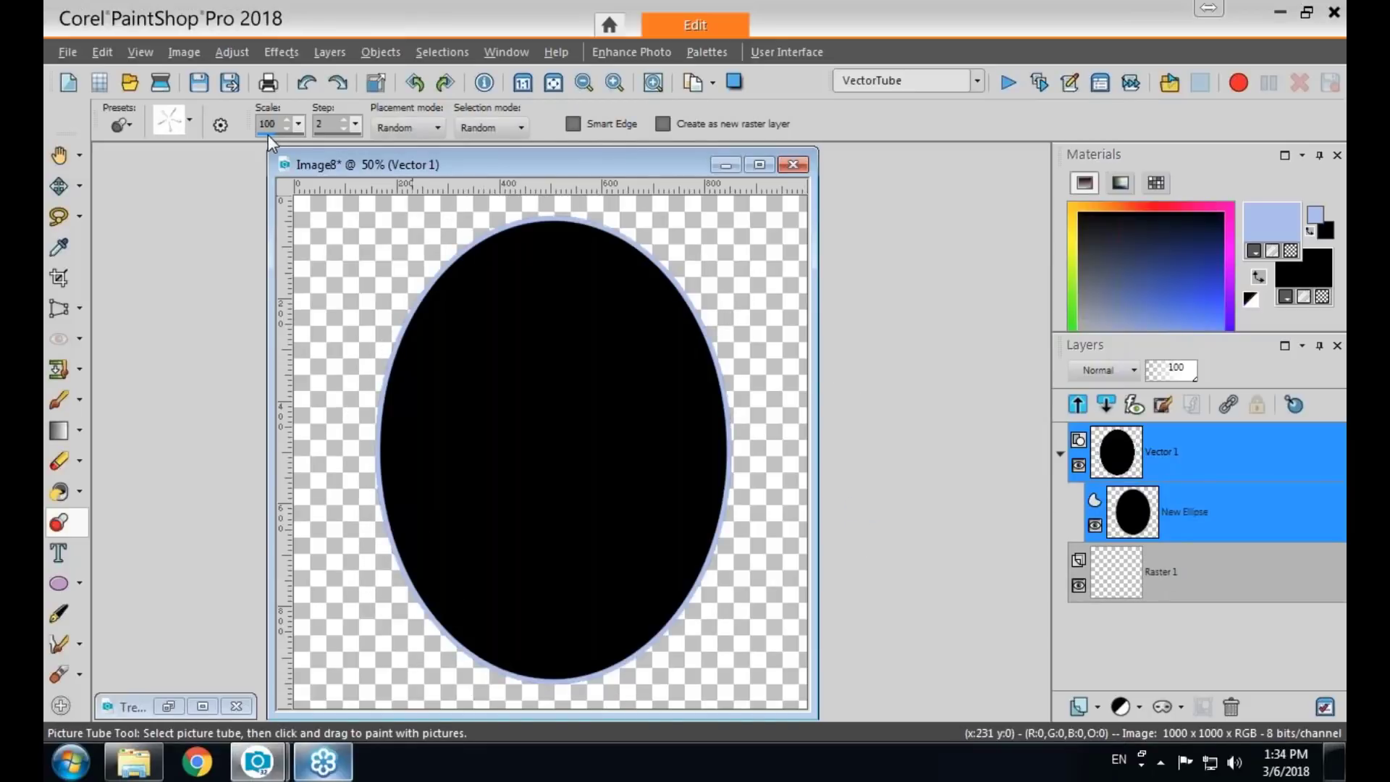
click(1007, 81)
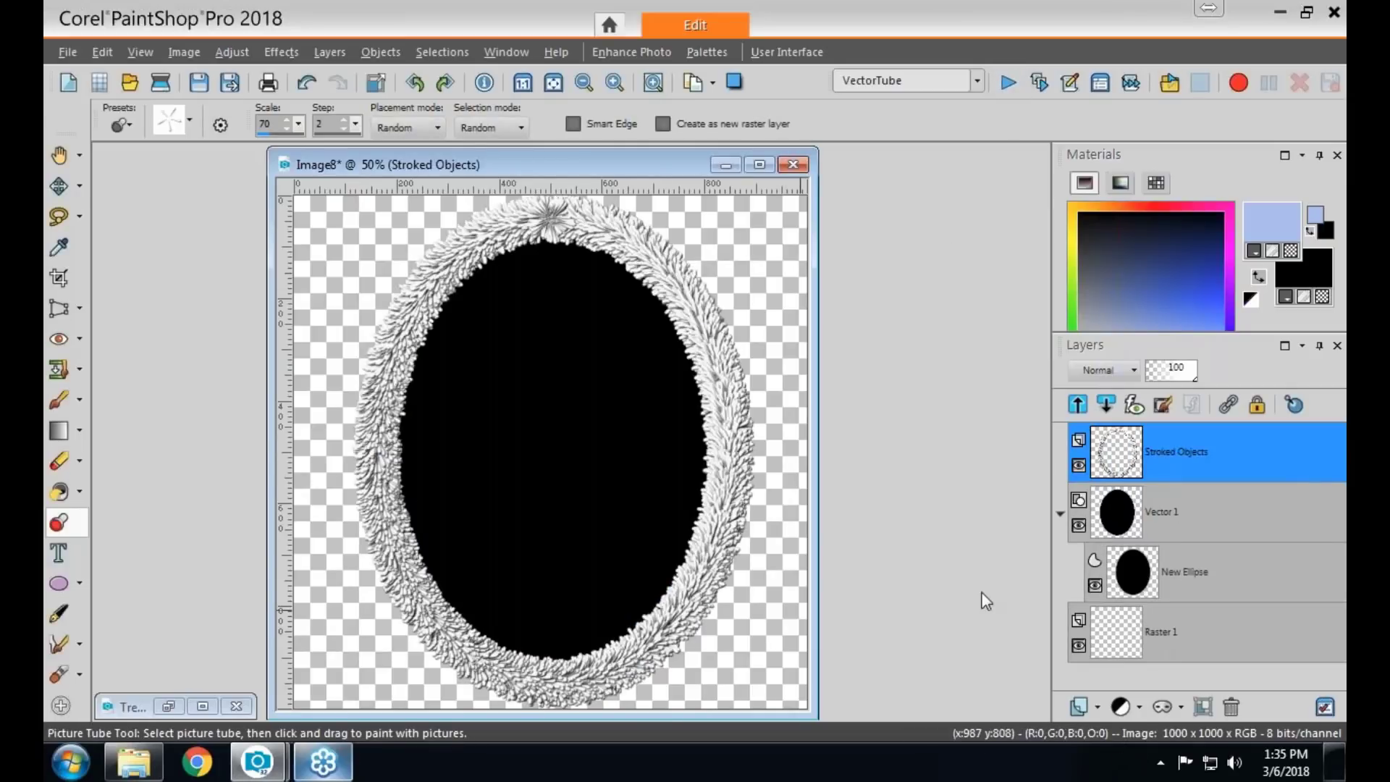
Toggle the Vector 1 layer's visibility to view the garland on its own, and undo the garland stroke.
click(1078, 527)
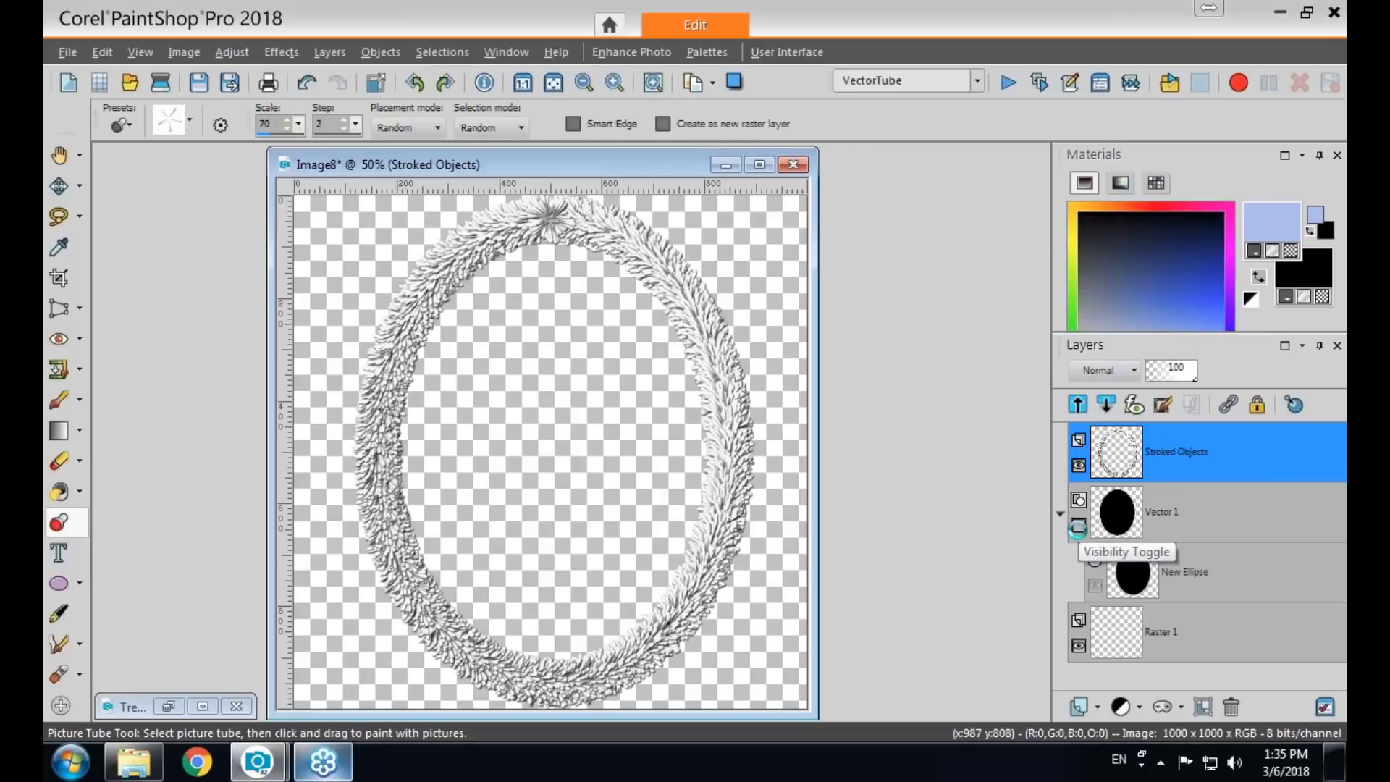
click(1077, 527)
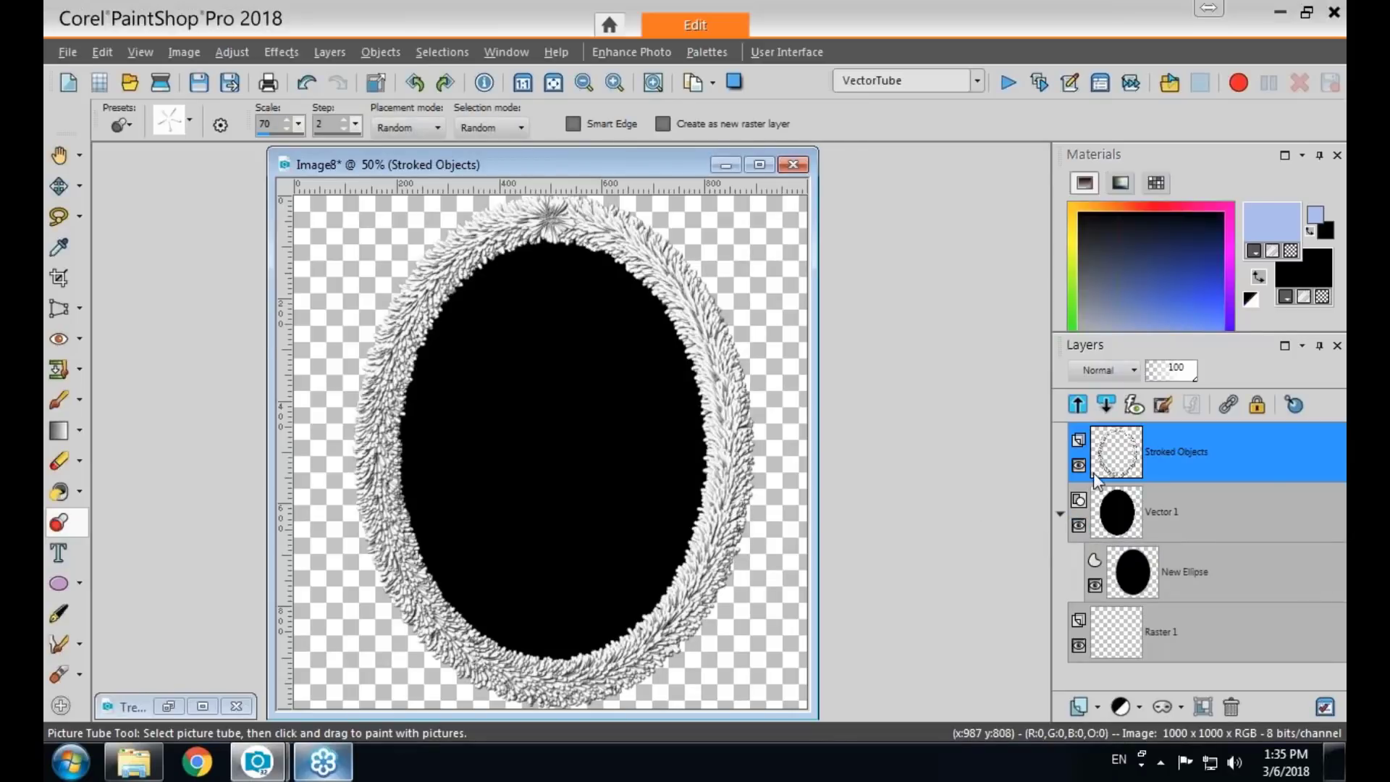
click(1078, 525)
key(ctrl+z)
key(ctrl+z)
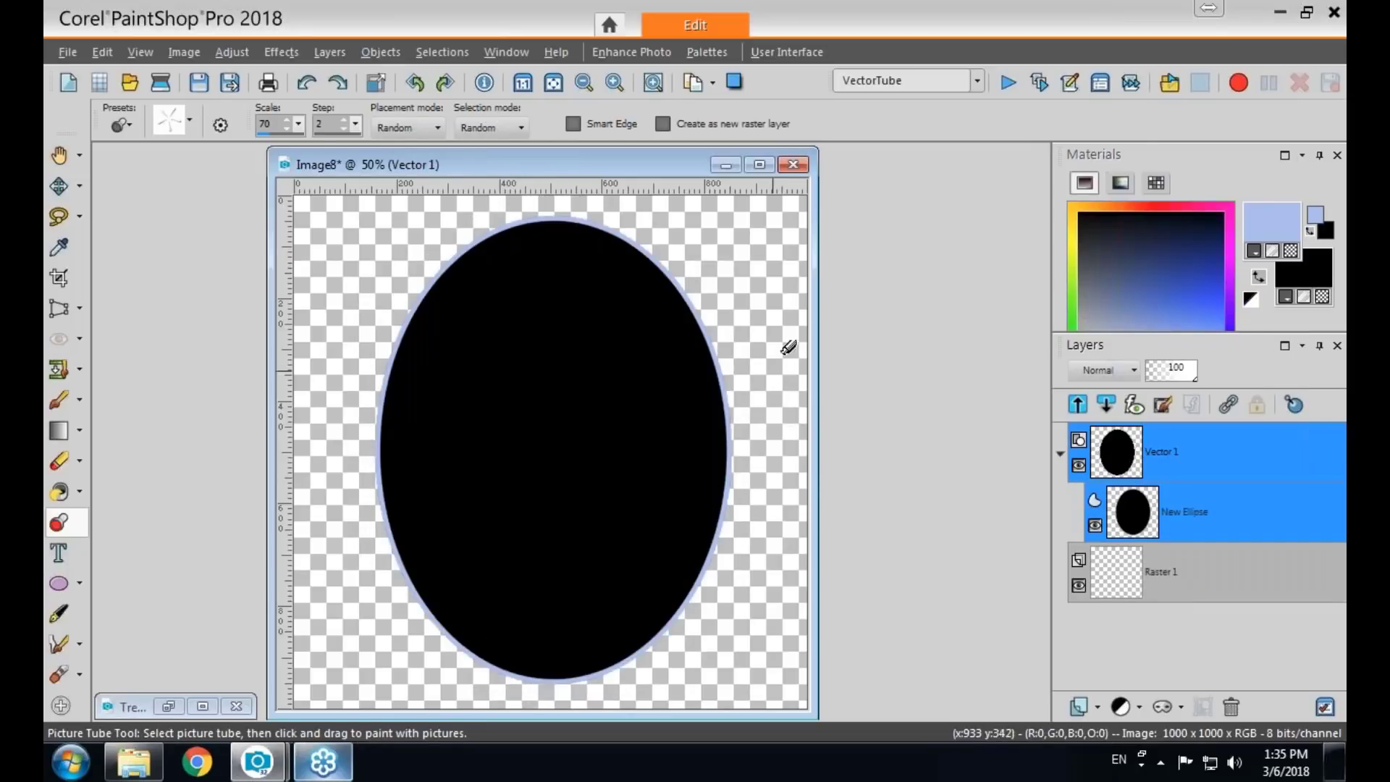
Choose the light blue cass-Wool tube from the Wool category and stroke the ellipse with the VectorTube script.
click(190, 121)
click(377, 157)
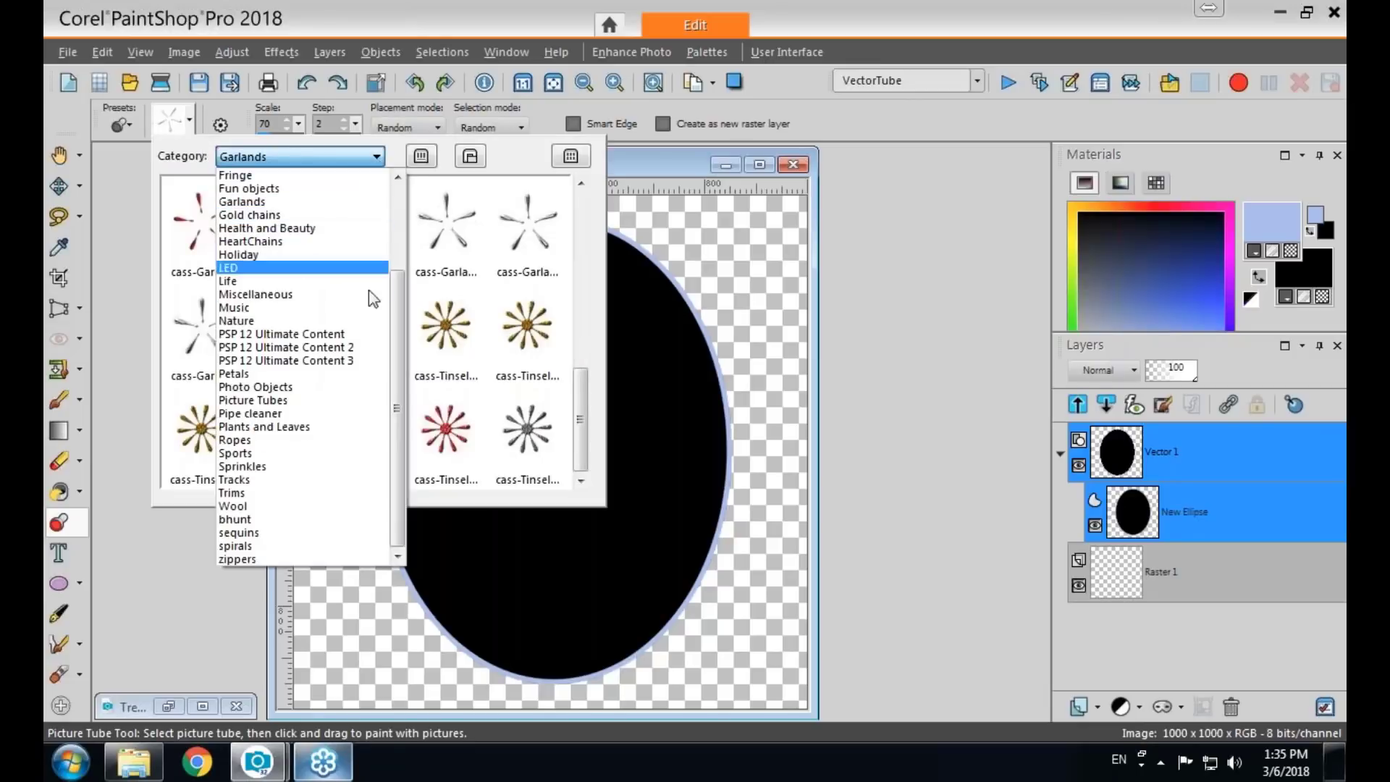
click(328, 514)
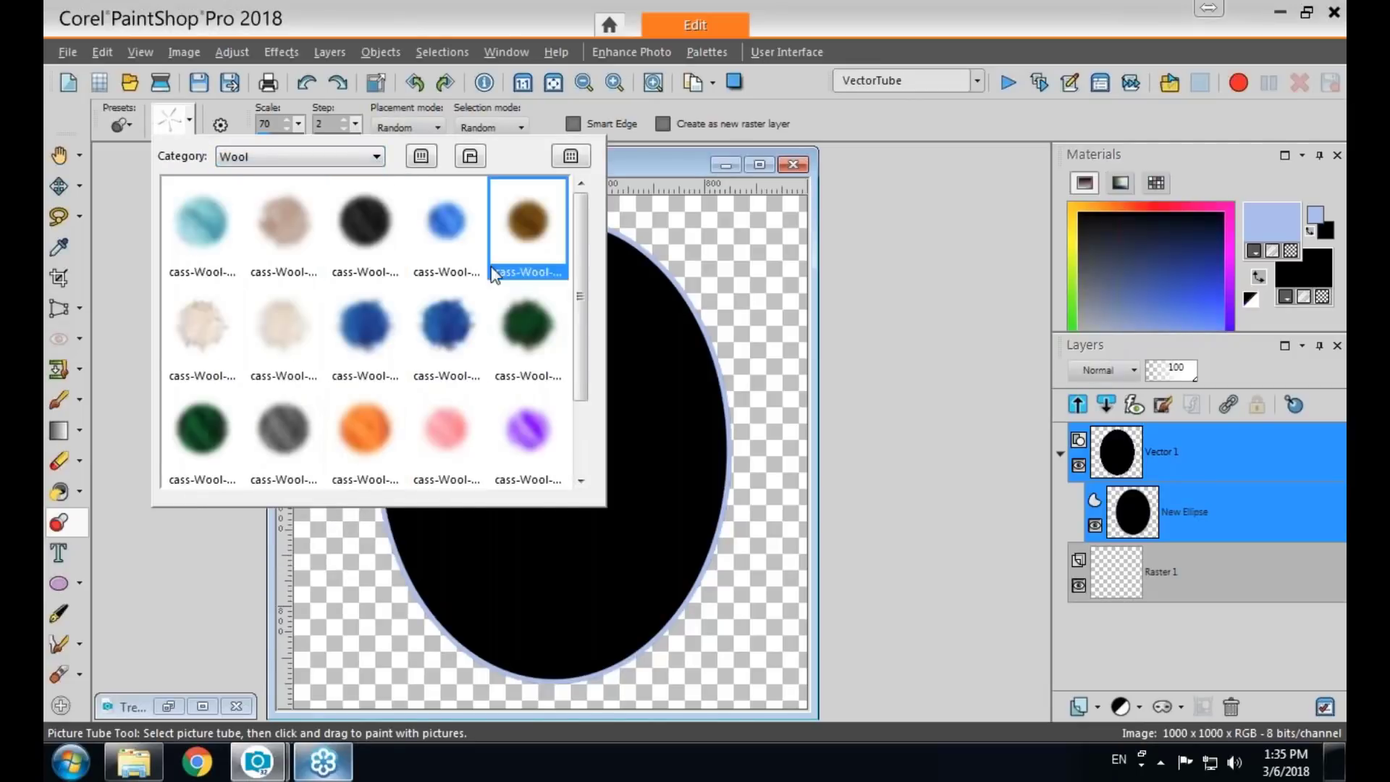
click(444, 223)
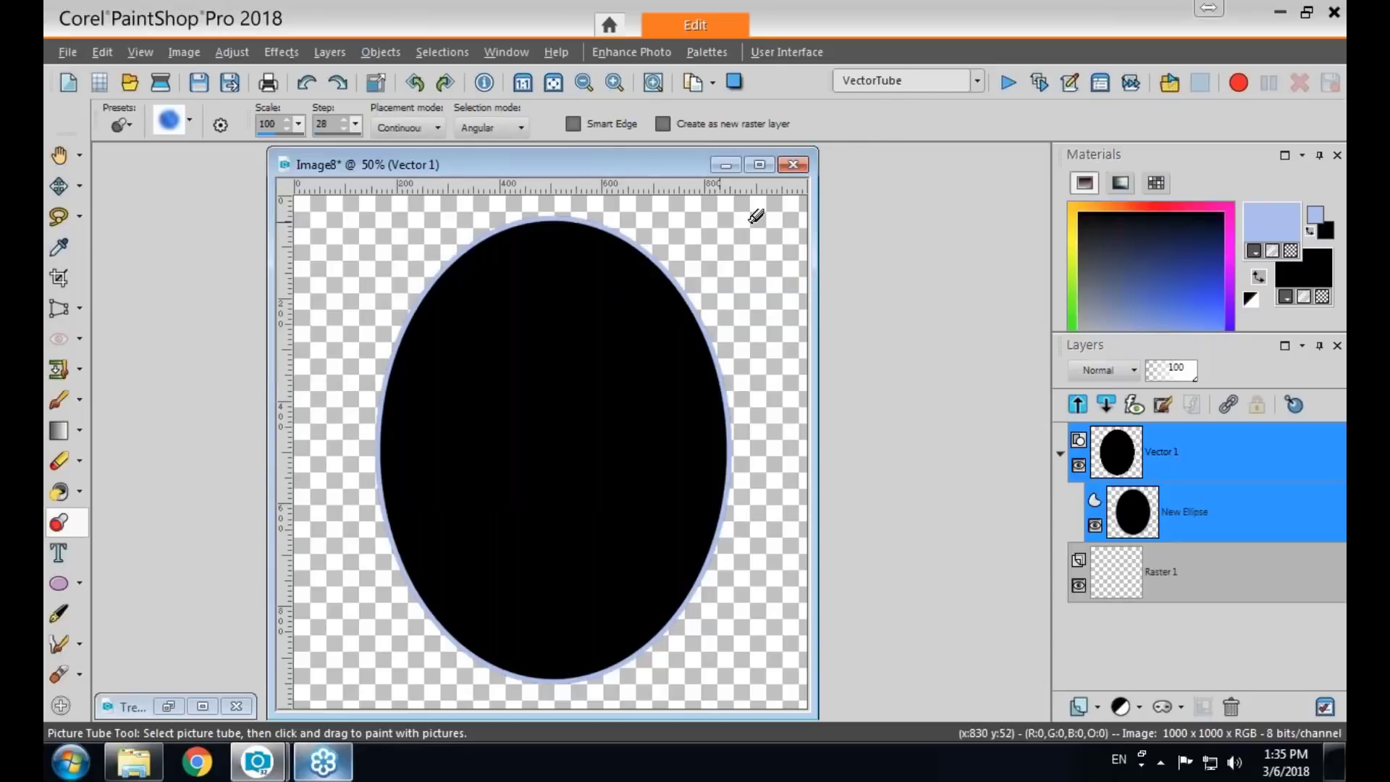
click(1006, 81)
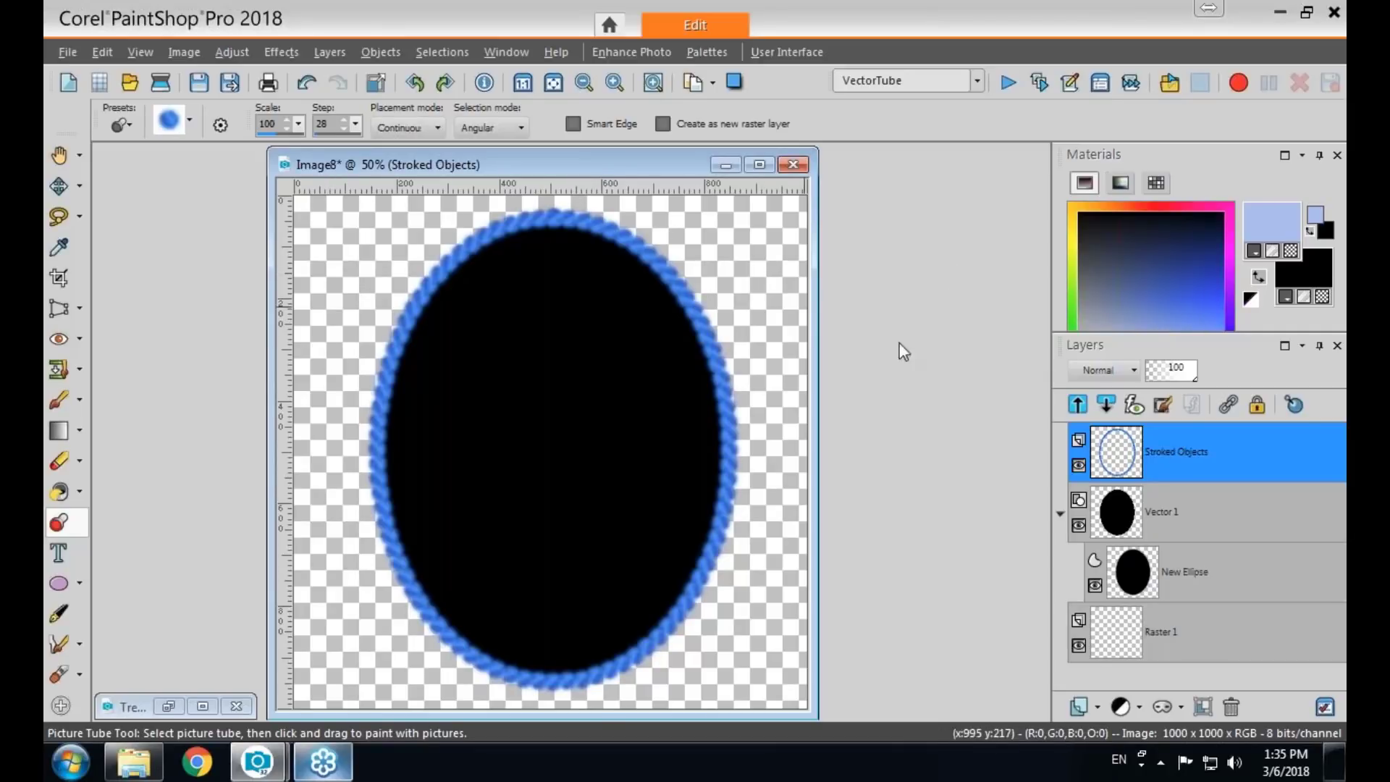
Hide the blue wool stroke layer, reselect New Ellipse, and choose the small twisted gold rope tube from the Gold chains category.
click(1078, 465)
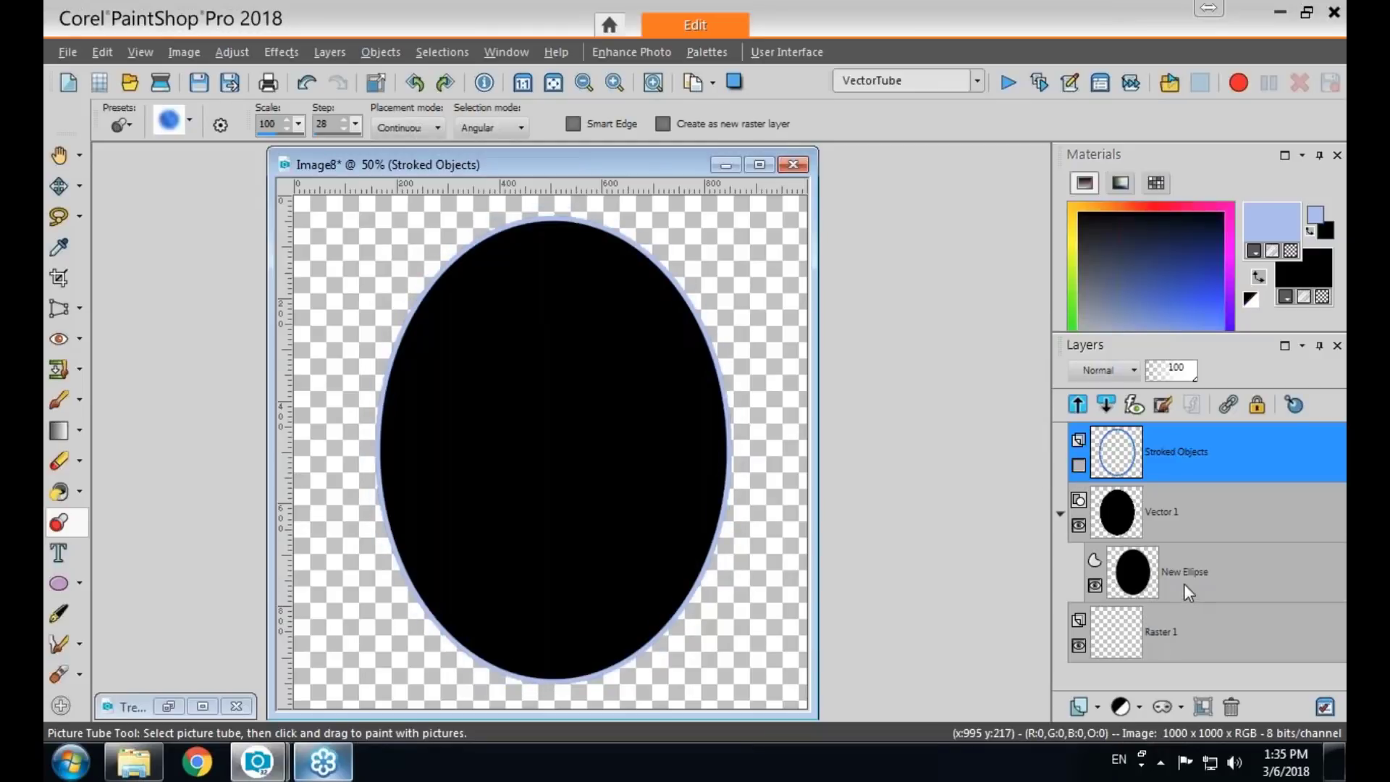
click(1183, 579)
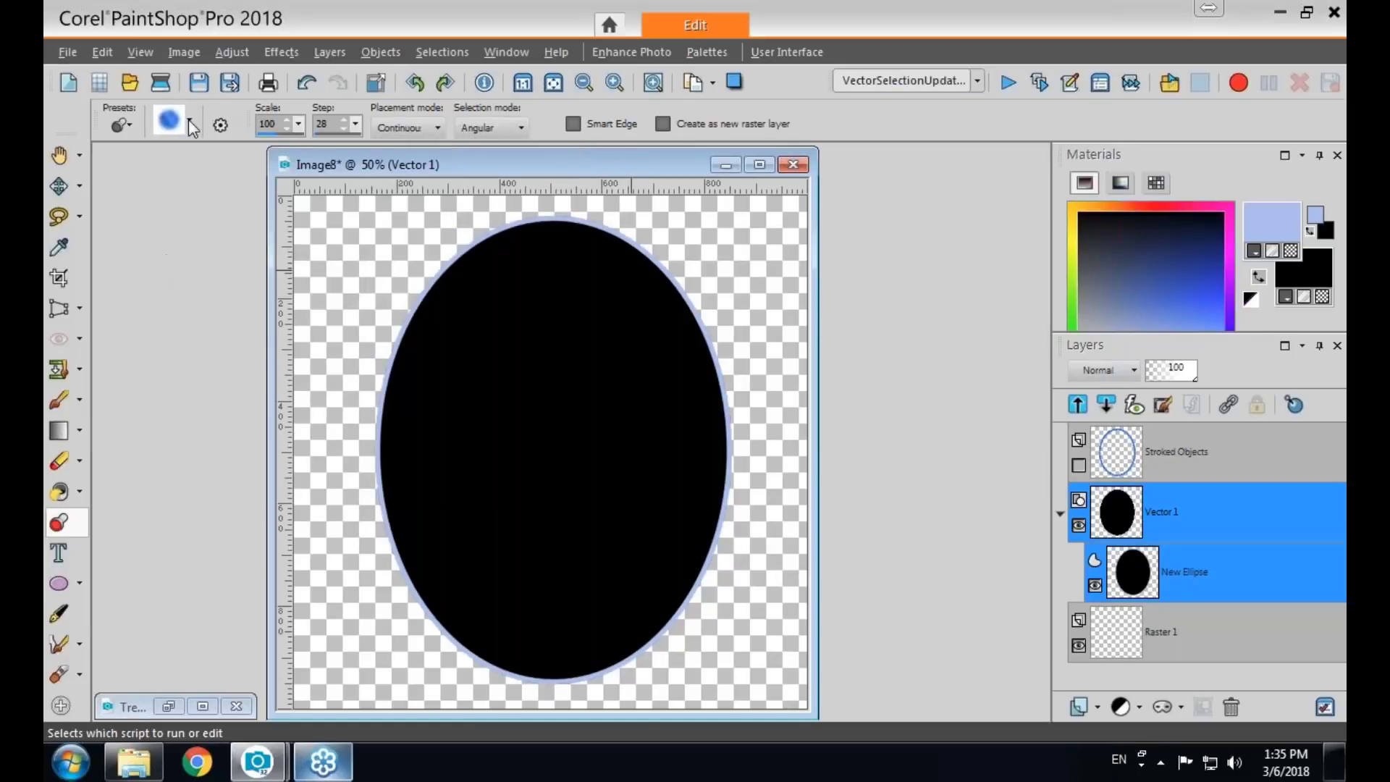
click(190, 123)
click(304, 156)
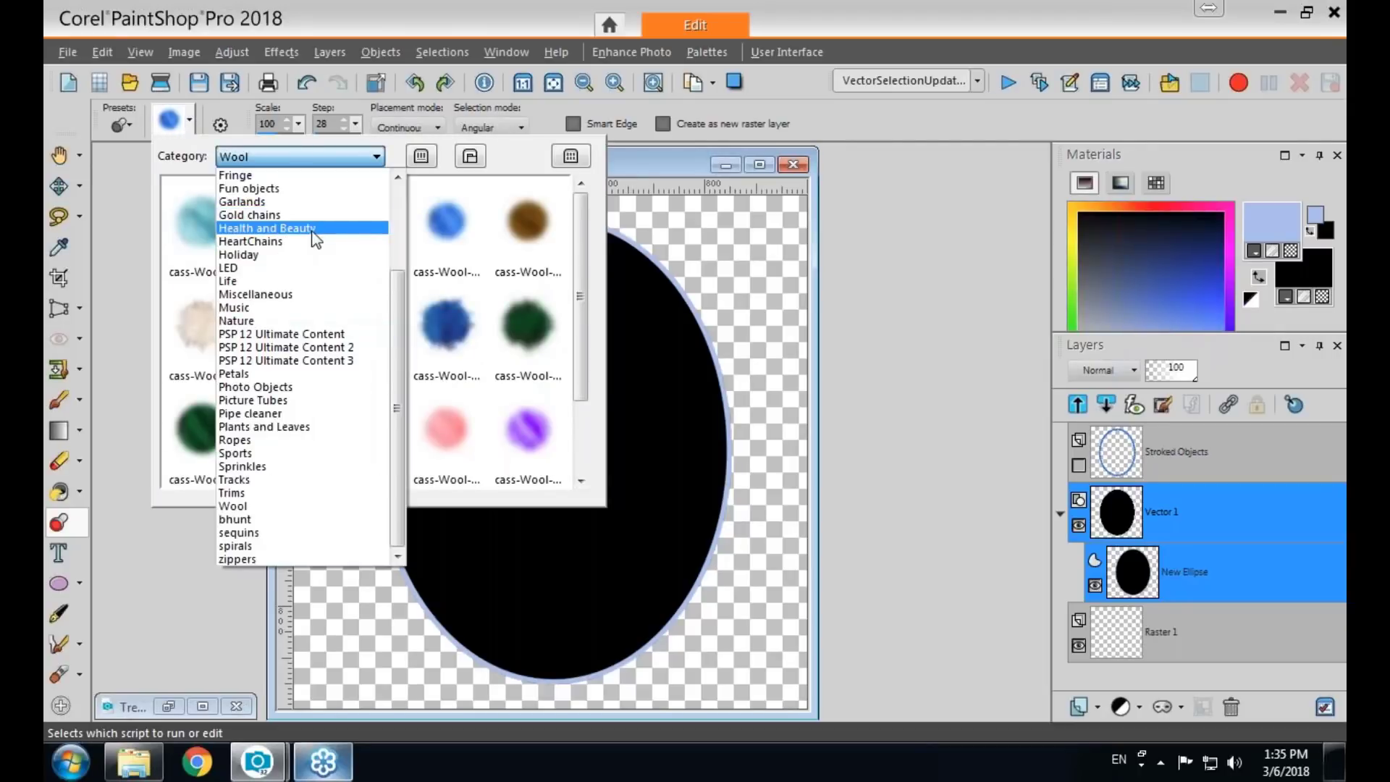
click(314, 215)
click(579, 323)
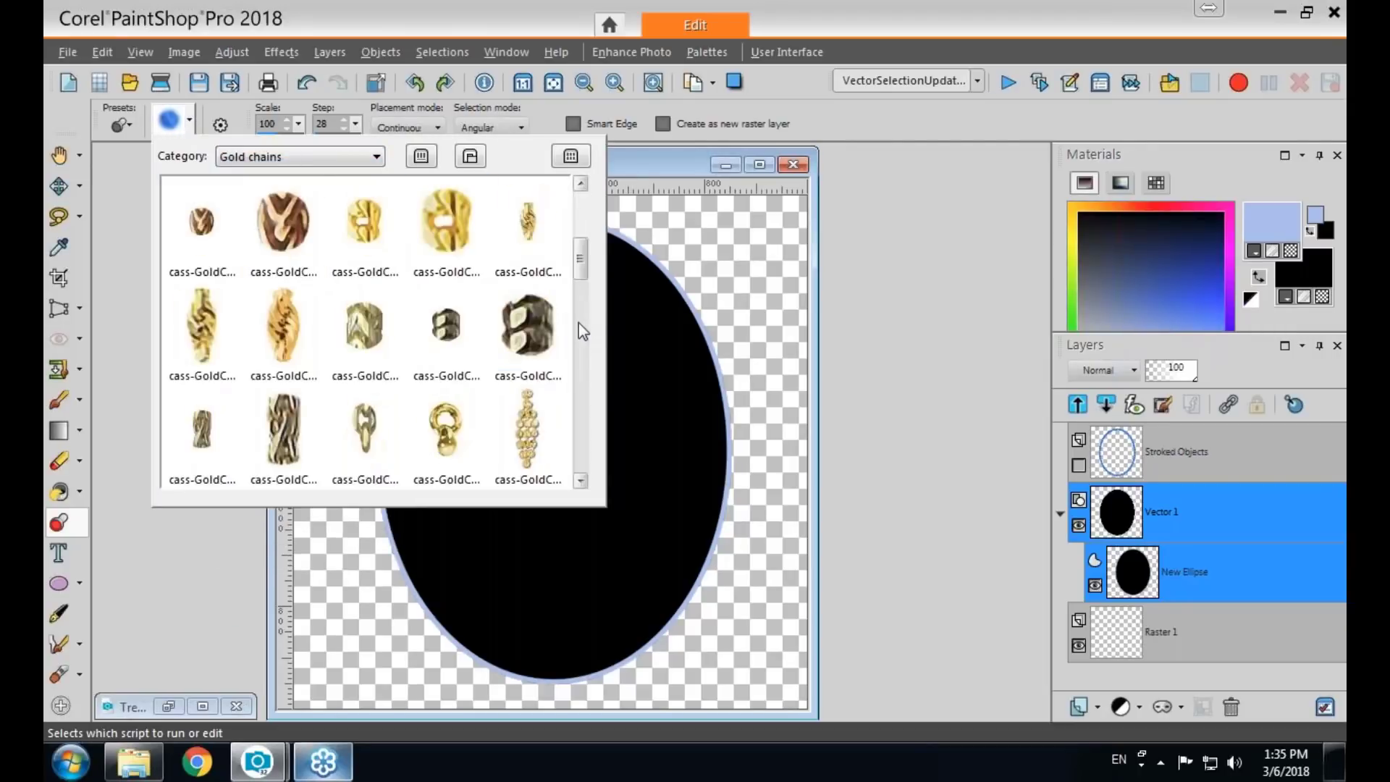
click(529, 233)
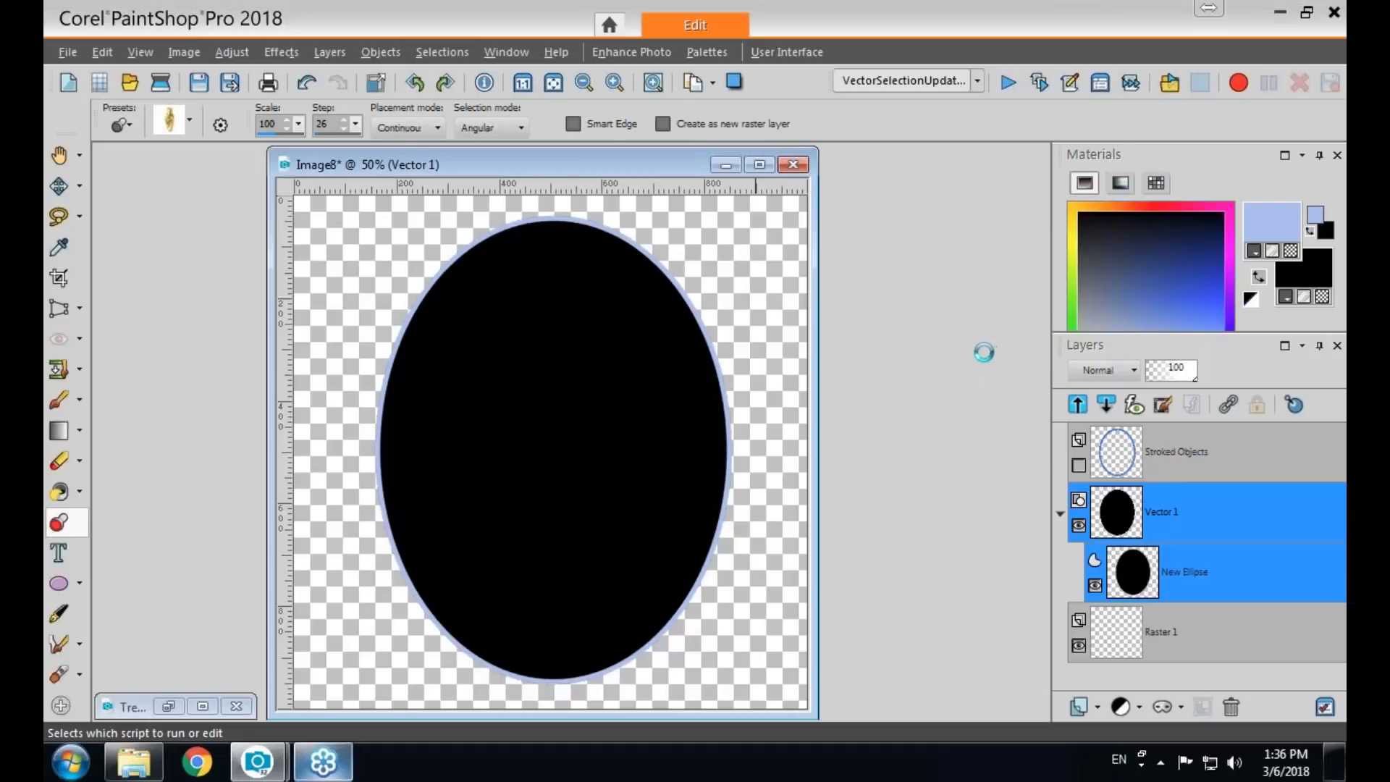
Stroke the ellipse with the gold chain tube at scale 250 using the VectorTube script.
click(963, 400)
click(1002, 85)
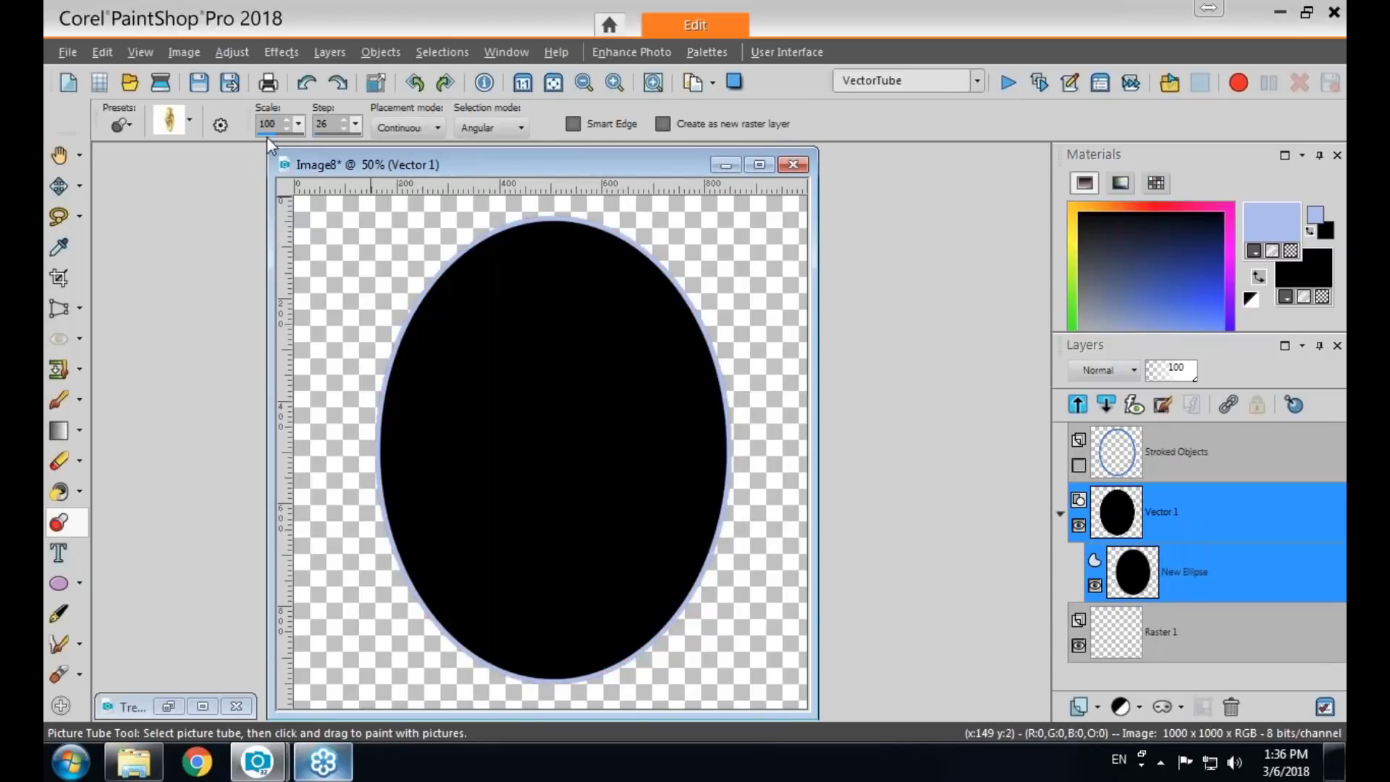
click(1006, 84)
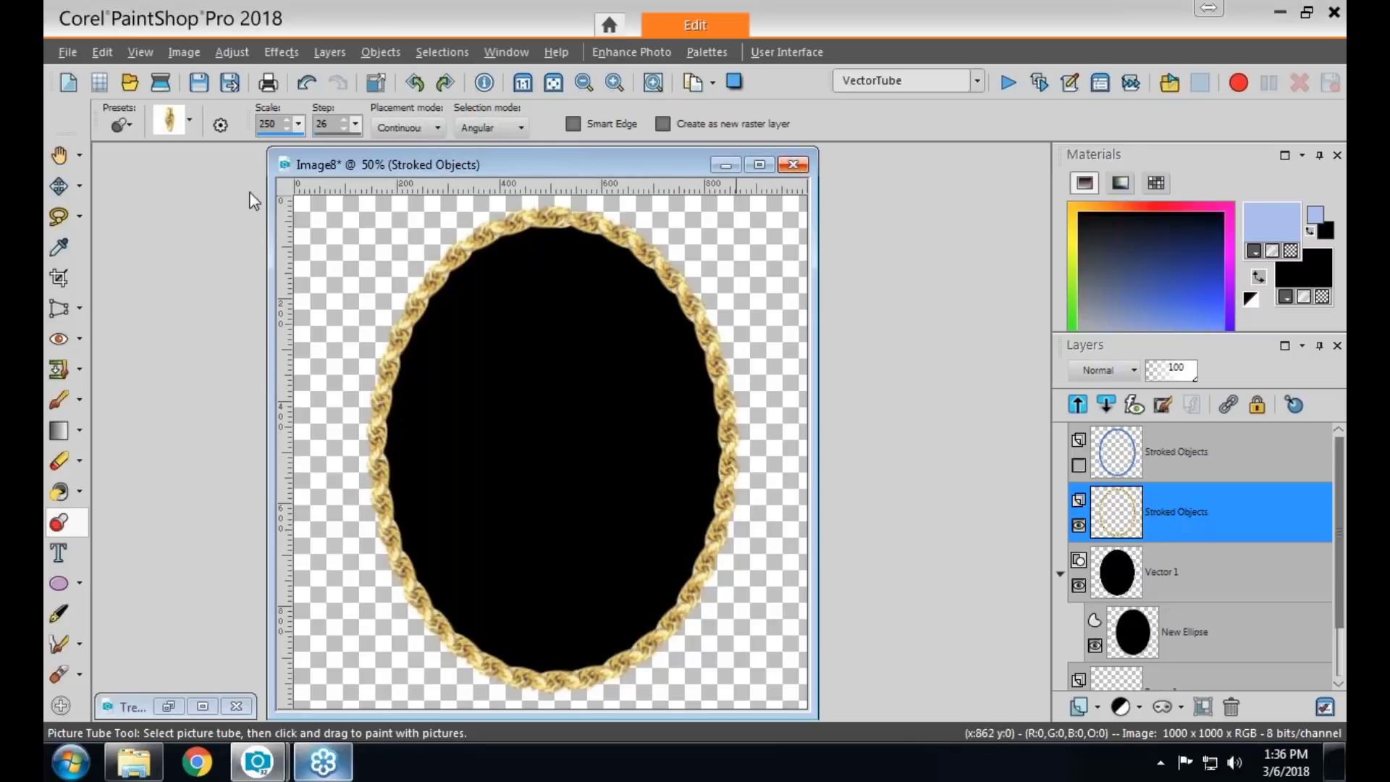
Close the ellipse image and create a transparent 1000 x 1000 pixel raster image at 300 pixels/inch.
click(792, 164)
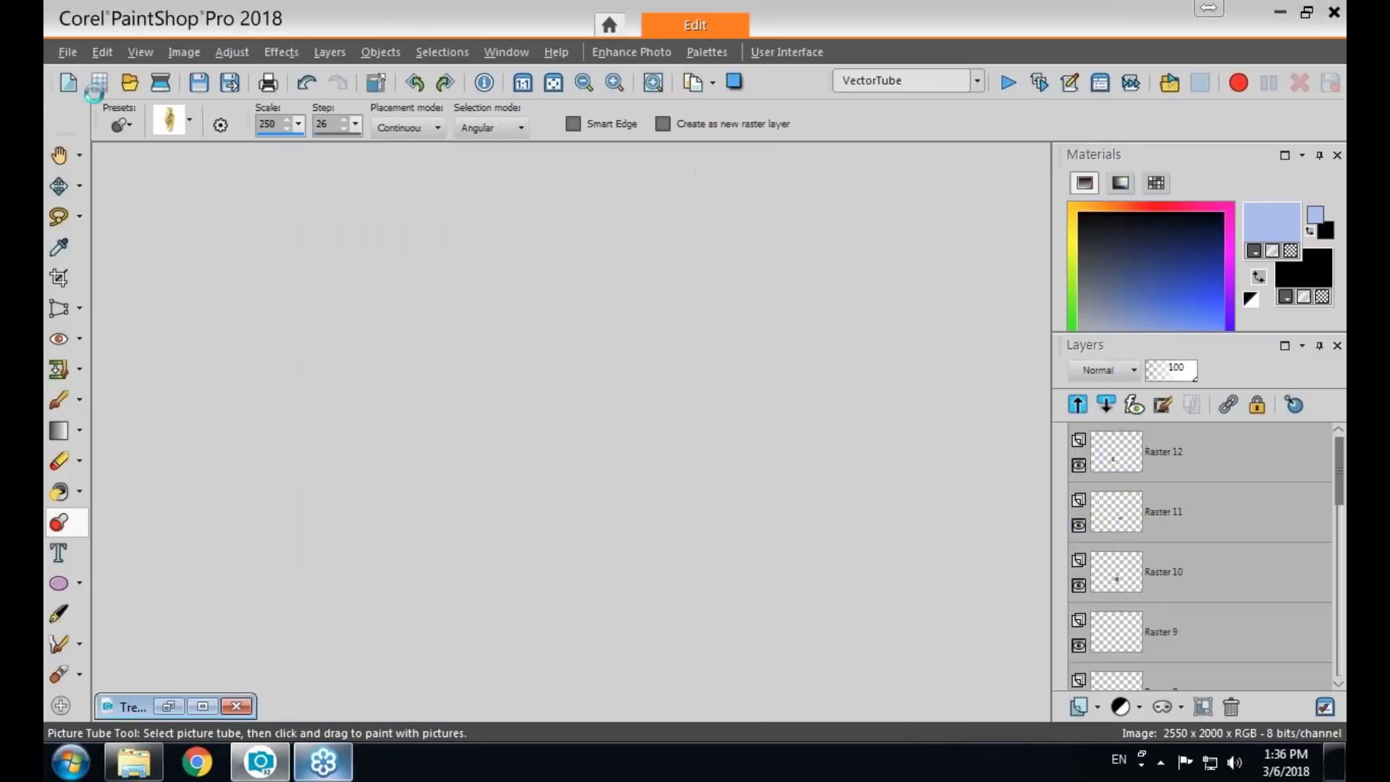
click(71, 83)
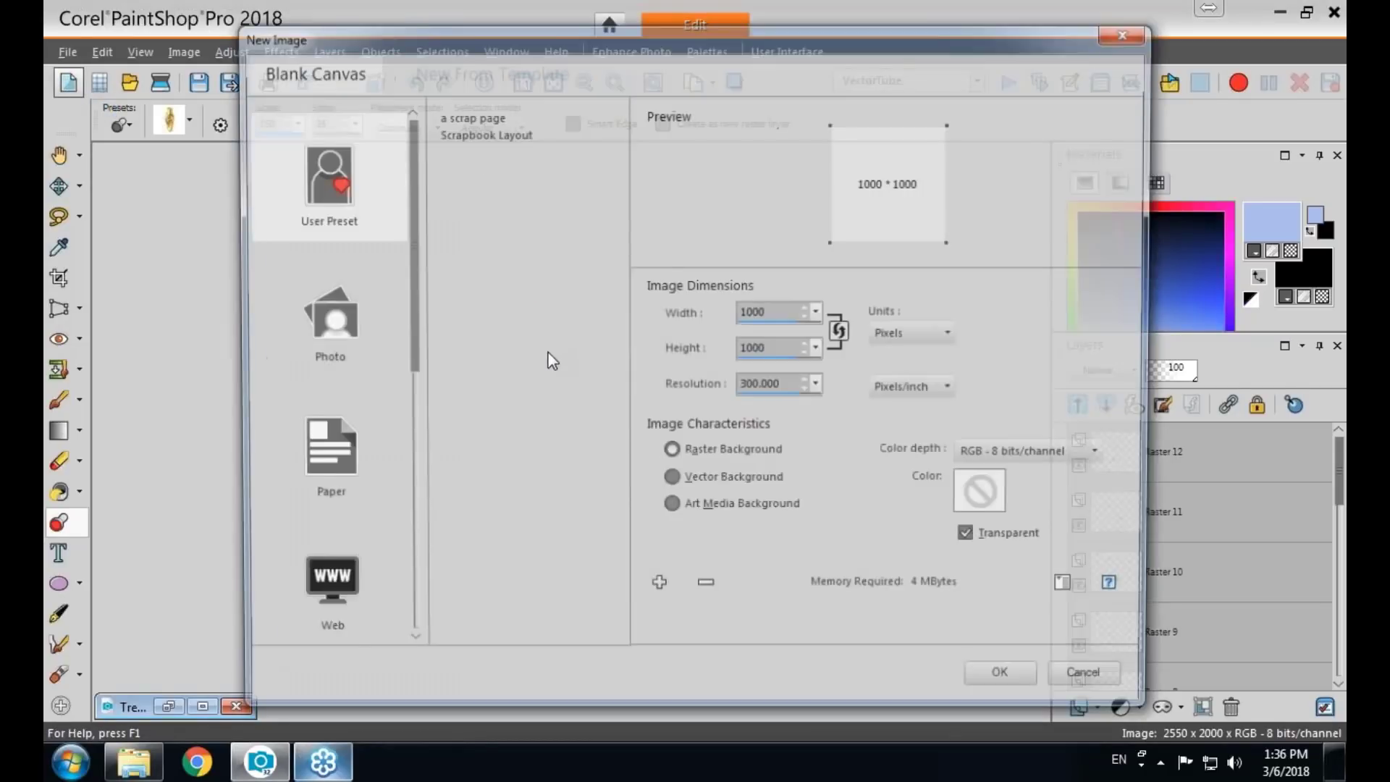
click(990, 686)
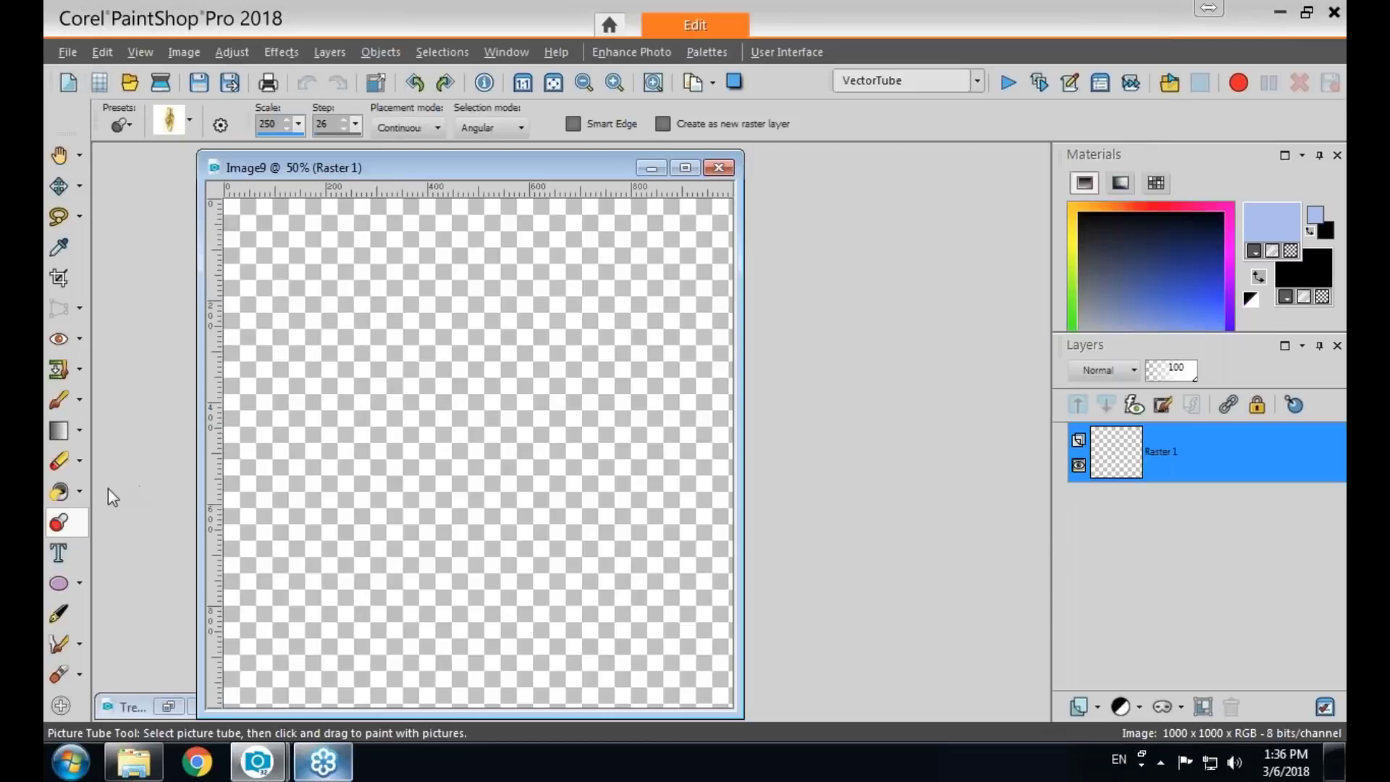
Draw a large cass-Star1 preset shape as a vector object and position it near the middle of the canvas.
click(79, 585)
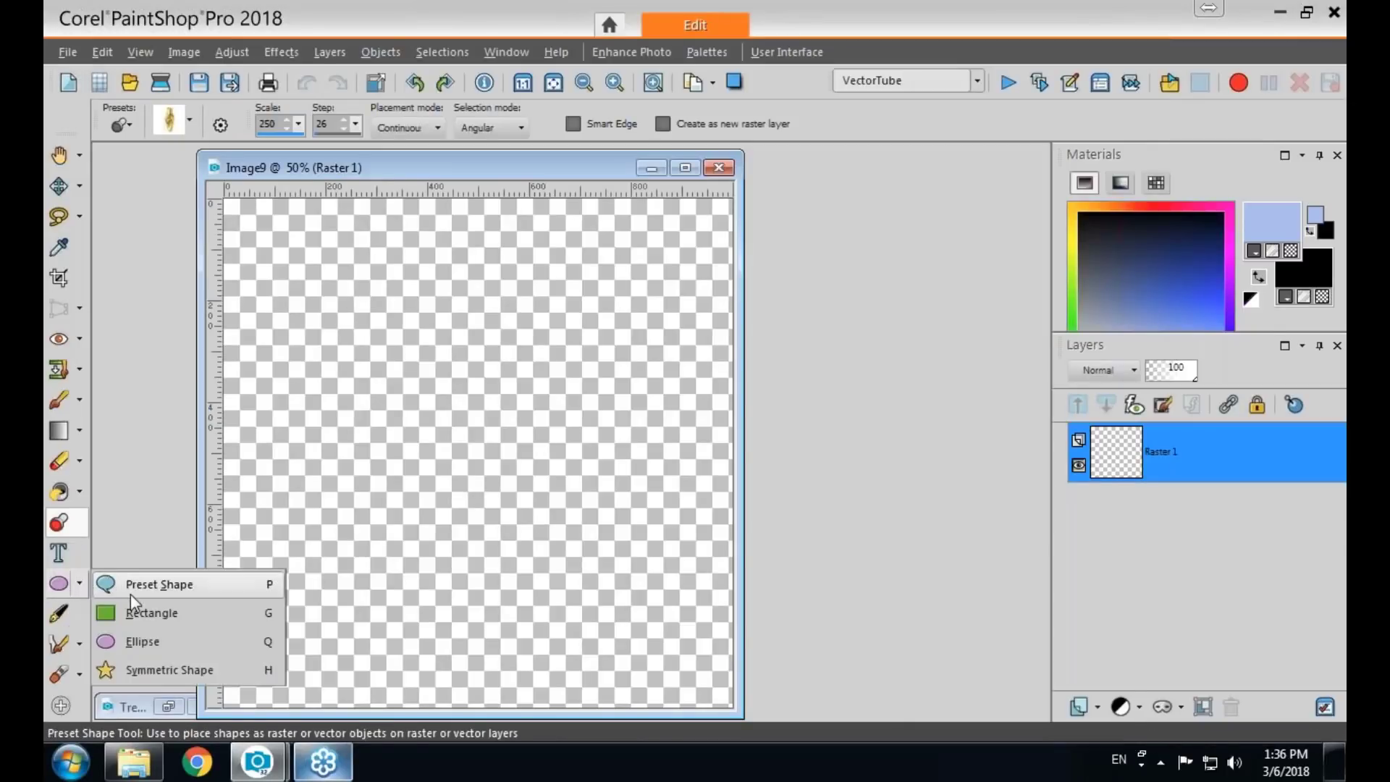
click(132, 592)
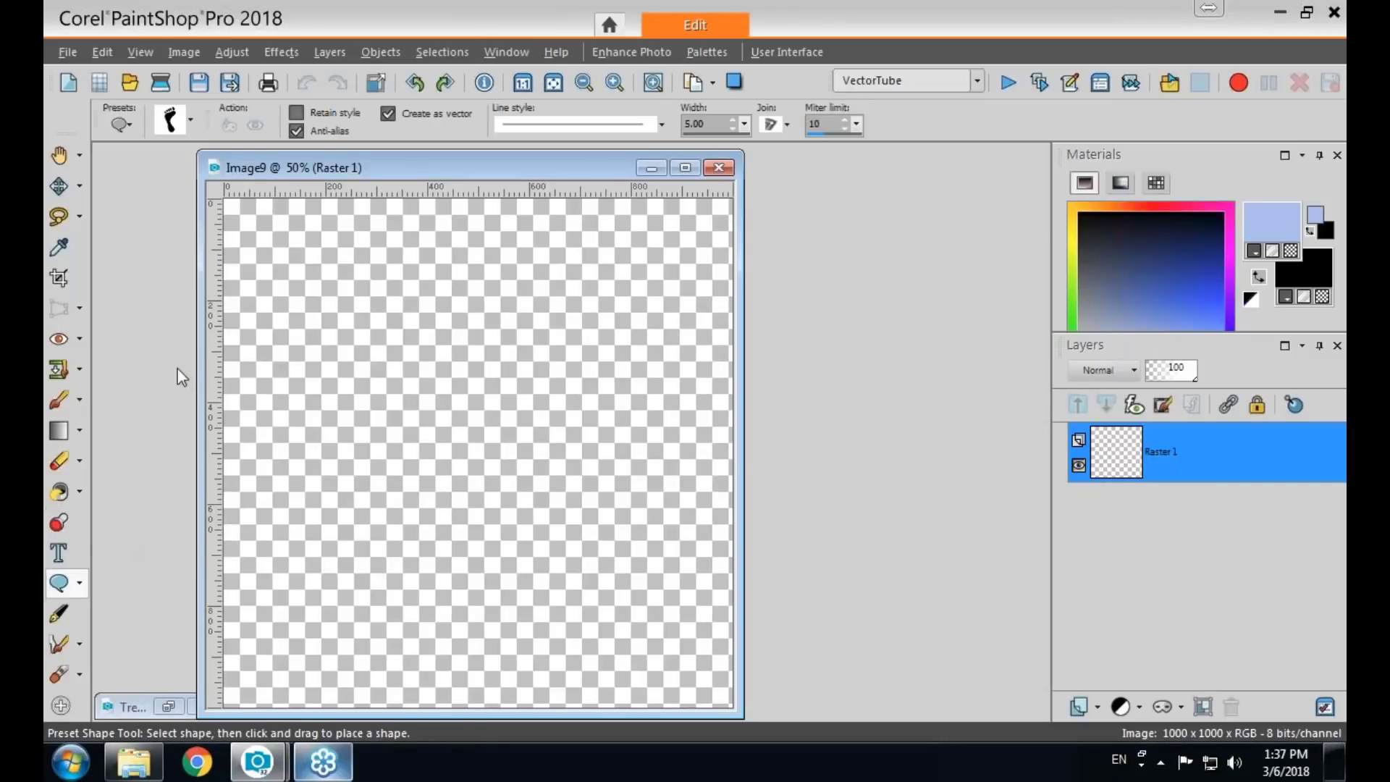
click(189, 122)
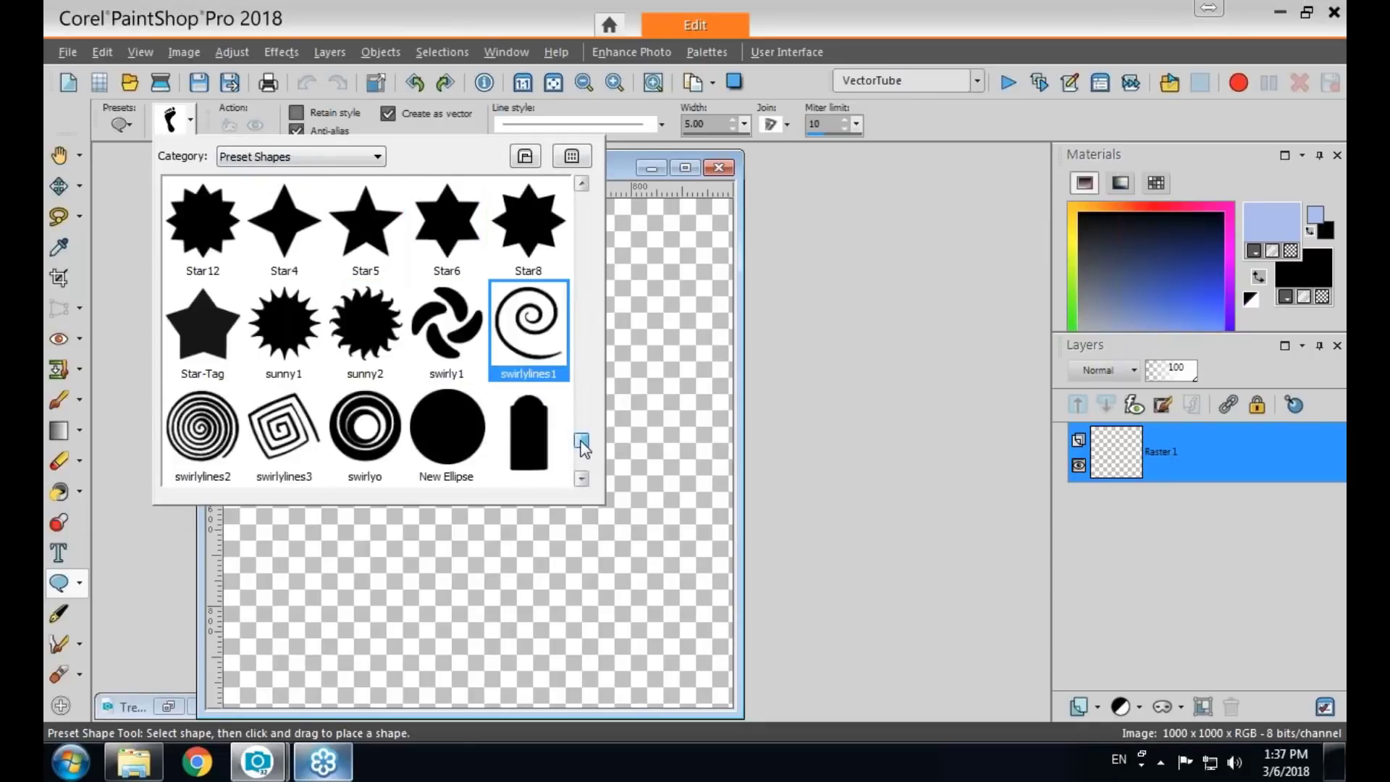
drag(580, 439, 588, 278)
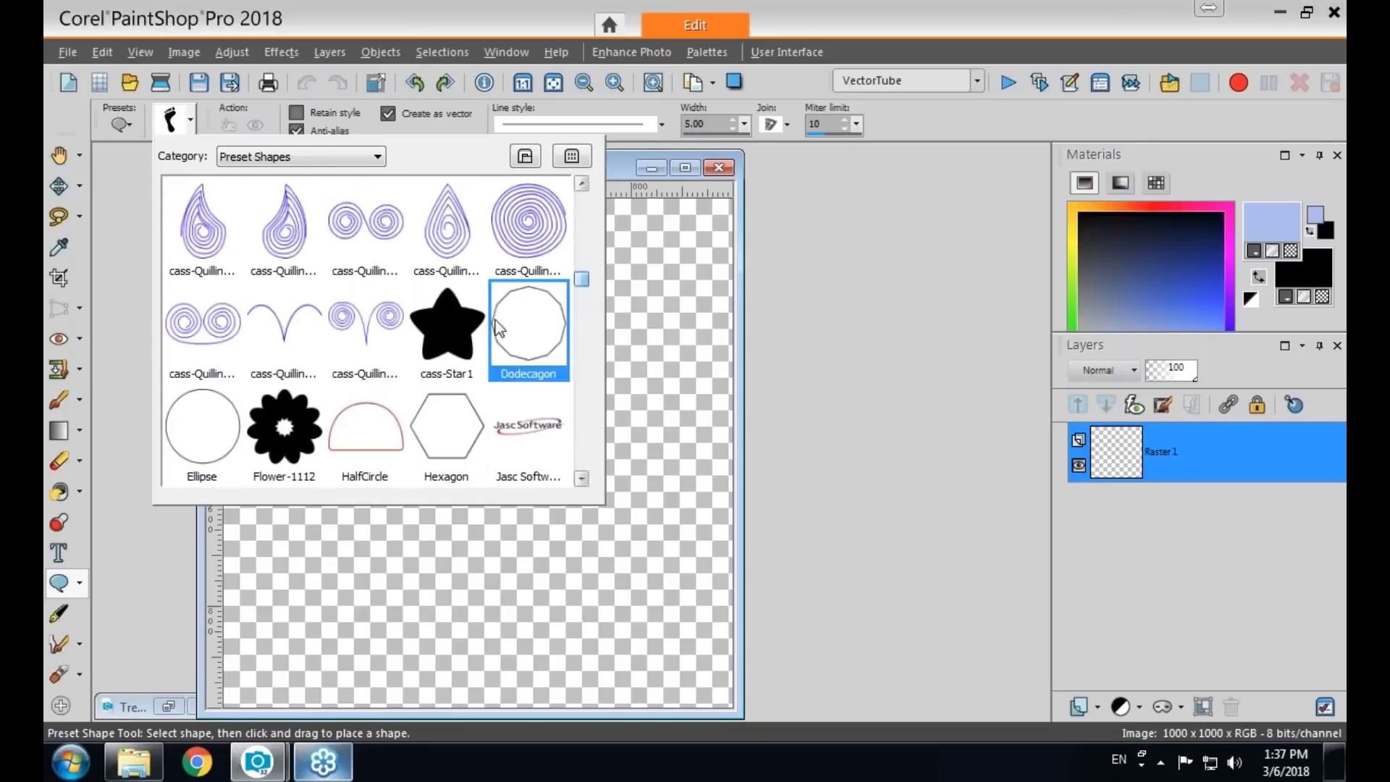
click(445, 325)
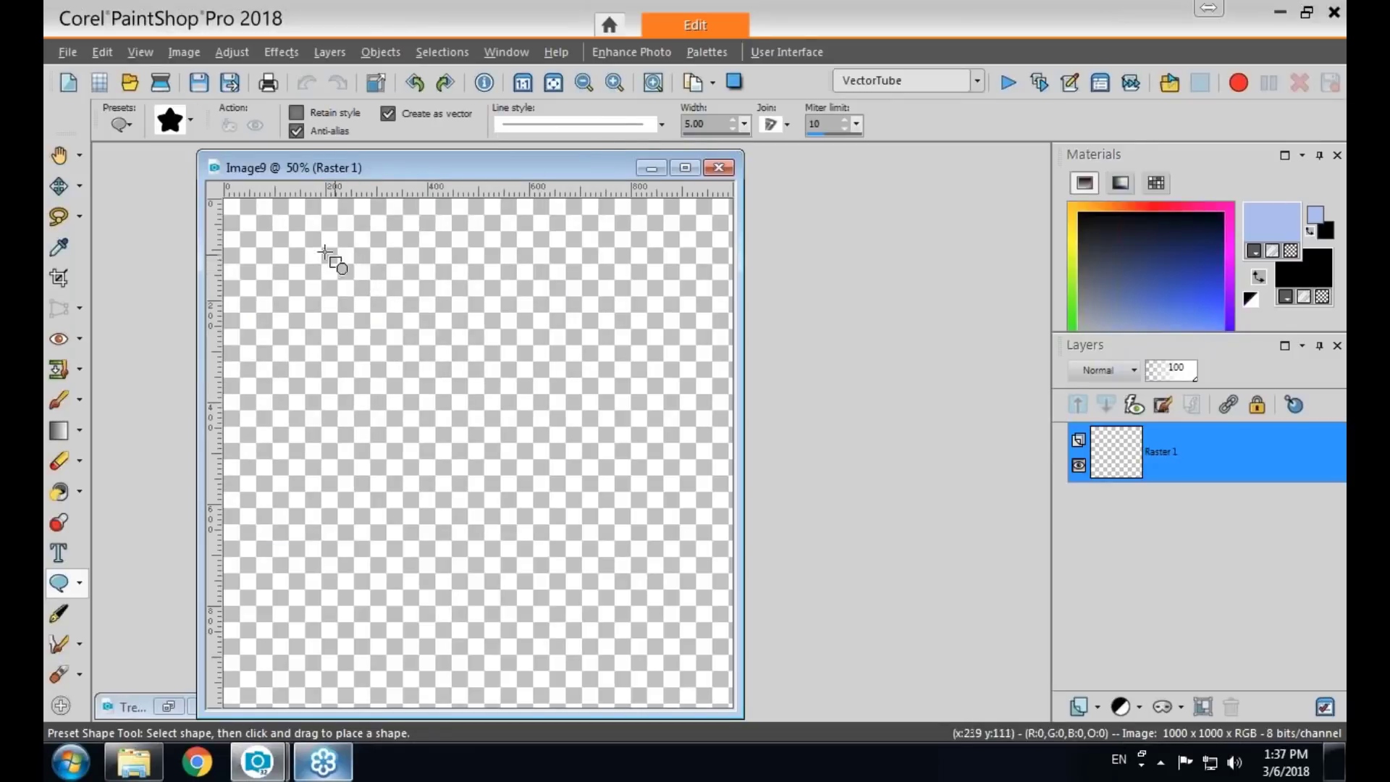
drag(295, 241, 636, 658)
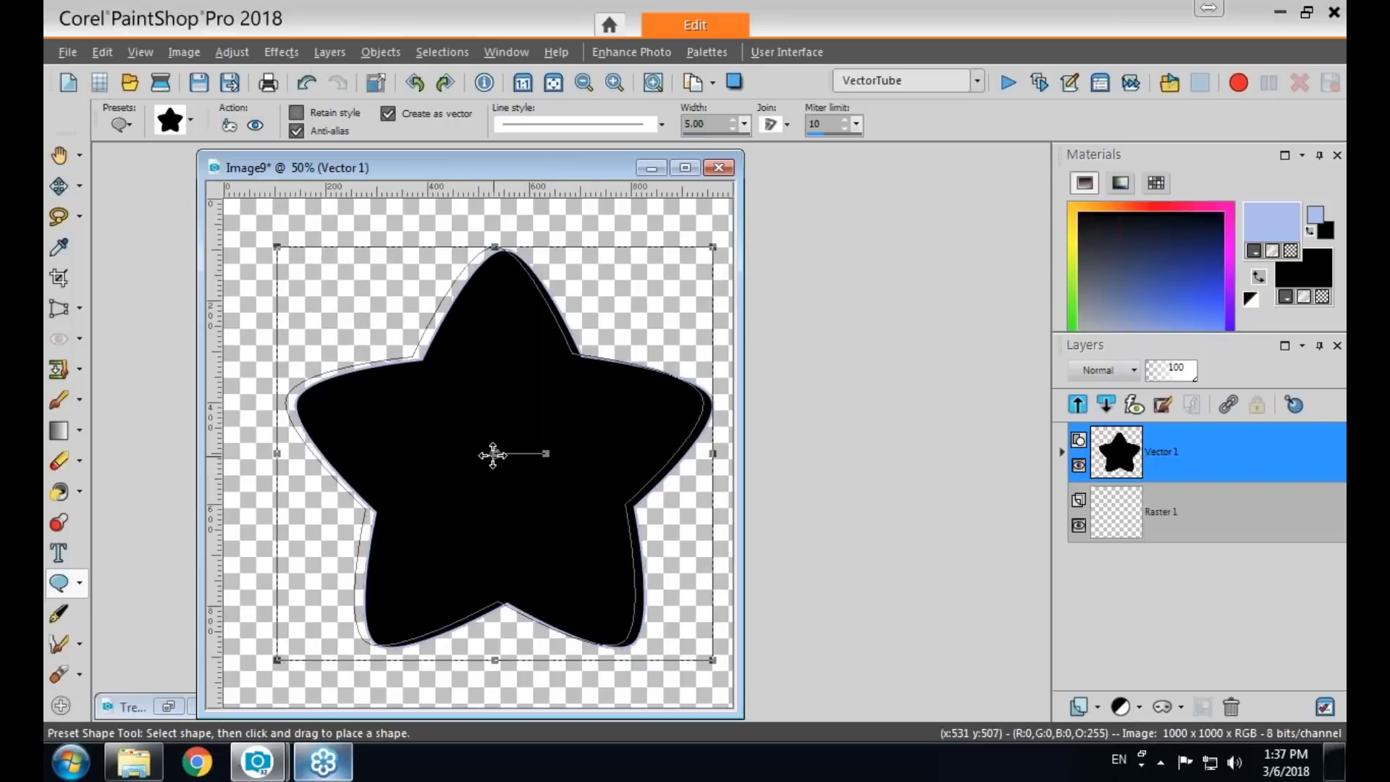
drag(493, 454, 485, 449)
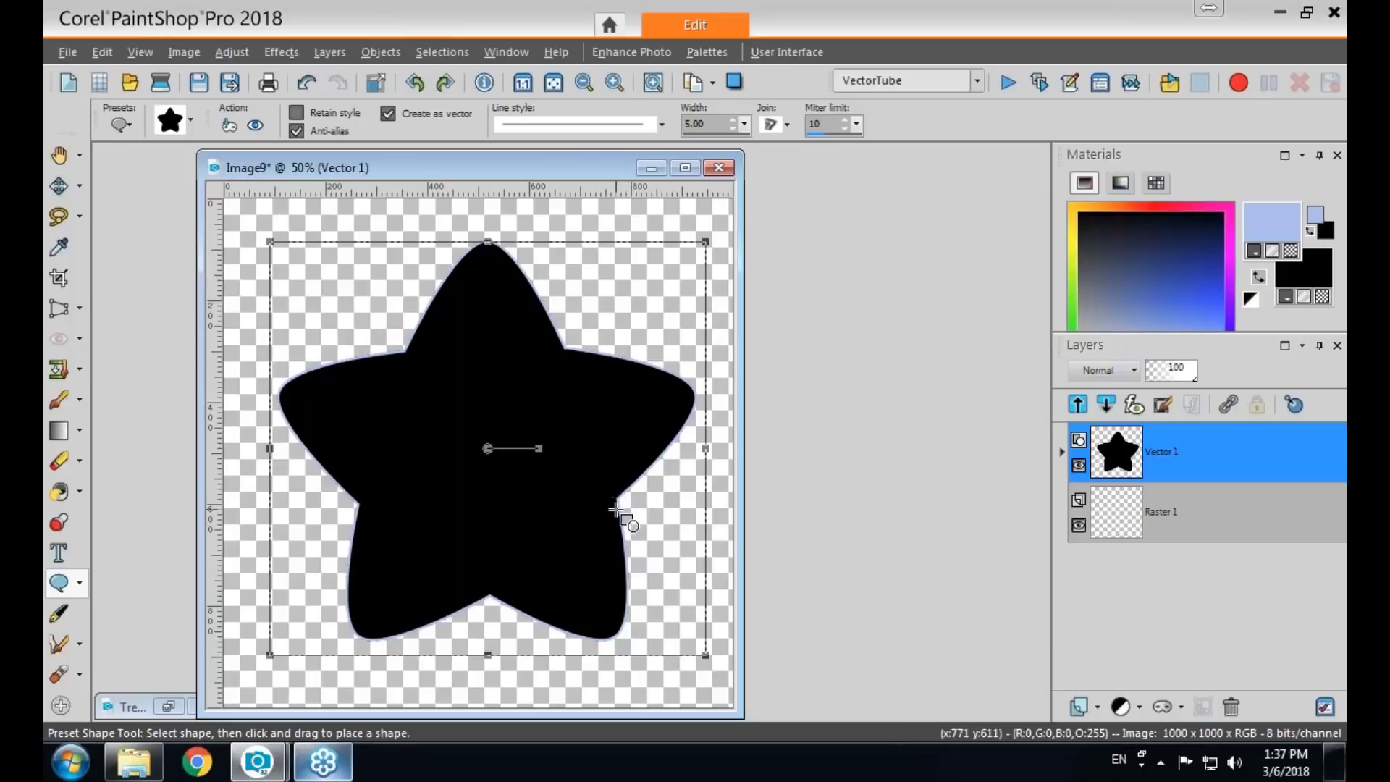
drag(619, 529, 621, 536)
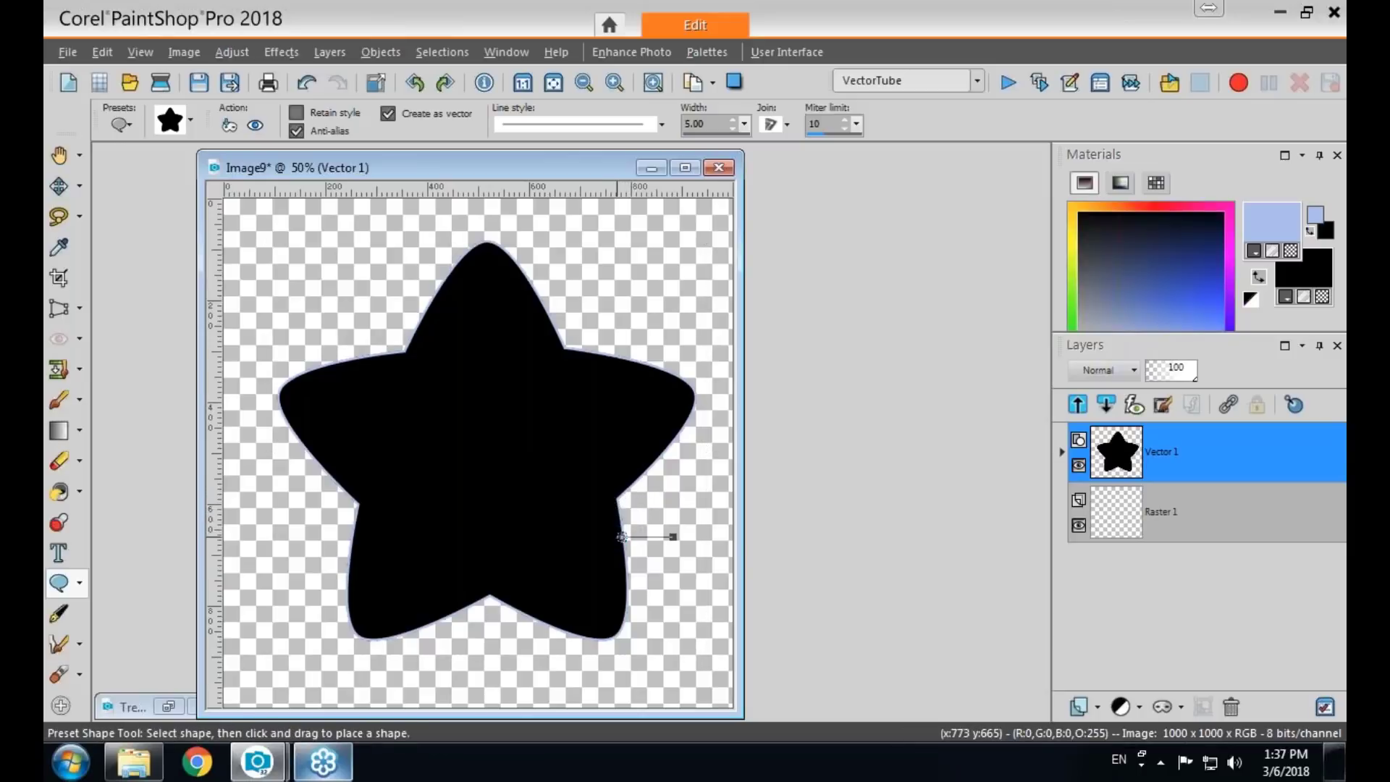
click(634, 569)
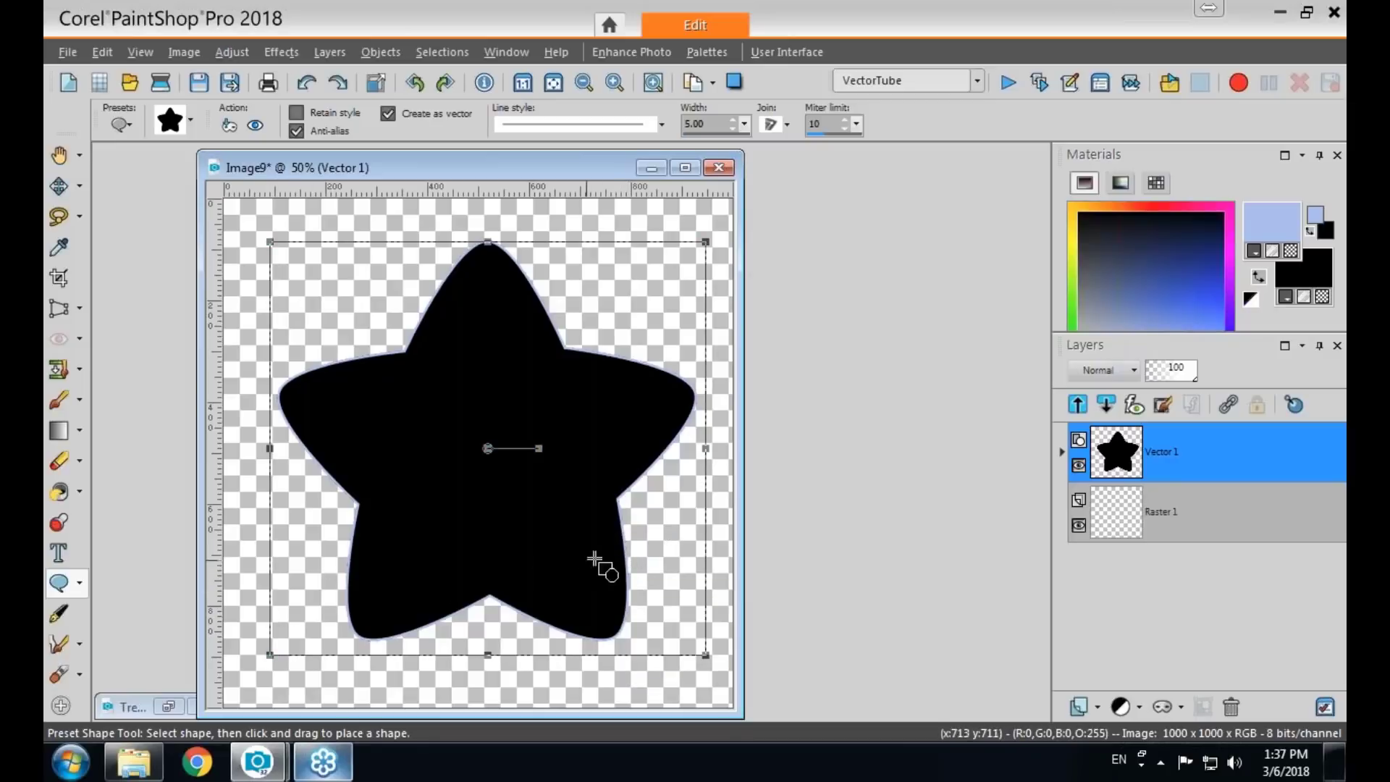
drag(618, 558, 619, 557)
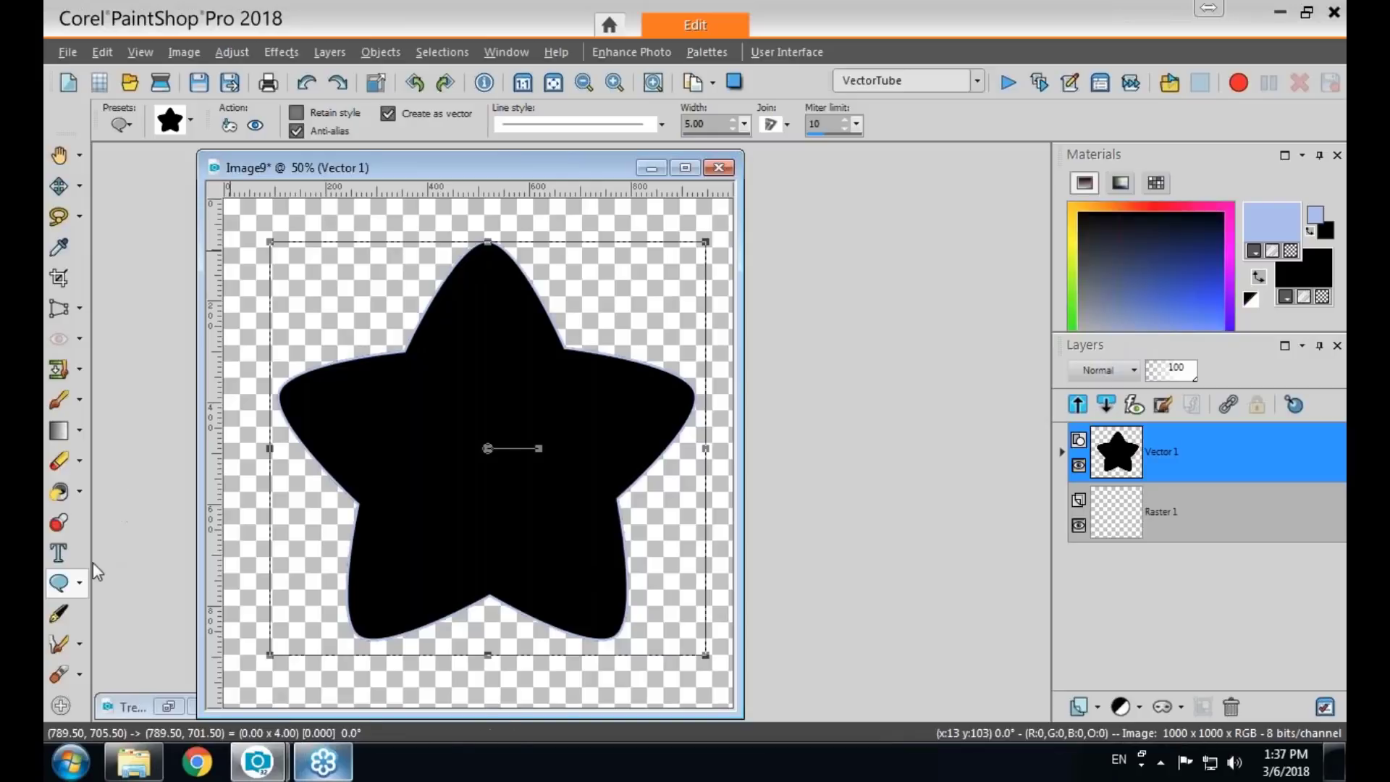
Check with the Pen tool whether the star object can be converted to a path.
click(58, 613)
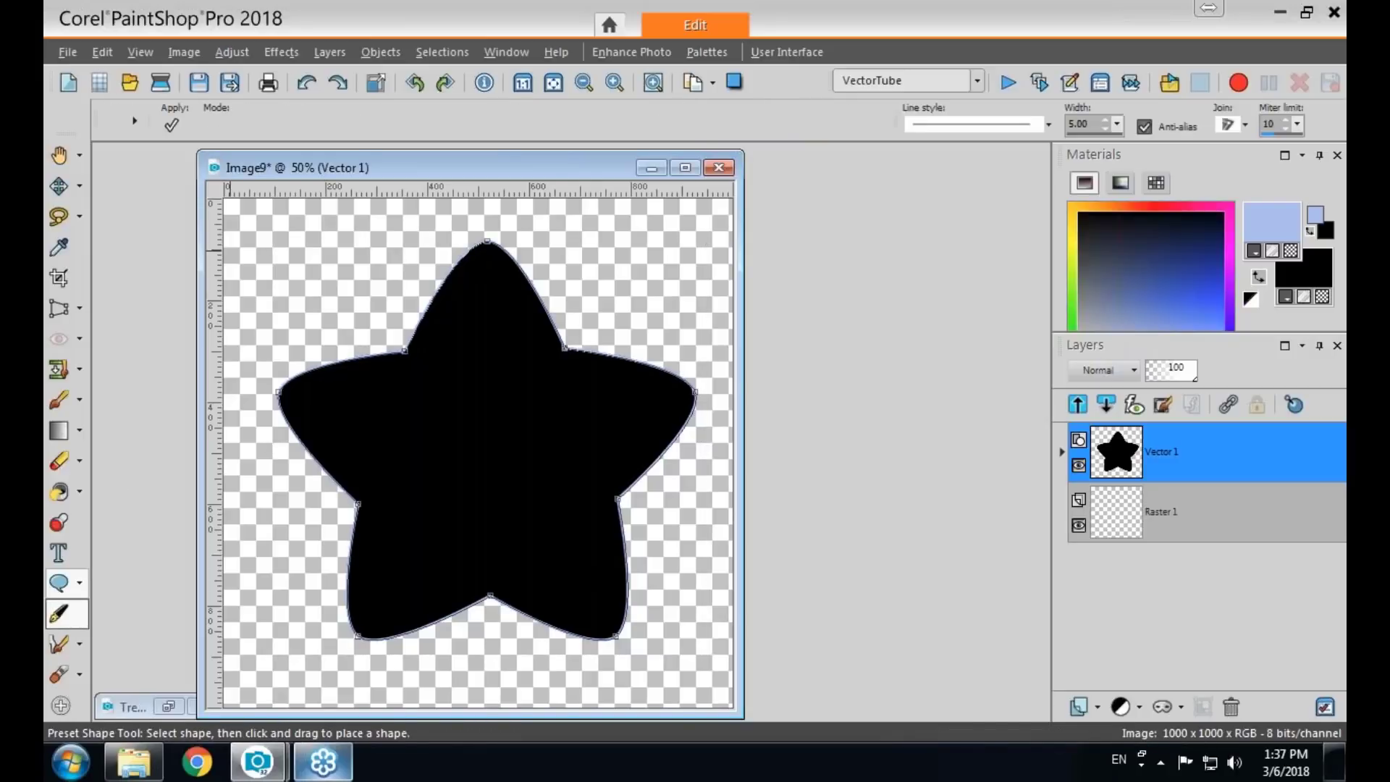
right_click(631, 486)
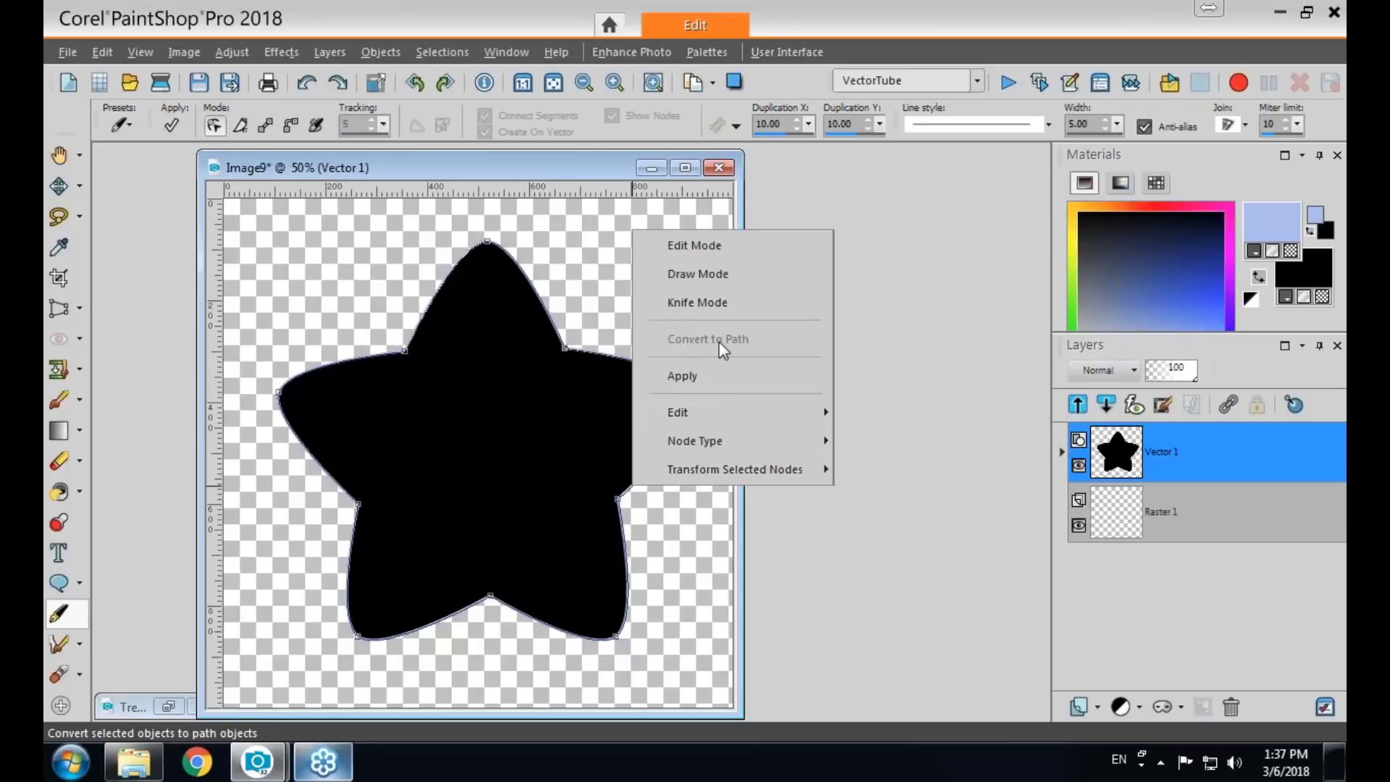
click(881, 375)
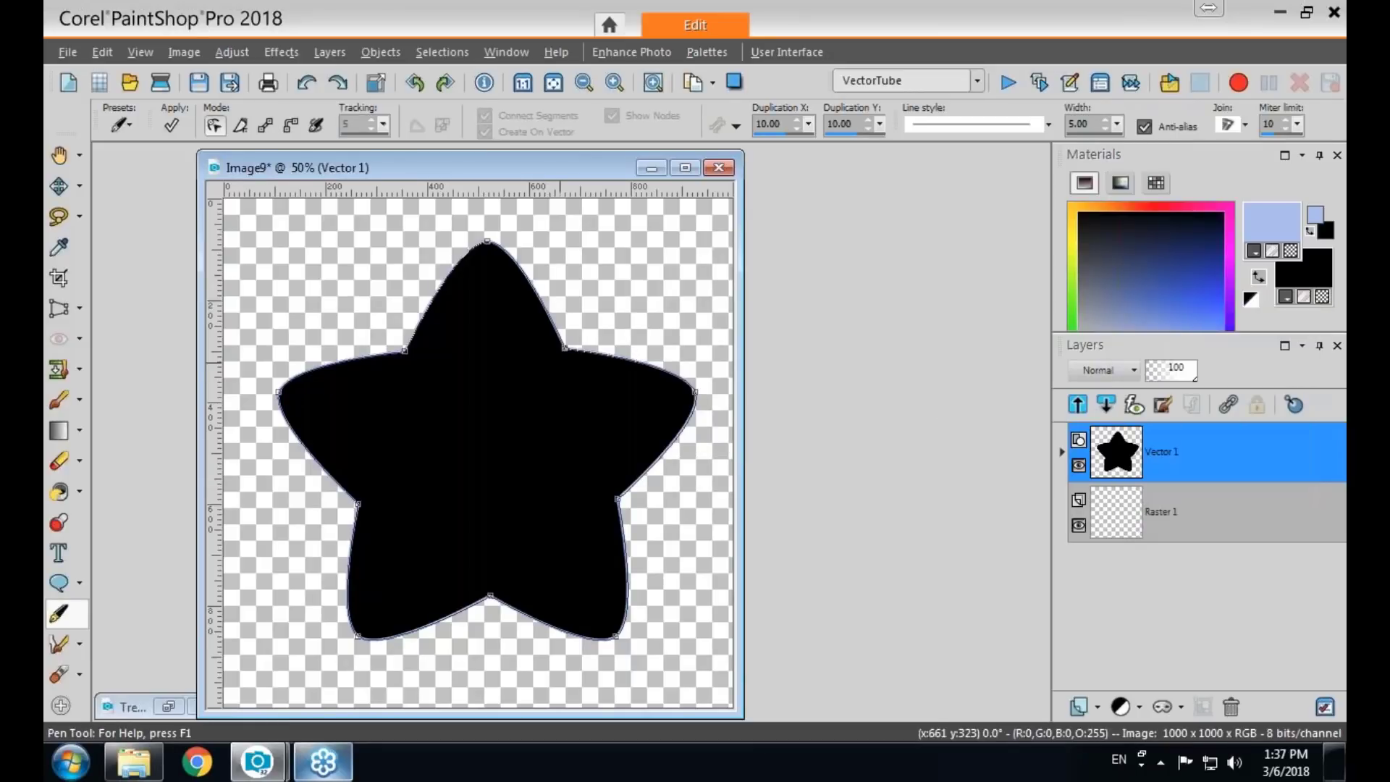
Choose the dark olive-brown natural rope picture tube from the Ropes category.
click(58, 522)
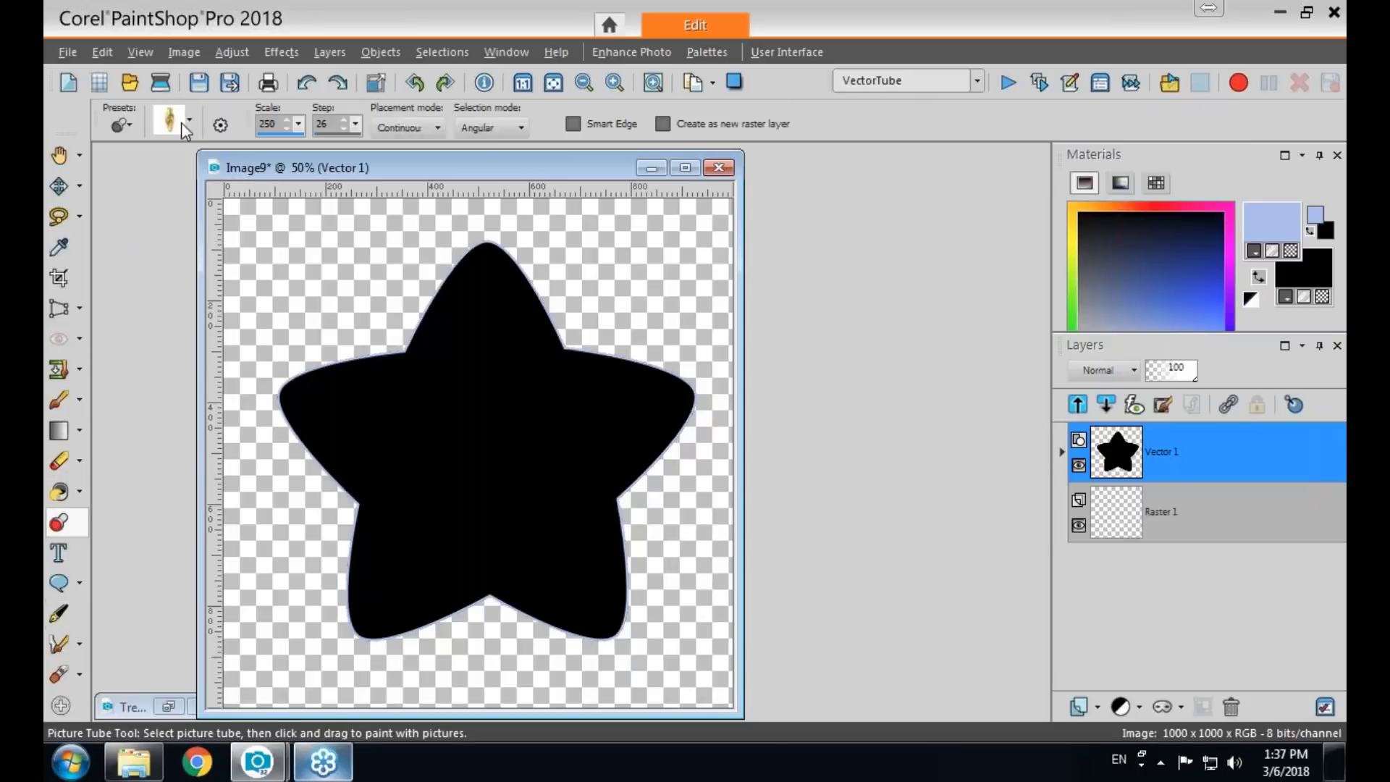
click(189, 123)
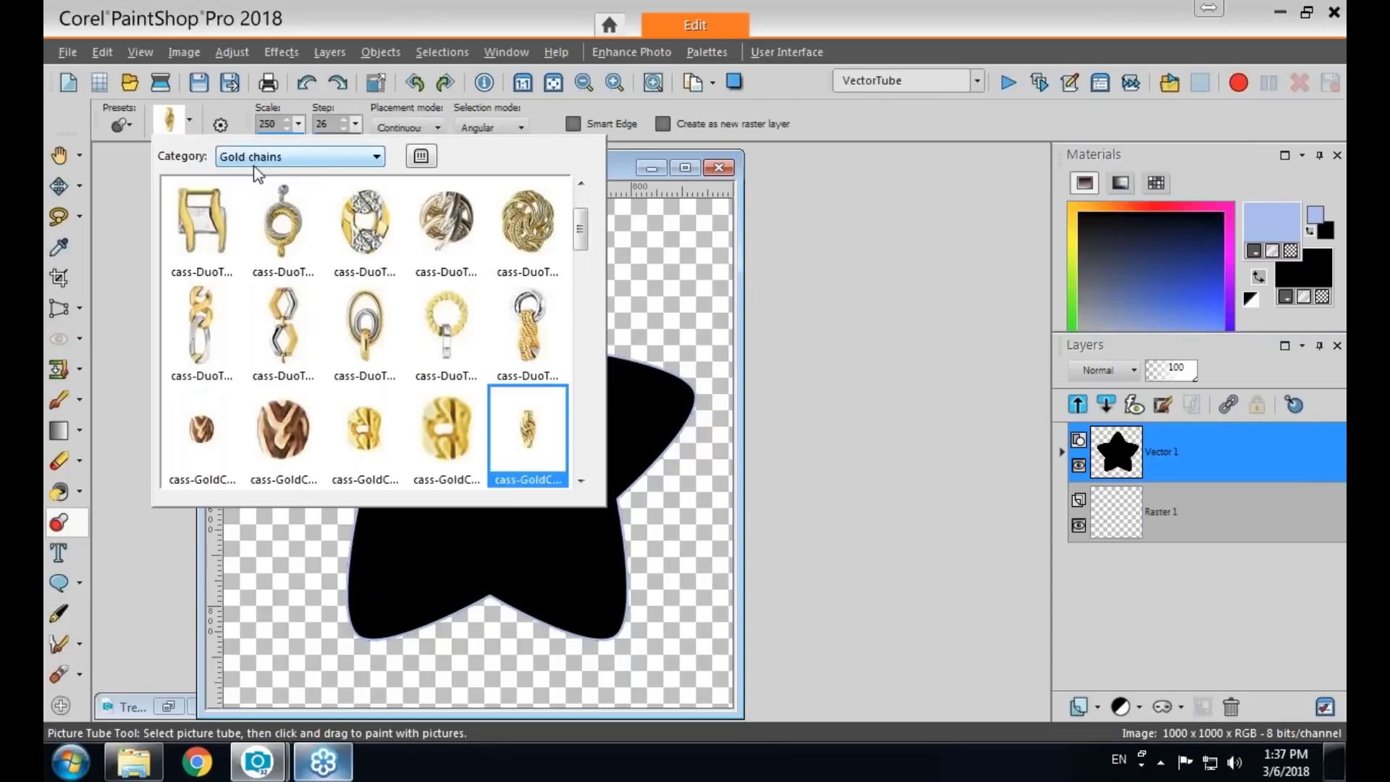
click(377, 156)
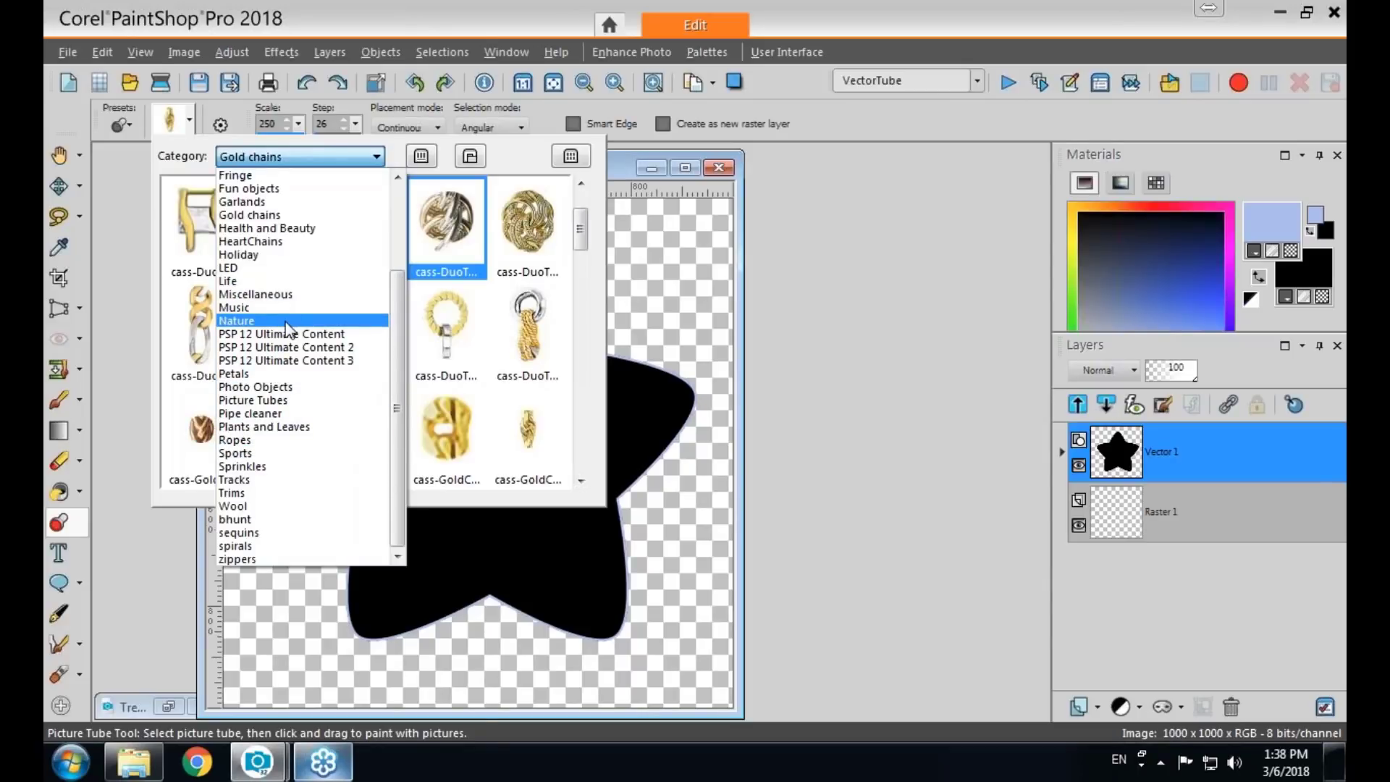
click(260, 440)
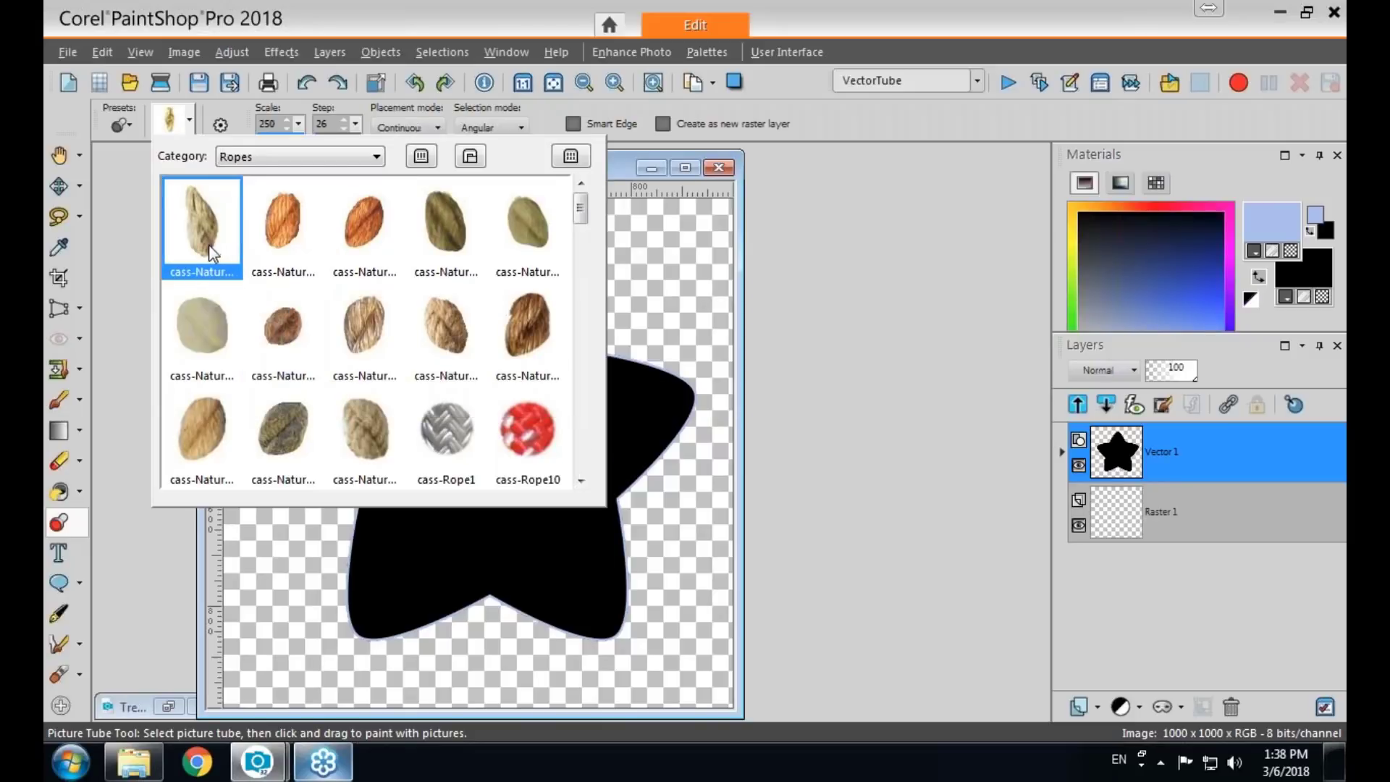
click(445, 246)
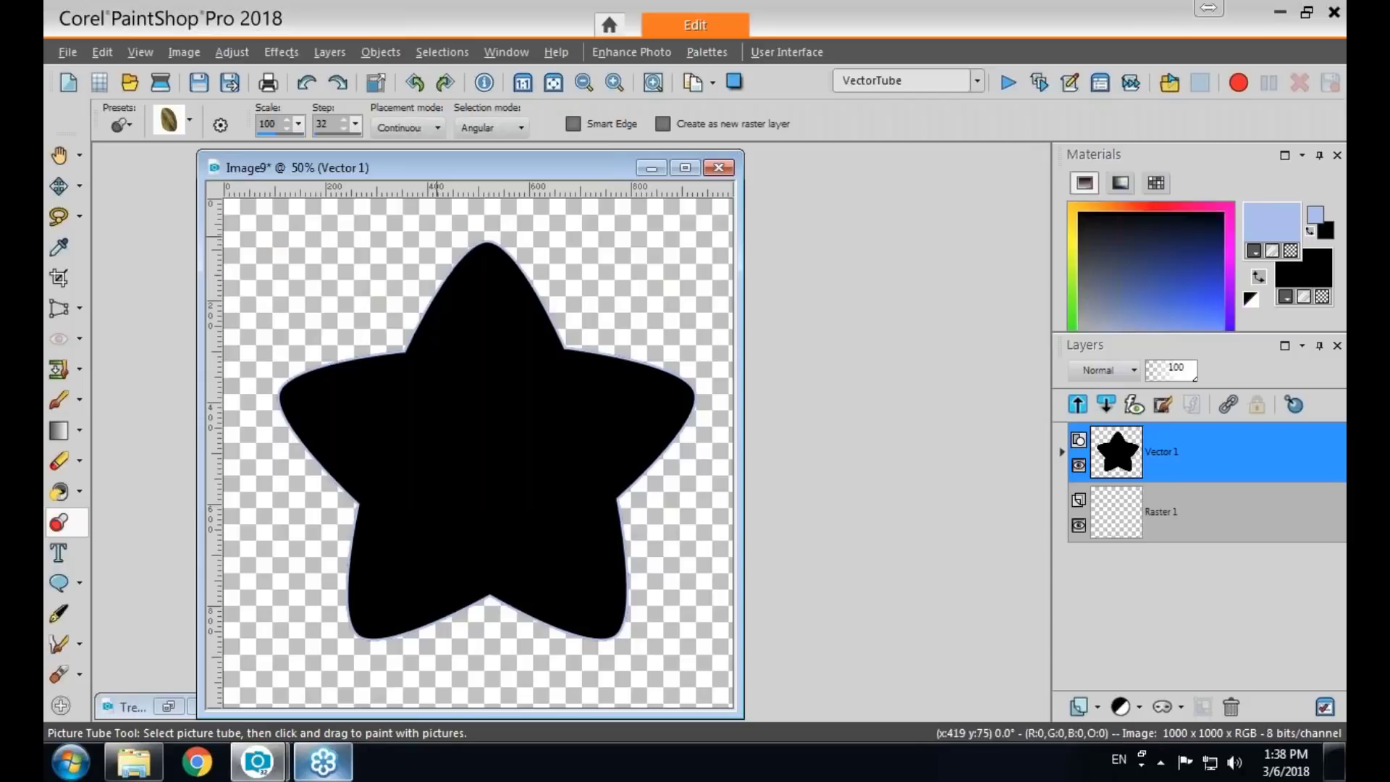
Stroke the star with the rope tube using the VectorTube script, and hide the Vector 1 layer.
click(1008, 85)
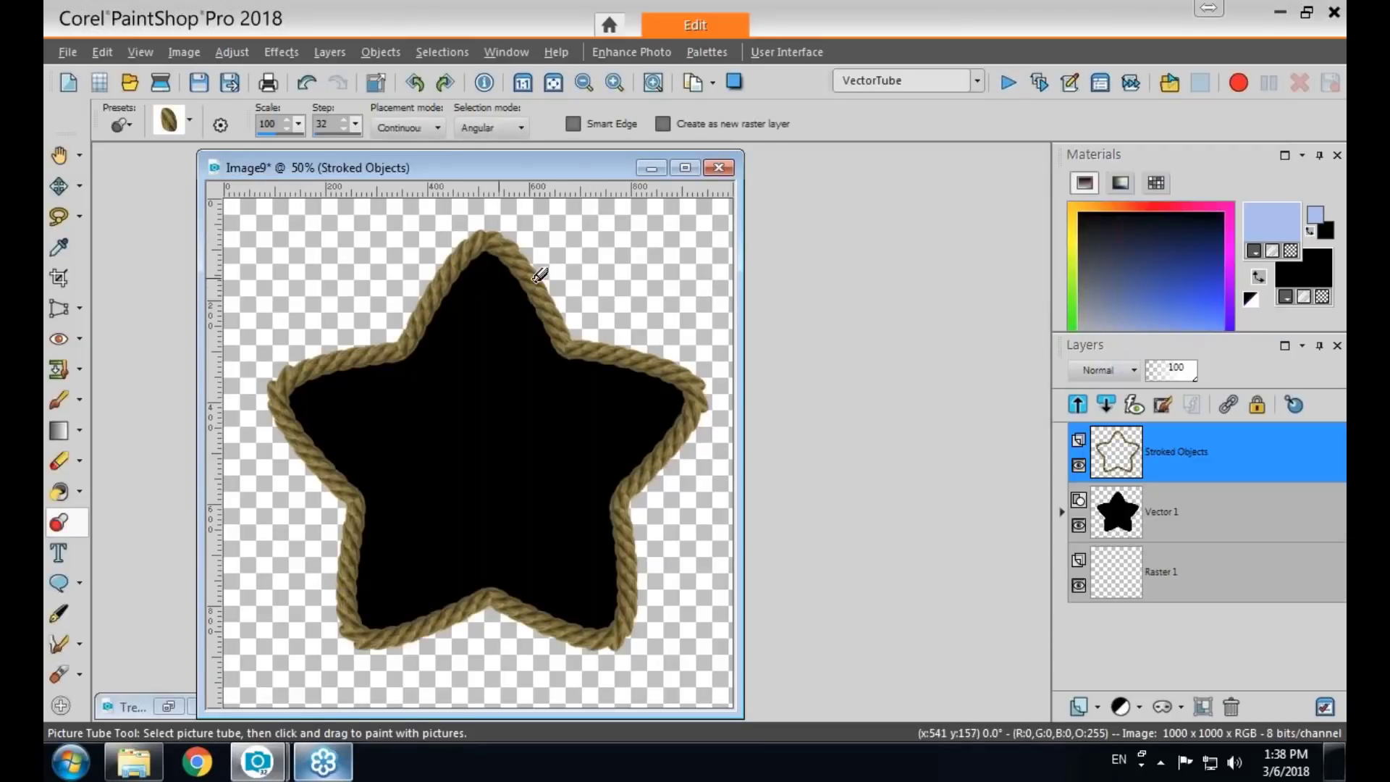
click(1078, 526)
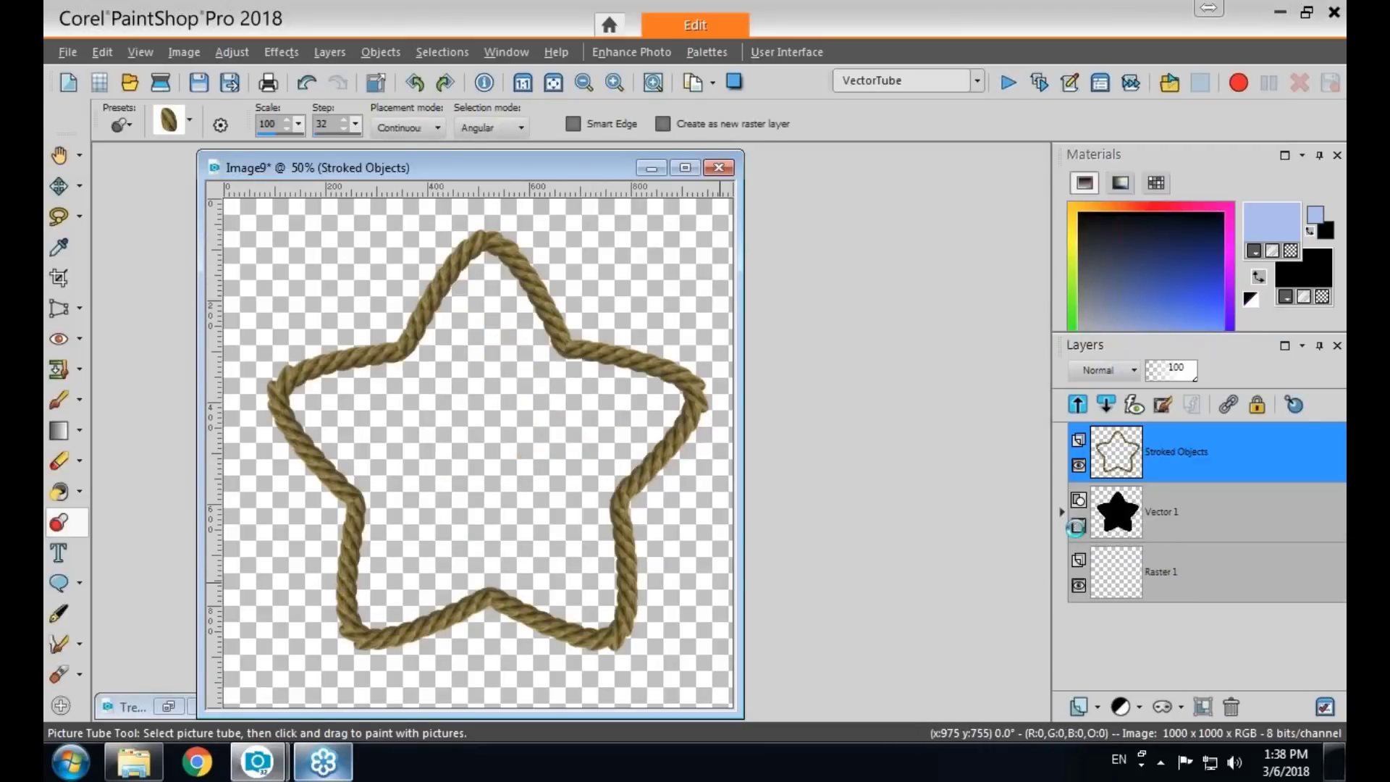
mouse_move(1074, 535)
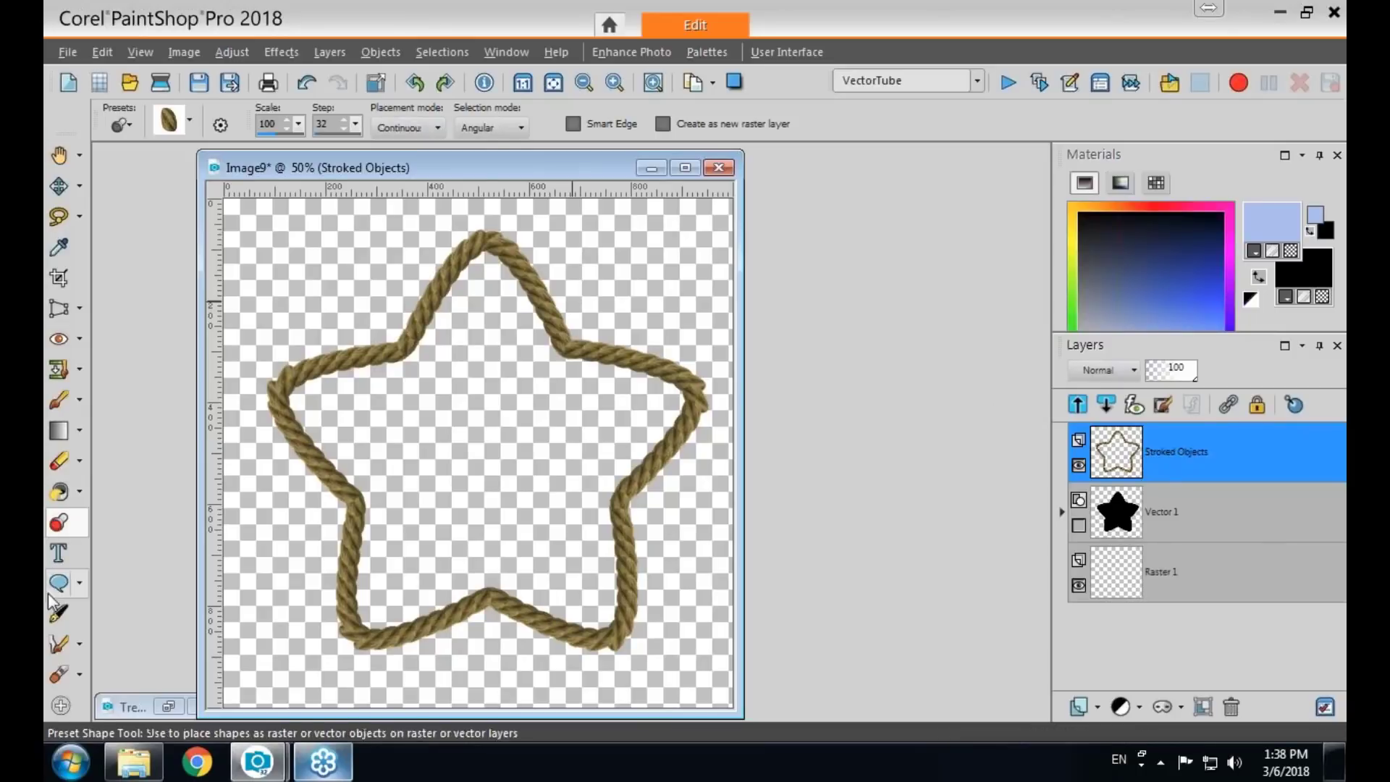
Draw a closed freehand vector path with the Pen tool that weaves back and forth across the rope all around the star.
click(58, 618)
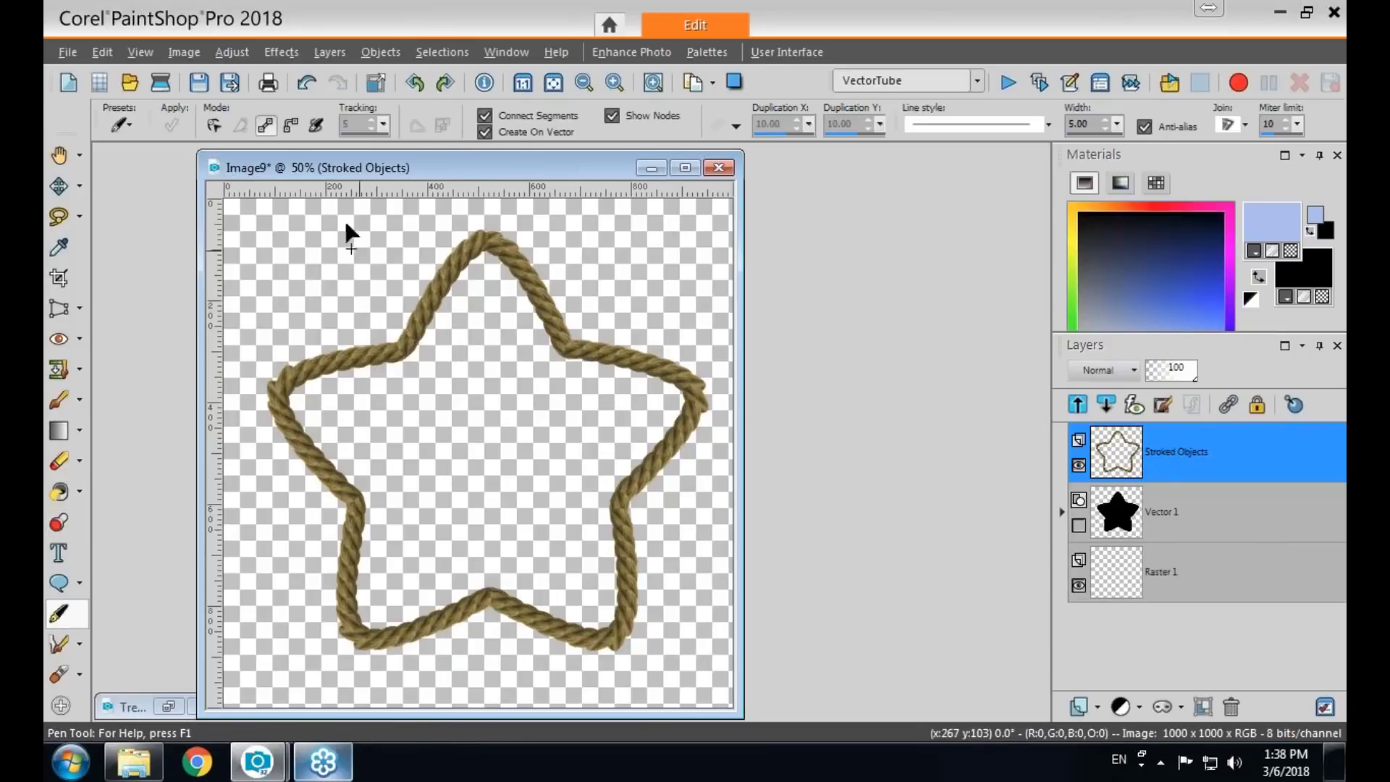
click(316, 126)
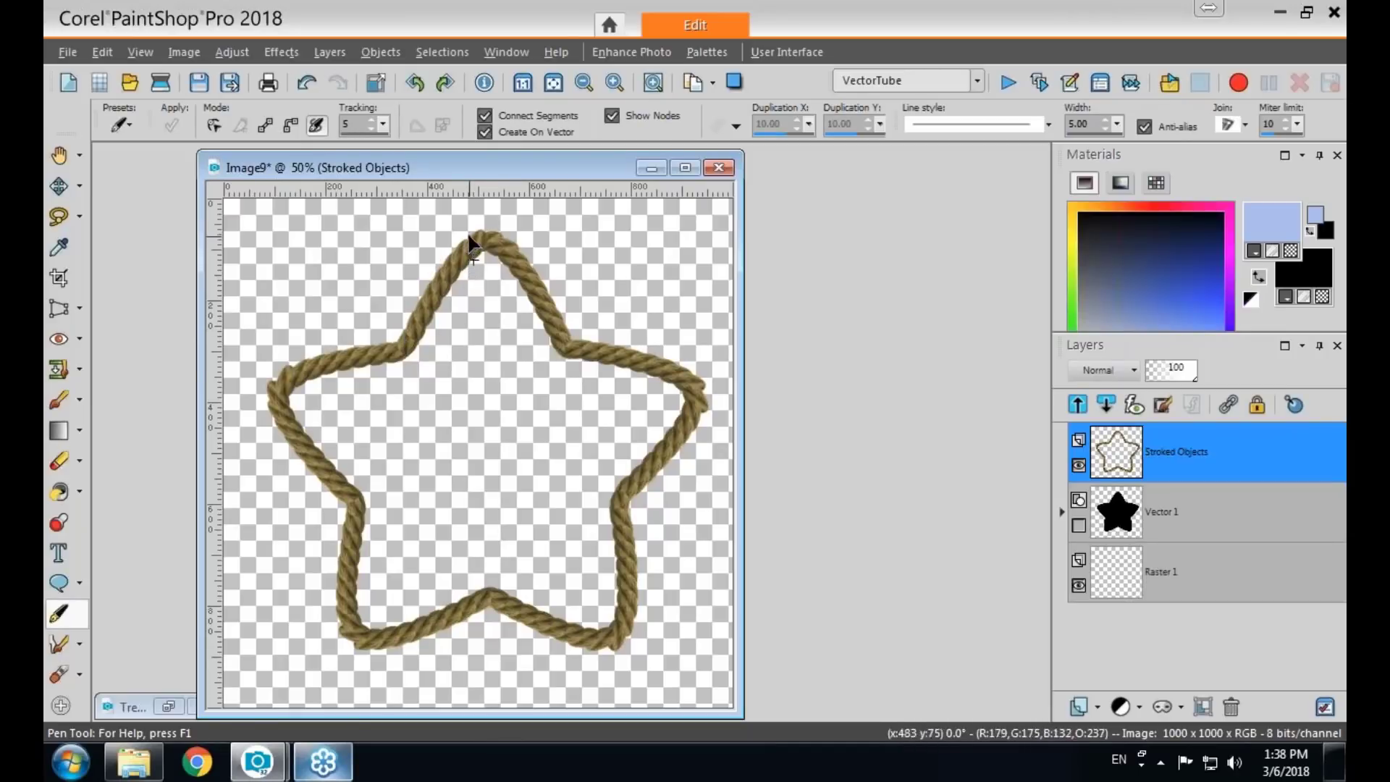
mouse_move(472, 243)
mouse_down()
mouse_move(498, 266)
mouse_move(540, 273)
mouse_move(595, 370)
mouse_move(660, 354)
mouse_move(680, 369)
mouse_move(691, 427)
mouse_move(676, 465)
mouse_move(619, 464)
mouse_move(610, 509)
mouse_move(636, 542)
mouse_move(623, 599)
mouse_move(586, 642)
mouse_move(536, 642)
mouse_move(511, 597)
mouse_up()
mouse_move(482, 592)
mouse_down()
mouse_move(441, 642)
mouse_move(394, 642)
mouse_move(325, 583)
mouse_move(360, 552)
mouse_move(363, 528)
mouse_move(320, 474)
mouse_move(300, 396)
mouse_move(314, 342)
mouse_move(380, 362)
mouse_move(423, 346)
mouse_move(420, 279)
mouse_move(499, 254)
mouse_move(497, 307)
mouse_up()
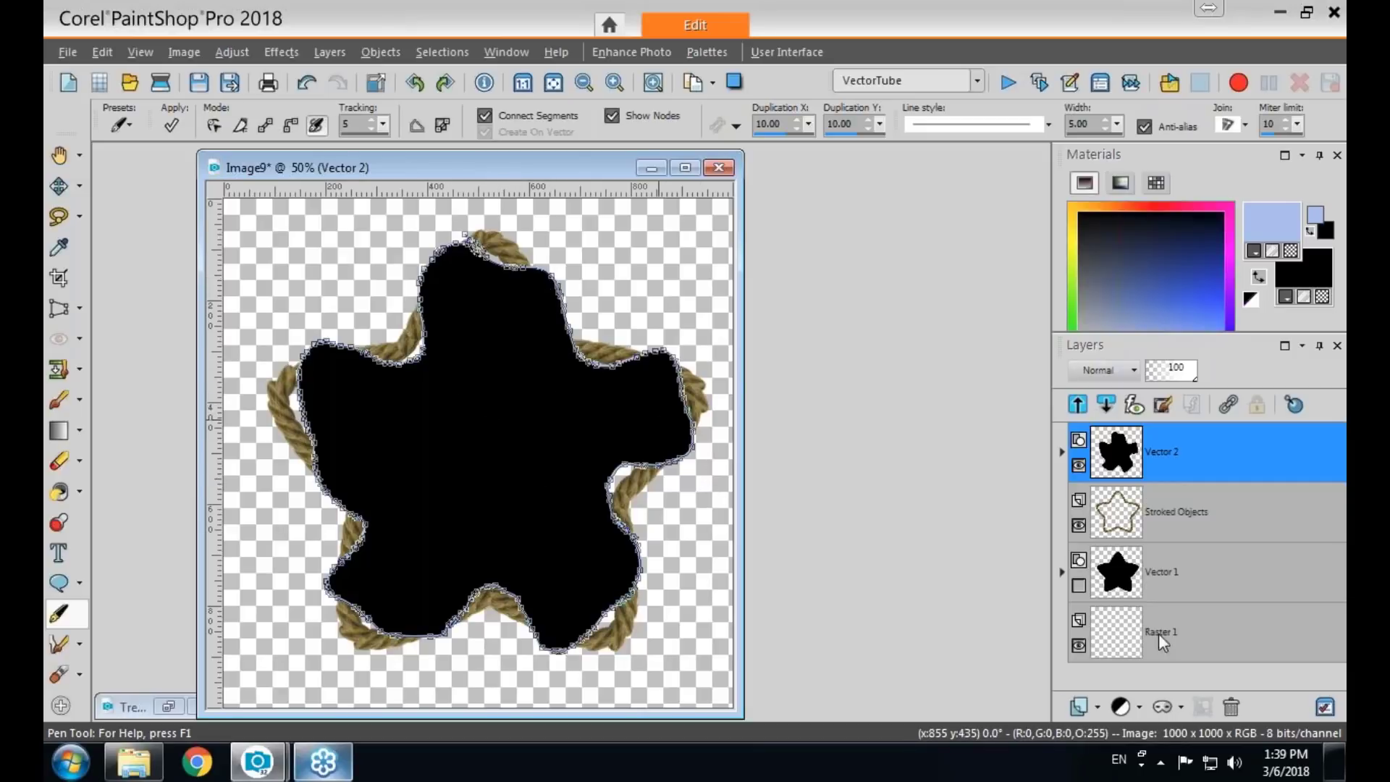
Make the Raster 1 layer active and choose the purple-and-white cass-String picture tube from the Ropes category.
mouse_move(1170, 650)
click(1162, 632)
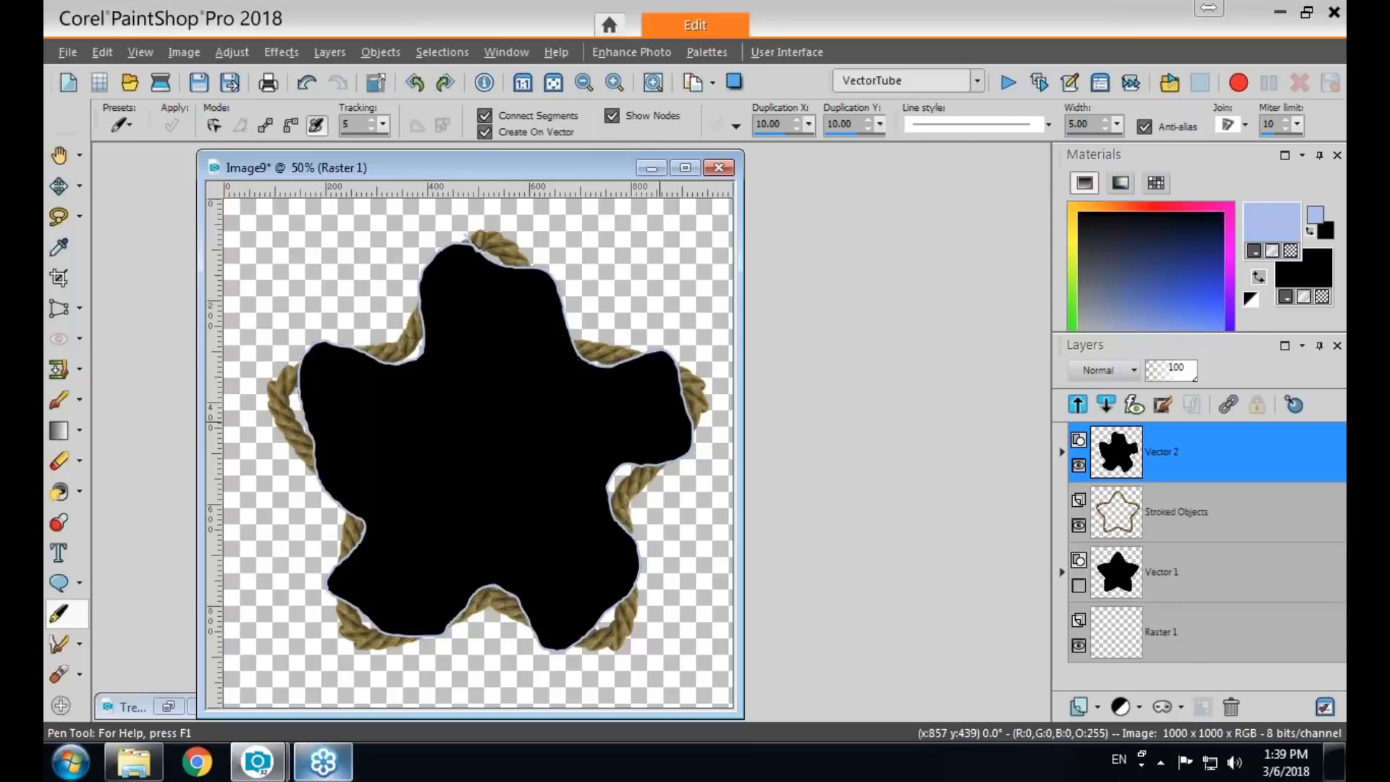
click(59, 522)
click(189, 120)
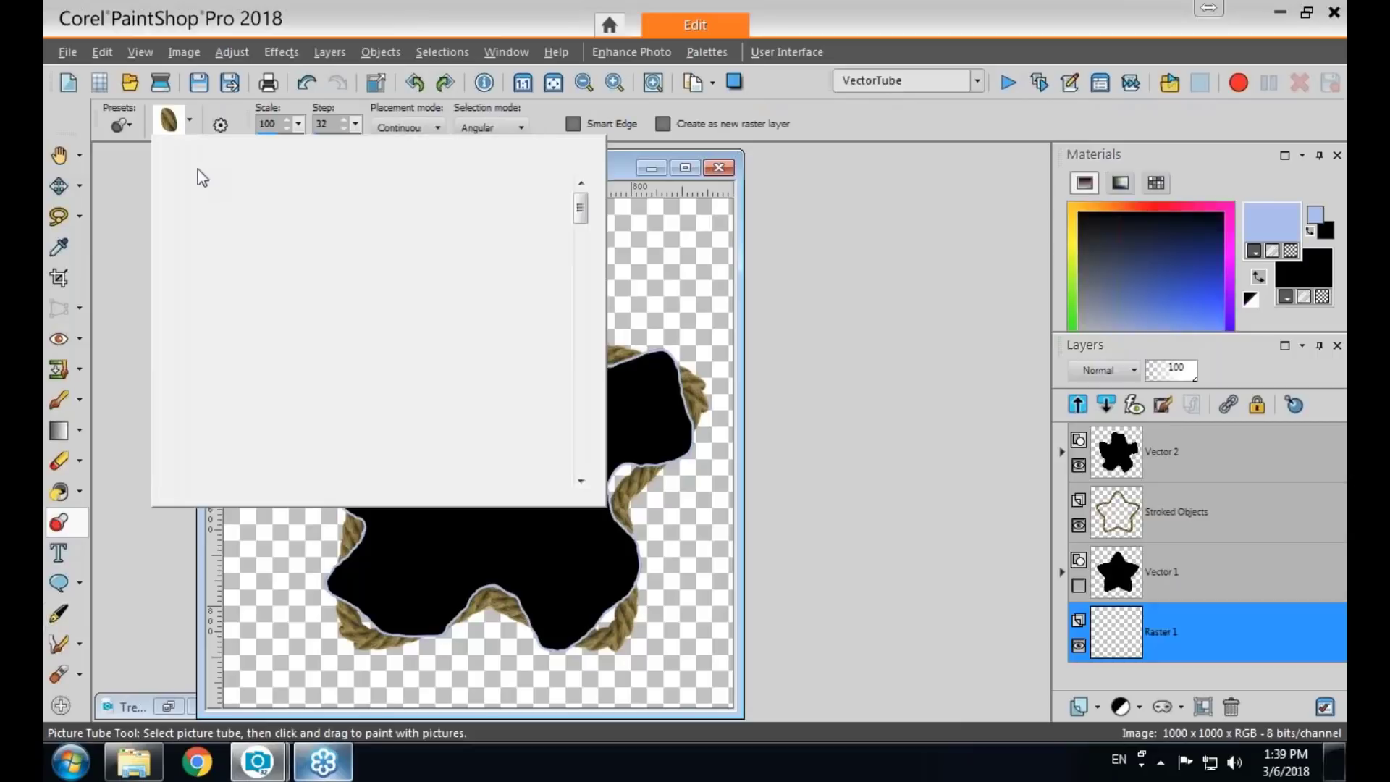
click(377, 158)
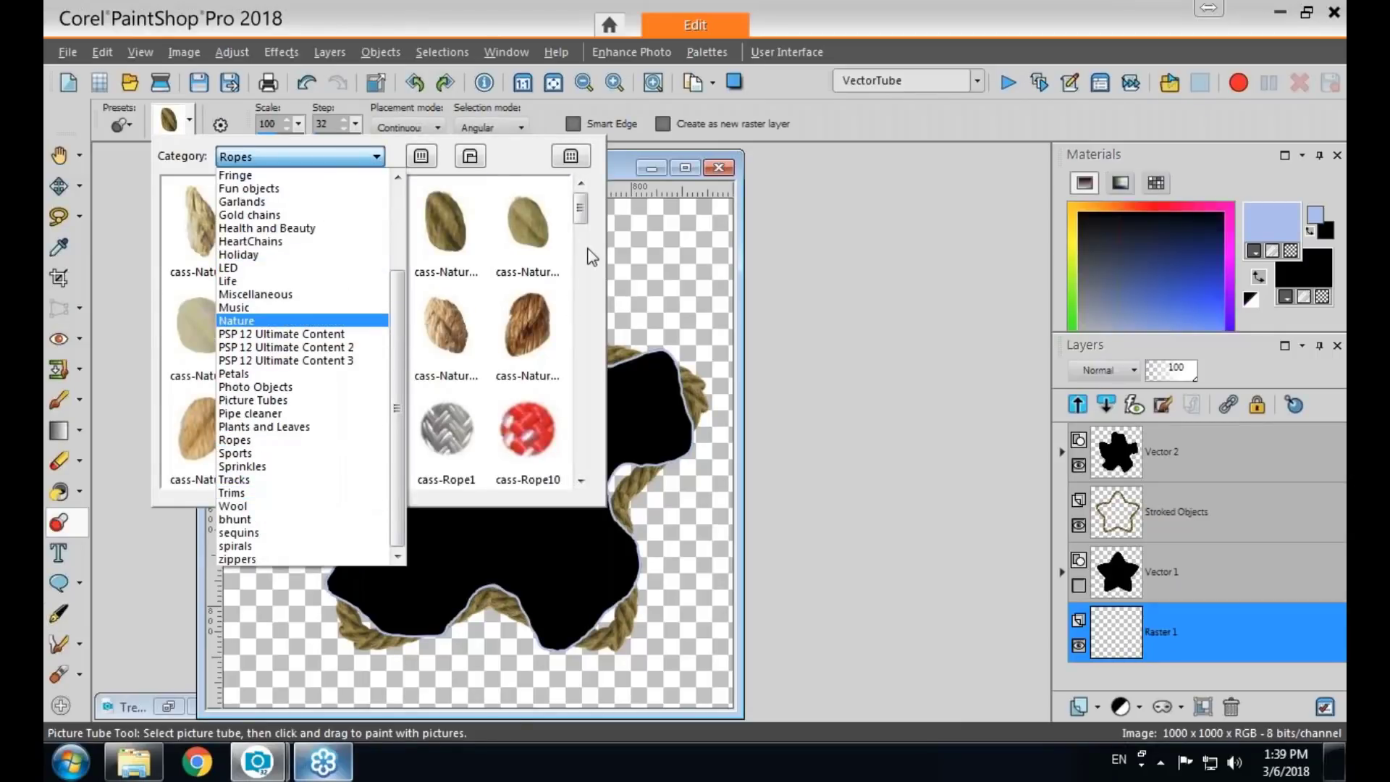
click(581, 214)
drag(584, 215, 583, 434)
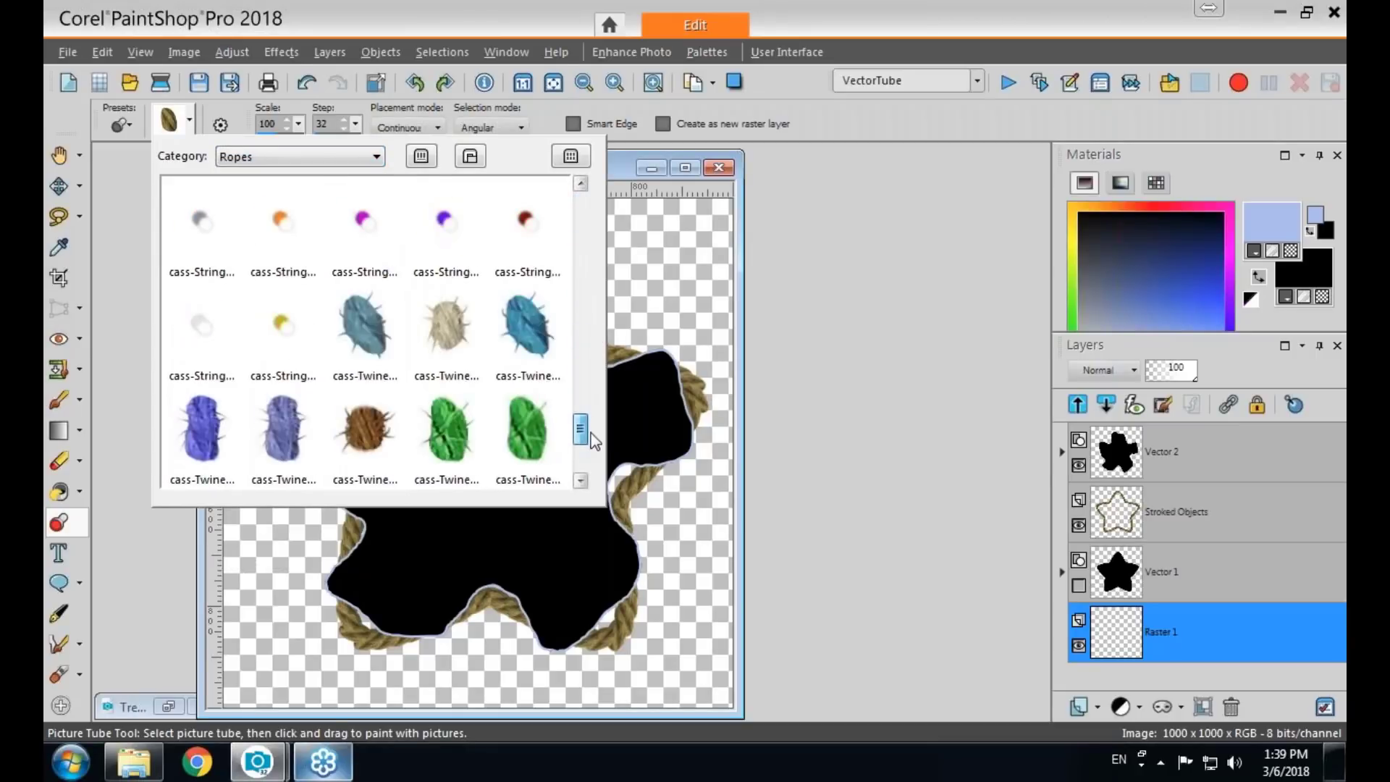
click(447, 246)
click(446, 246)
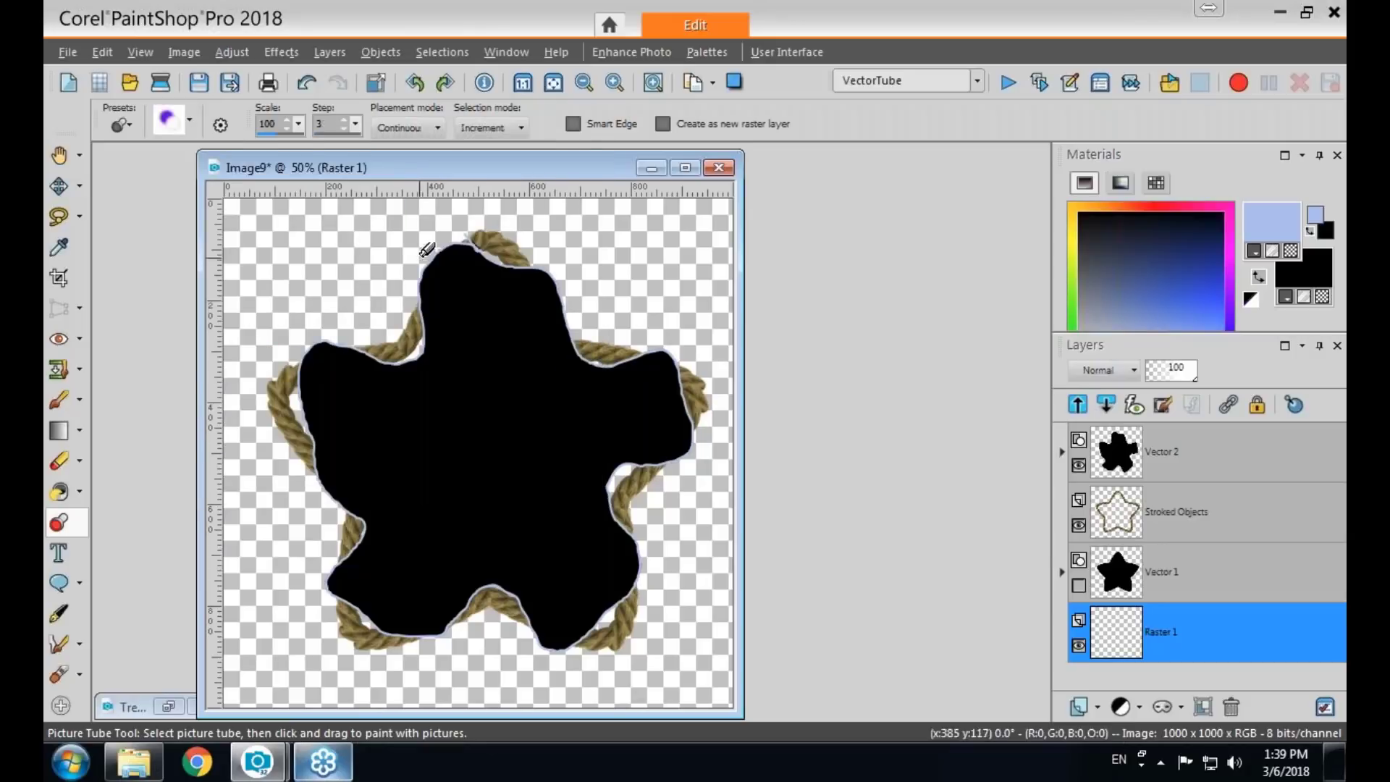
Paint a test stroke with the purple string tube beside the star and undo it.
mouse_move(235, 286)
mouse_down()
mouse_move(346, 232)
mouse_move(387, 229)
mouse_move(293, 296)
mouse_move(295, 336)
mouse_up()
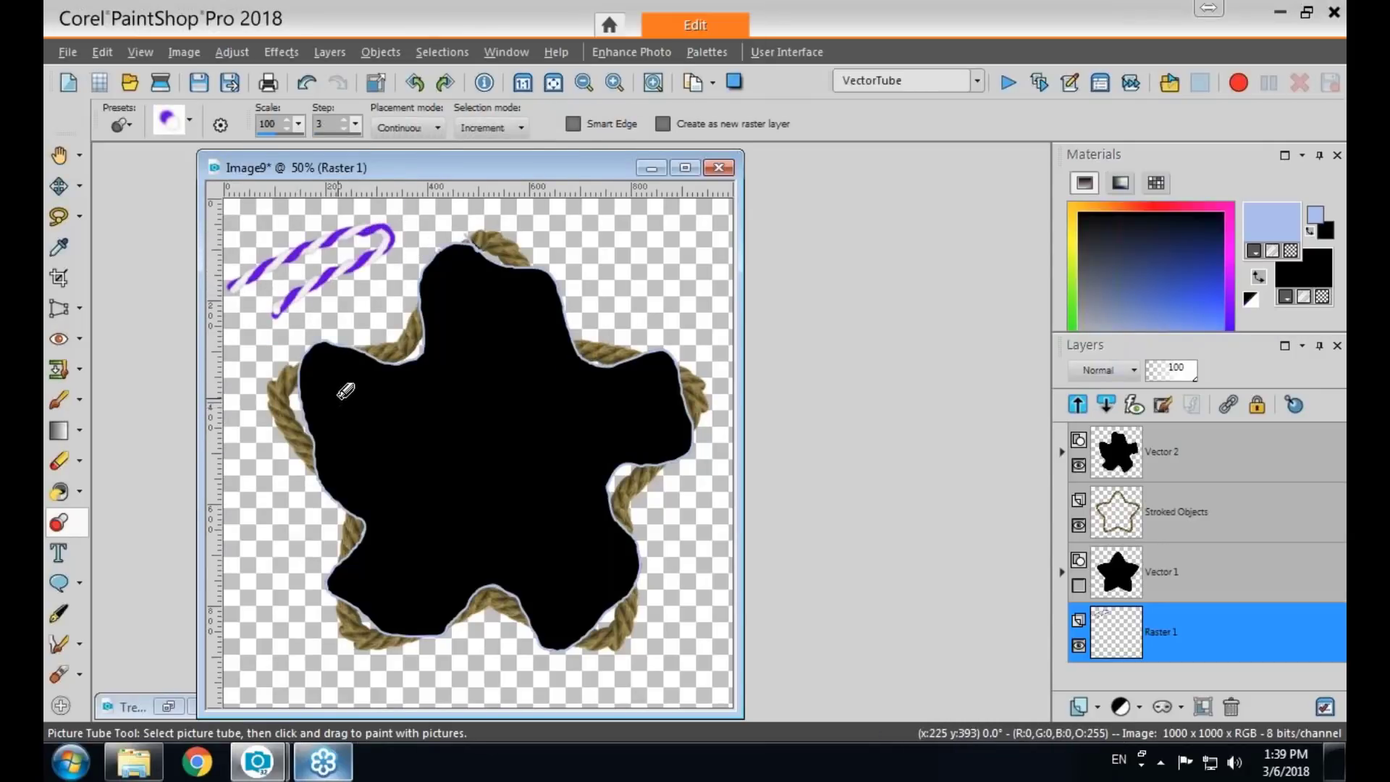
key(ctrl+z)
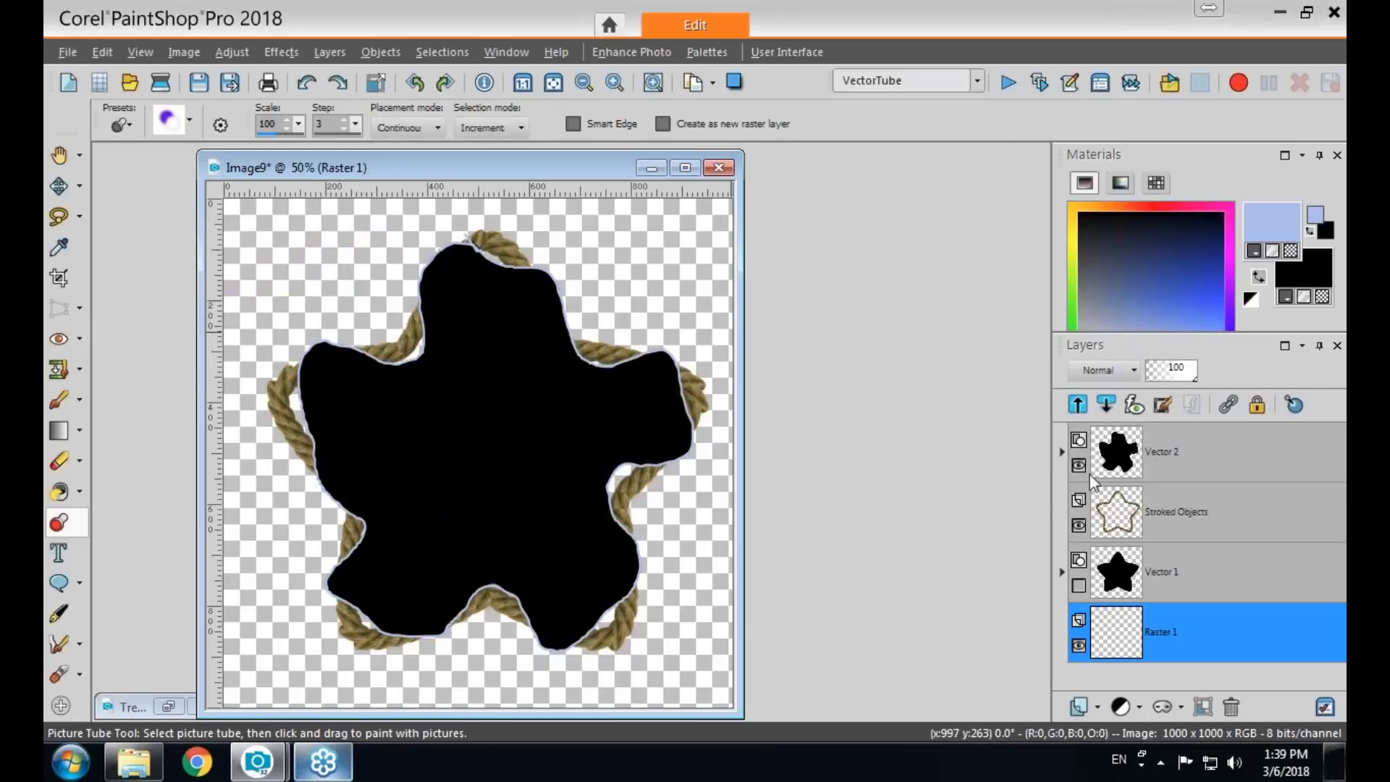
Stroke the wavy New Path object with the purple string tube using the VectorTube script, and hide the Vector 2 layer.
click(1061, 455)
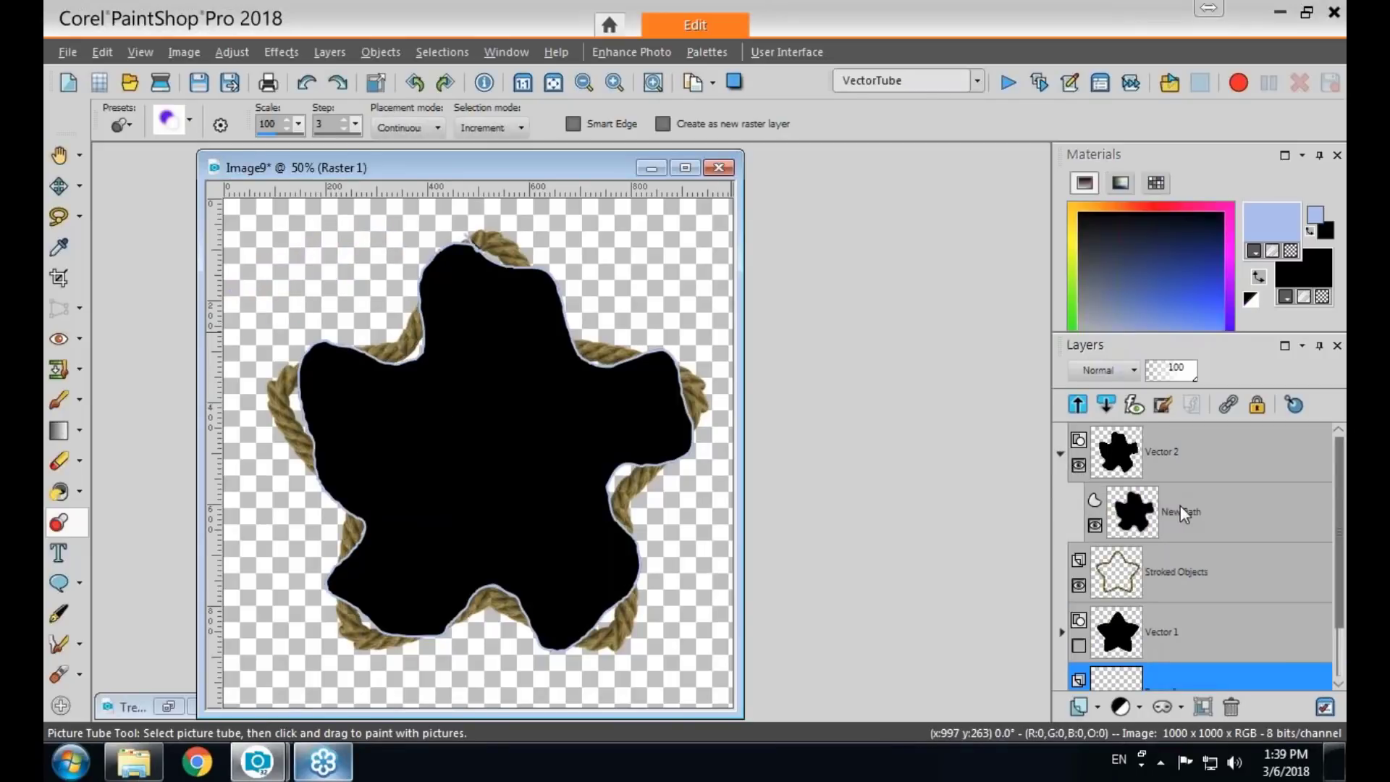
click(1160, 508)
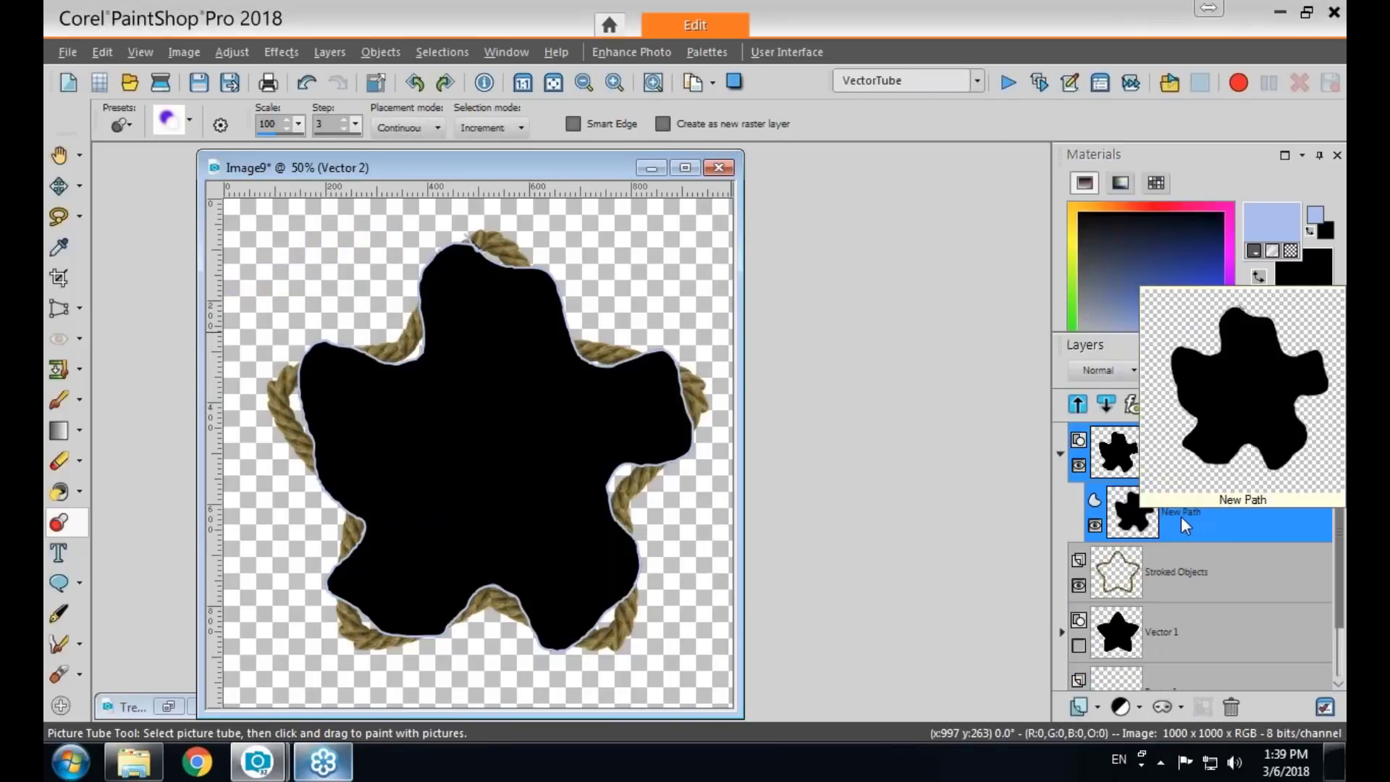
click(1007, 83)
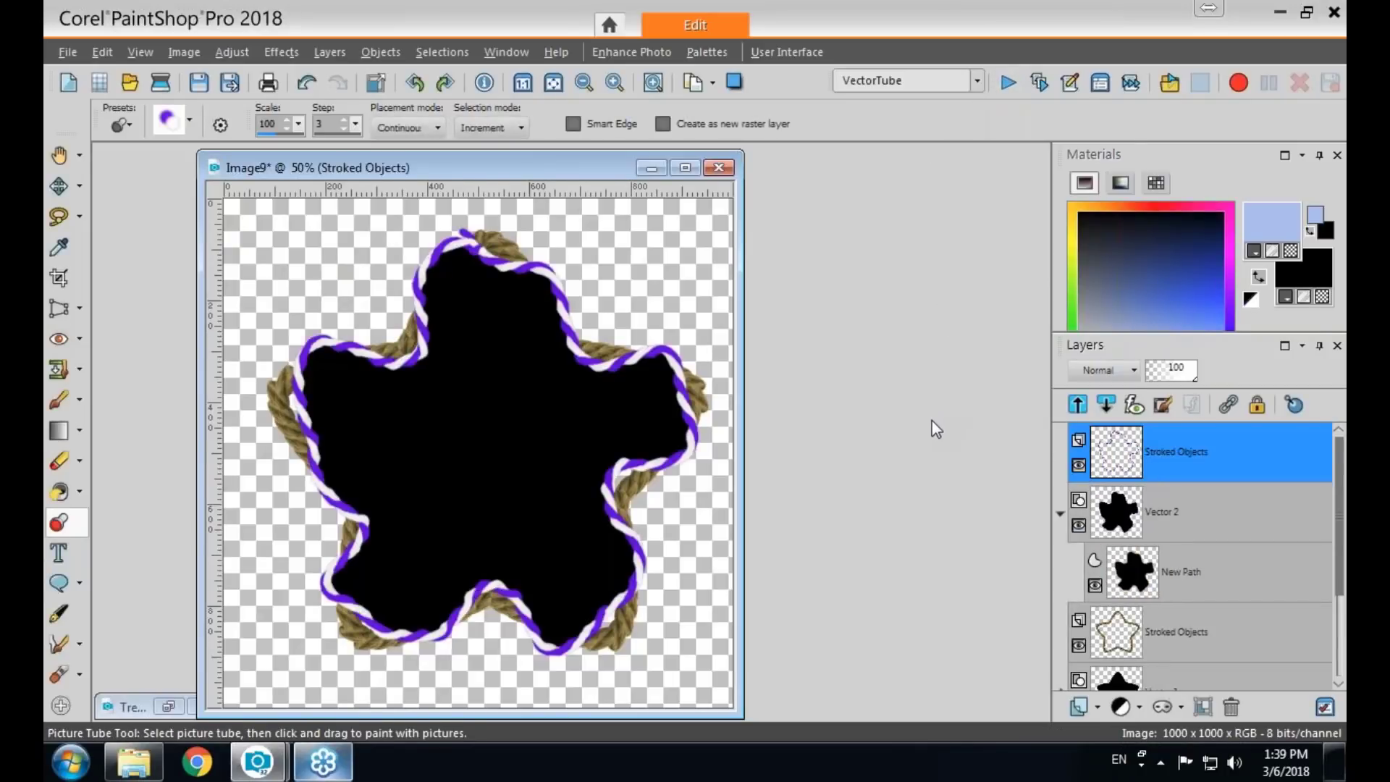
click(1078, 525)
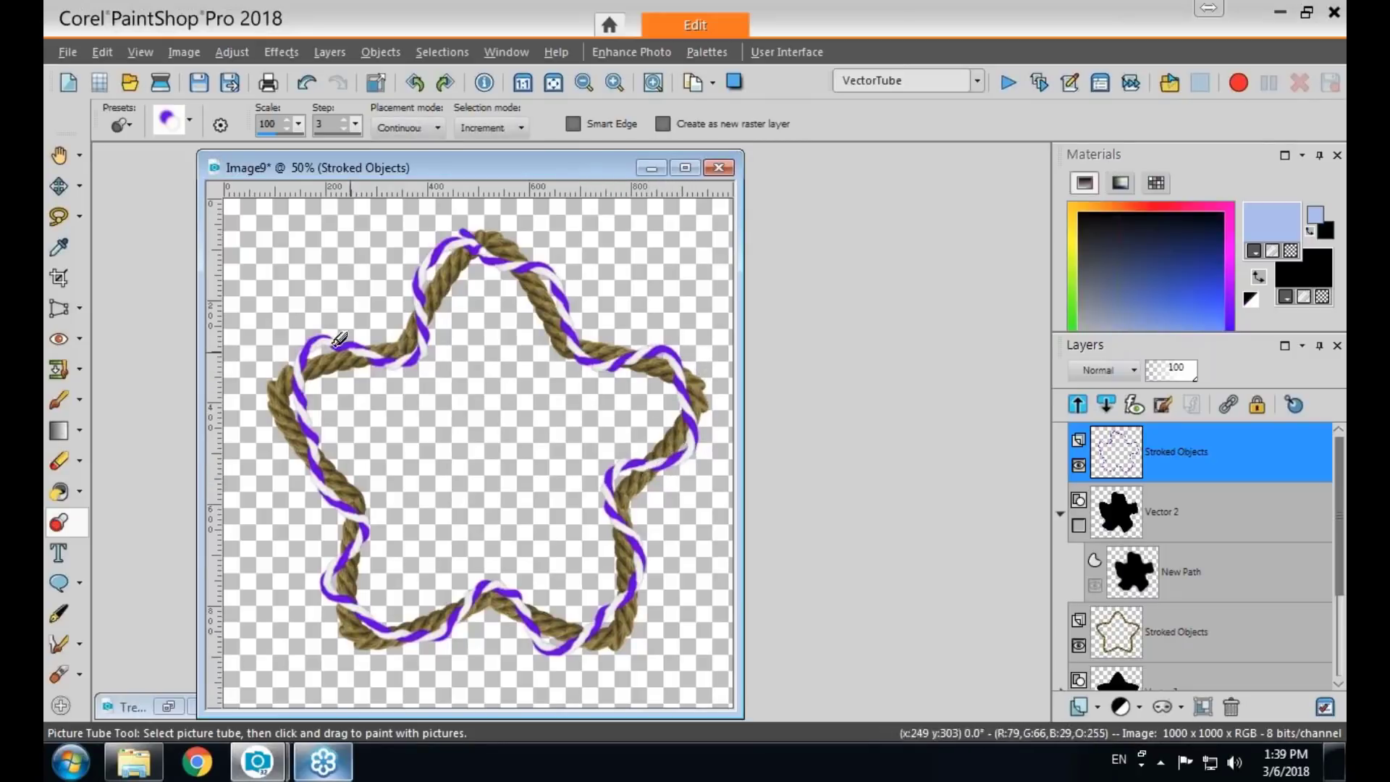
Select the whole rope on its Stroked Objects layer using the Magic Wand with match mode Opacity.
click(80, 217)
click(136, 275)
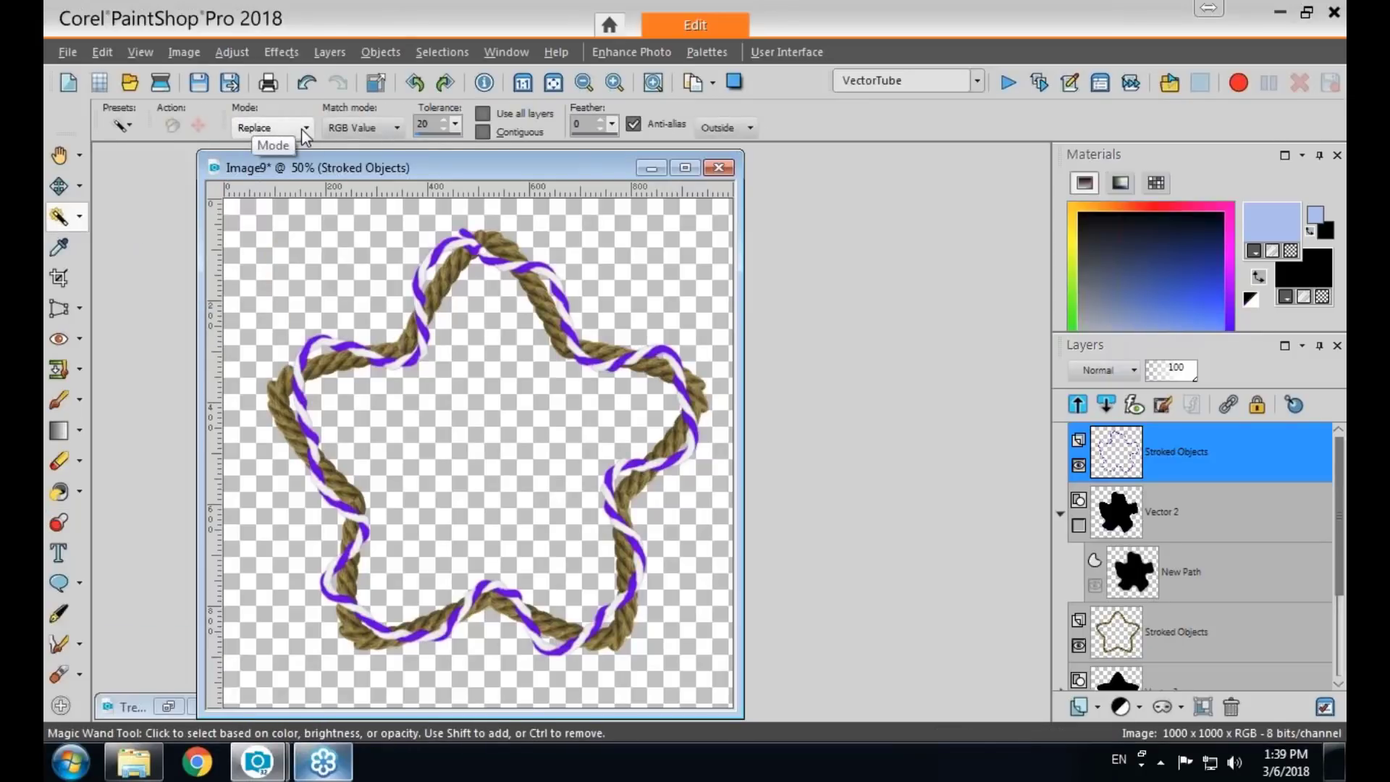
click(356, 135)
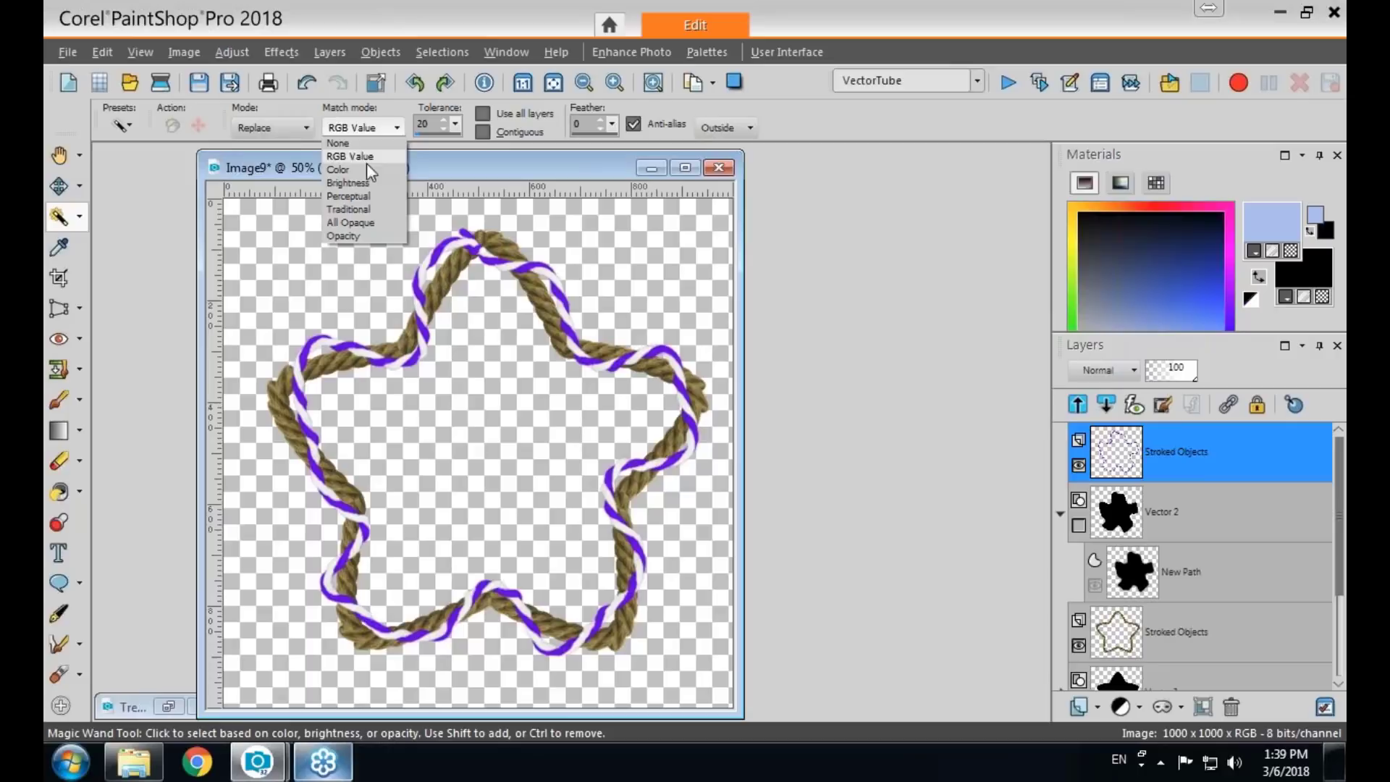
click(355, 236)
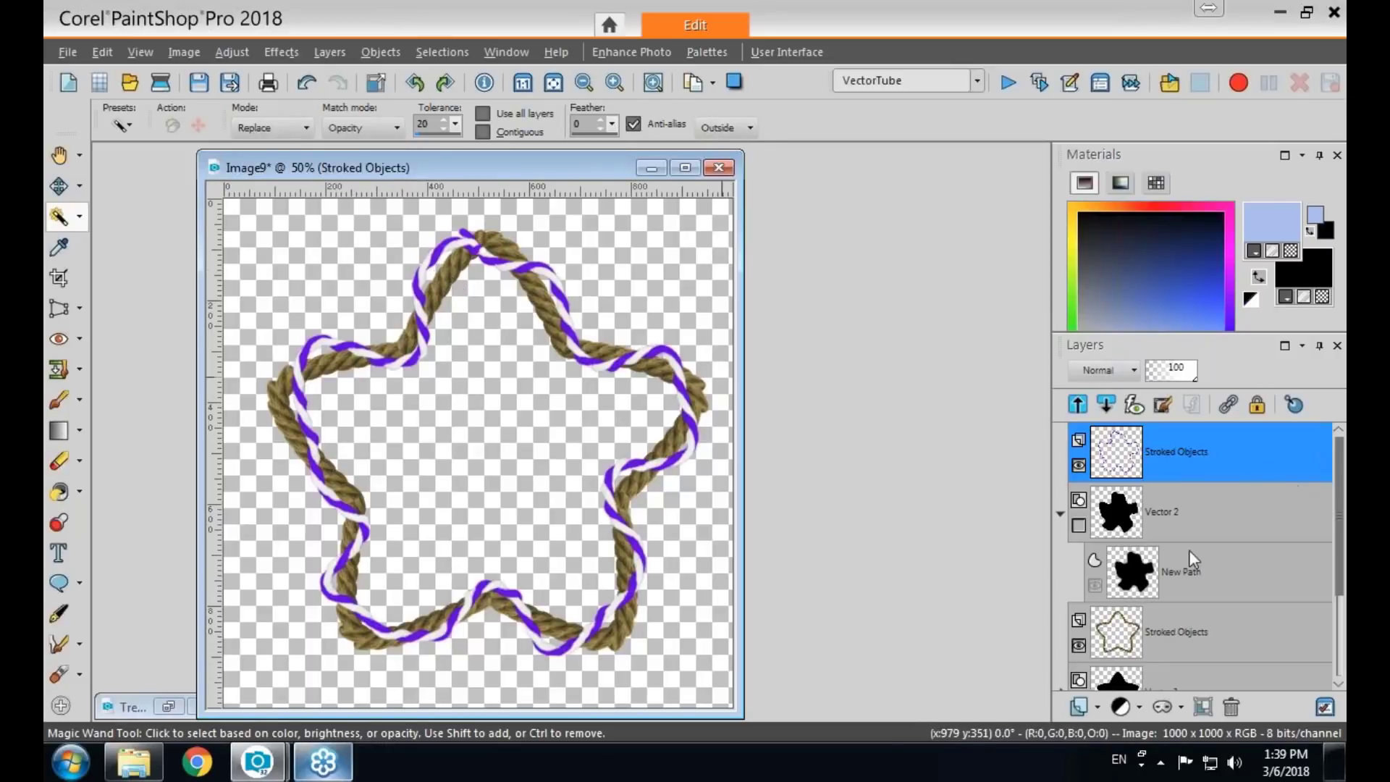
click(1123, 641)
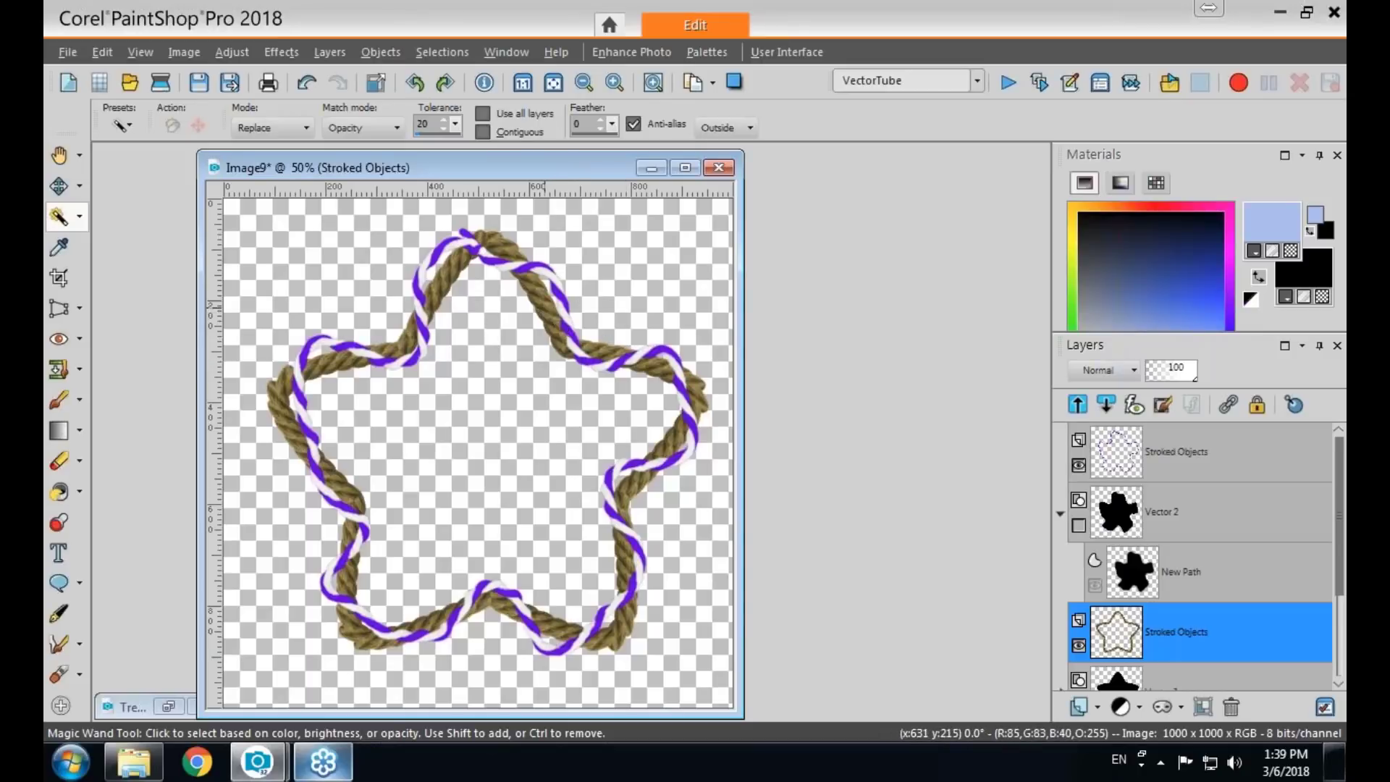
click(596, 355)
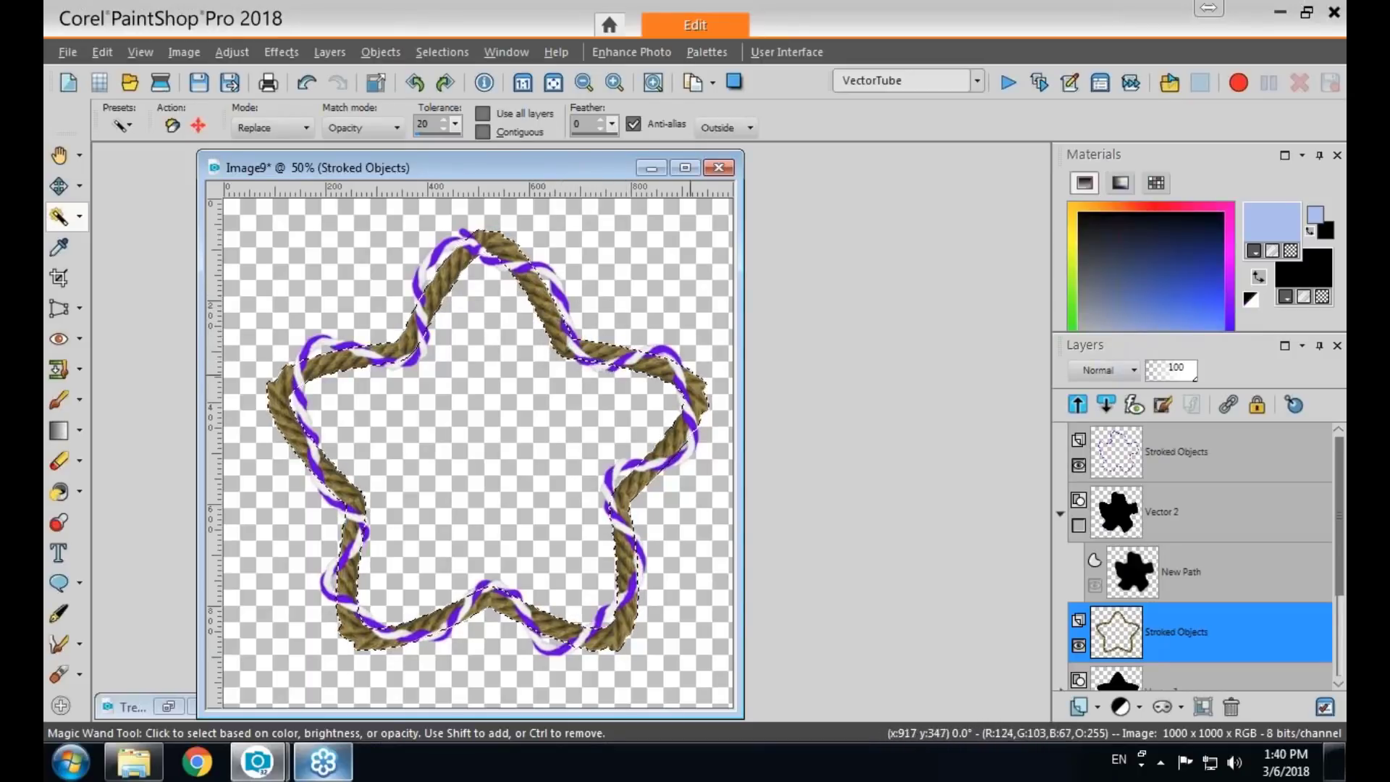
On the string layer, erase alternate string crossings inside the rope selection so the string wraps around the rope, and clear the selection.
click(1138, 456)
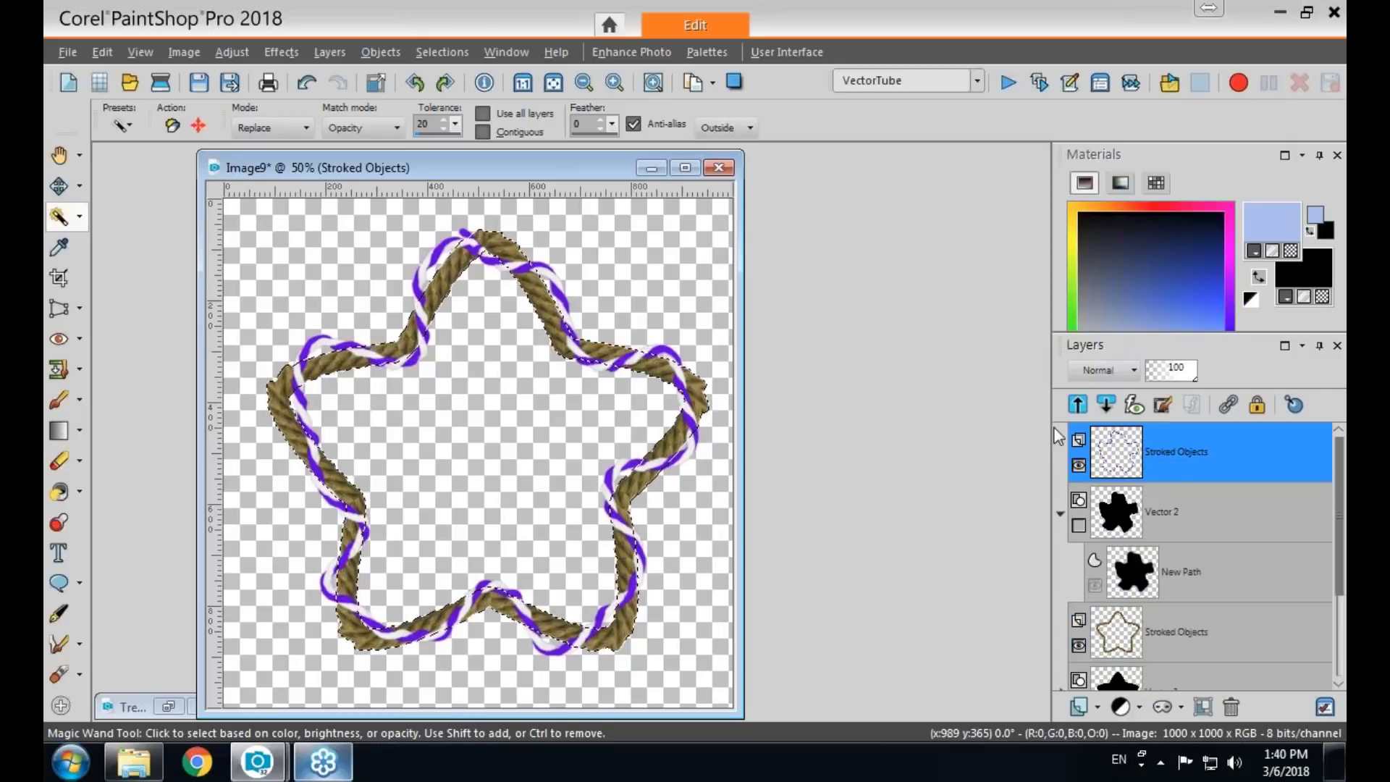
click(59, 461)
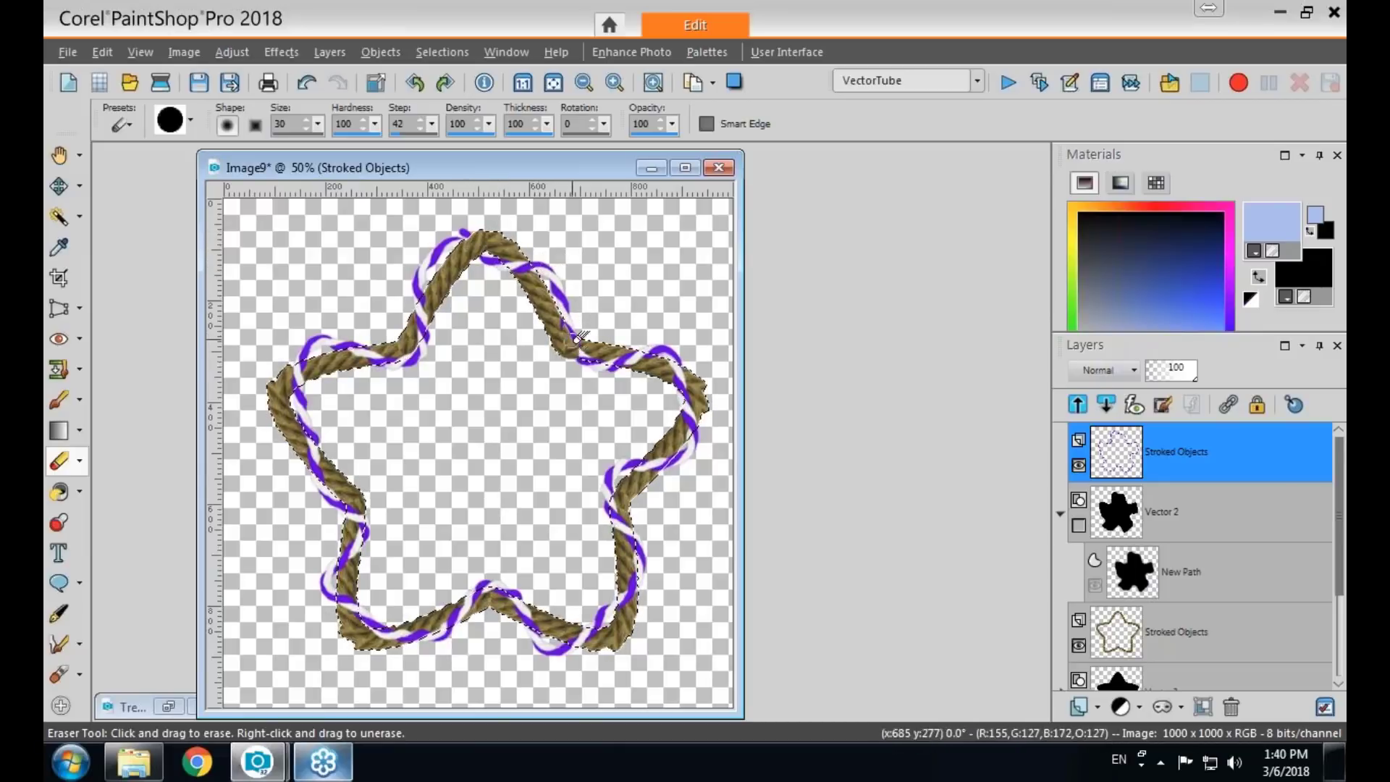
drag(584, 351, 590, 353)
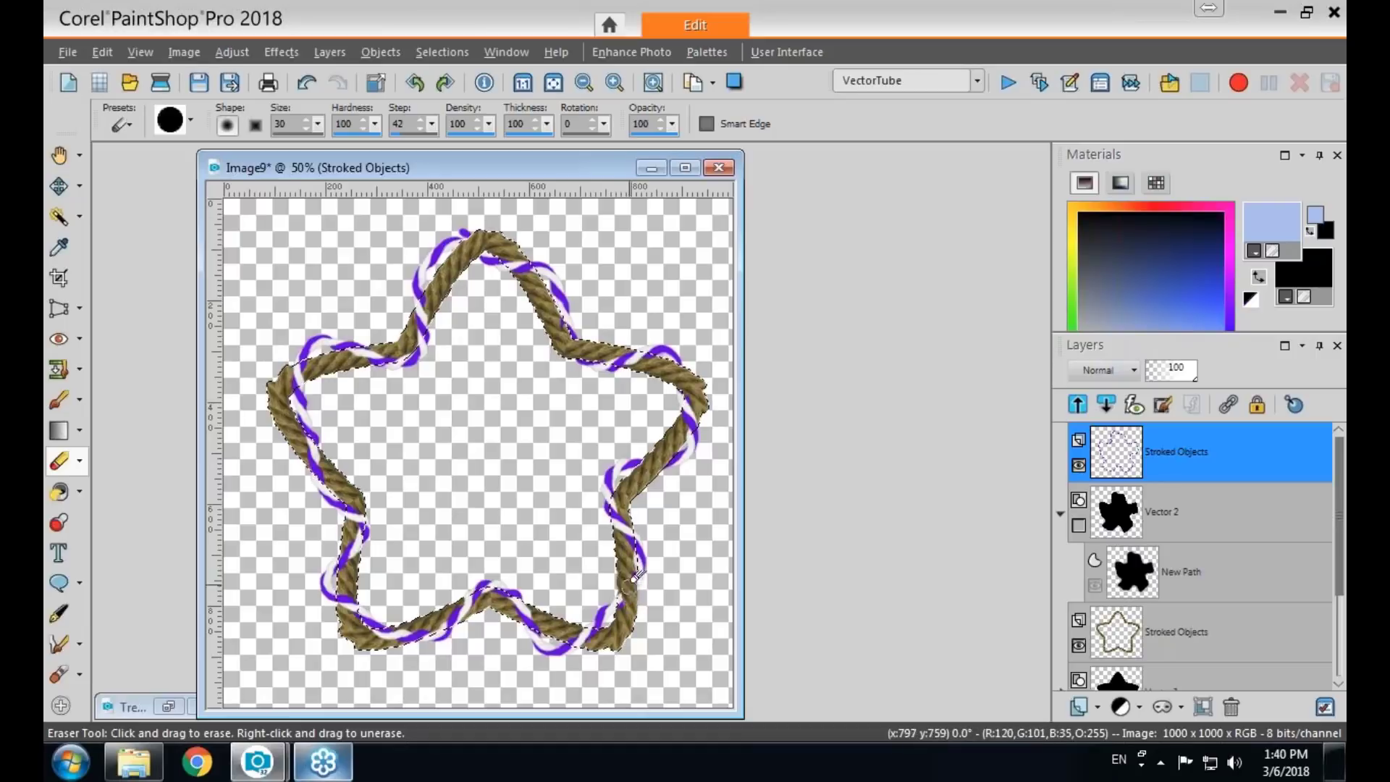
drag(620, 594, 616, 598)
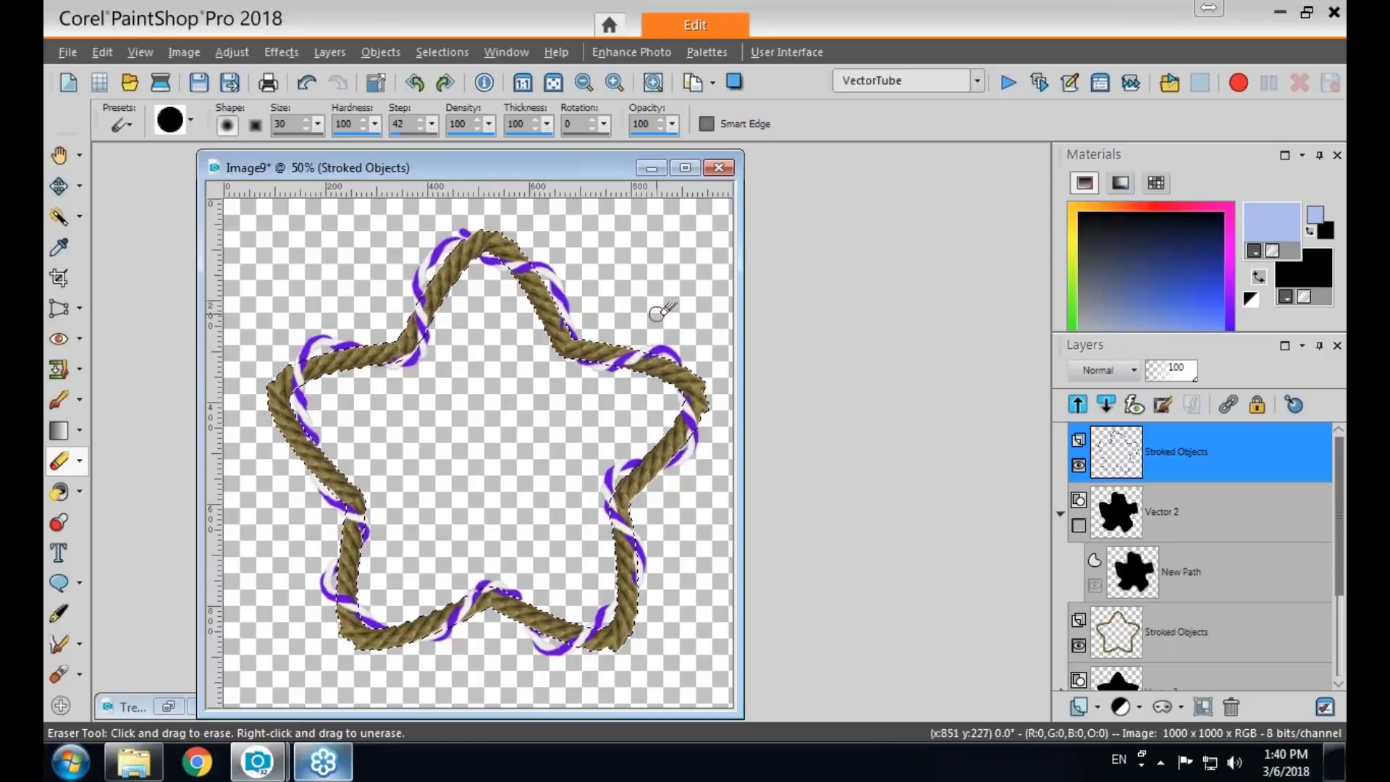
key(ctrl+d)
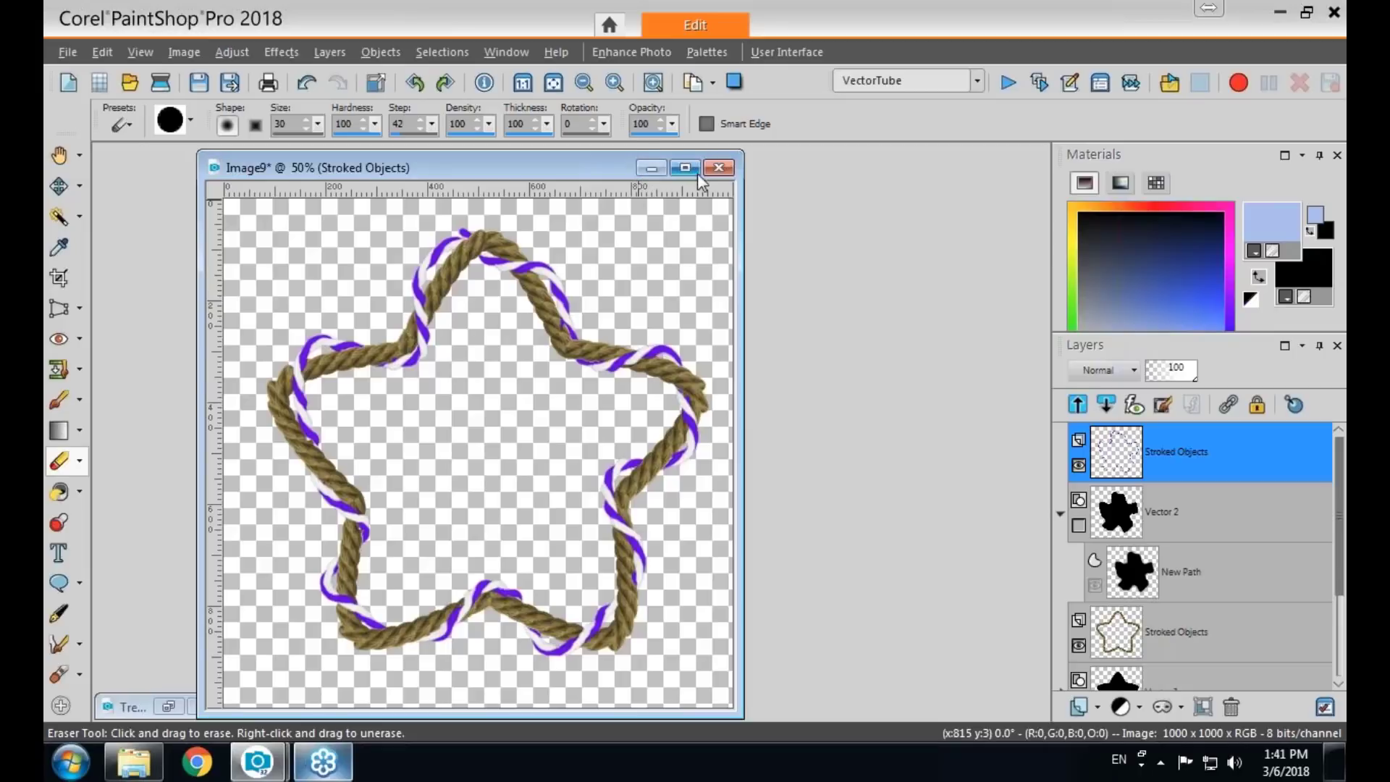
Minimize the rope star image and create a new 1000 x 1000 pixel image with a transparent raster background.
click(650, 169)
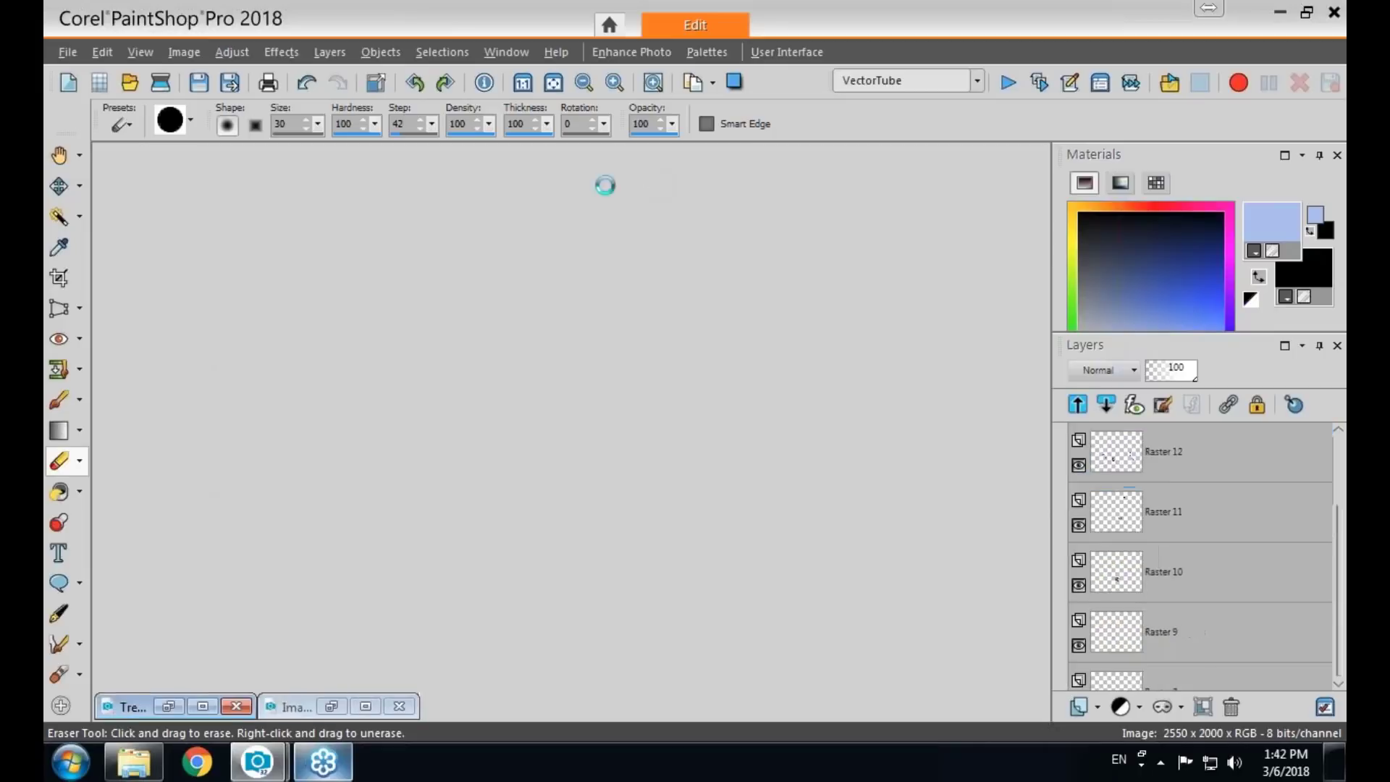
click(67, 84)
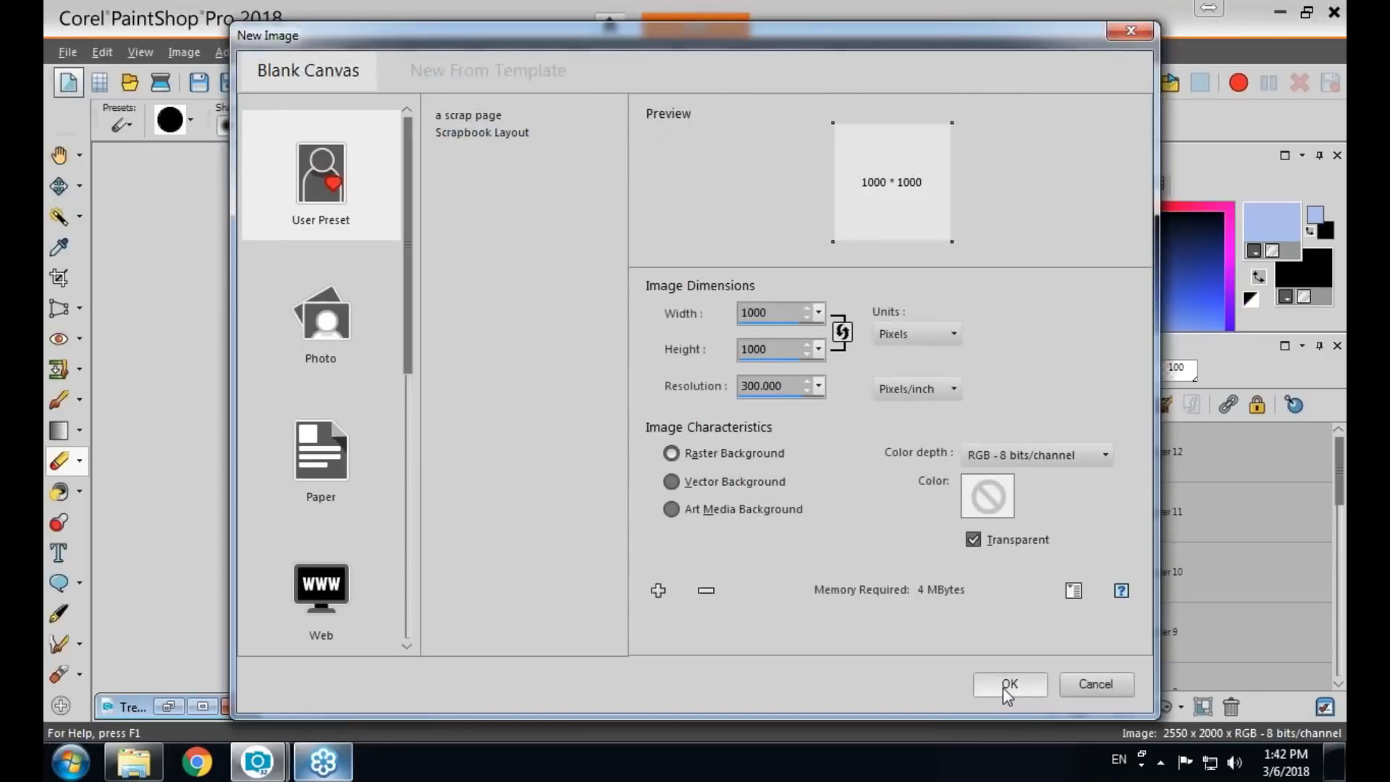
click(1000, 674)
drag(539, 176, 632, 173)
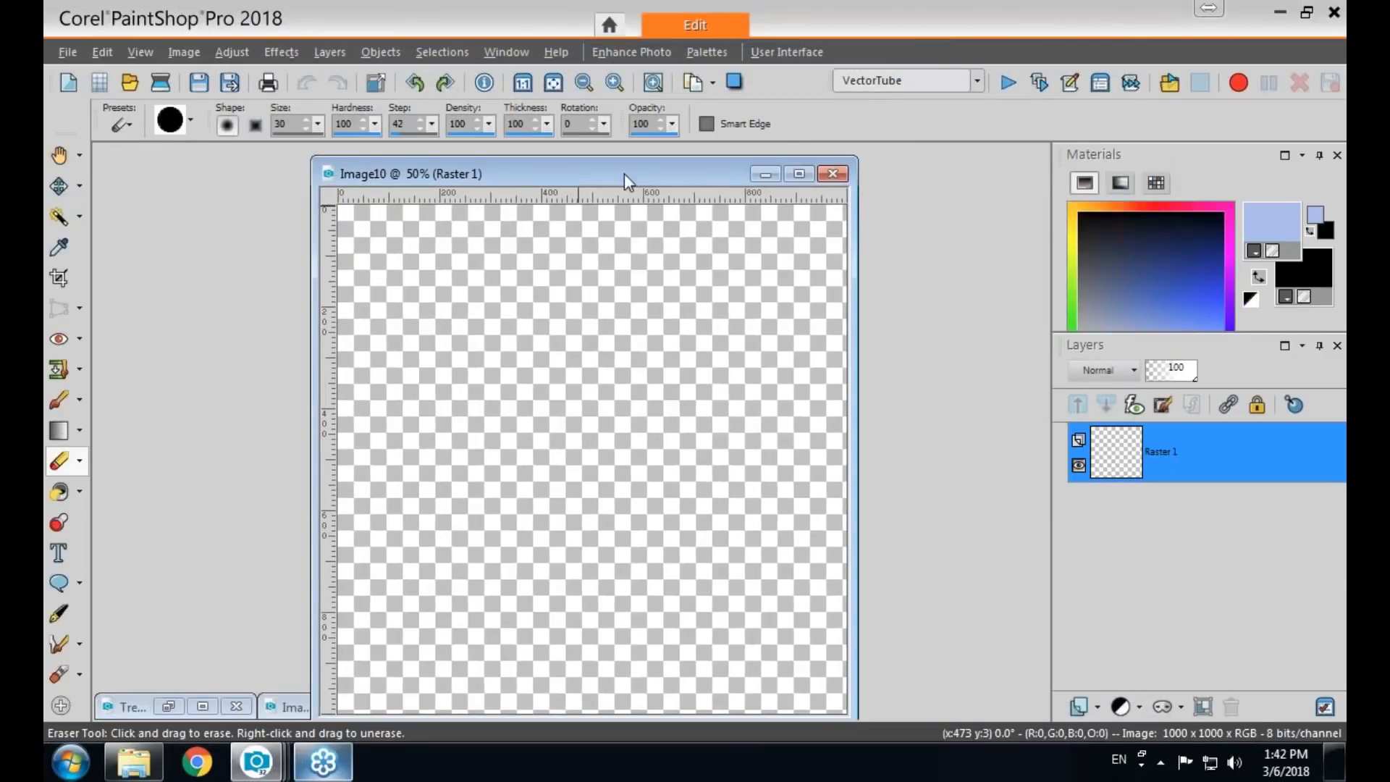
Open PS_Professional-stacked_black.png from the Webinar folder and paste its logo as a new layer in the blank 1000 x 1000 image.
click(129, 82)
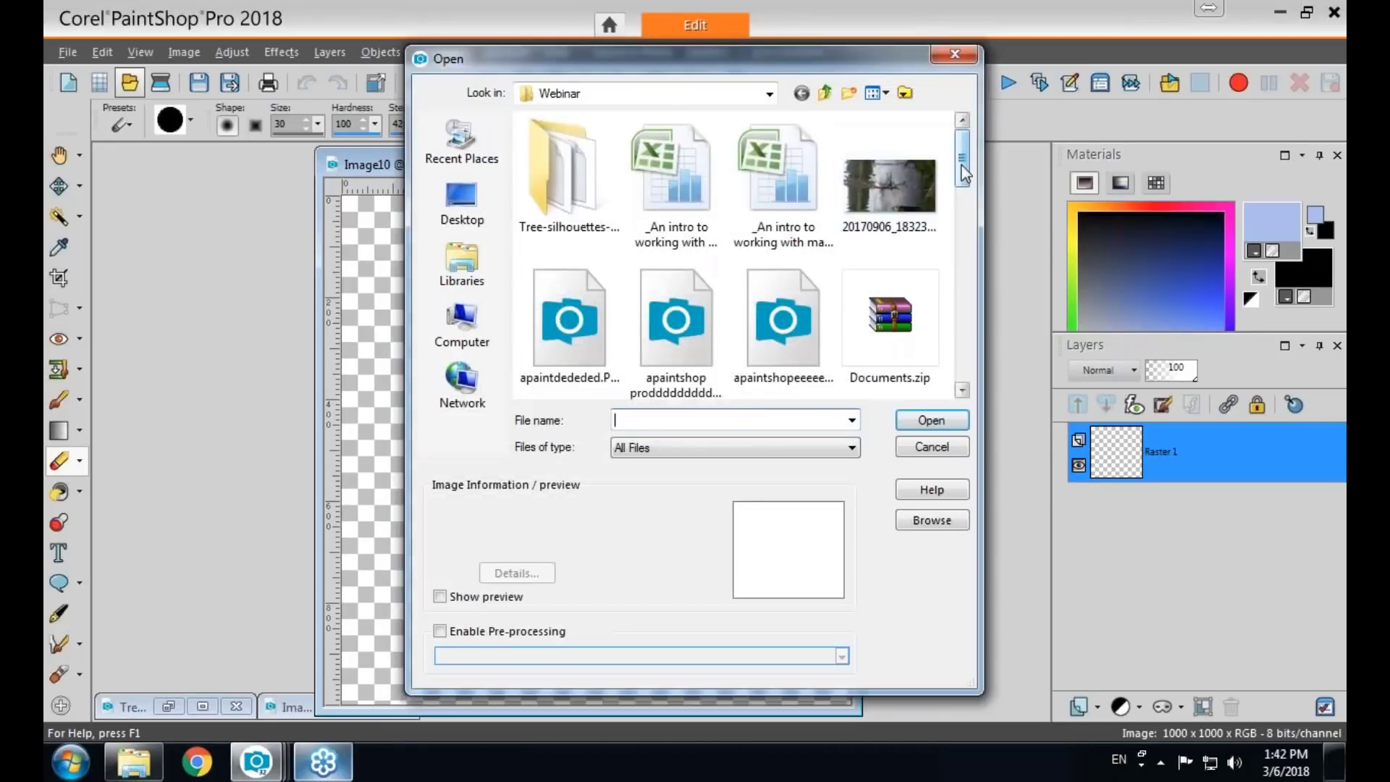
scroll(925, 274, down, 8)
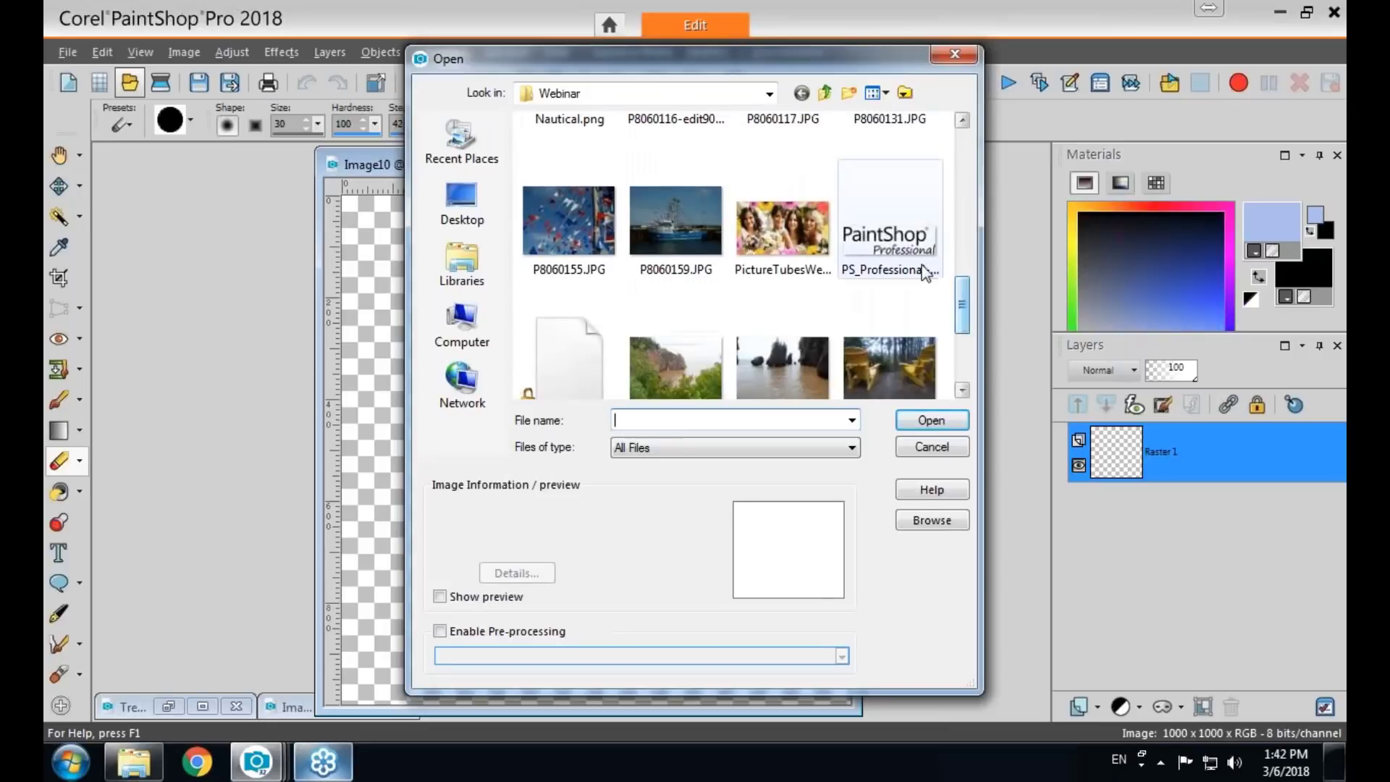
click(925, 274)
click(929, 420)
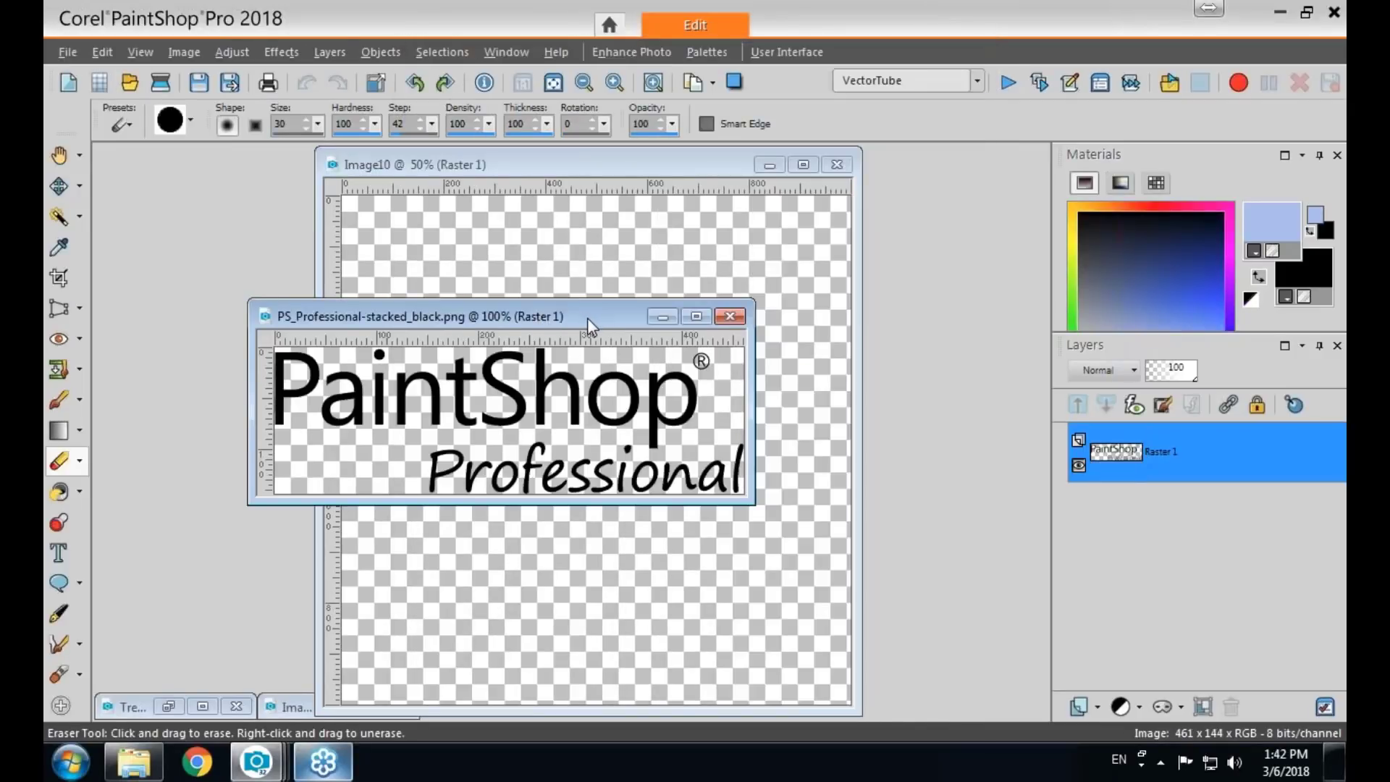
drag(588, 318, 514, 329)
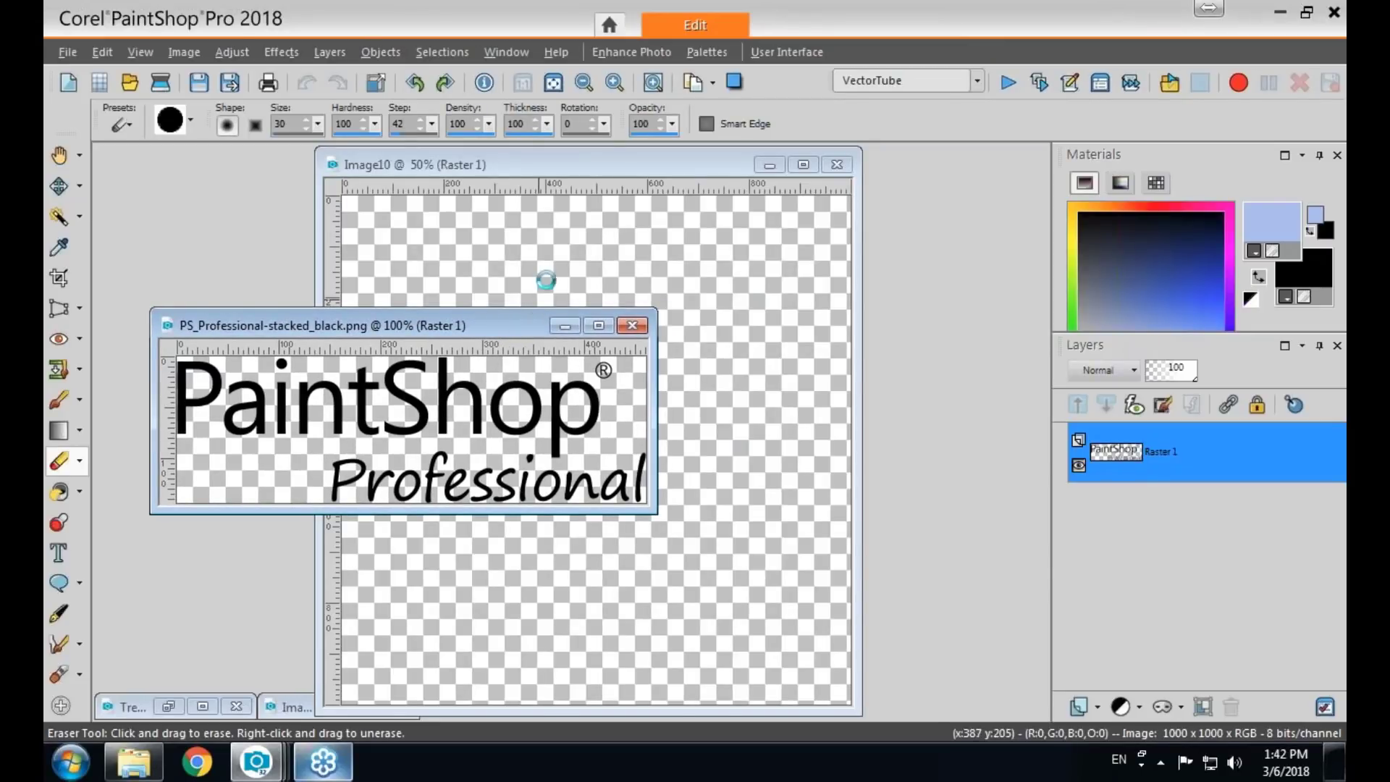
click(638, 165)
key(ctrl+l)
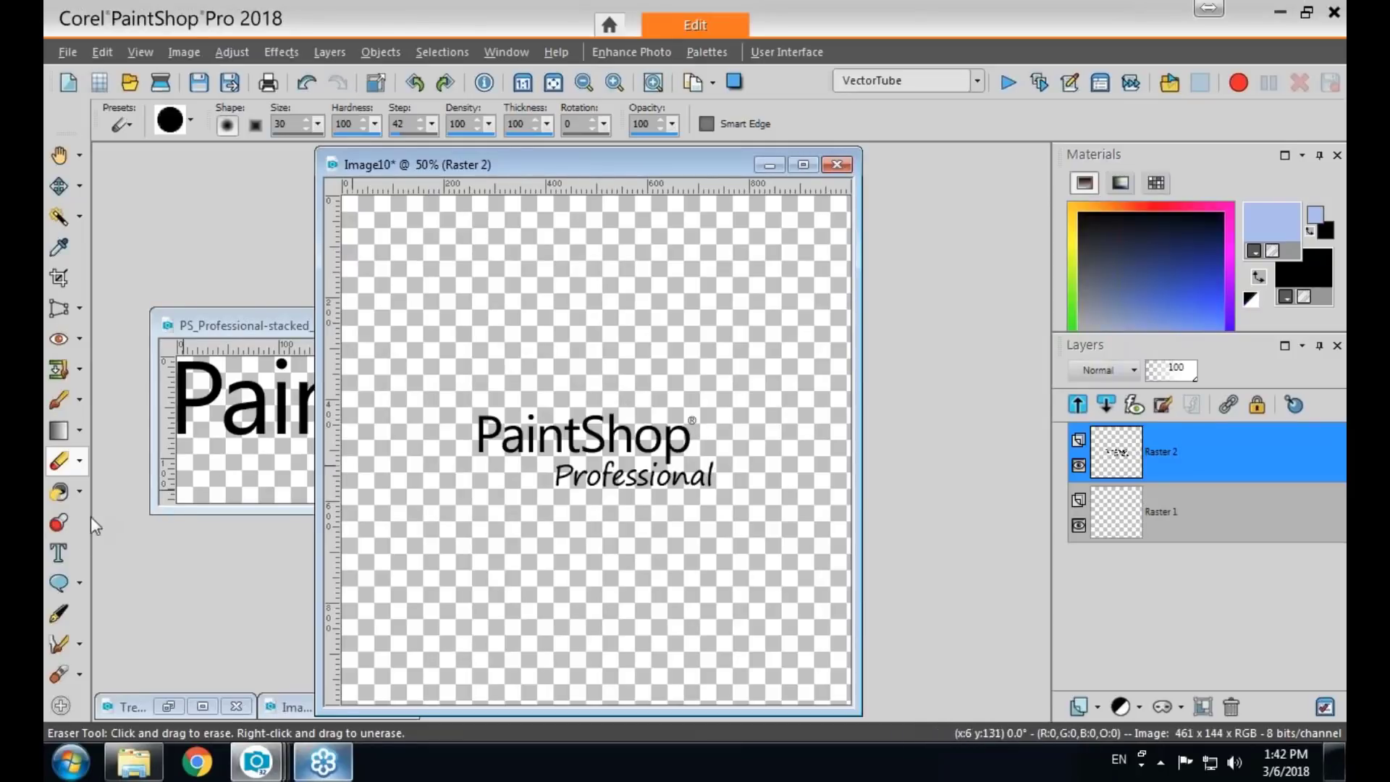
Add the author's full name as vector text in Freestyle Script, size 100 pixels, with a transparent stroke.
click(59, 554)
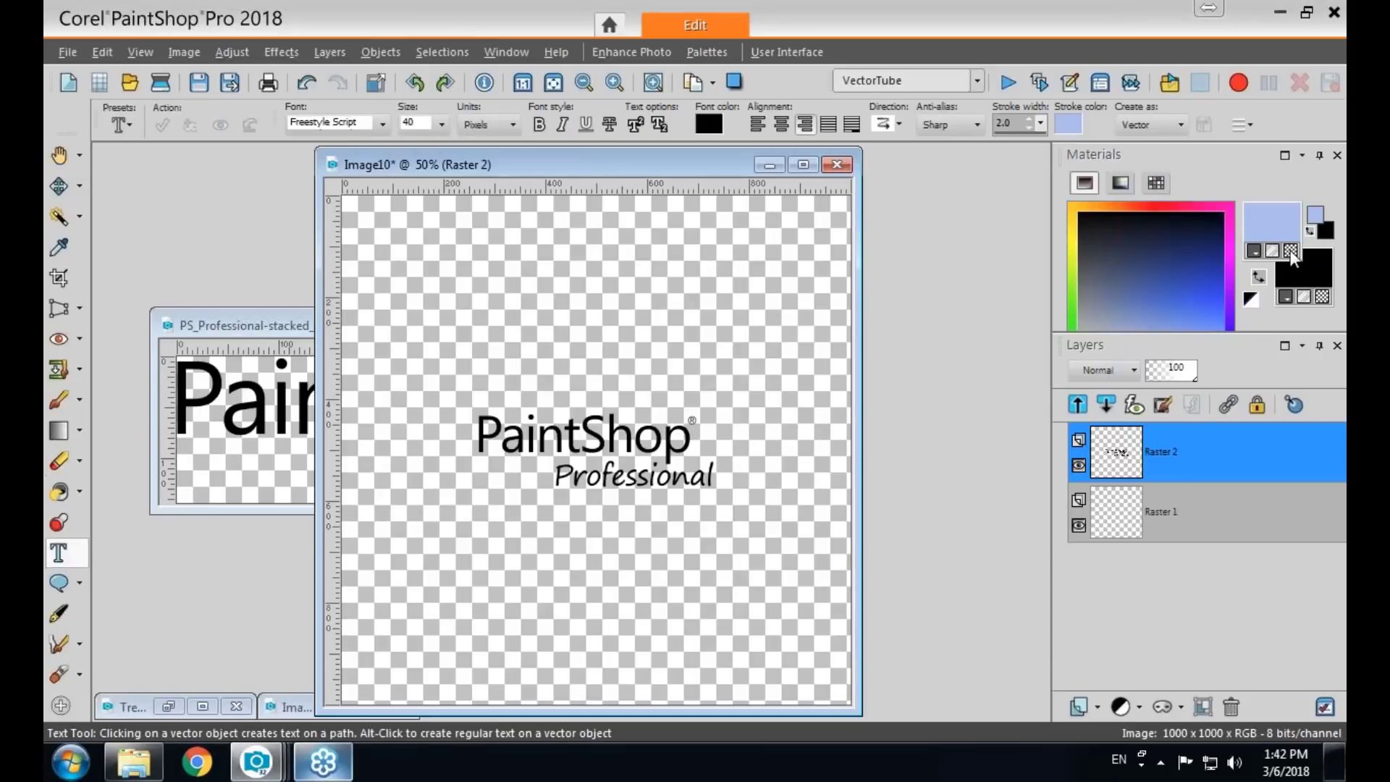
click(1290, 251)
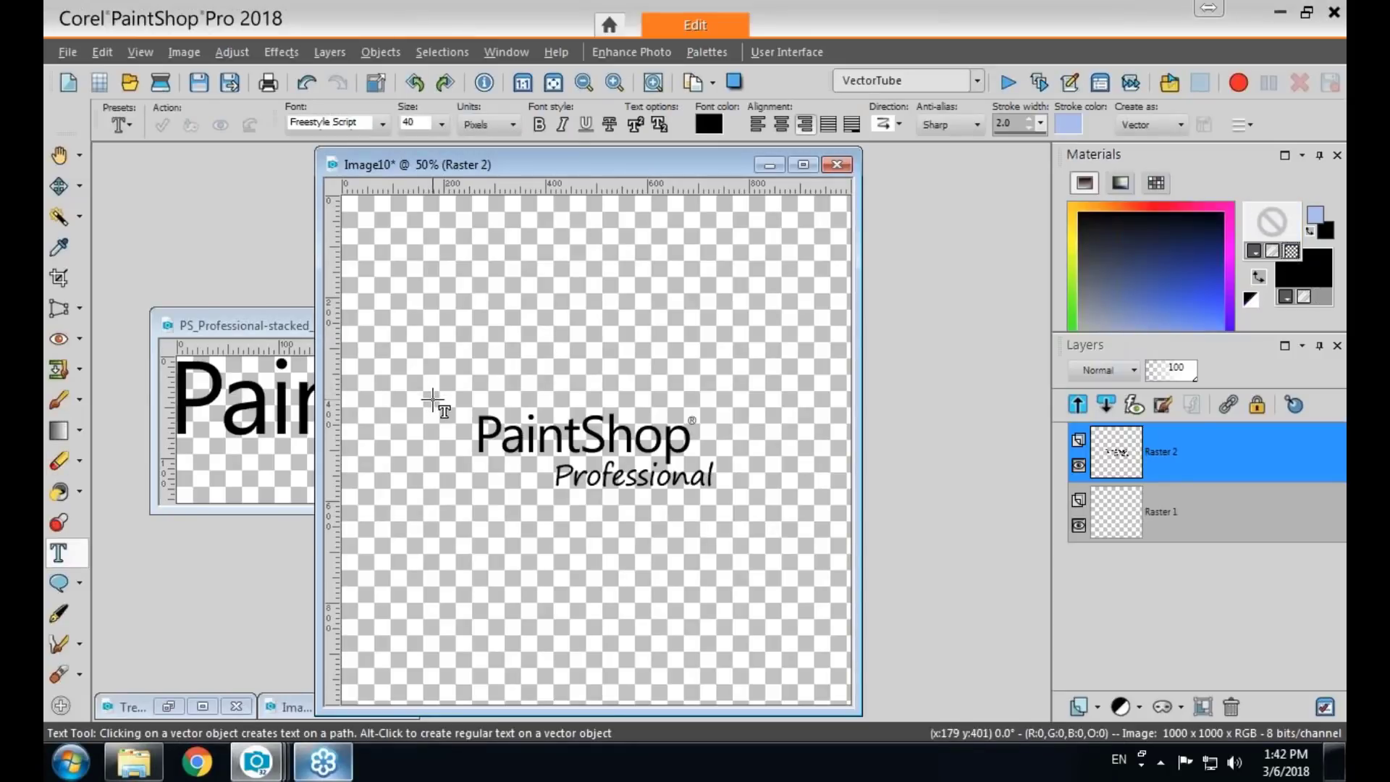
click(430, 393)
text(A)
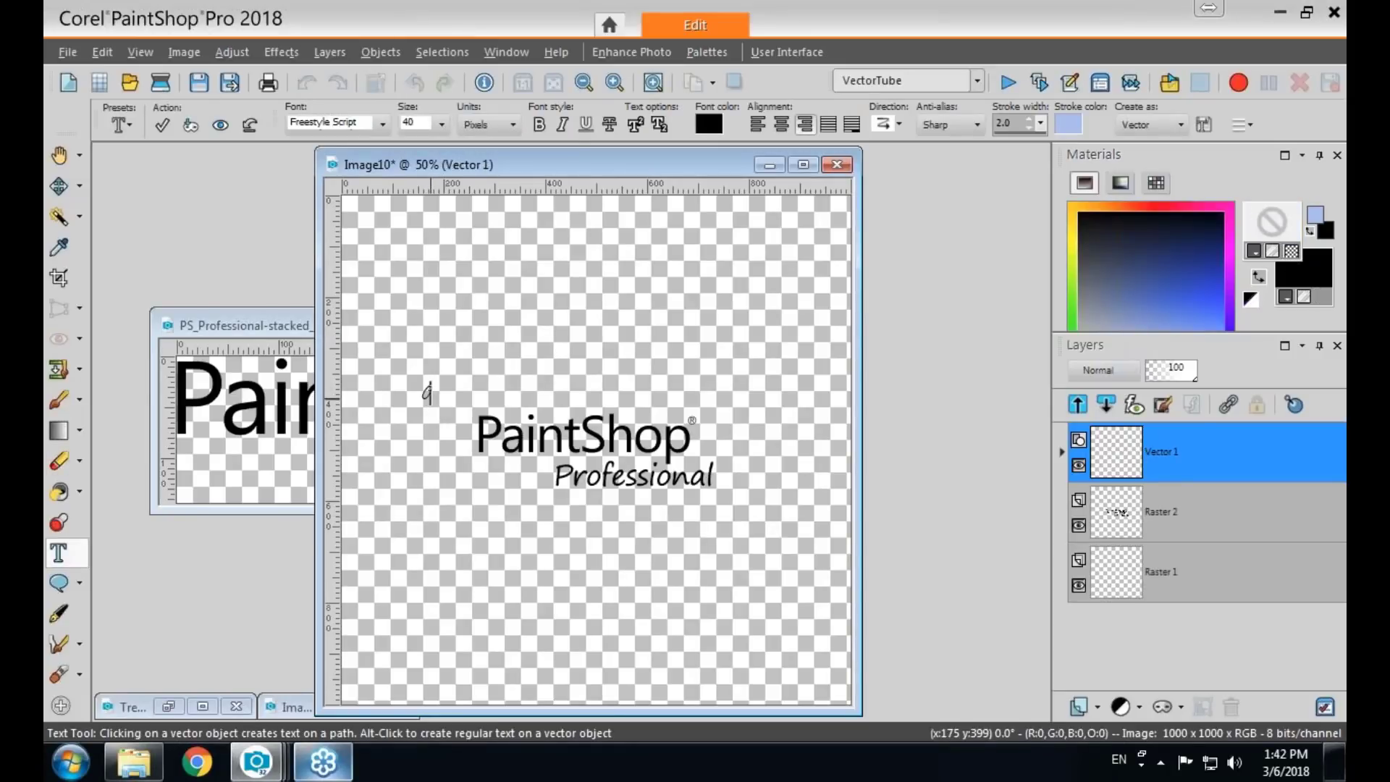
text(arole Asselin)
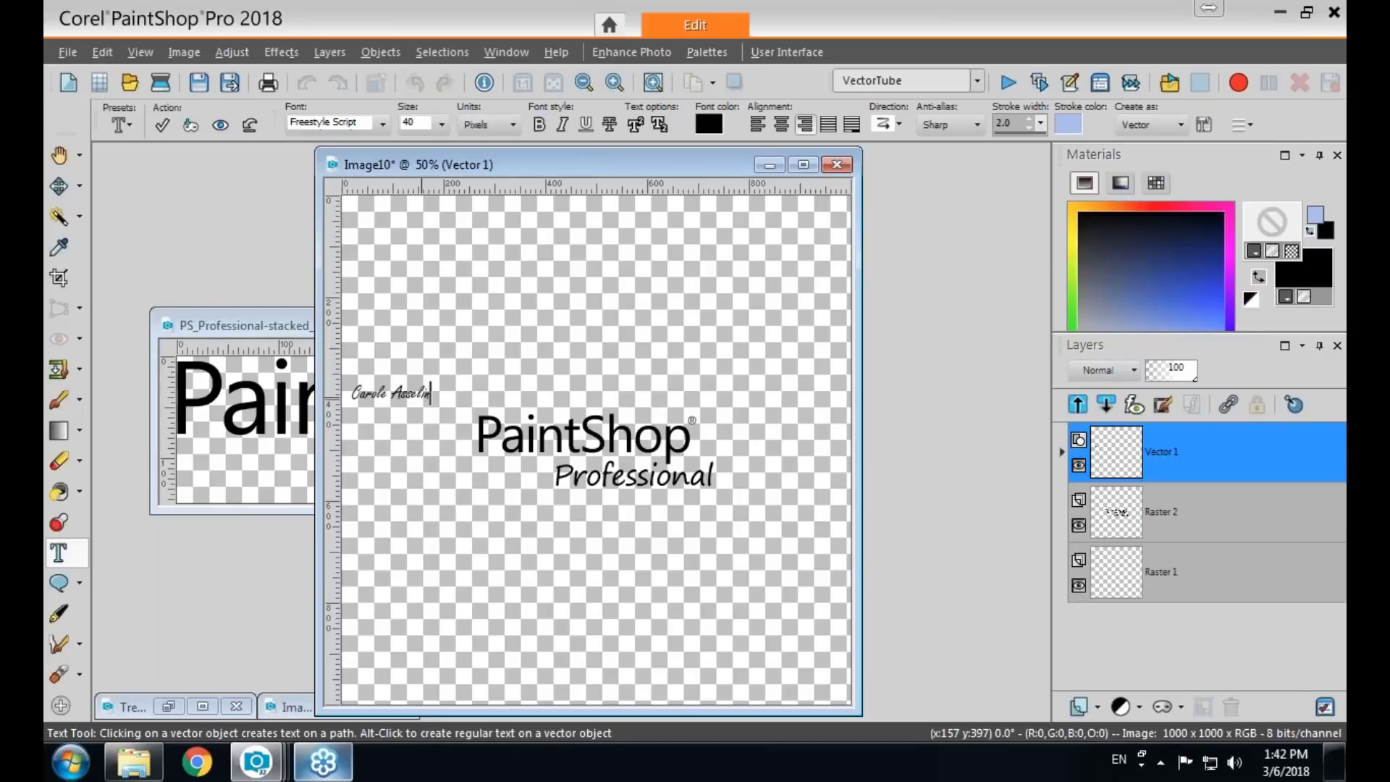
drag(443, 396, 318, 386)
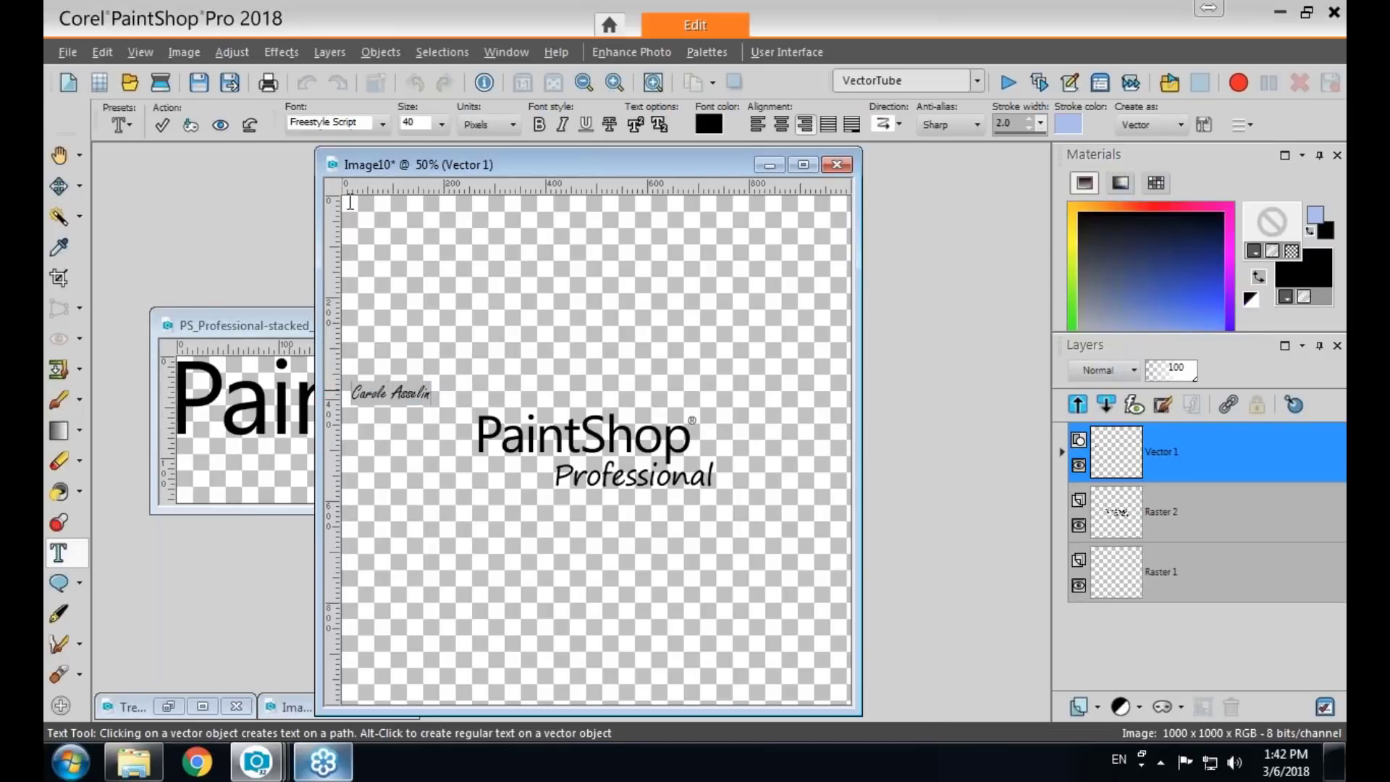
click(441, 124)
click(428, 401)
click(162, 125)
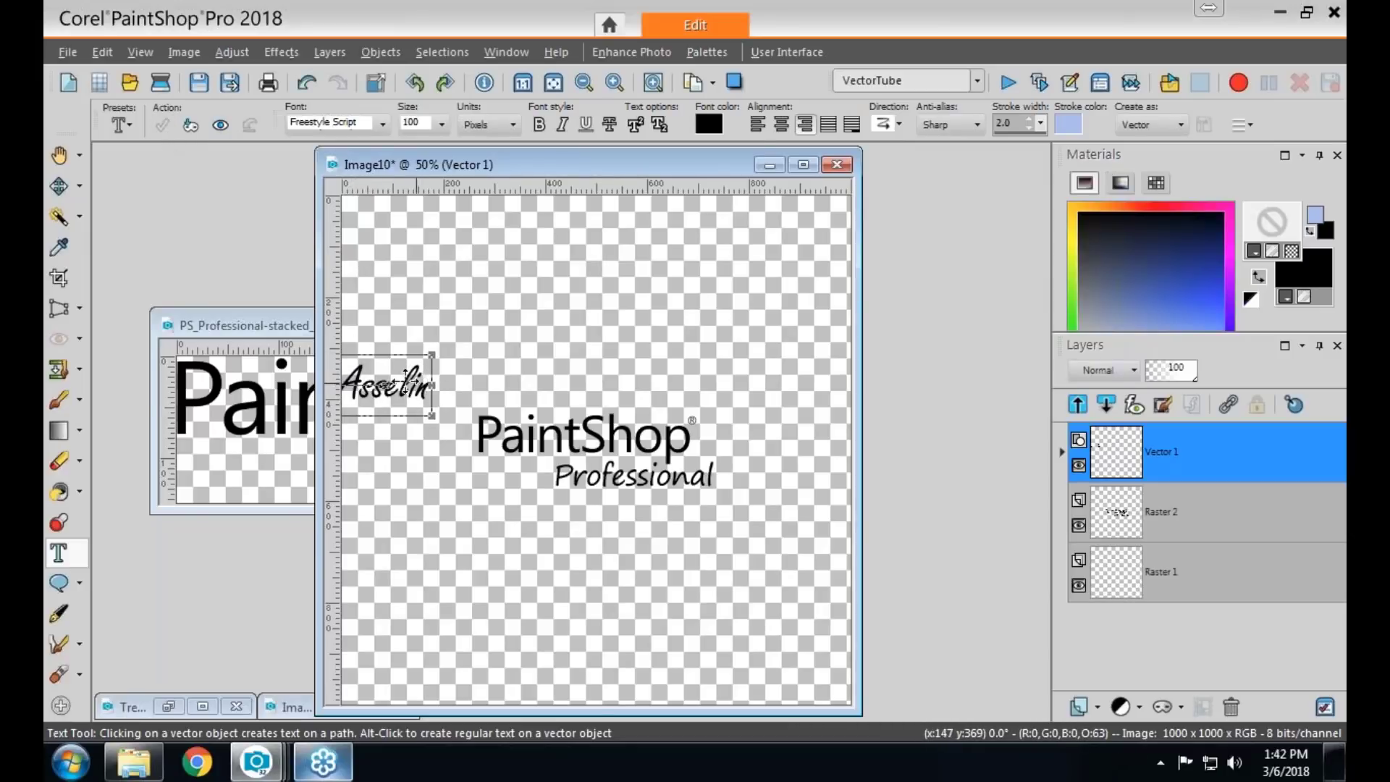
Enlarge the name text to about double its size and centre it just above the PaintShop logo.
key(m)
drag(410, 390, 601, 391)
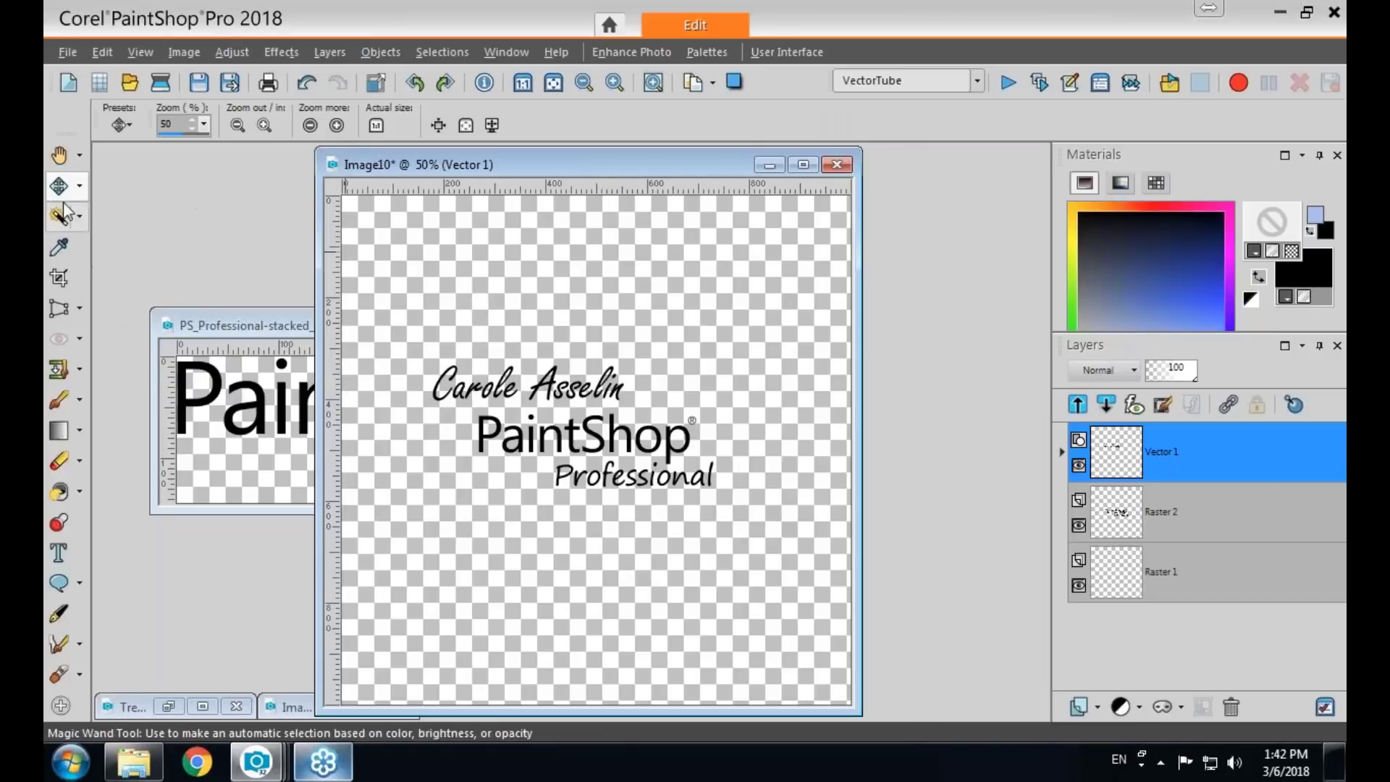
click(63, 559)
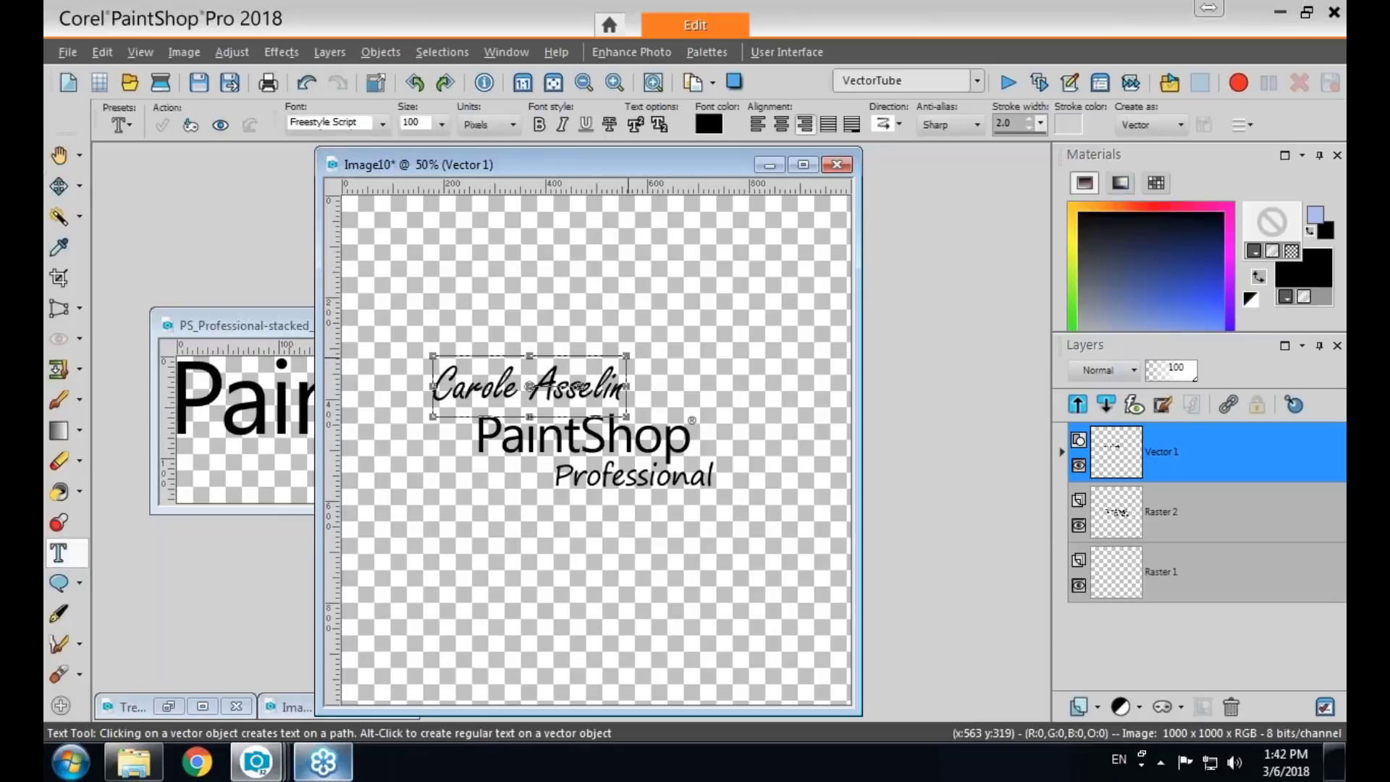
drag(628, 355, 826, 297)
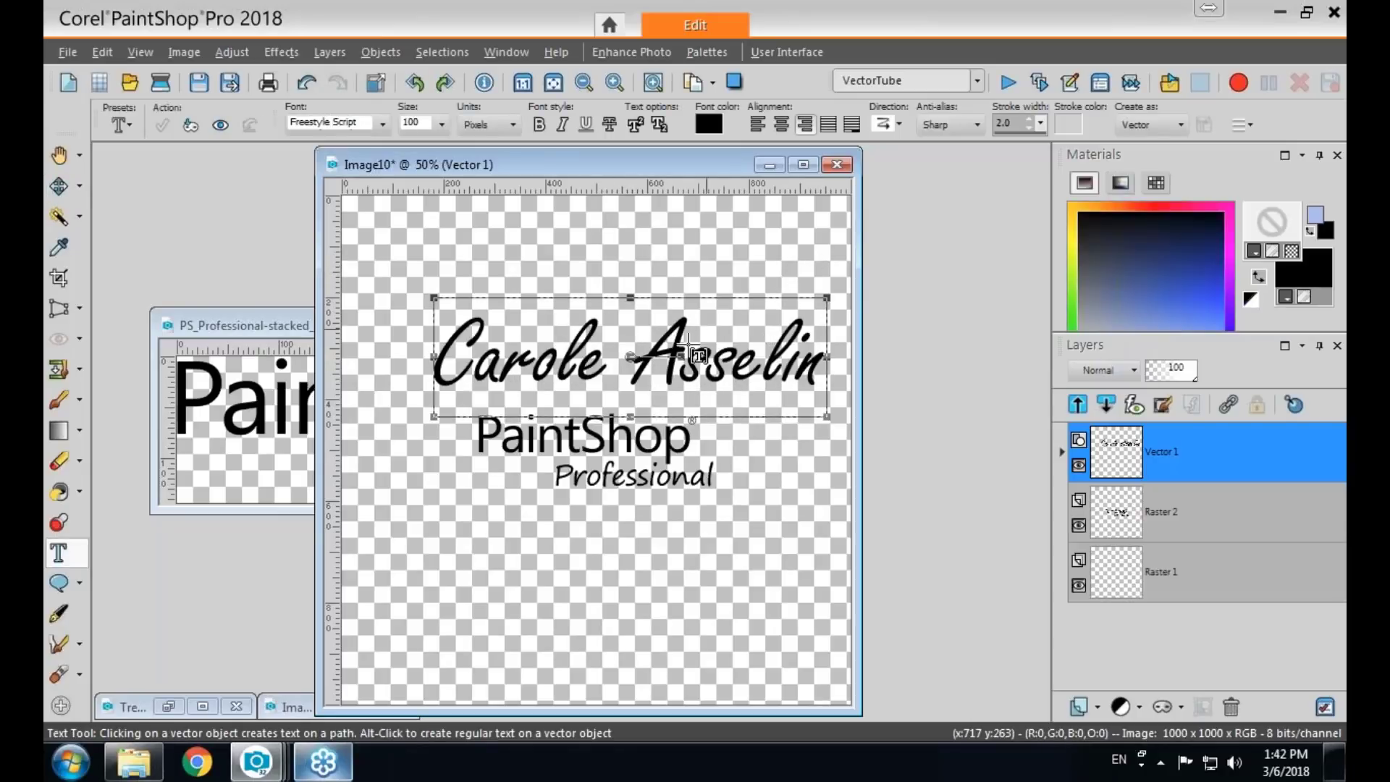
drag(630, 358, 589, 379)
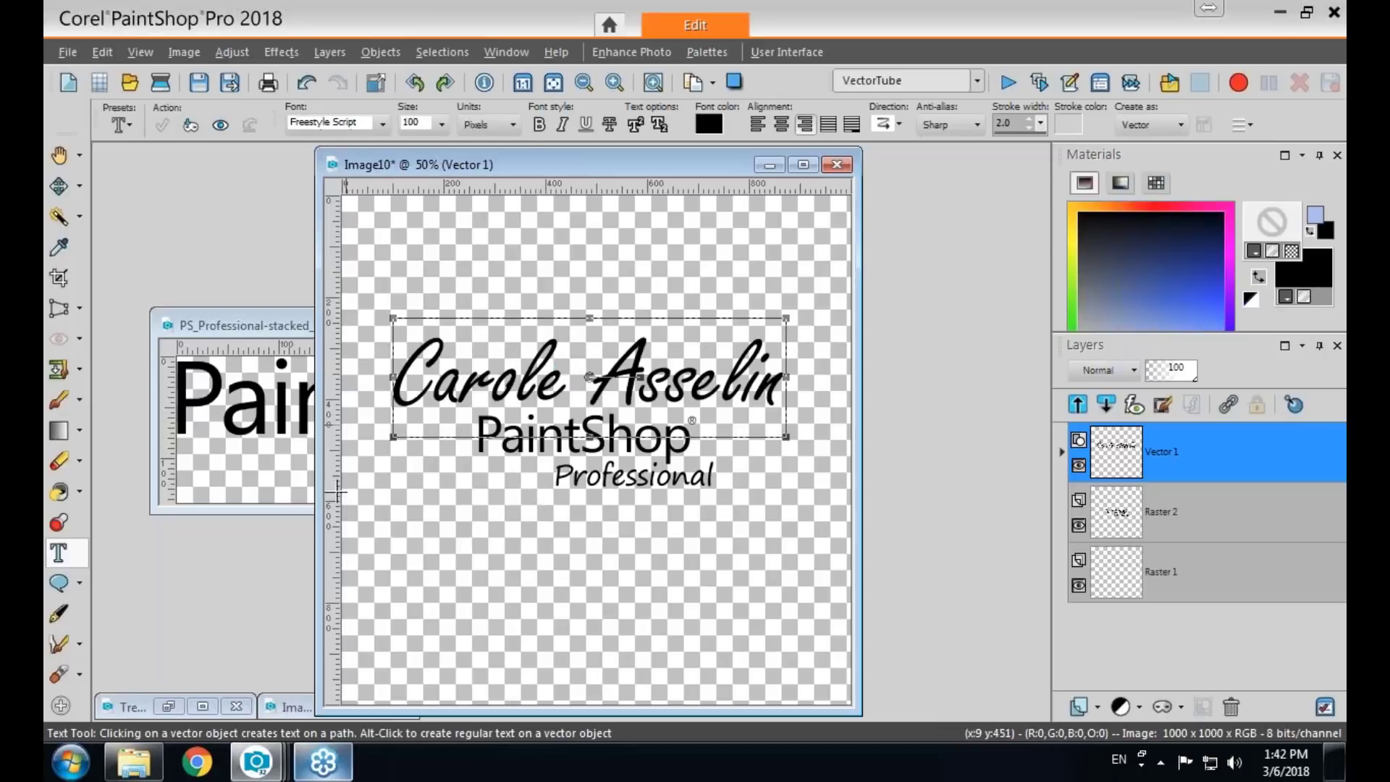
click(58, 186)
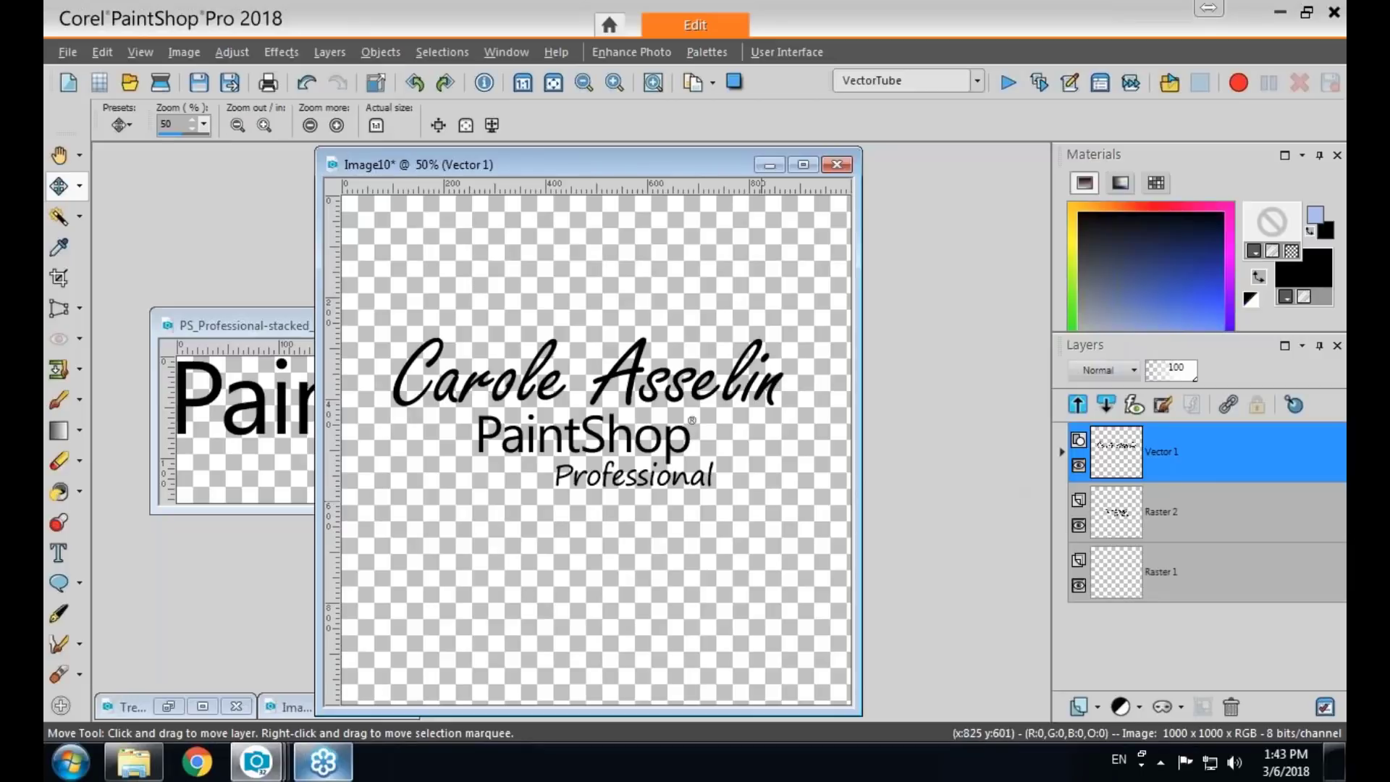
Try to export the layered signature image as a picture tube.
click(68, 51)
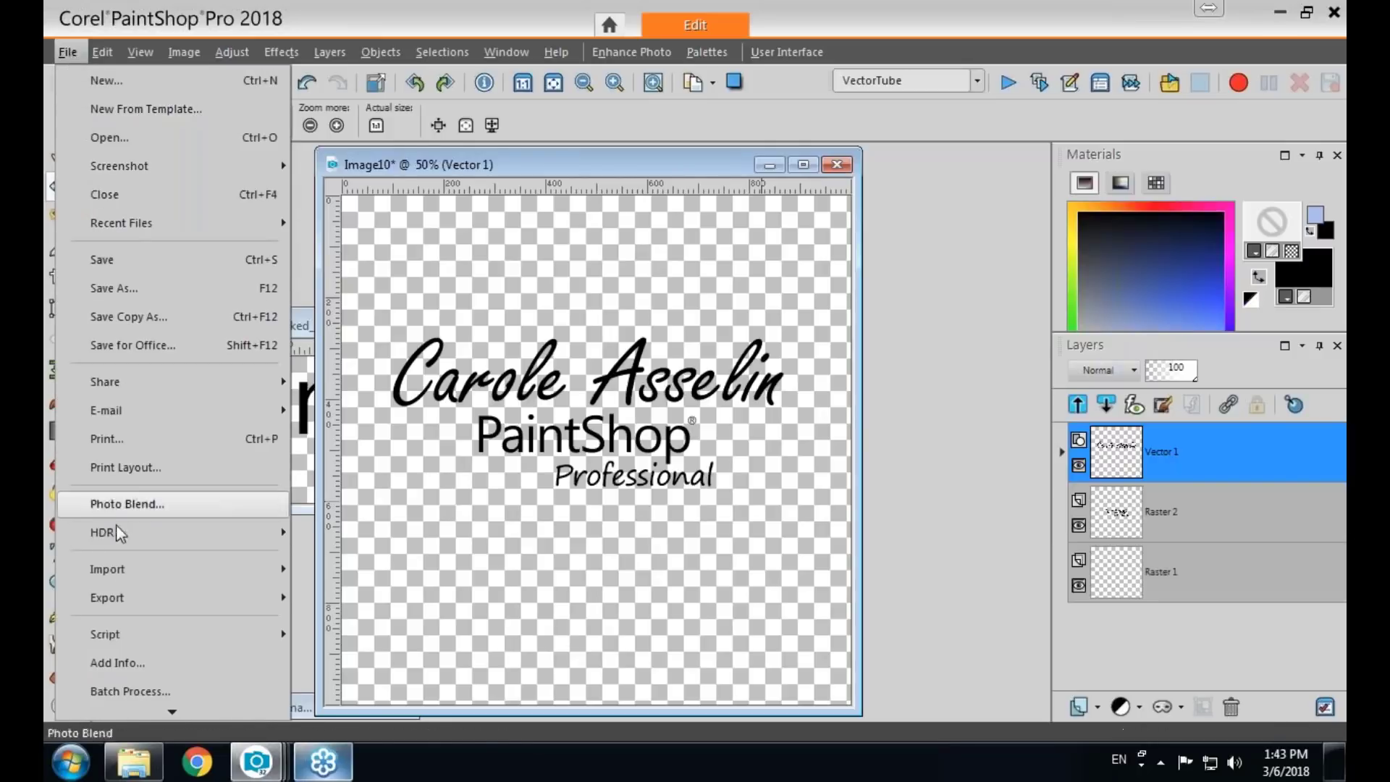
mouse_move(113, 600)
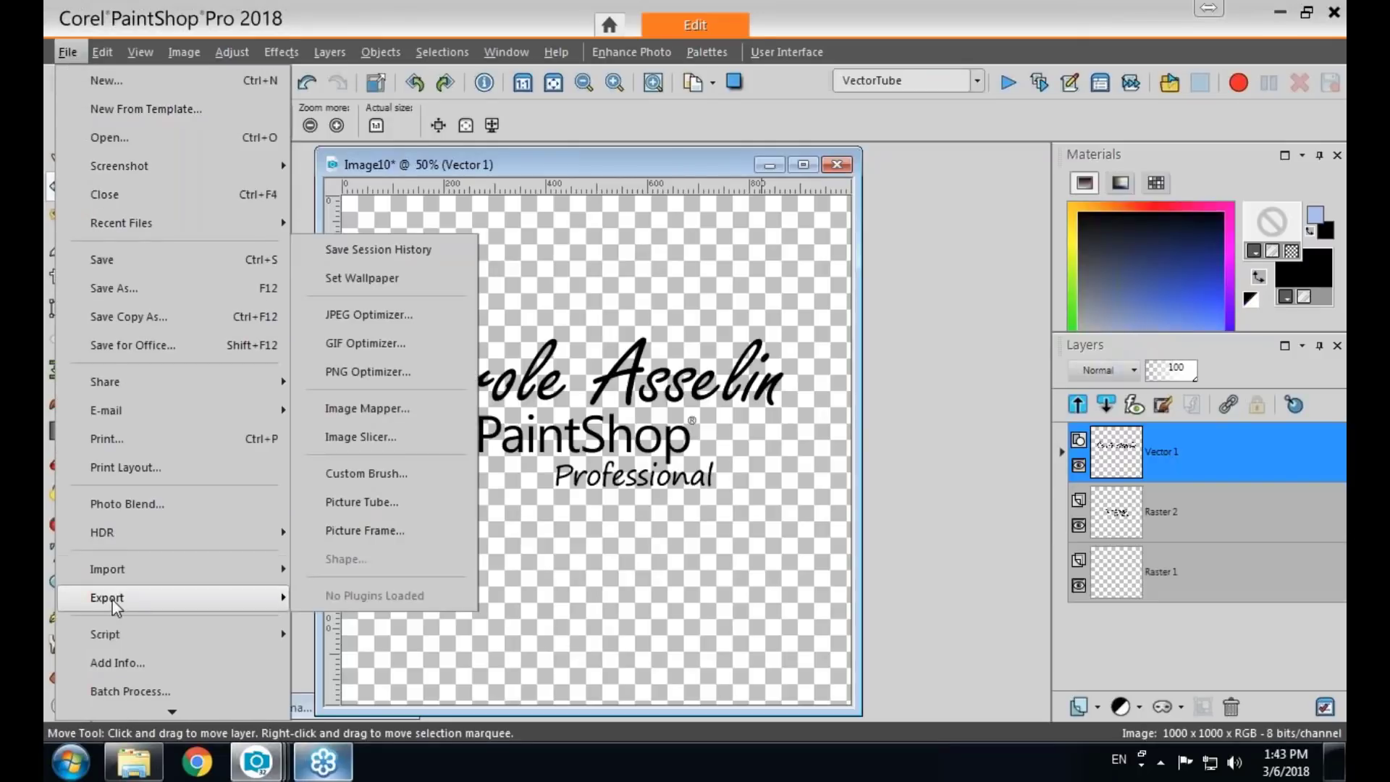
click(362, 501)
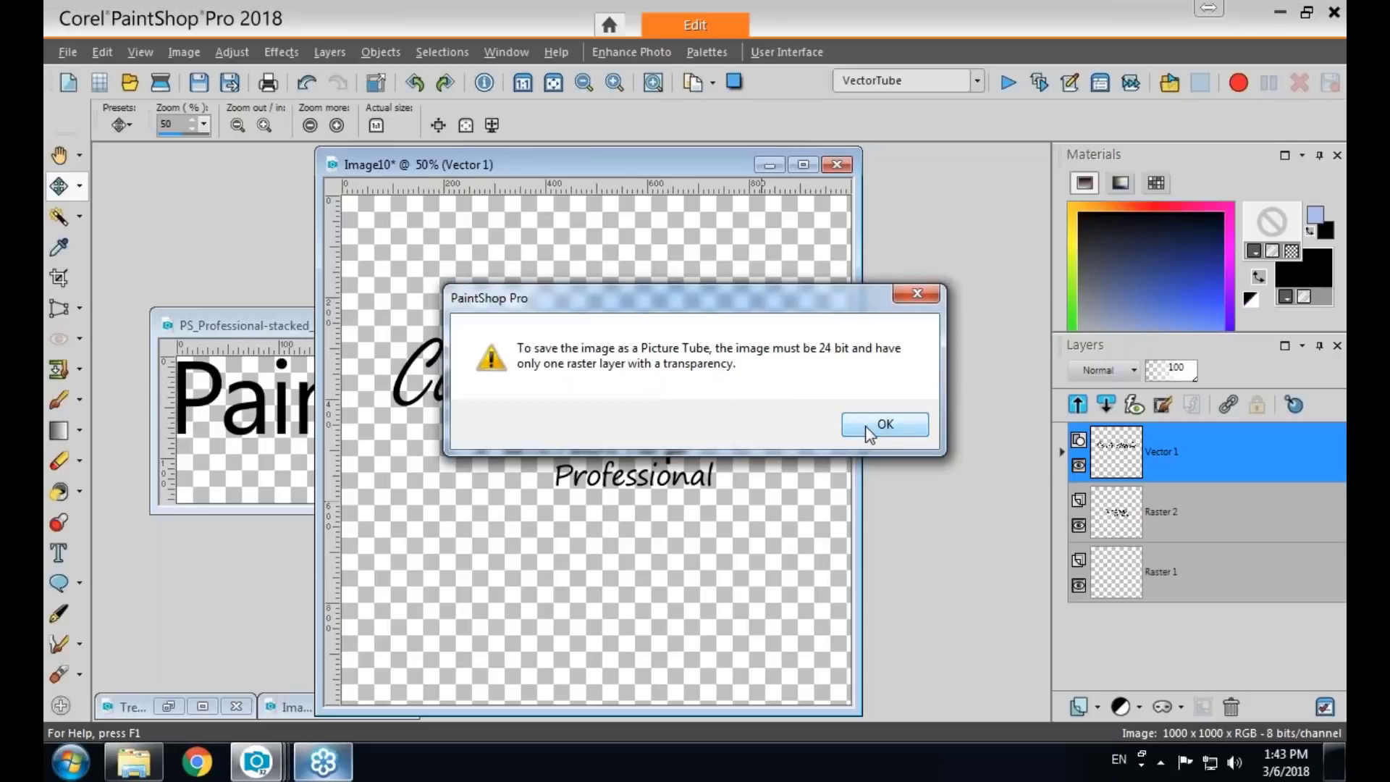
click(886, 427)
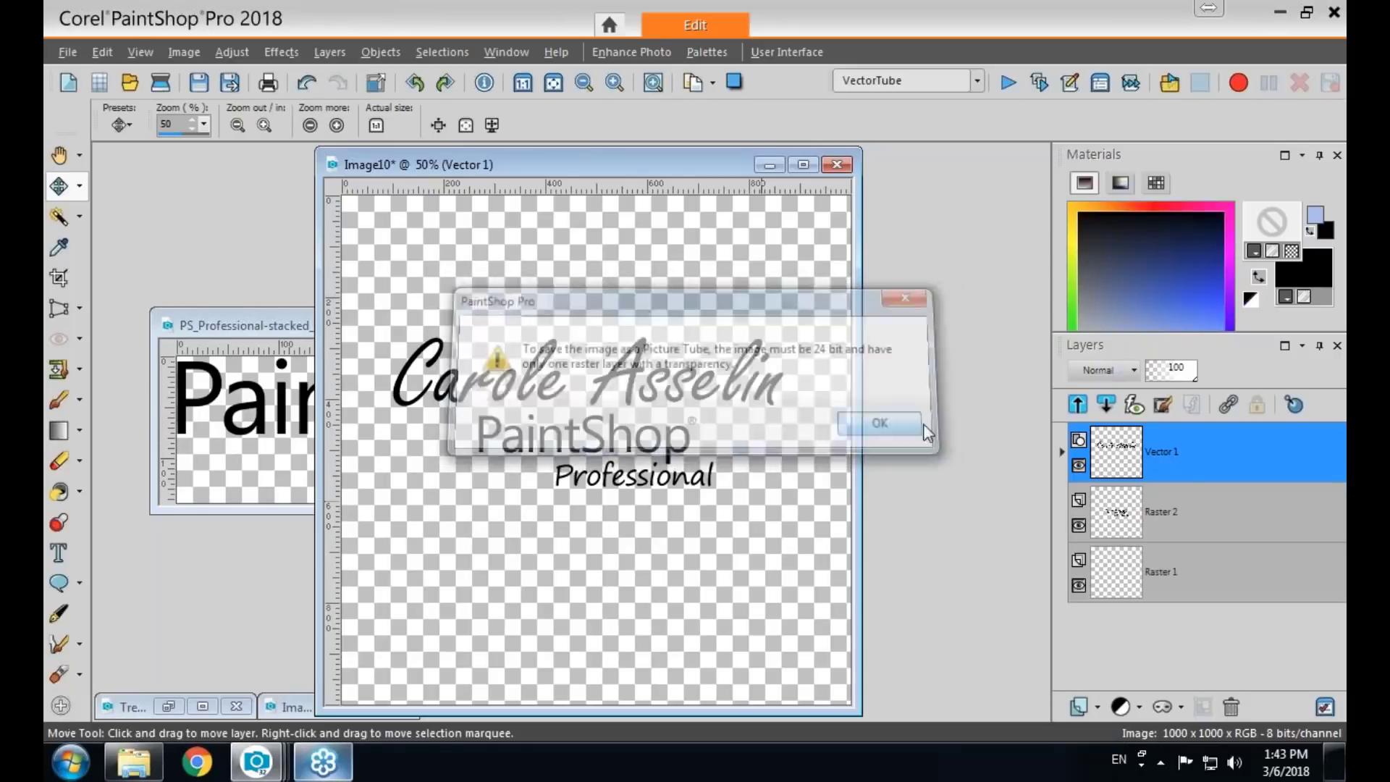
Merge all visible layers of the signature image into a single raster layer.
right_click(1174, 450)
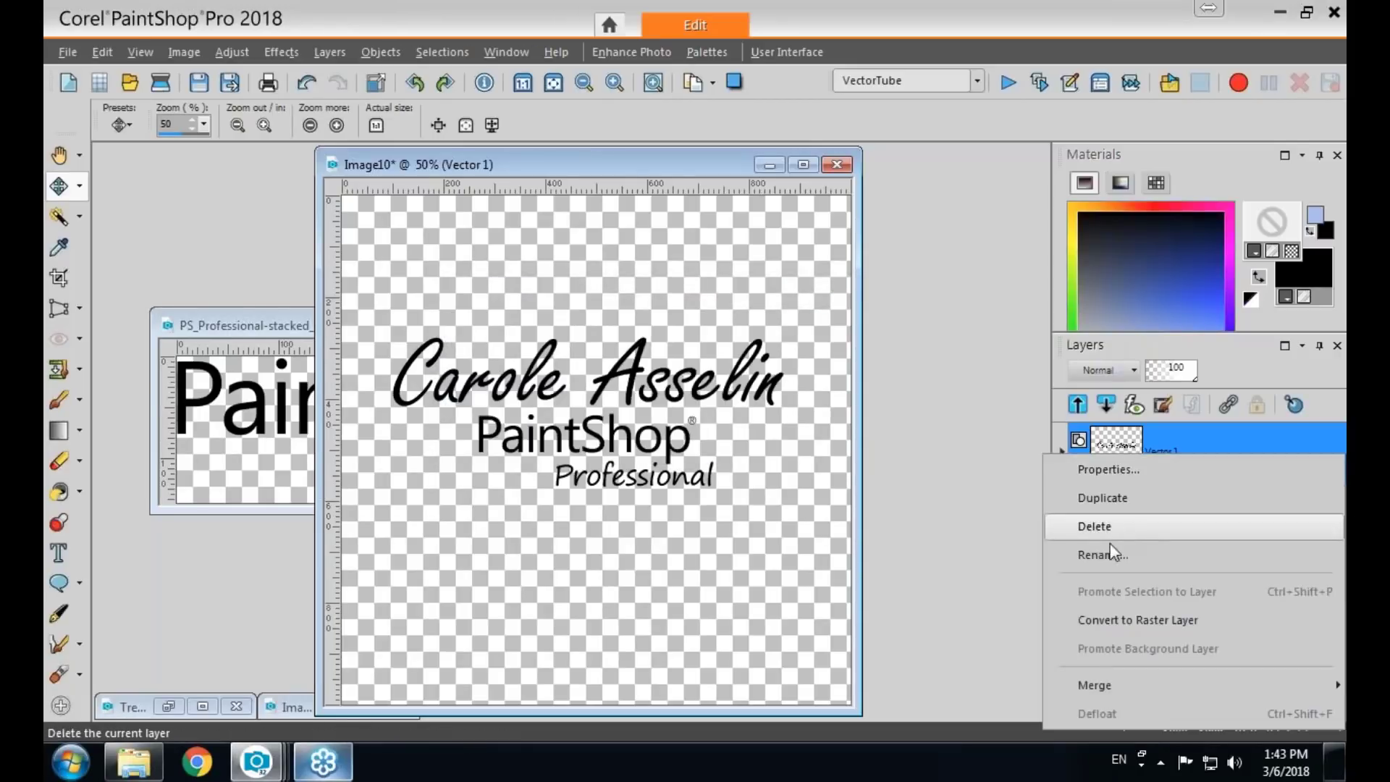
mouse_move(1050, 683)
click(874, 571)
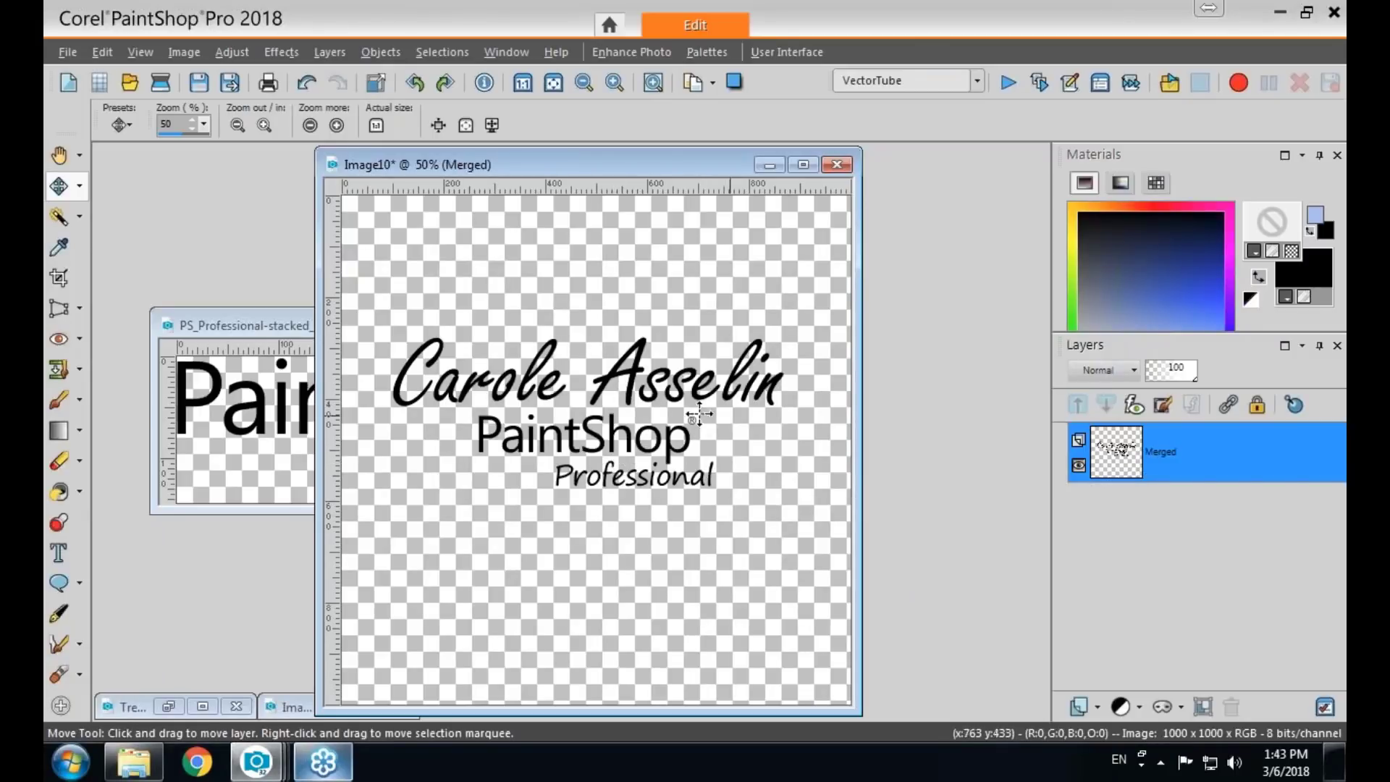
Crop the image to a rectangular selection drawn closely around the name and logo.
click(79, 217)
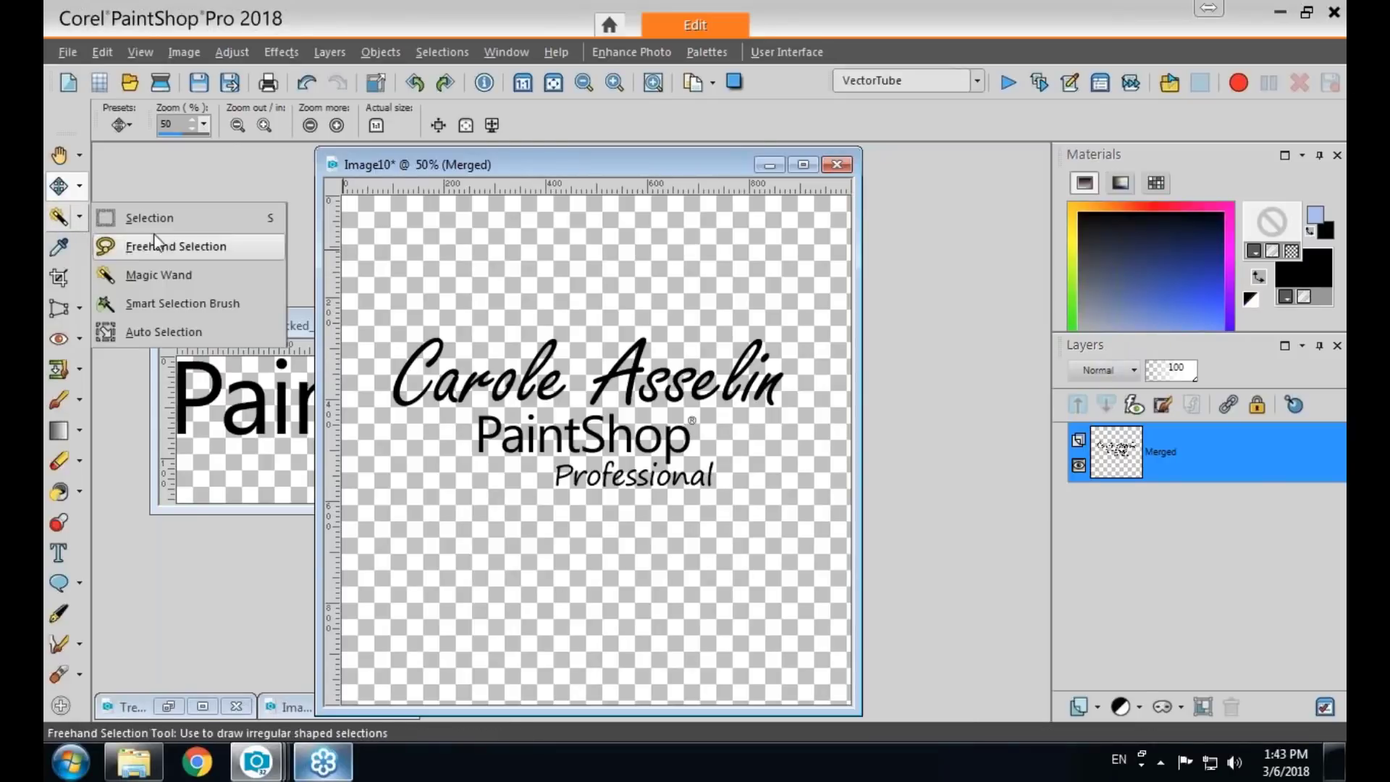
click(149, 218)
drag(376, 320, 800, 506)
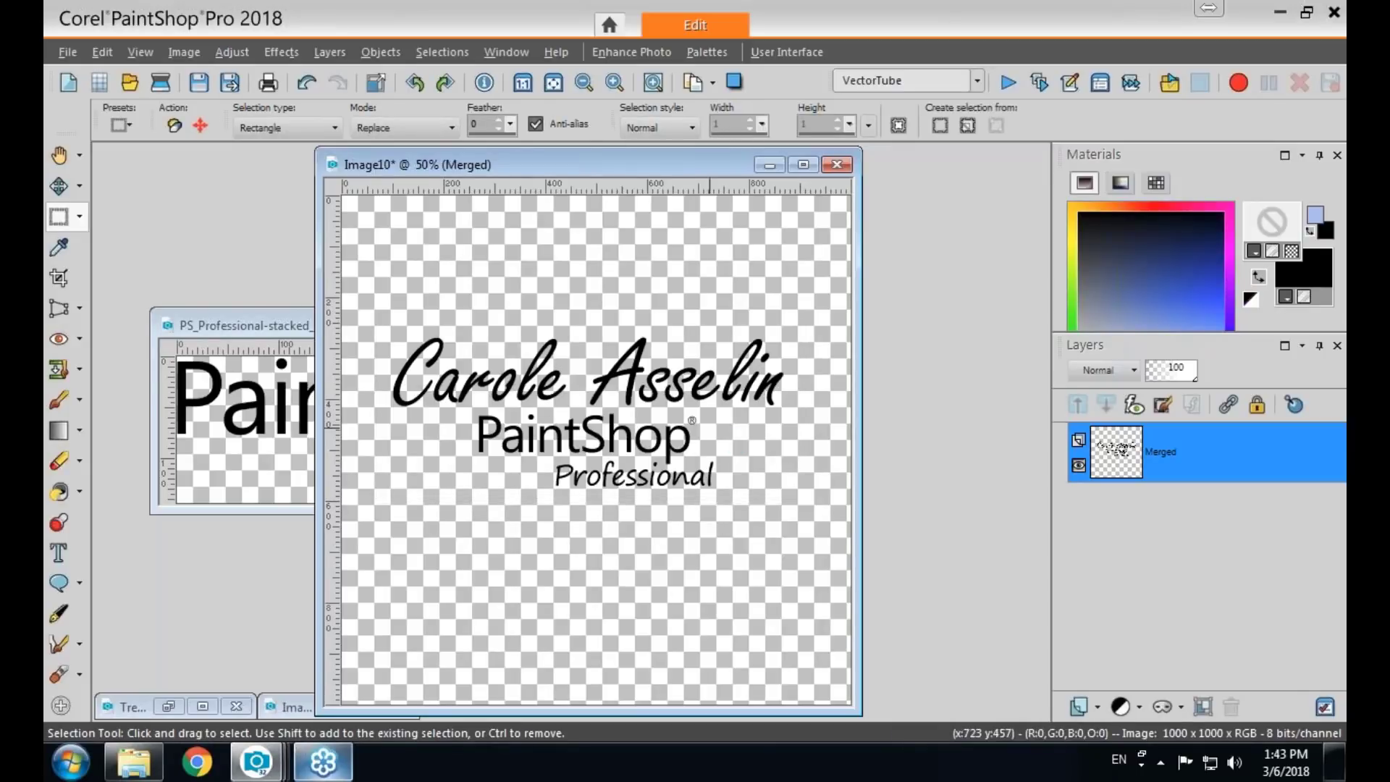
click(182, 52)
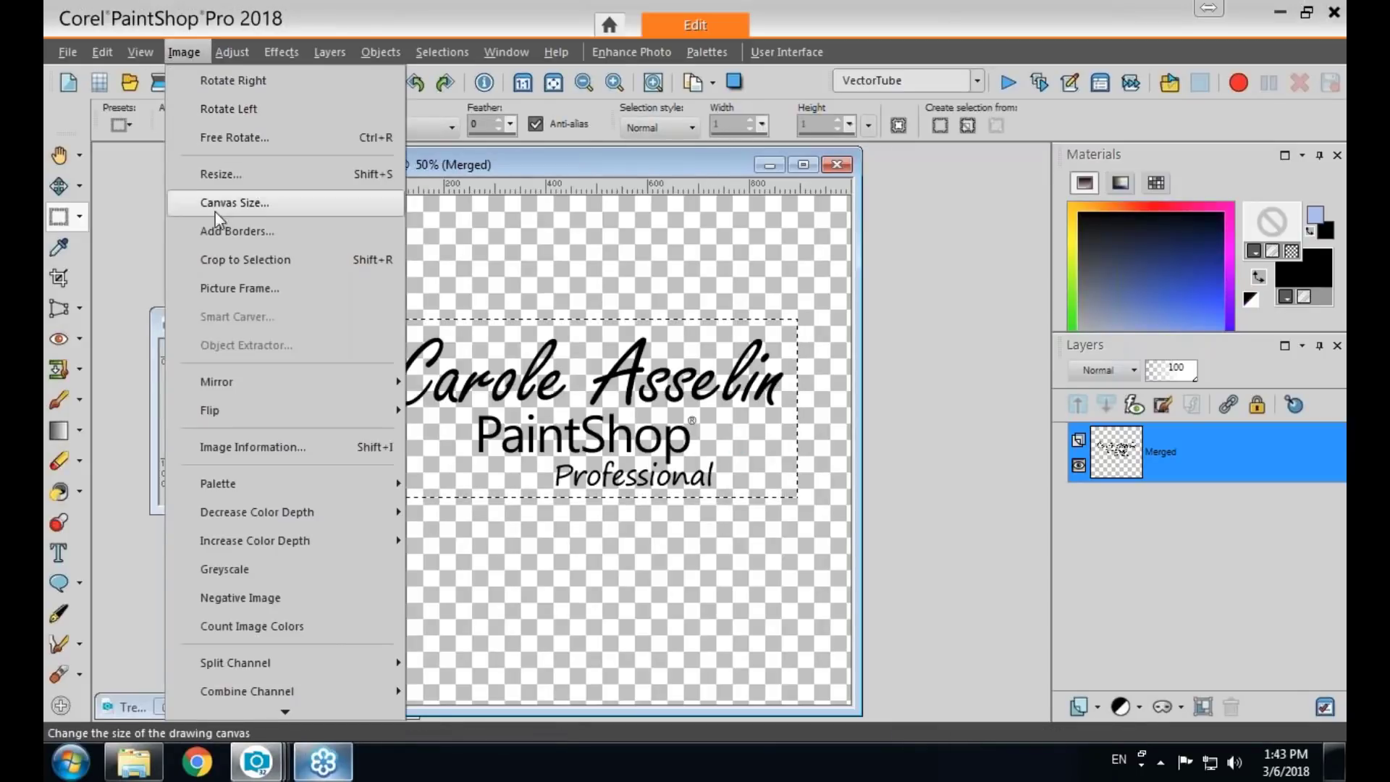
click(223, 256)
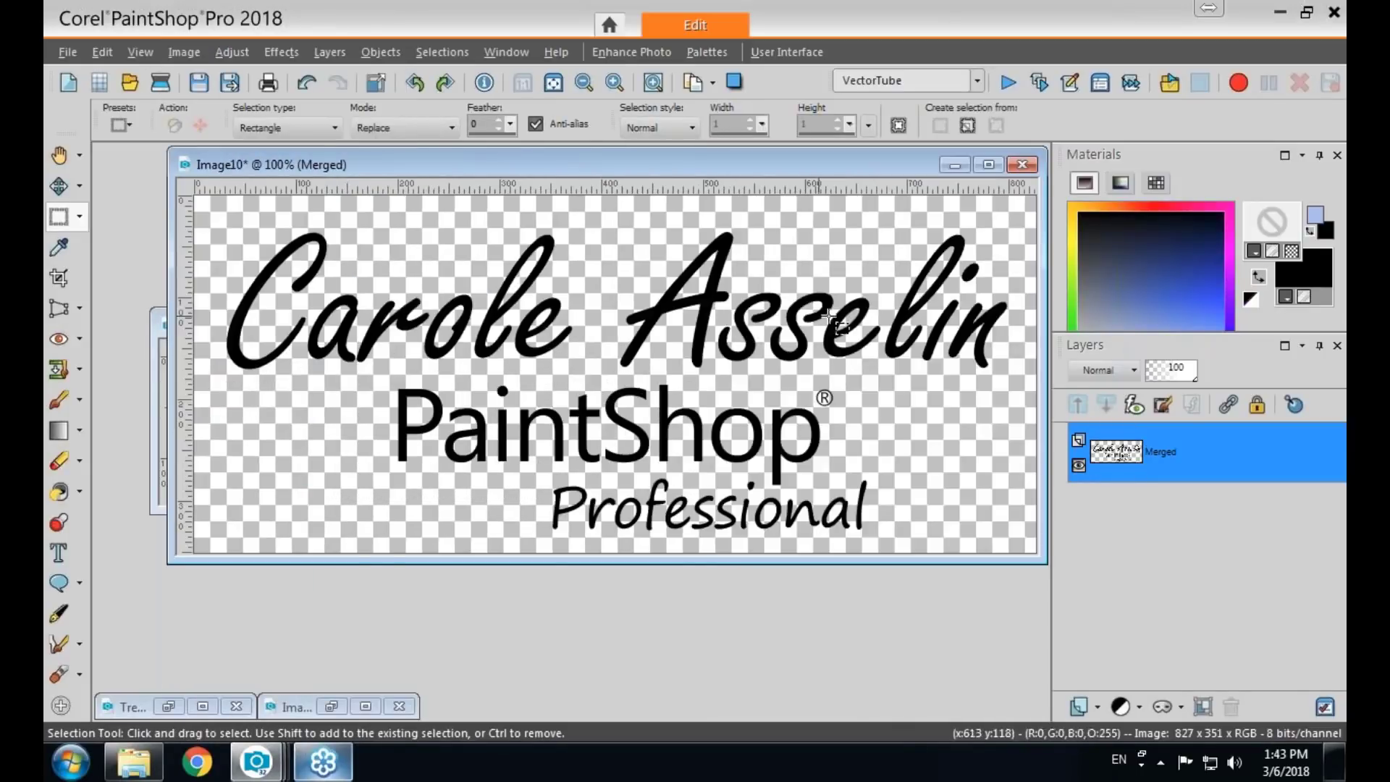
drag(812, 162, 799, 184)
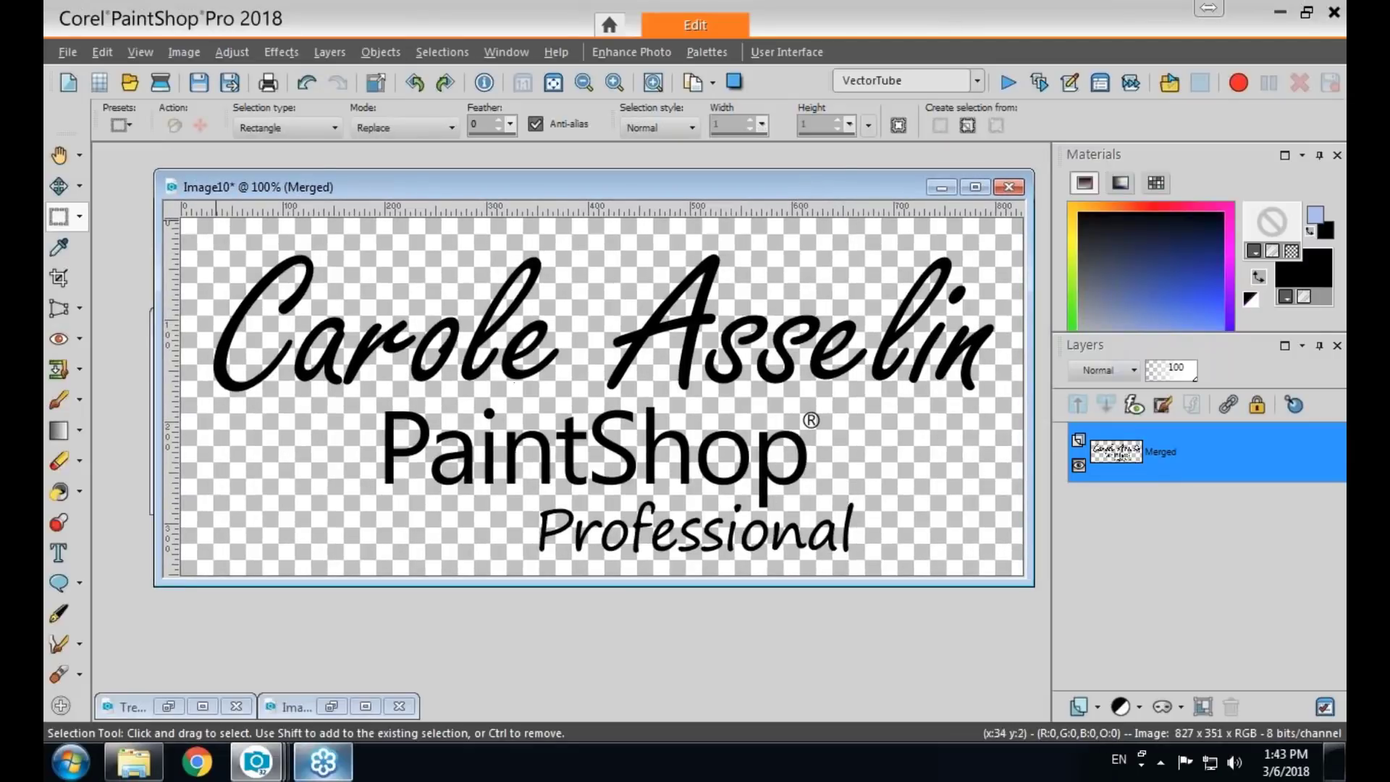
Export the cropped signature as a one-cell picture tube, naming it "aaa-Signature" followed by the owner's first name.
click(67, 52)
mouse_move(133, 599)
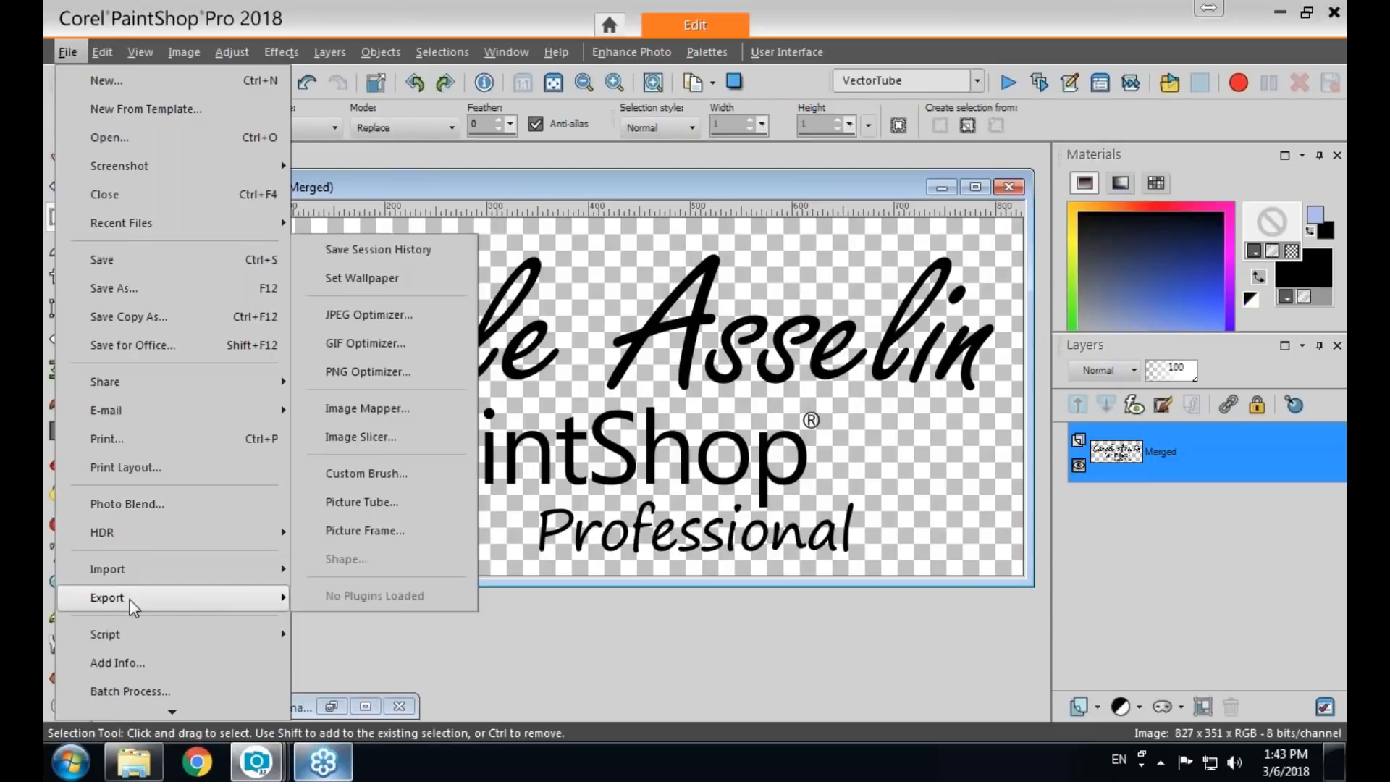
click(370, 505)
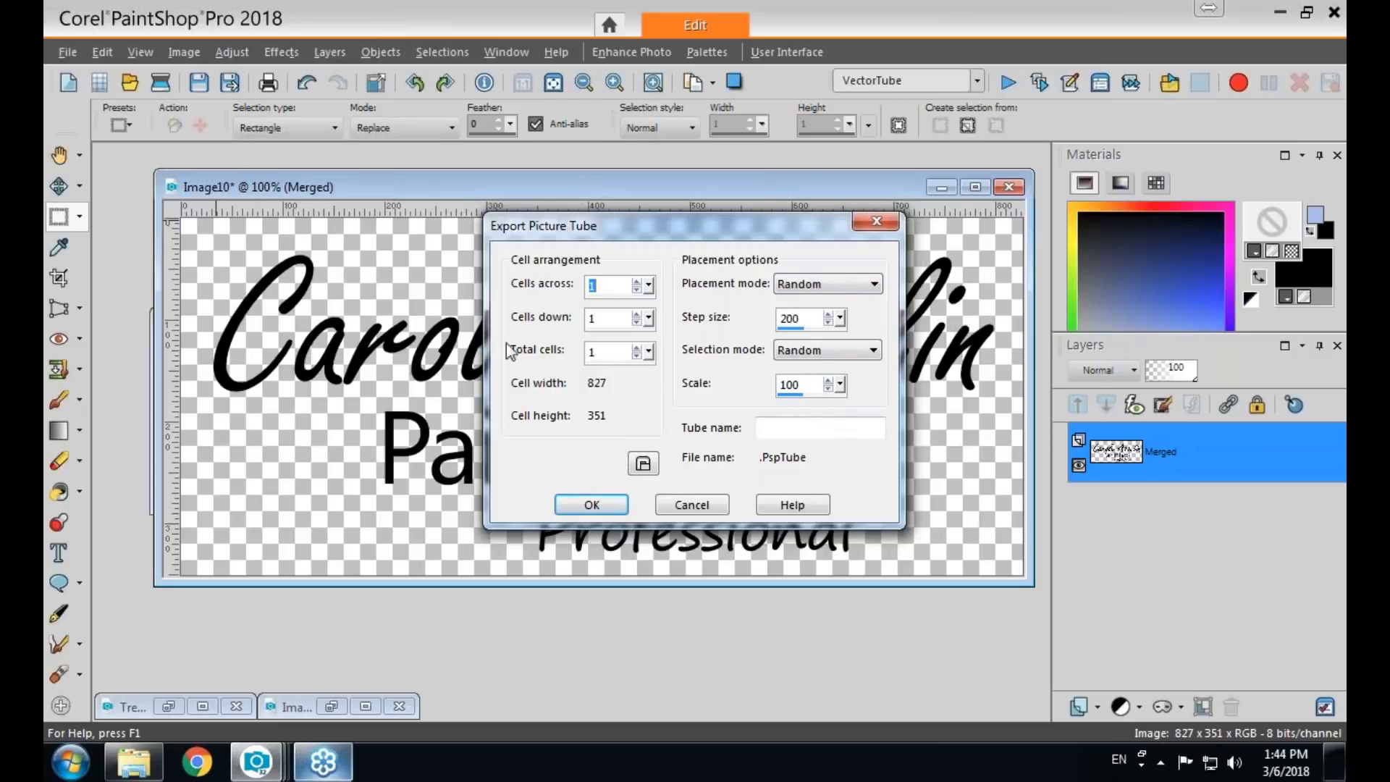
text(aa-)
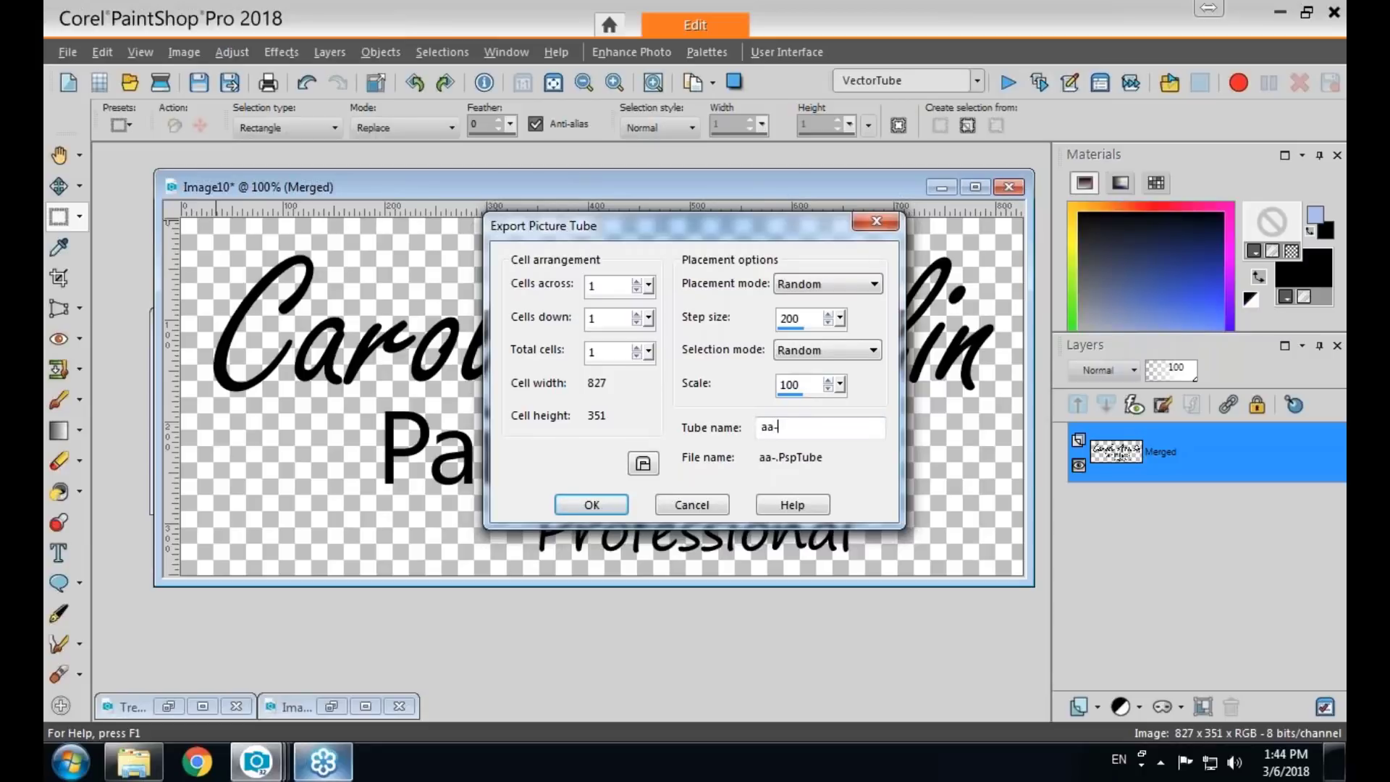
key(BackSpace)
text(a-Signa)
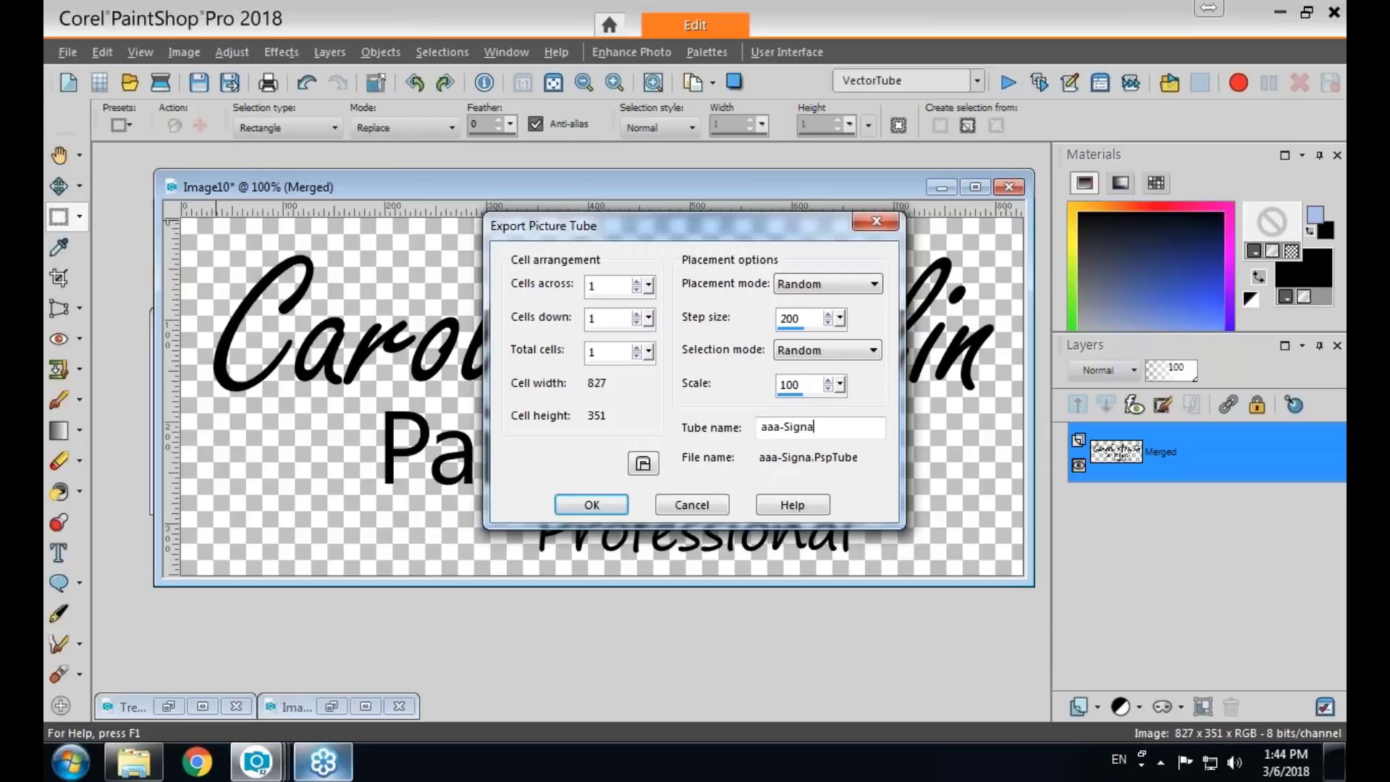
text(tureCarole)
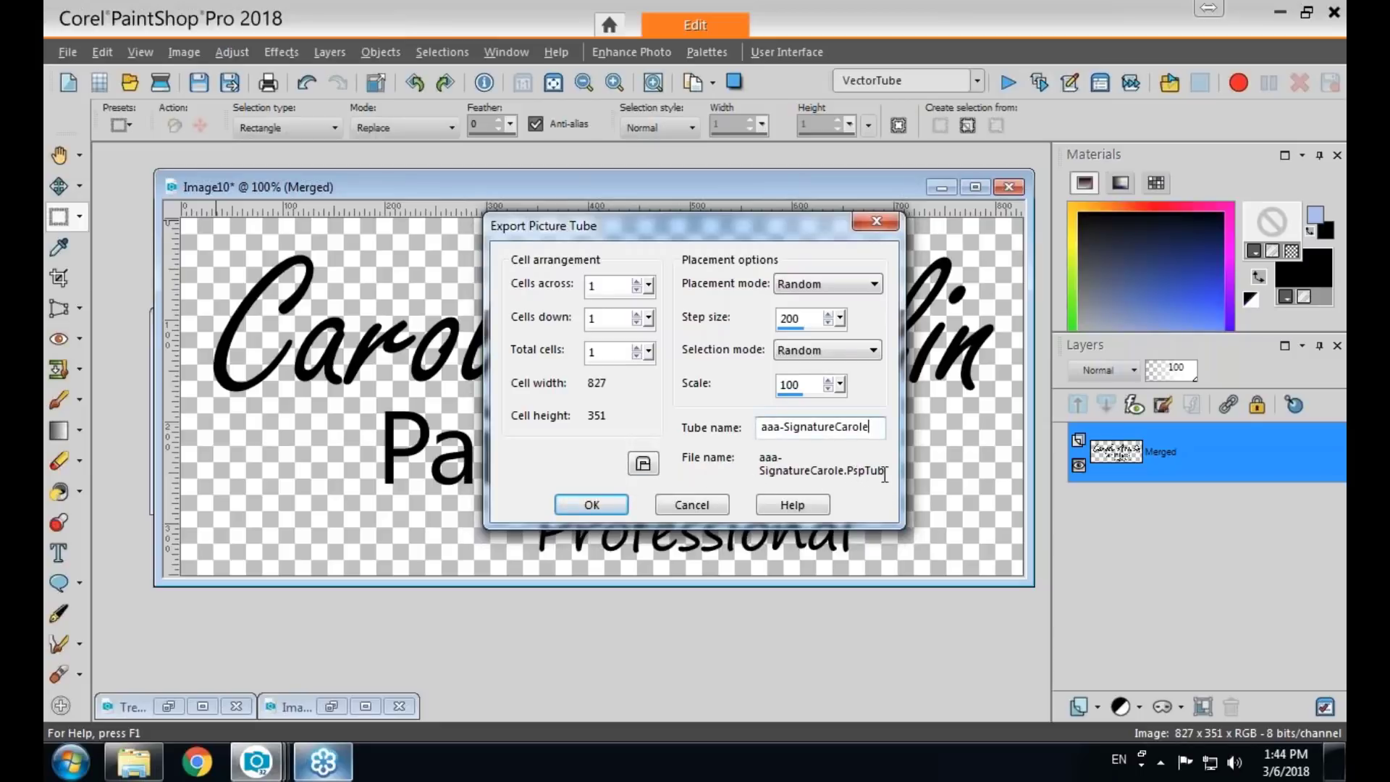
click(592, 508)
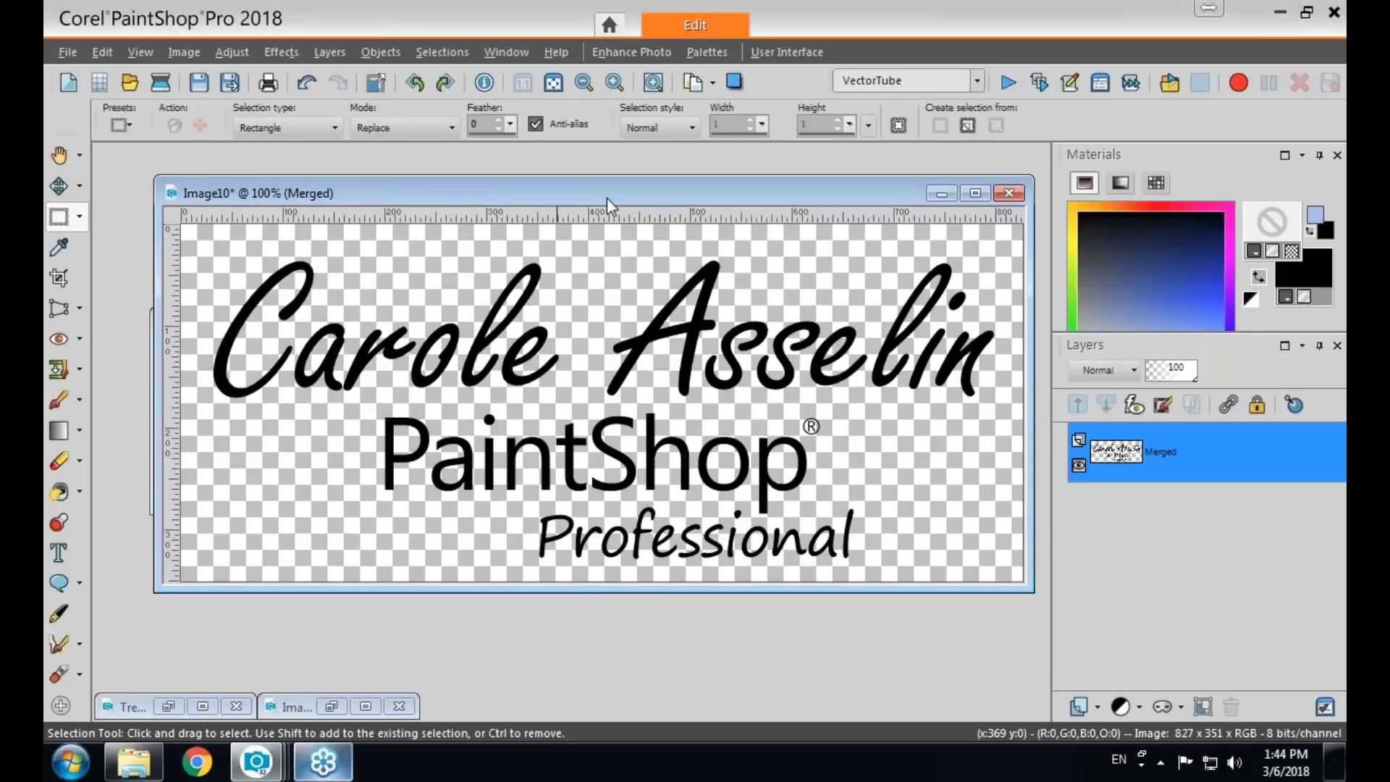
Open the boat photo P8060131.JPG from the Webinar folder.
drag(607, 198, 595, 240)
click(128, 85)
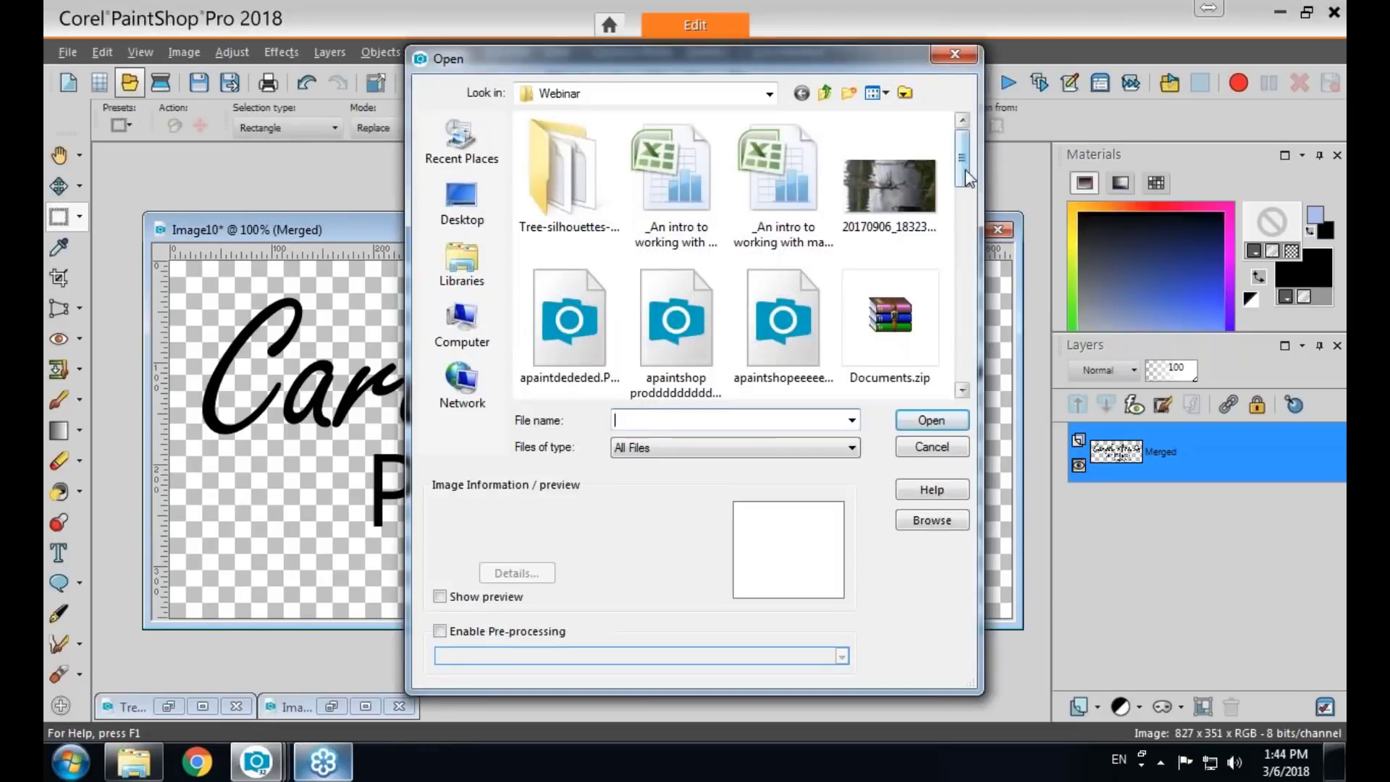
drag(965, 170, 960, 279)
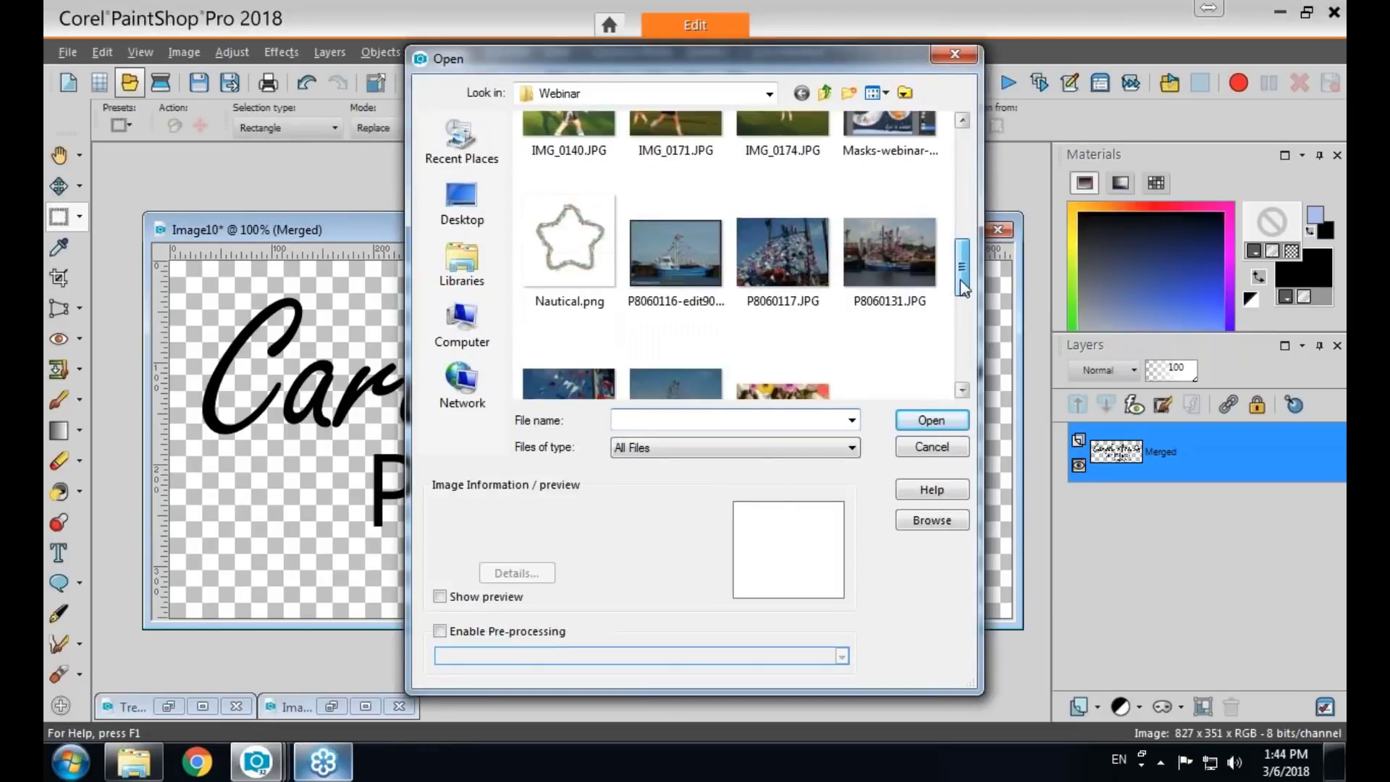
click(890, 253)
click(912, 423)
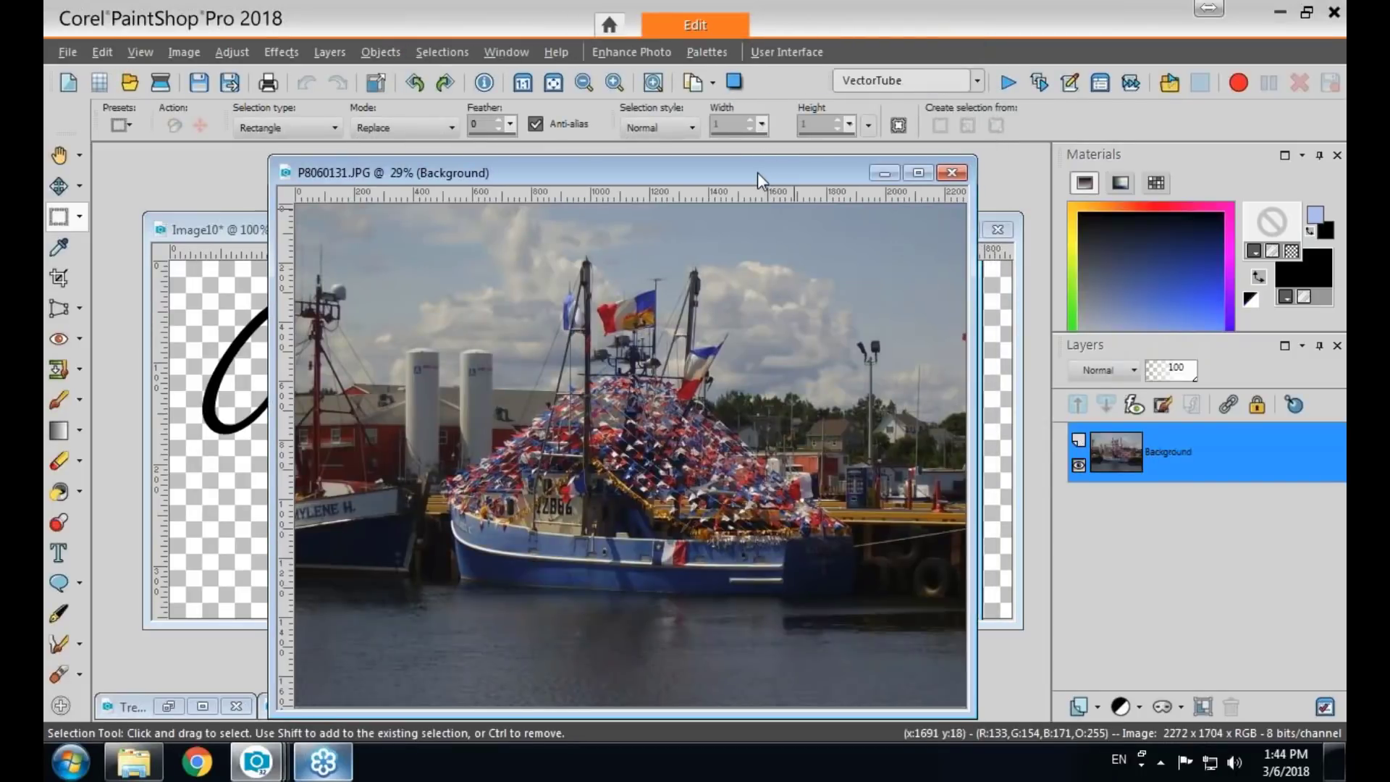
drag(757, 172, 737, 165)
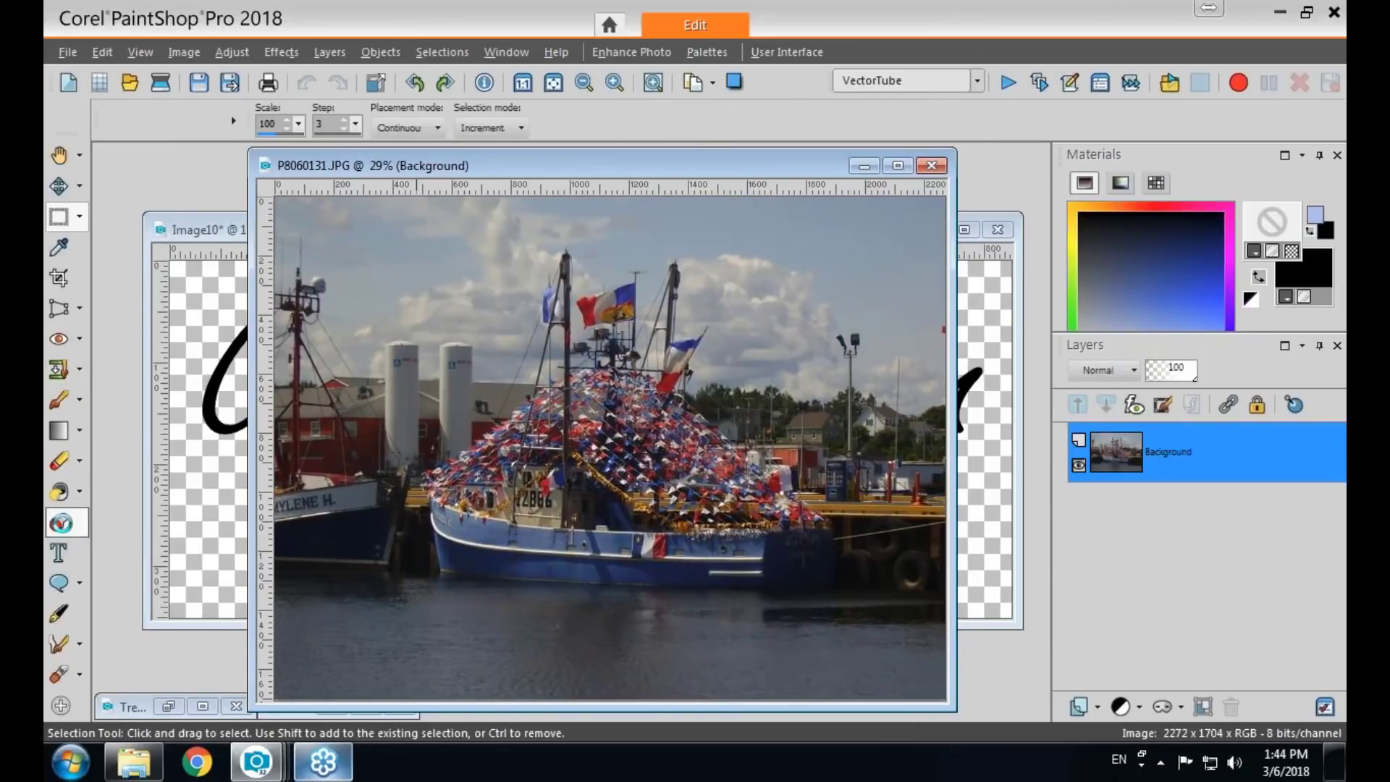
Choose the exported aaa-Signature tube from the All category for the Picture Tube tool.
click(58, 522)
click(189, 124)
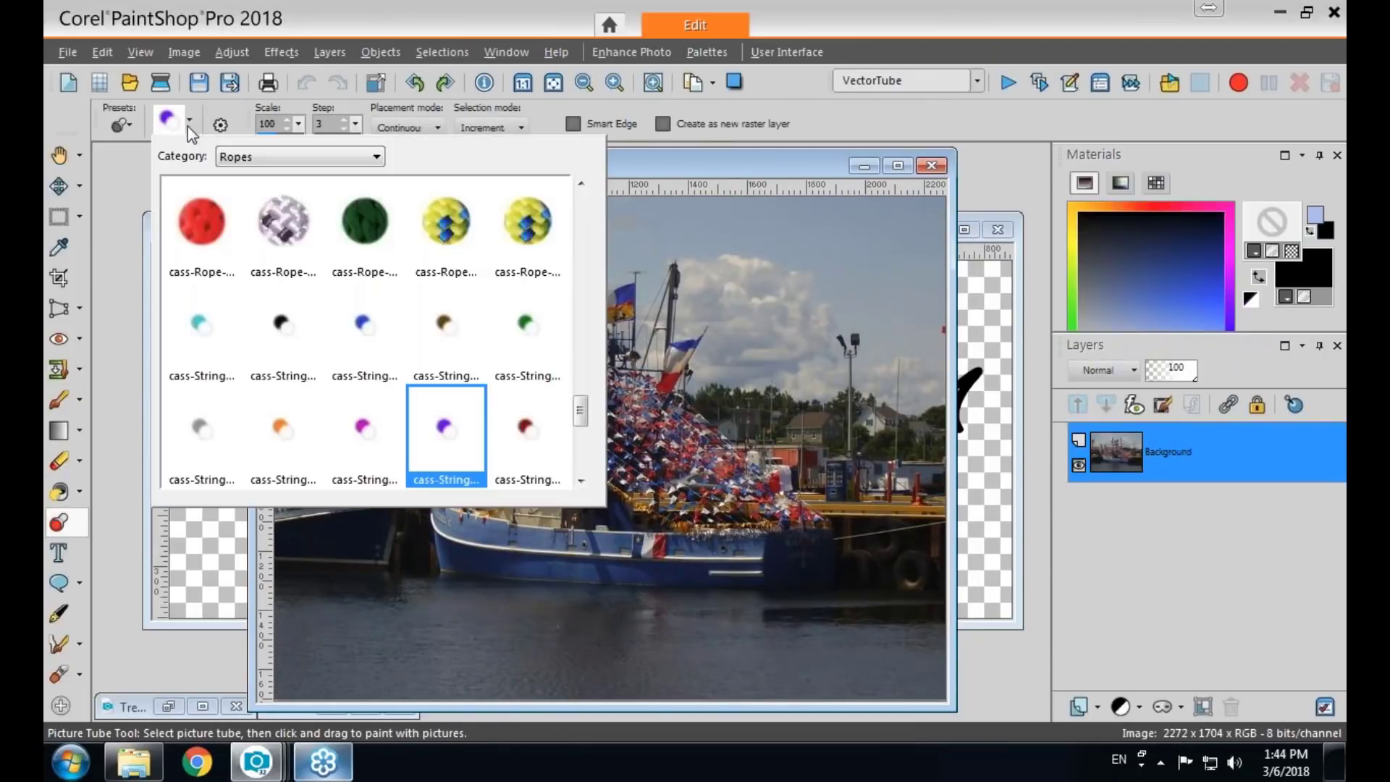
click(294, 157)
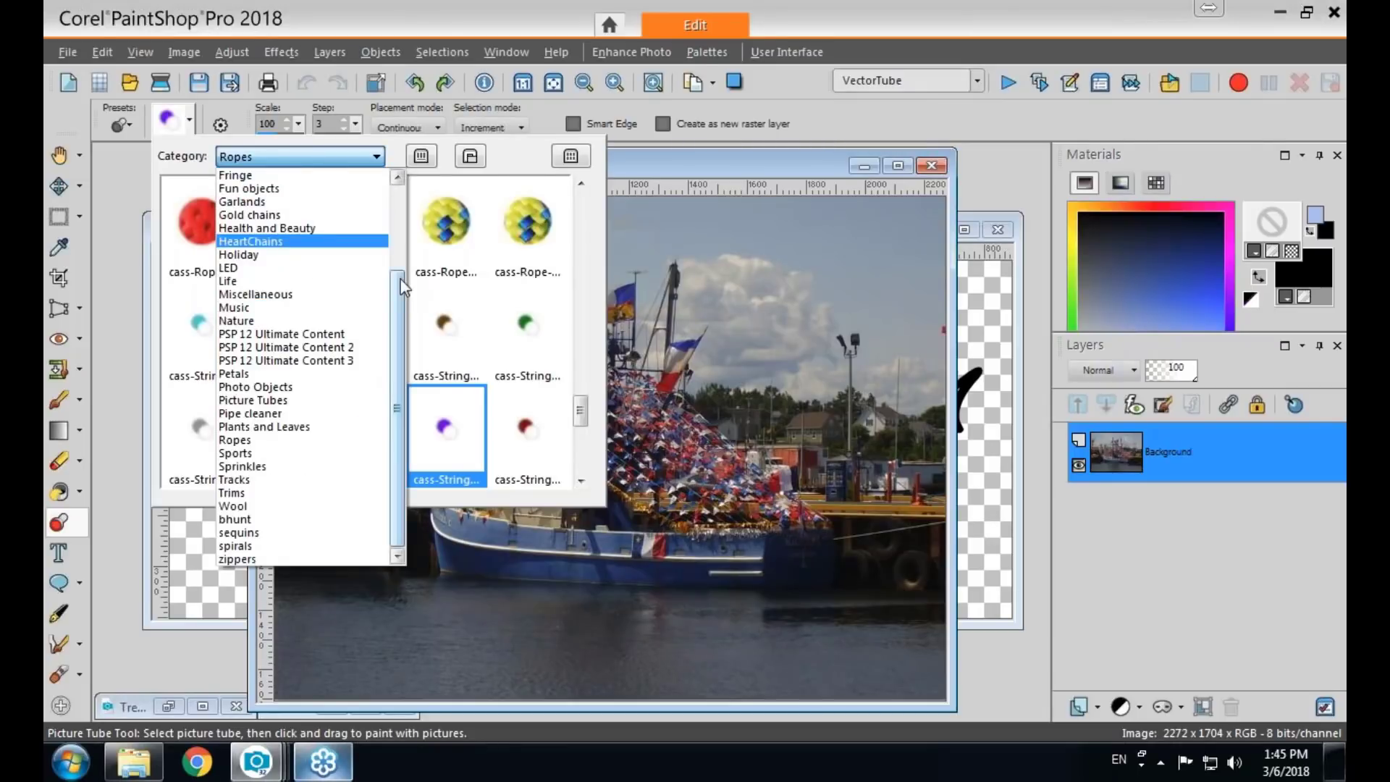
scroll(384, 210, up, 3)
click(320, 186)
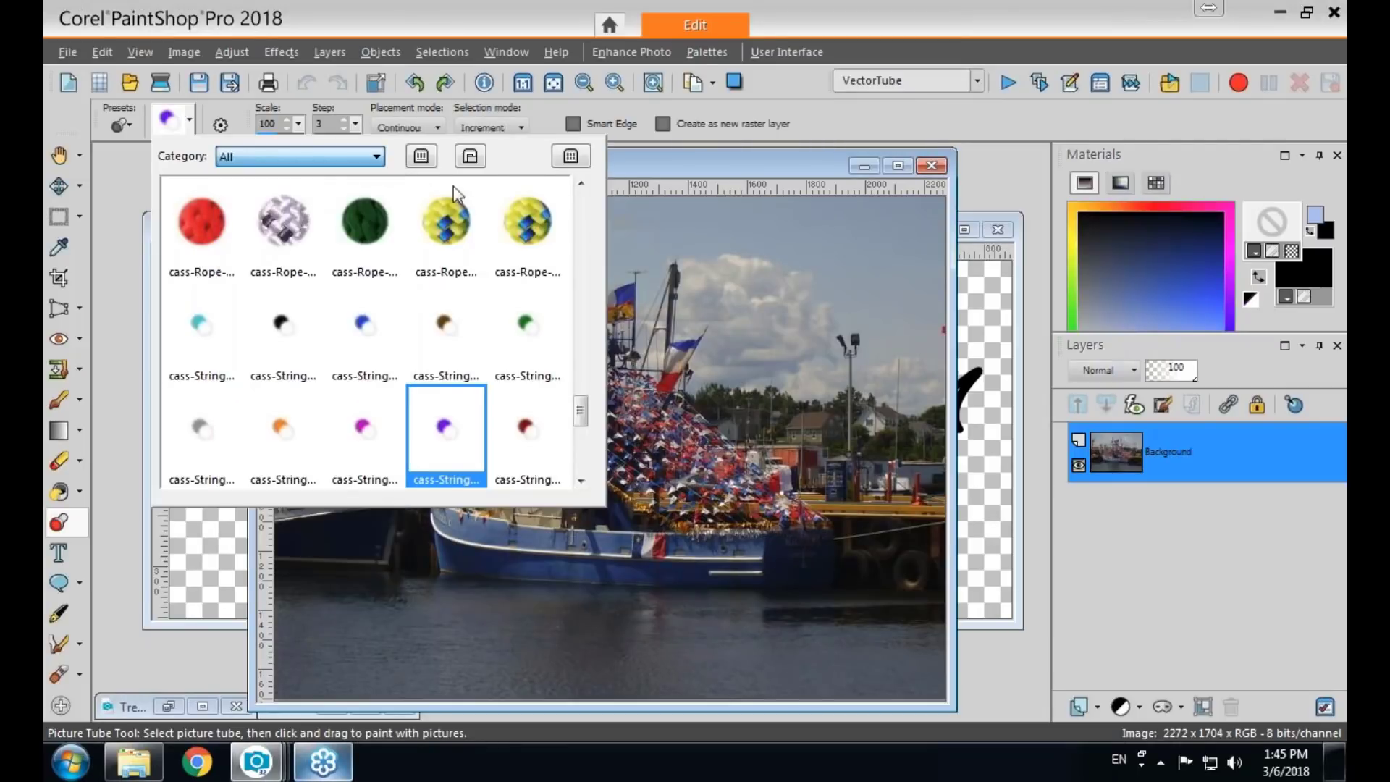
mouse_move(579, 194)
mouse_down()
mouse_move(586, 364)
mouse_move(582, 275)
mouse_move(546, 191)
mouse_move(581, 205)
mouse_up()
click(362, 346)
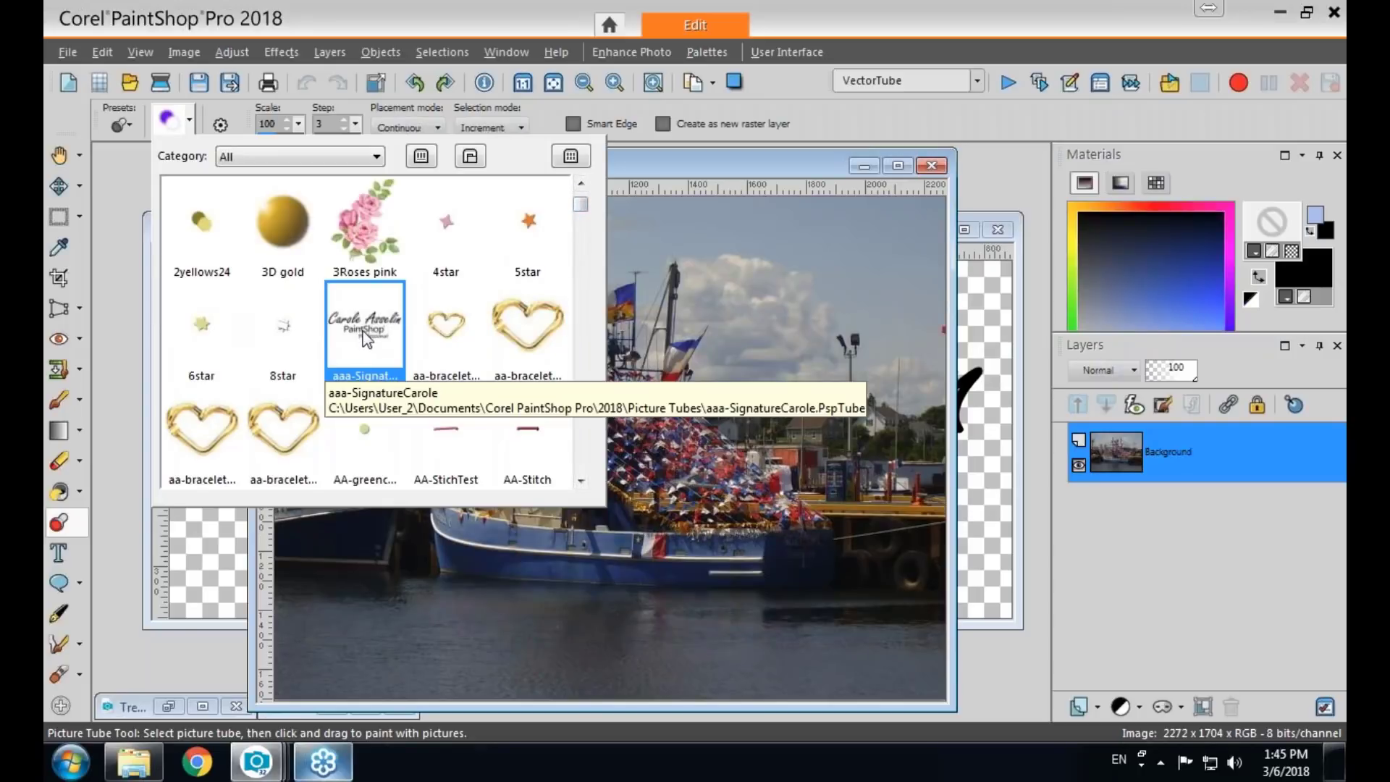
double_click(361, 333)
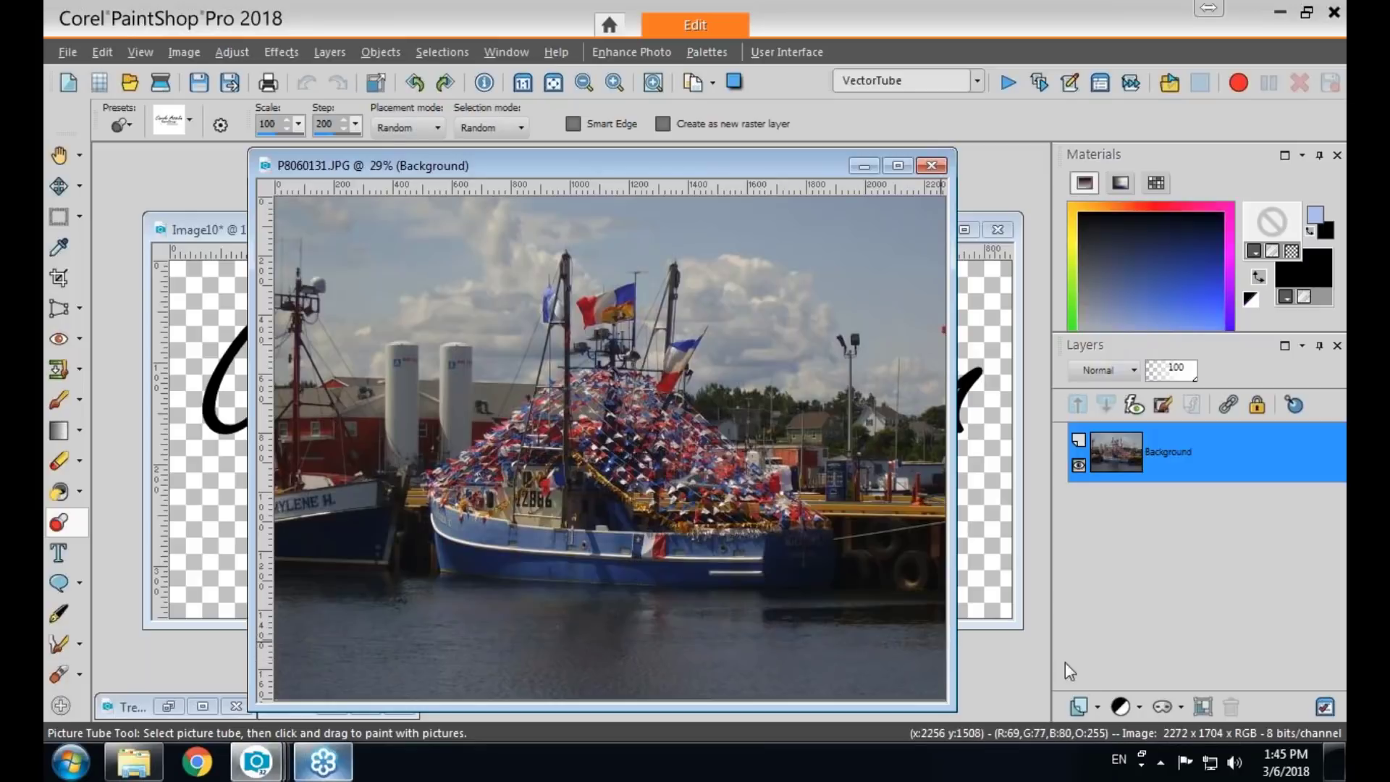
Add a raster layer with default settings above the boat photo and stamp the signature tube once in the photo's lower right corner.
click(1096, 707)
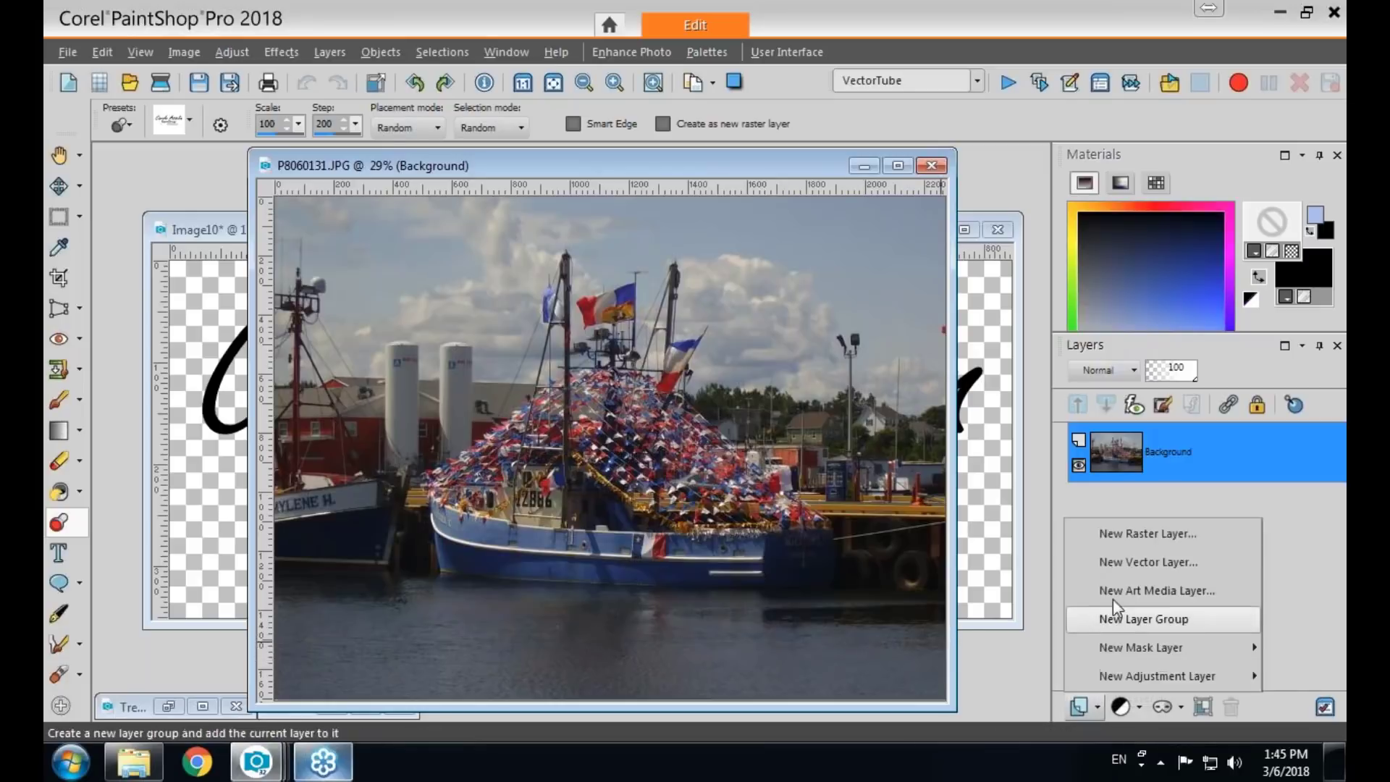
click(1105, 536)
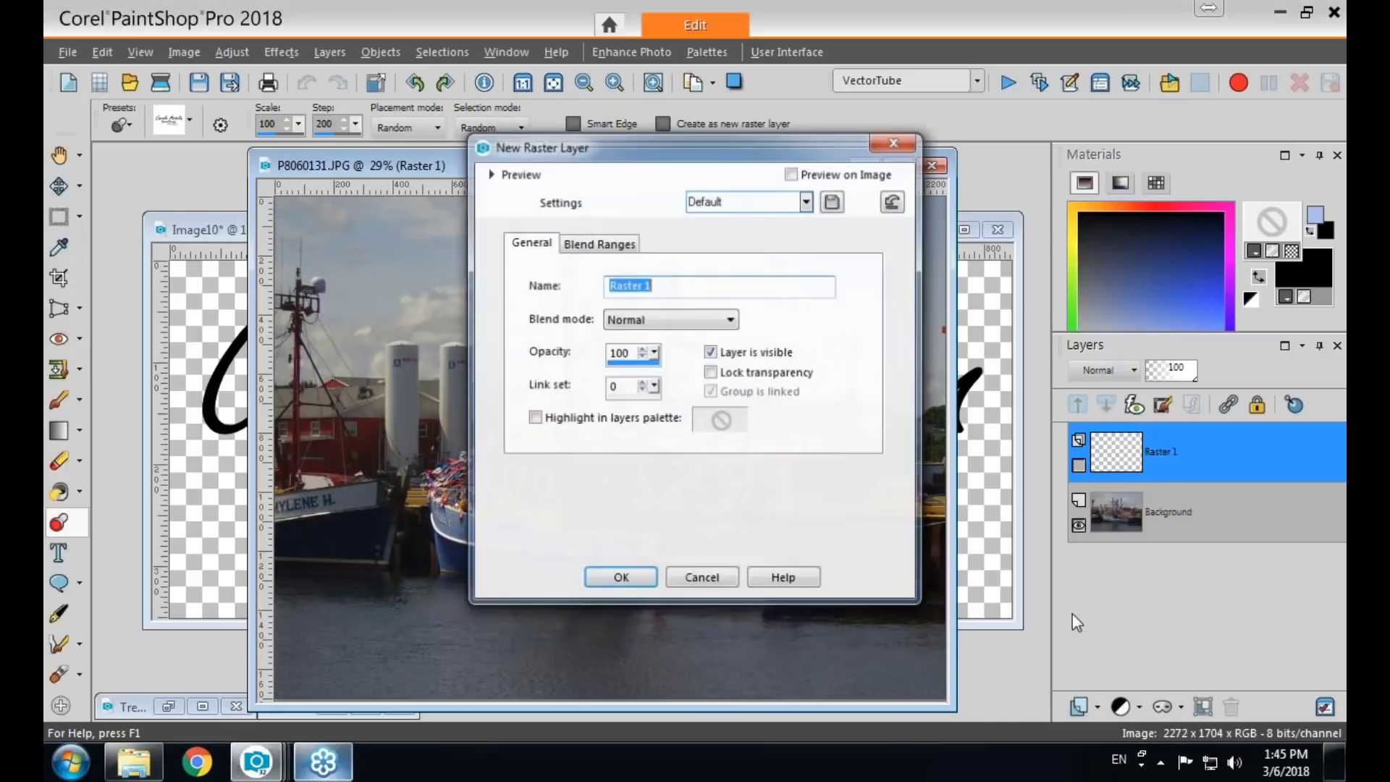
click(620, 577)
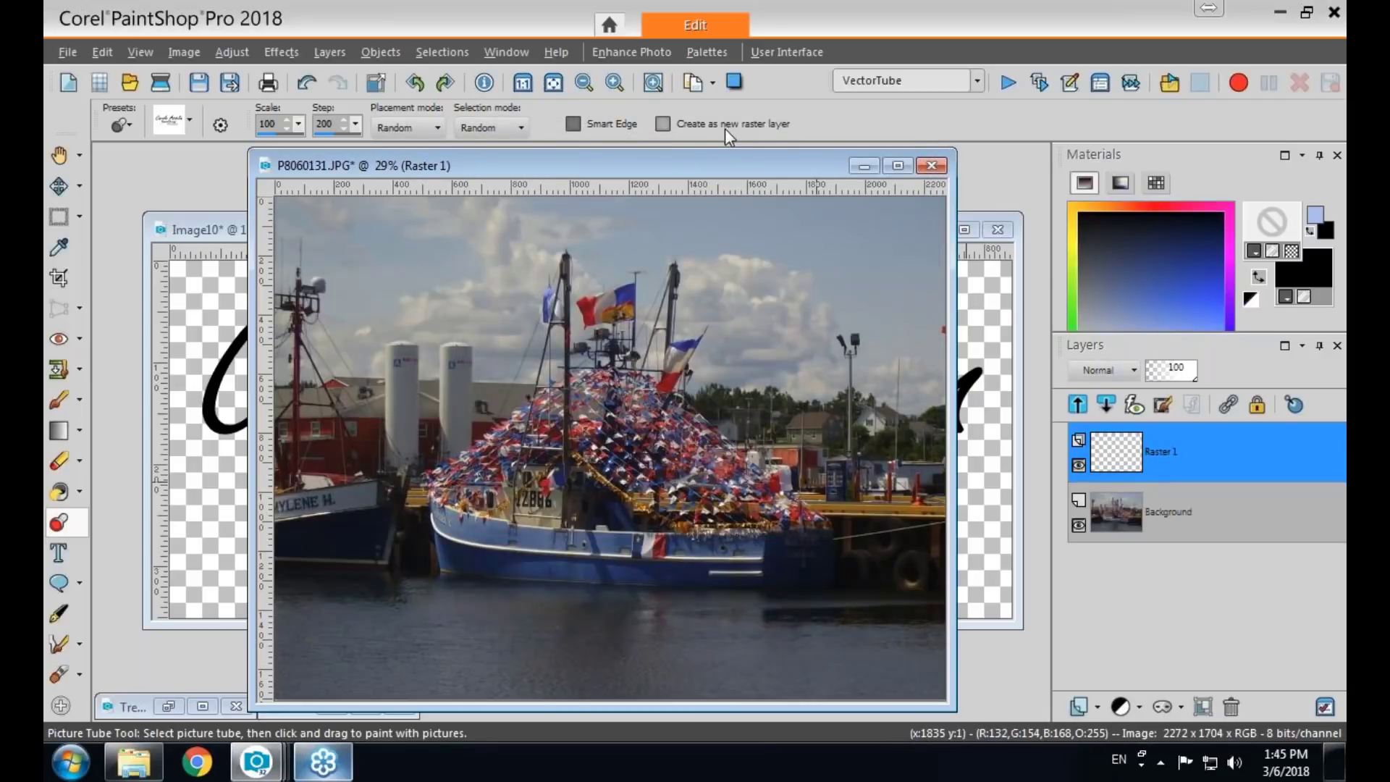
click(799, 640)
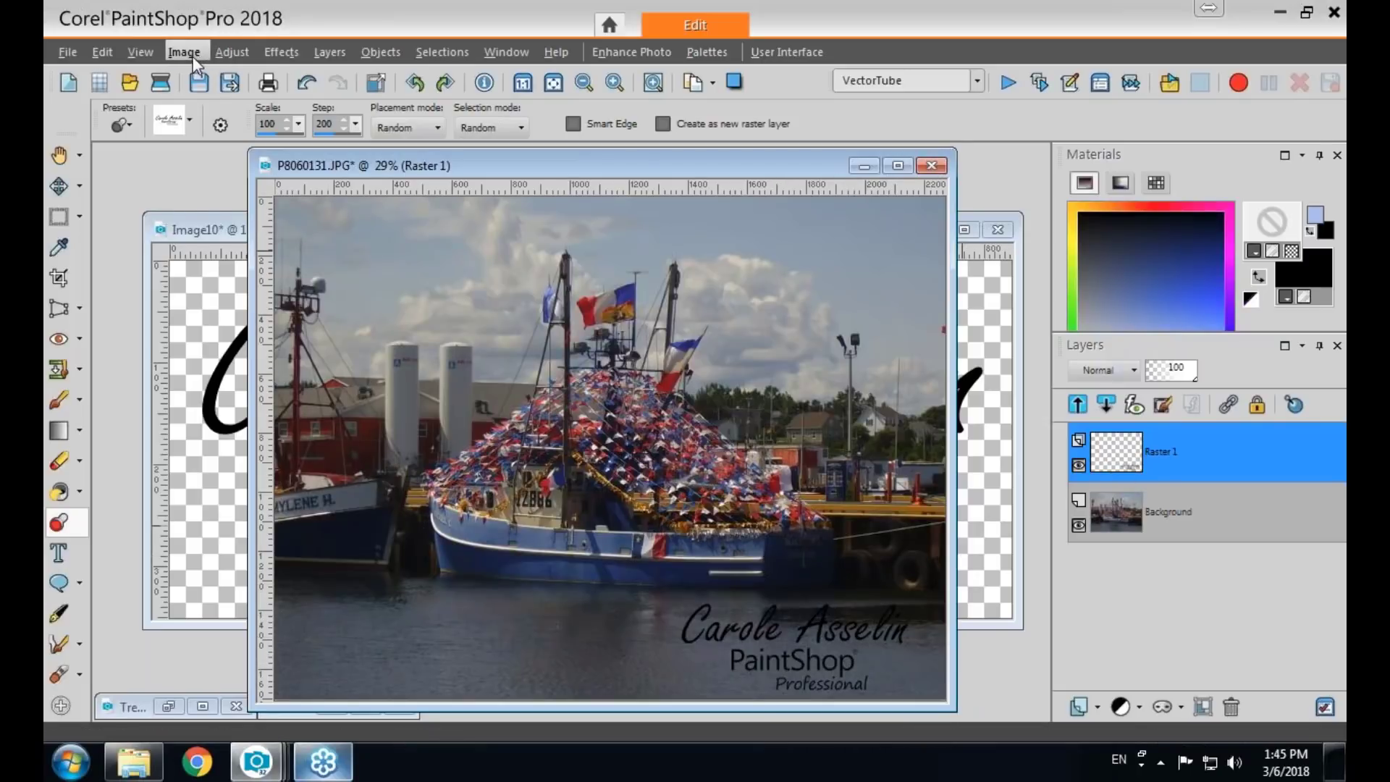
Turn the stamped signature white by setting the layer's brightness to 255 with Brightness/Contrast.
click(219, 52)
mouse_move(289, 253)
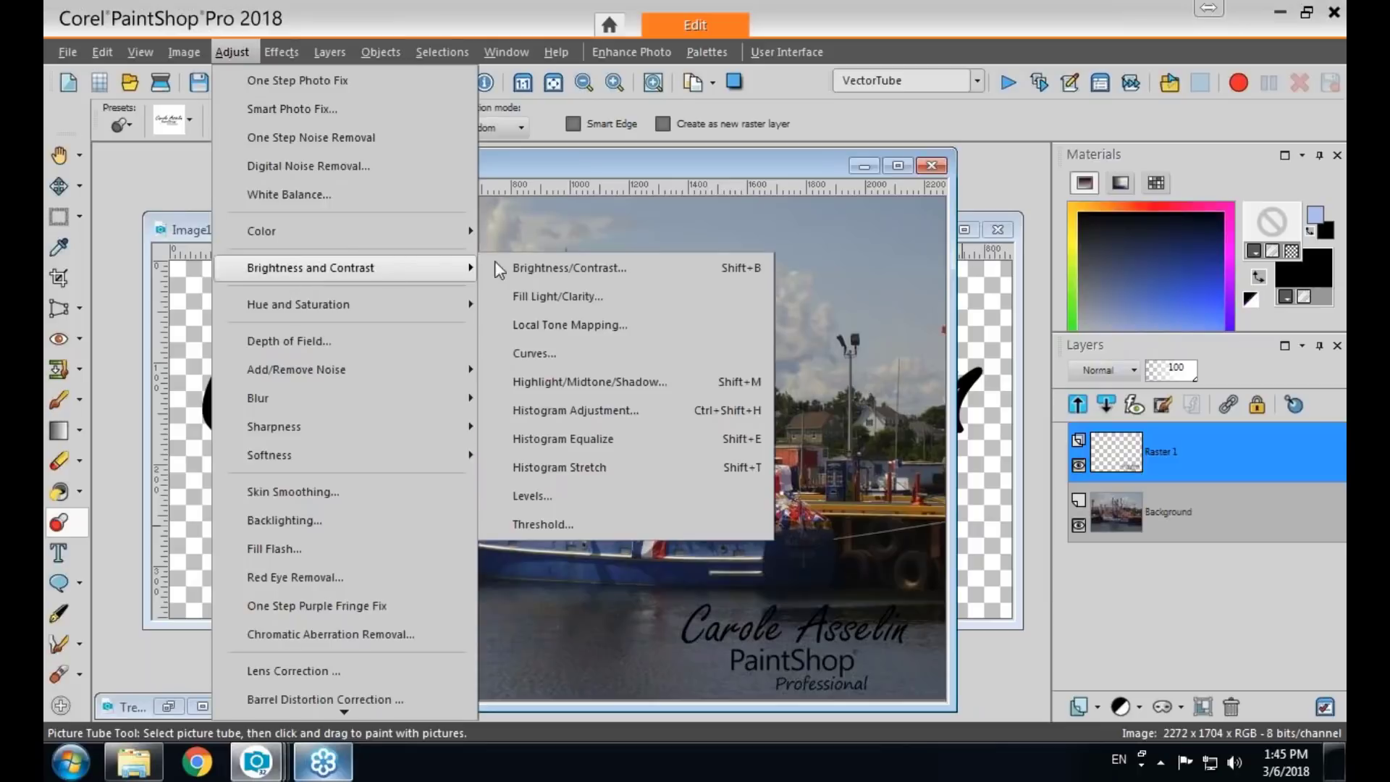
click(500, 266)
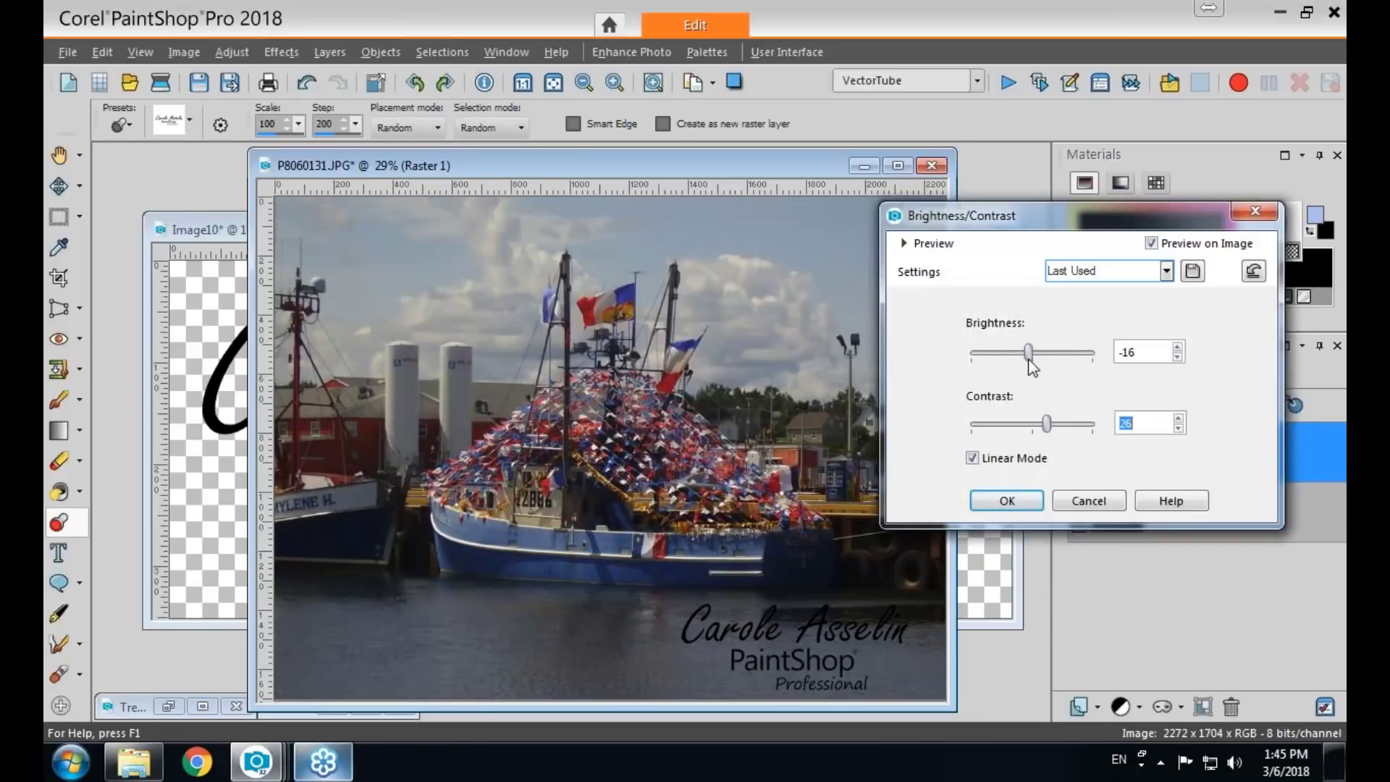
drag(1029, 360, 1101, 364)
click(1013, 501)
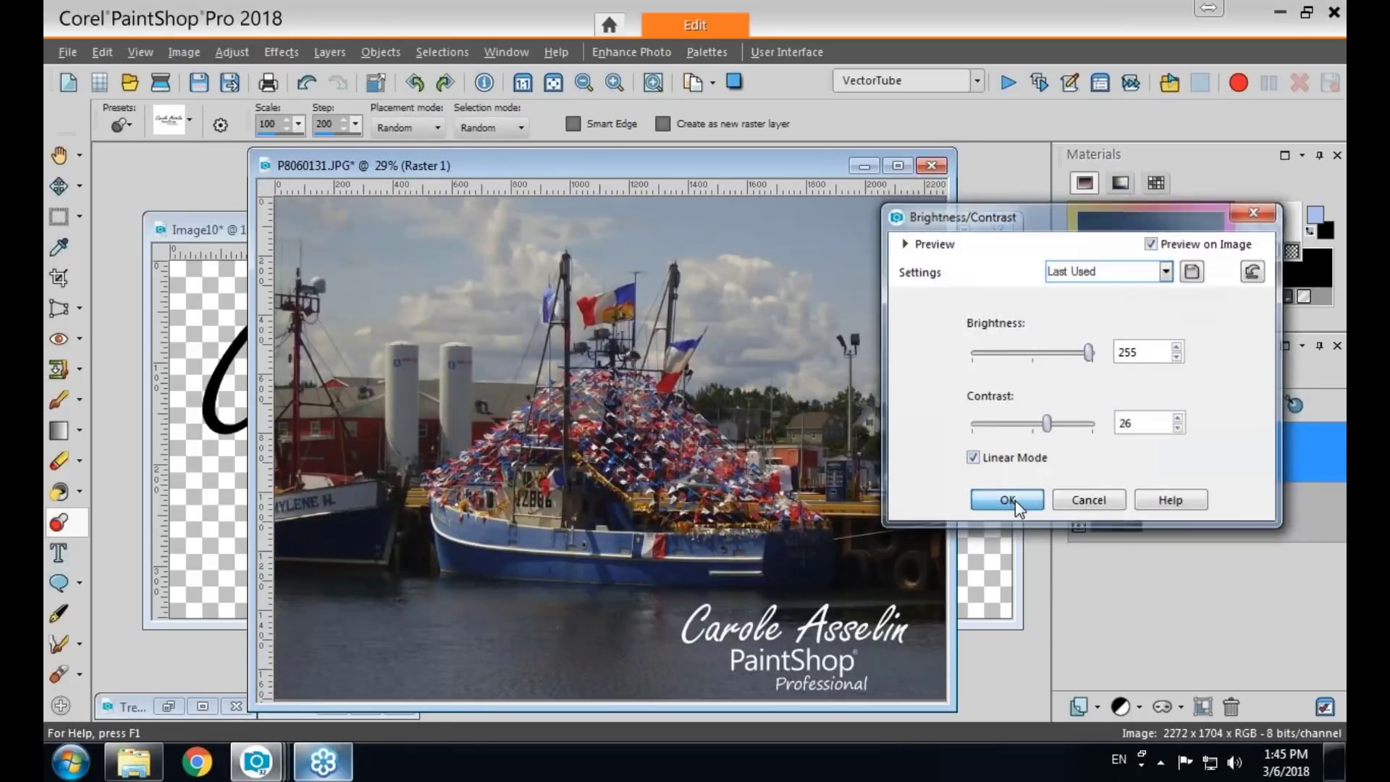
Scale the signature down to about 63% with the Pick tool and move it to the photo's lower left corner.
click(79, 186)
click(119, 190)
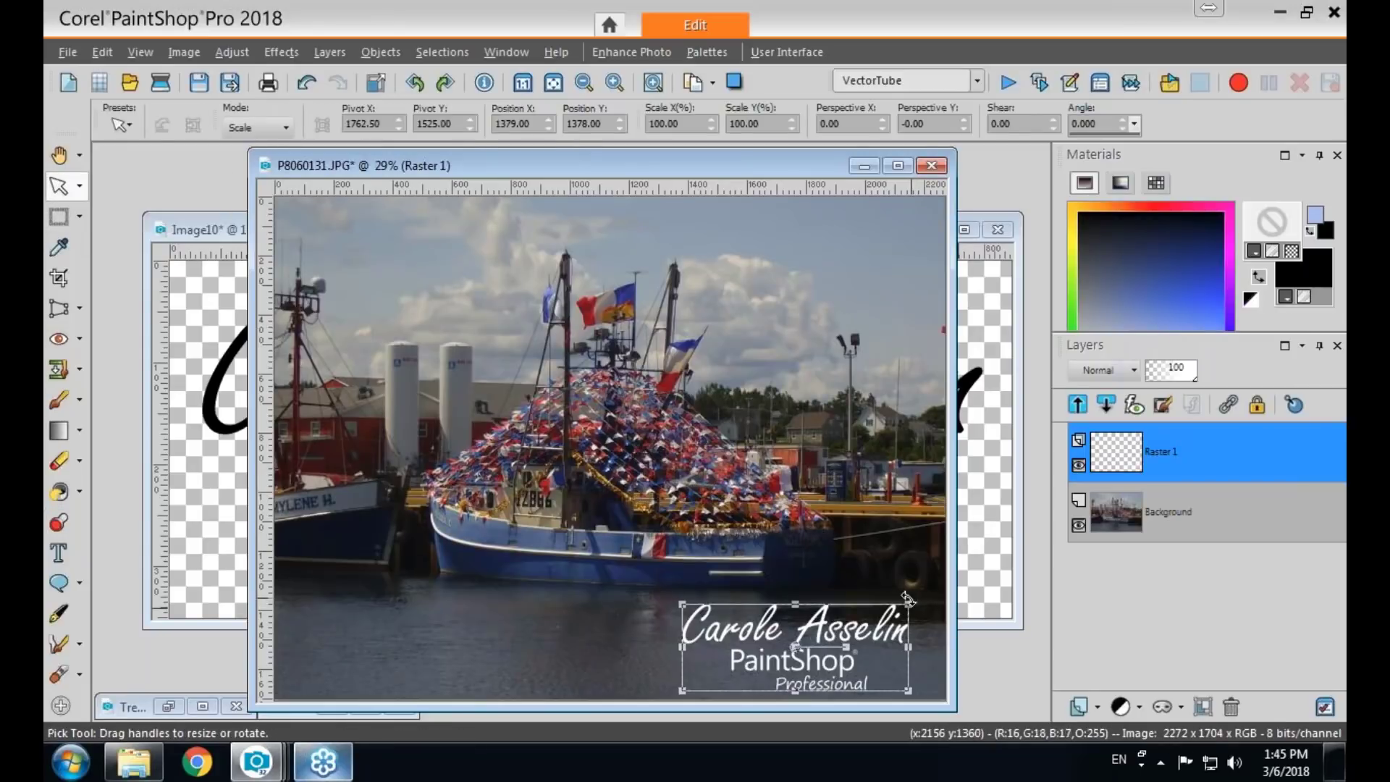
drag(908, 604, 828, 635)
drag(752, 663, 355, 663)
drag(432, 634, 428, 635)
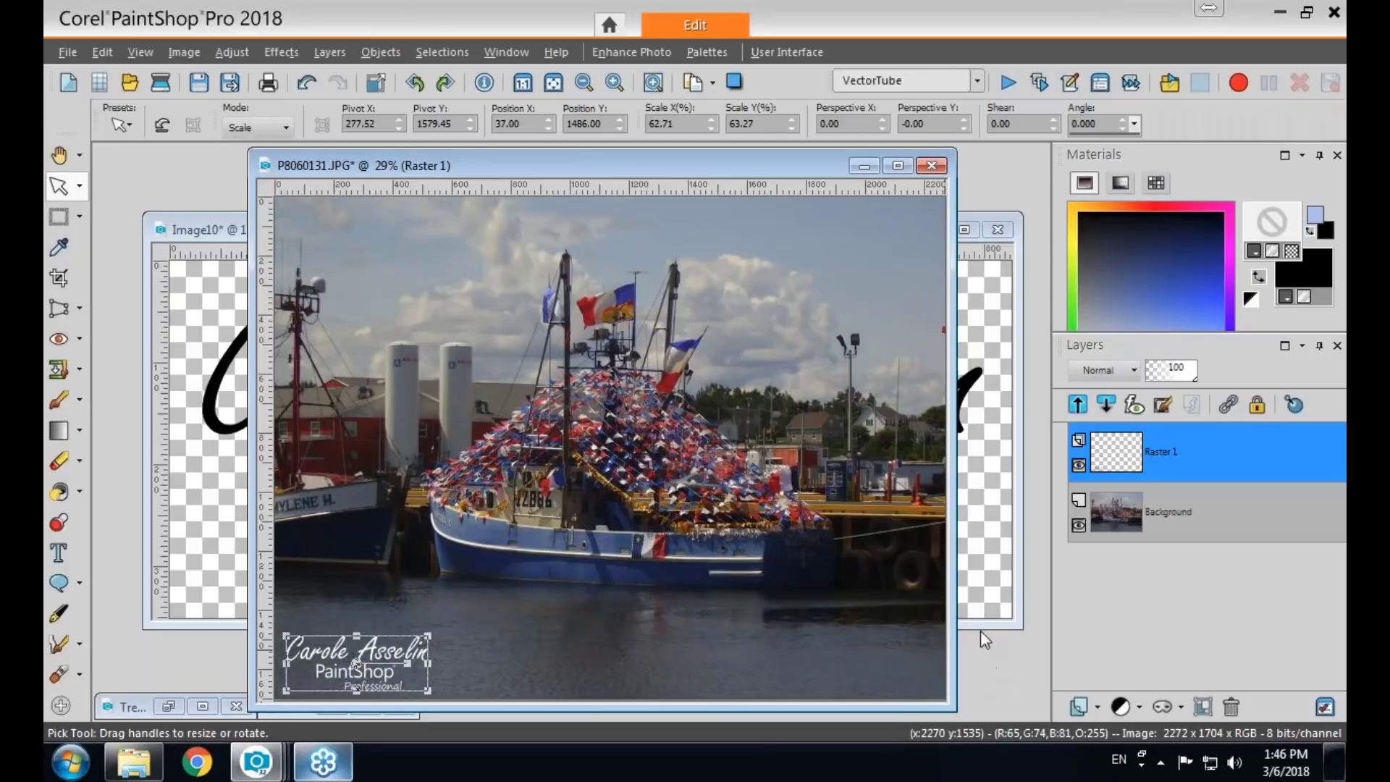
Close the boat photo, the signature image and the PaintShop logo image.
click(931, 167)
click(997, 229)
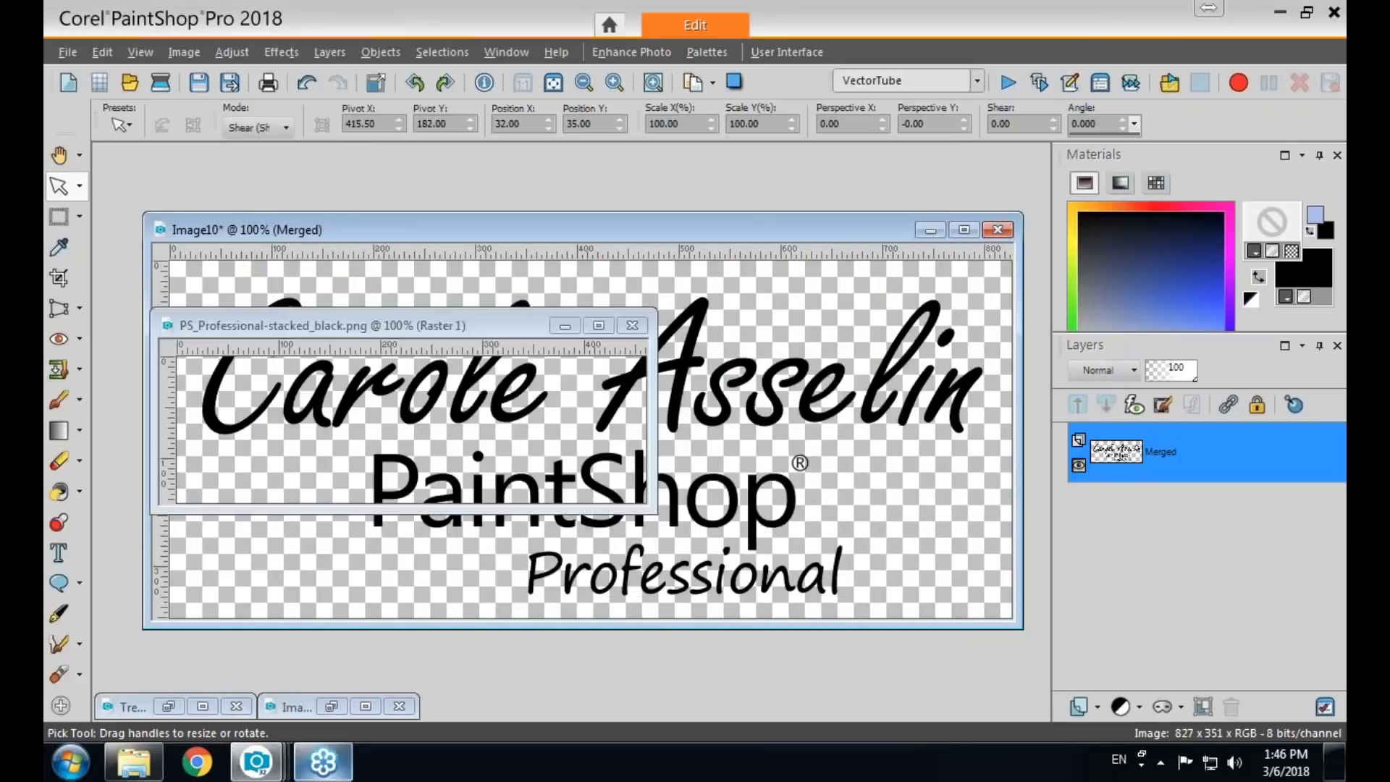
click(632, 326)
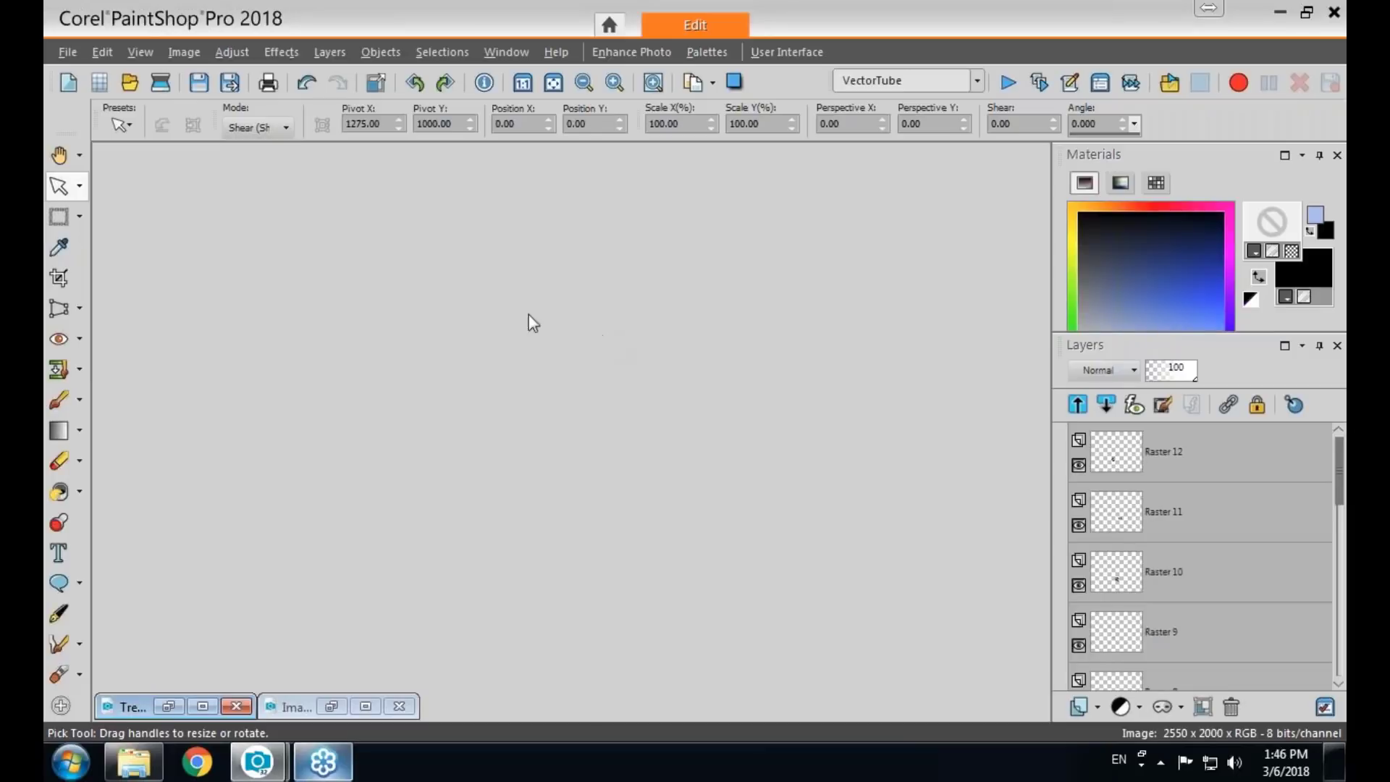
Create a new transparent raster image of 600 x 400 pixels at 300 pixels/inch.
click(78, 84)
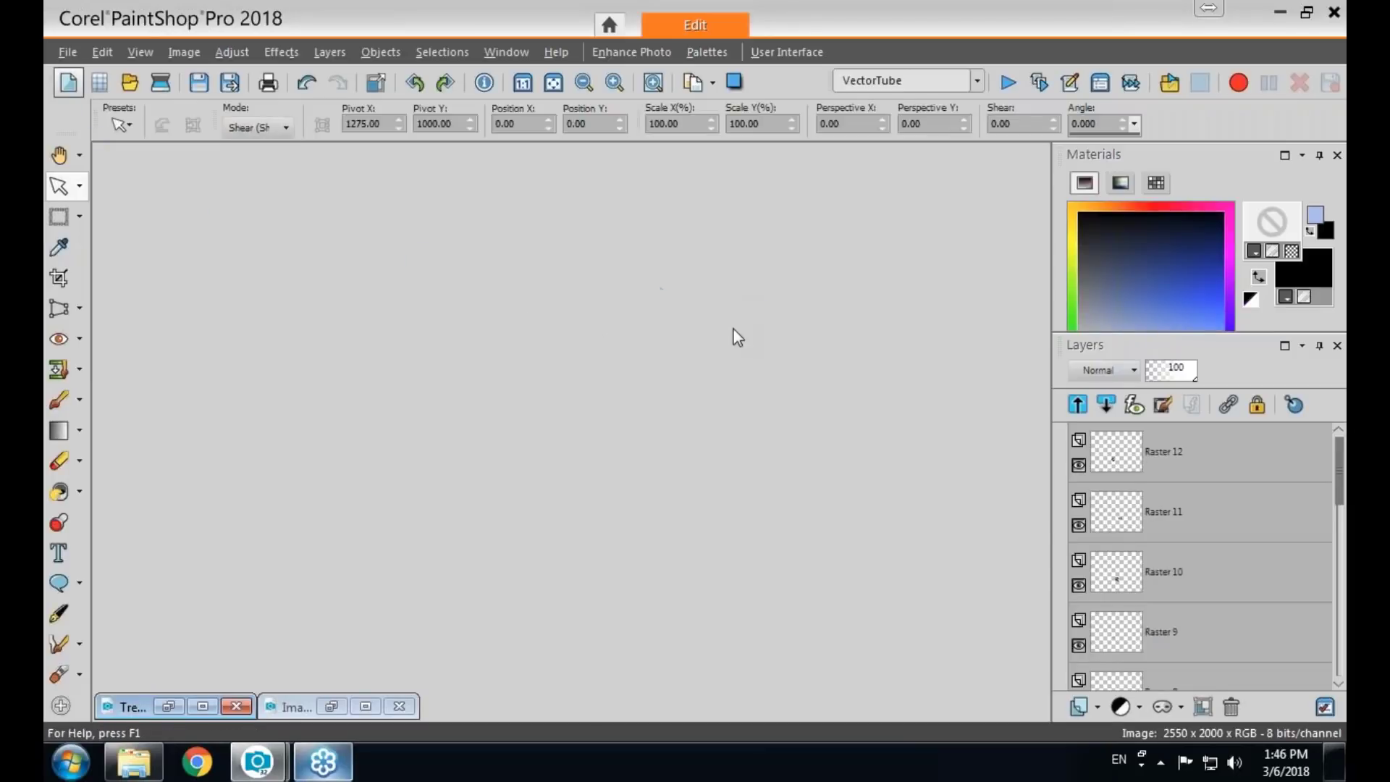
text(600)
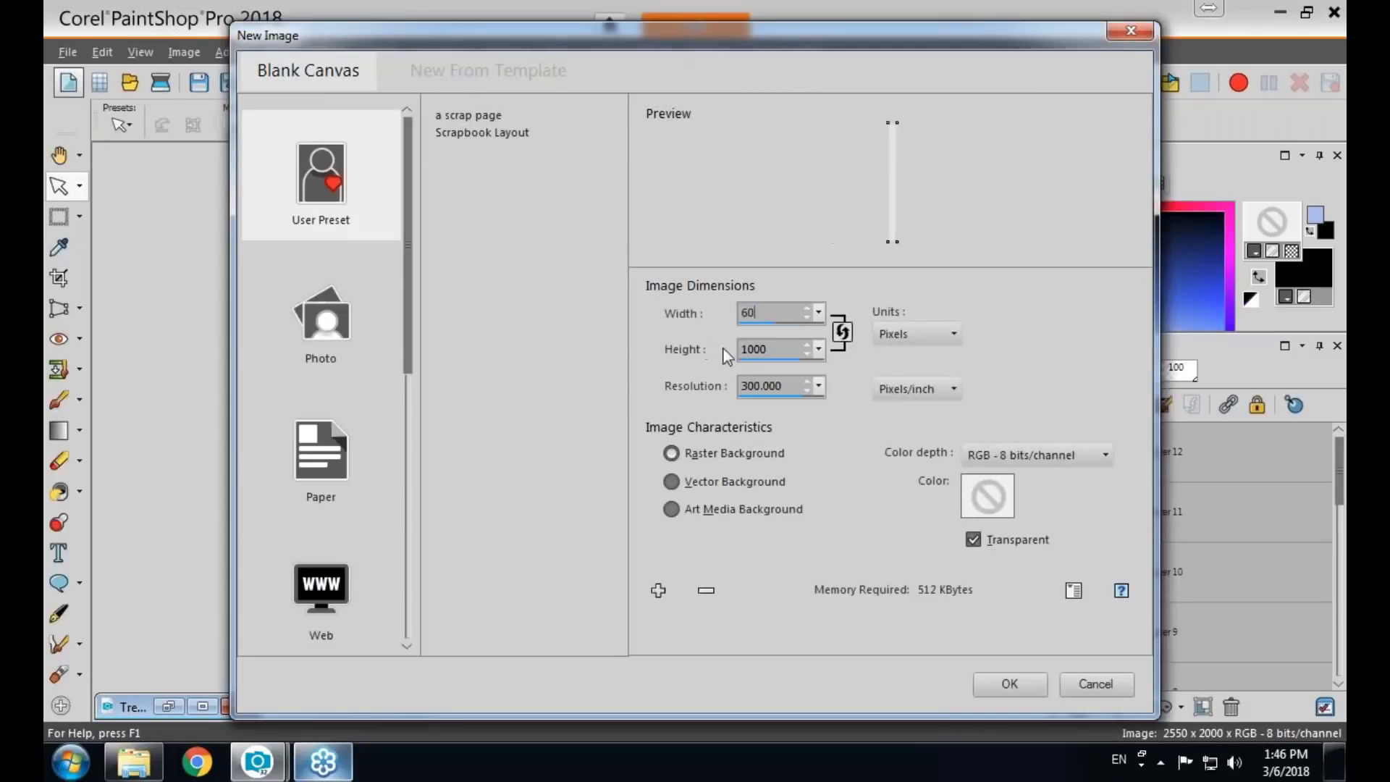
text(40)
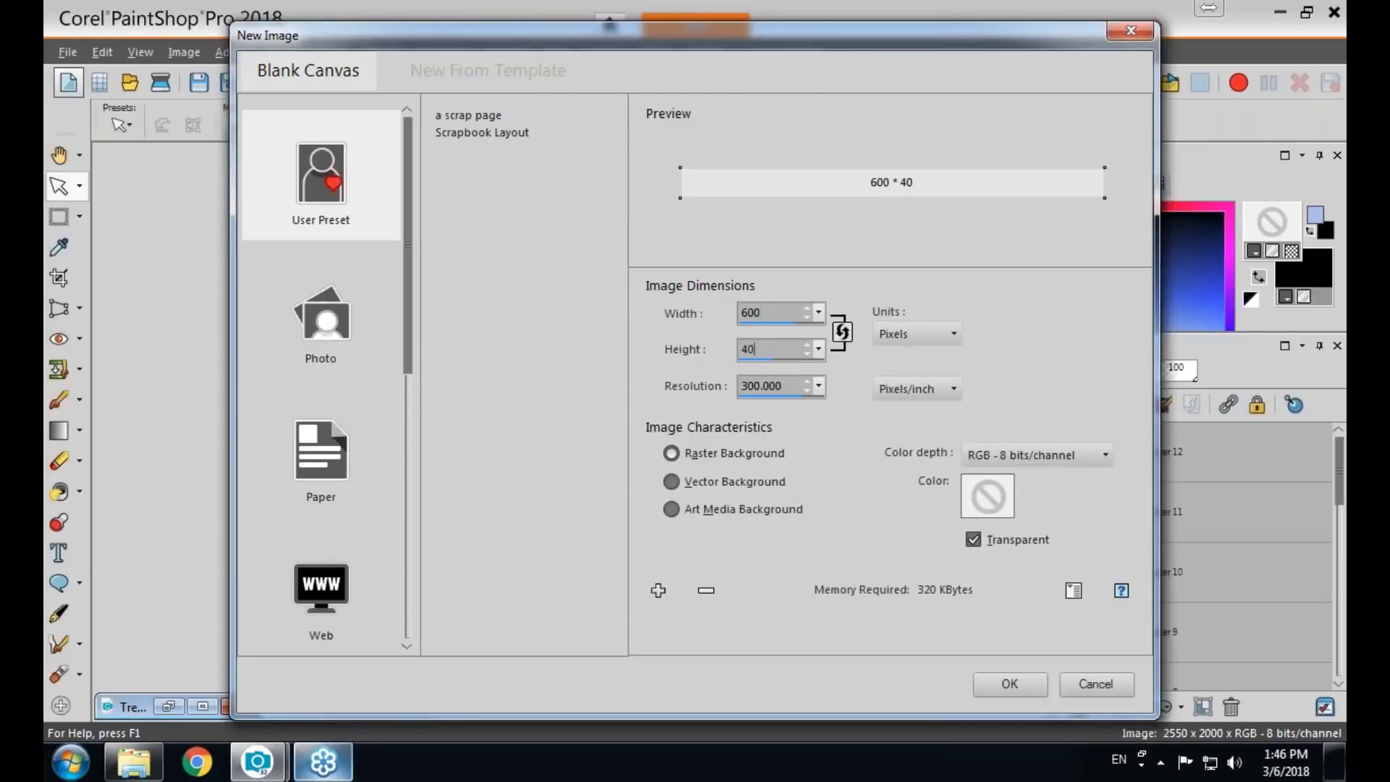
text(0)
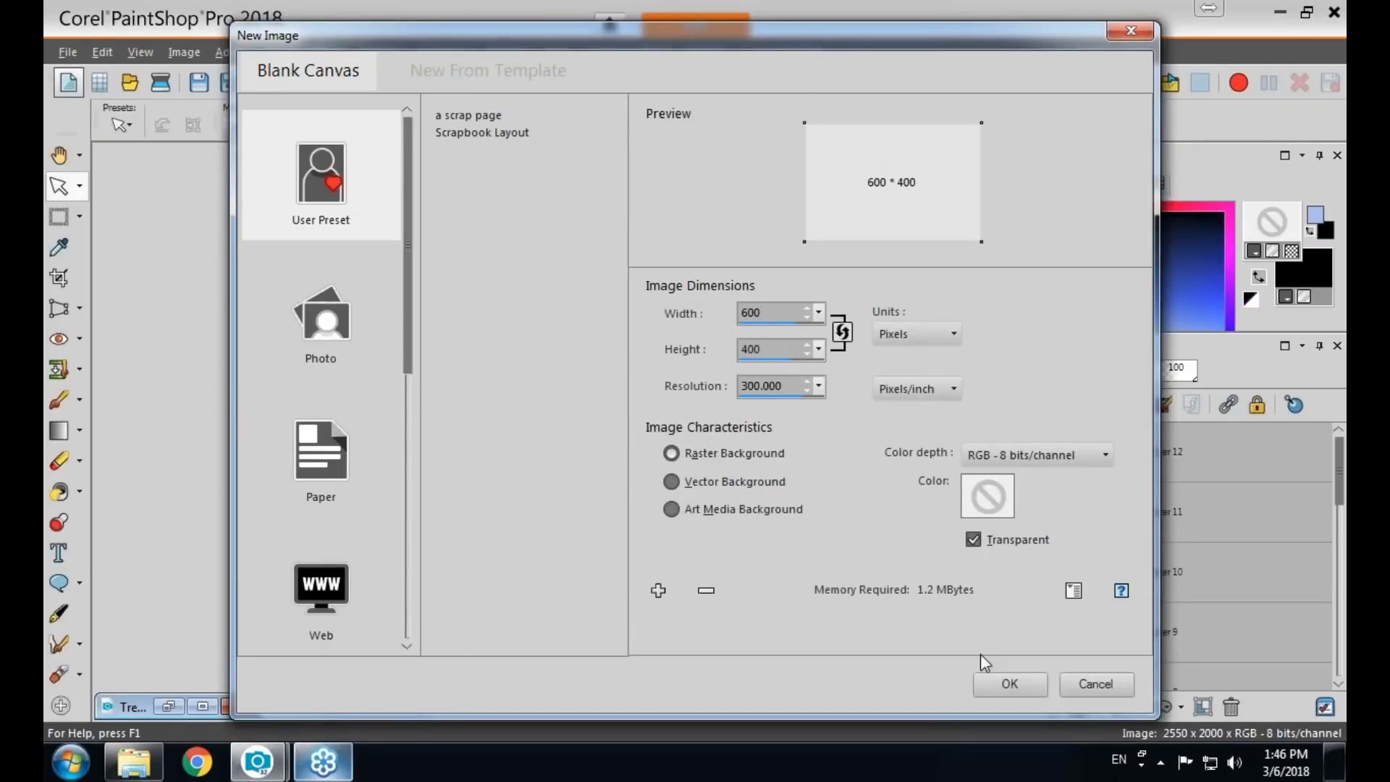
click(1008, 686)
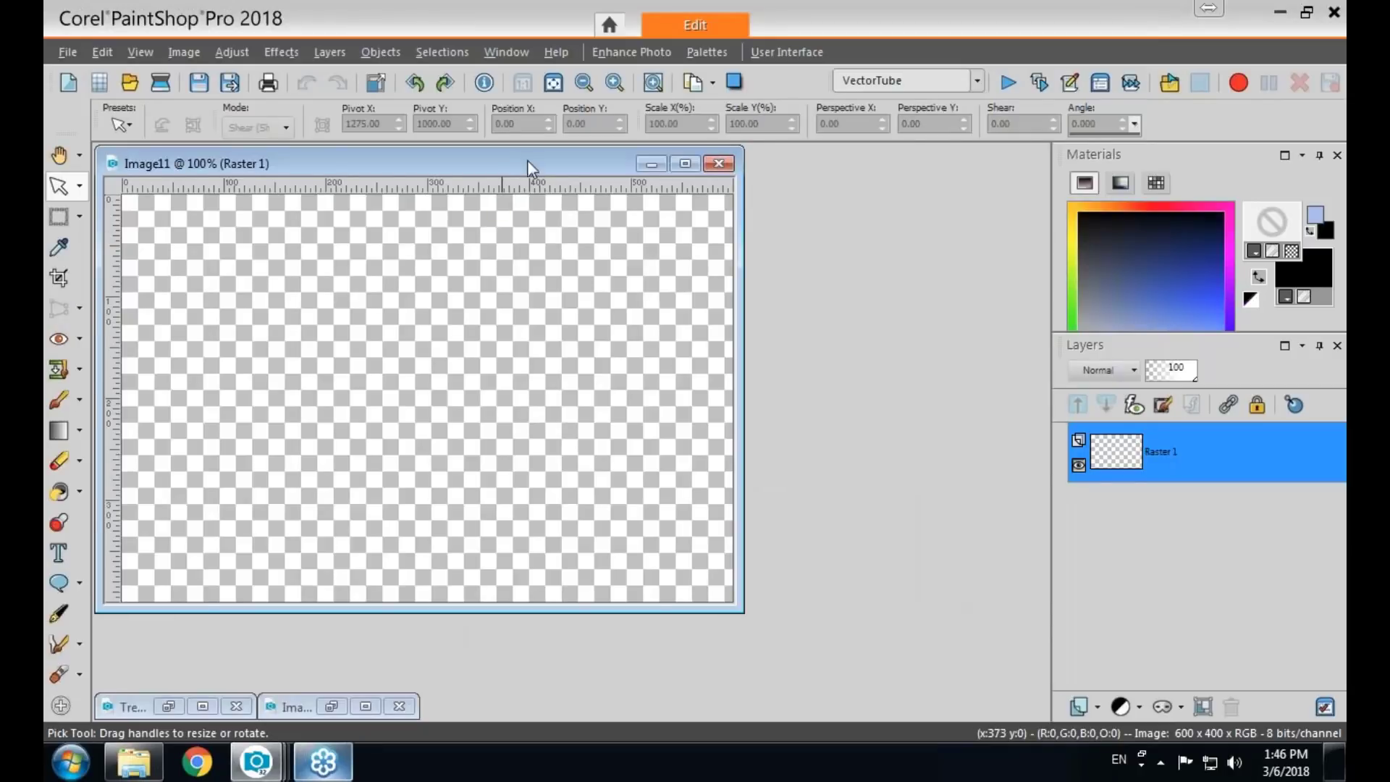
drag(532, 162, 626, 178)
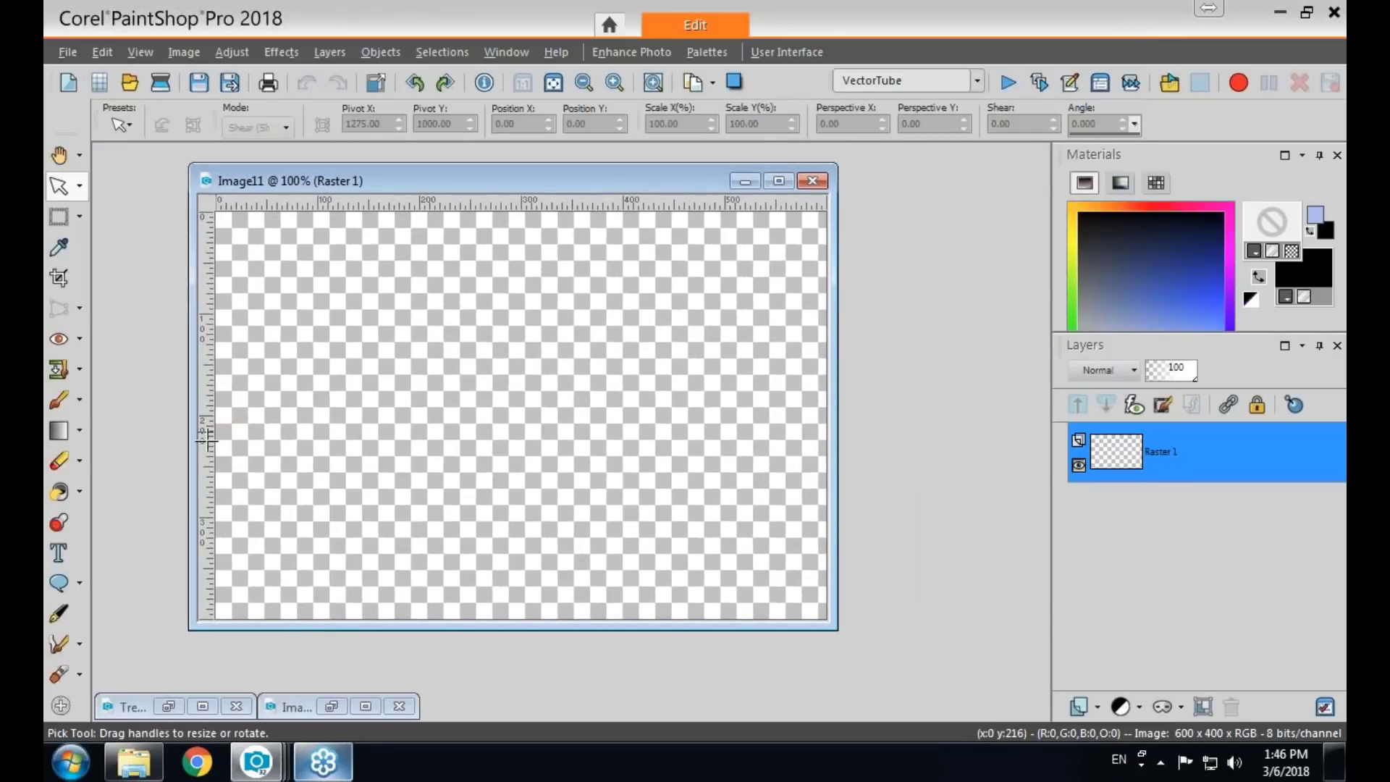
Divide the new image into six cells with vertical guides at about 200 and 400 pixels and a horizontal guide at about 200 pixels.
drag(208, 437, 419, 423)
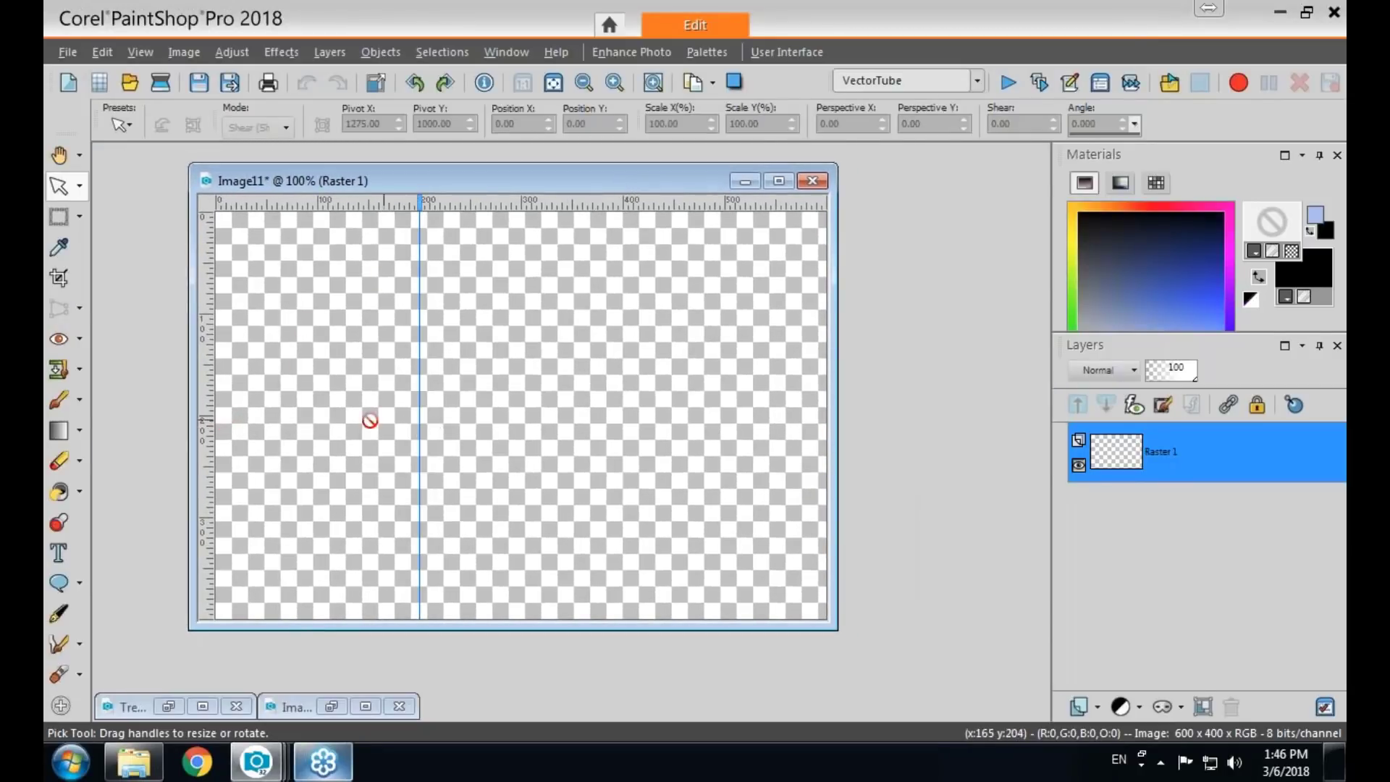
drag(209, 463, 624, 434)
drag(563, 206, 537, 414)
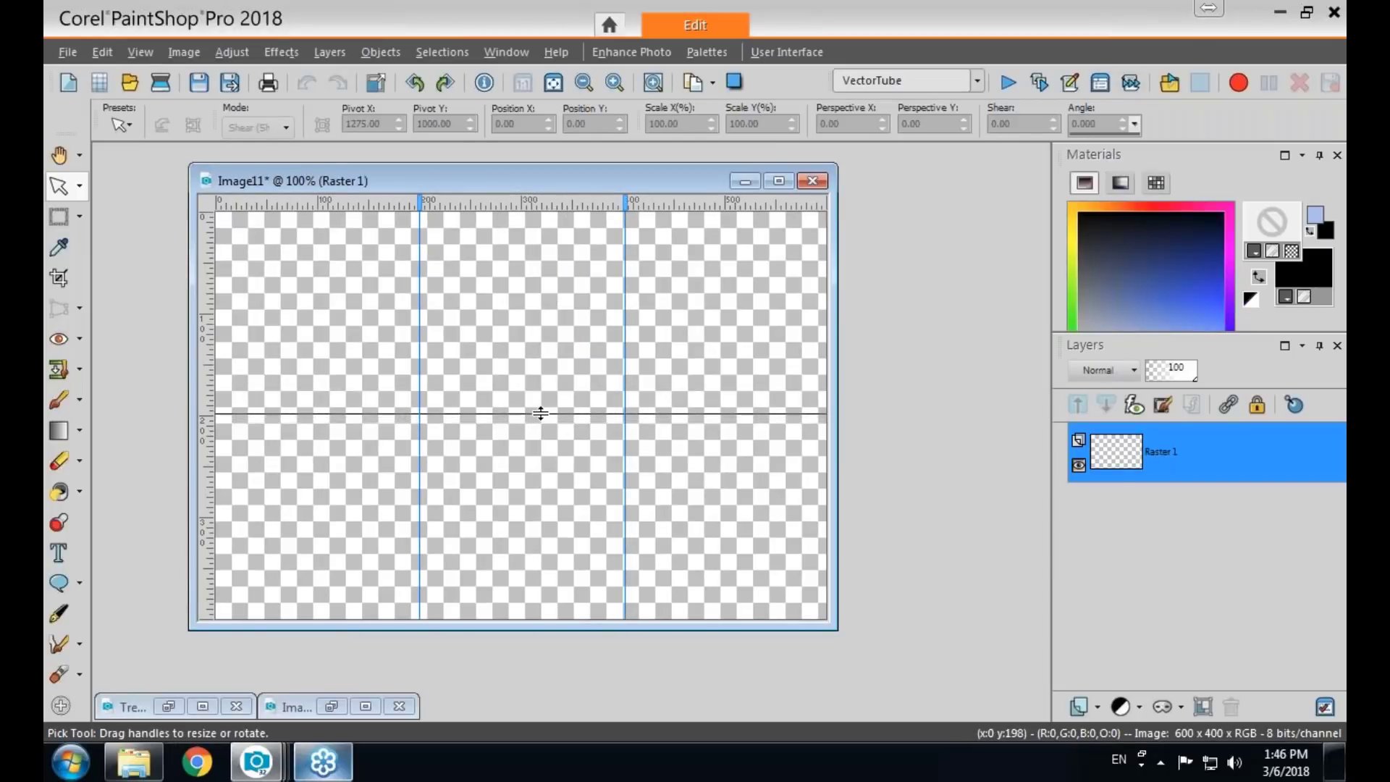
Activate the Preset Shape tool with the star shape and set its fill colour to a strong orange.
click(62, 584)
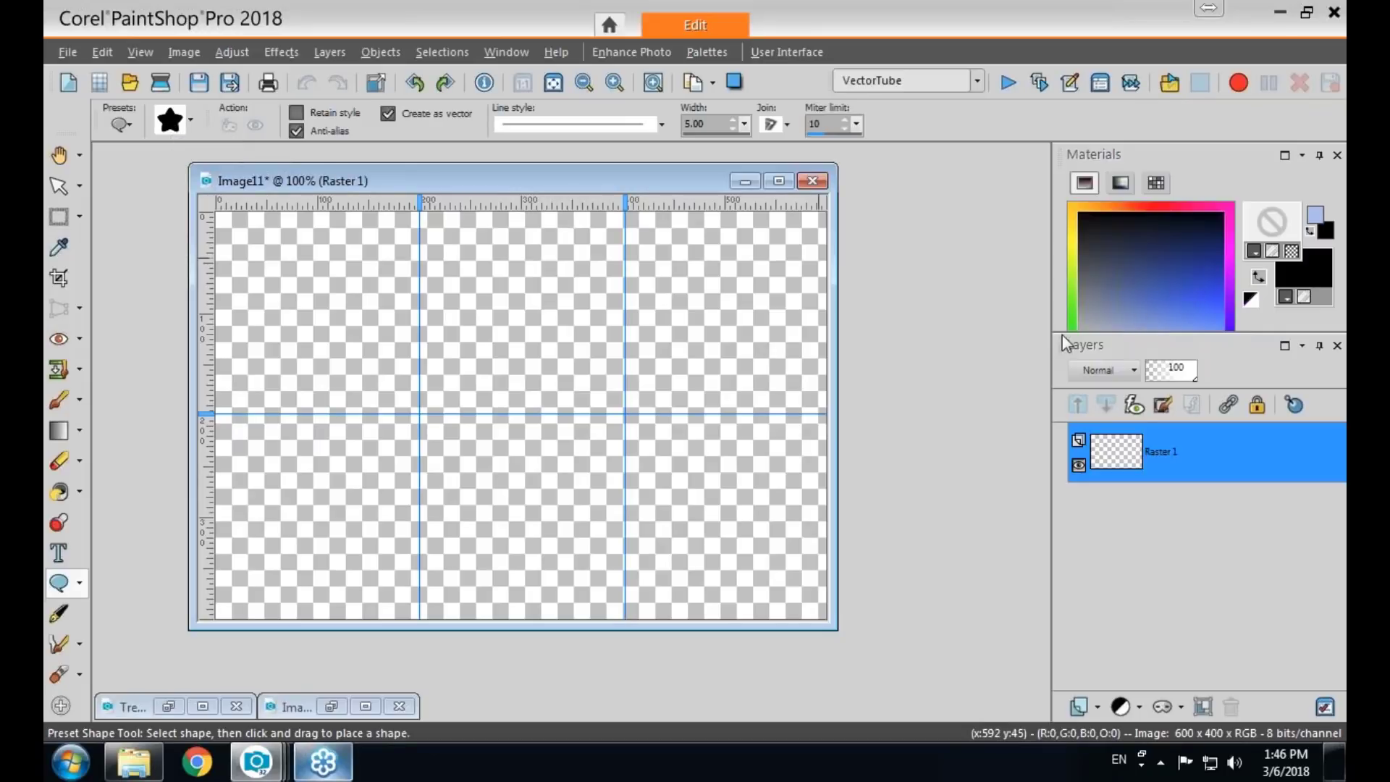
drag(1061, 334, 1078, 390)
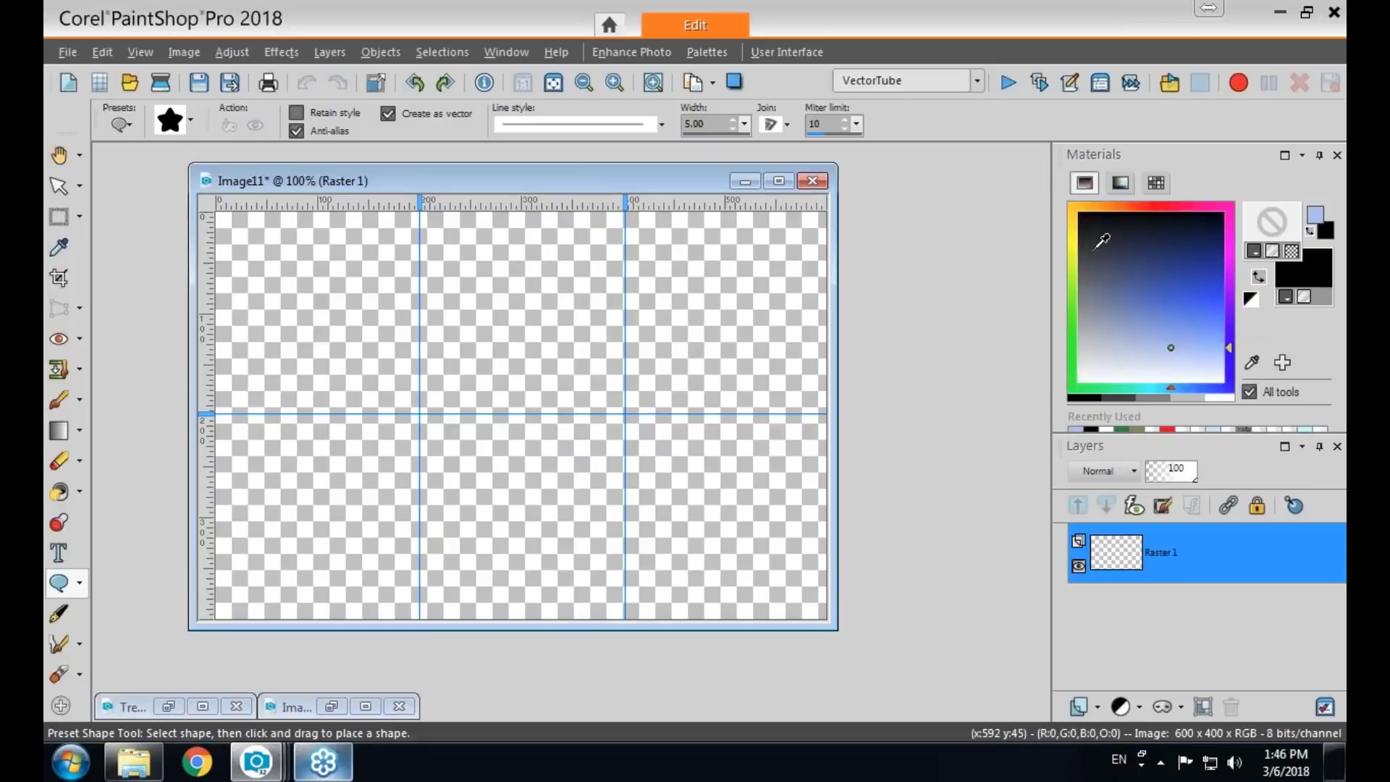
click(1082, 209)
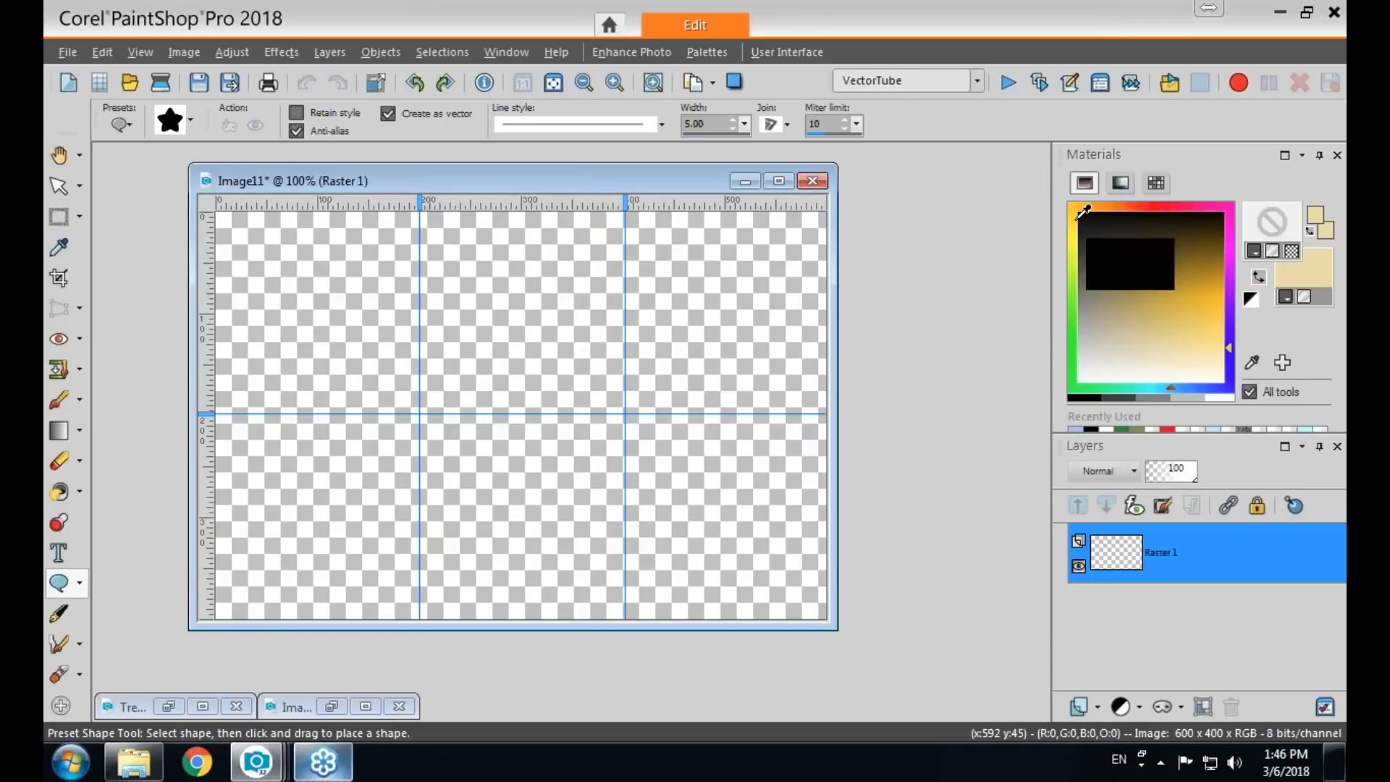
click(1202, 285)
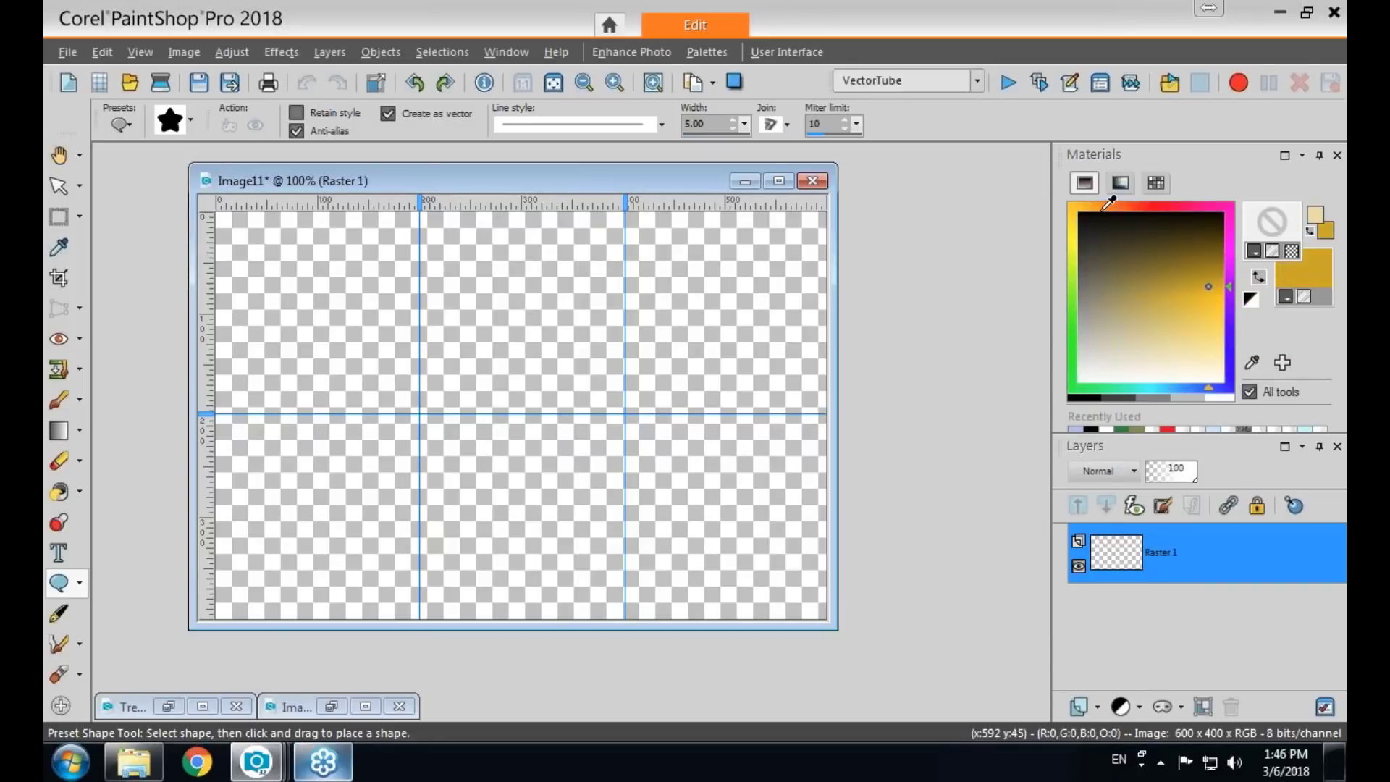
click(1108, 203)
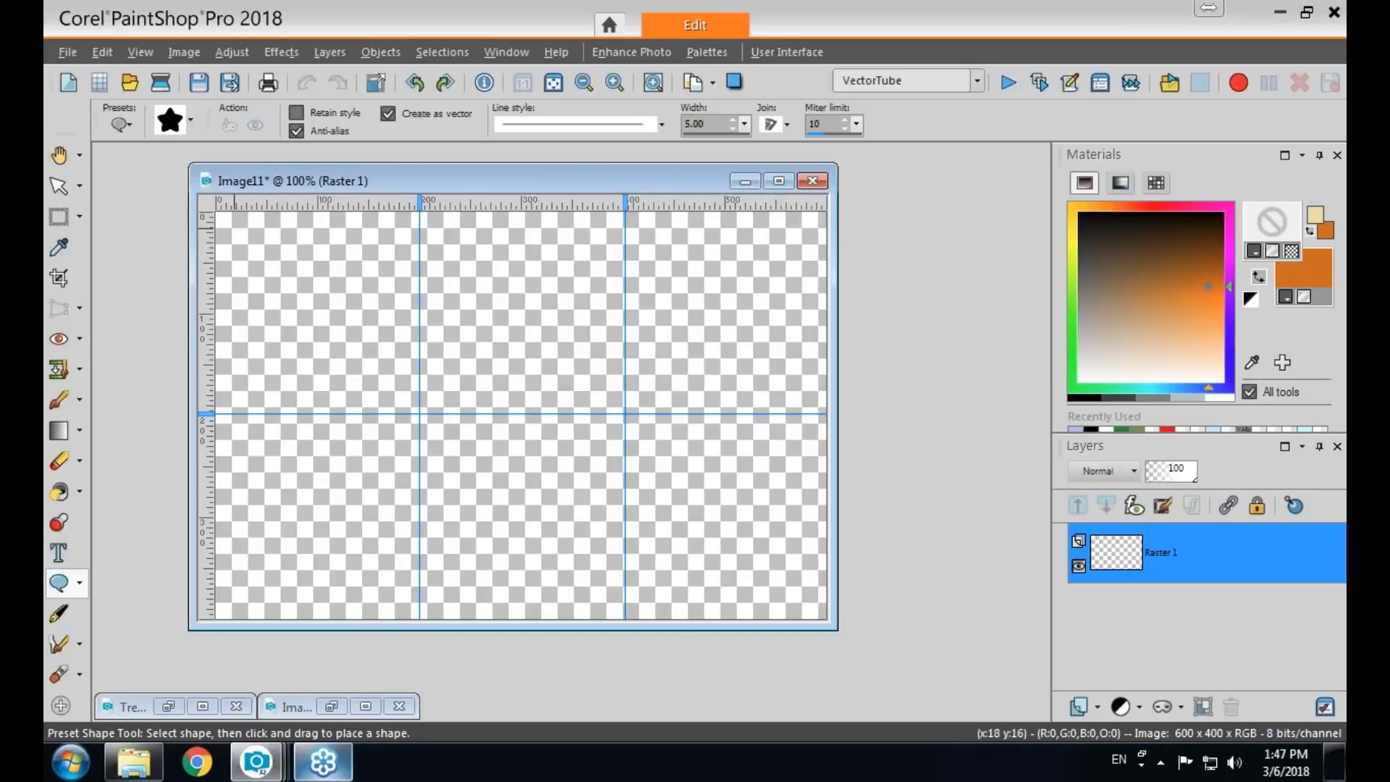
Draw one orange star, about 65 to 90 pixels wide, in each of the six guide cells, varying position, size and rotation.
drag(233, 228, 304, 295)
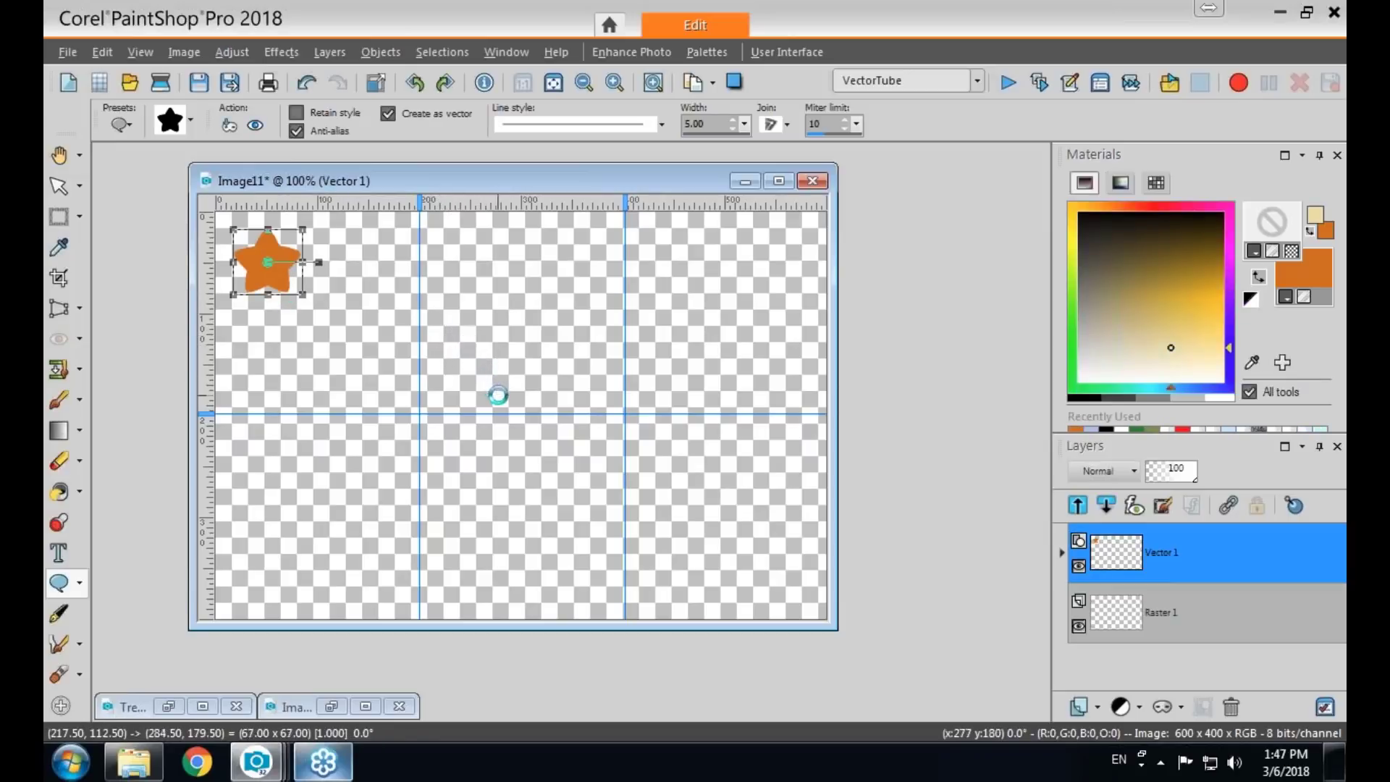
drag(524, 361, 524, 346)
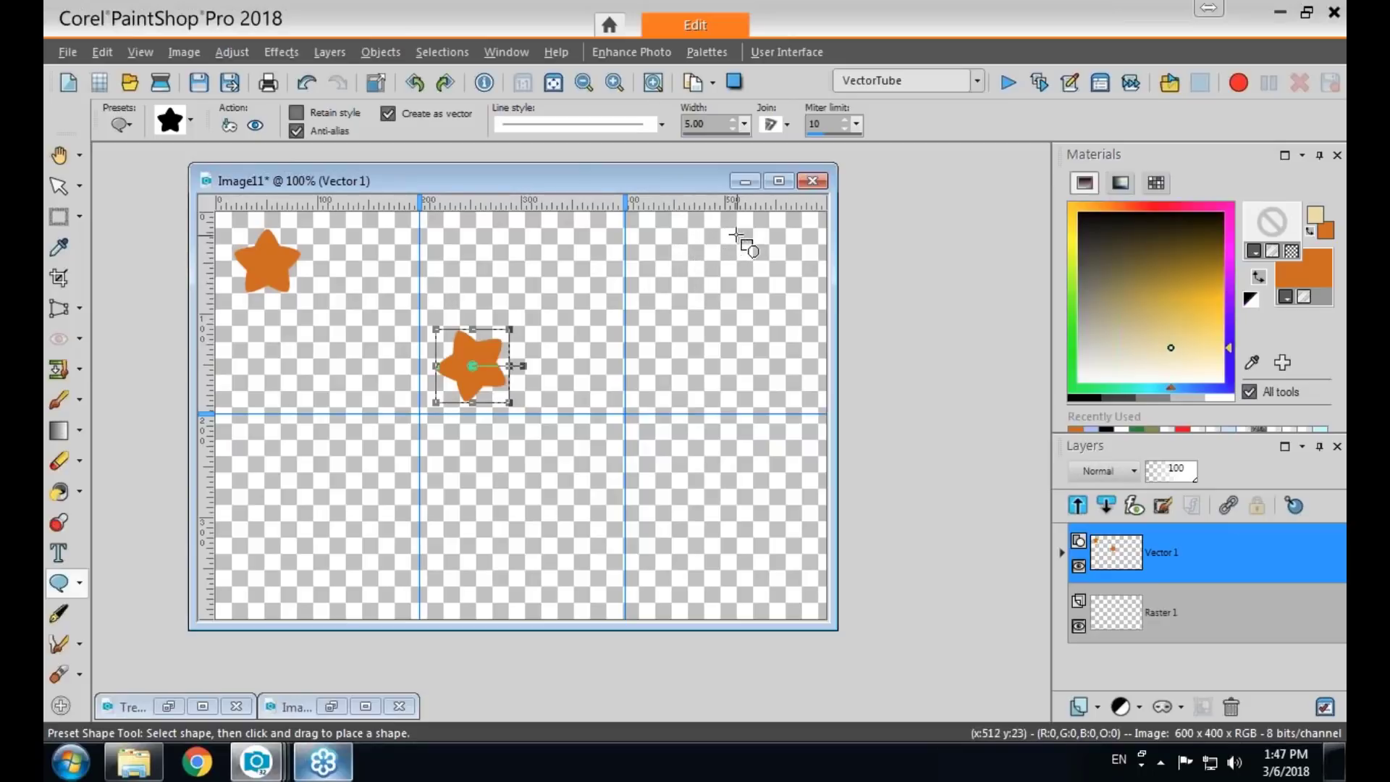
drag(736, 233, 821, 318)
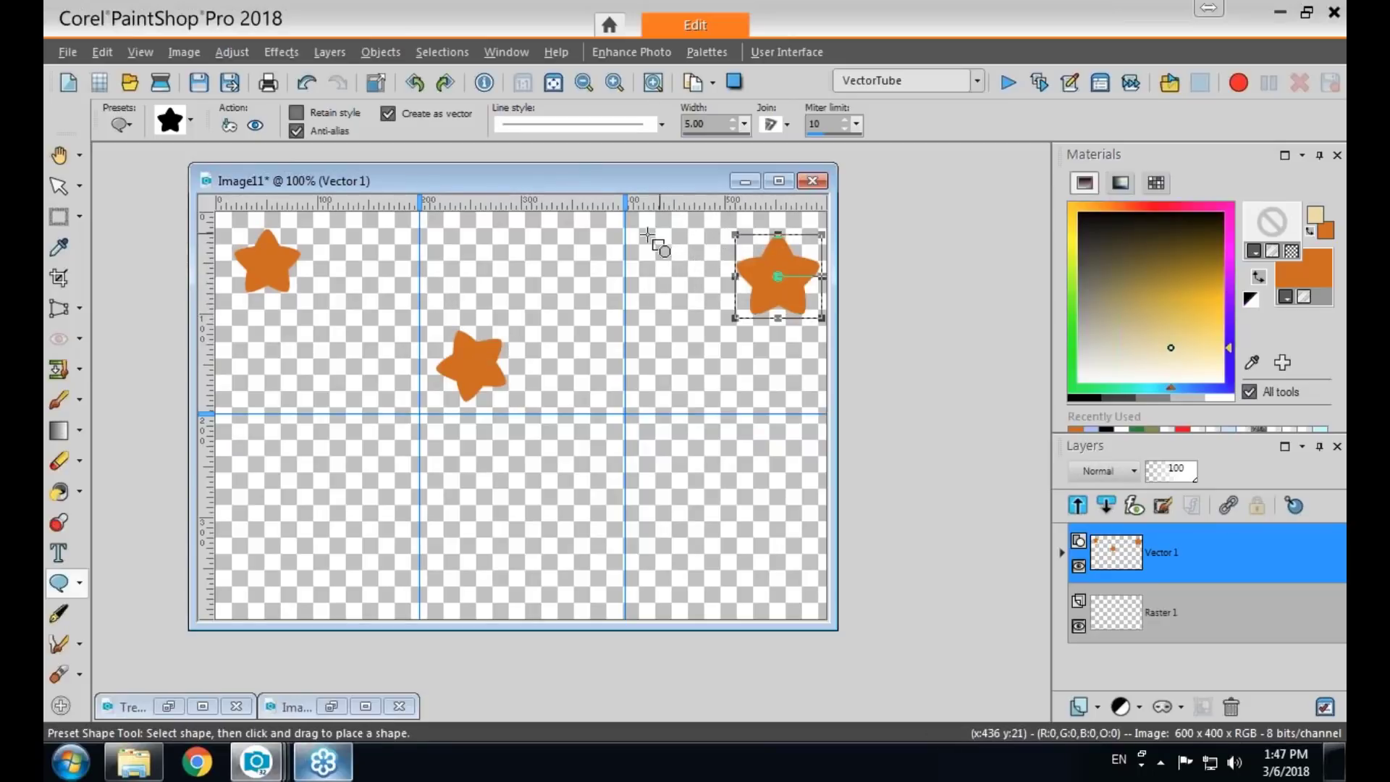
drag(776, 276, 818, 293)
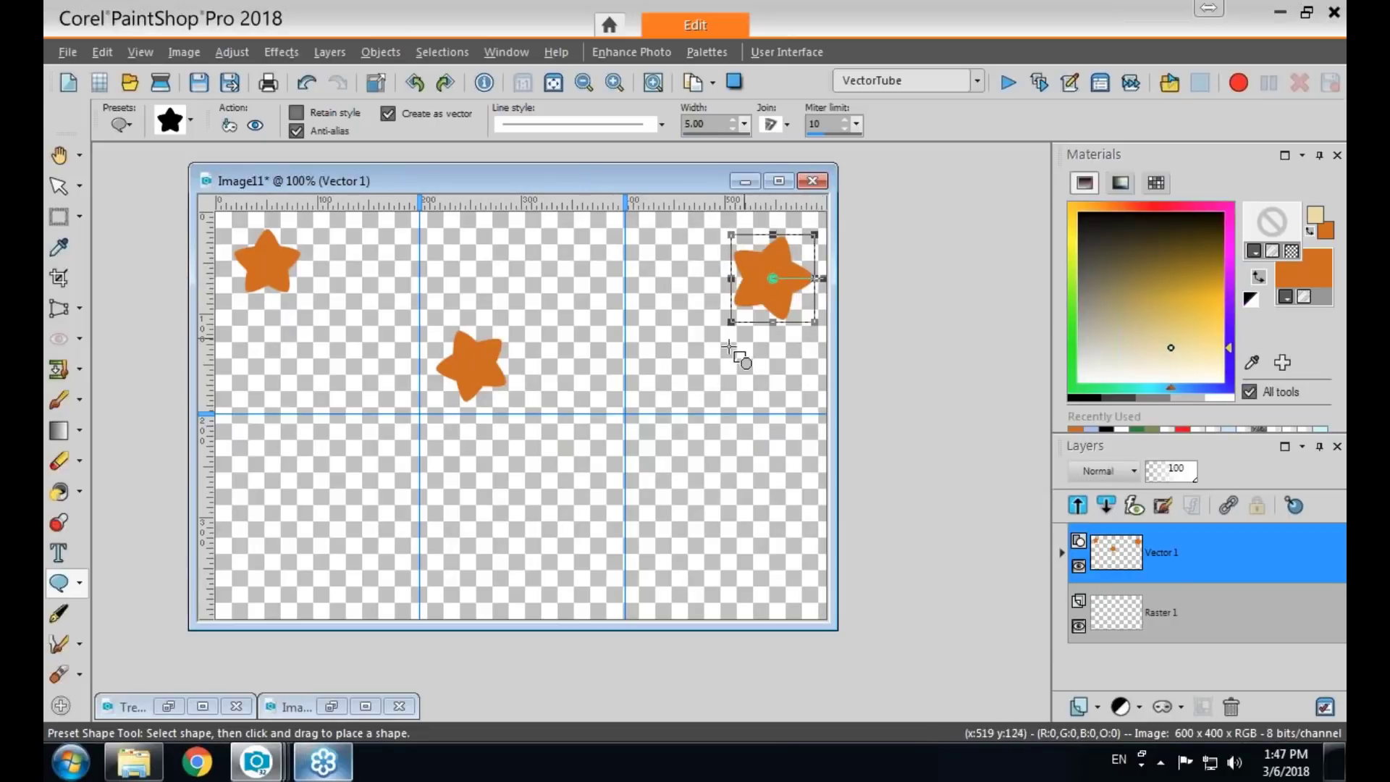
drag(253, 499, 357, 526)
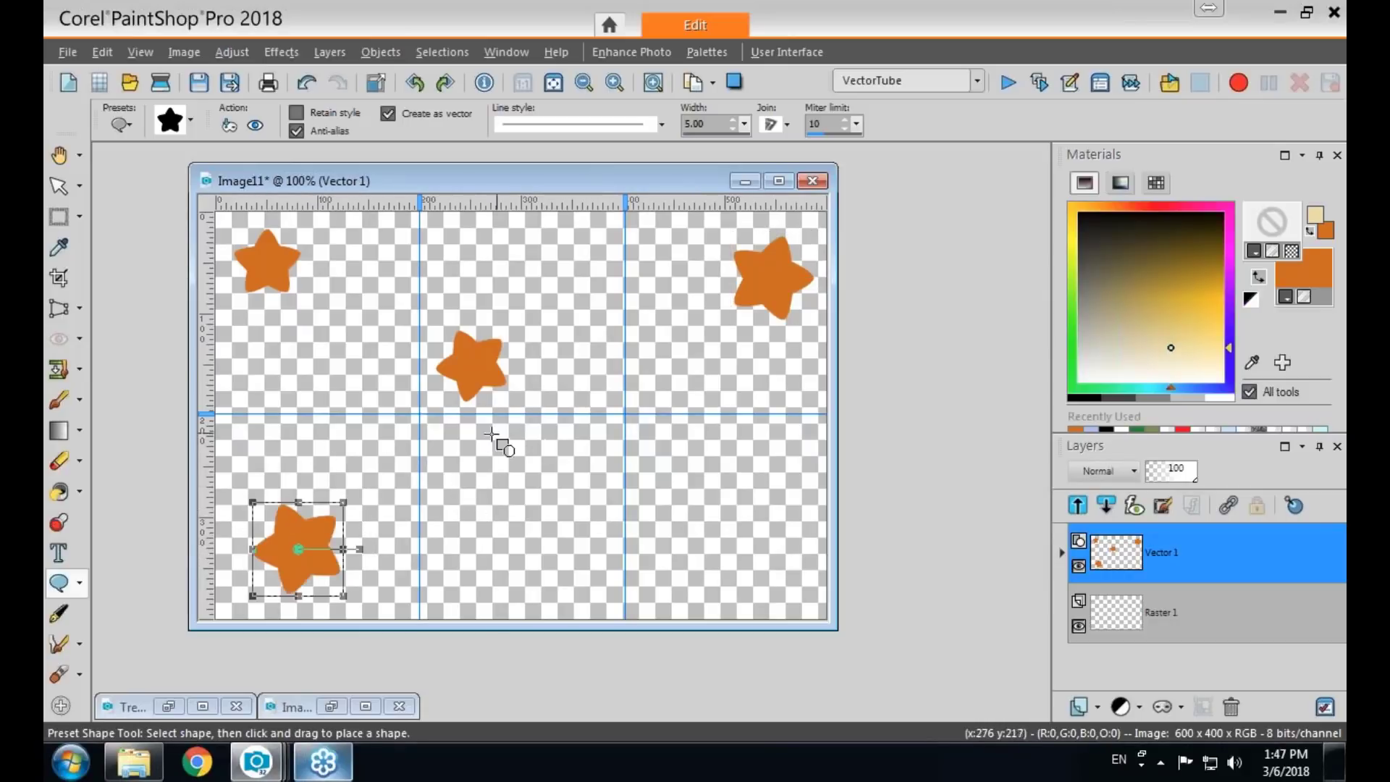
drag(460, 441, 566, 500)
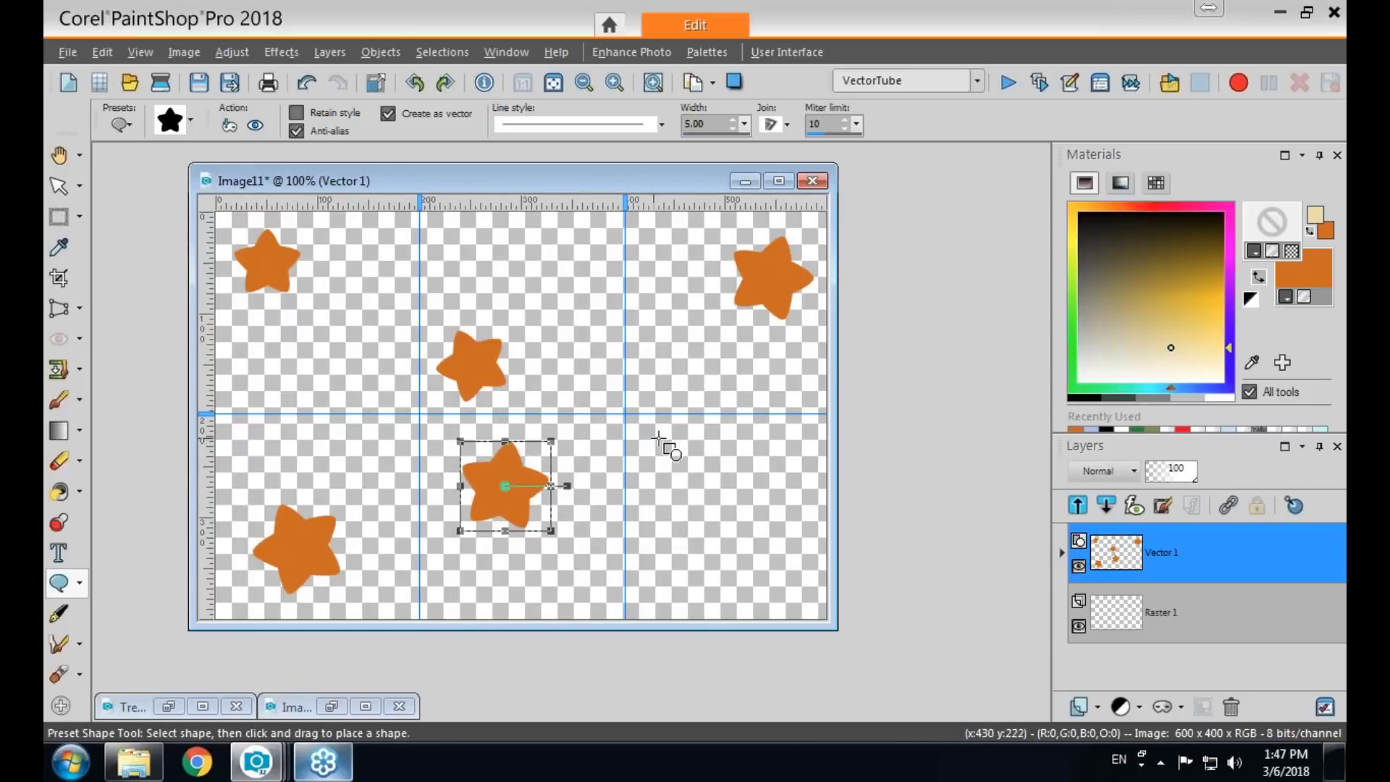
drag(734, 526, 809, 610)
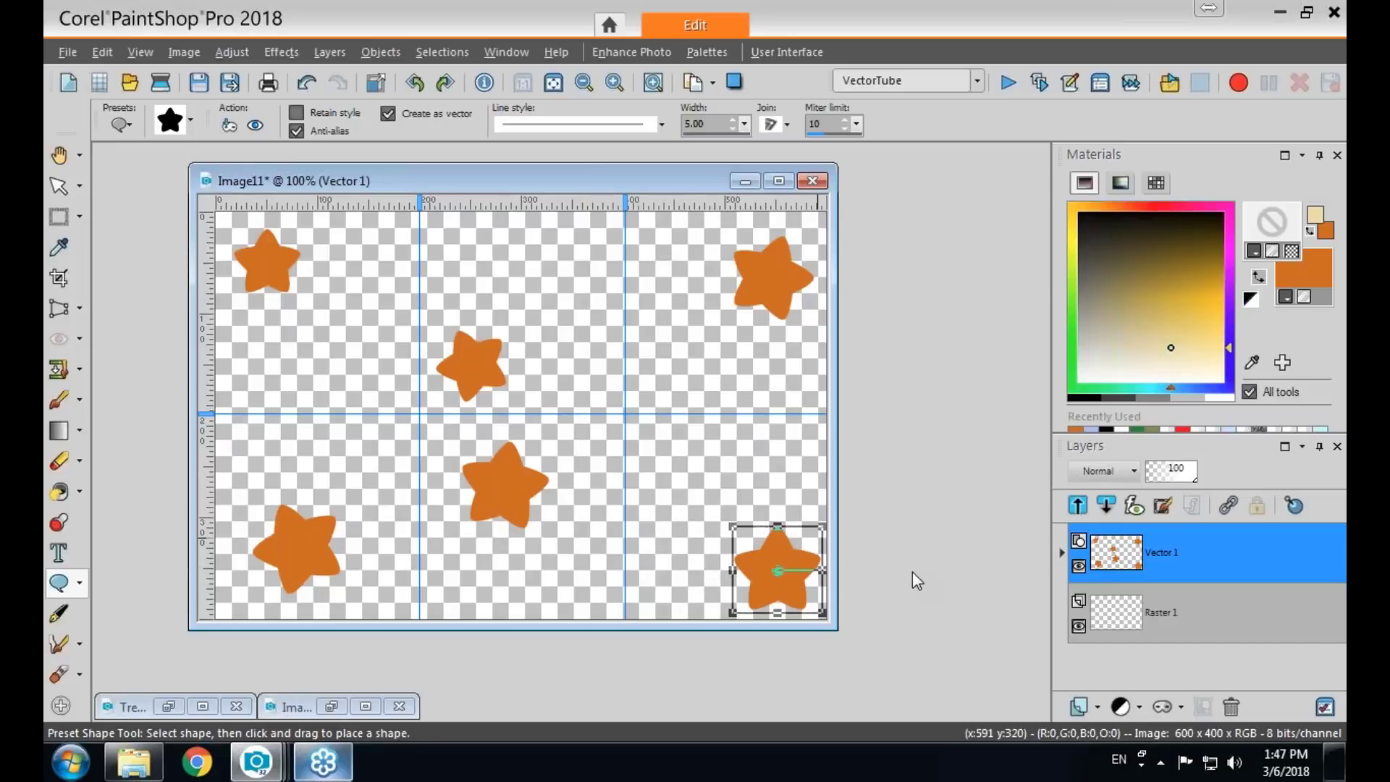
Merge the visible vector and raster layers into a single layer.
right_click(1164, 560)
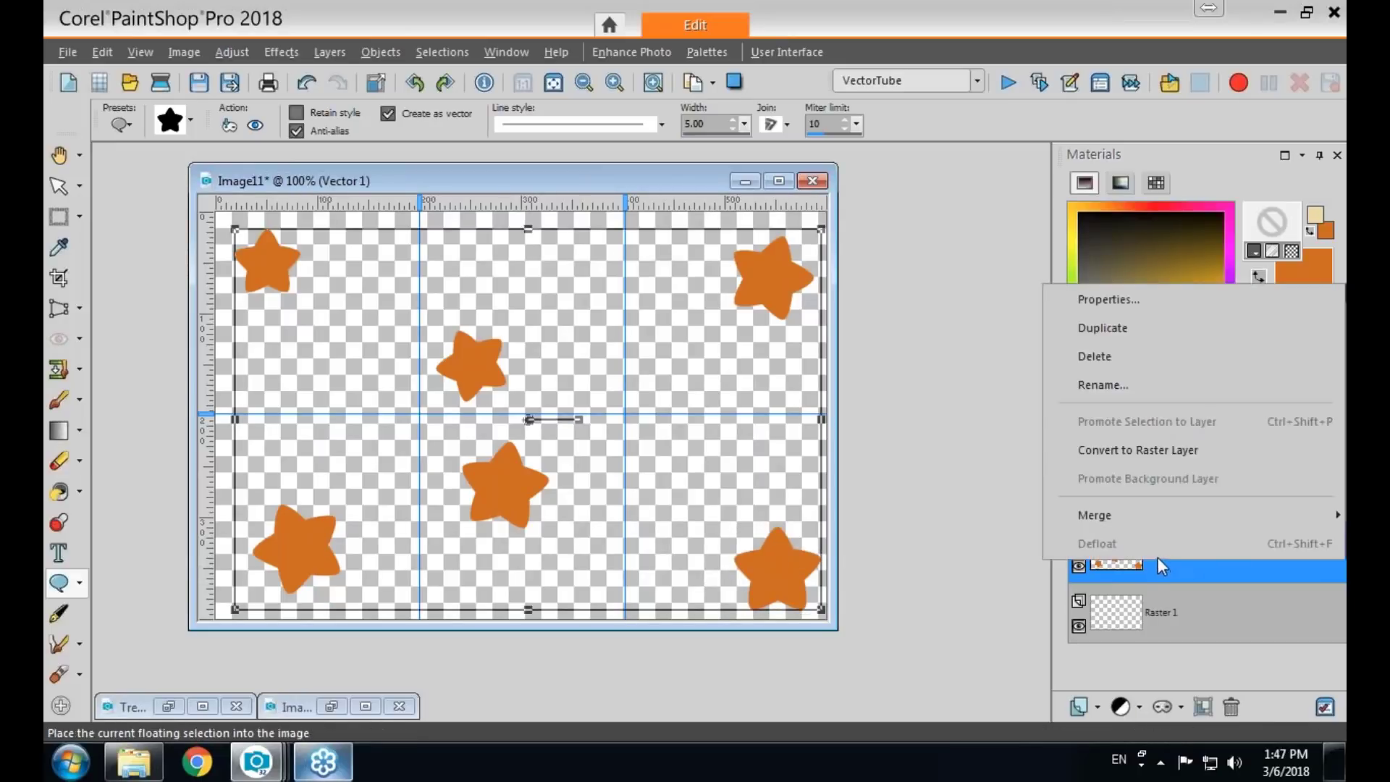
mouse_move(1092, 519)
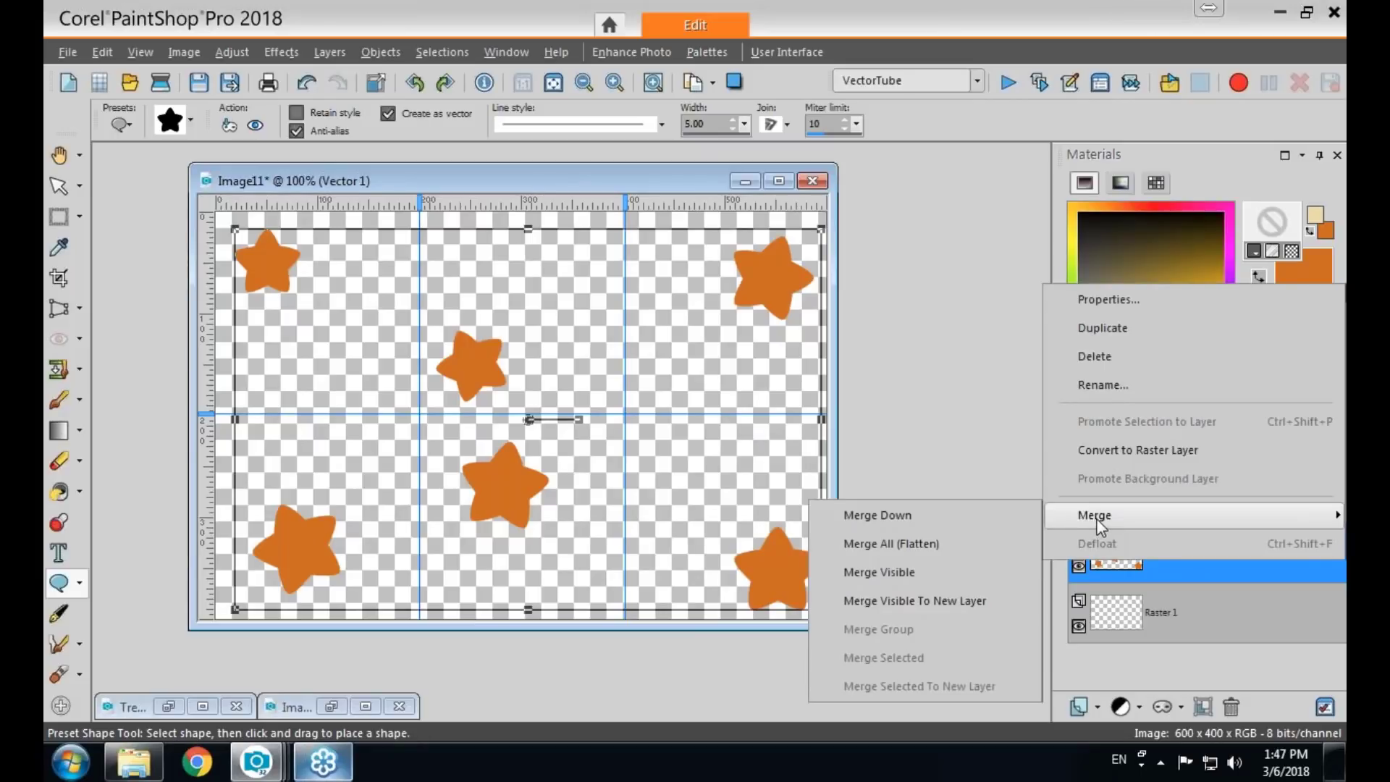
click(876, 572)
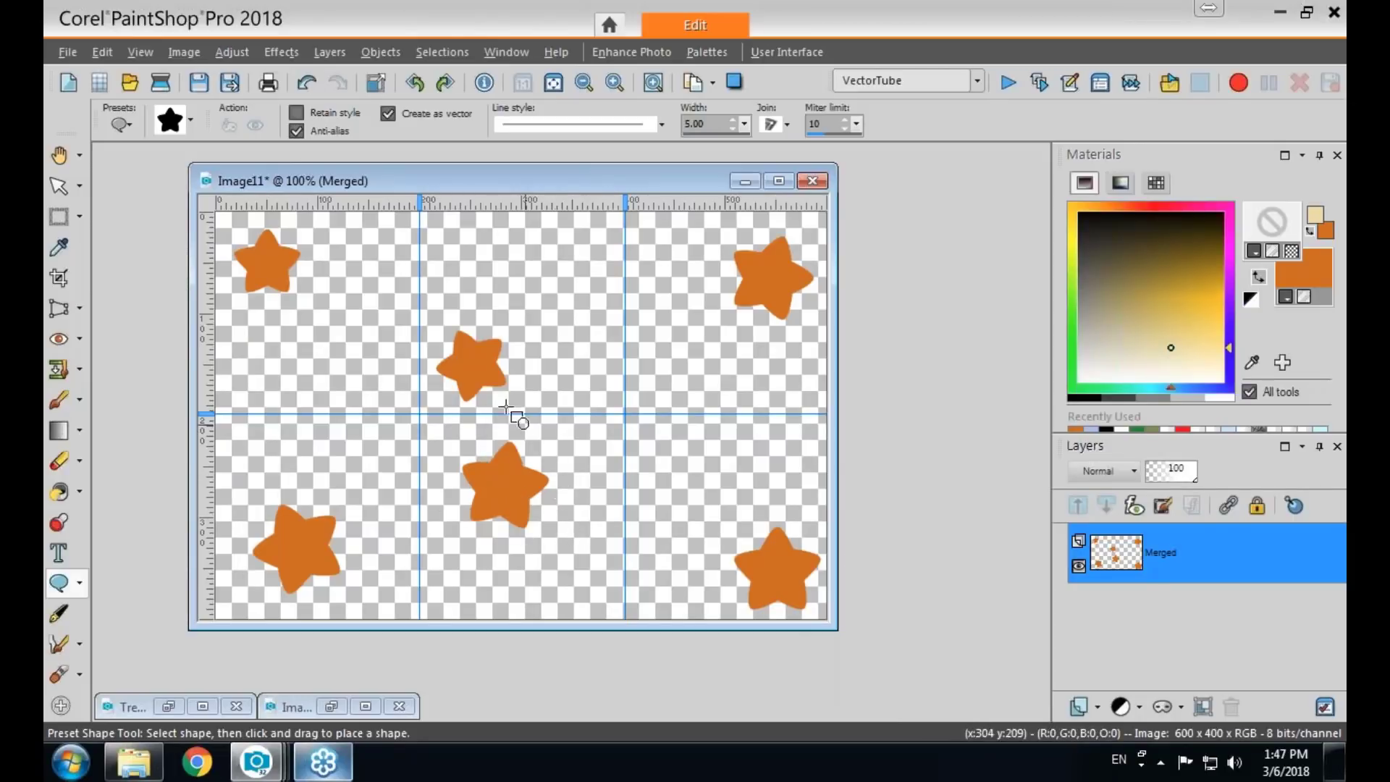
Apply a black drop shadow to the stars with vertical and horizontal offset 3, opacity 51 and blur 5.80.
click(230, 50)
mouse_move(275, 52)
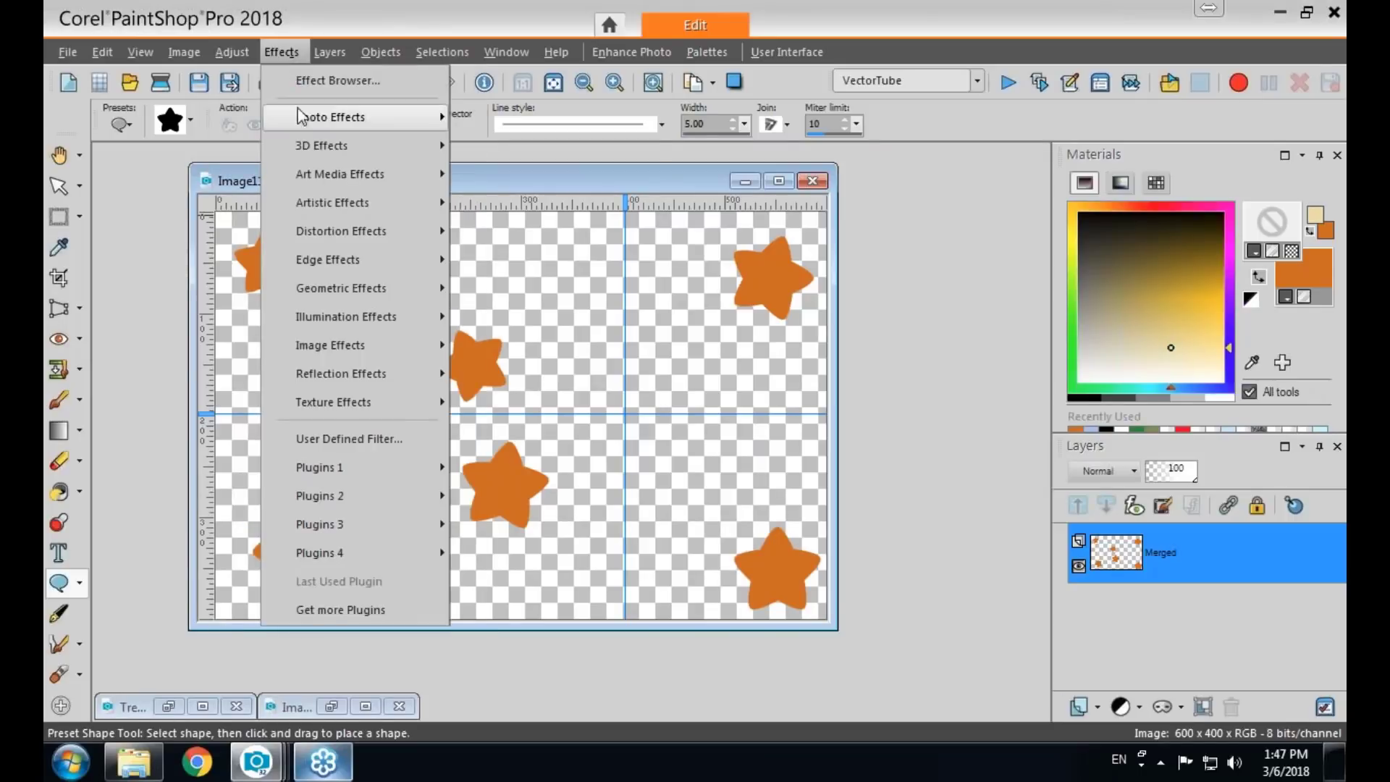
mouse_move(305, 147)
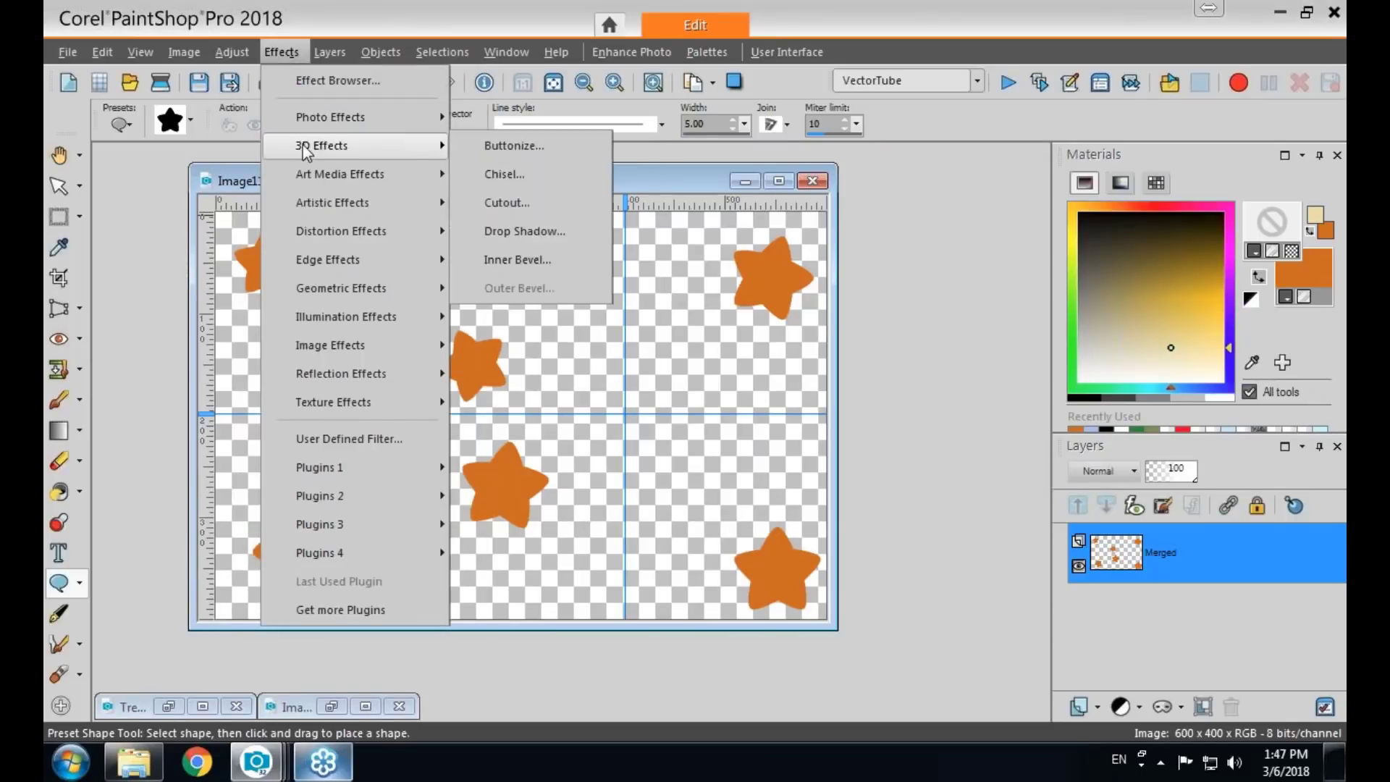
click(526, 231)
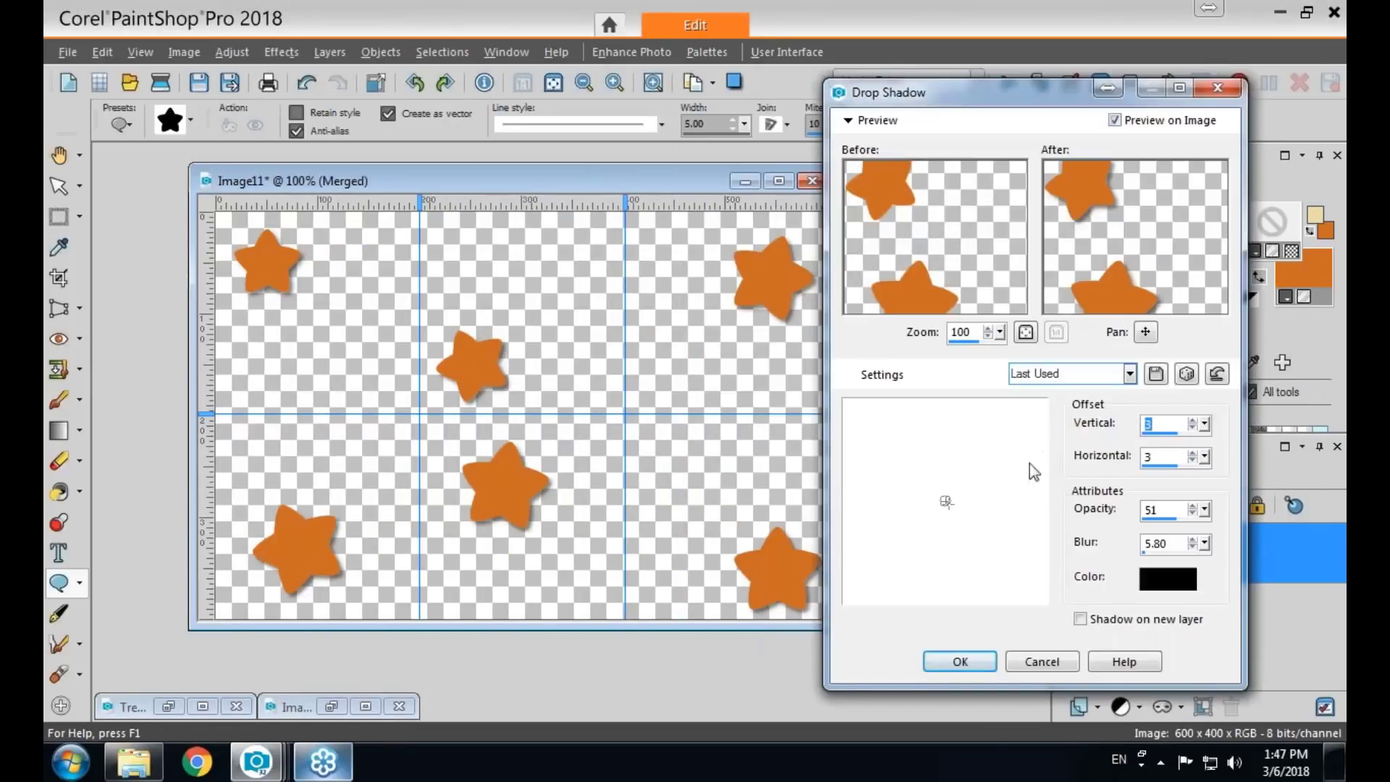
click(964, 661)
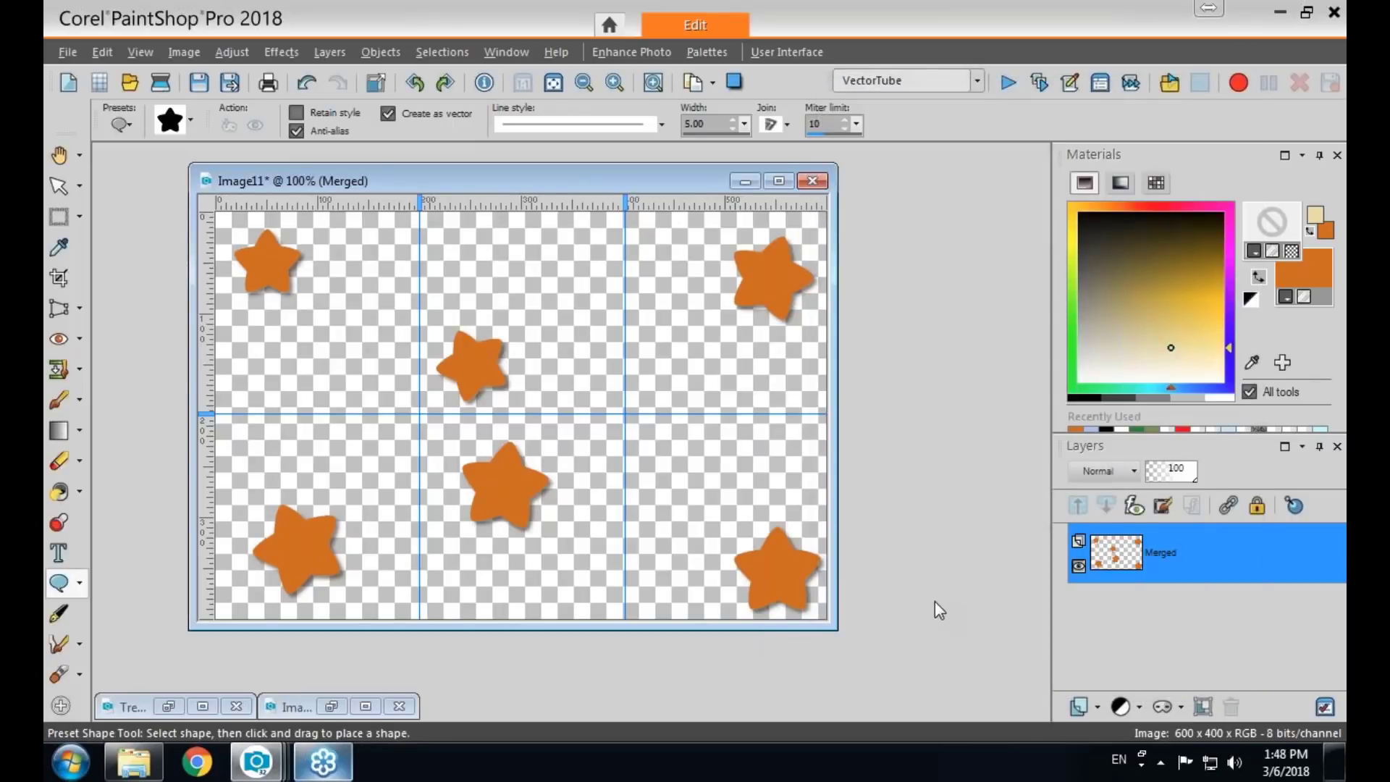
Begin exporting the image as a picture tube with 3 cells across and 2 cells down.
click(69, 58)
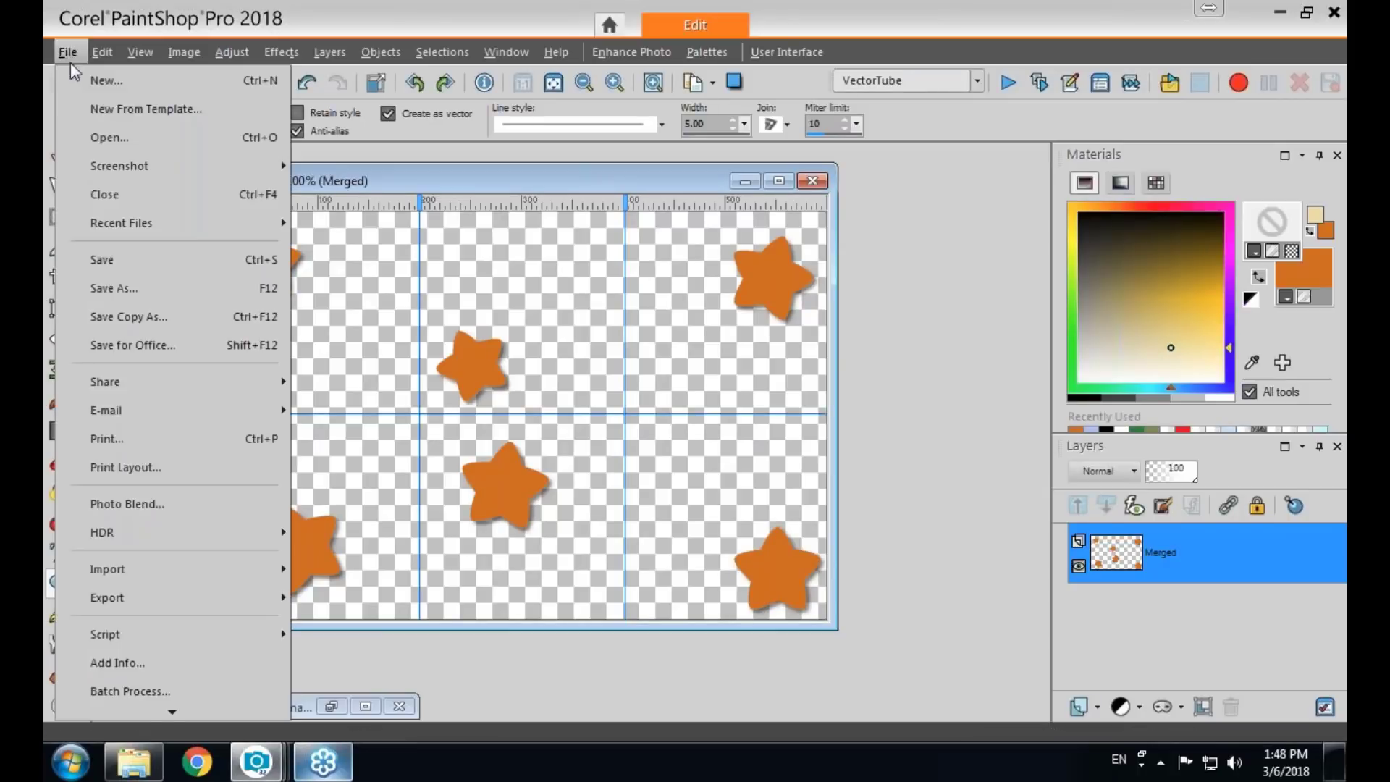
mouse_move(126, 599)
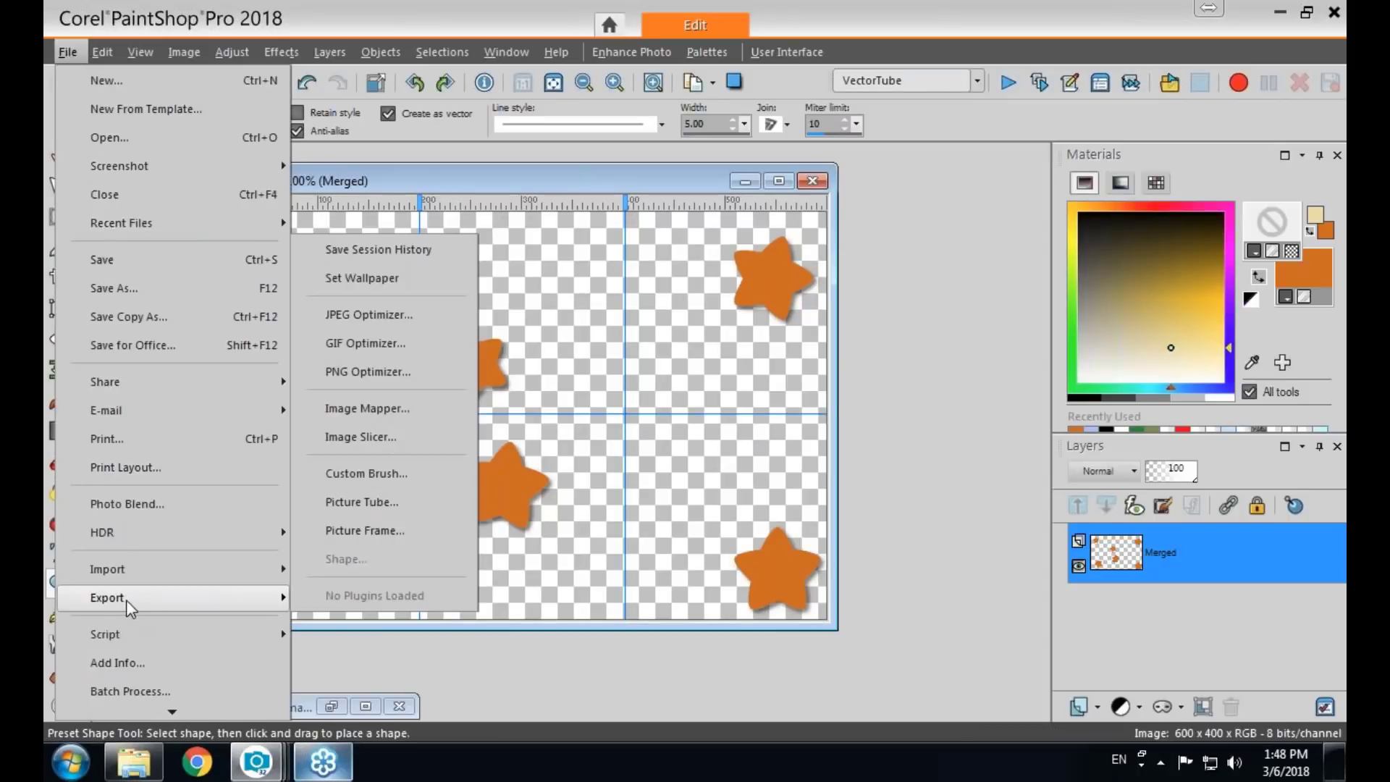
click(368, 499)
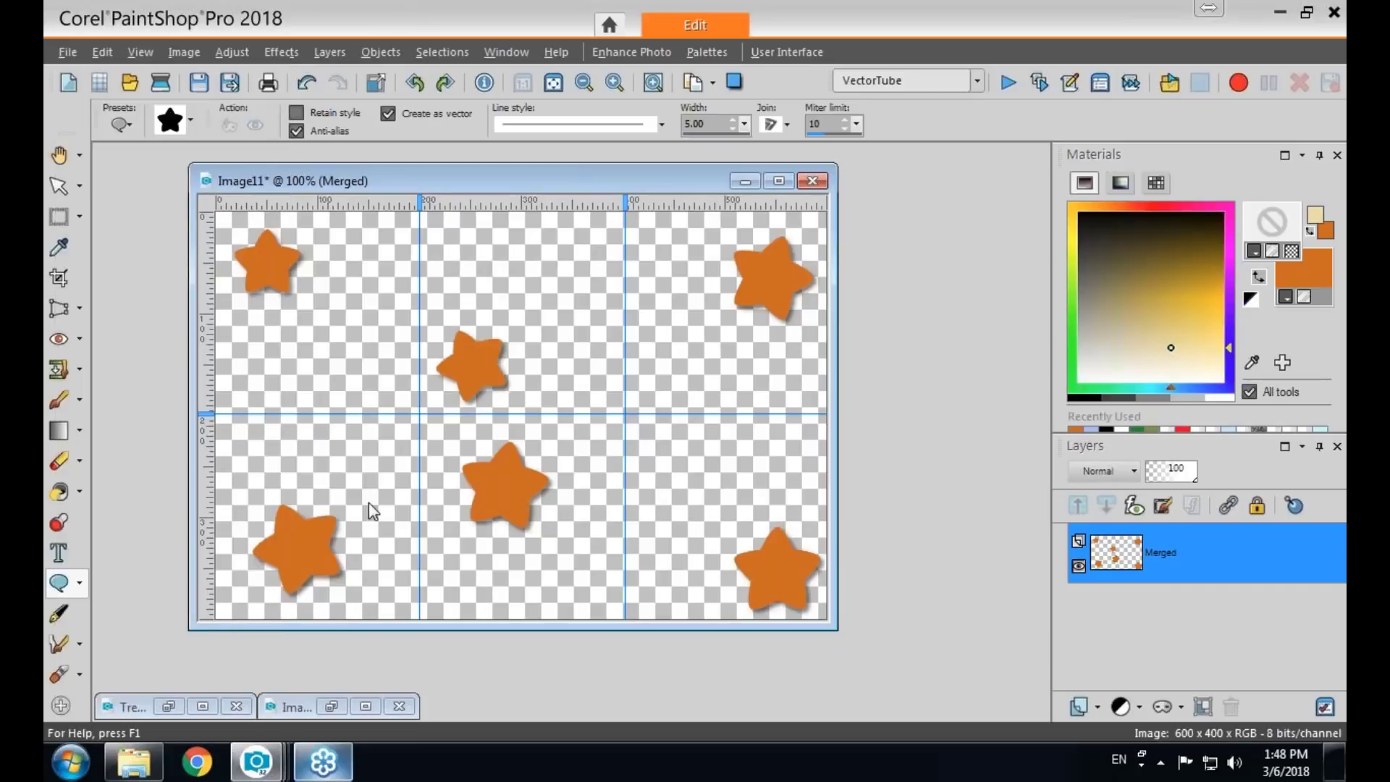
drag(710, 226, 1053, 242)
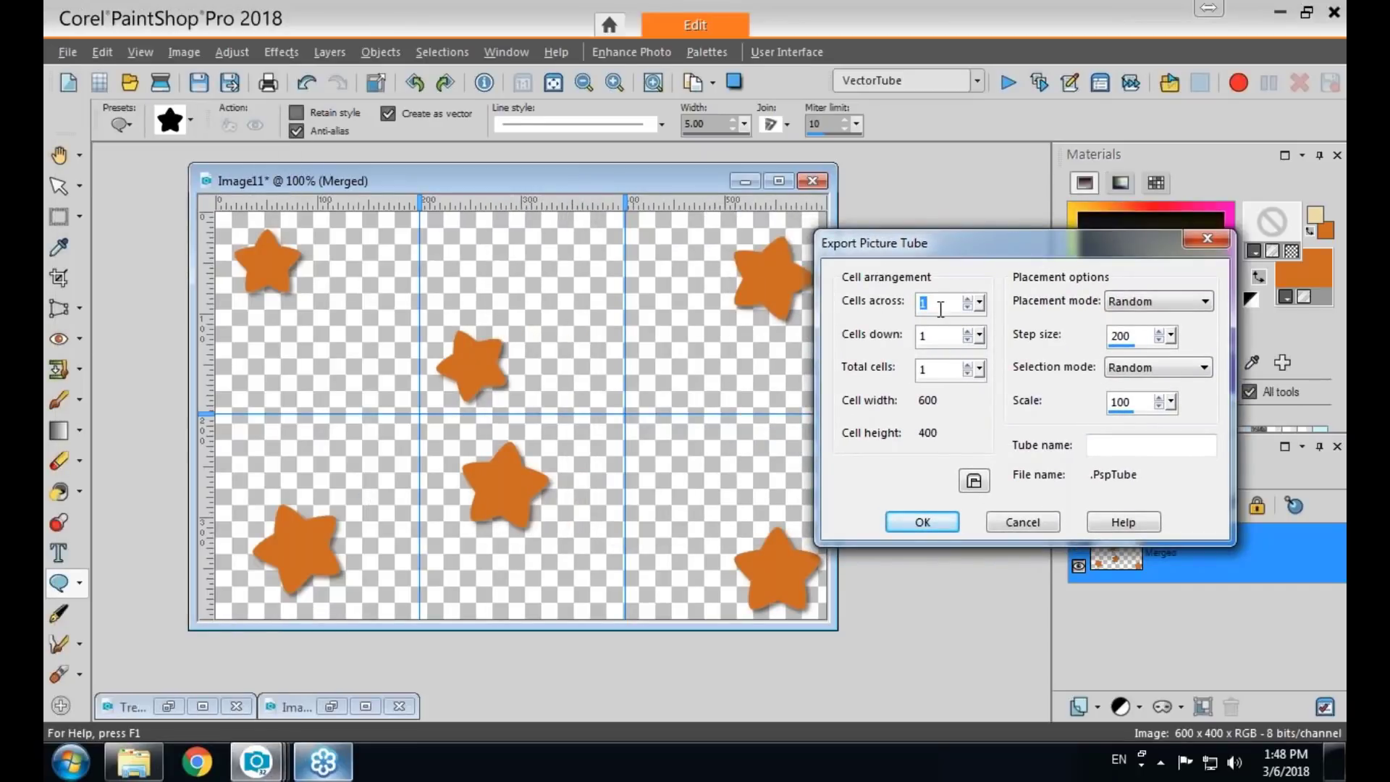
text(3)
text(2)
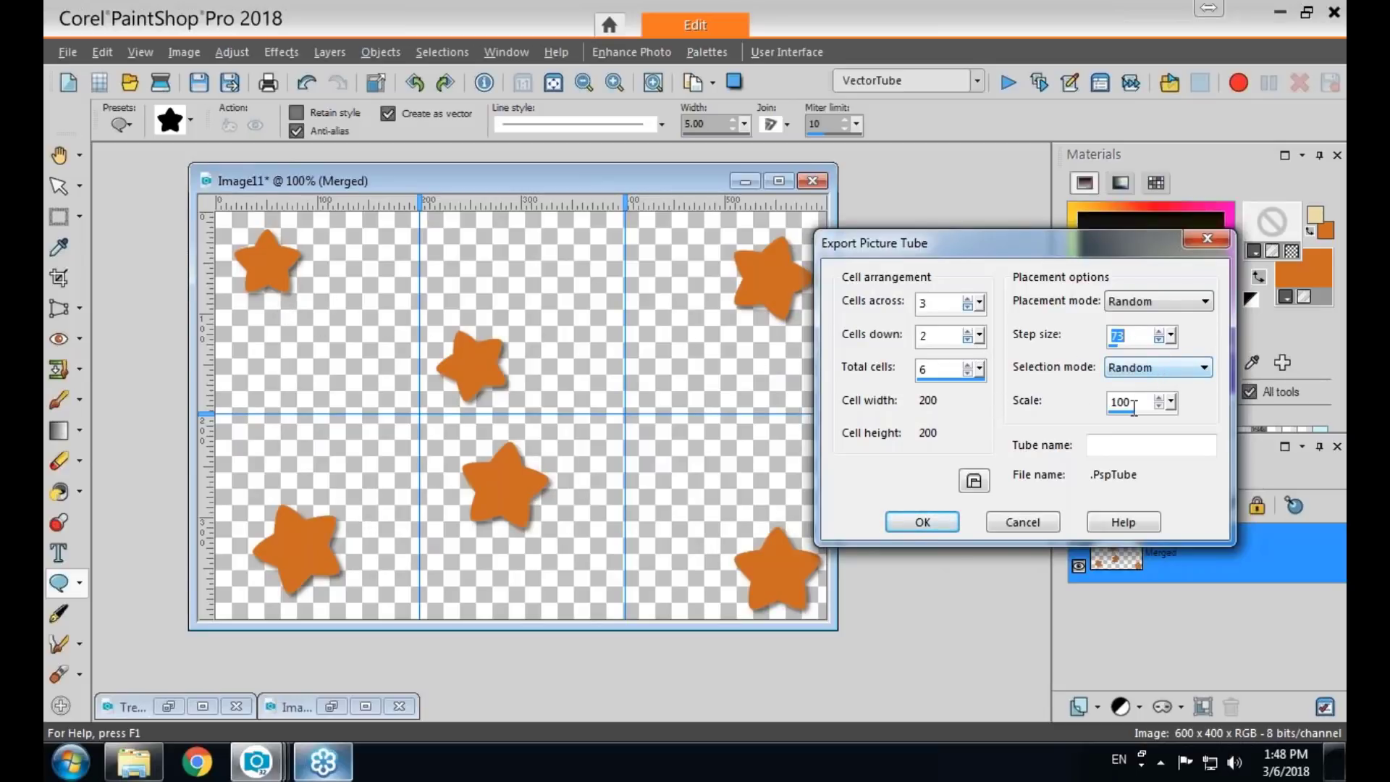
Name the picture tube aaa-GoldenStars and save it.
click(1095, 439)
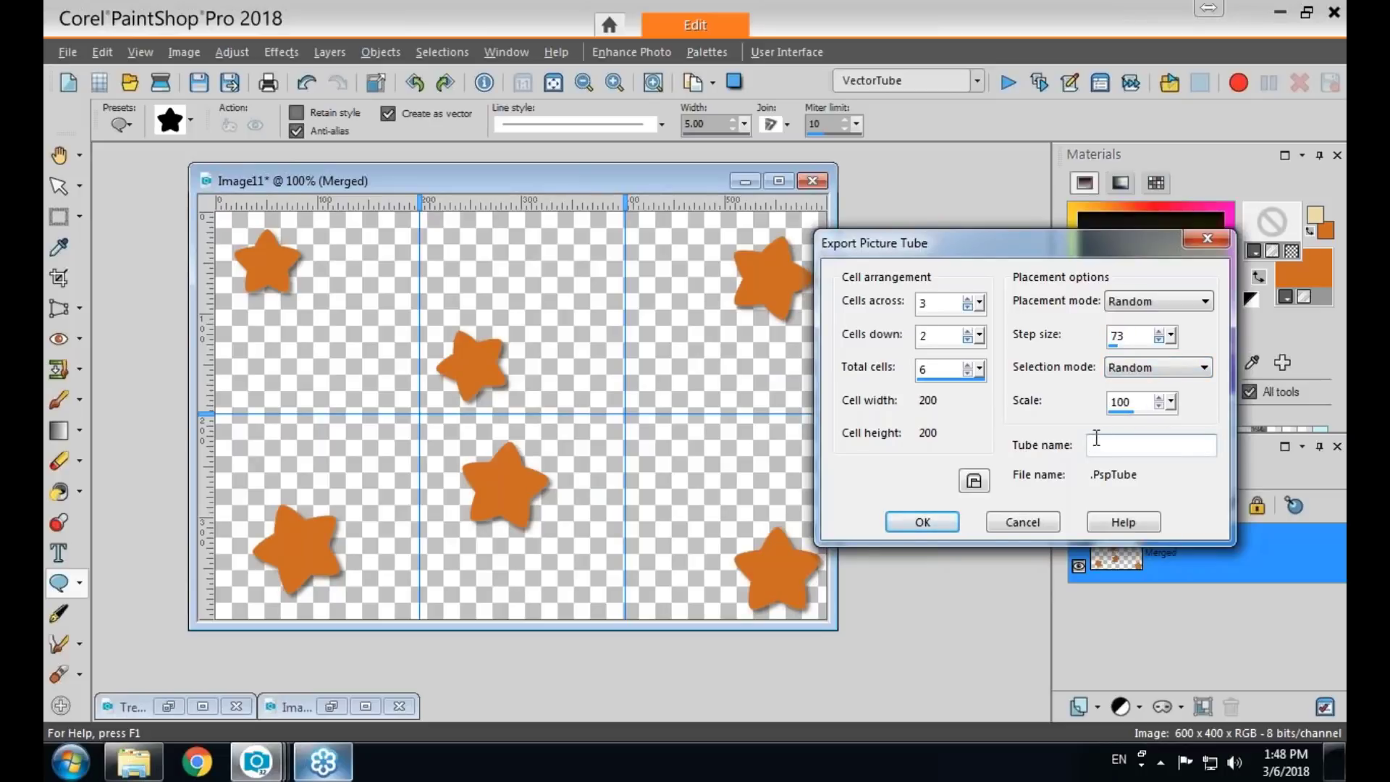
text(aaa-Golden)
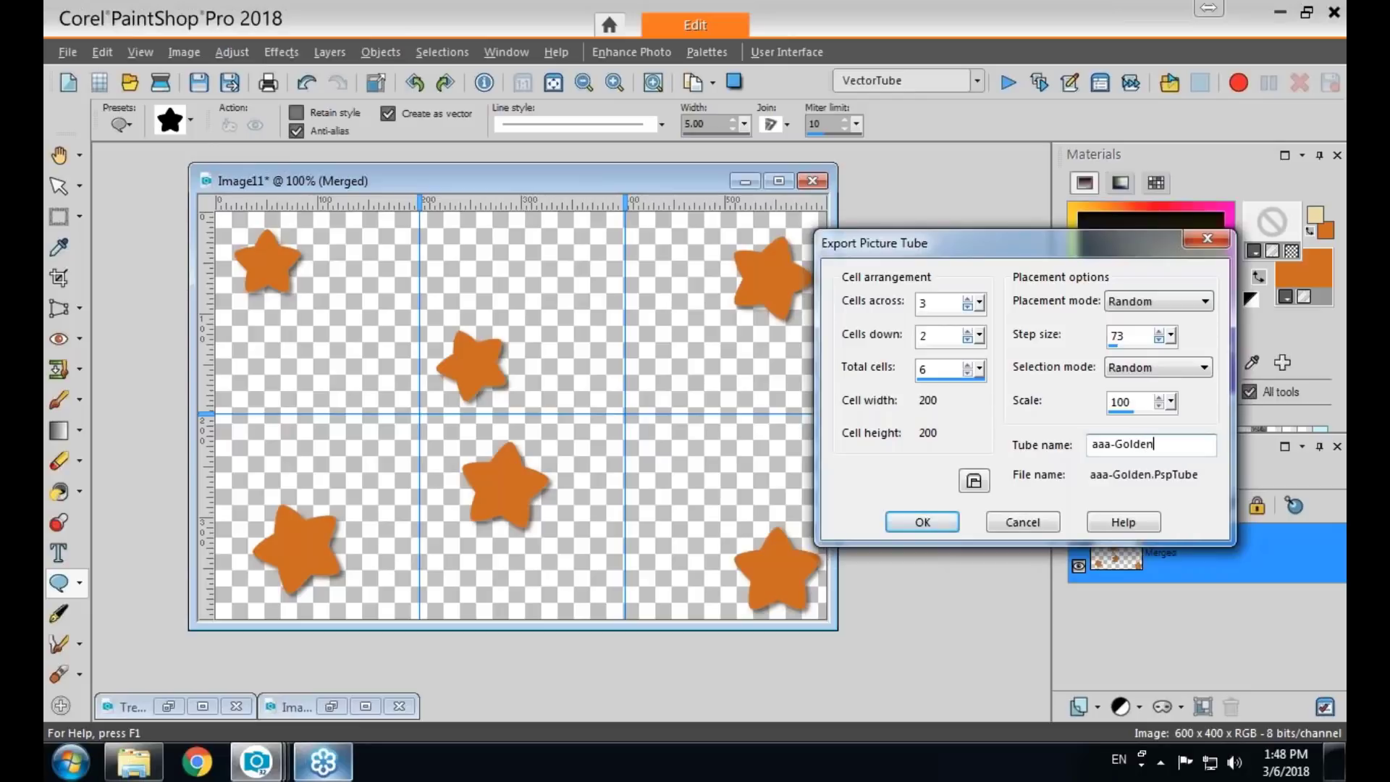
text(Stars)
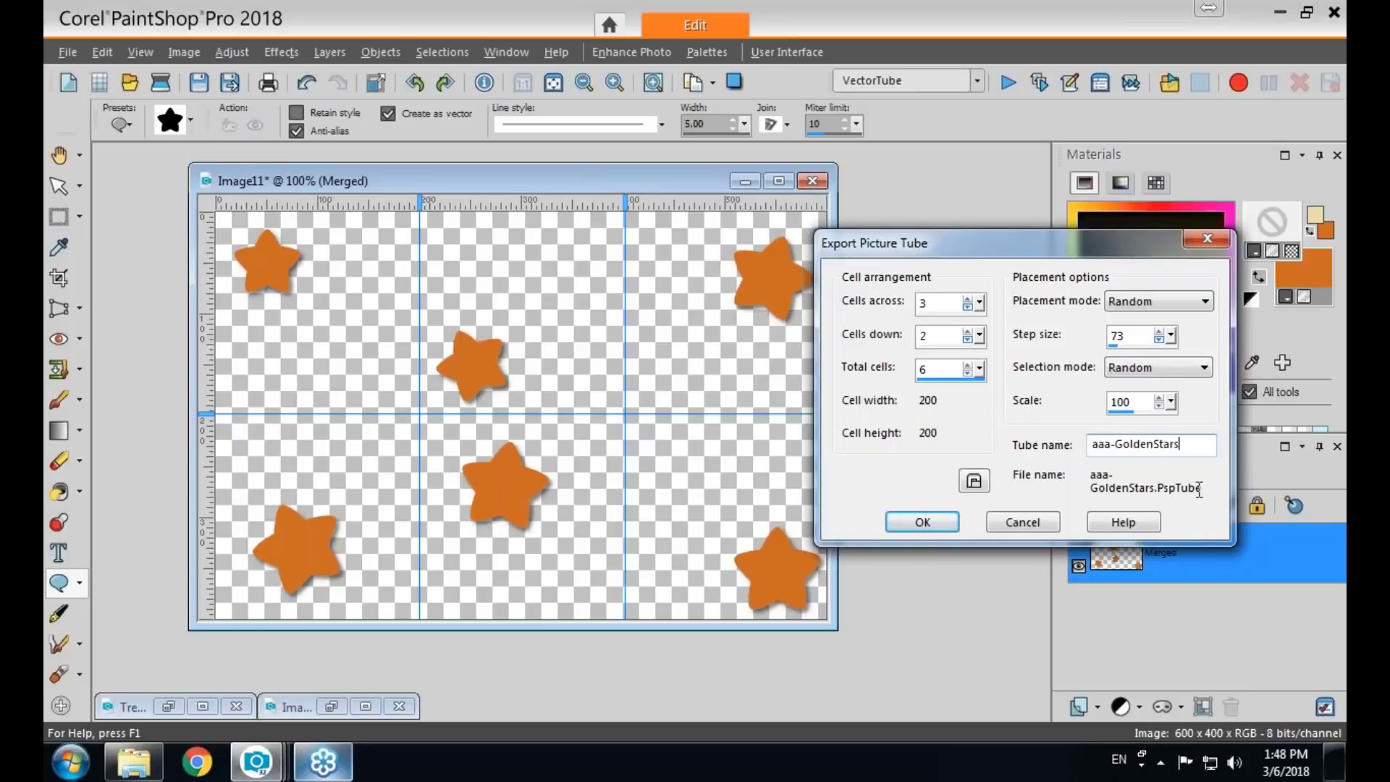
click(922, 522)
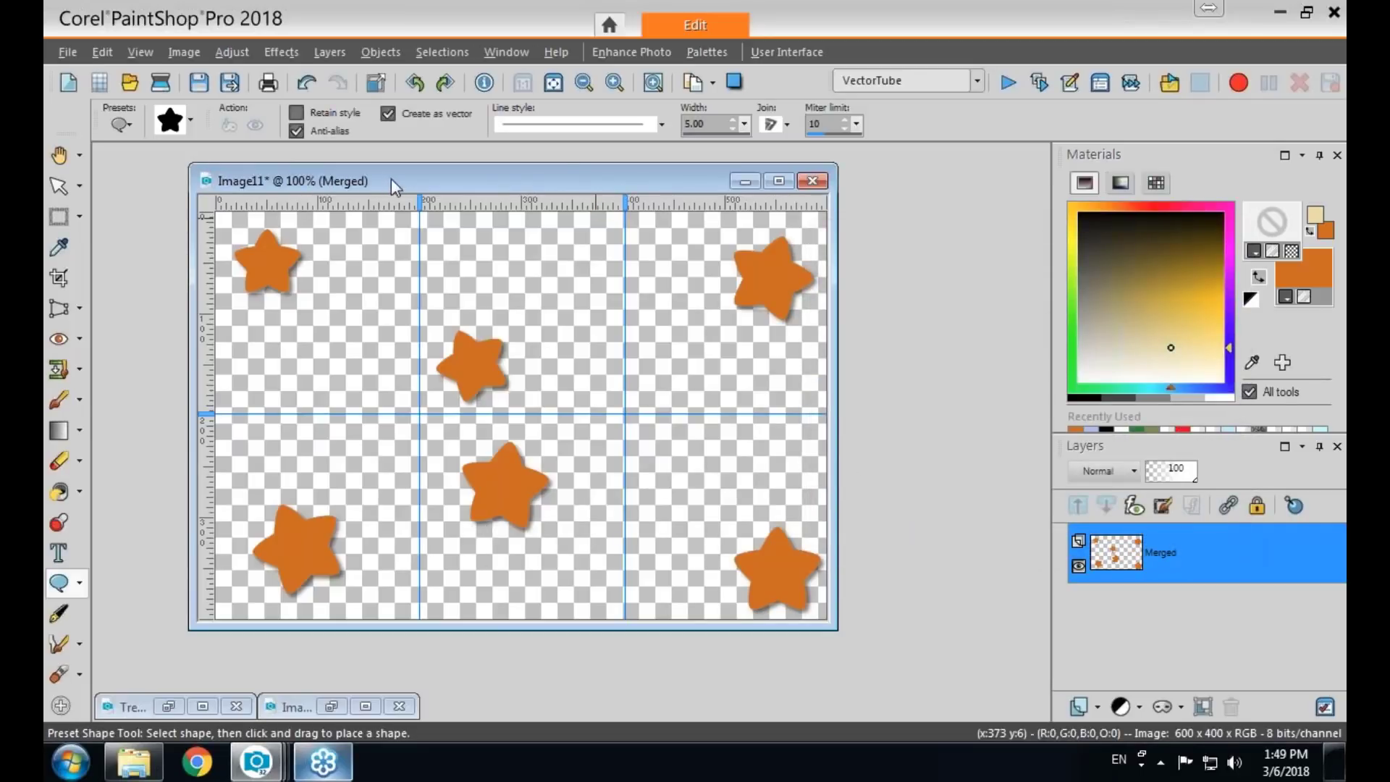
Clear the stars from the layer and remove both vertical guides and the horizontal guide from the image.
key(Delete)
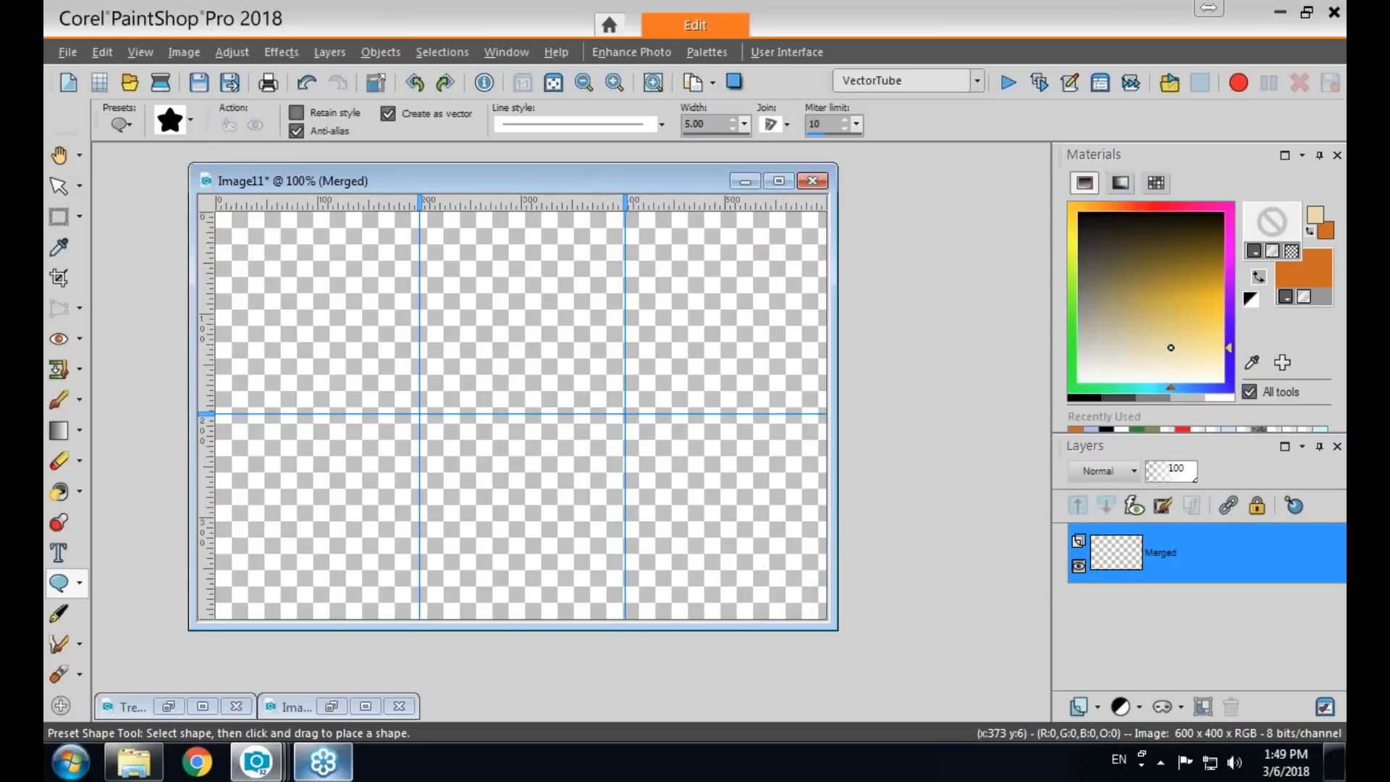
drag(419, 203, 144, 207)
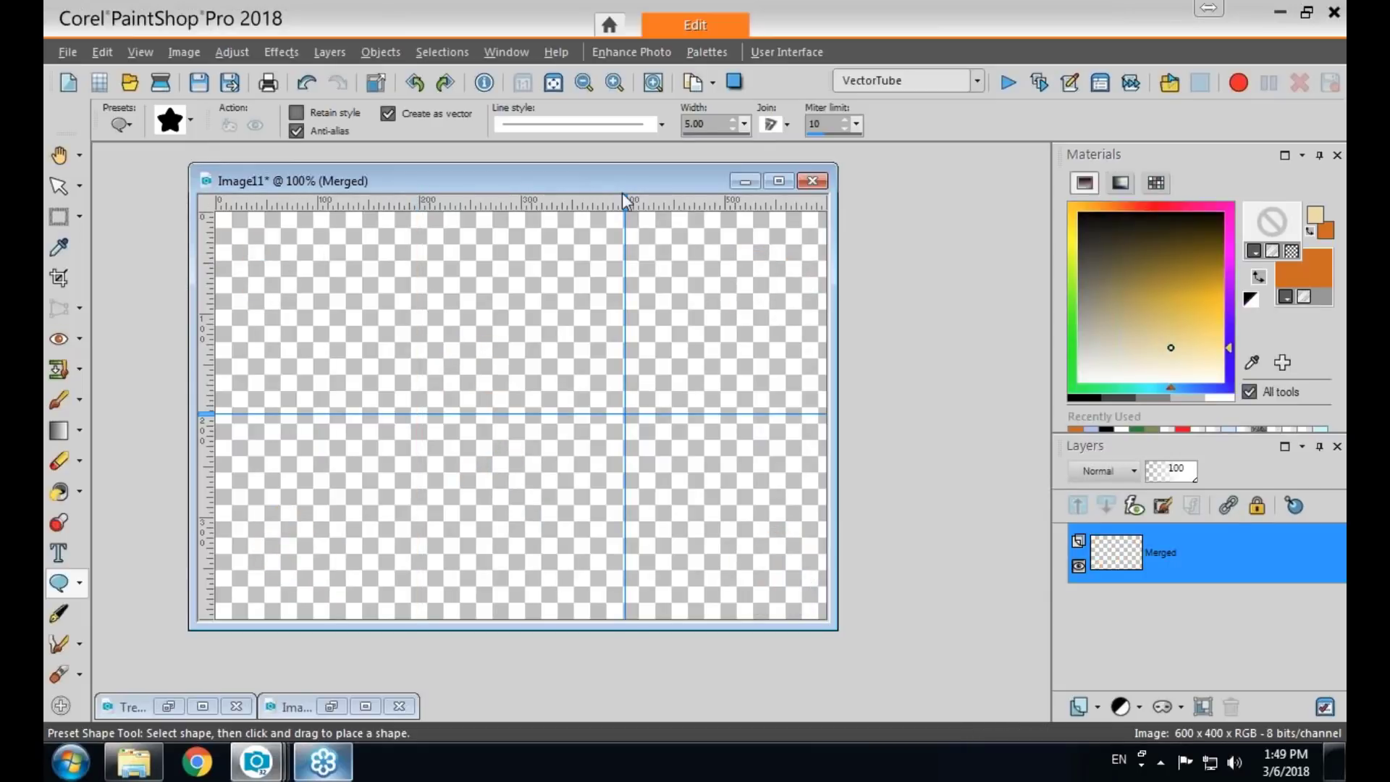
drag(625, 202, 193, 315)
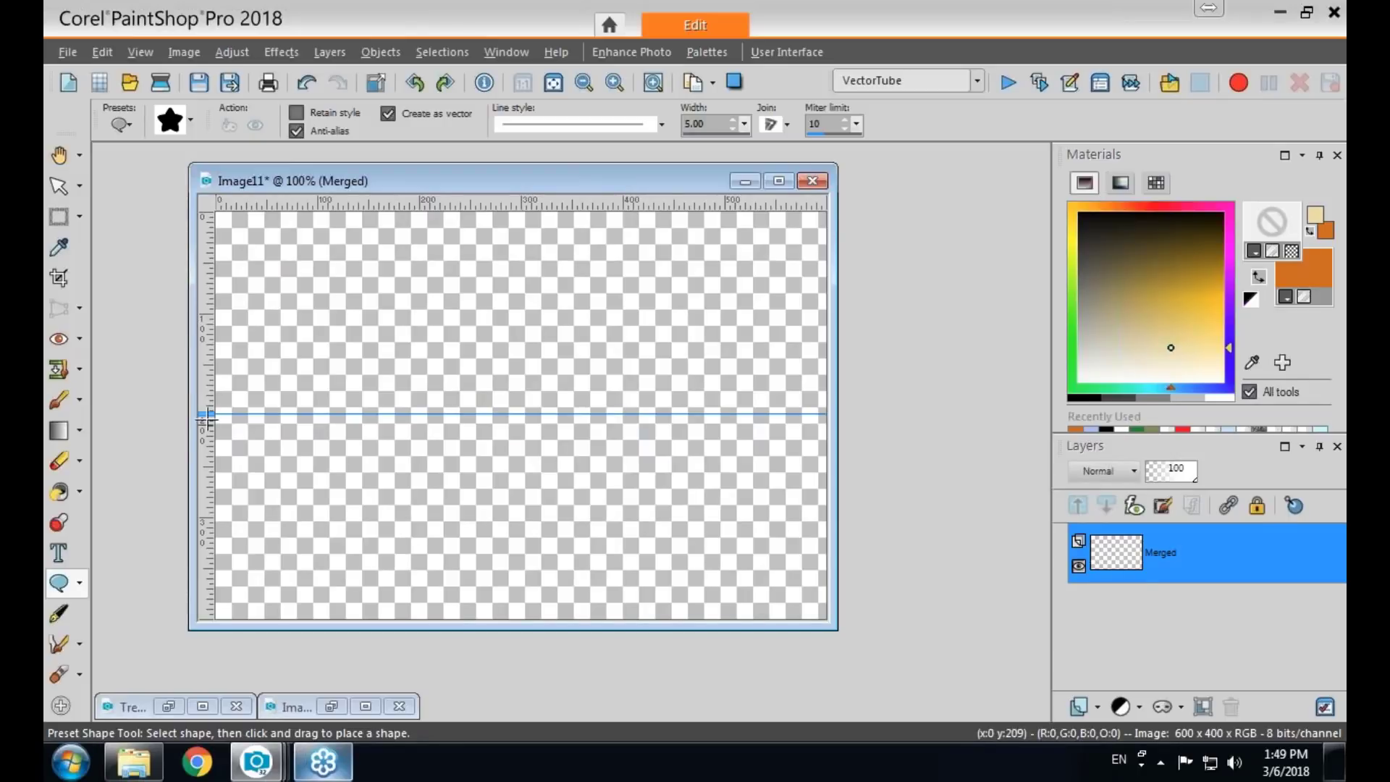
drag(207, 415, 215, 162)
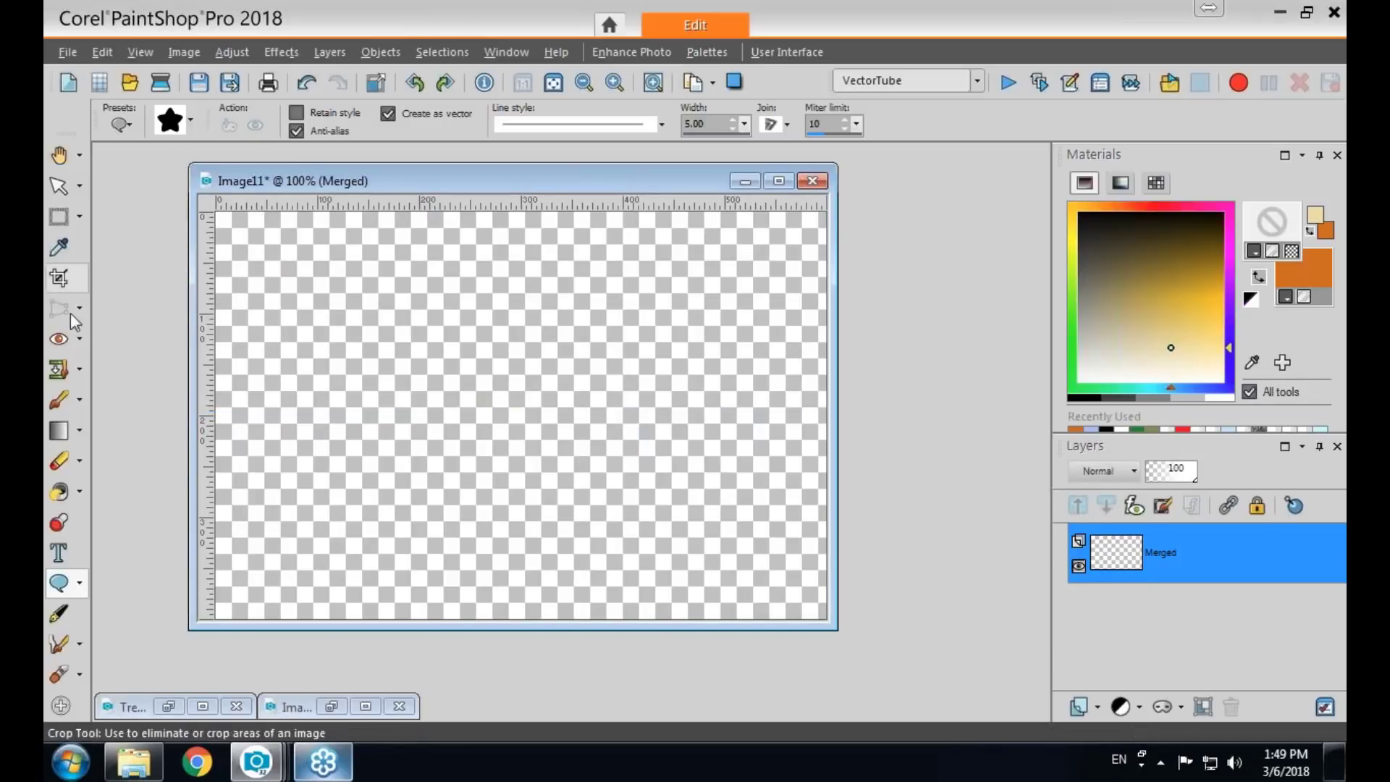
Paint overlapping stars across the empty image with the Picture Tube tool using the aaa-GoldenStars tube.
click(58, 521)
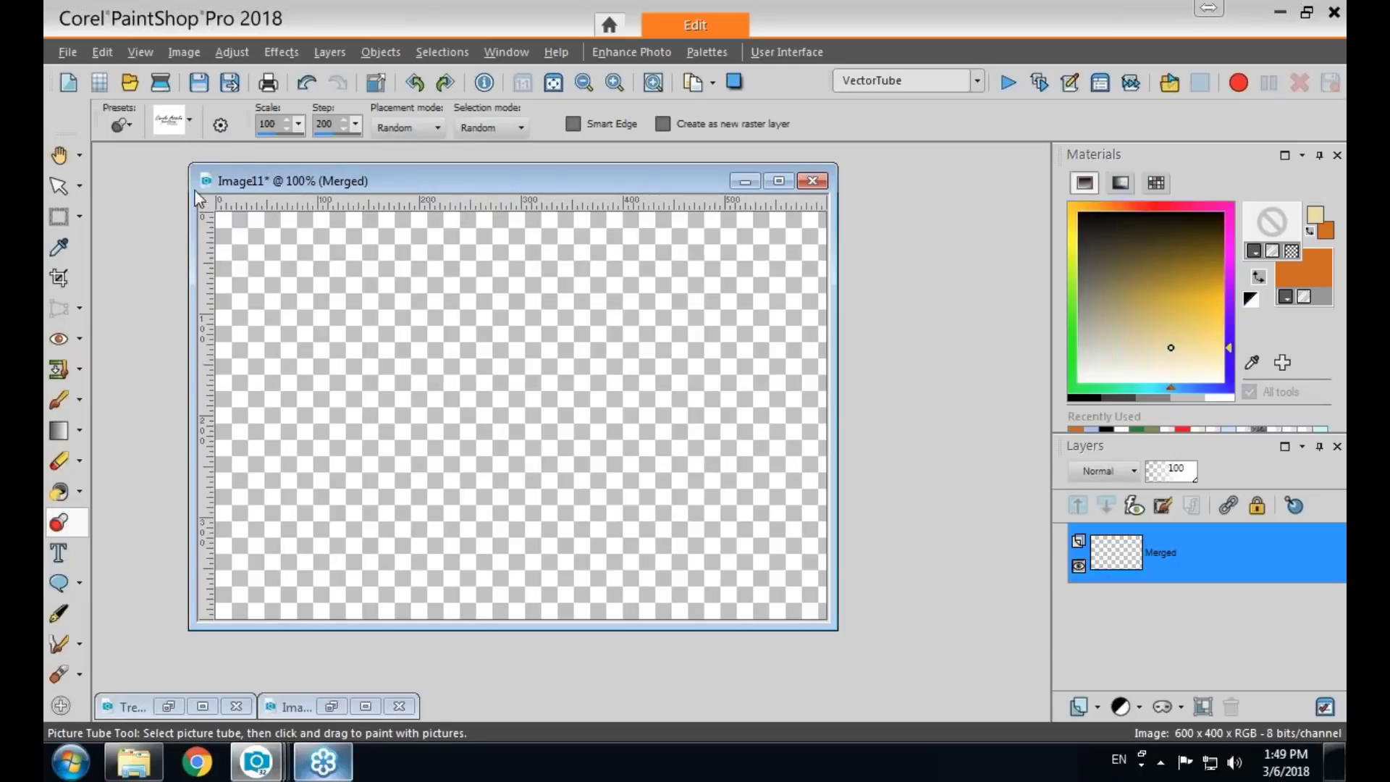
click(189, 121)
click(364, 440)
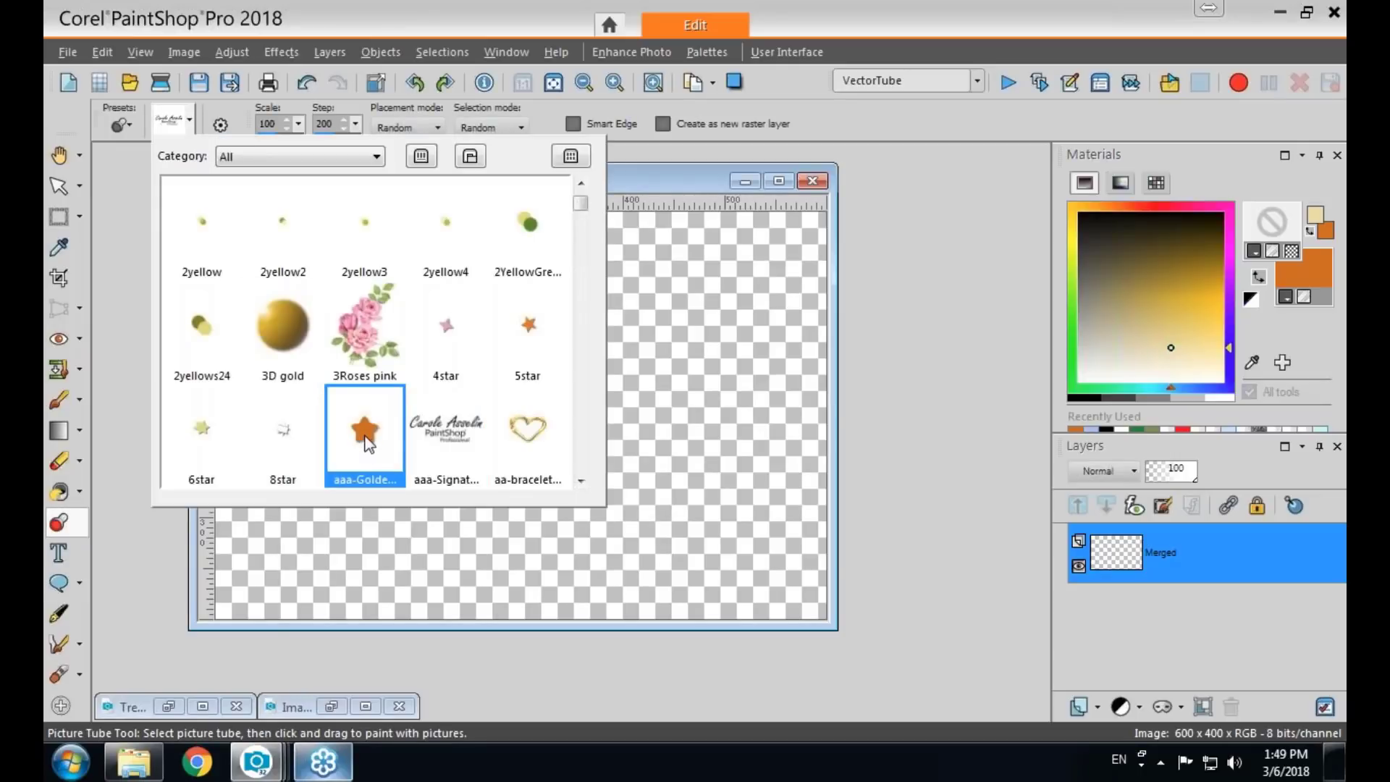
mouse_move(287, 319)
mouse_down()
mouse_move(503, 316)
mouse_move(642, 341)
mouse_move(738, 379)
mouse_move(736, 473)
mouse_move(336, 484)
mouse_move(396, 500)
mouse_up()
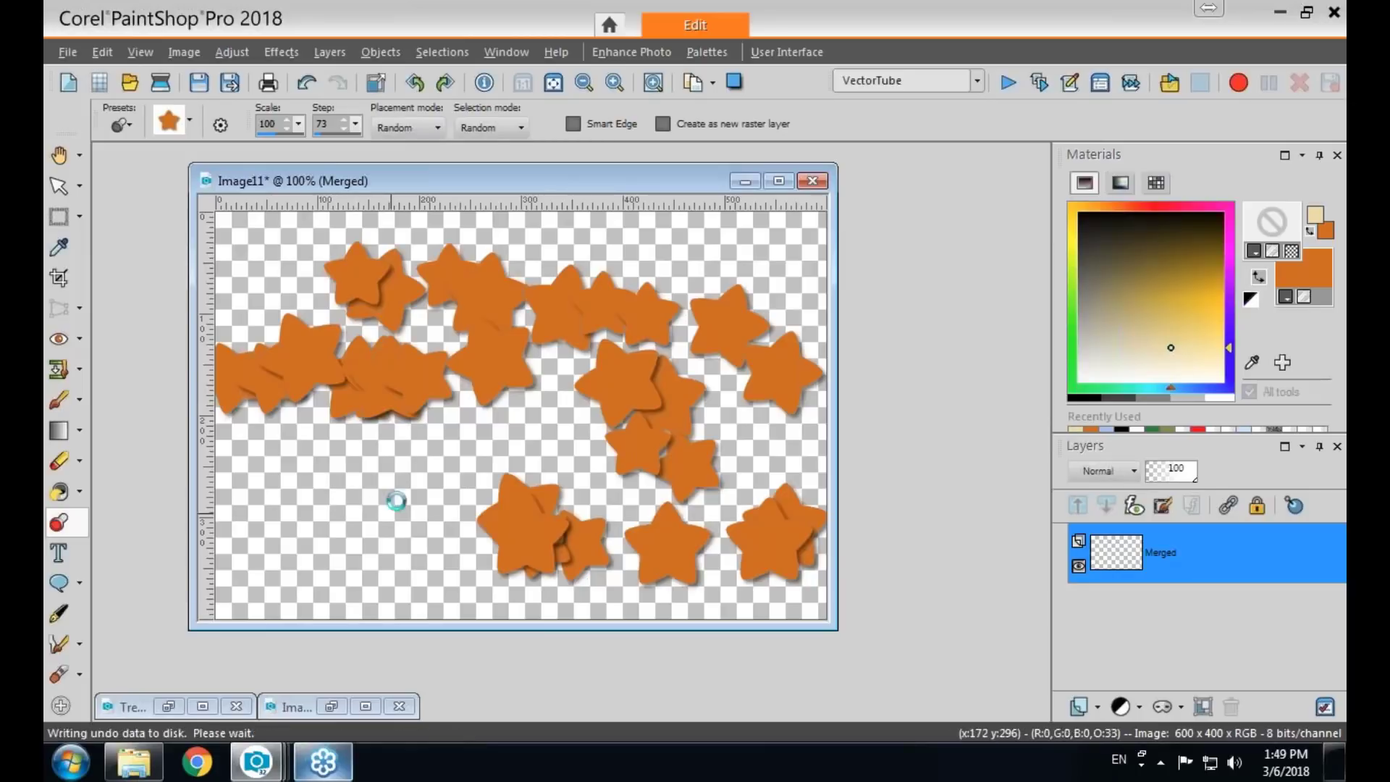
Undo the painted stars, set the tube scale to 35 and paint a winding trail of smaller stars.
key(ctrl+z)
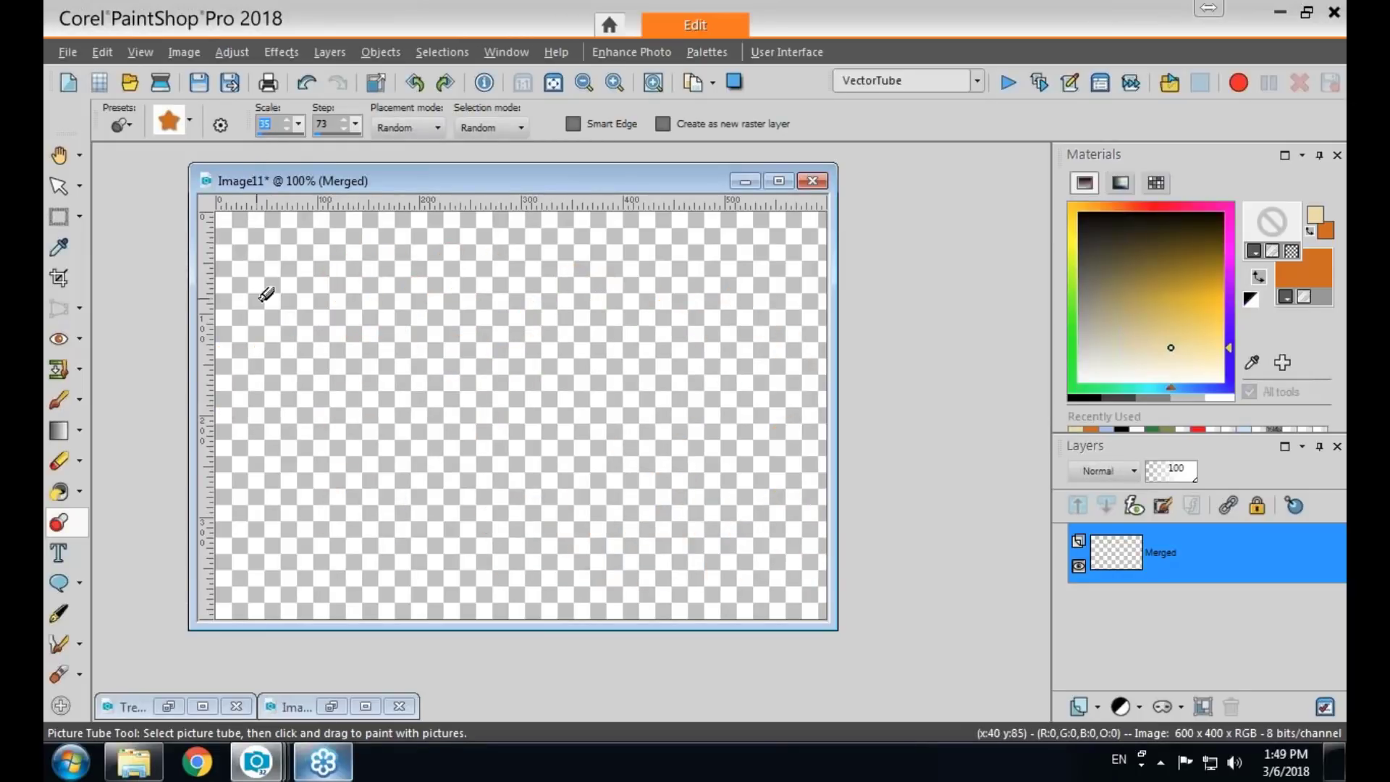
mouse_move(249, 277)
mouse_down()
mouse_move(614, 269)
mouse_move(720, 292)
mouse_move(749, 352)
mouse_move(671, 406)
mouse_move(389, 381)
mouse_move(315, 448)
mouse_move(379, 492)
mouse_move(655, 483)
mouse_up()
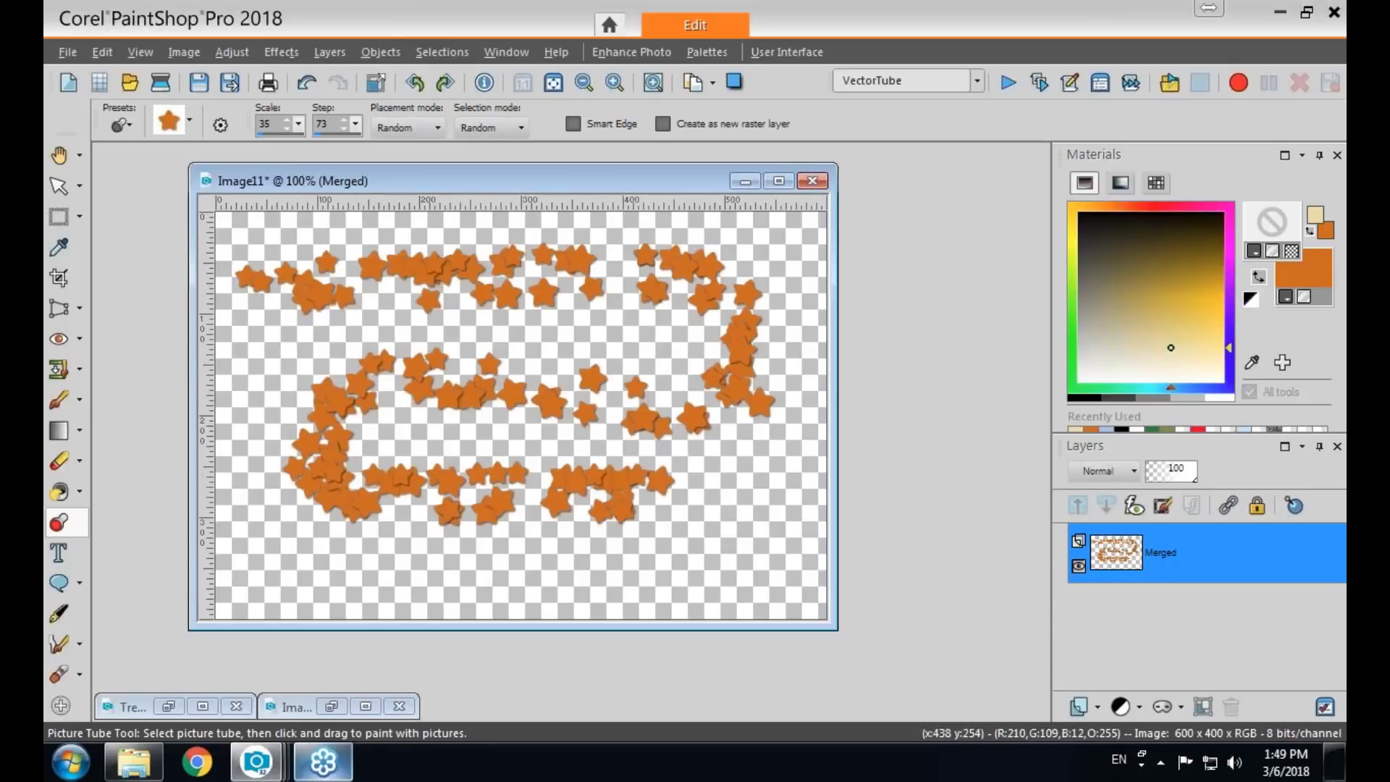
Undo the dense star trail, set the tube step to 292 and paint a widely spaced trail of small stars.
key(ctrl+z)
drag(335, 135, 341, 136)
mouse_move(273, 287)
mouse_down()
mouse_move(571, 281)
mouse_move(734, 306)
mouse_move(713, 374)
mouse_move(367, 411)
mouse_move(308, 497)
mouse_move(371, 525)
mouse_move(693, 537)
mouse_move(788, 521)
mouse_up()
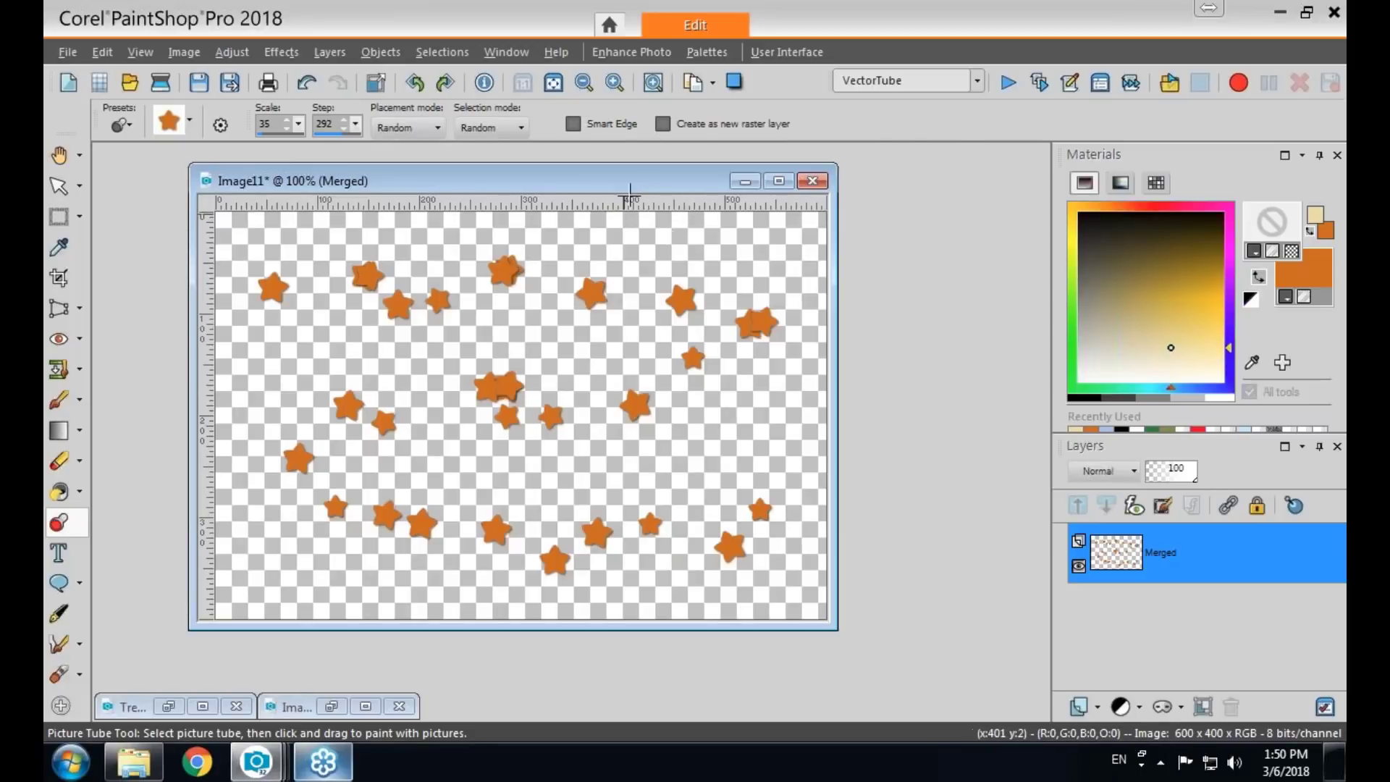
Clear the stars from the layer and select the Rope picture tube from the Artistic category.
drag(646, 180, 668, 182)
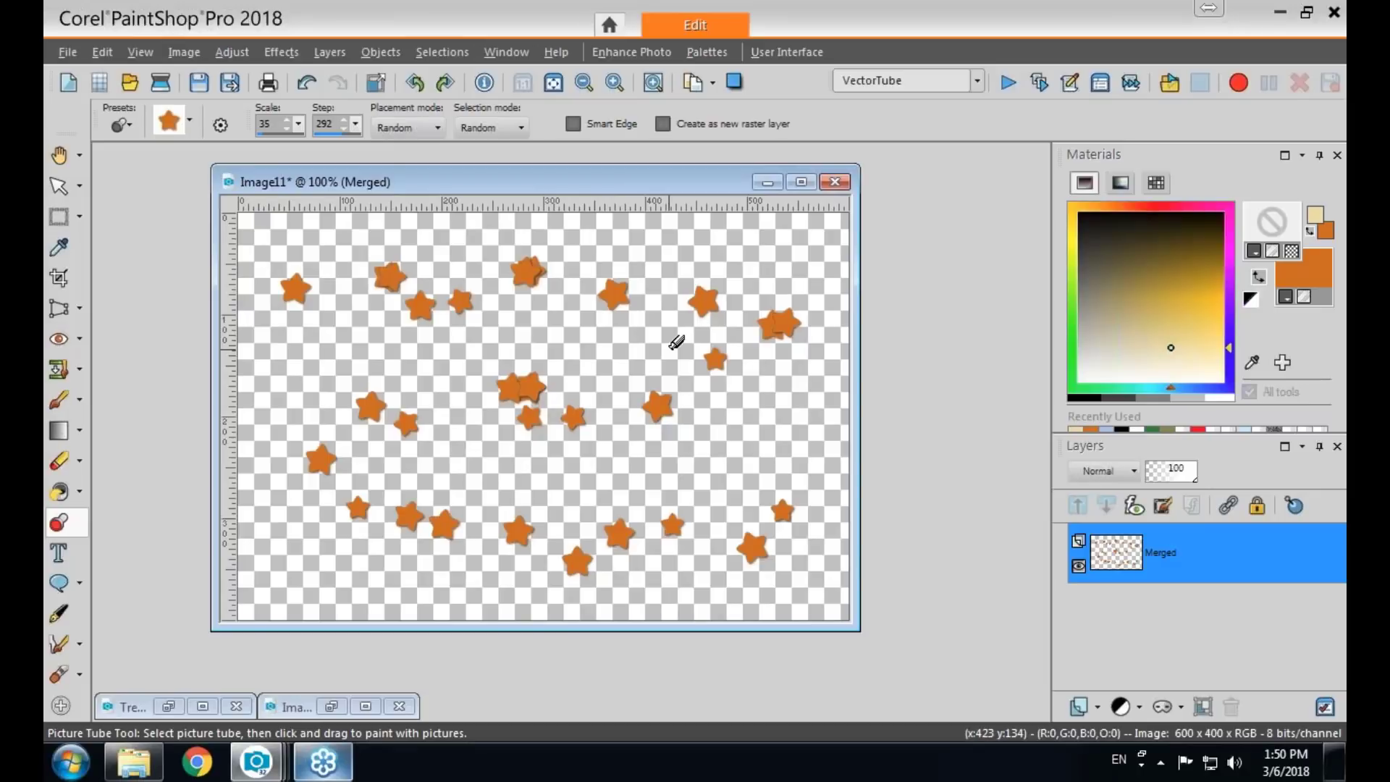
key(Delete)
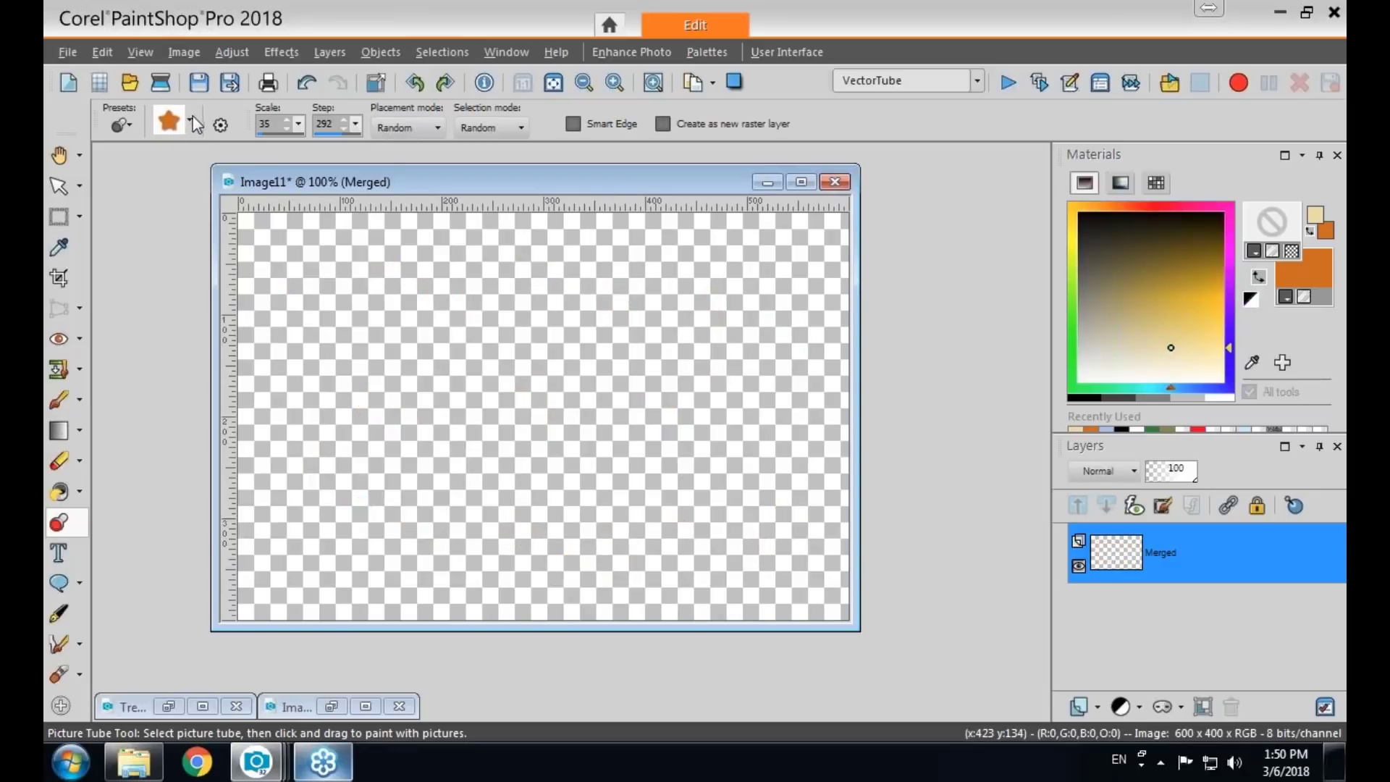
click(174, 120)
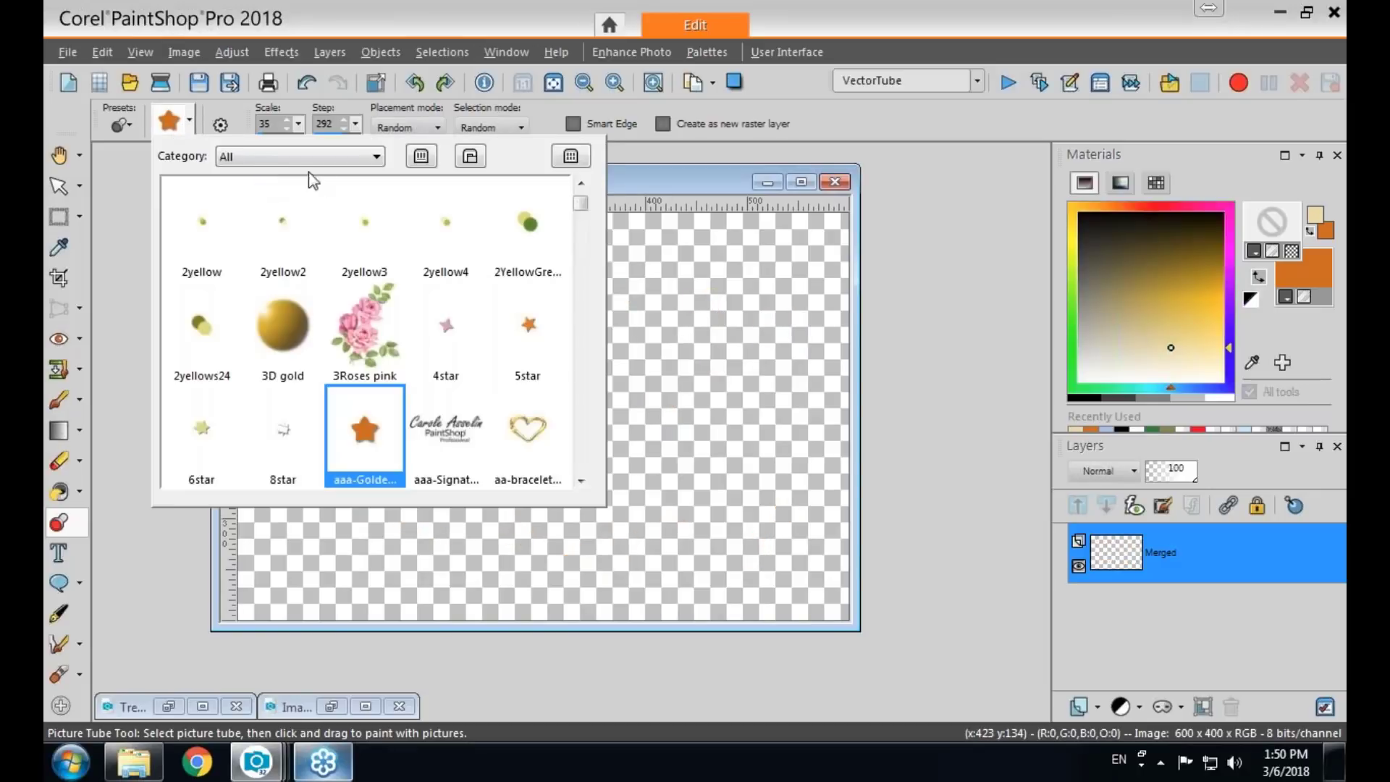
click(376, 156)
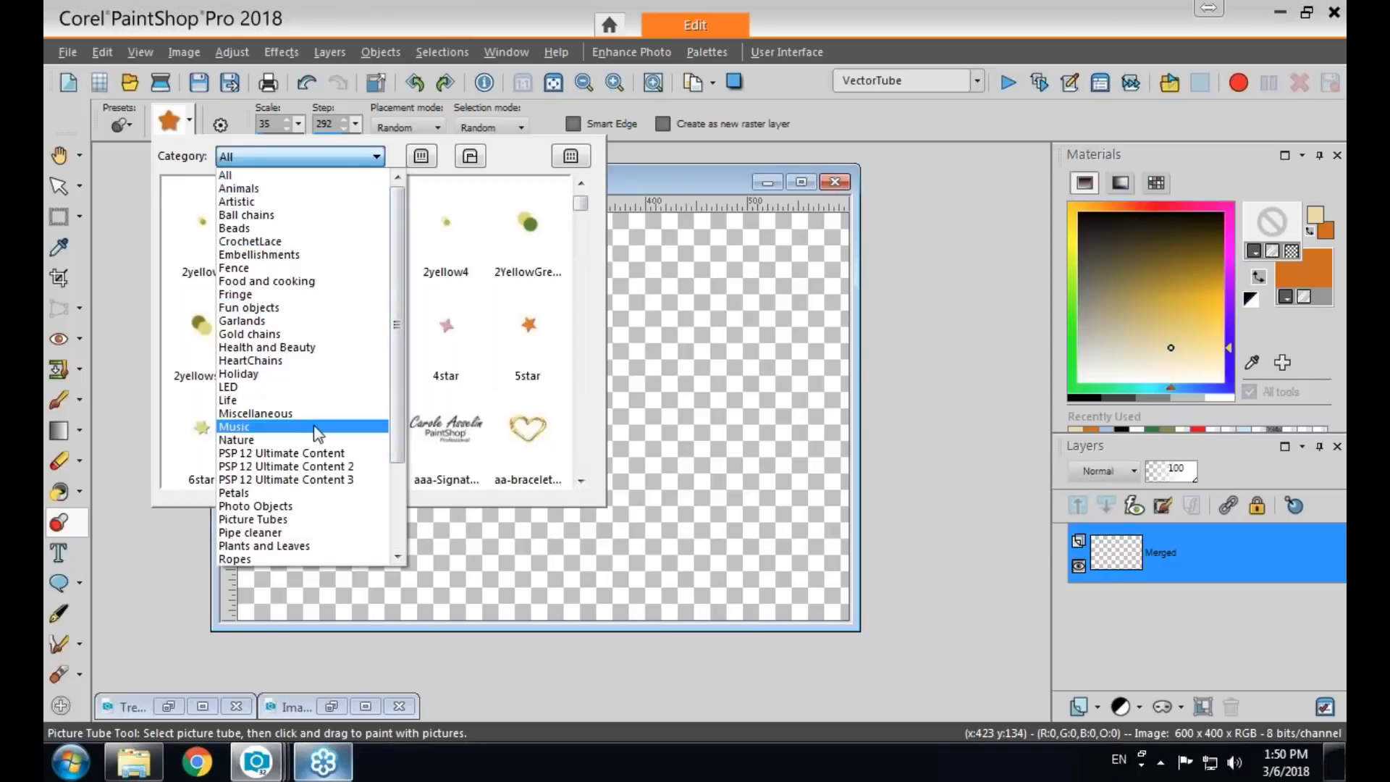
click(290, 202)
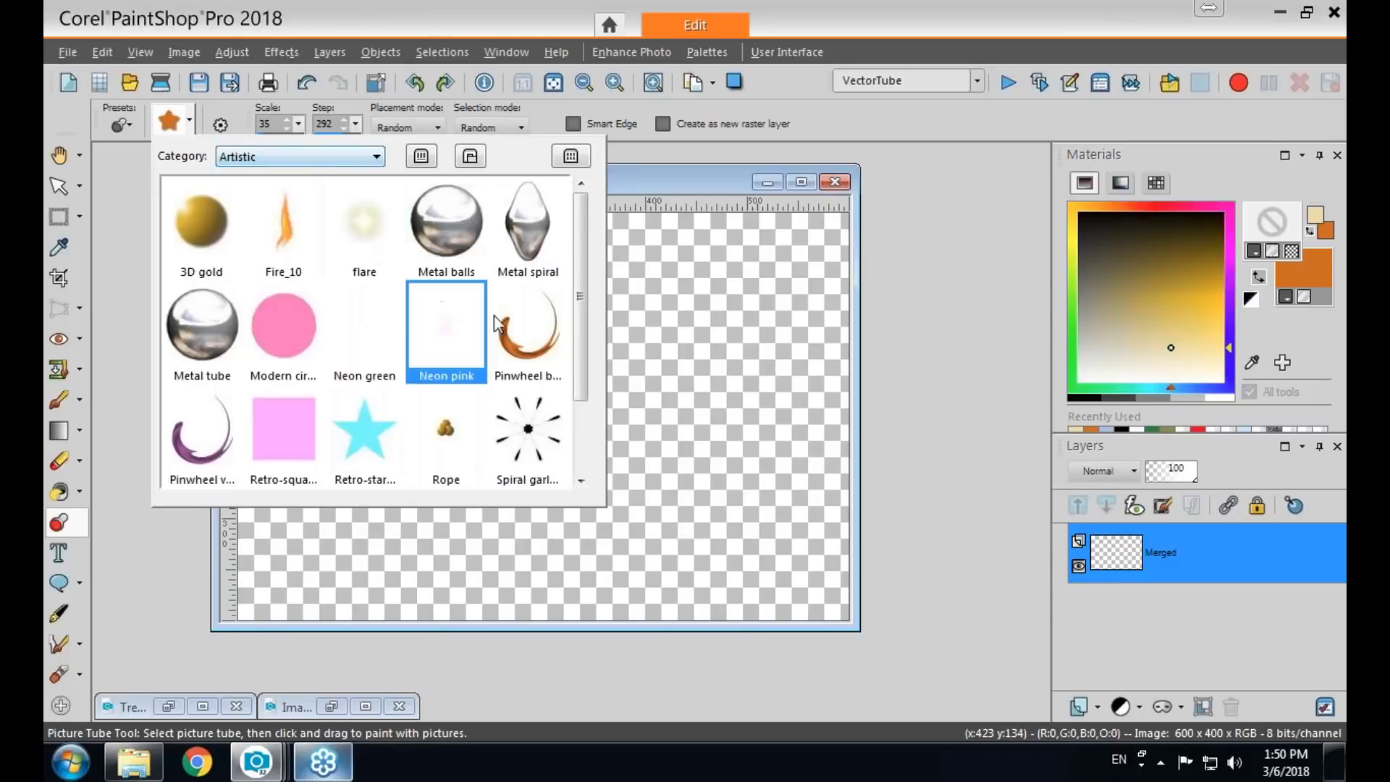
click(446, 433)
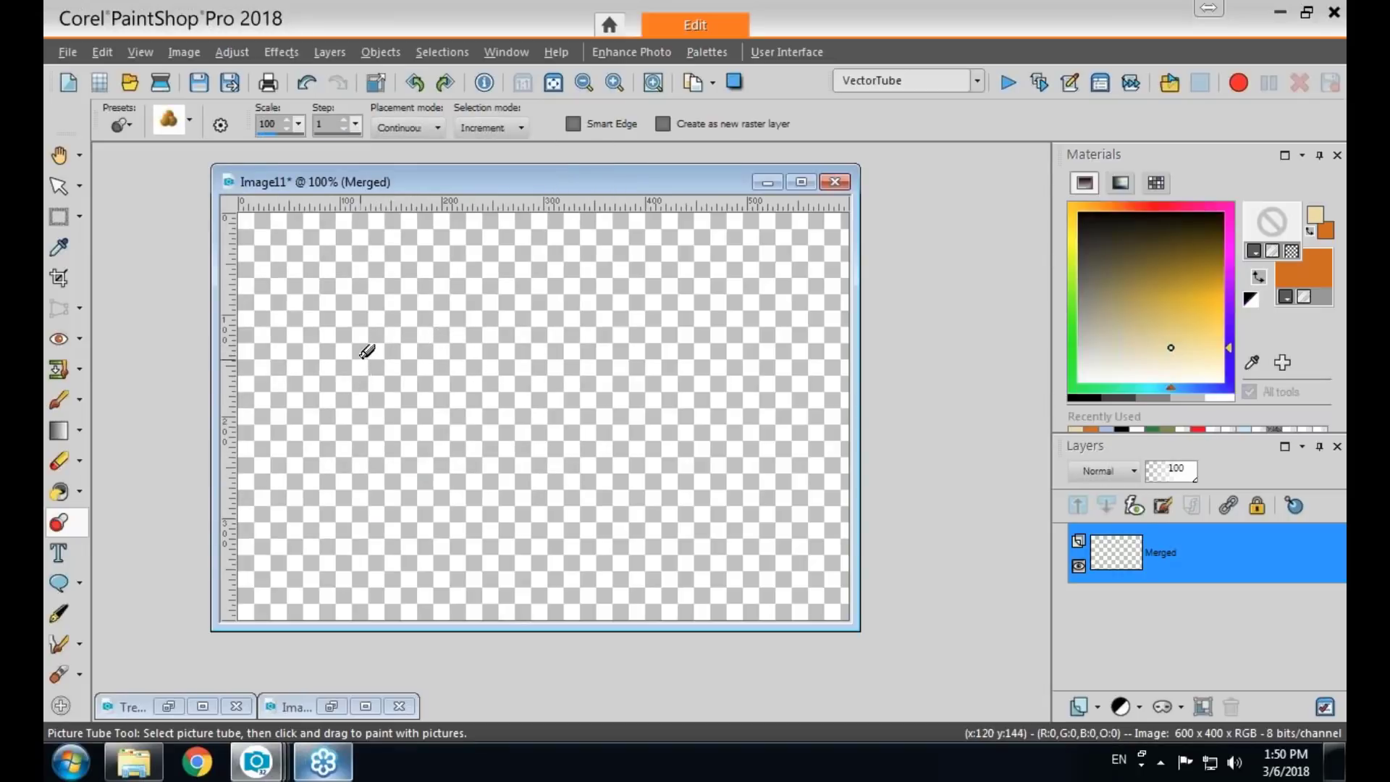
Write the word Rope in large cursive lettering across the image with the Rope tube.
mouse_move(359, 380)
mouse_down()
mouse_move(349, 489)
mouse_move(307, 507)
mouse_move(308, 356)
mouse_move(400, 286)
mouse_move(378, 407)
mouse_move(356, 408)
mouse_move(403, 459)
mouse_move(433, 530)
mouse_up()
mouse_move(511, 405)
mouse_down()
mouse_move(444, 480)
mouse_move(494, 528)
mouse_move(543, 448)
mouse_move(500, 414)
mouse_move(544, 436)
mouse_move(588, 406)
mouse_move(572, 557)
mouse_move(571, 501)
mouse_move(602, 401)
mouse_move(671, 432)
mouse_move(639, 482)
mouse_move(599, 469)
mouse_move(708, 502)
mouse_move(770, 448)
mouse_move(748, 398)
mouse_move(699, 448)
mouse_move(772, 513)
mouse_move(831, 447)
mouse_move(841, 478)
mouse_up()
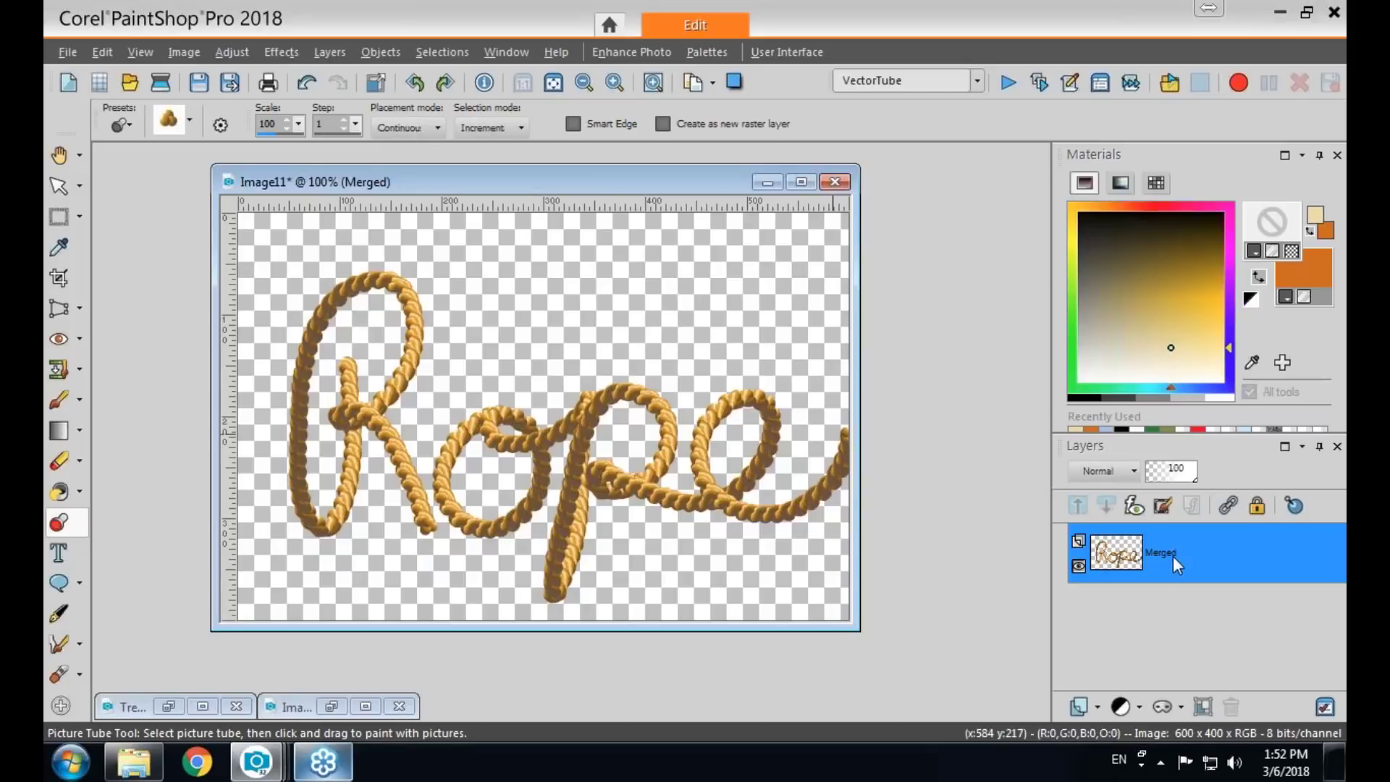
mouse_move(1187, 563)
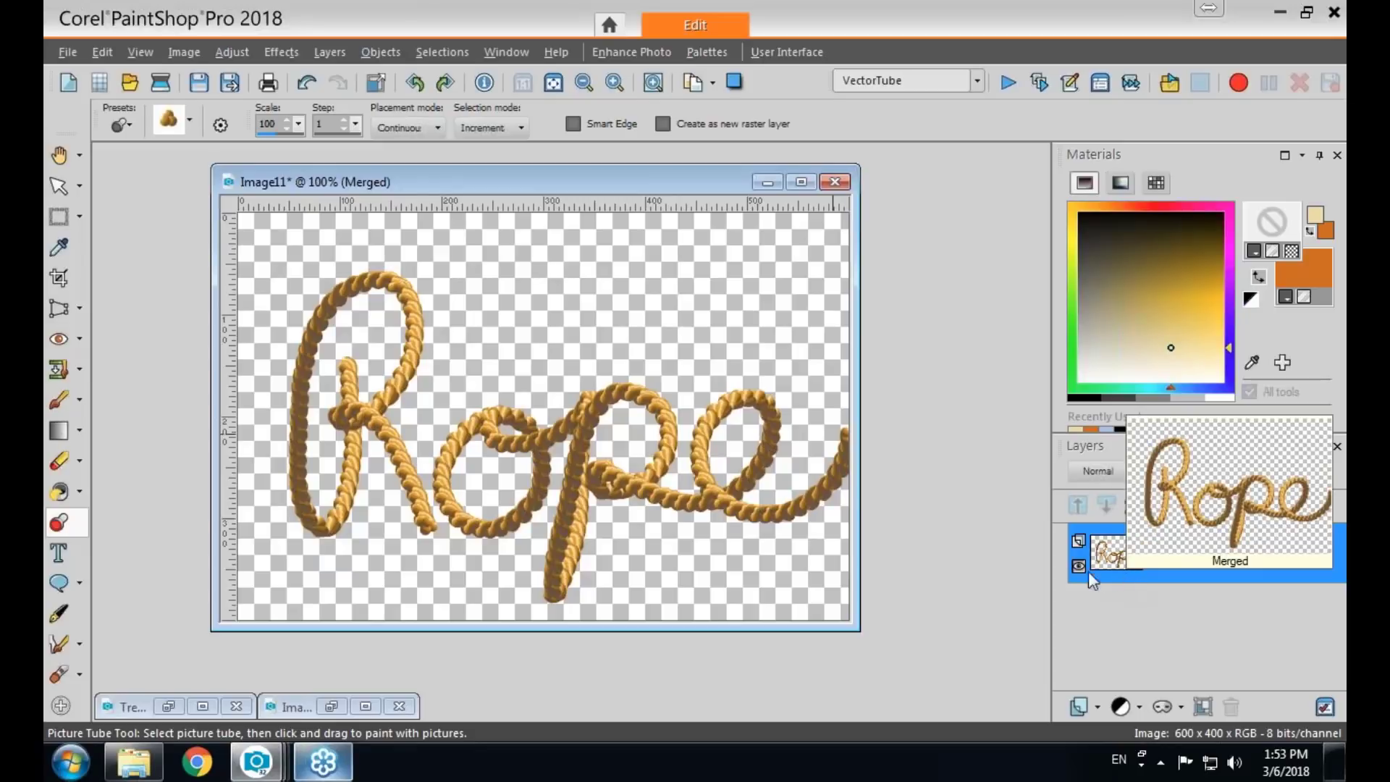
mouse_move(1134, 571)
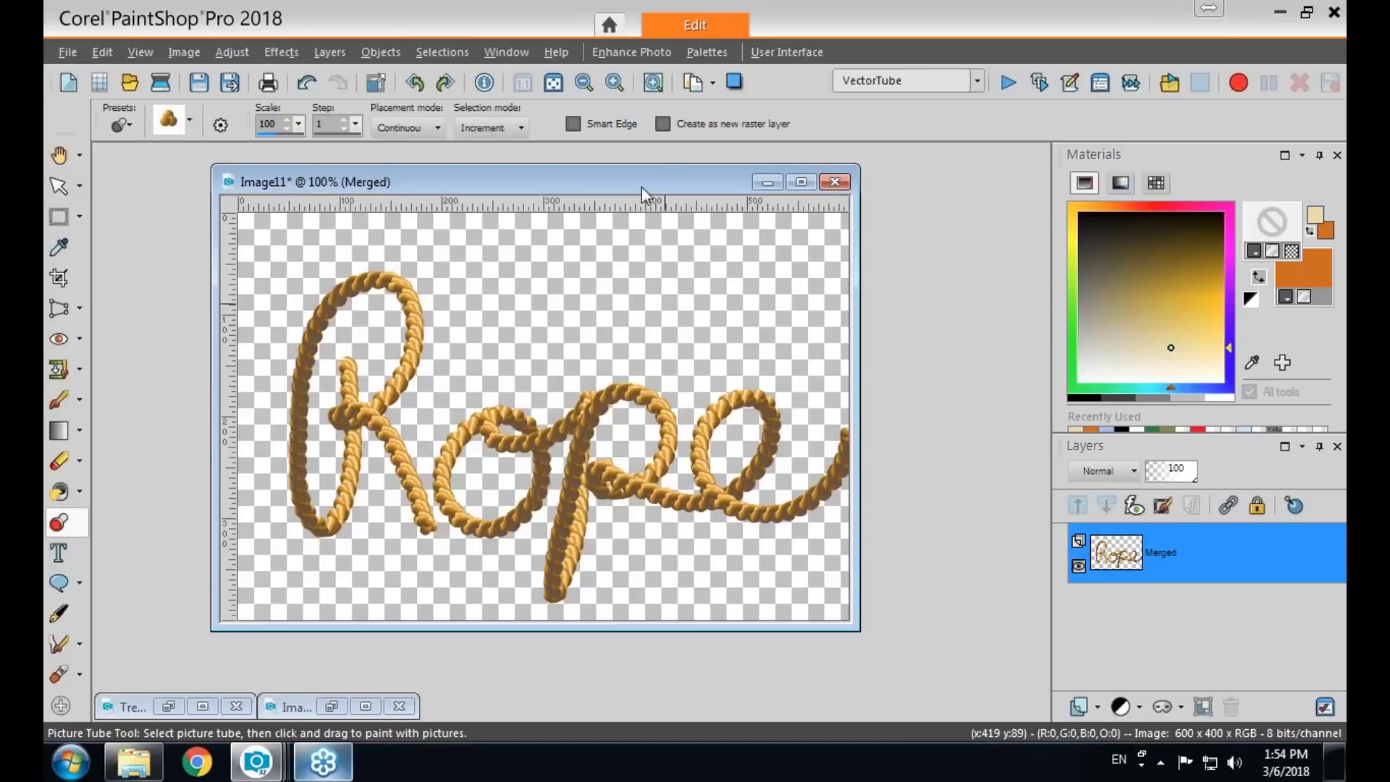
Clear the rope lettering and flood-fill the empty layer with solid orange.
key(Delete)
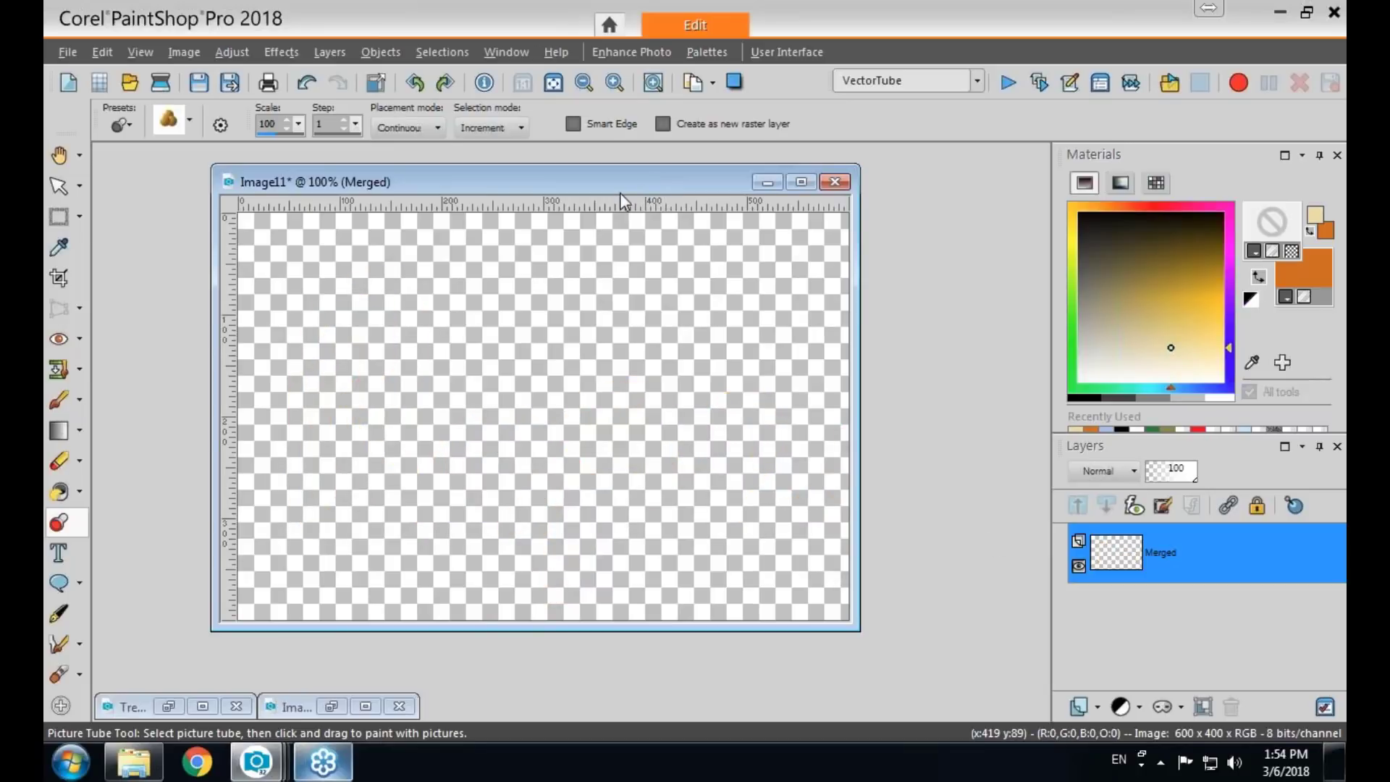
click(58, 491)
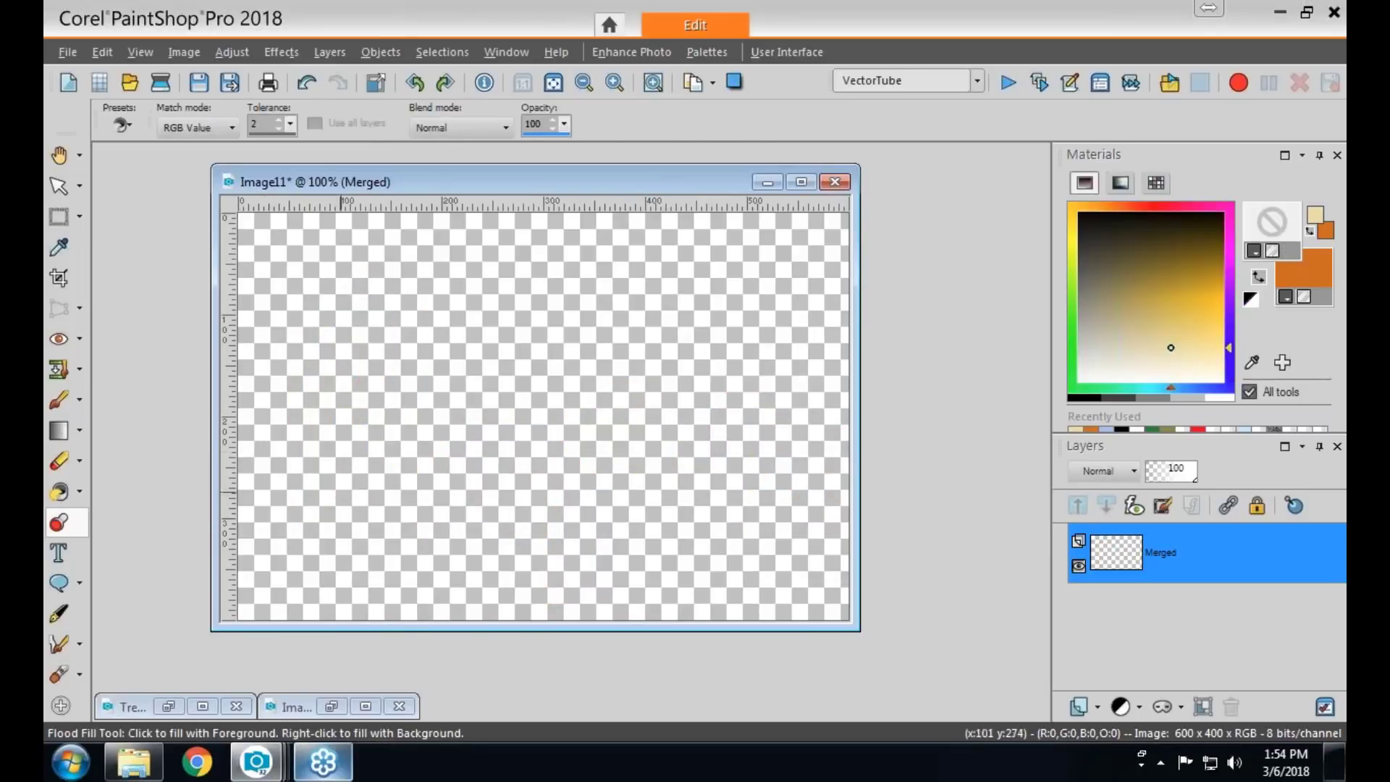
click(595, 435)
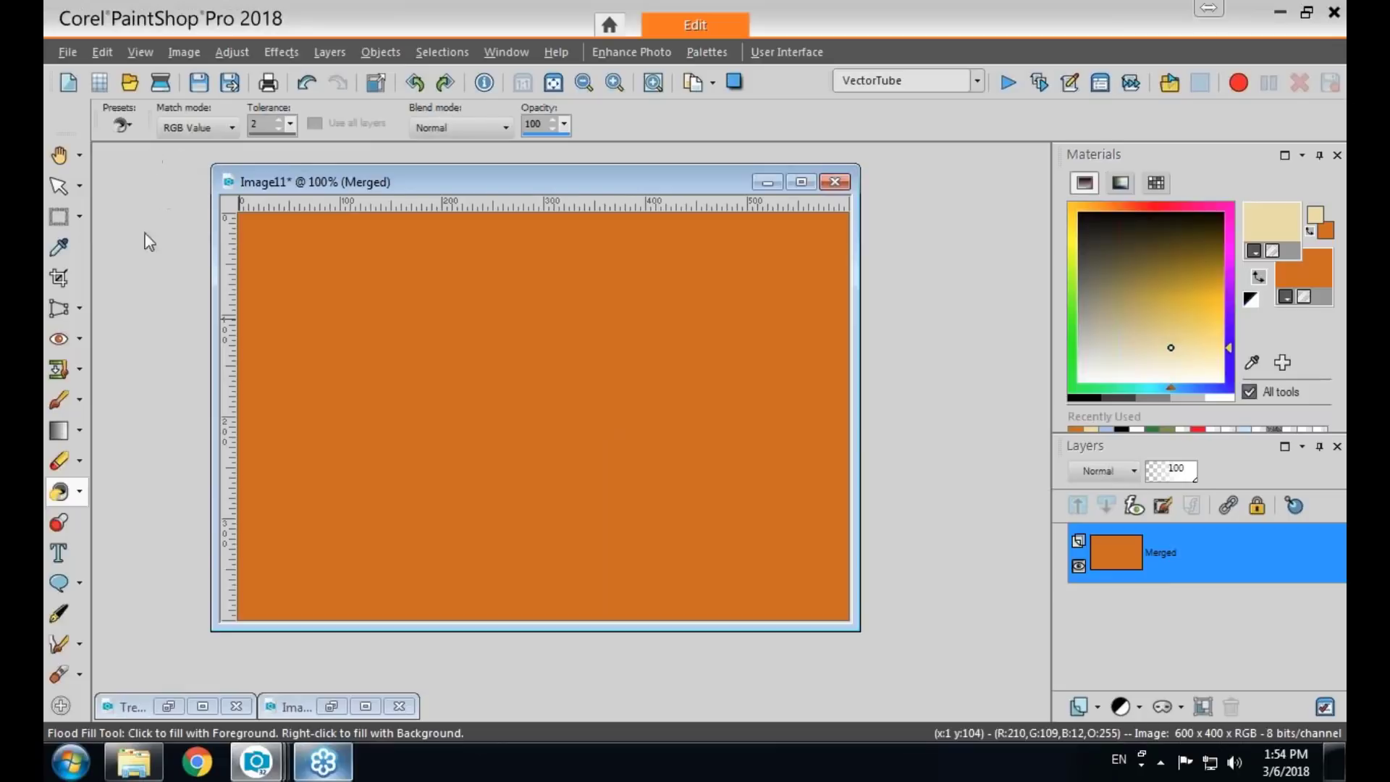
Select the flare picture tube, stamp a single flare and paint a looping trail of flares on the orange background.
click(60, 524)
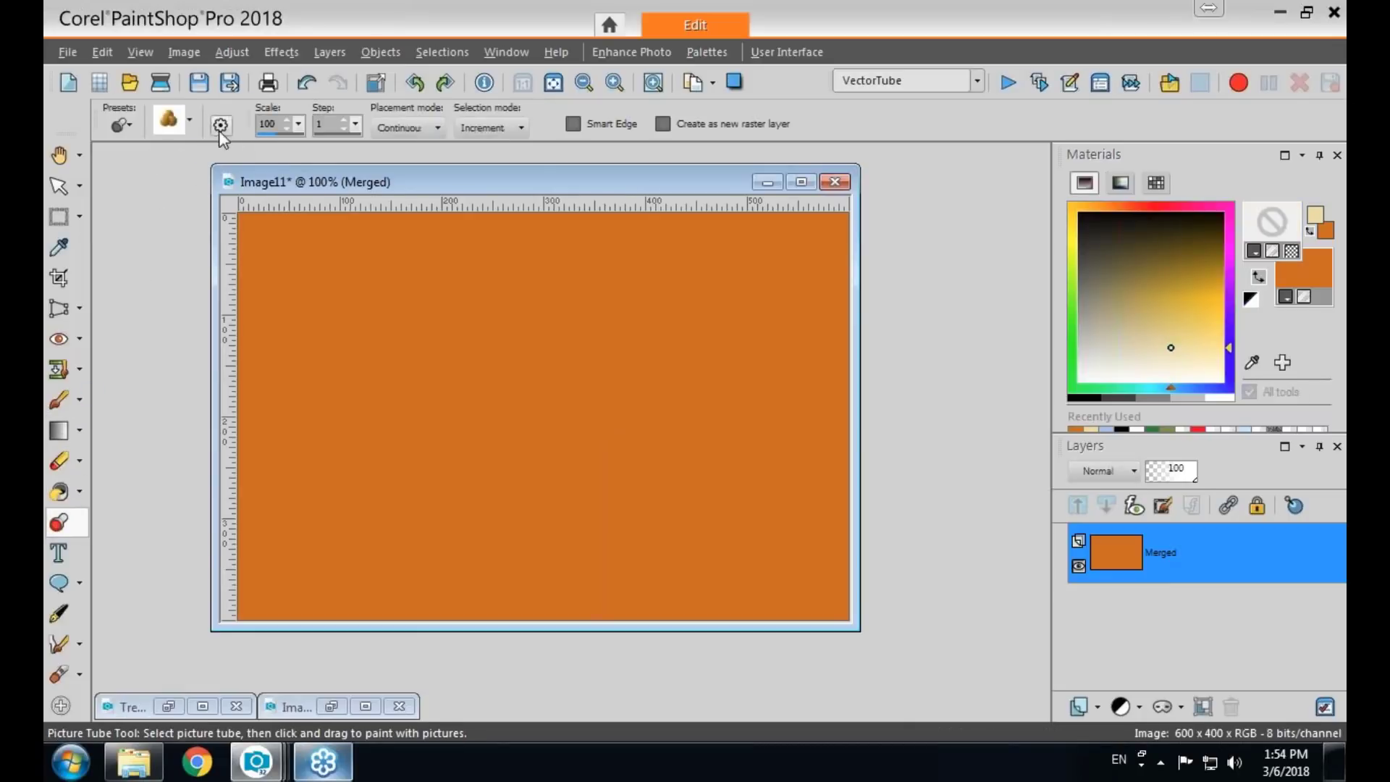
click(173, 120)
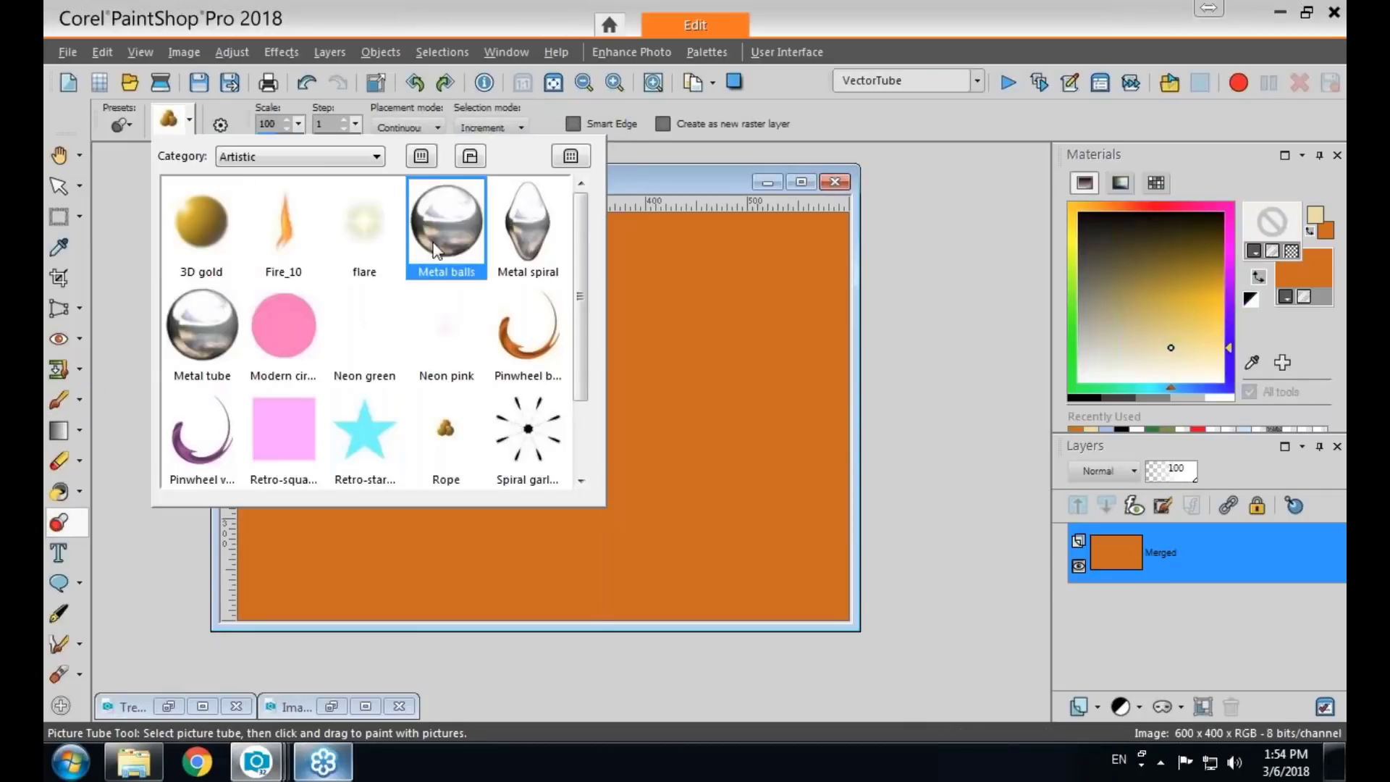
click(369, 241)
click(376, 362)
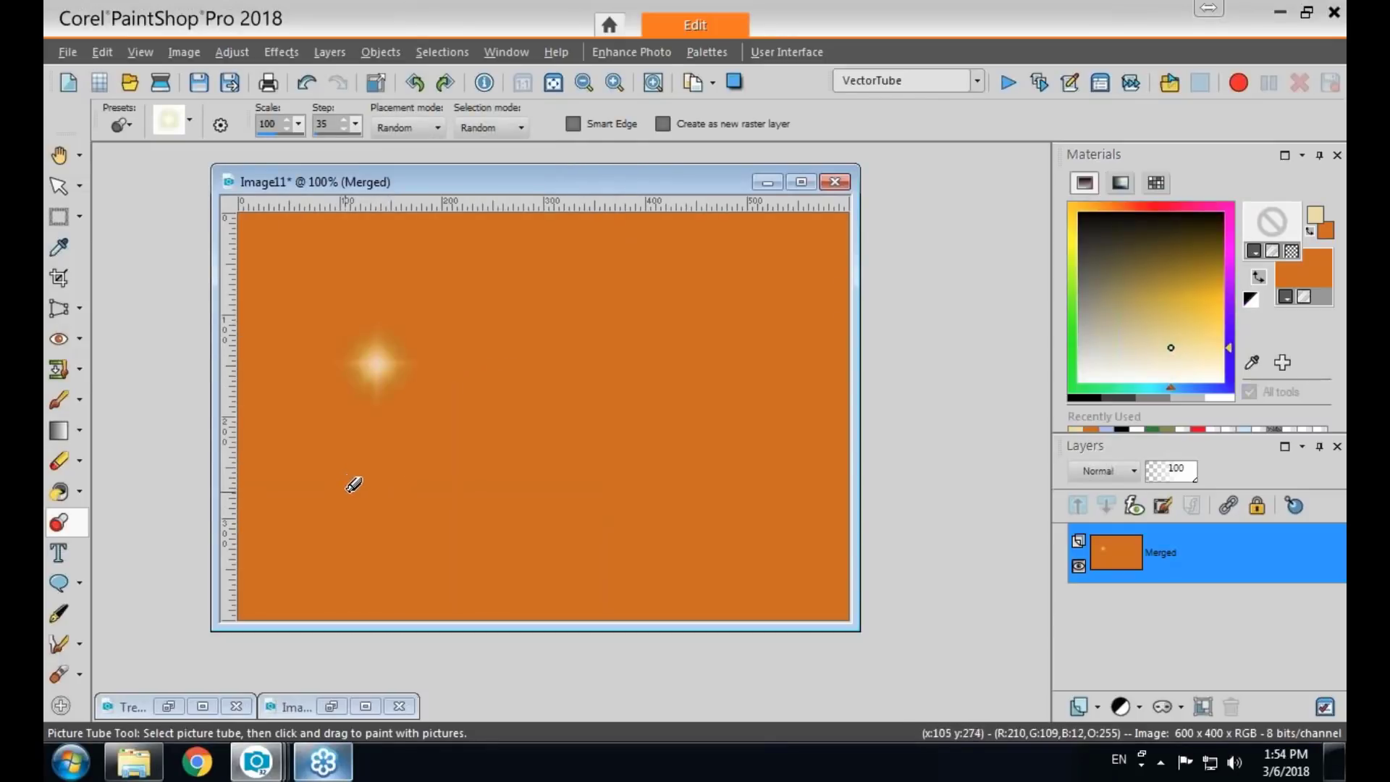
mouse_move(353, 483)
mouse_down()
mouse_move(735, 292)
mouse_move(804, 293)
mouse_move(737, 357)
mouse_move(465, 444)
mouse_move(416, 492)
mouse_up()
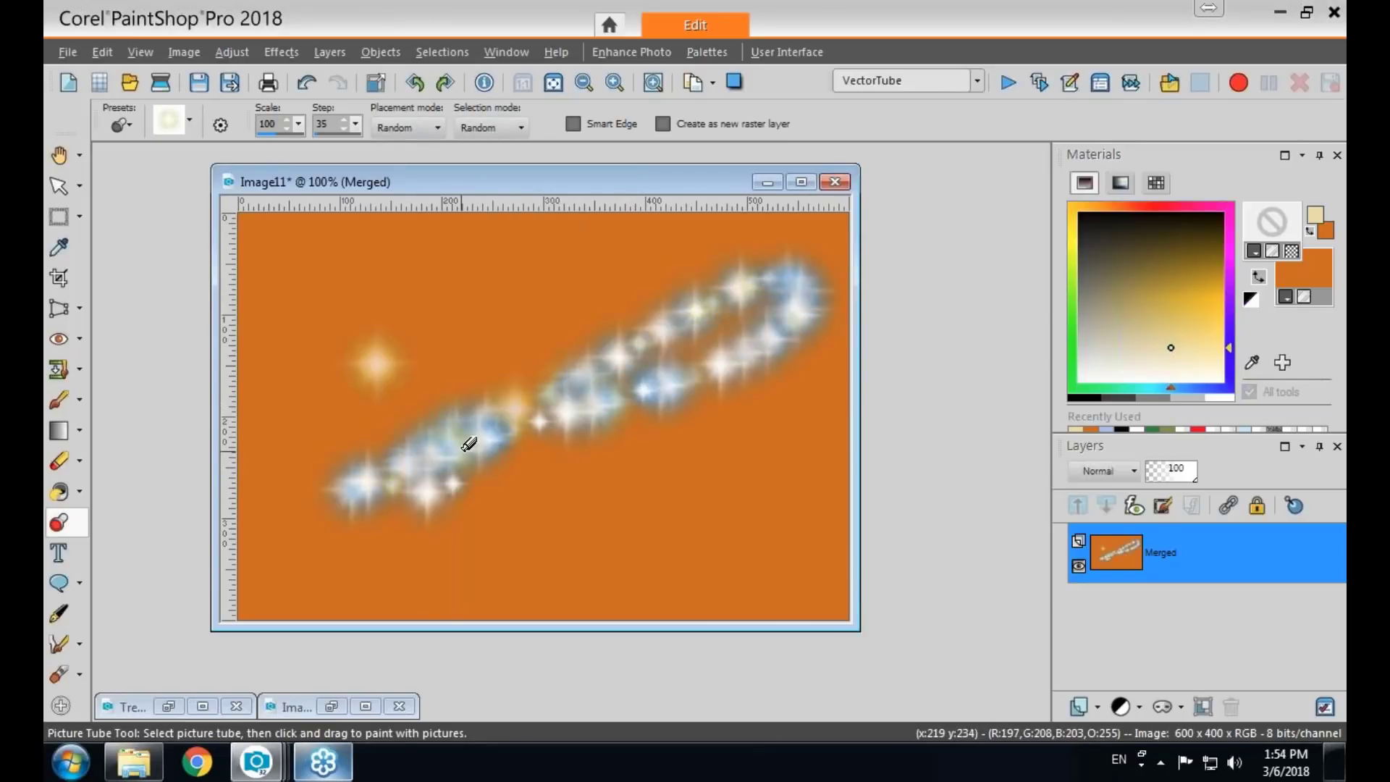
Clear the flares and flood-fill the whole layer with solid orange again.
key(Delete)
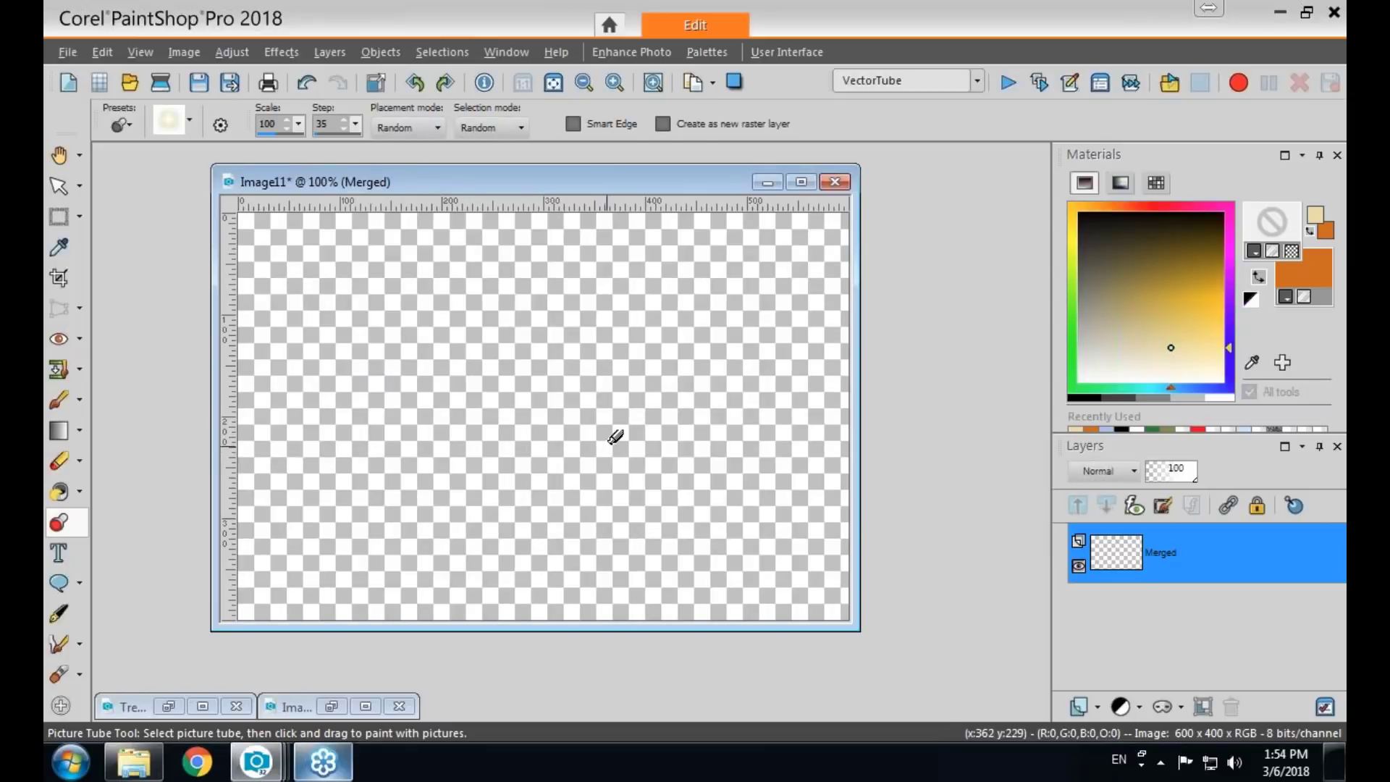
click(616, 436)
click(59, 491)
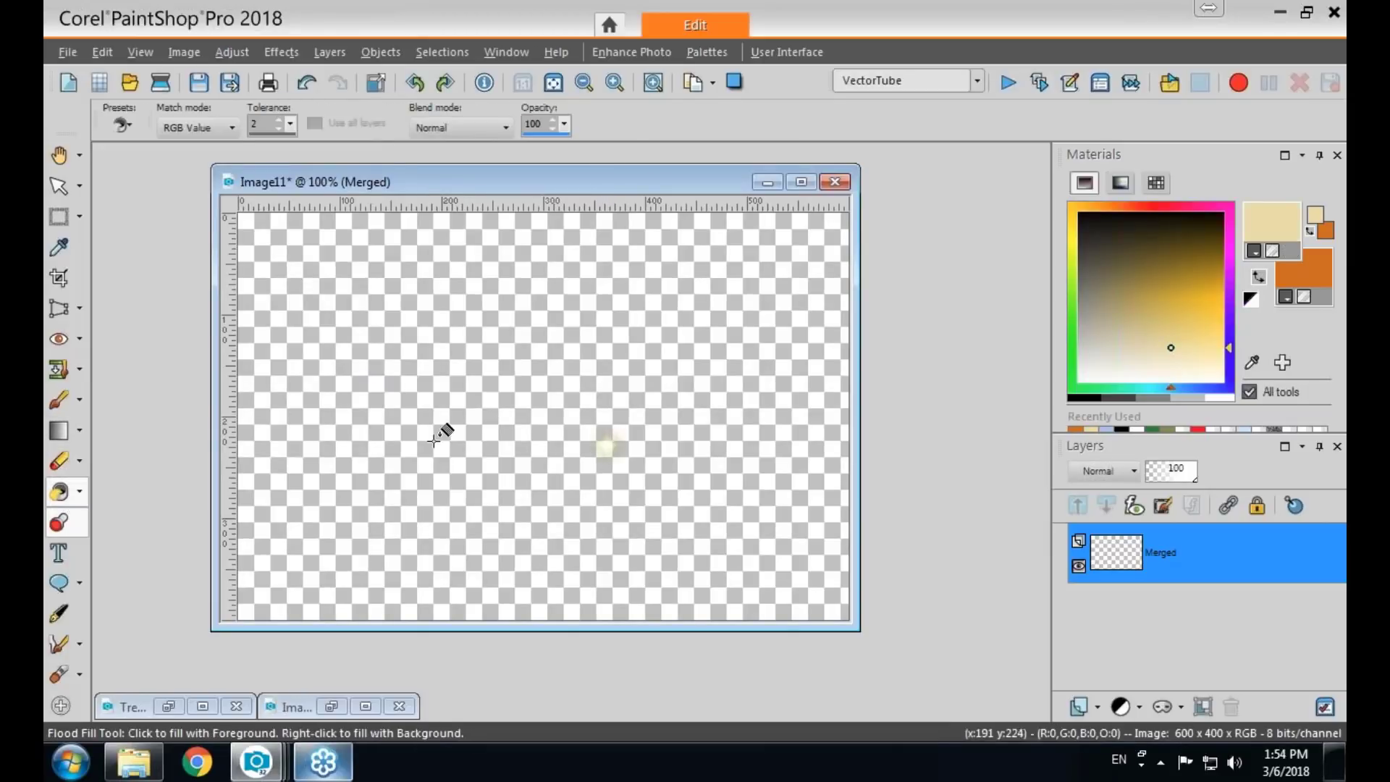
click(434, 440)
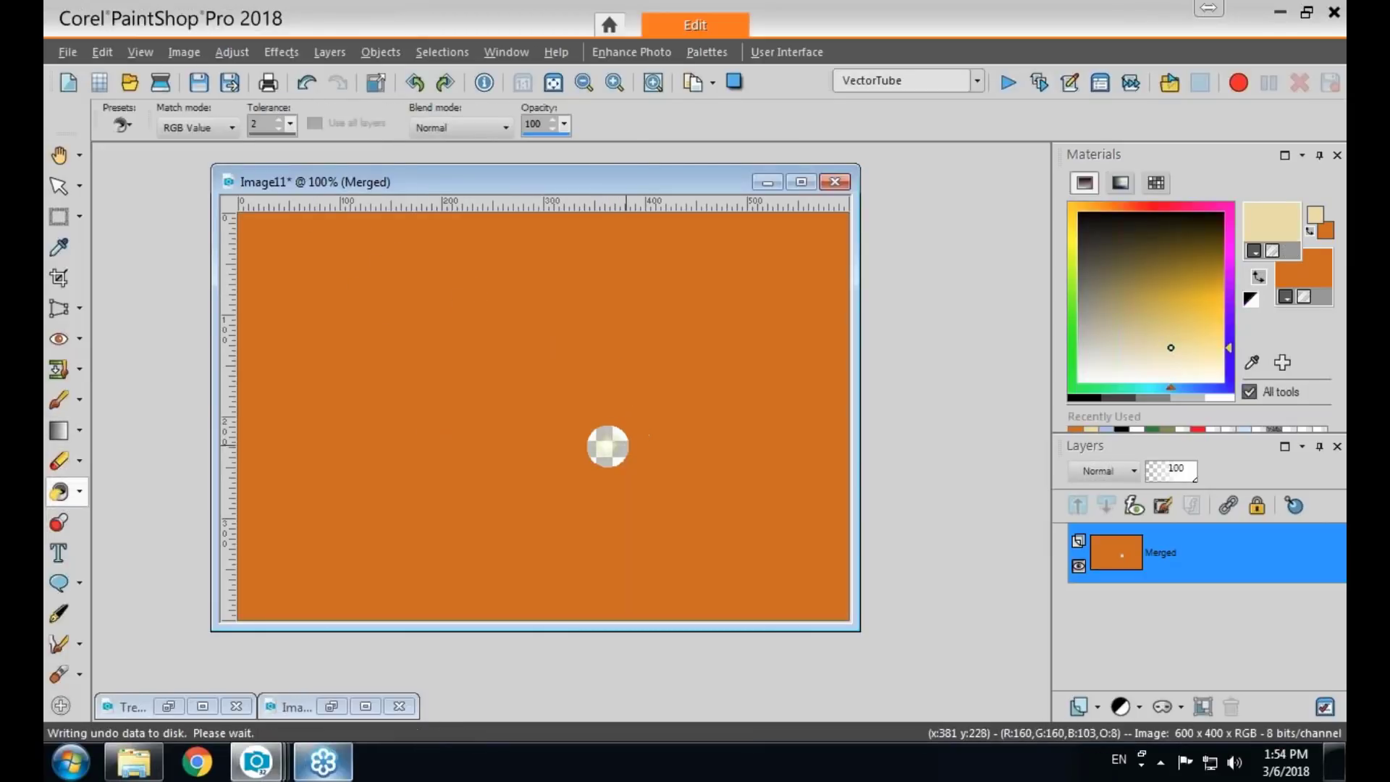
key(Delete)
click(537, 468)
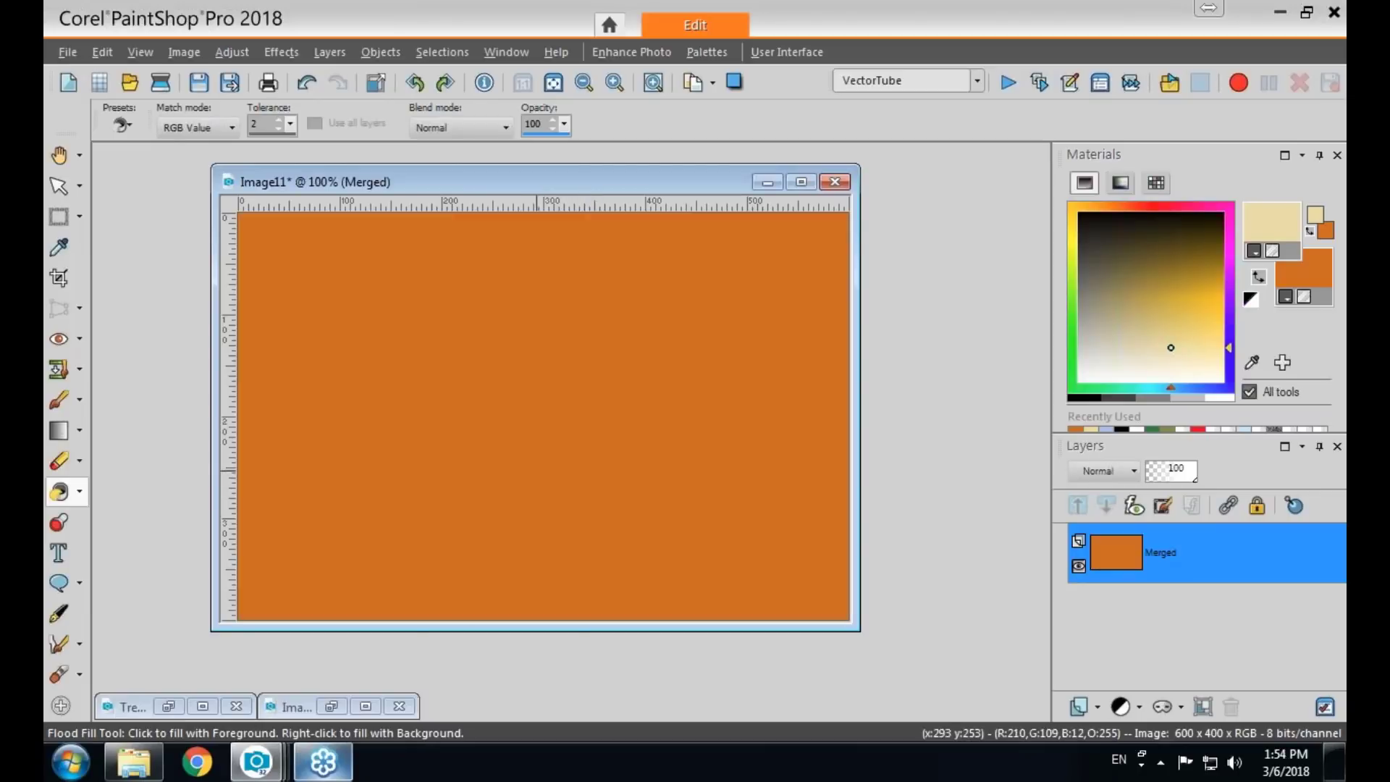
Add a new raster layer and paint a winding S-shaped stroke on it with the Neon green picture tube.
click(60, 526)
click(188, 127)
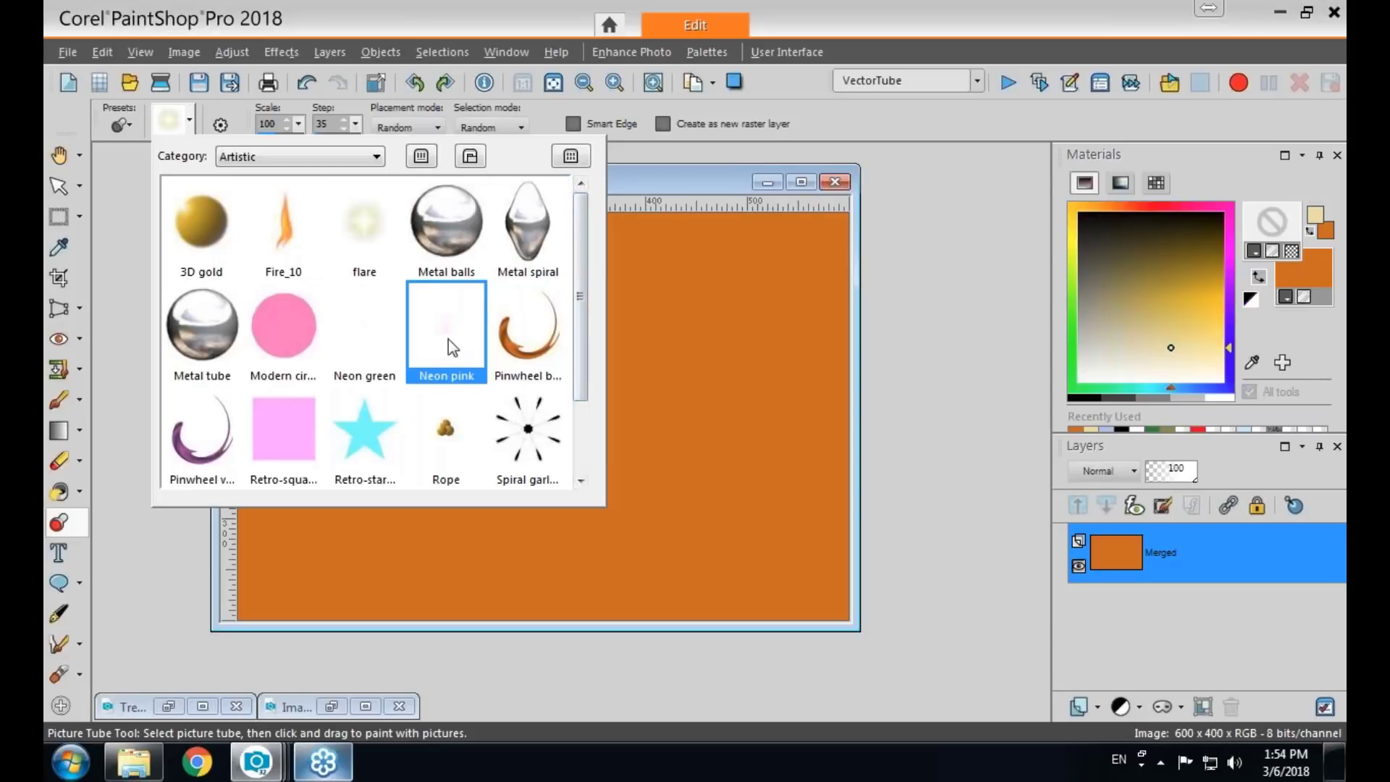
click(367, 343)
click(1090, 702)
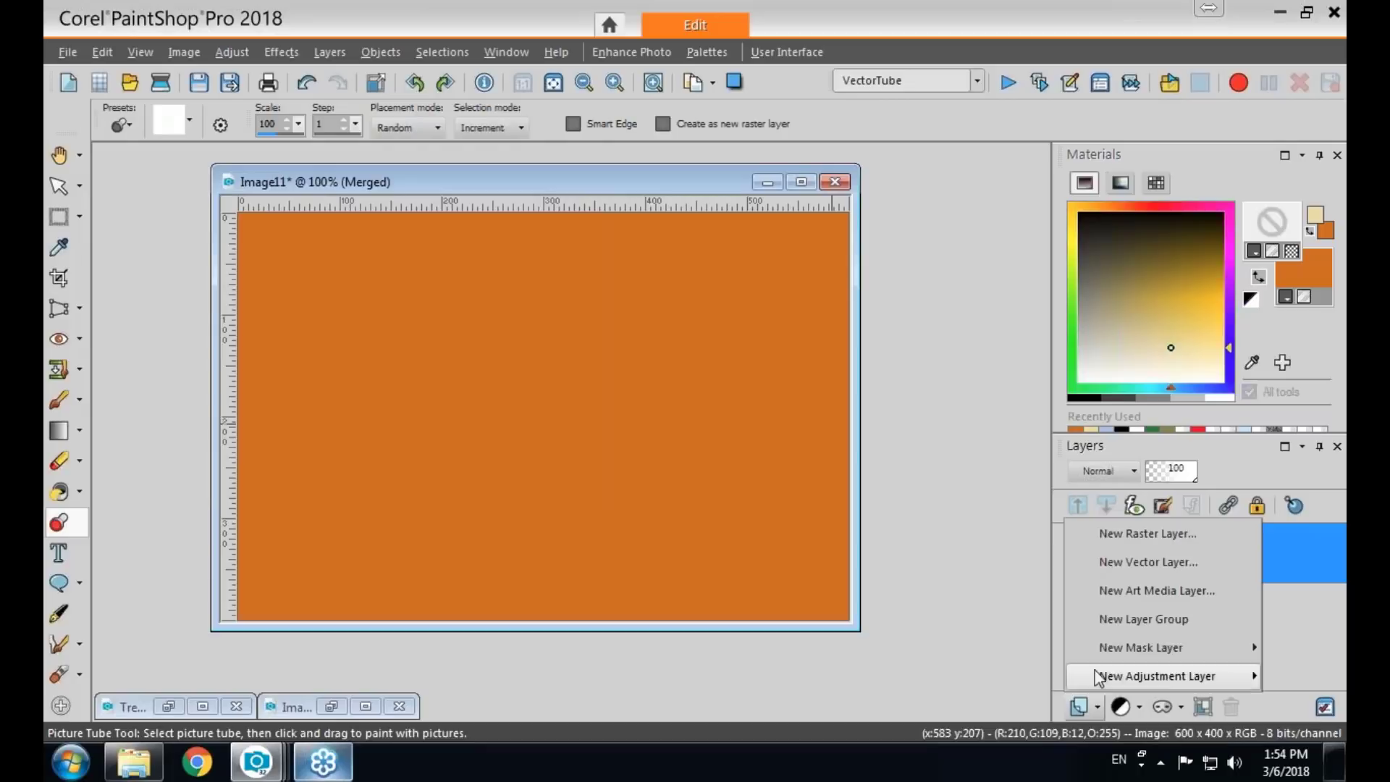
click(1093, 534)
click(617, 580)
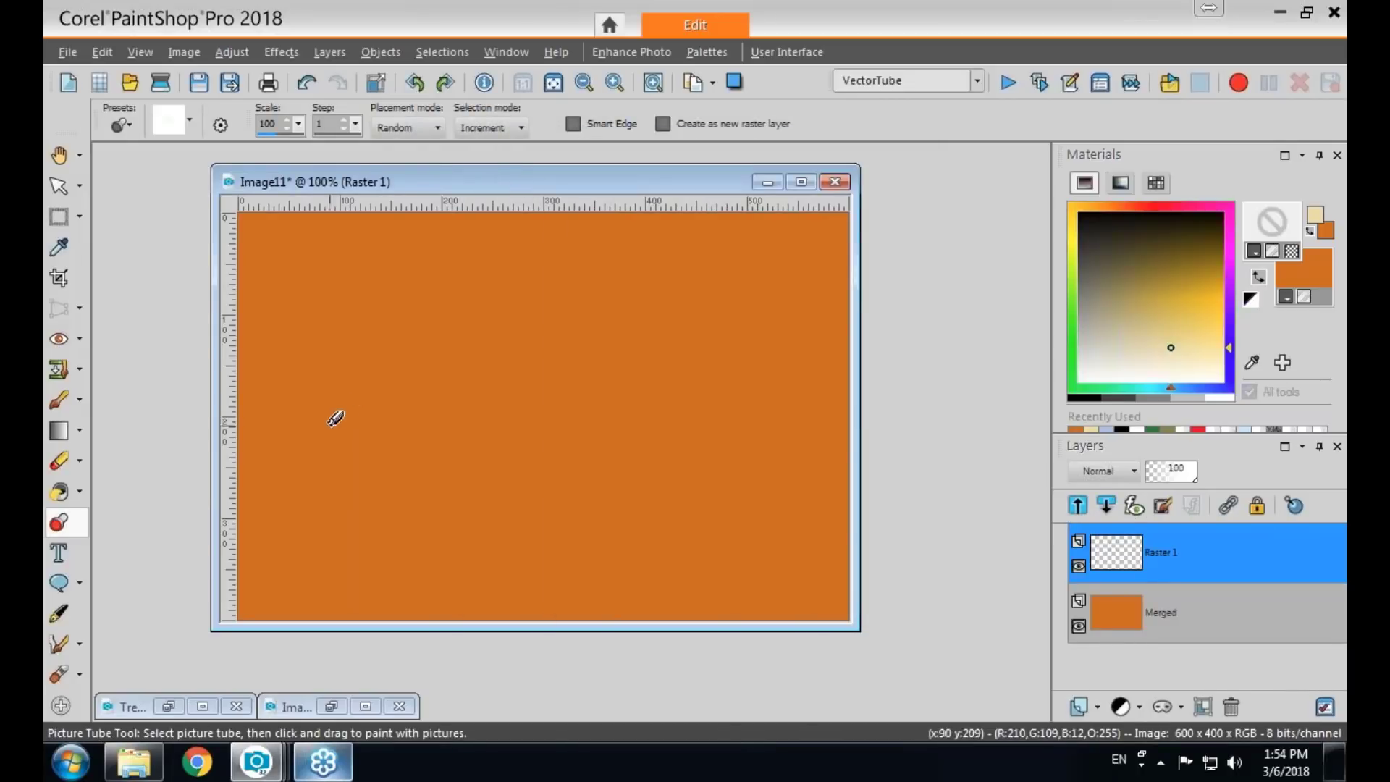
mouse_move(323, 435)
mouse_down()
mouse_move(498, 379)
mouse_move(620, 365)
mouse_move(674, 377)
mouse_move(672, 411)
mouse_move(503, 449)
mouse_move(466, 469)
mouse_move(482, 498)
mouse_move(646, 508)
mouse_move(772, 482)
mouse_up()
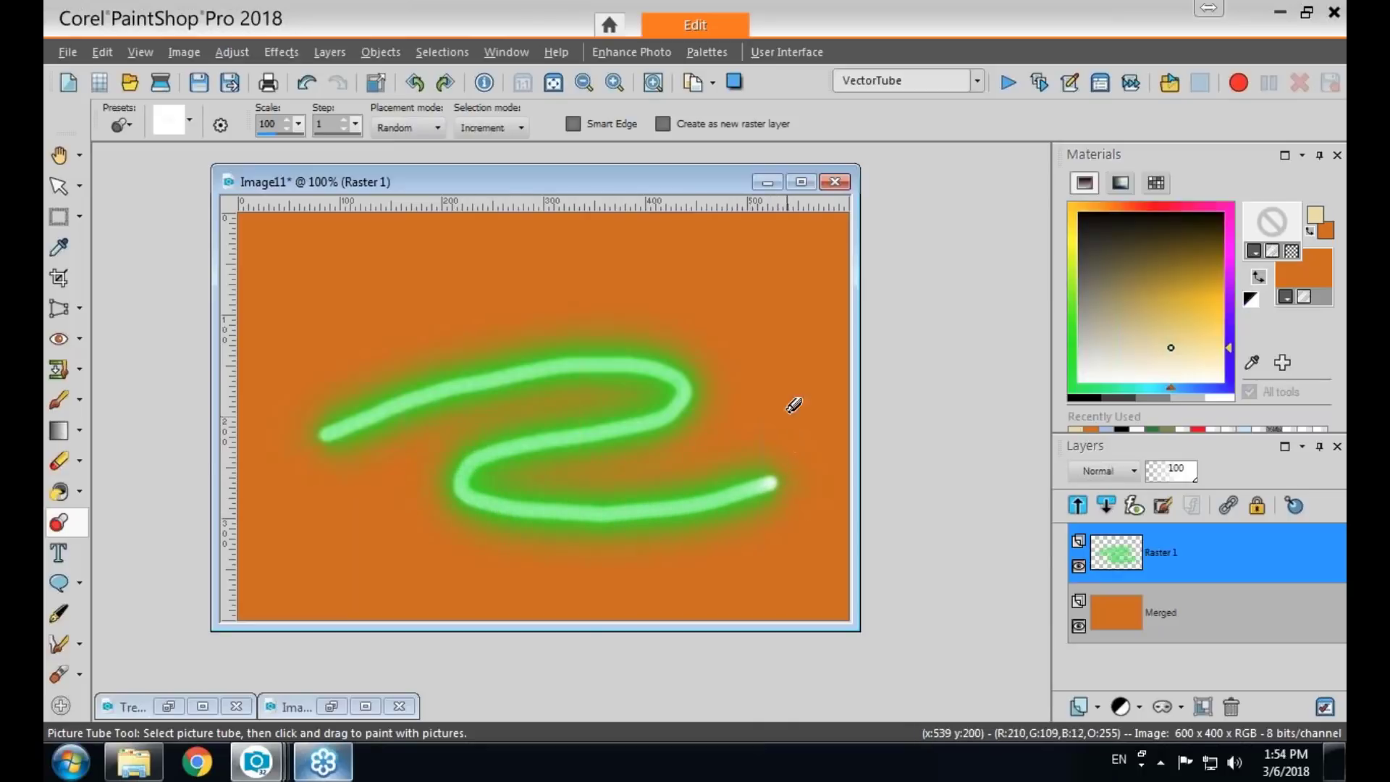
Paint a thick diagonal brown stroke on the Merged layer beneath the neon with a smaller Paint Brush.
click(1124, 622)
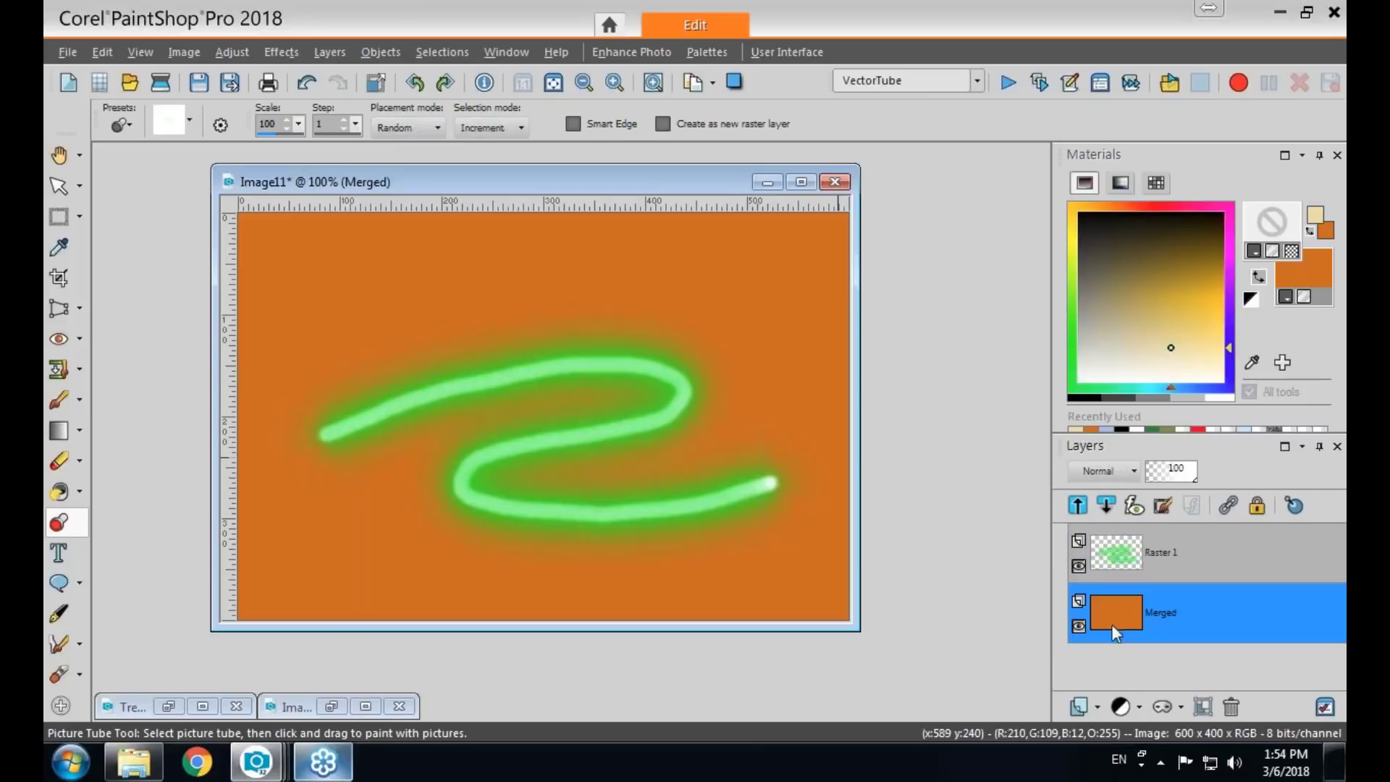
click(58, 398)
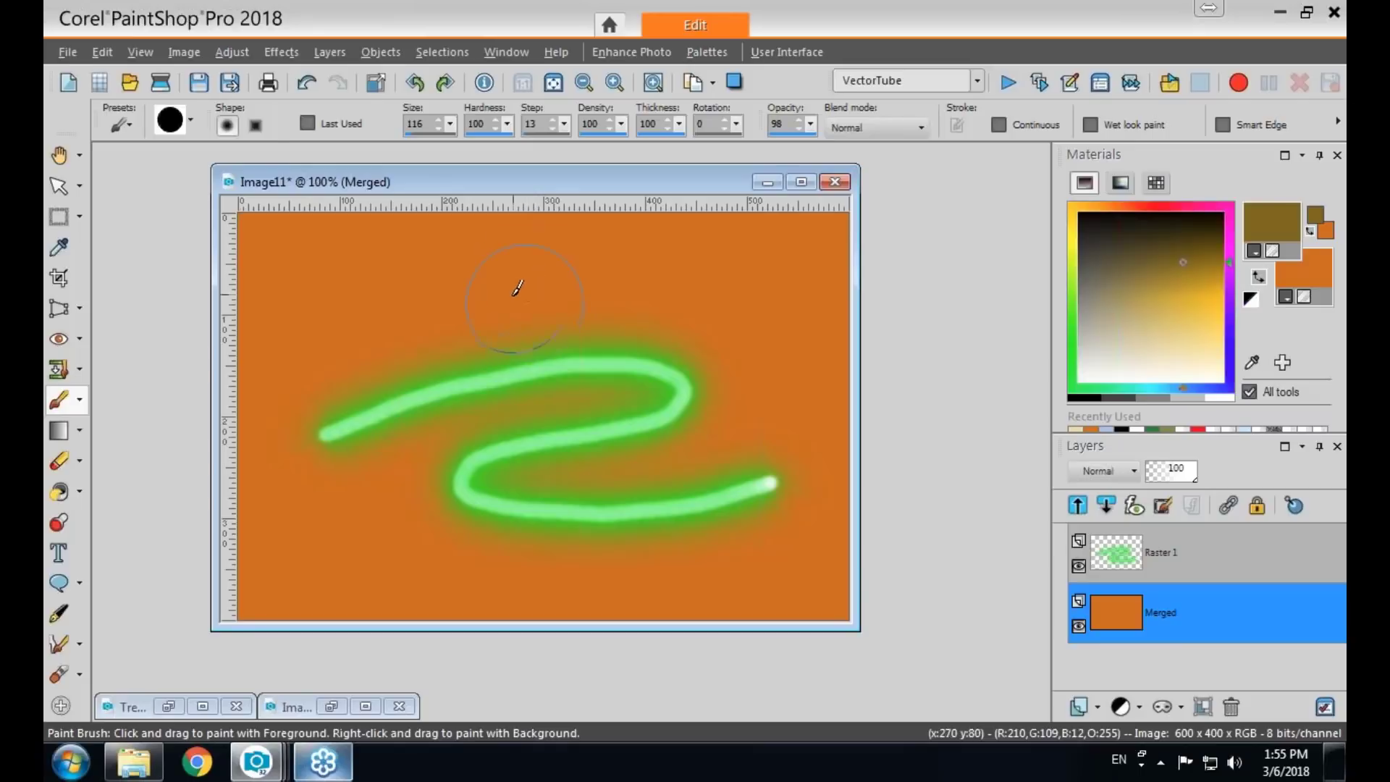
drag(408, 135, 404, 137)
drag(475, 275, 626, 576)
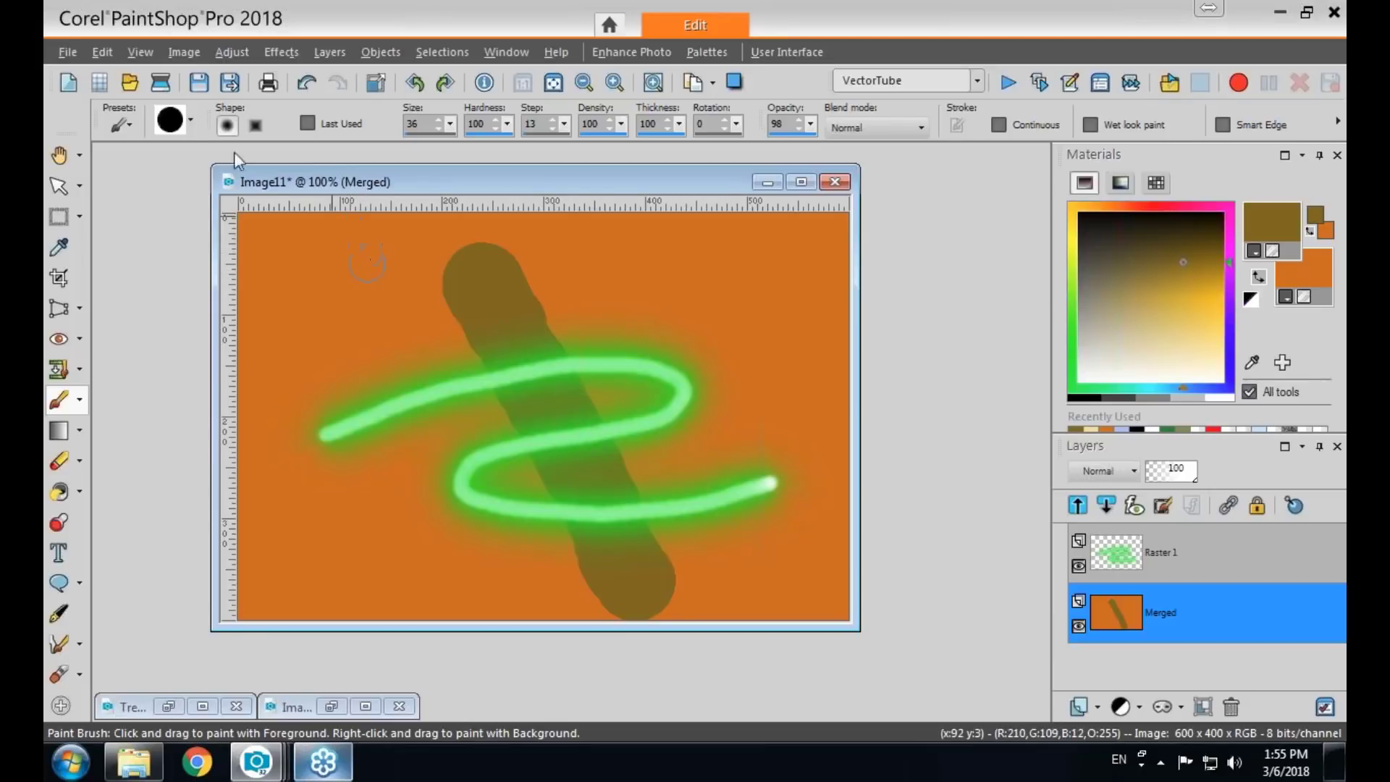
Look at the Artistic brush tips available for the Paint Brush.
click(190, 121)
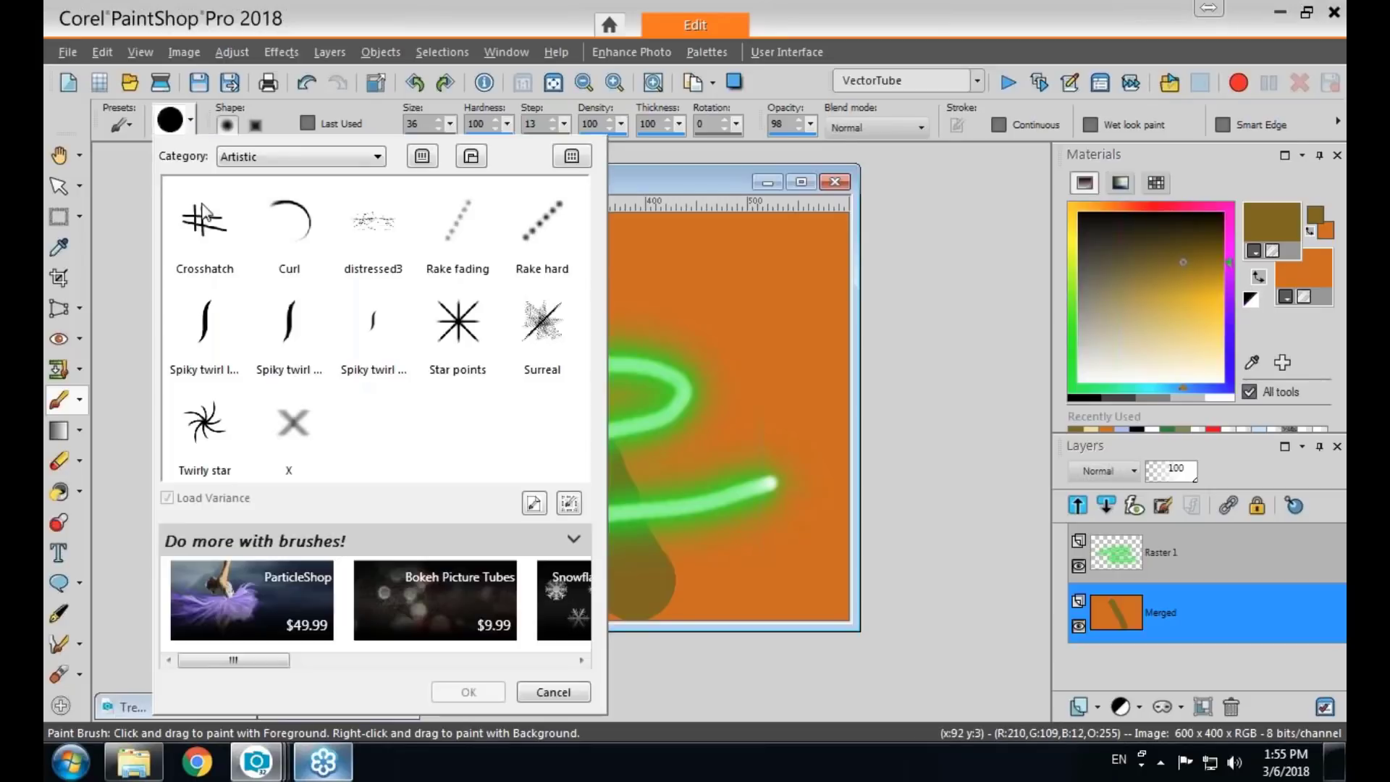
click(378, 163)
click(372, 181)
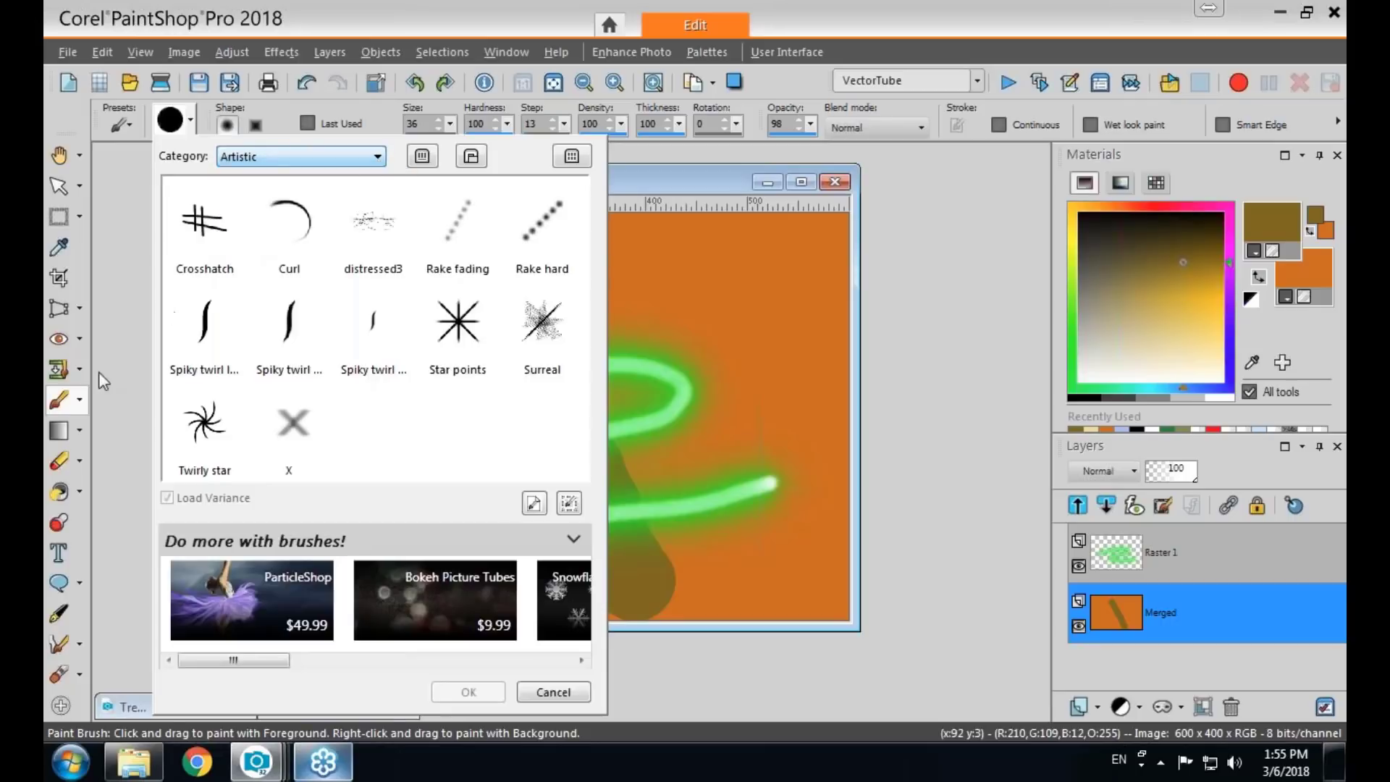
Set up the Picture Tube tool with the pink starburst tube from the Pipe cleaner category.
click(63, 520)
click(56, 532)
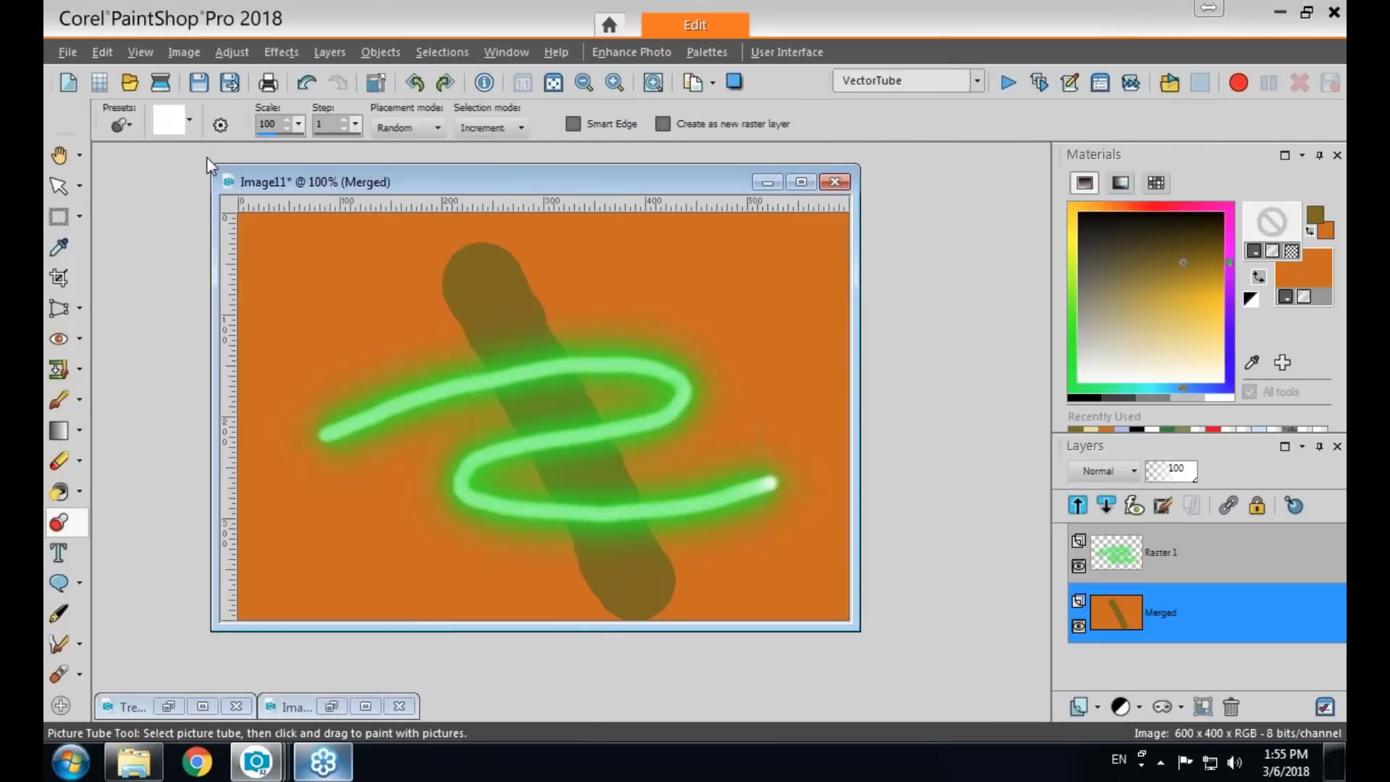
click(189, 123)
click(376, 157)
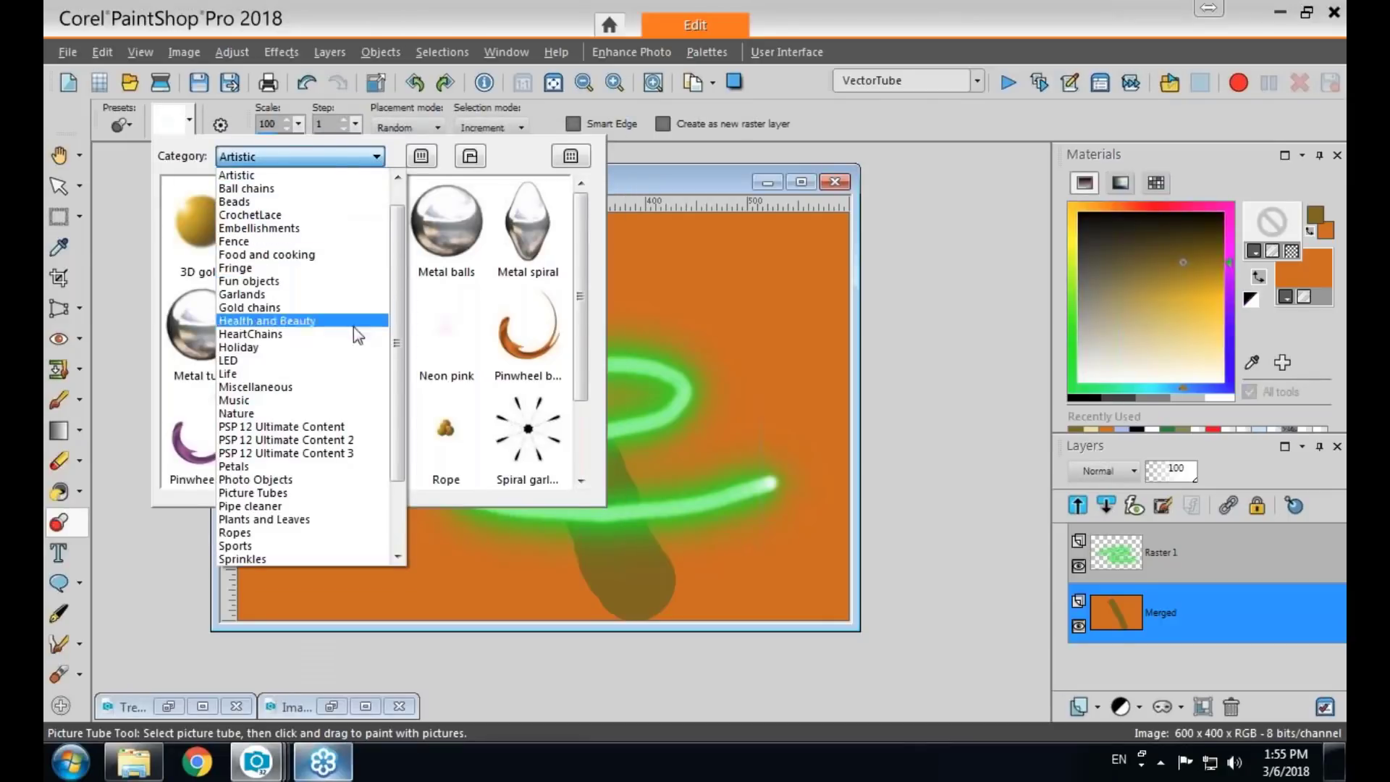
click(327, 506)
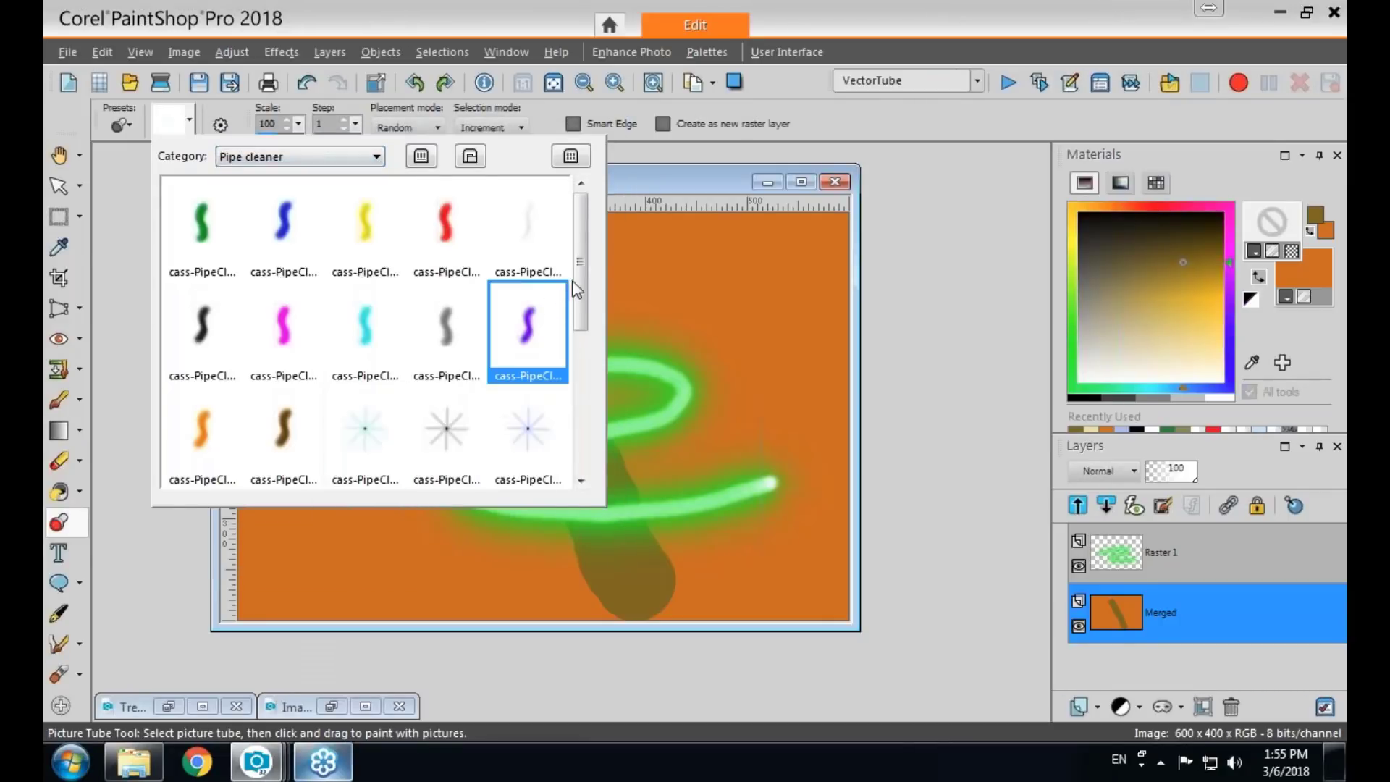
drag(580, 296, 576, 396)
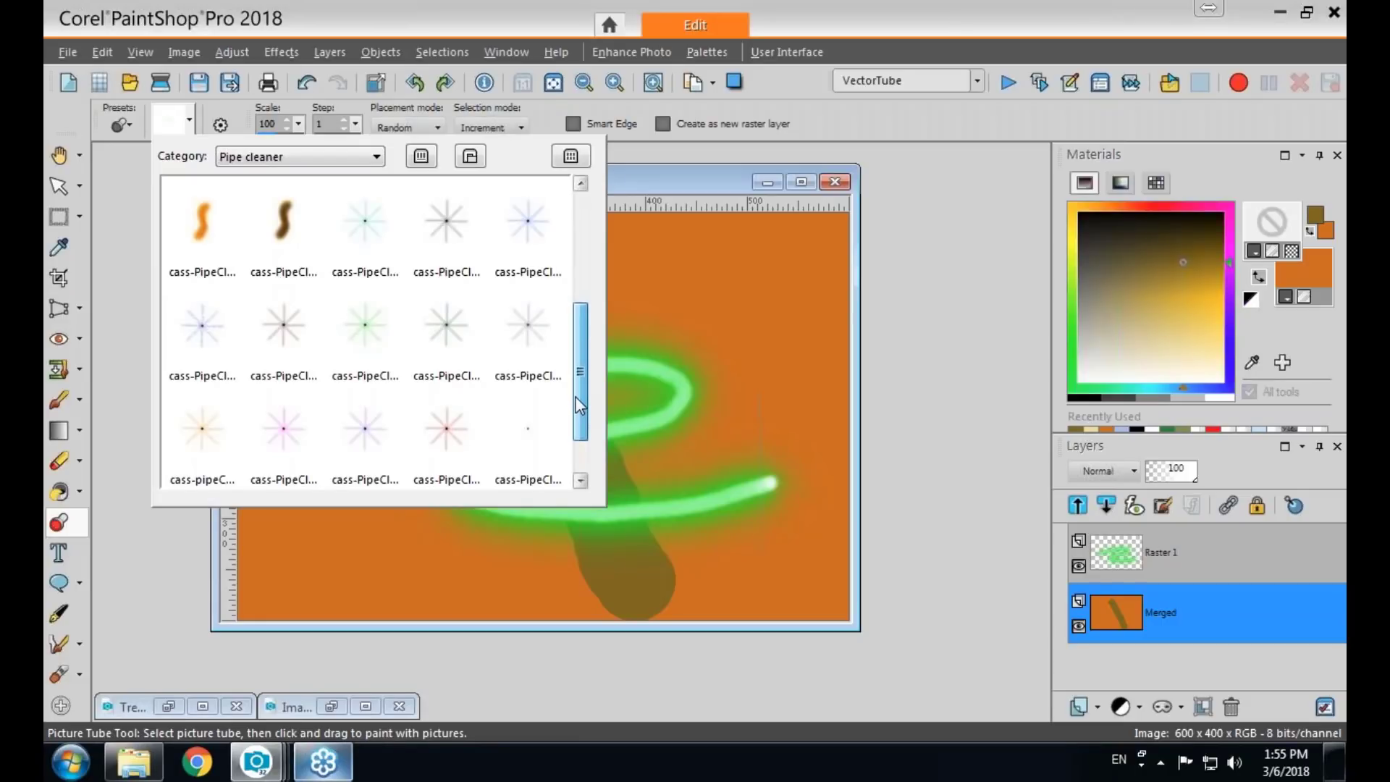
click(301, 427)
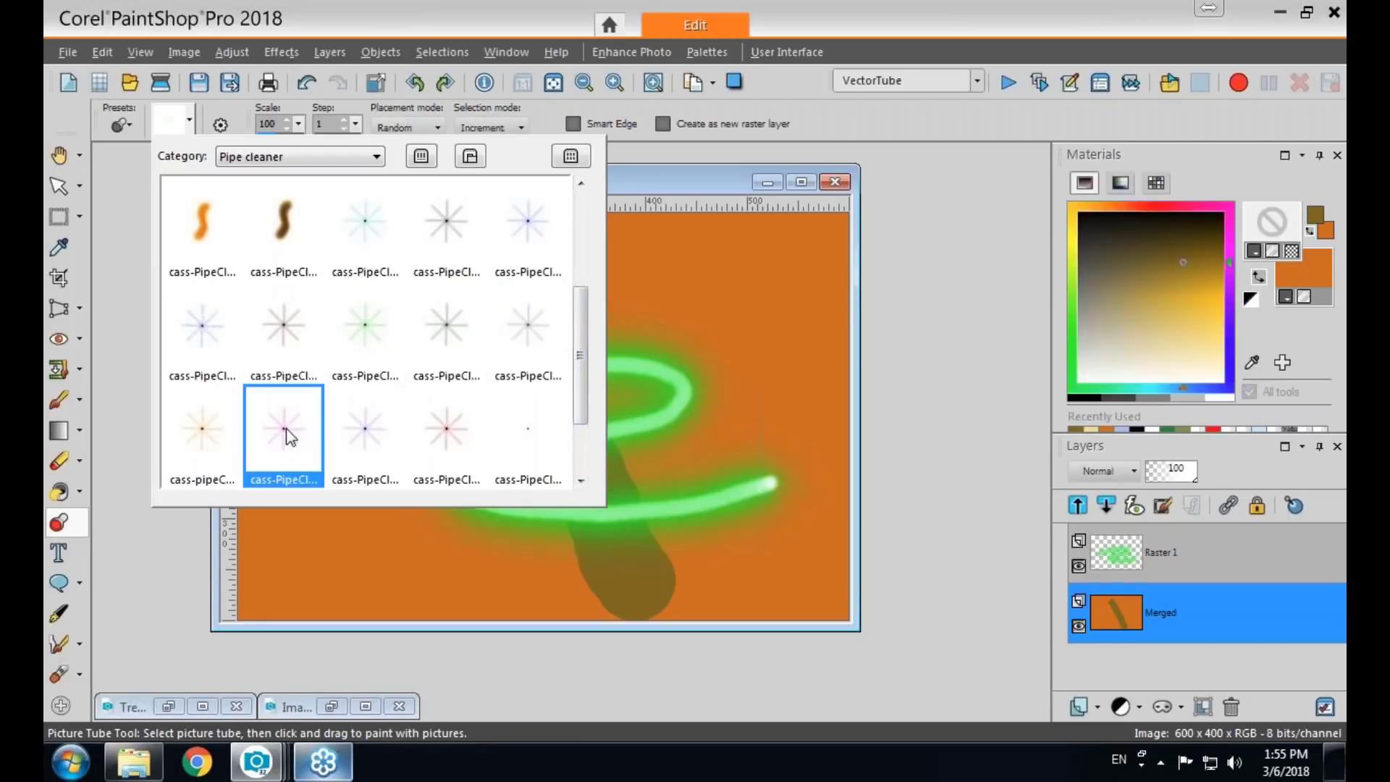
click(293, 434)
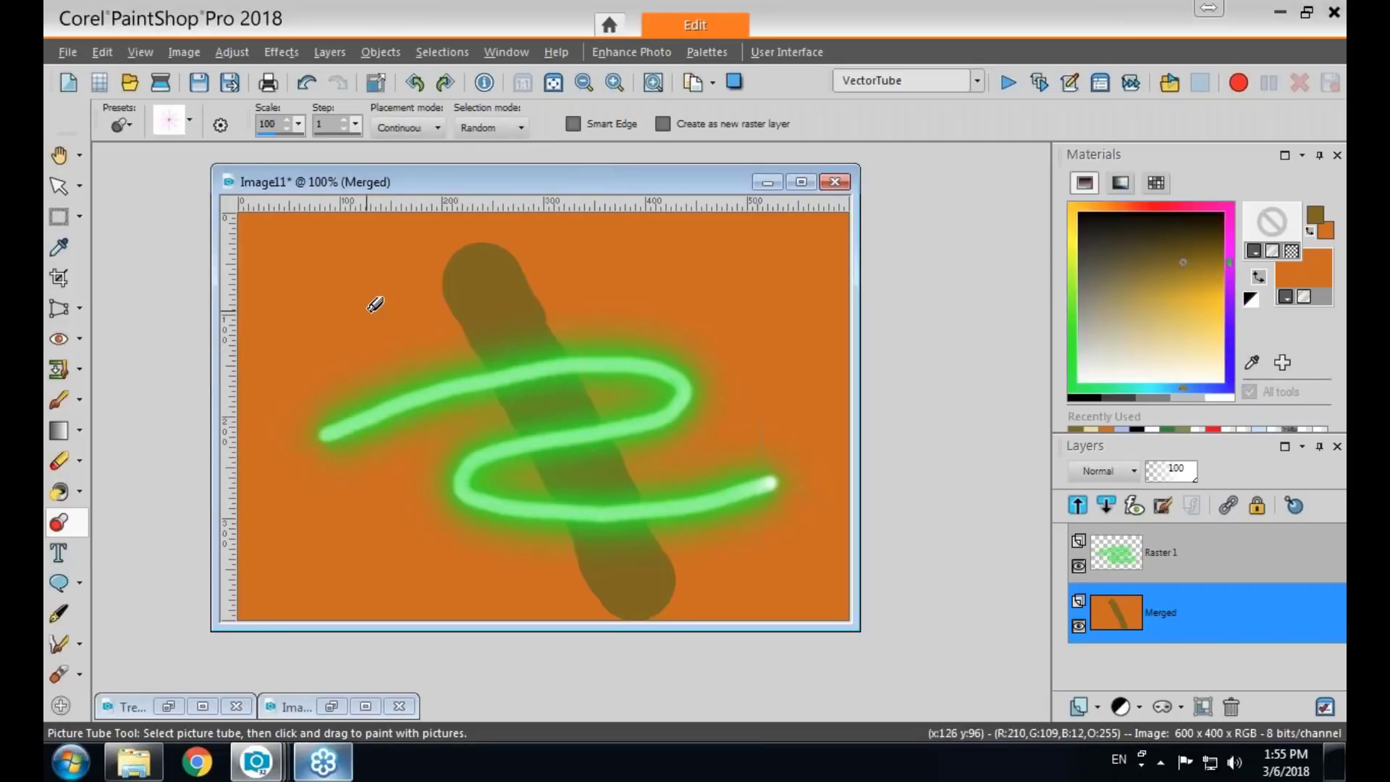
Add a new raster layer above Raster 1 and paint a straight horizontal pink pipe cleaner stroke above the neon.
click(1100, 568)
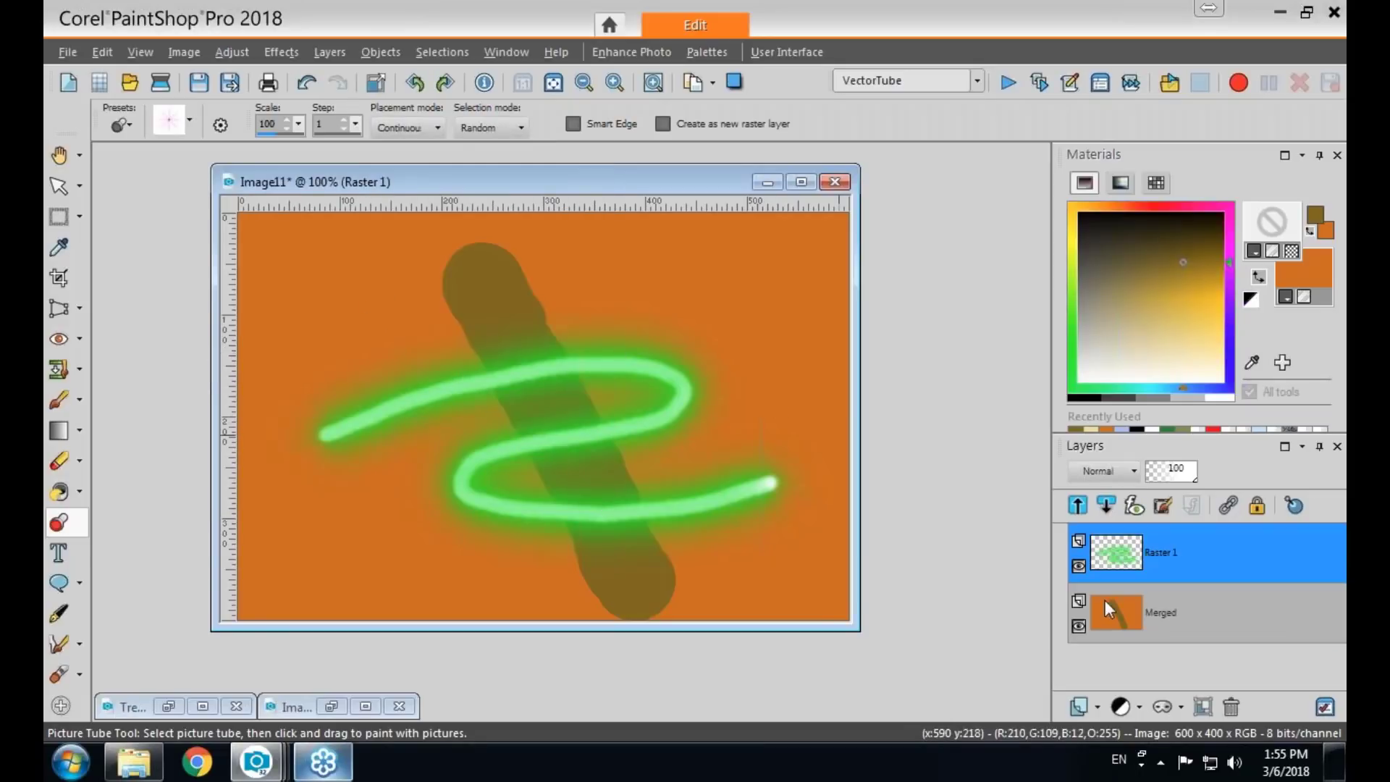
click(1095, 708)
click(1109, 532)
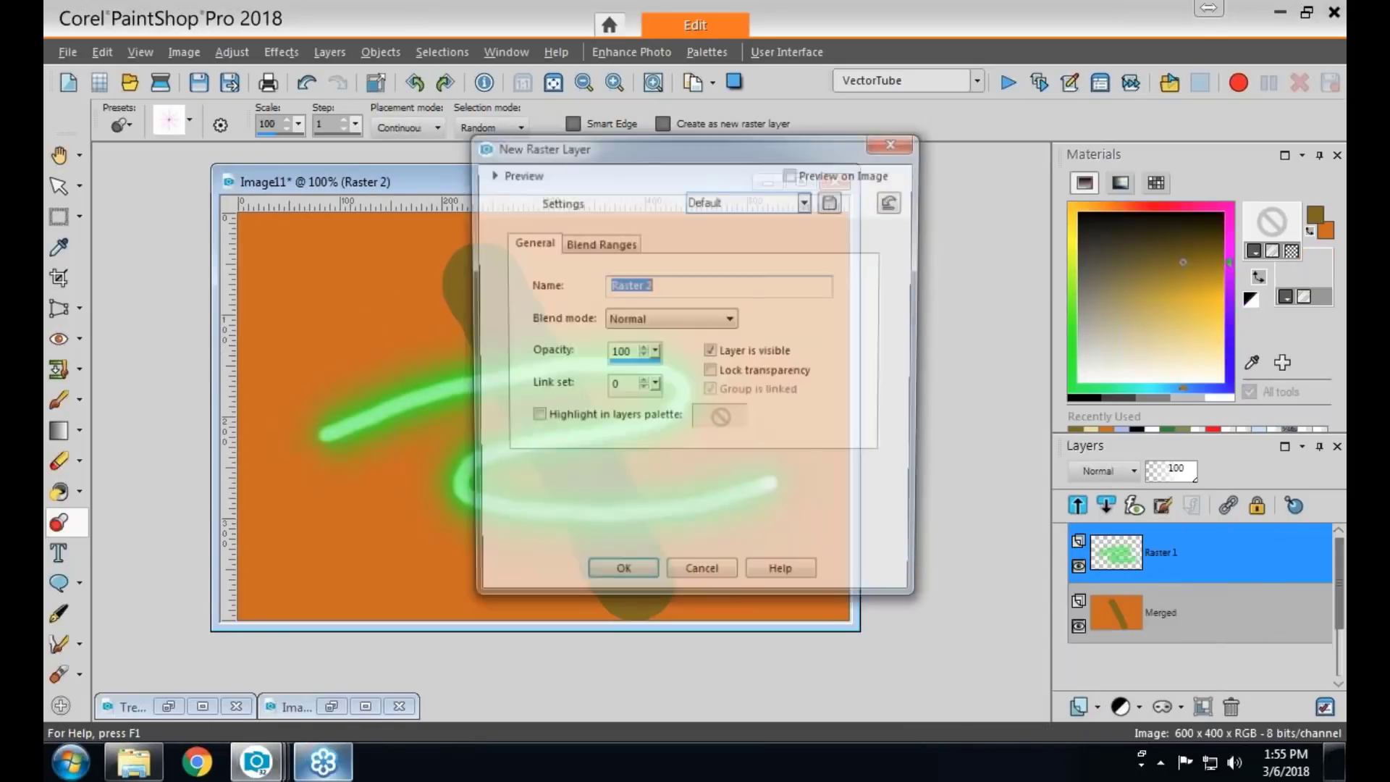
click(621, 577)
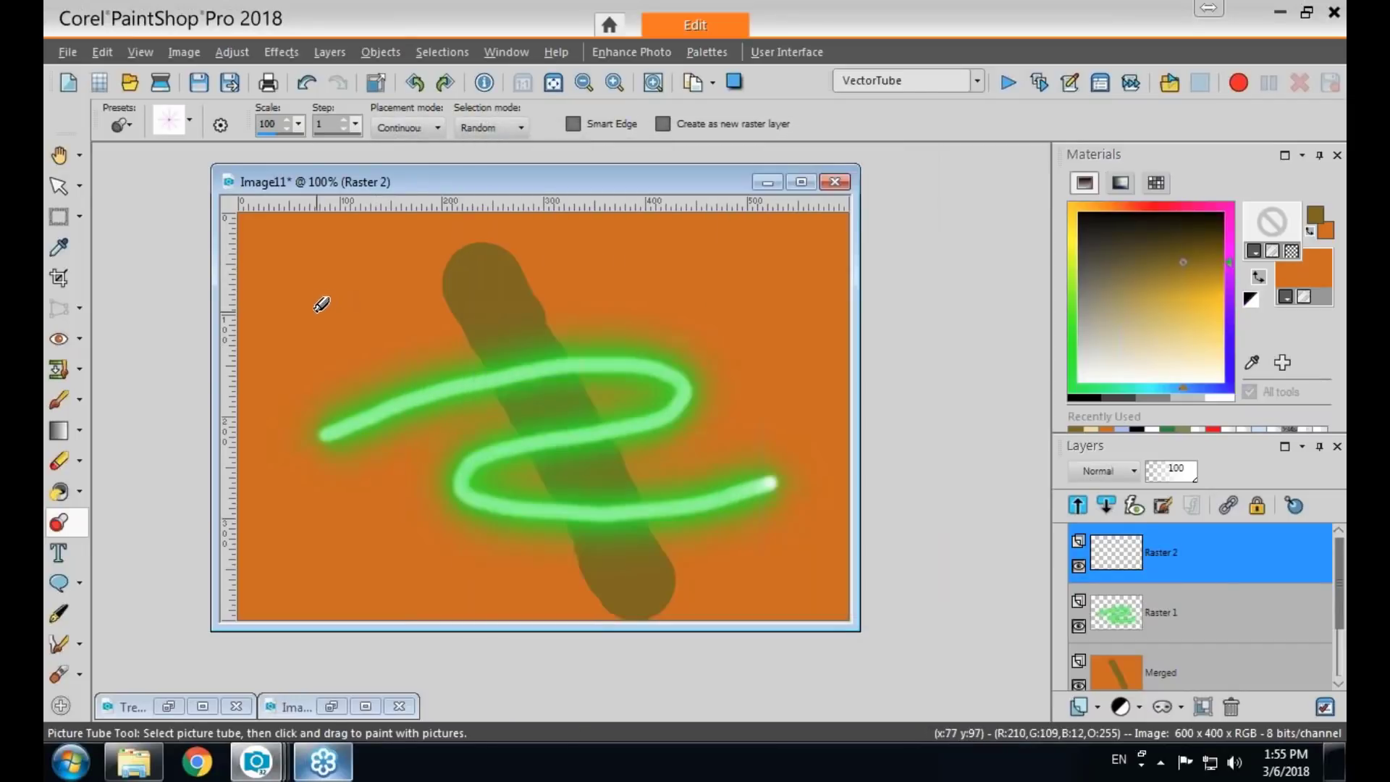
drag(320, 303, 673, 304)
scroll(489, 358, up, 5)
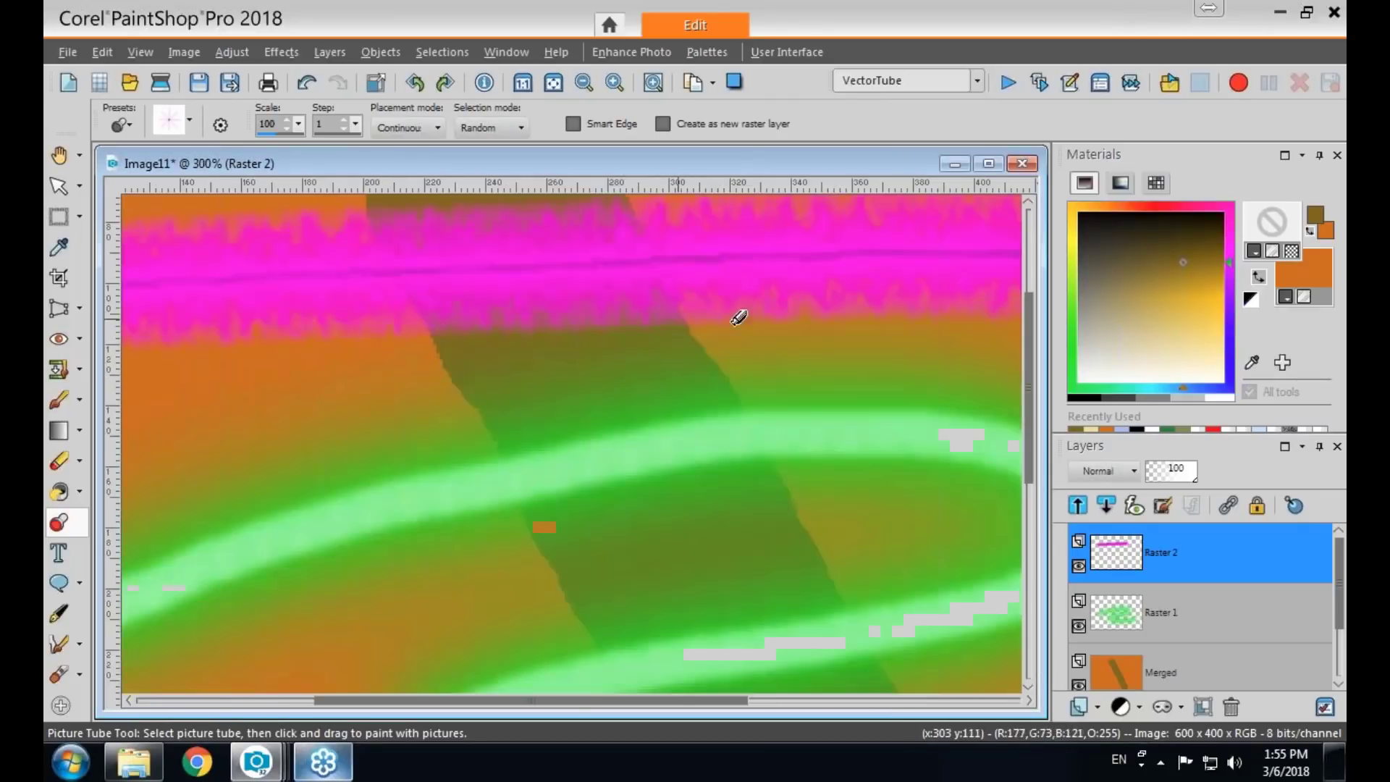
drag(1030, 388, 1031, 350)
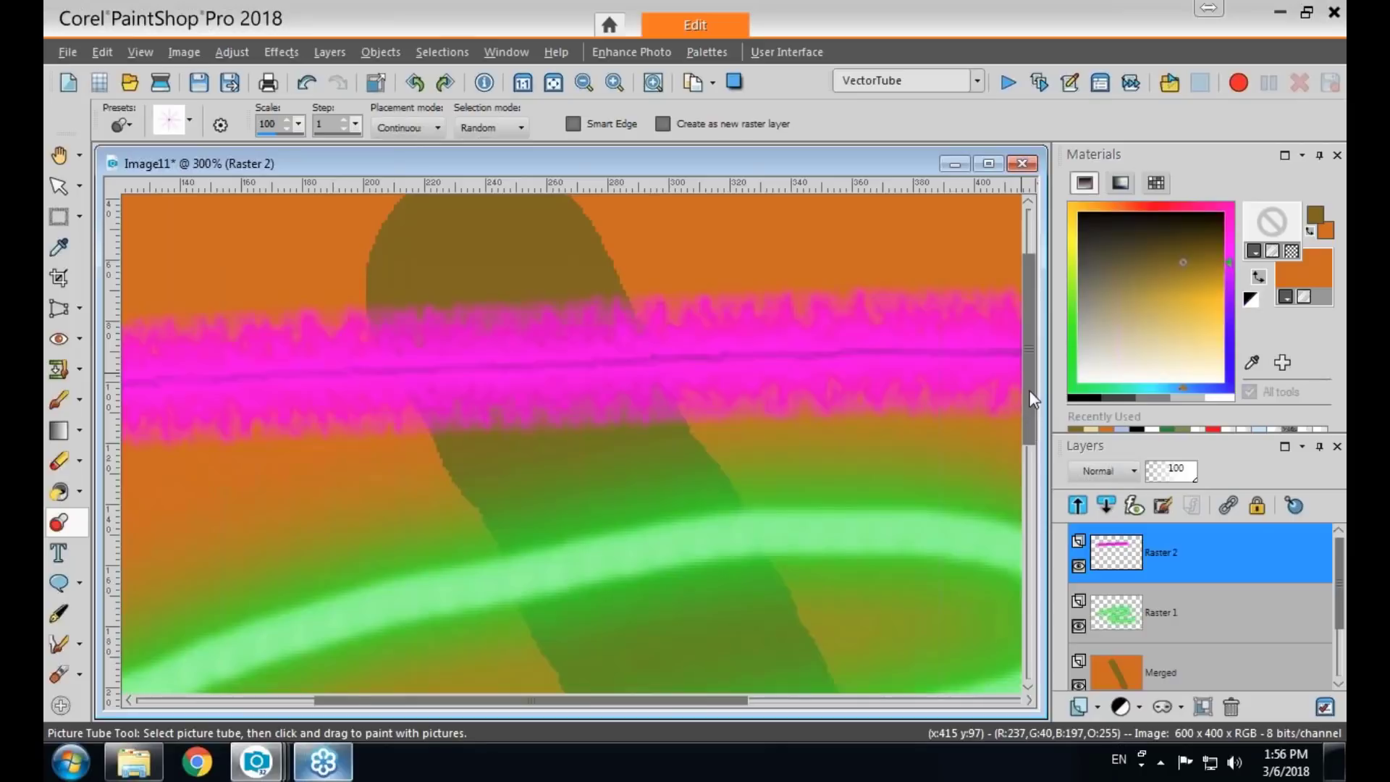
scroll(1032, 399, down, 4)
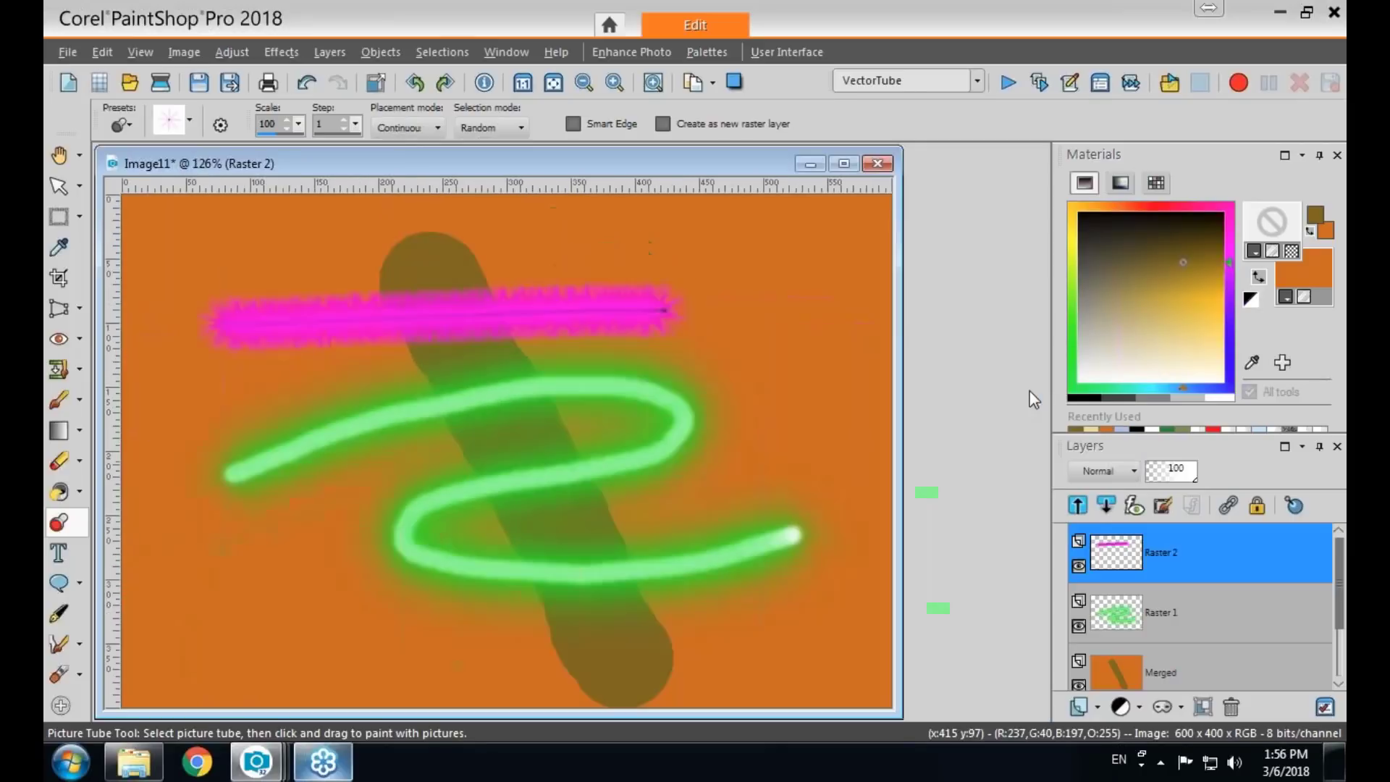
drag(621, 166, 656, 171)
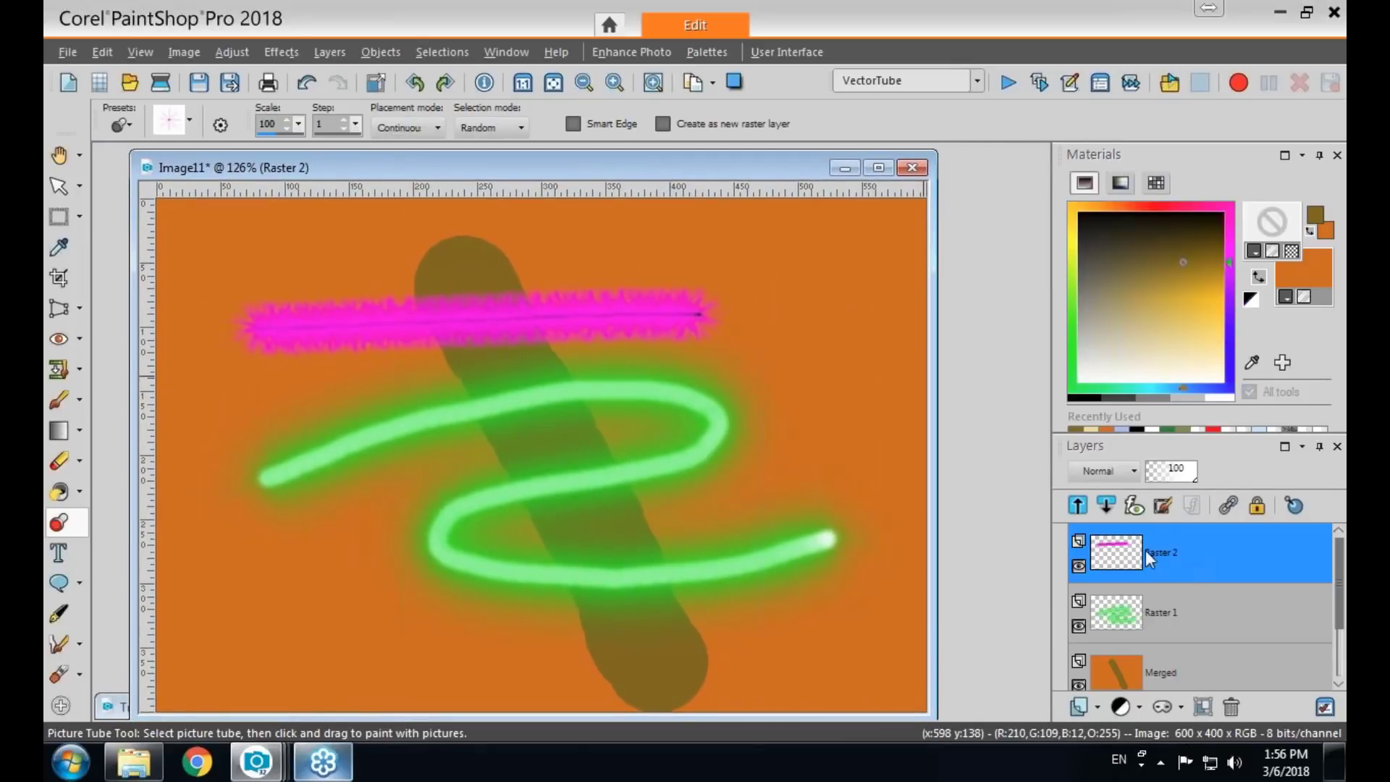
Lower the opacity of Raster 2 to 48 and Raster 1 to 71, and clear the strokes from both layers.
mouse_move(1192, 481)
mouse_down()
mouse_move(1166, 479)
mouse_move(1181, 479)
mouse_up()
click(1171, 614)
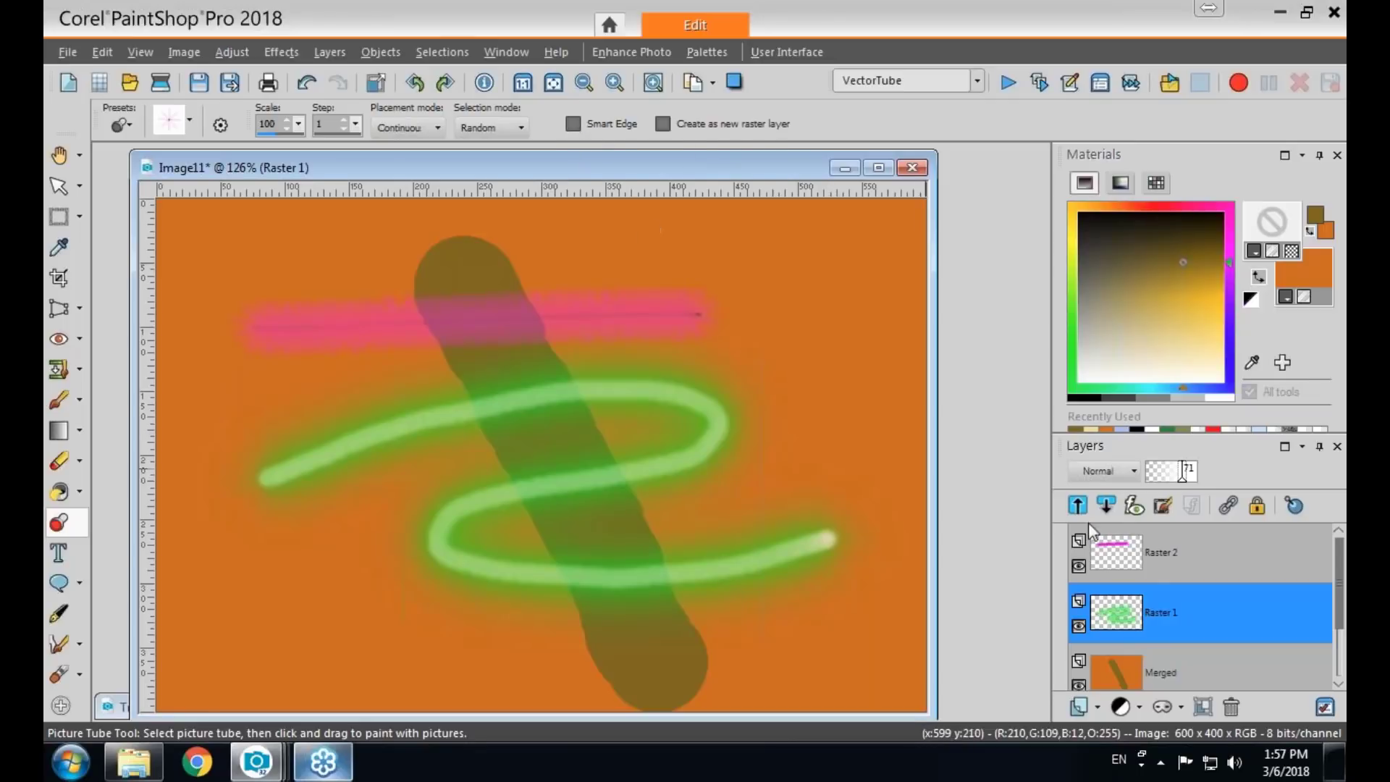
click(1184, 562)
key(ctrl+z)
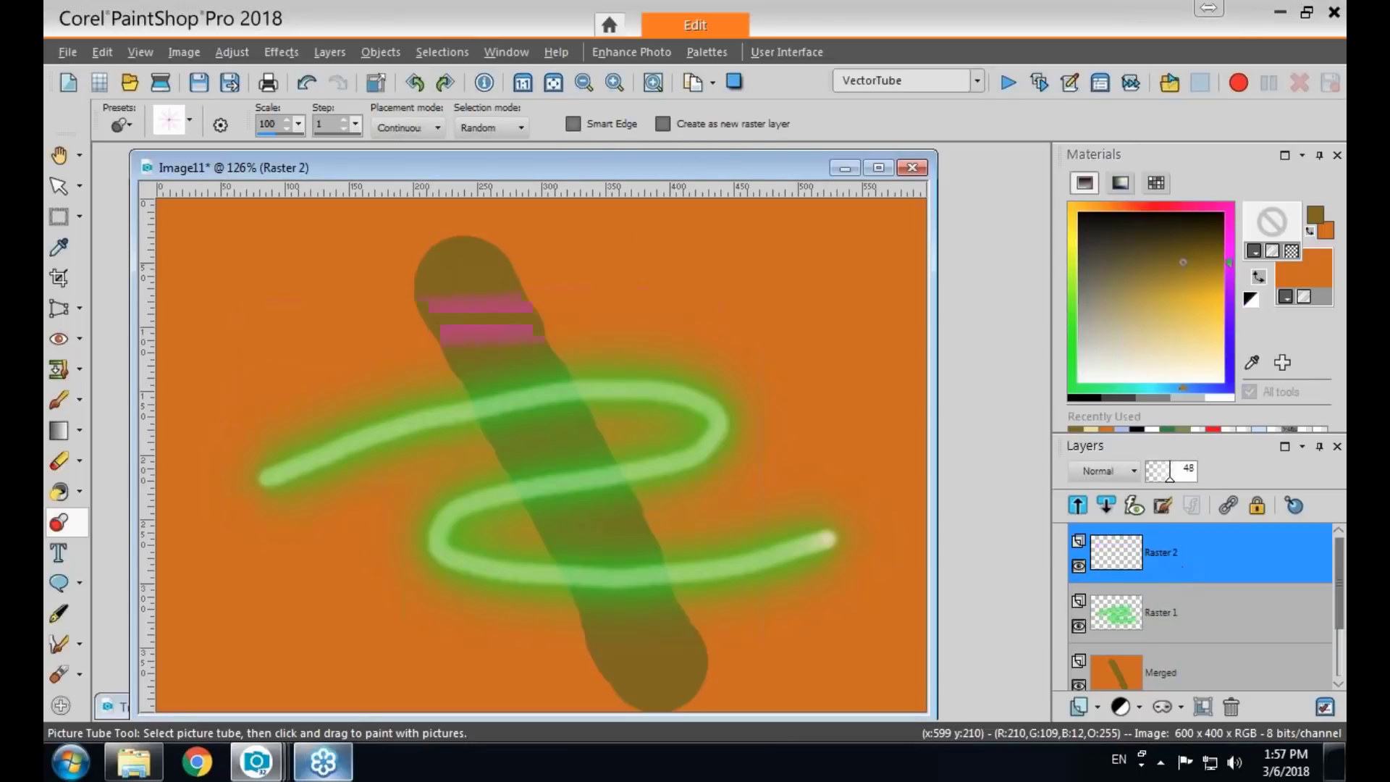
click(1148, 611)
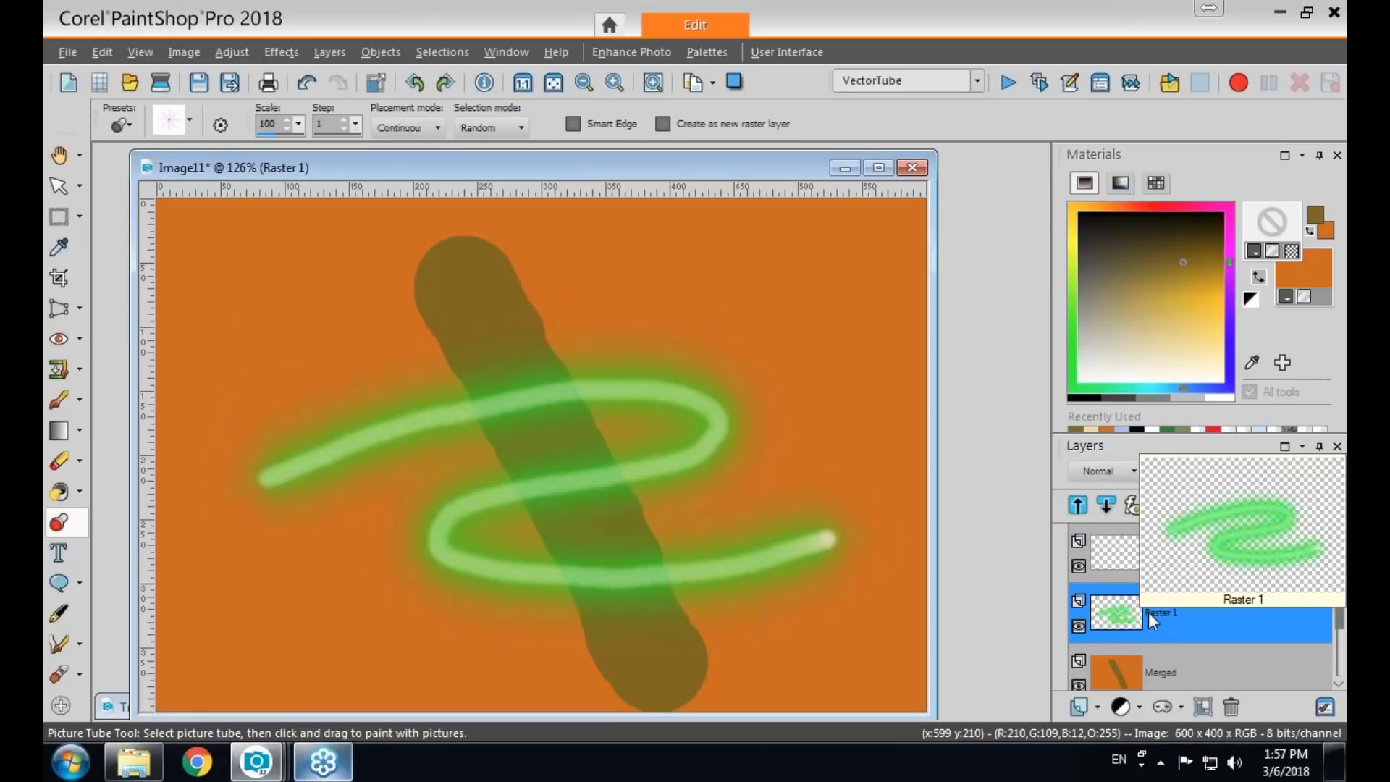
key(ctrl+z)
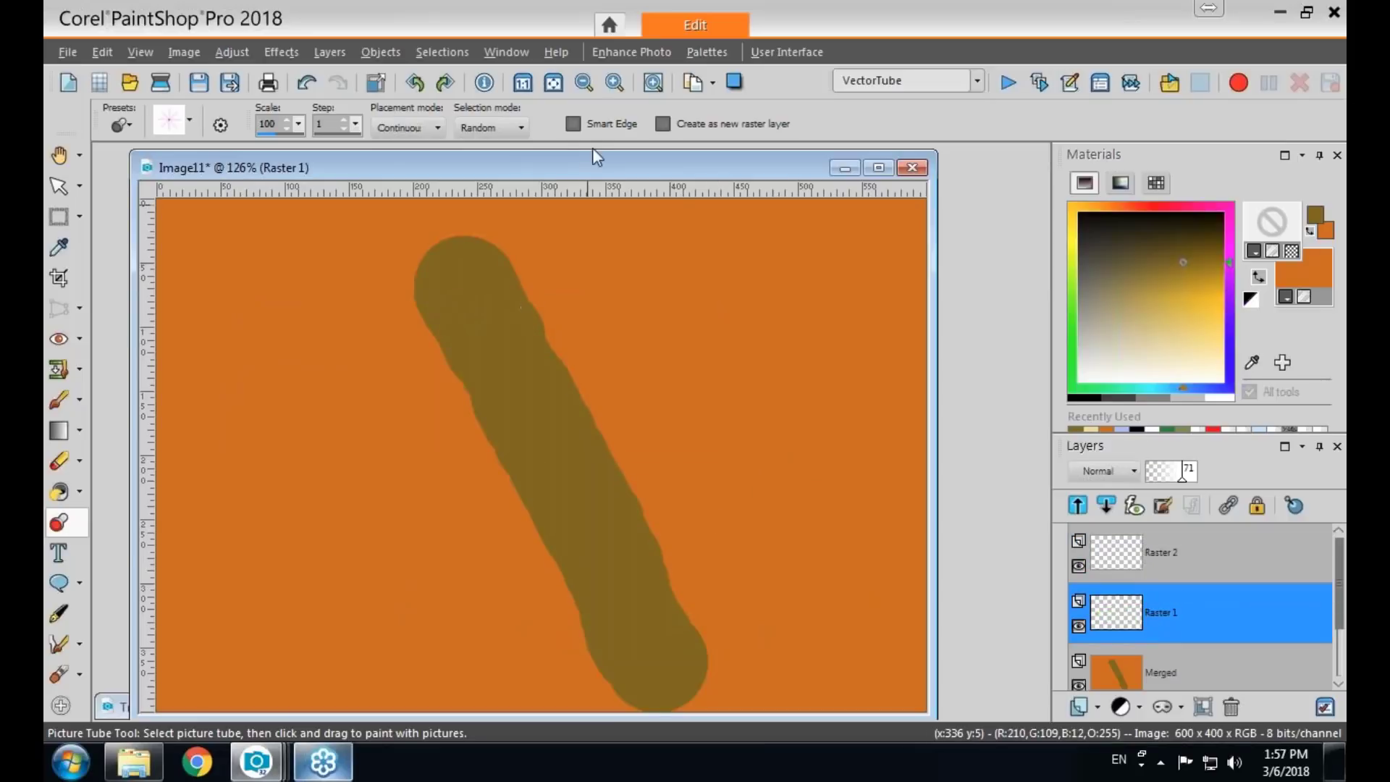
Choose the white flower picture tube from the Nature category and test one stamp at scale 50 on Raster 1, undoing it.
click(191, 127)
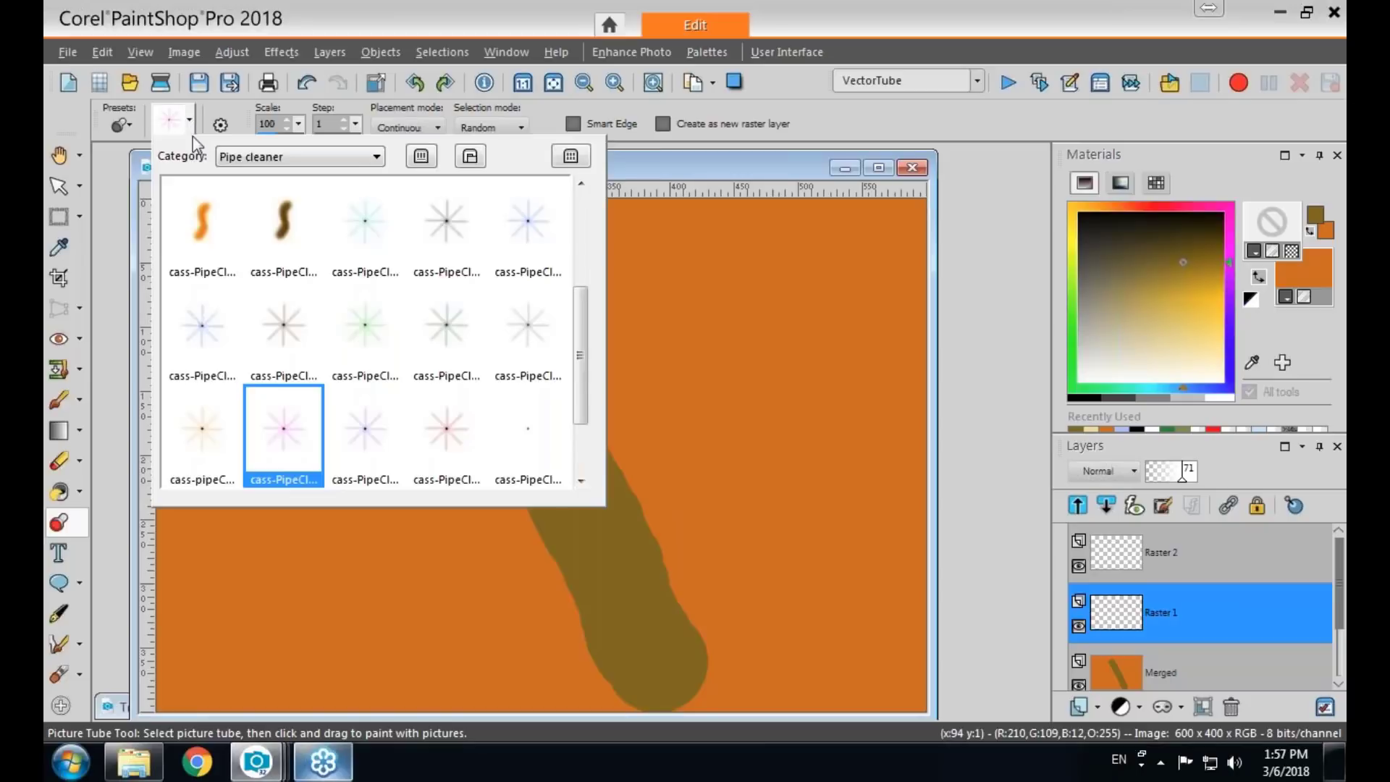
click(377, 156)
click(355, 326)
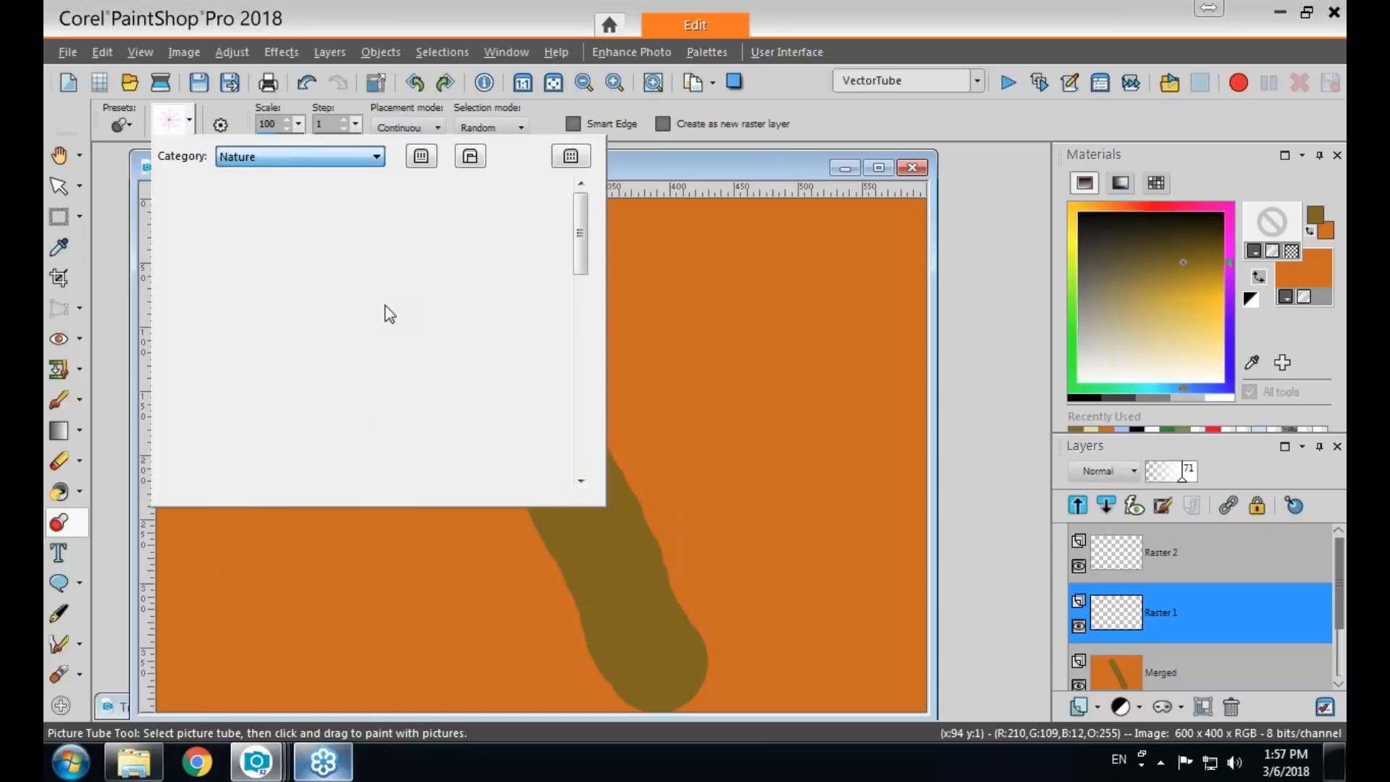
mouse_move(588, 297)
mouse_down()
mouse_move(593, 337)
mouse_move(593, 312)
mouse_up()
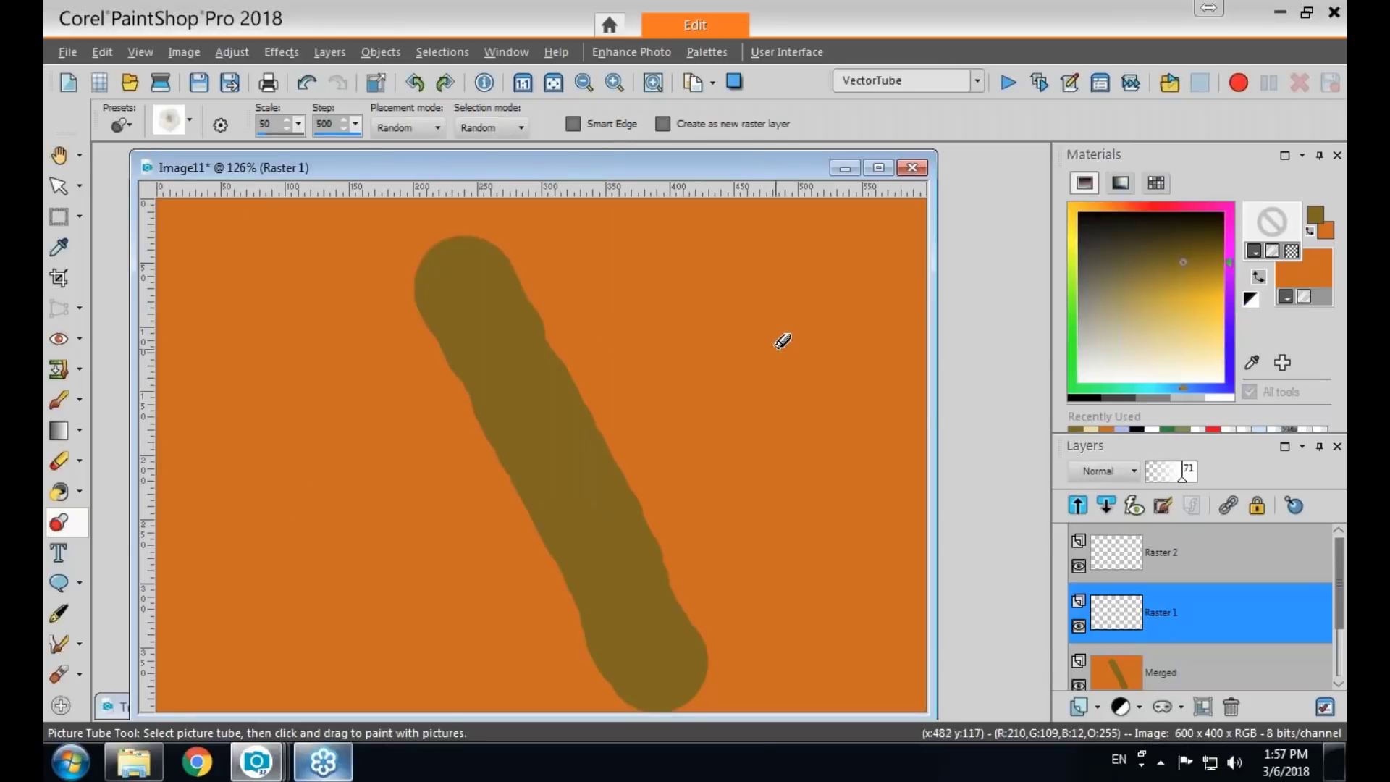
click(763, 329)
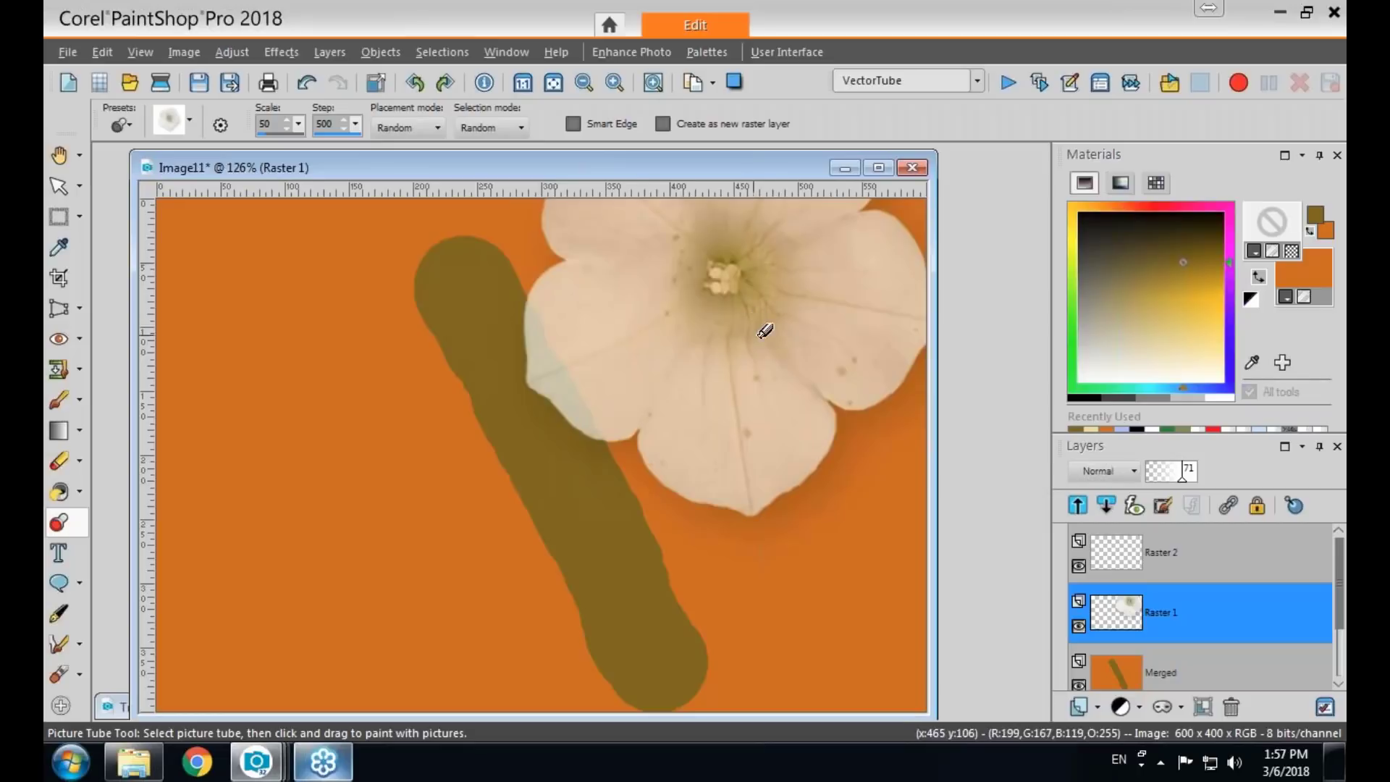
key(ctrl+z)
Restore Raster 1's opacity to 100 and set the flower tube's scale to 25.
drag(1182, 479, 1202, 475)
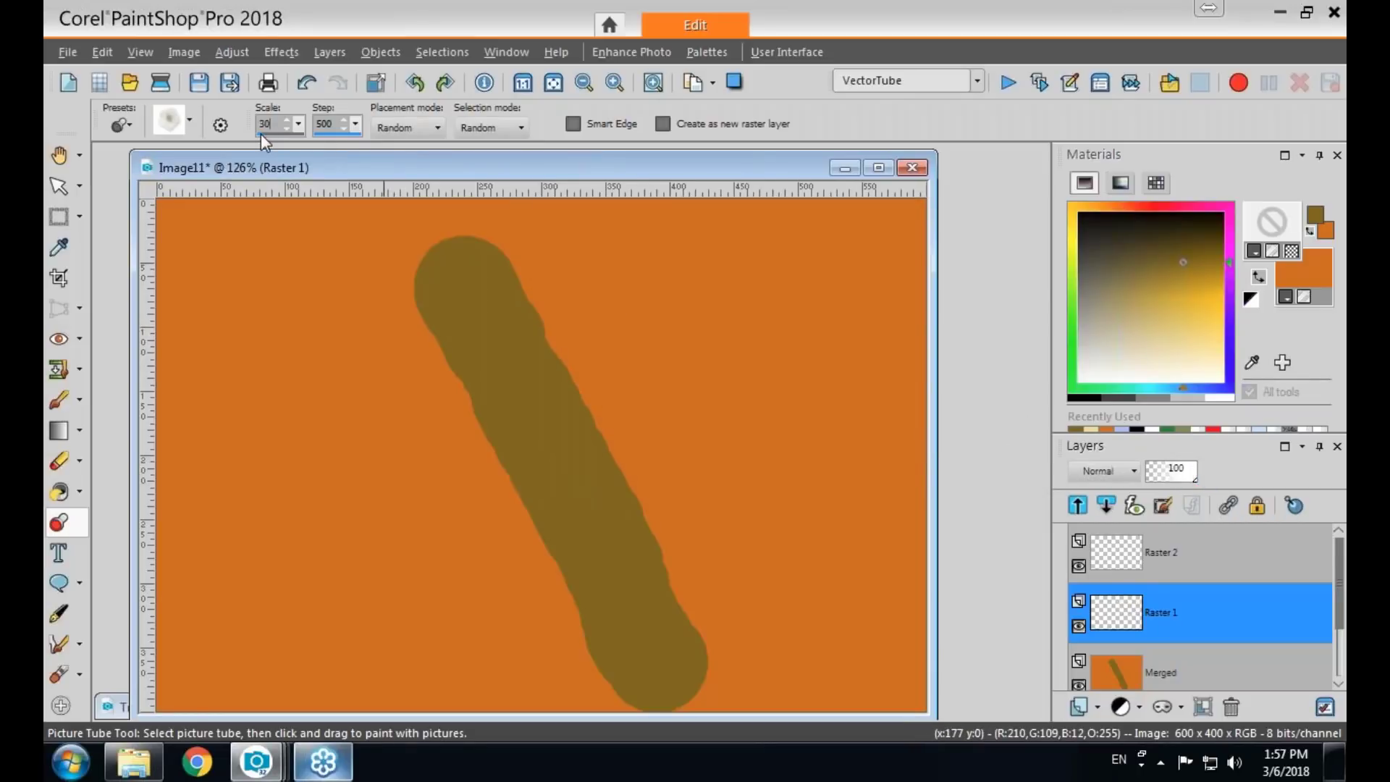
drag(259, 133, 260, 133)
Try painting white flowers down the right edge of the brown stroke without Smart Edge, and remove them.
click(514, 266)
drag(546, 328, 687, 588)
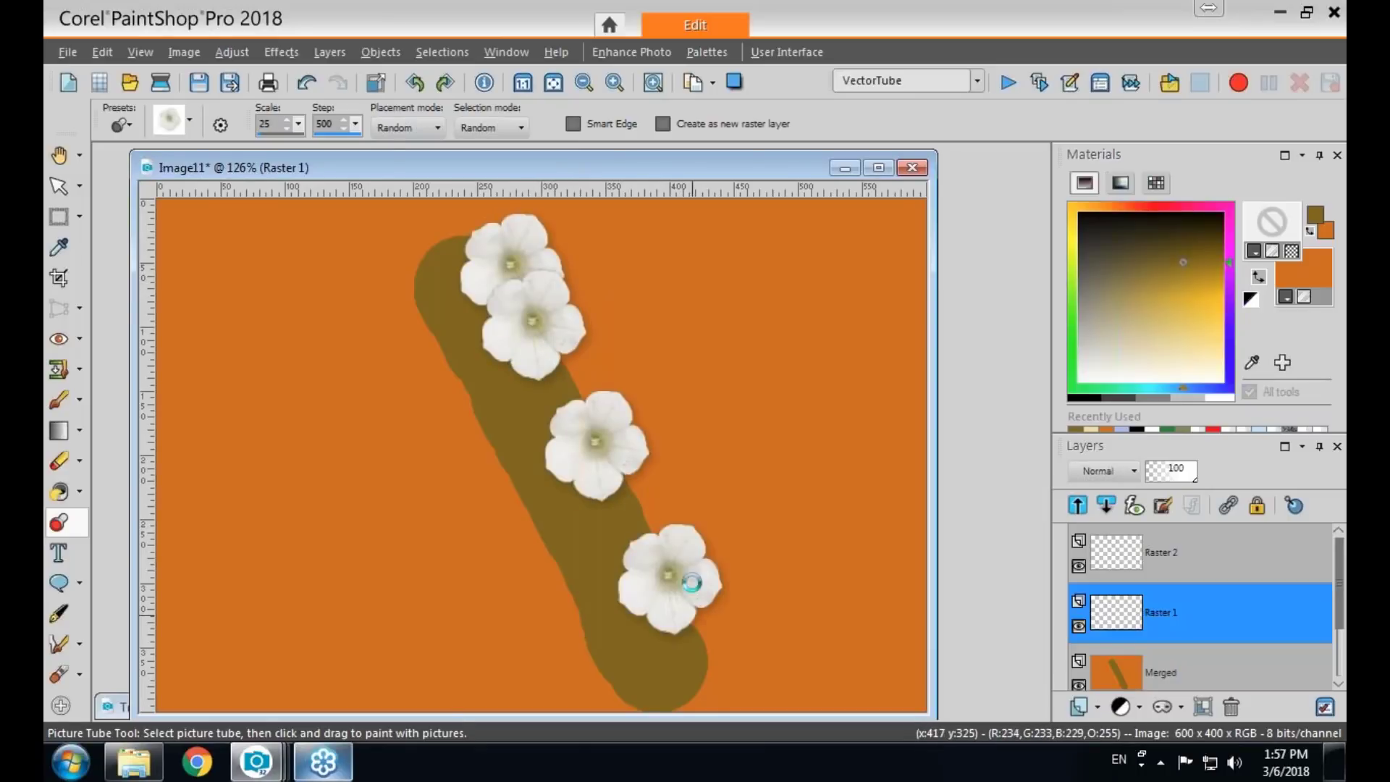
key(ctrl)
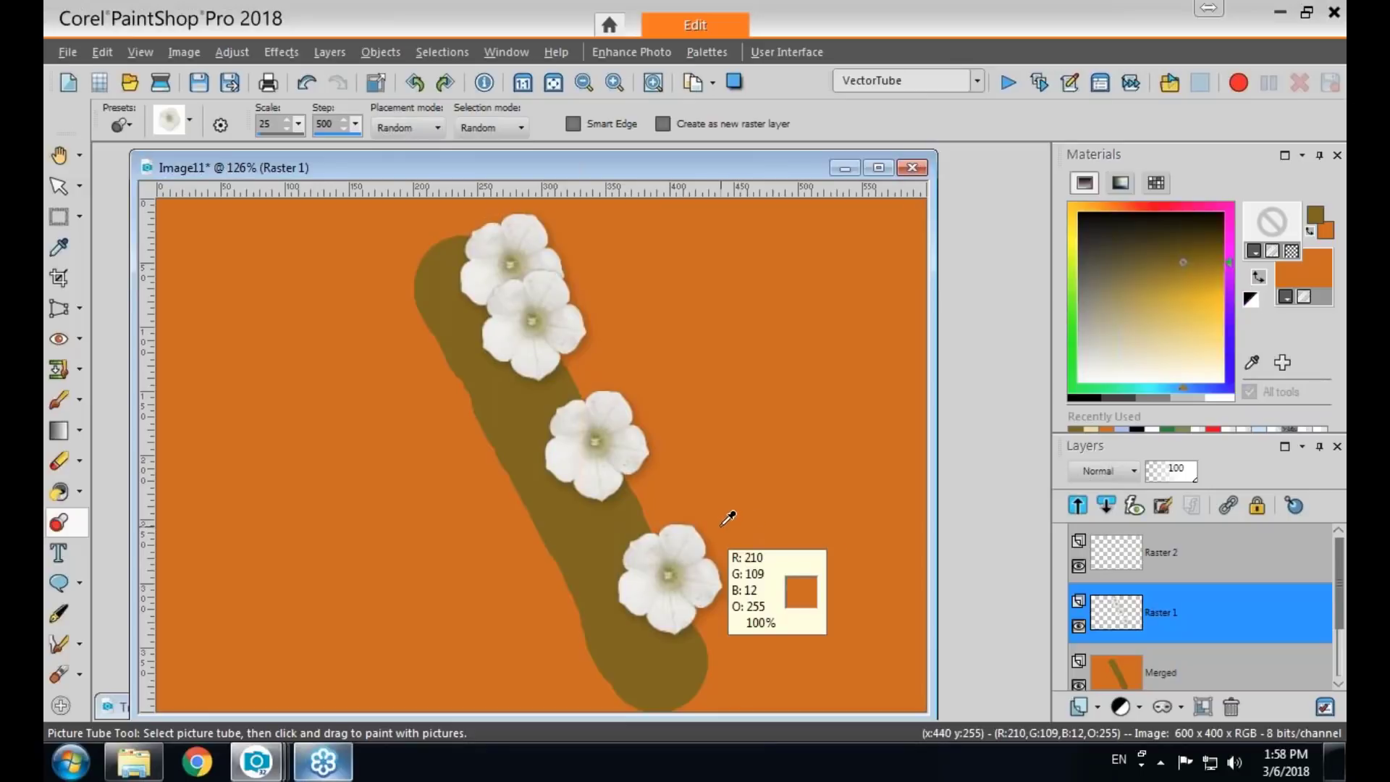
key(ctrl+z)
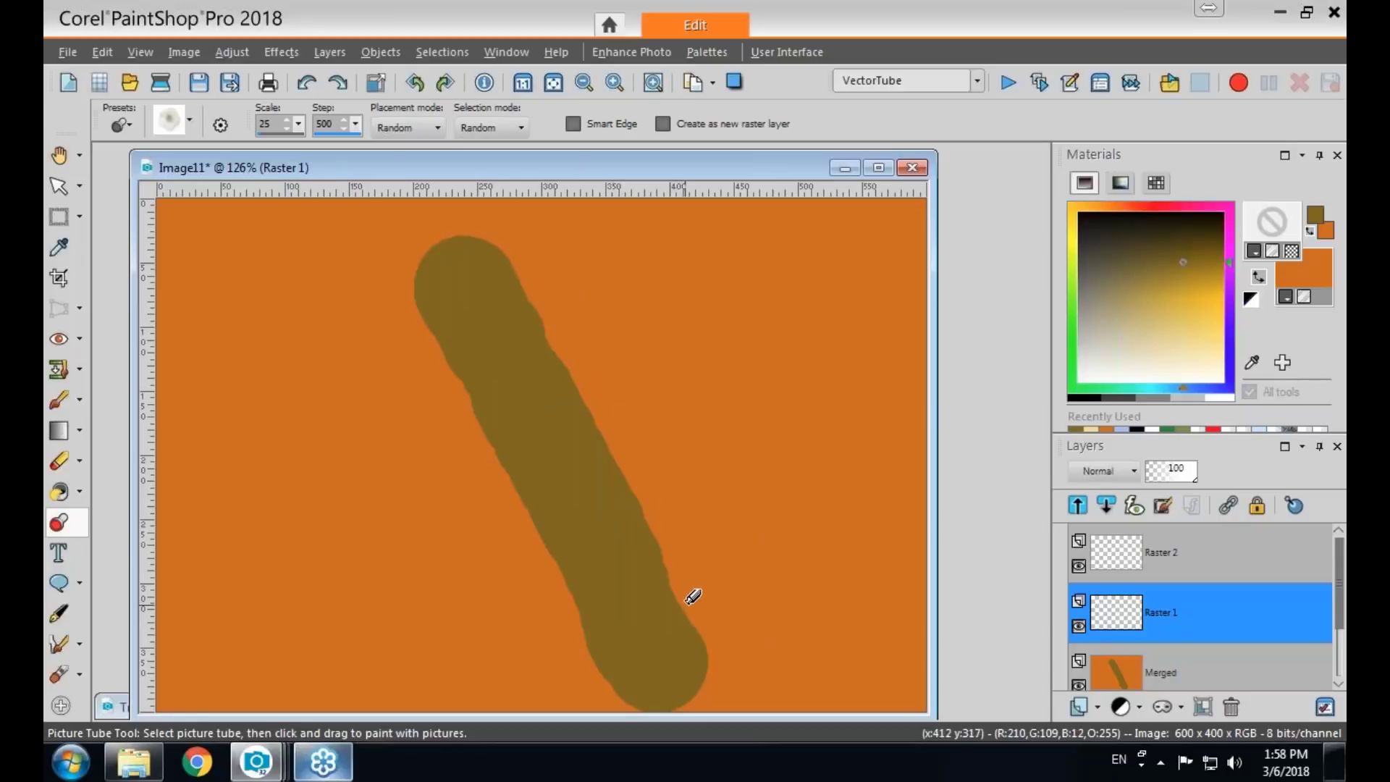
Turn on Smart Edge and paint white flowers on the orange background along the right edge of the brown stroke.
click(573, 123)
drag(533, 256, 677, 510)
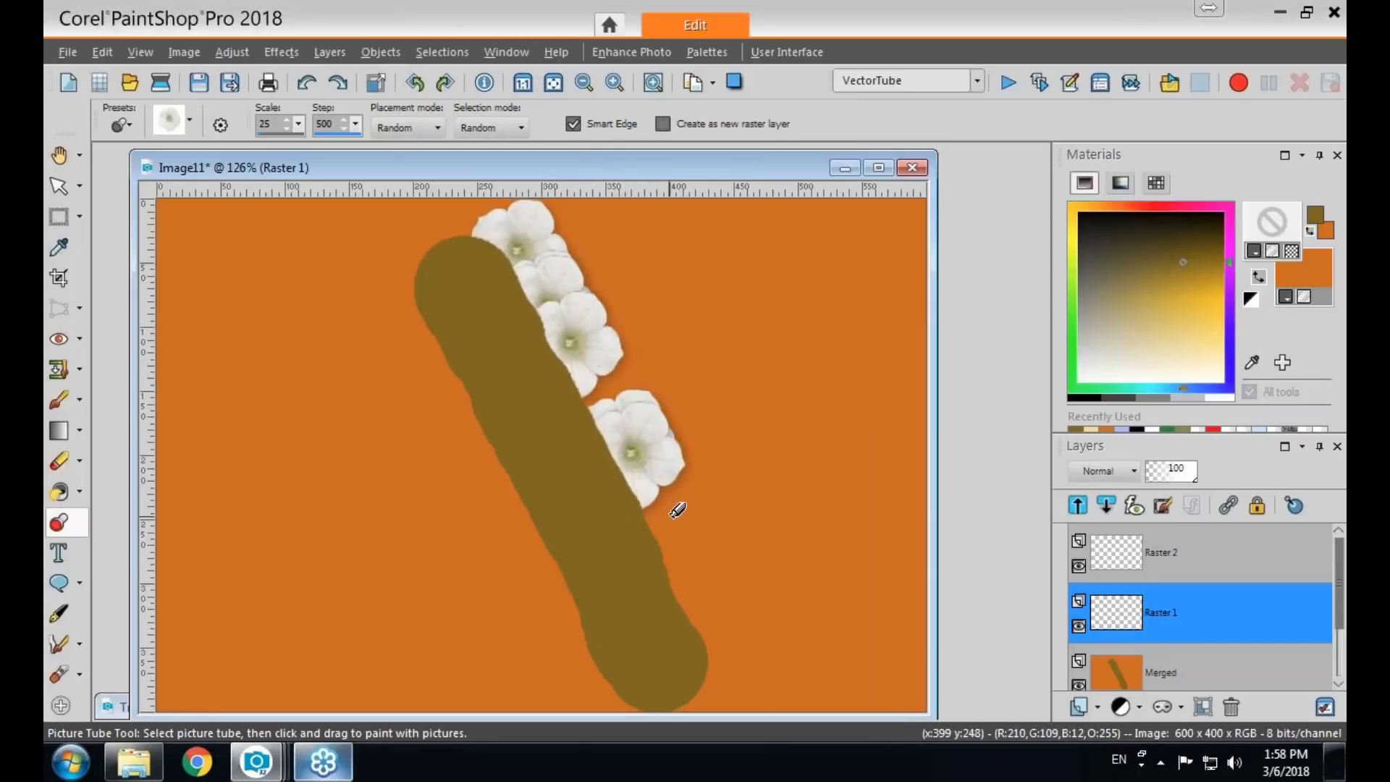
click(703, 583)
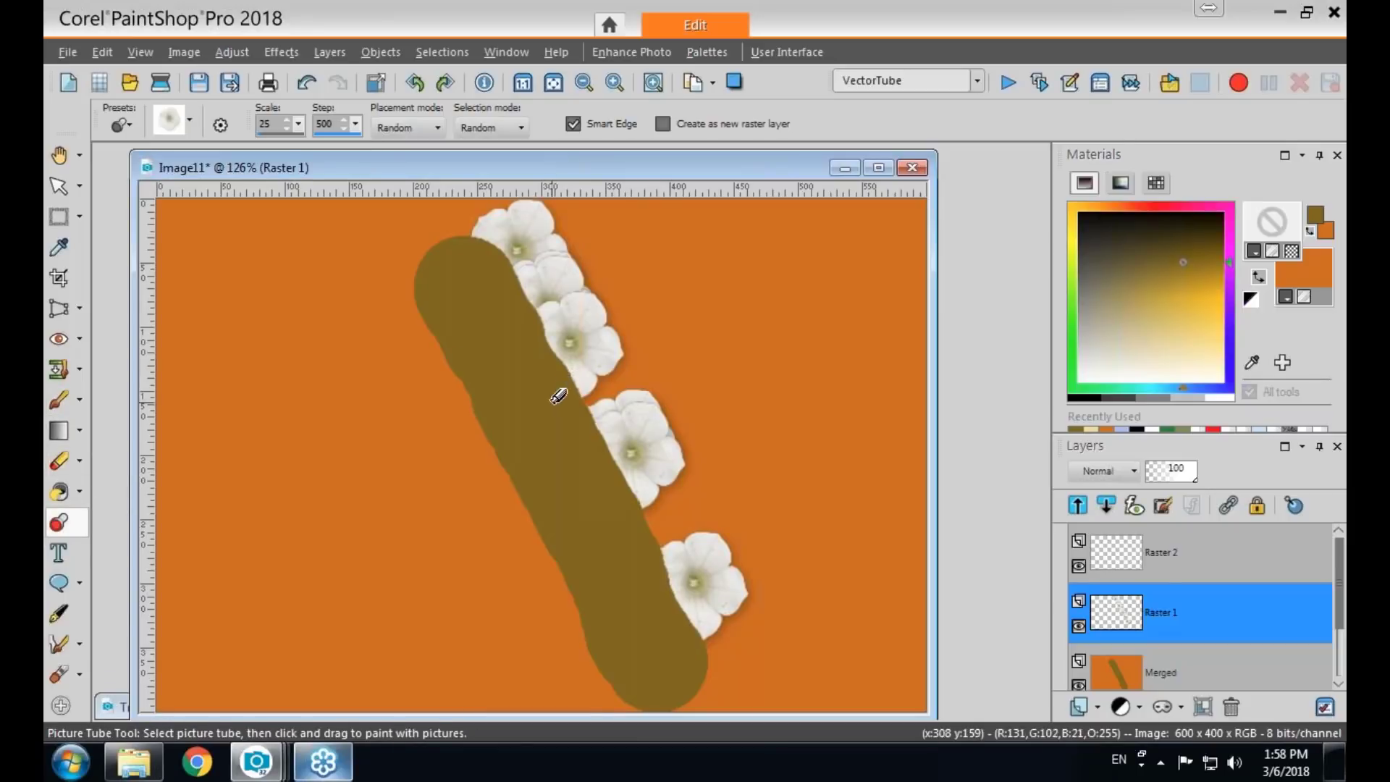
Stamp four white flowers with Smart Edge inside the brown stroke along its left edge.
click(453, 307)
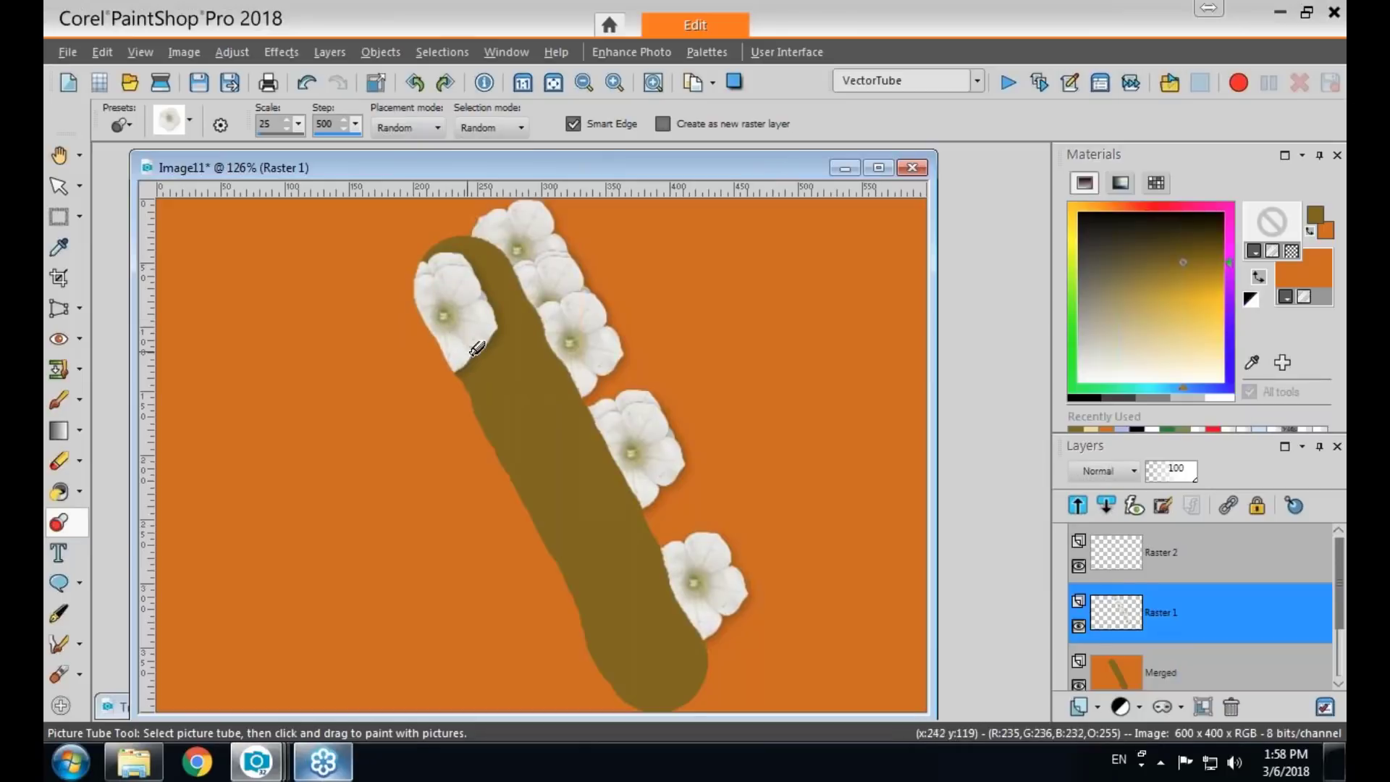
click(522, 440)
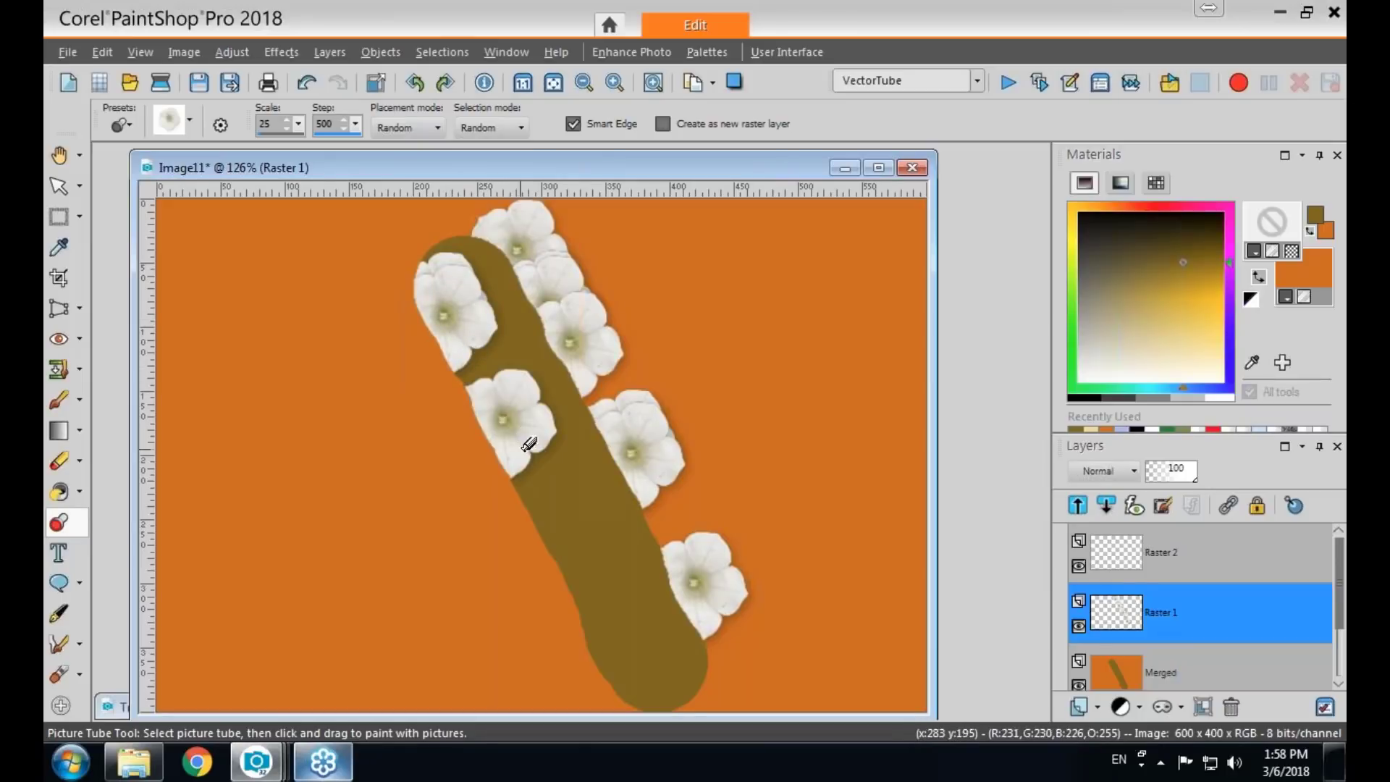
click(585, 566)
click(639, 656)
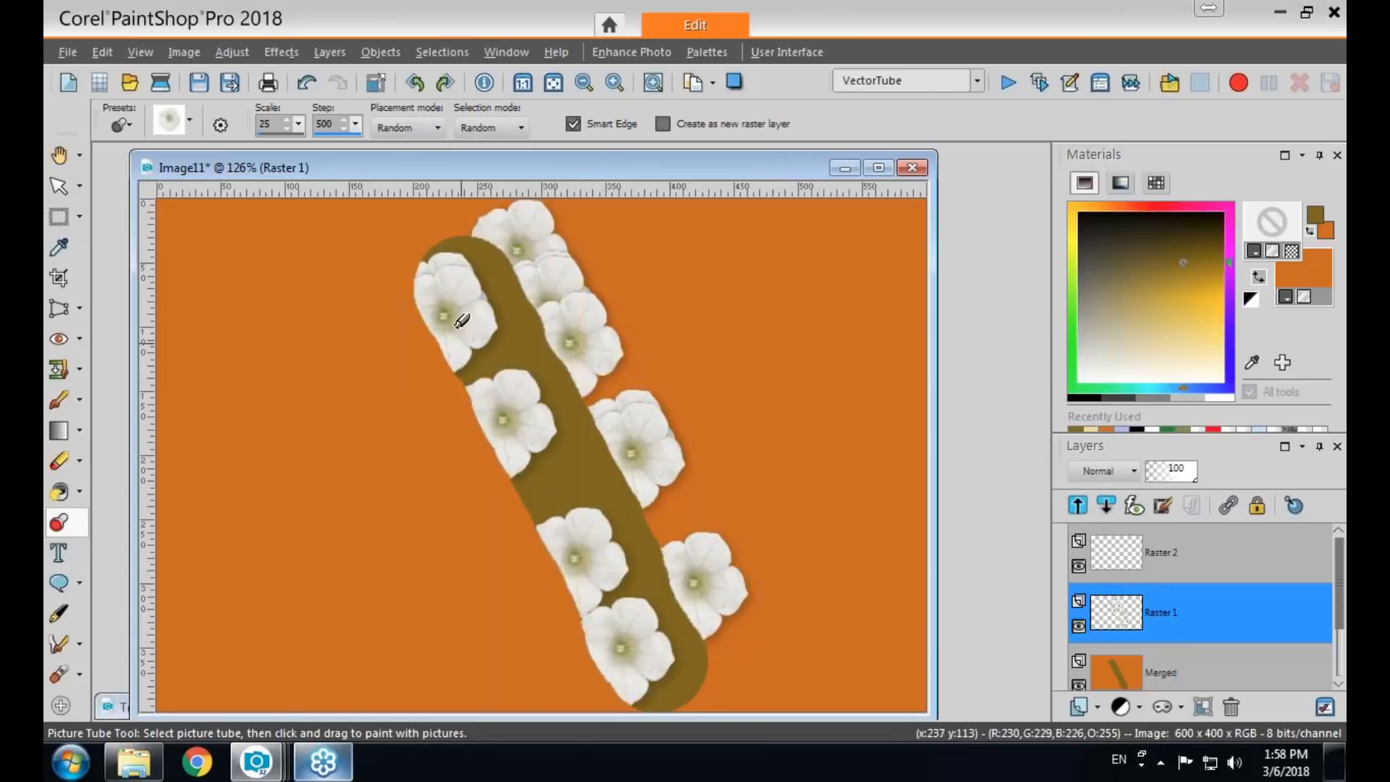